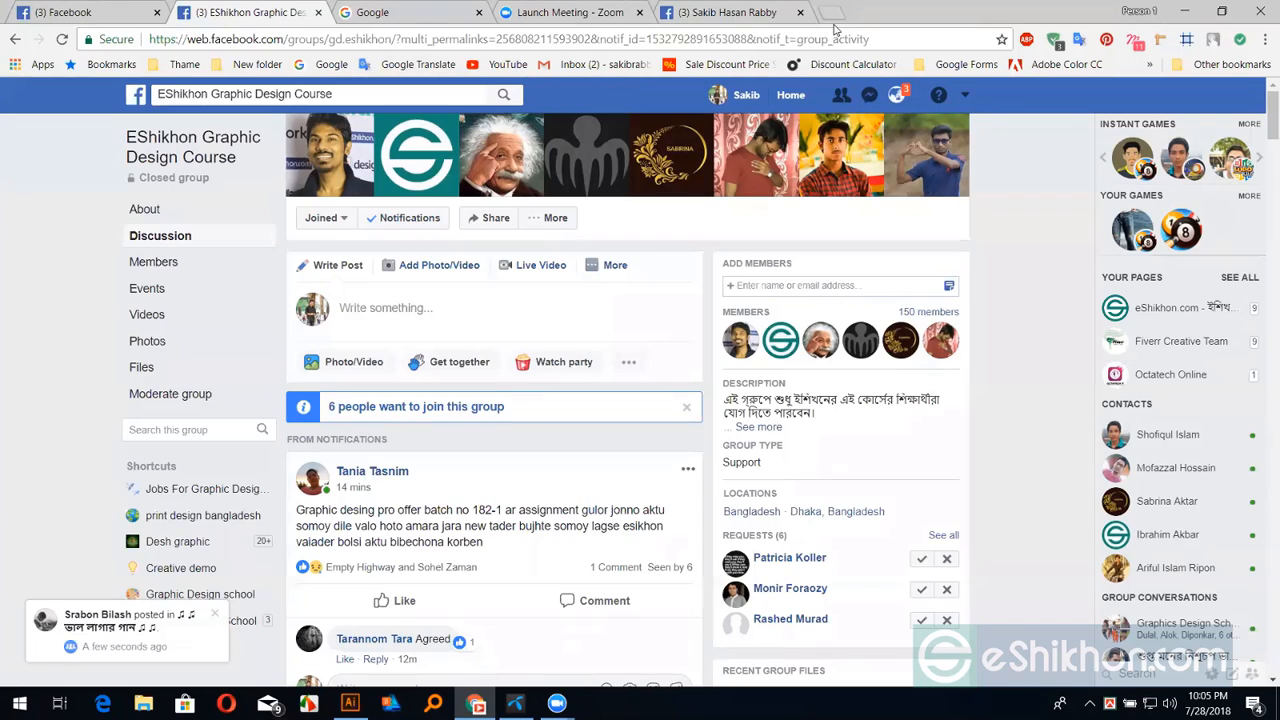
# Review the recent notifications and the students' posts in the EShikhon Graphic Design Course group, including the tomato illustration homework
pyautogui.click(898, 95)
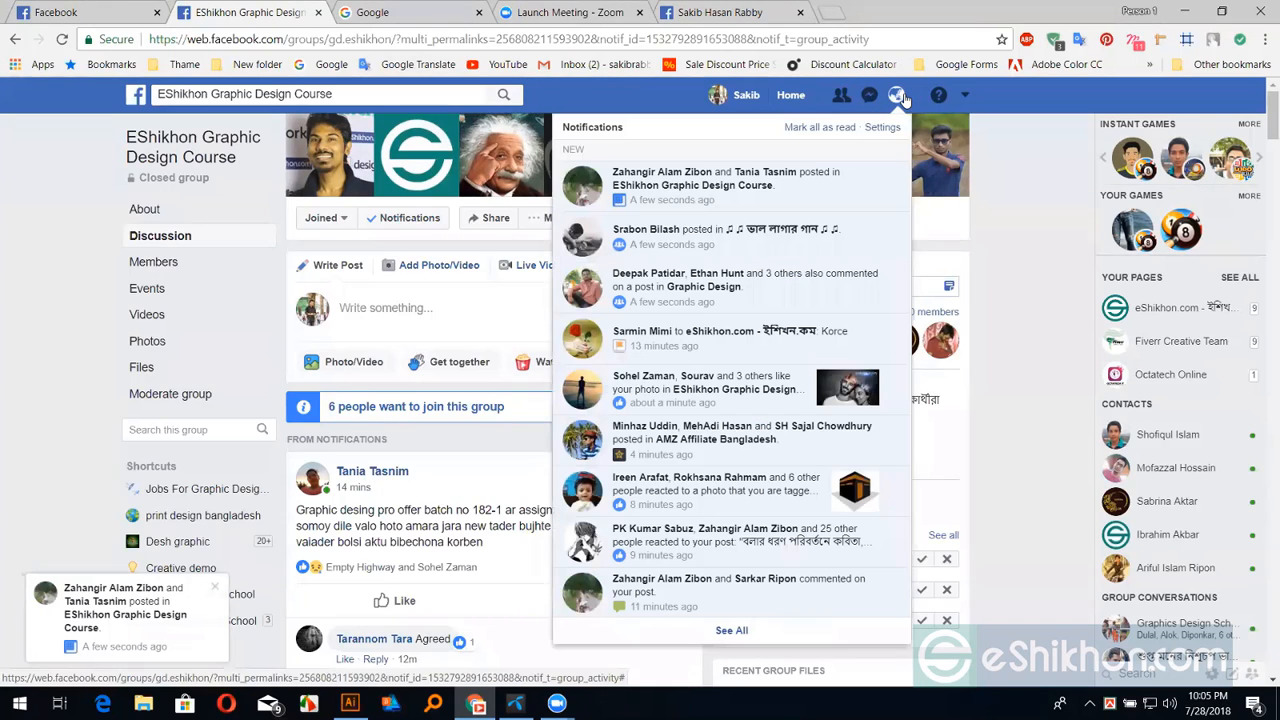
pyautogui.click(900, 96)
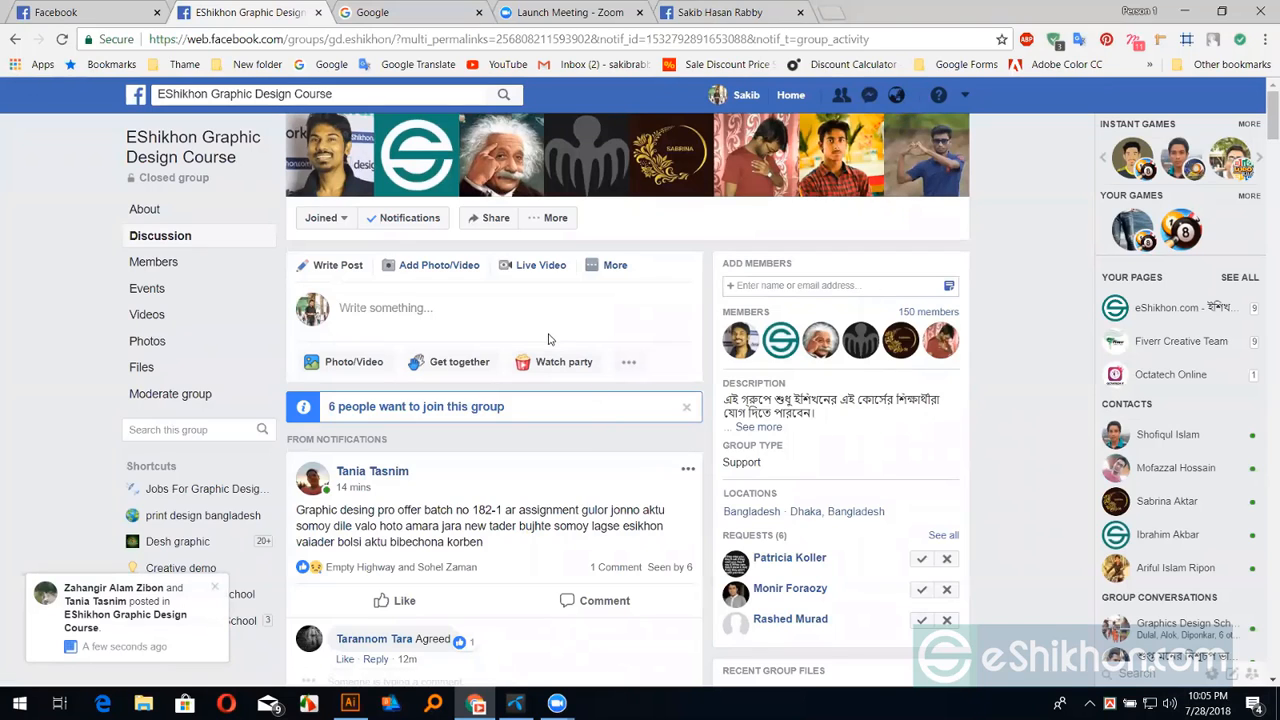
pyautogui.scroll(-3, 612, 347)
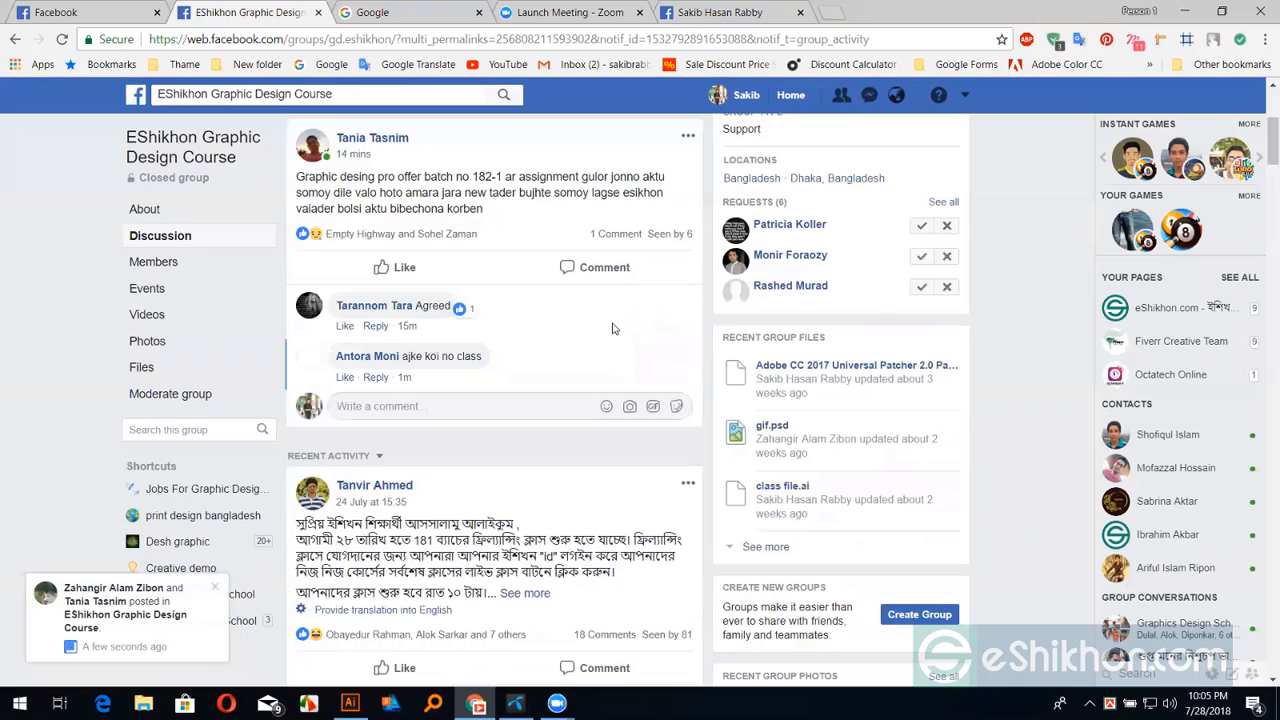
pyautogui.scroll(-5, 614, 329)
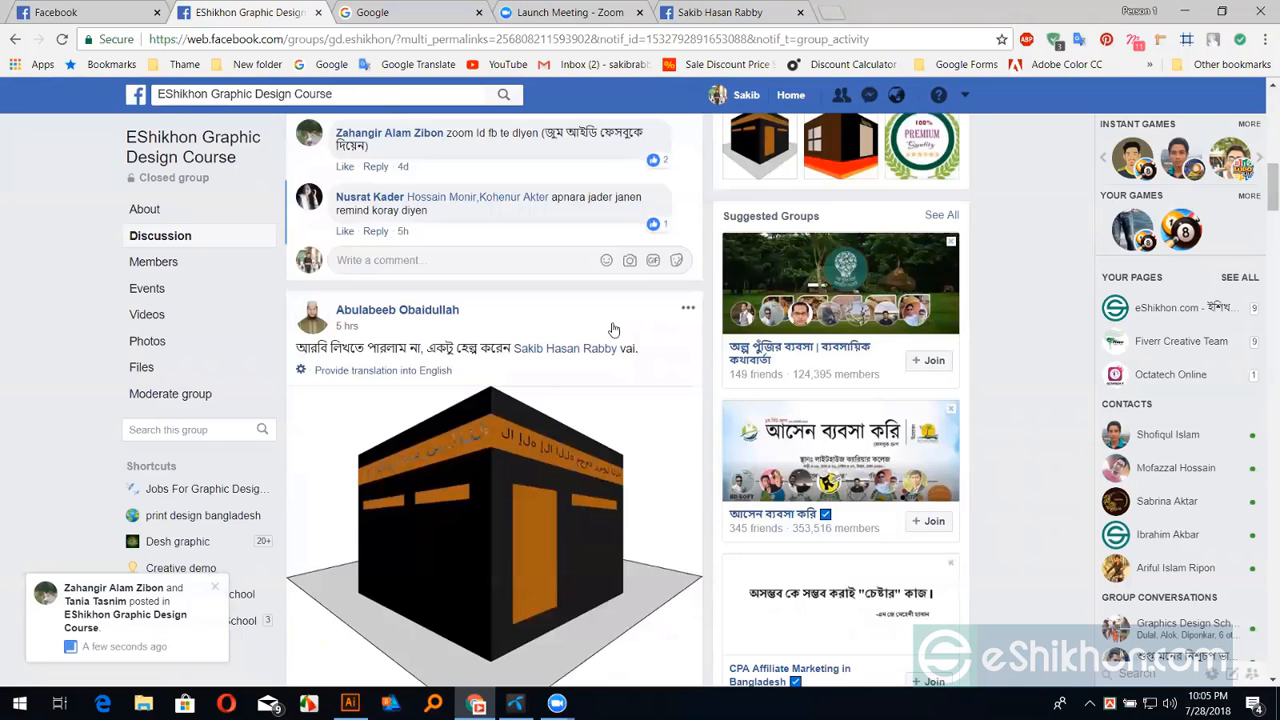
pyautogui.scroll(-1, 612, 329)
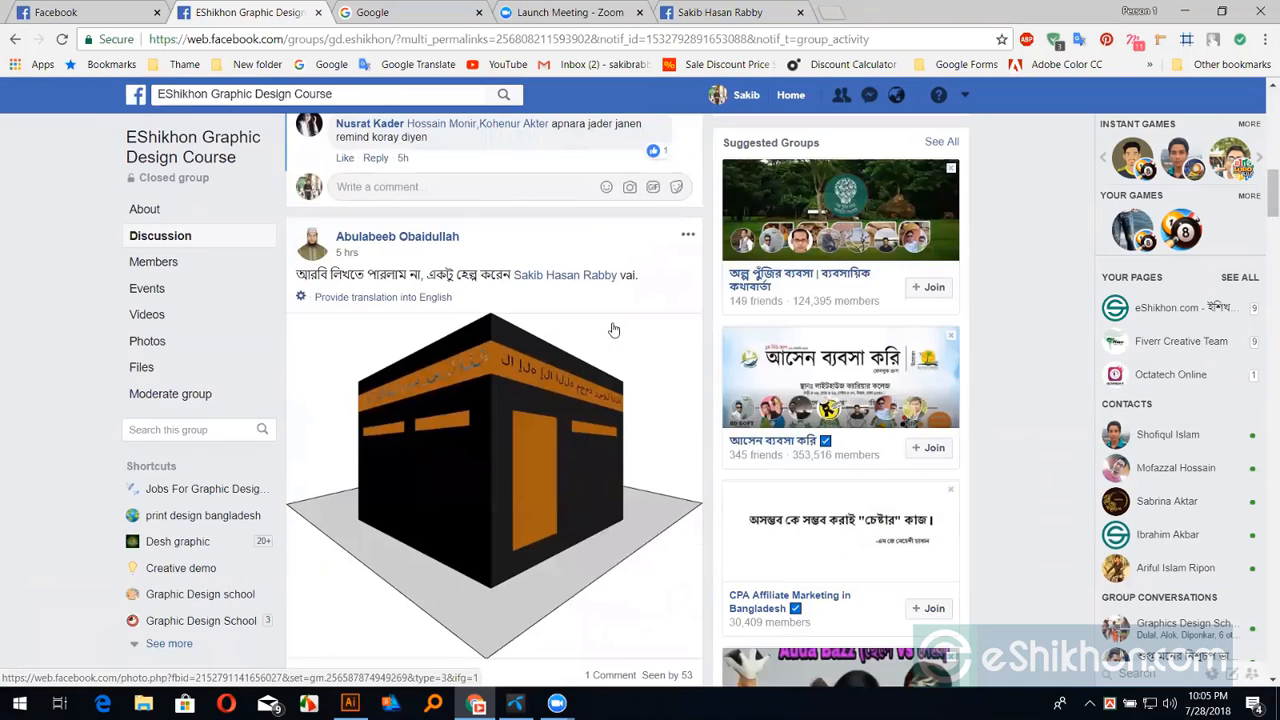
pyautogui.scroll(-1, 605, 340)
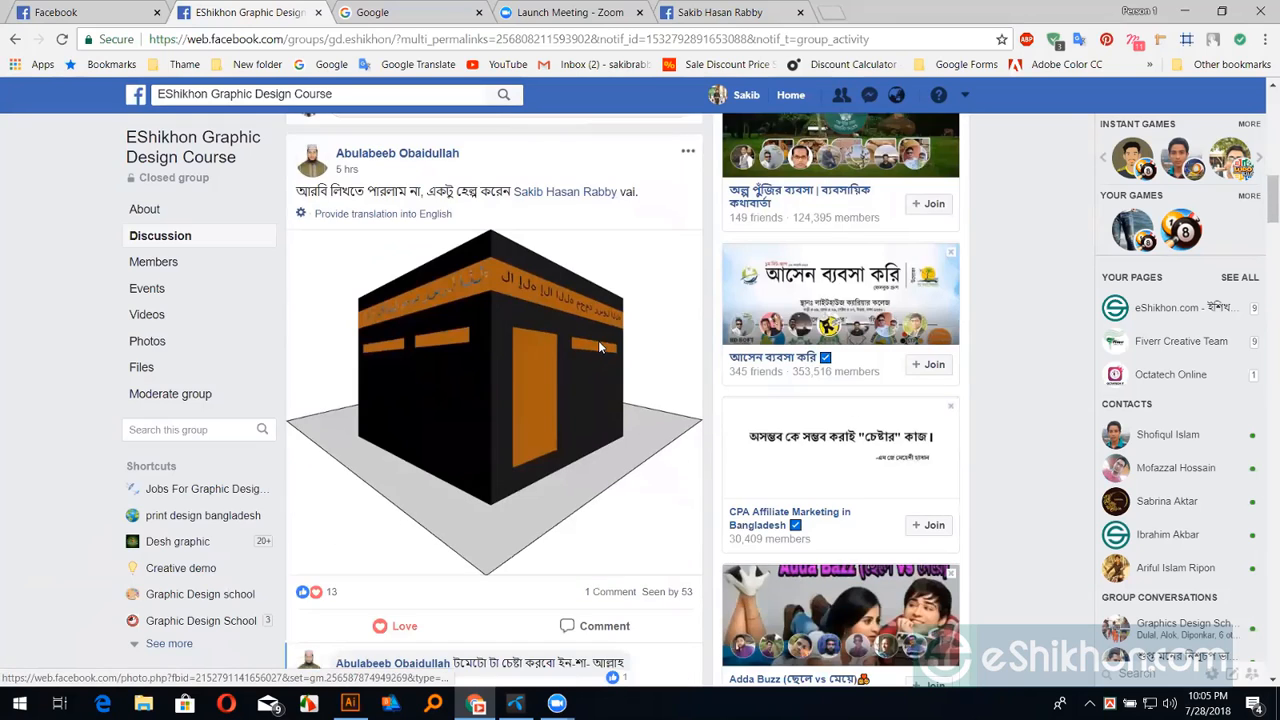
pyautogui.scroll(-8, 600, 347)
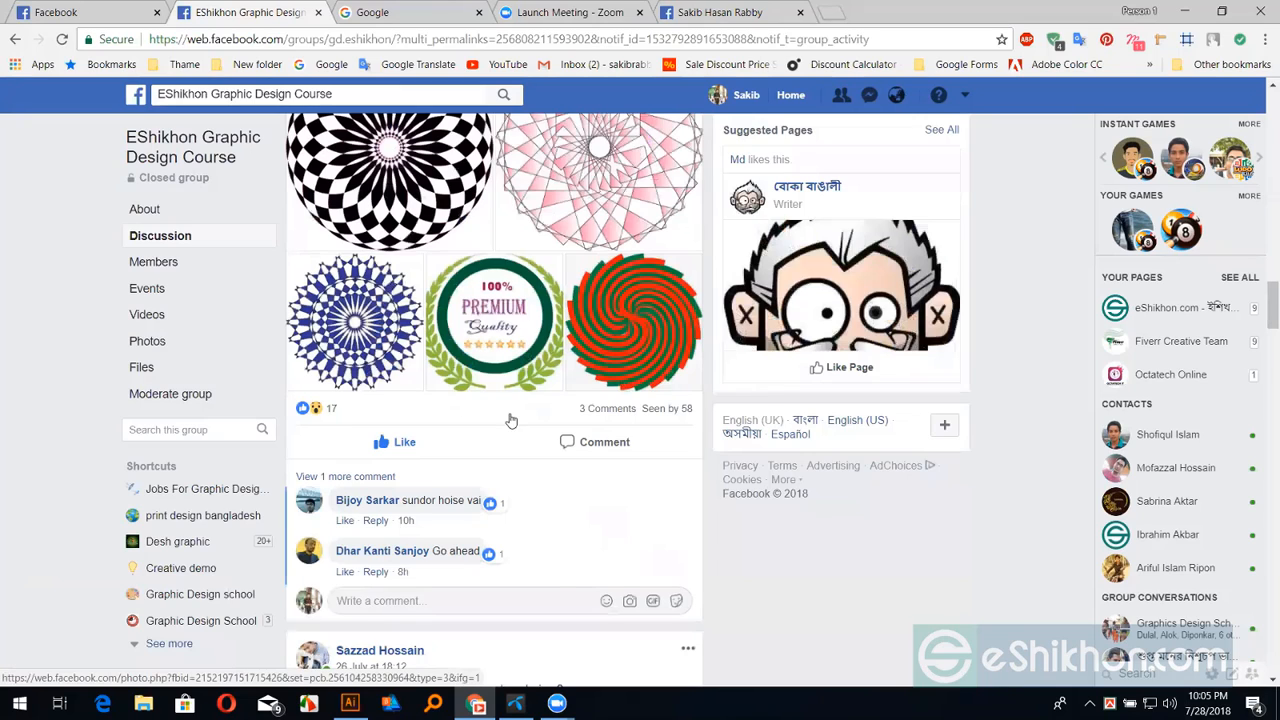
pyautogui.scroll(-3, 511, 410)
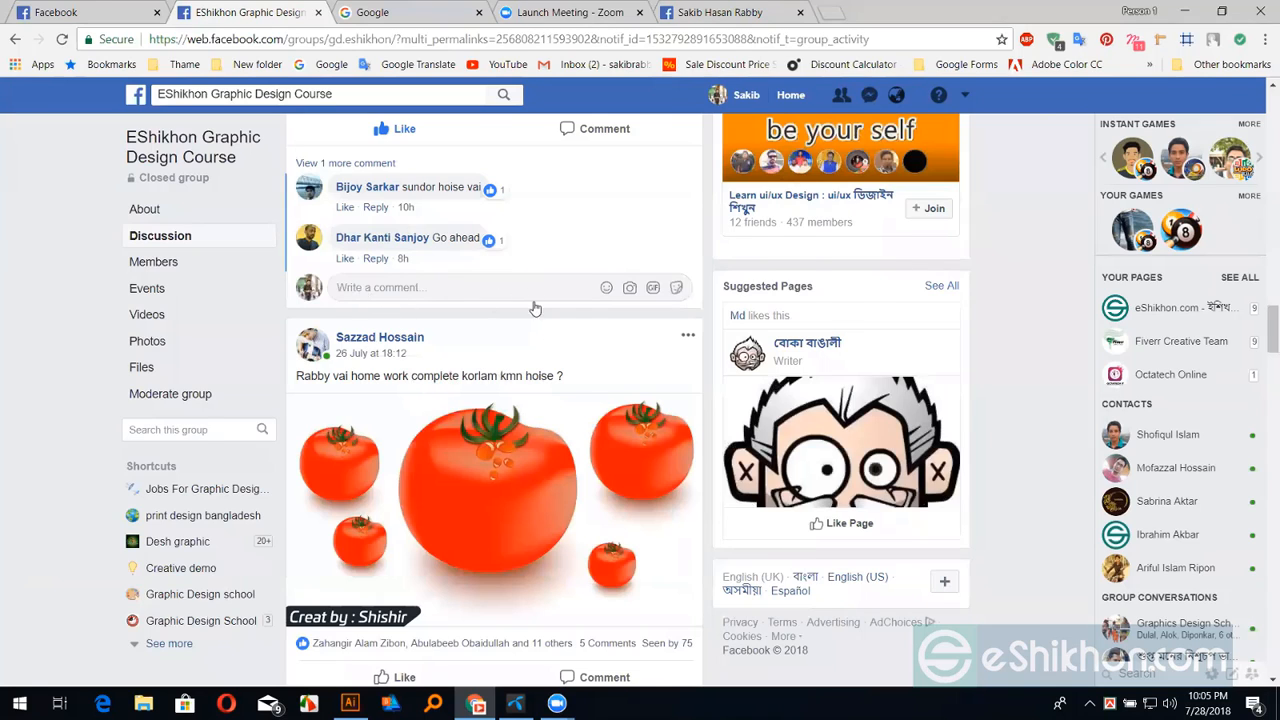
pyautogui.scroll(-2, 525, 300)
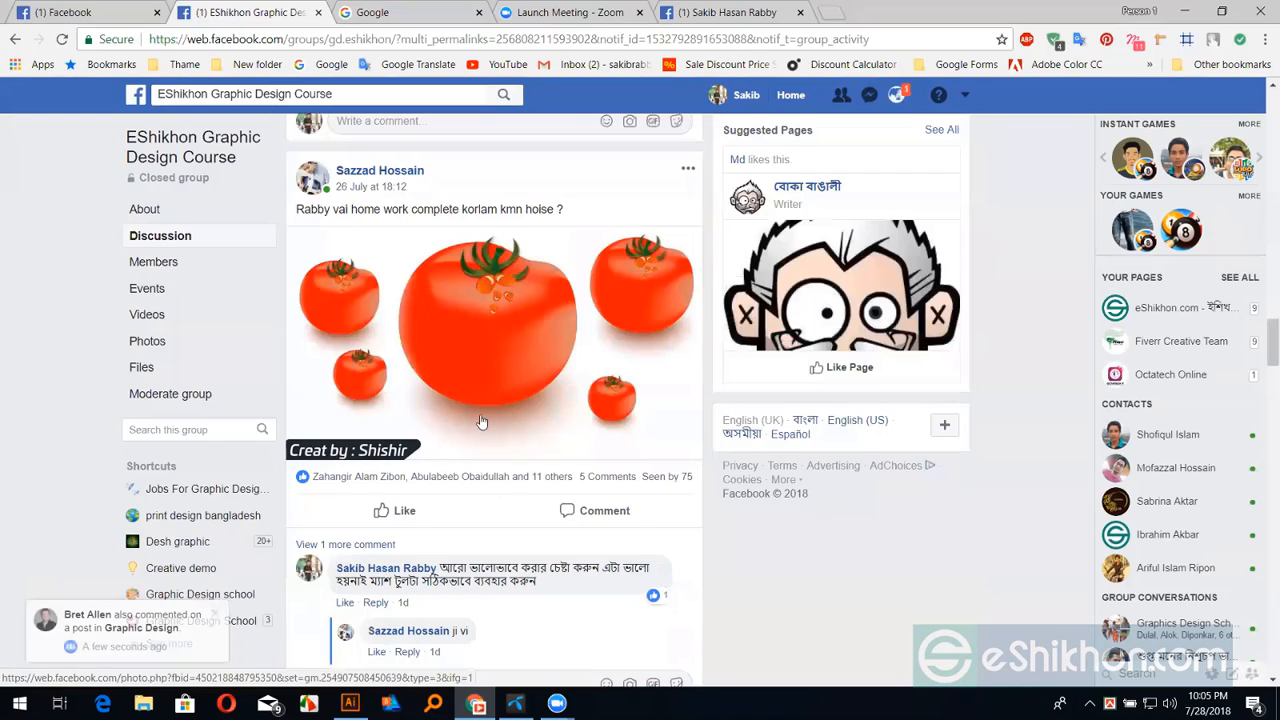
pyautogui.scroll(1, 481, 422)
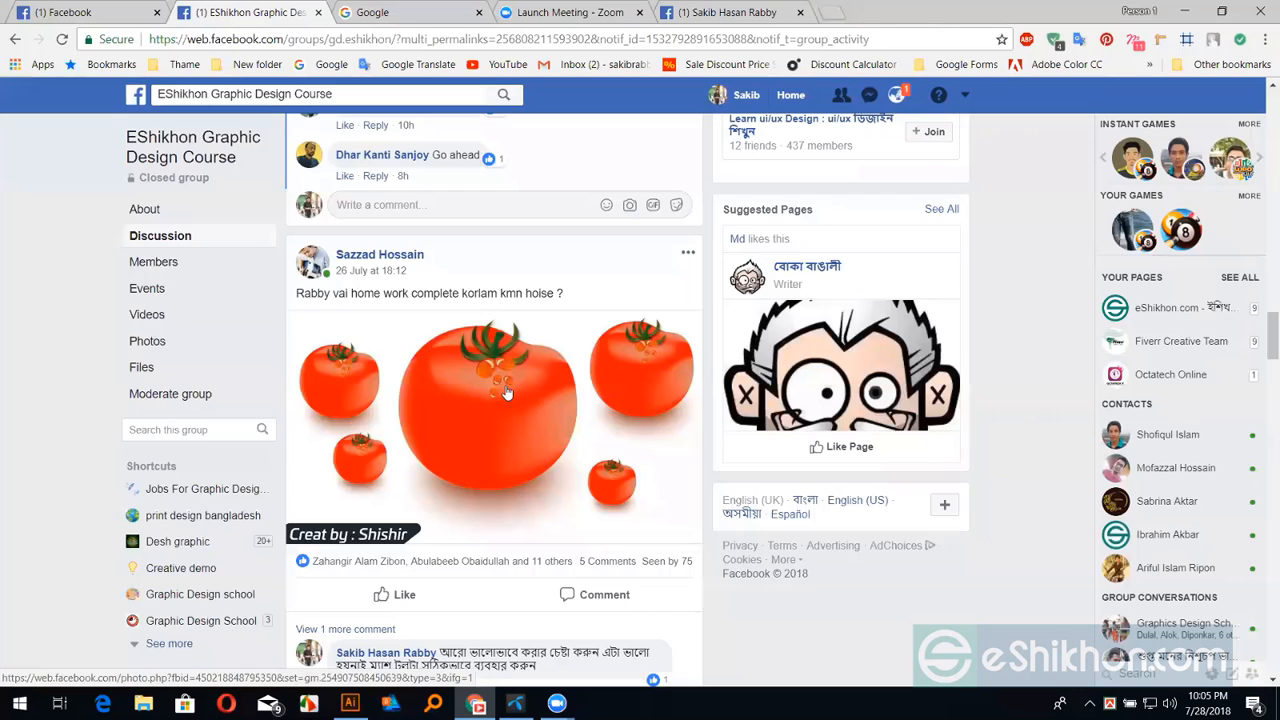
pyautogui.scroll(-1, 551, 420)
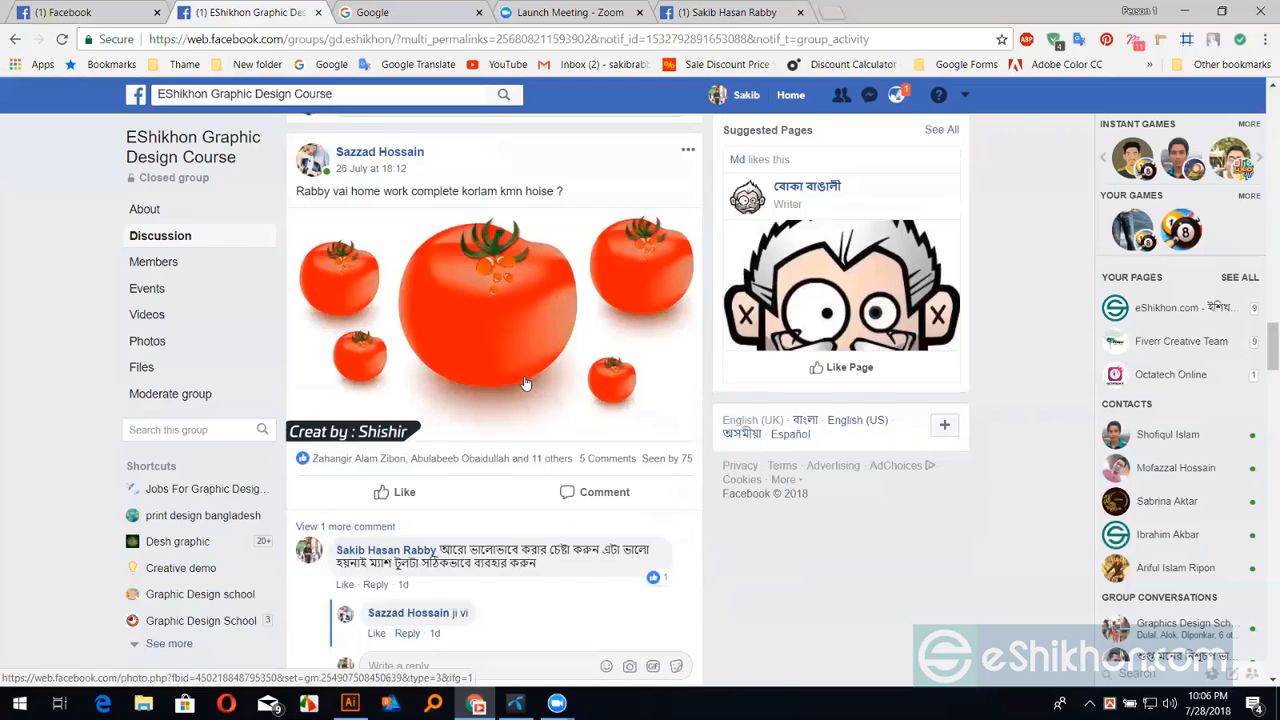
pyautogui.scroll(-5, 413, 320)
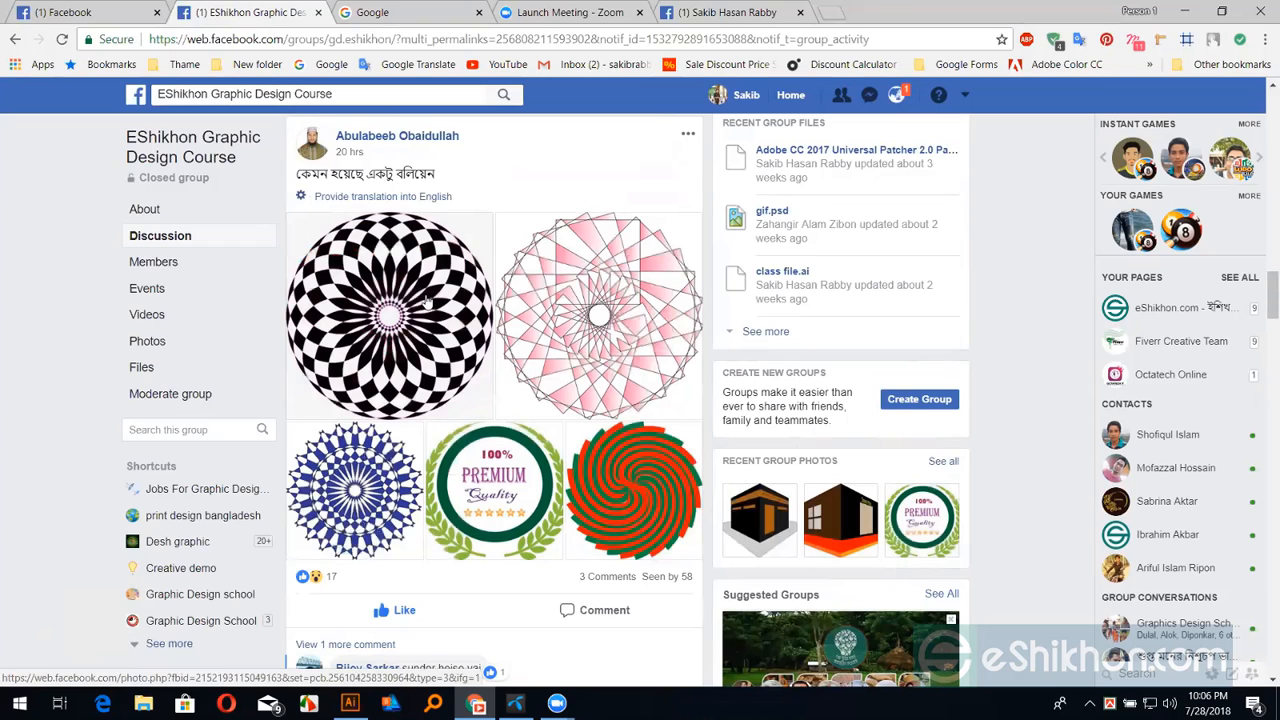
# Examine the group's circular pattern artwork, student support requests, and 3D Kaaba and design house drawings
pyautogui.scroll(3, 428, 301)
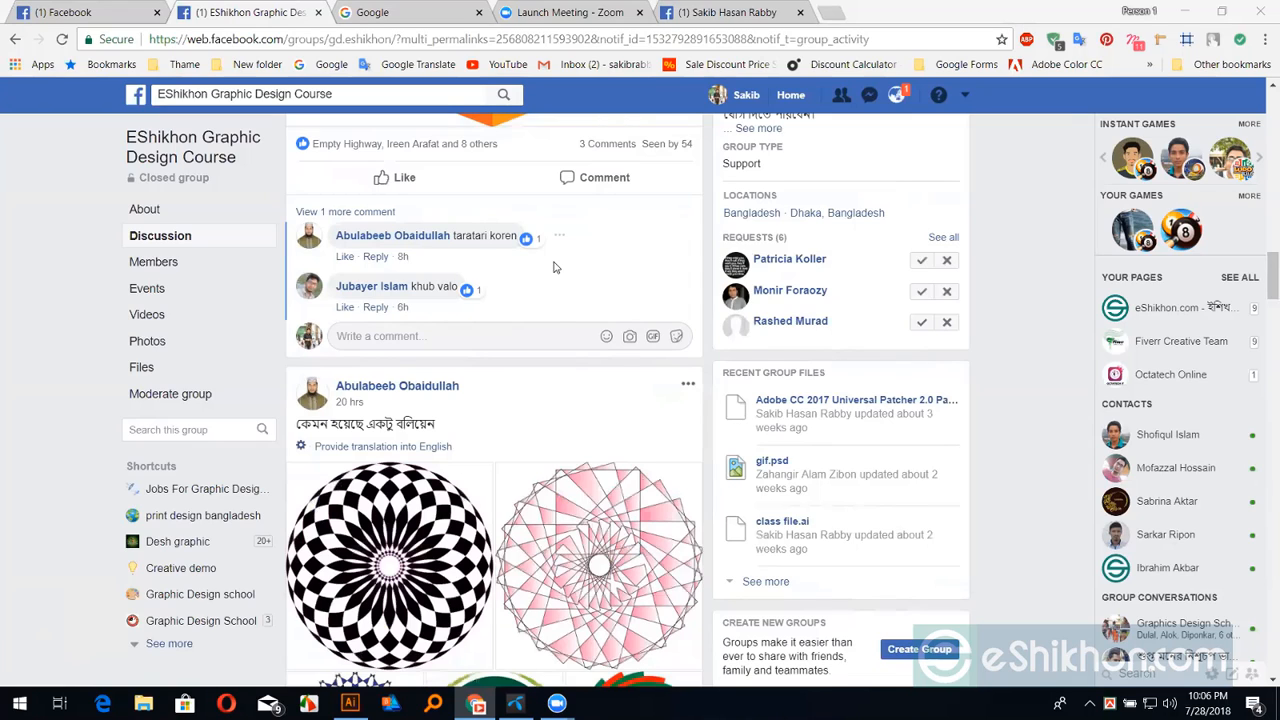
pyautogui.scroll(-1, 555, 267)
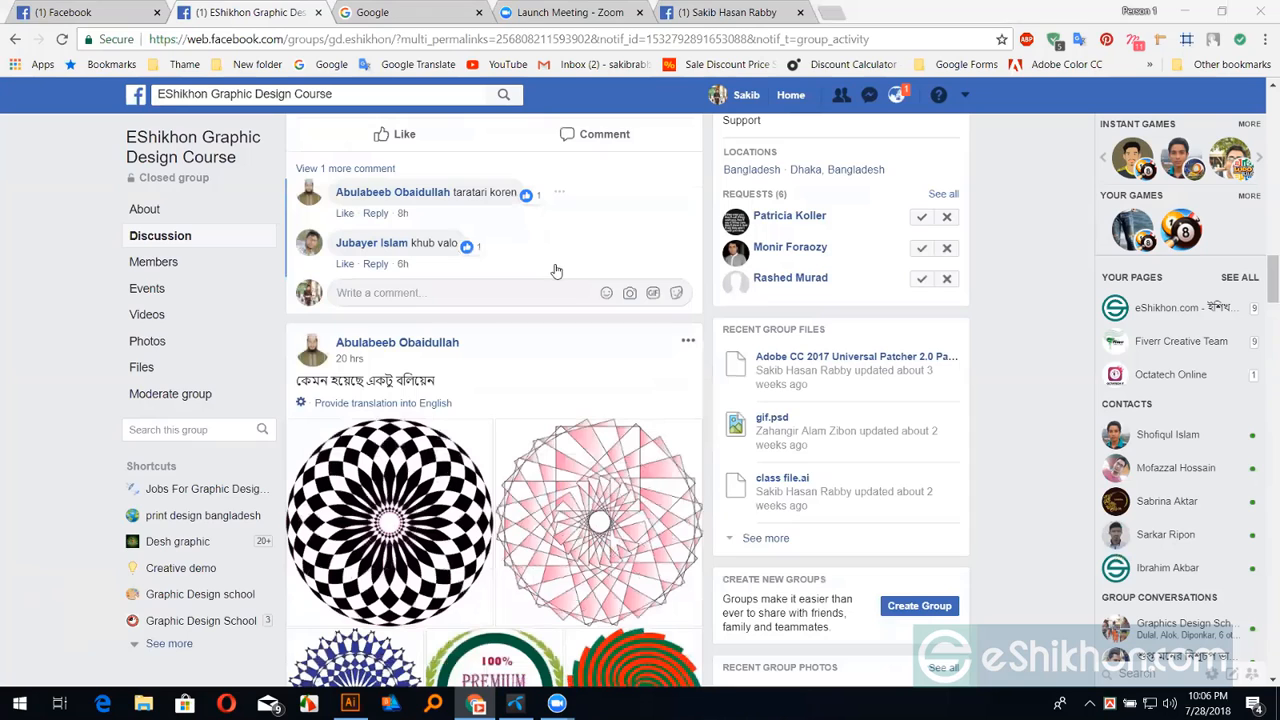
pyautogui.scroll(-5, 557, 270)
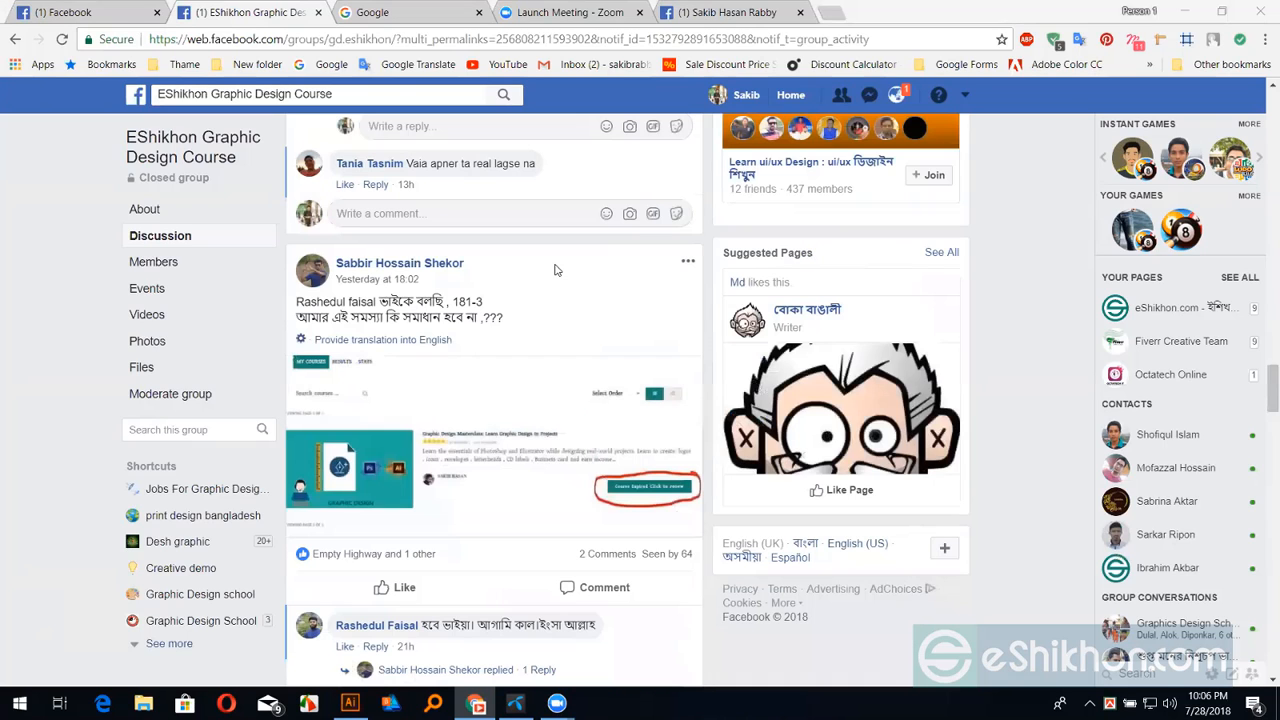
pyautogui.scroll(-5, 538, 242)
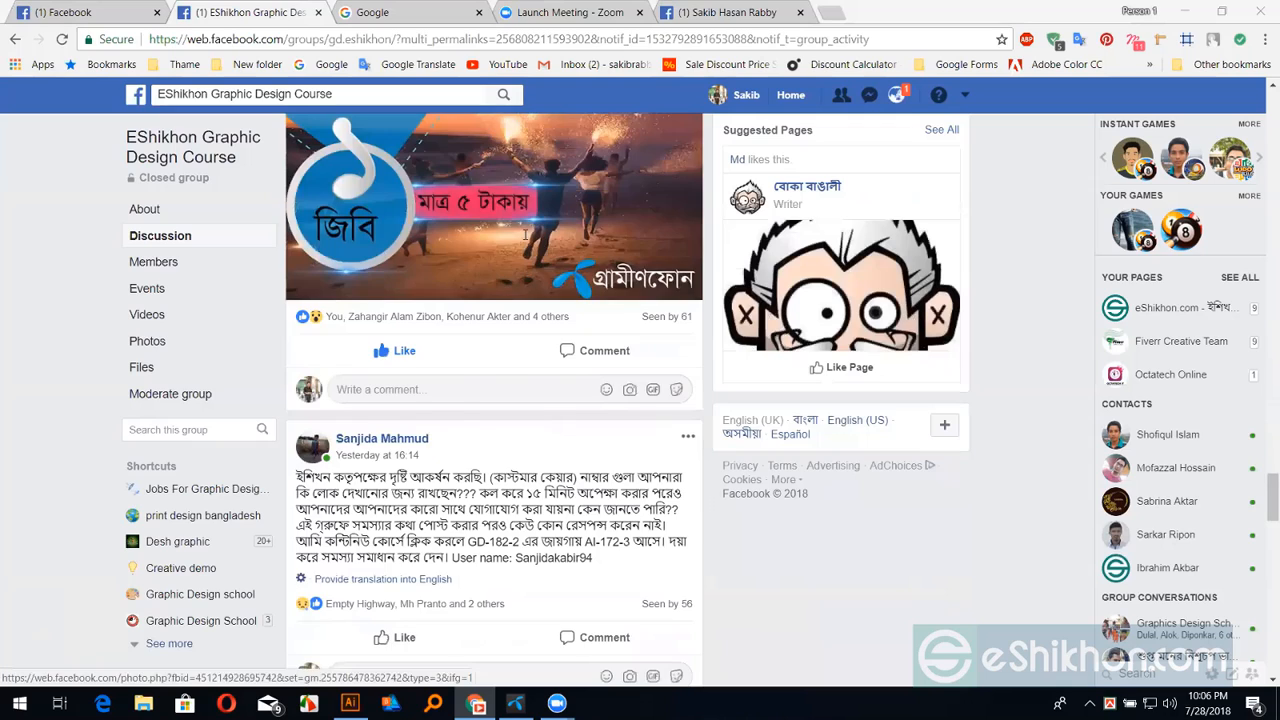
pyautogui.scroll(-2, 524, 234)
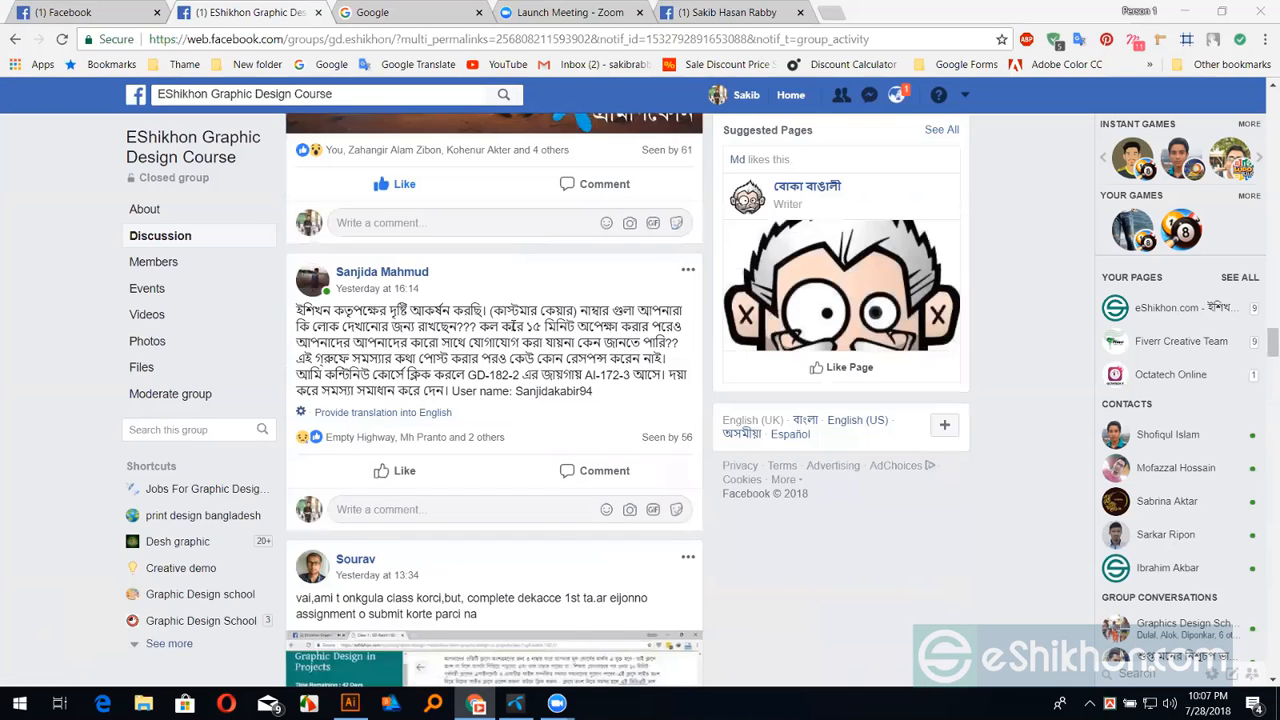
pyautogui.scroll(-1, 512, 318)
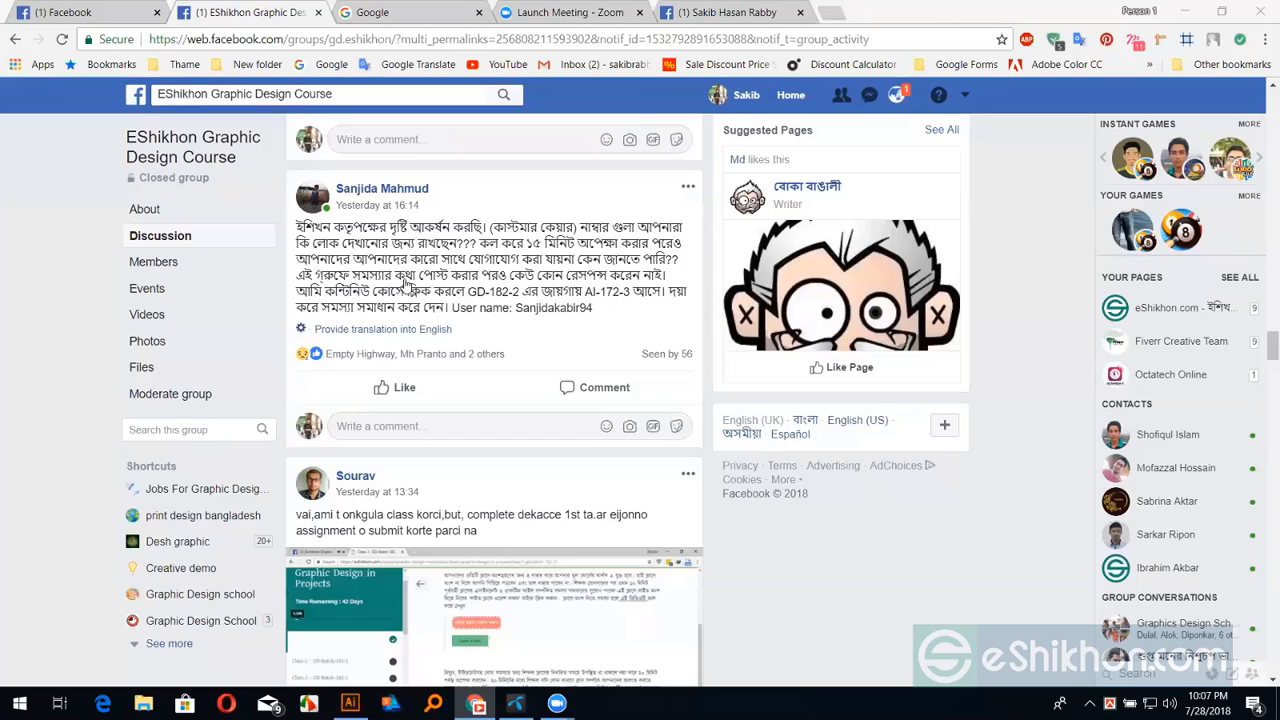
pyautogui.scroll(-10, 405, 283)
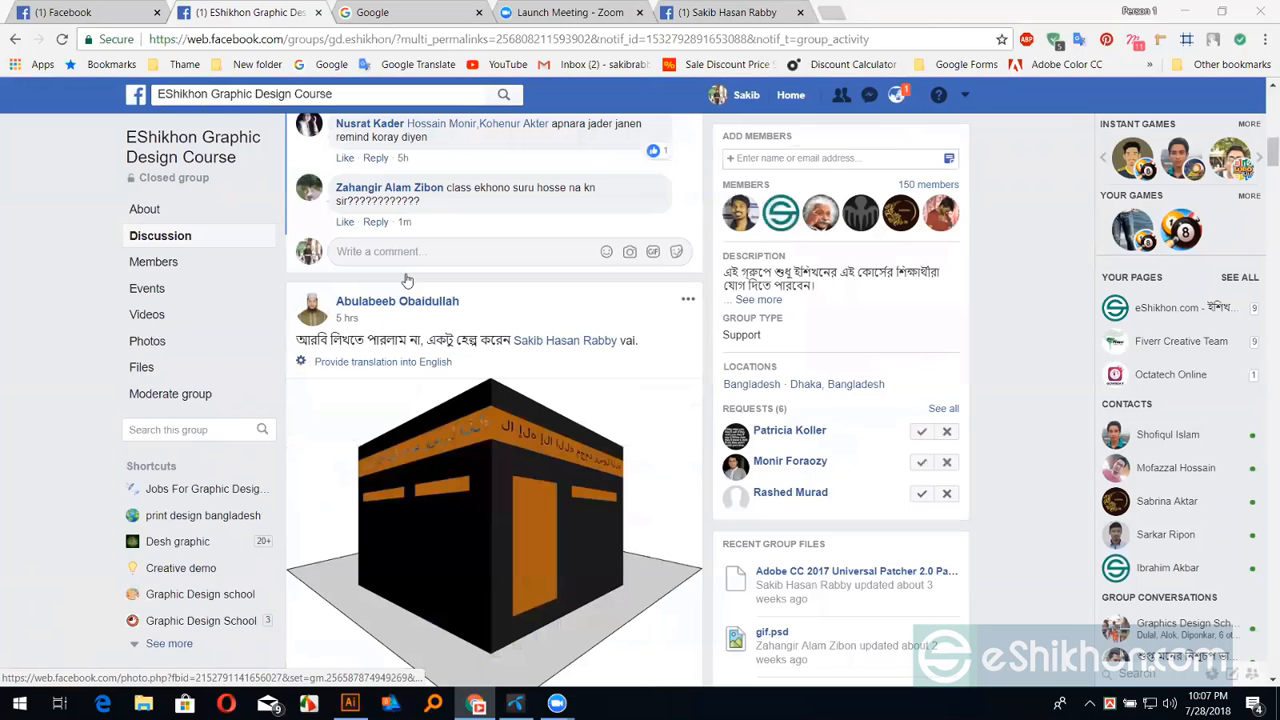
pyautogui.scroll(-10, 406, 281)
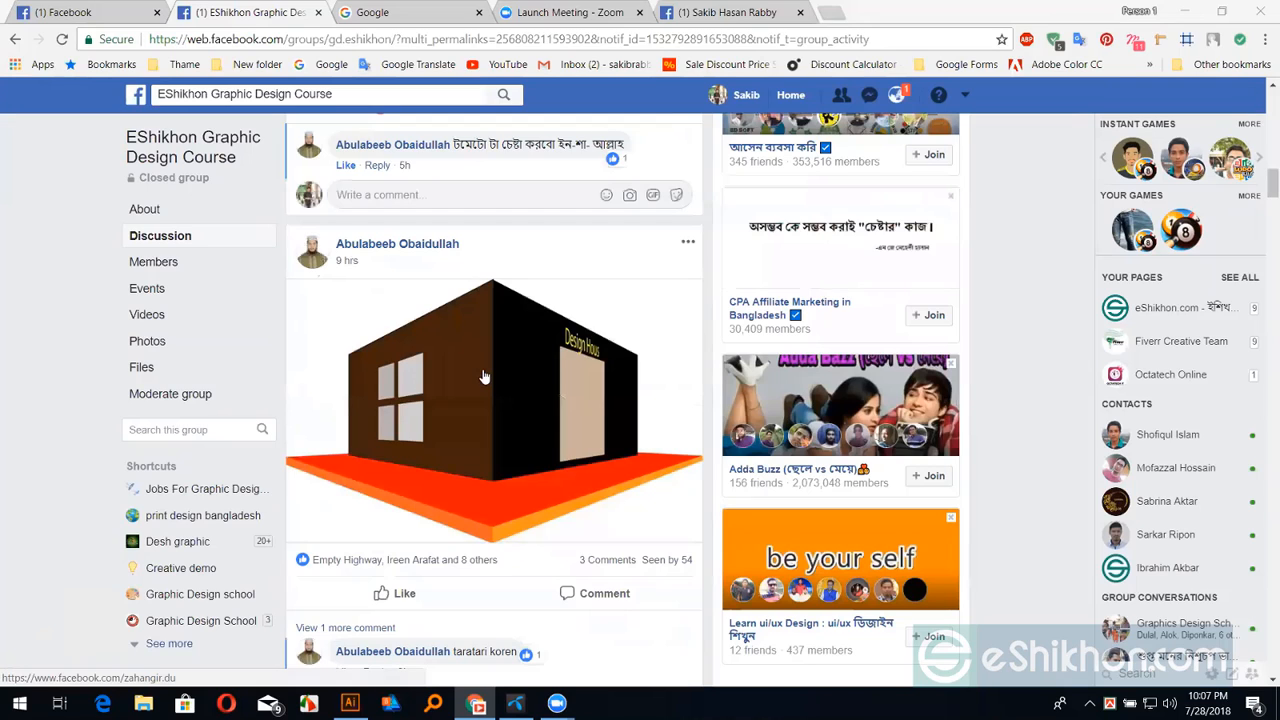
pyautogui.scroll(-1, 510, 351)
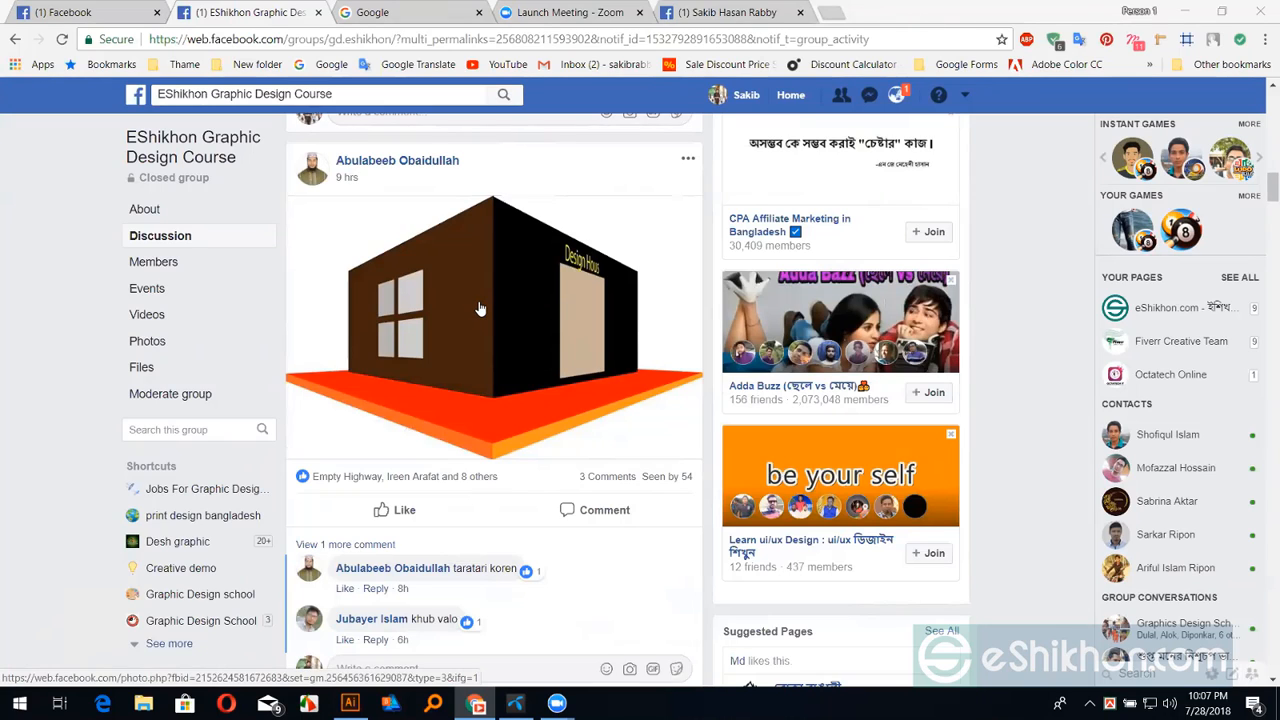
pyautogui.scroll(1, 480, 309)
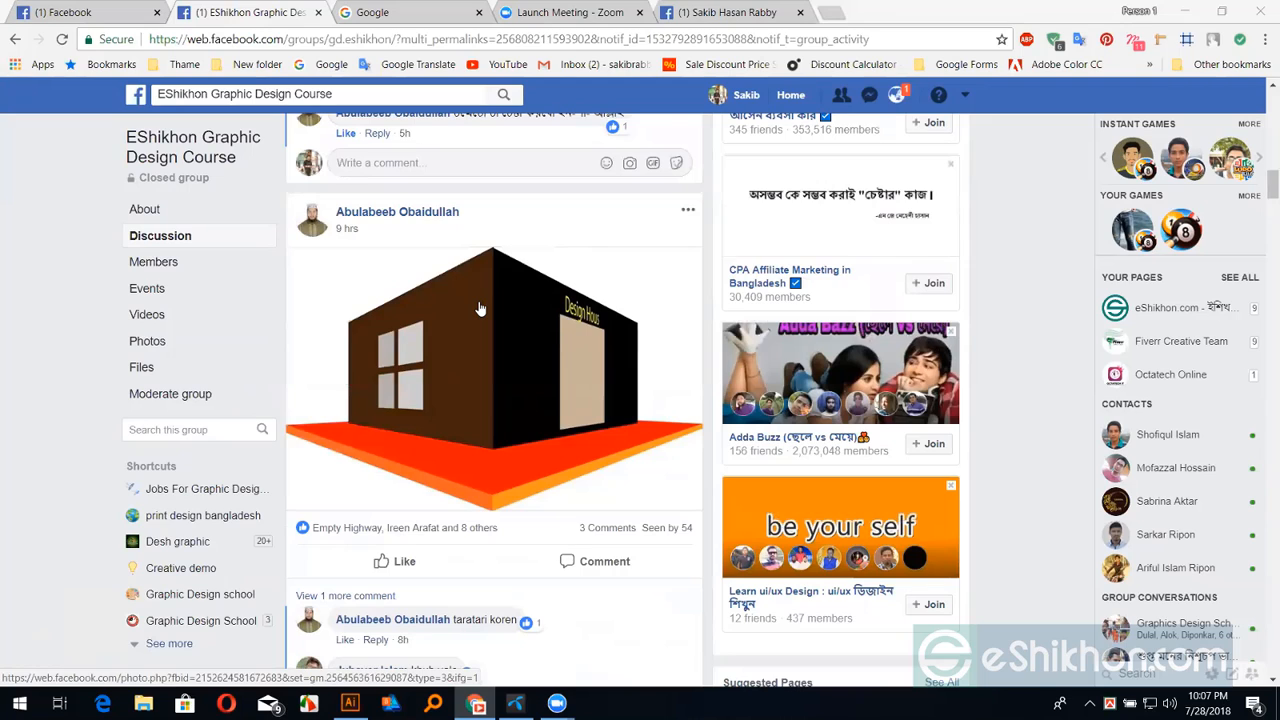
pyautogui.scroll(5, 480, 309)
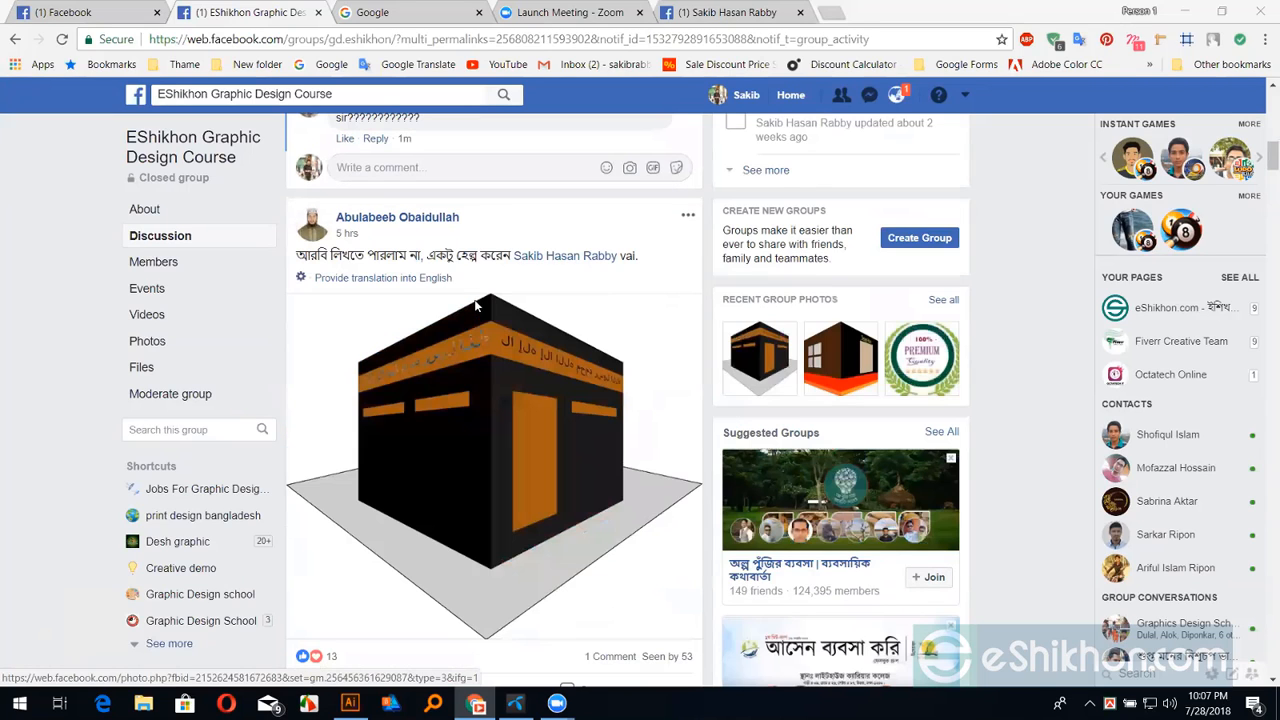
pyautogui.click(545, 94)
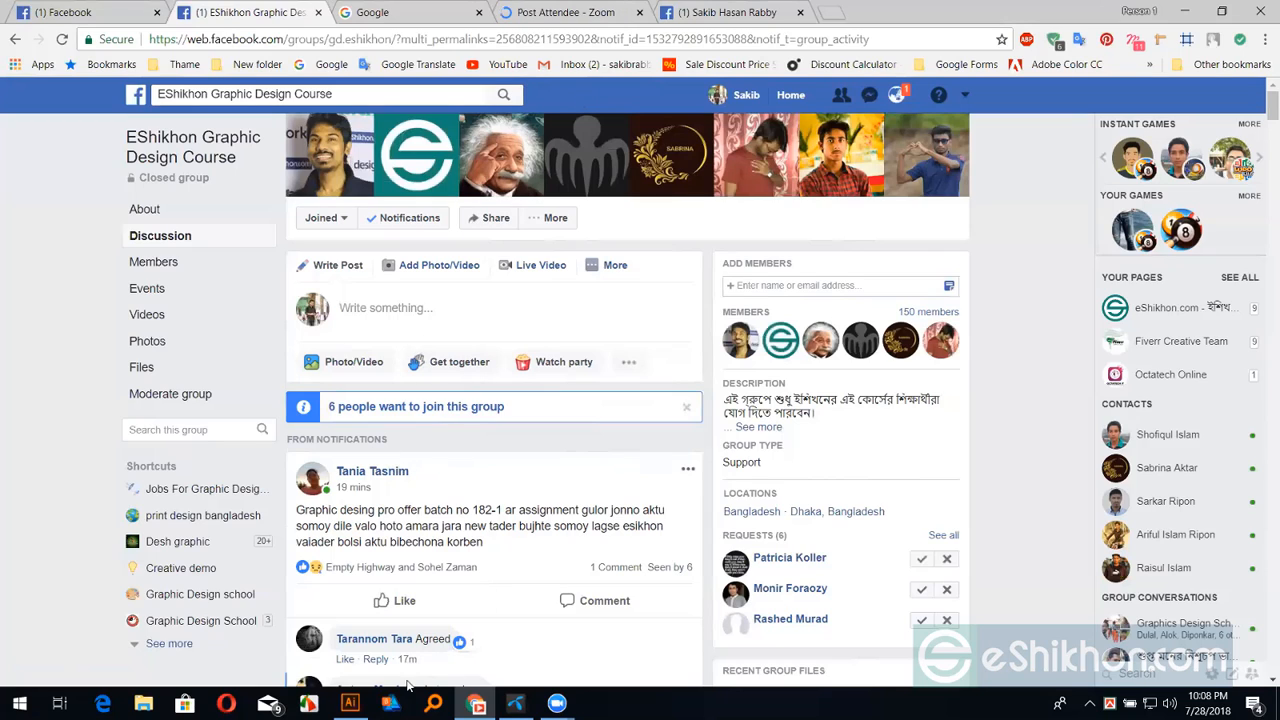
# Switch to Illustrator and create a new document from the 800 x 600 px preset
pyautogui.click(349, 703)
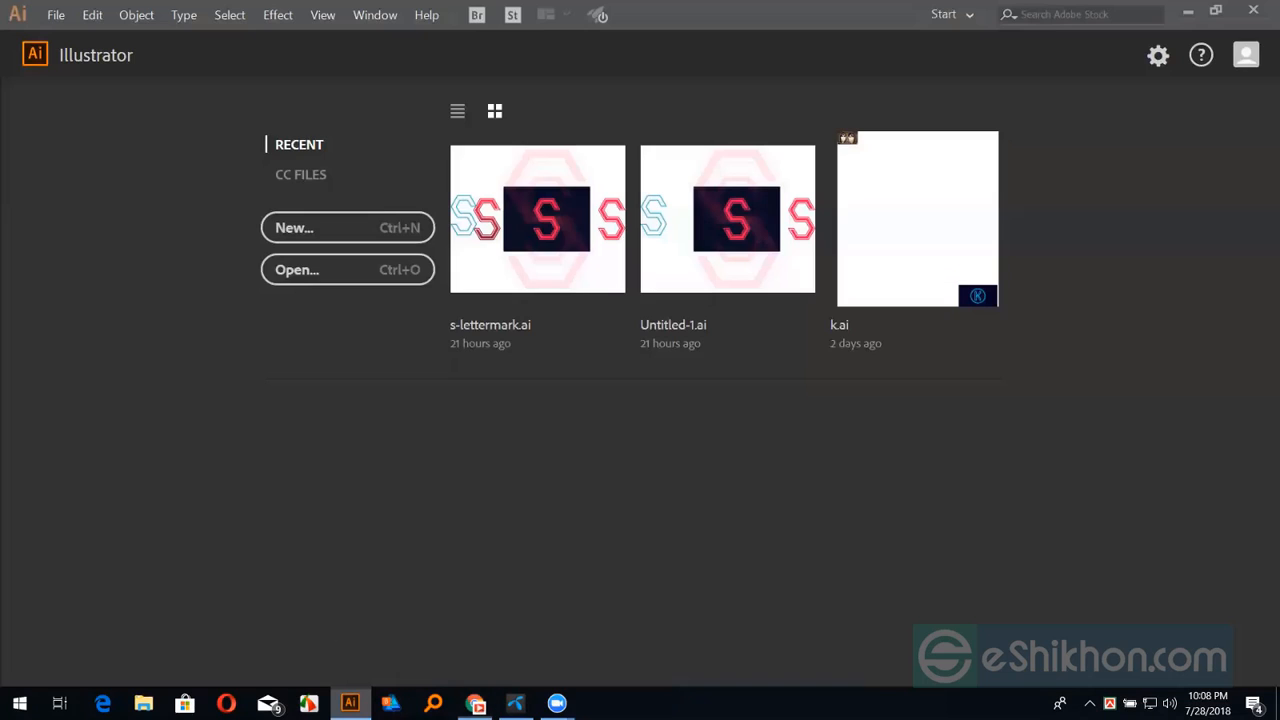
pyautogui.click(376, 222)
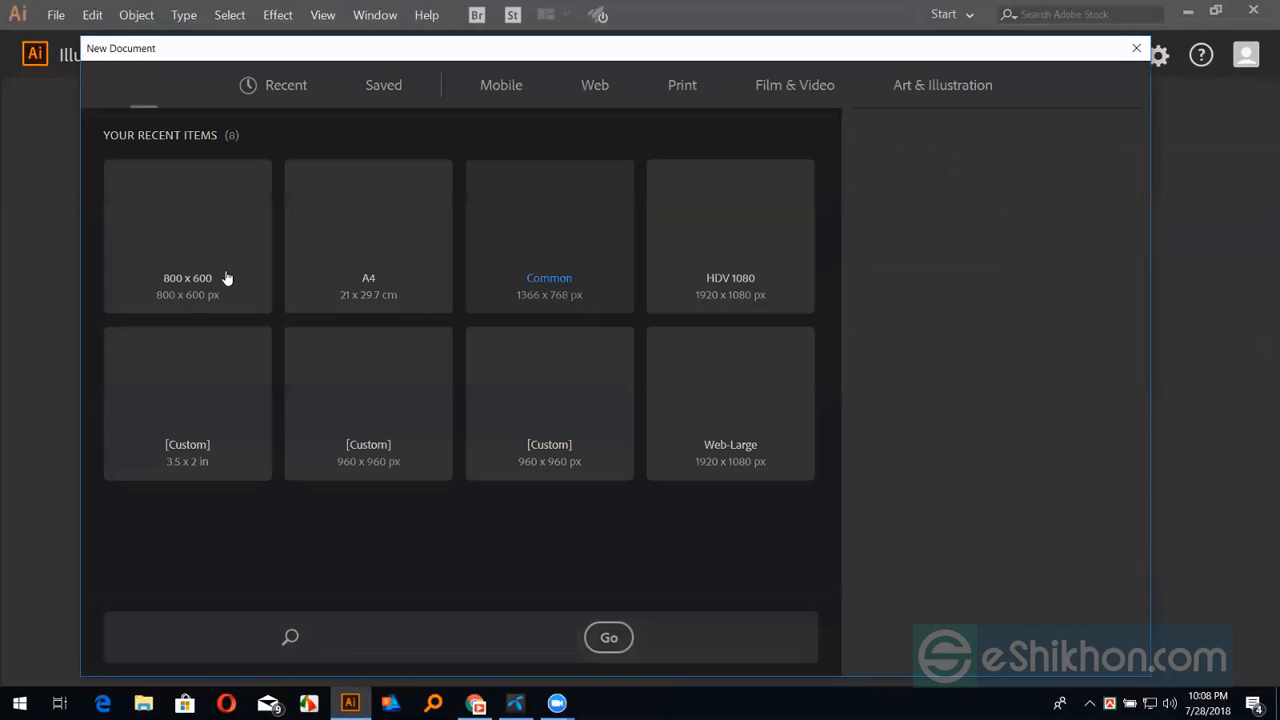
pyautogui.click(226, 277)
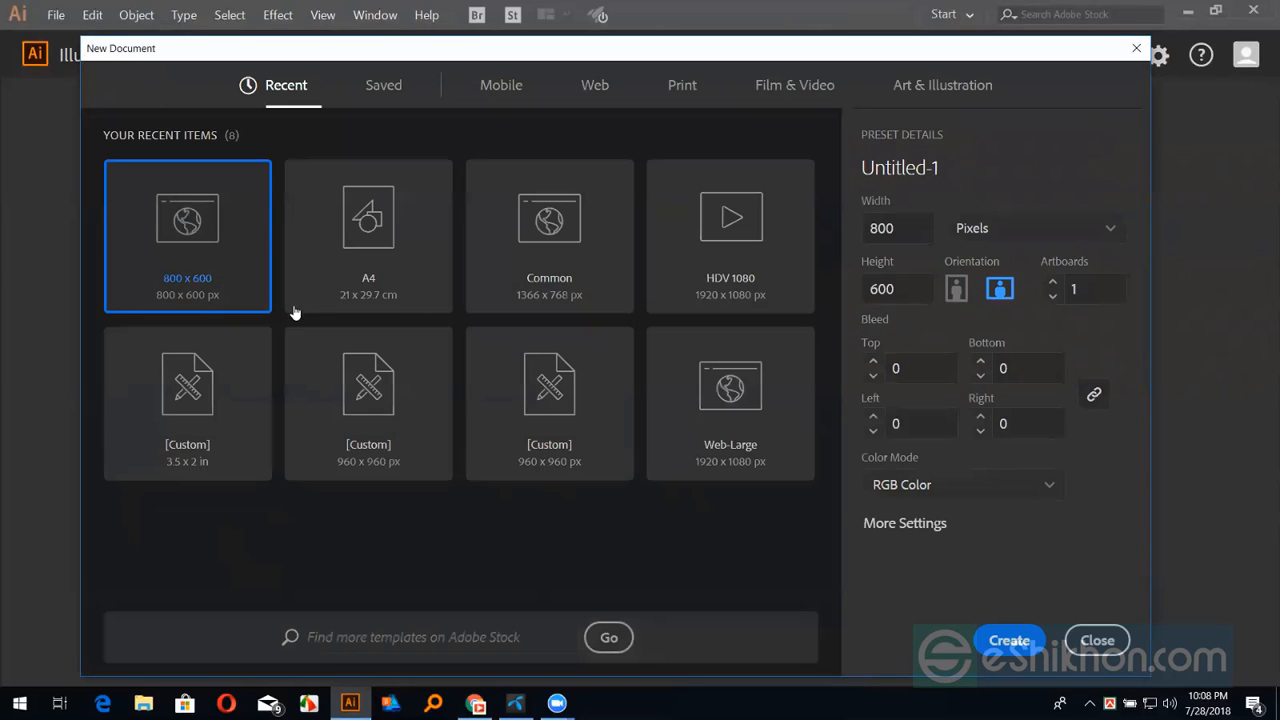
pyautogui.click(992, 644)
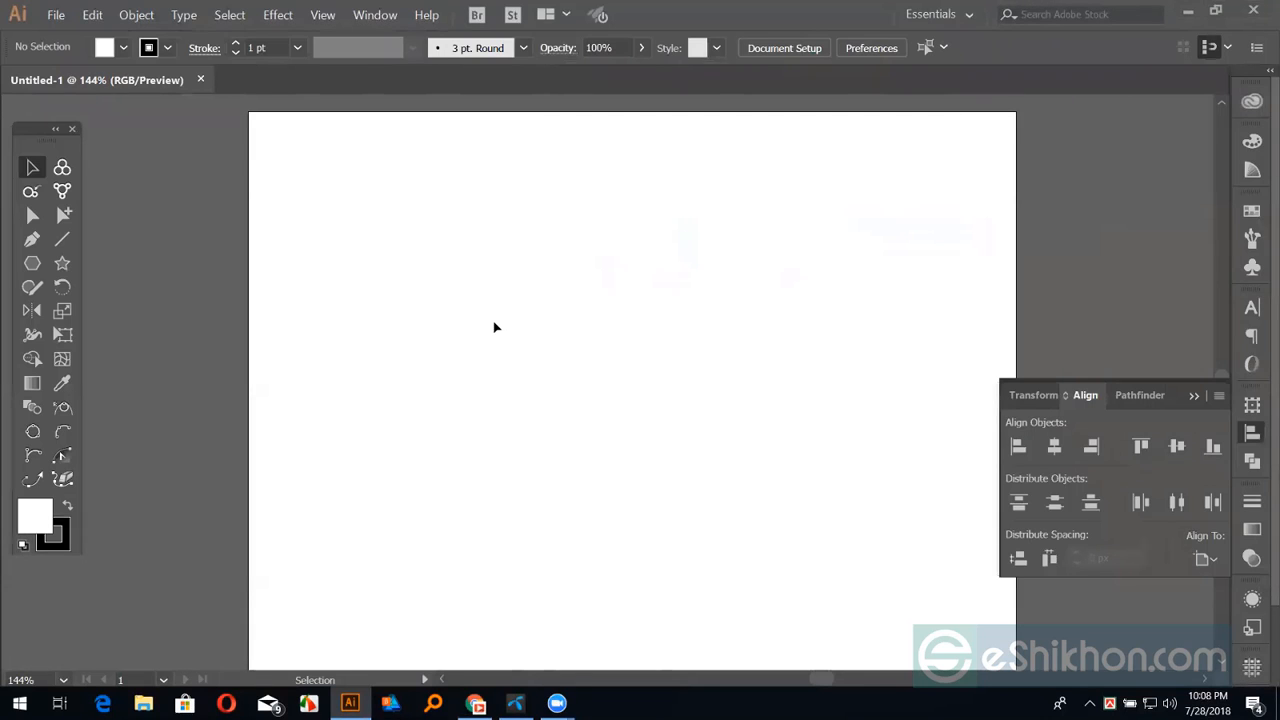
# Draw a rectangle about 235 × 147 px on the artboard and bend its four sides slightly outward with the Anchor Point tool
pyautogui.press('m')
pyautogui.moveTo(449, 279); pyautogui.dragTo(634, 404)
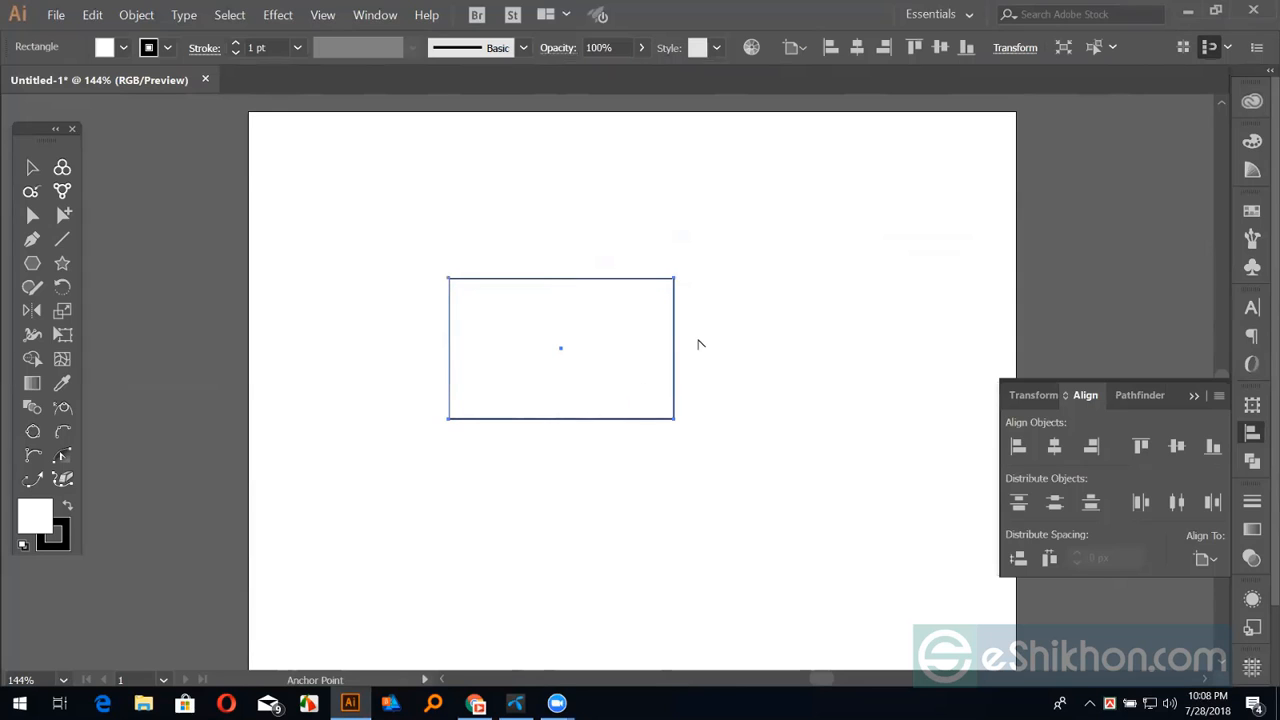
pyautogui.moveTo(675, 348); pyautogui.dragTo(688, 350)
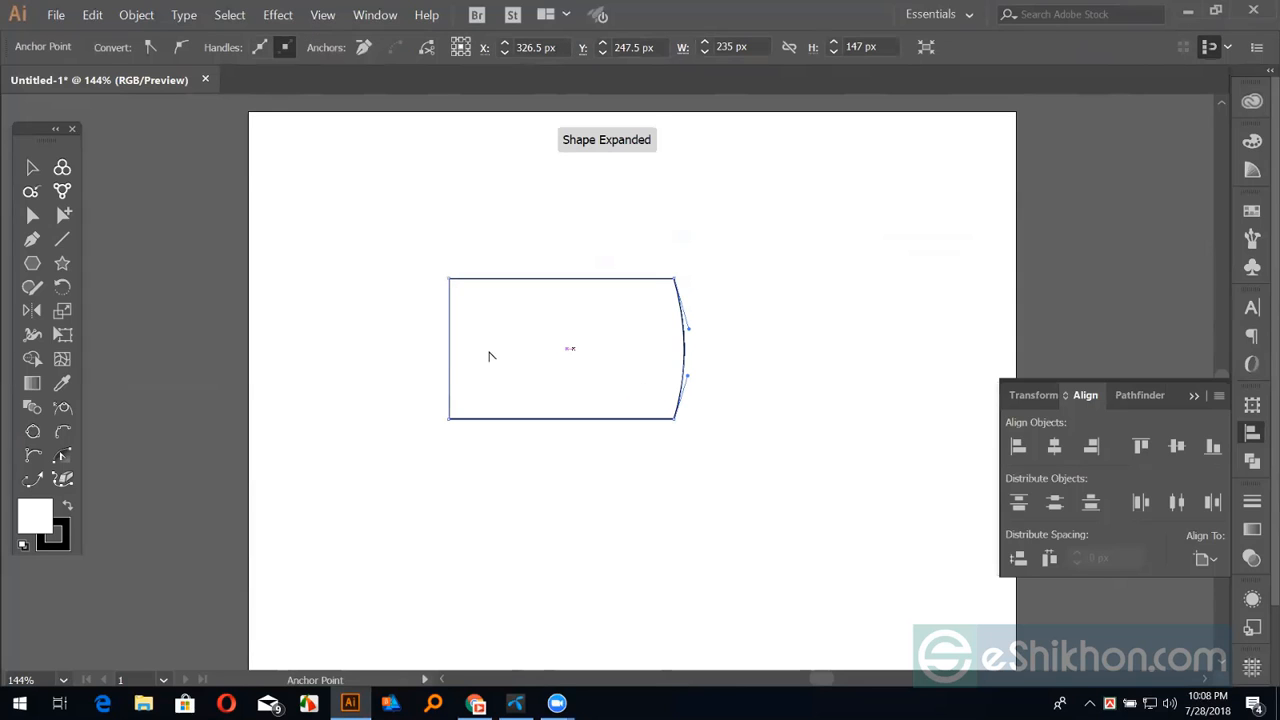
pyautogui.moveTo(451, 353); pyautogui.dragTo(440, 350)
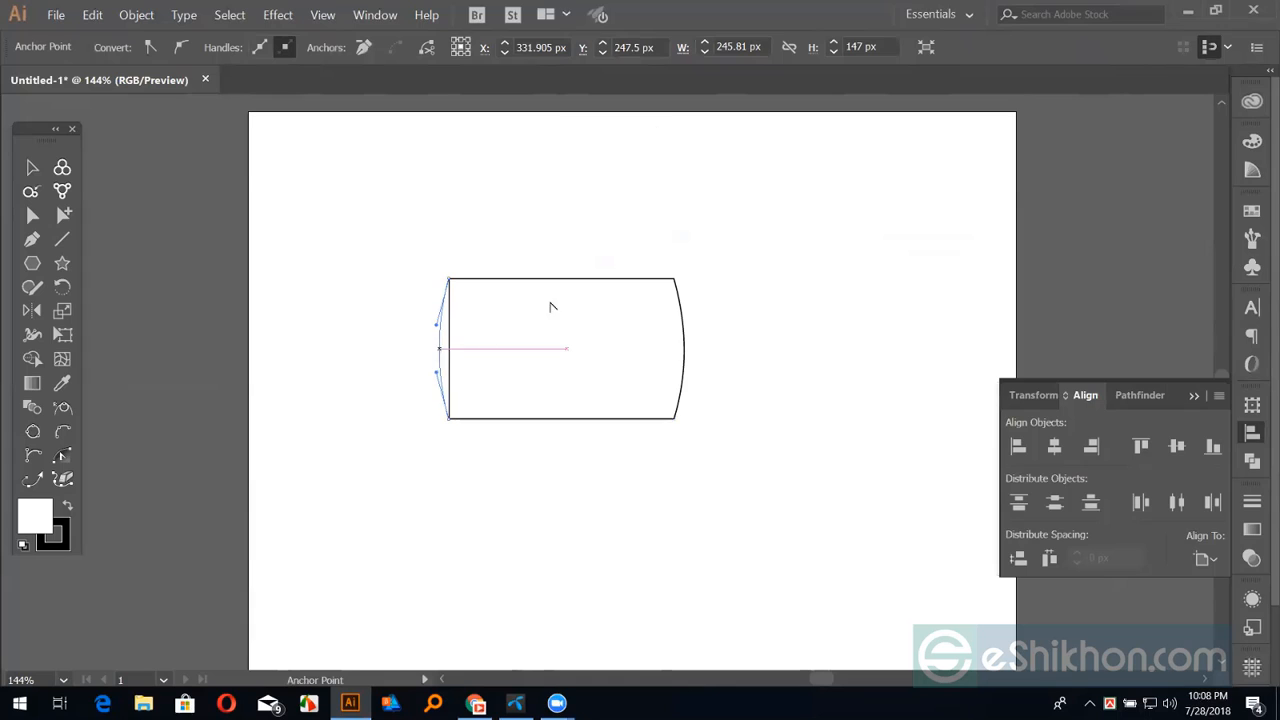
pyautogui.moveTo(556, 281); pyautogui.dragTo(555, 269)
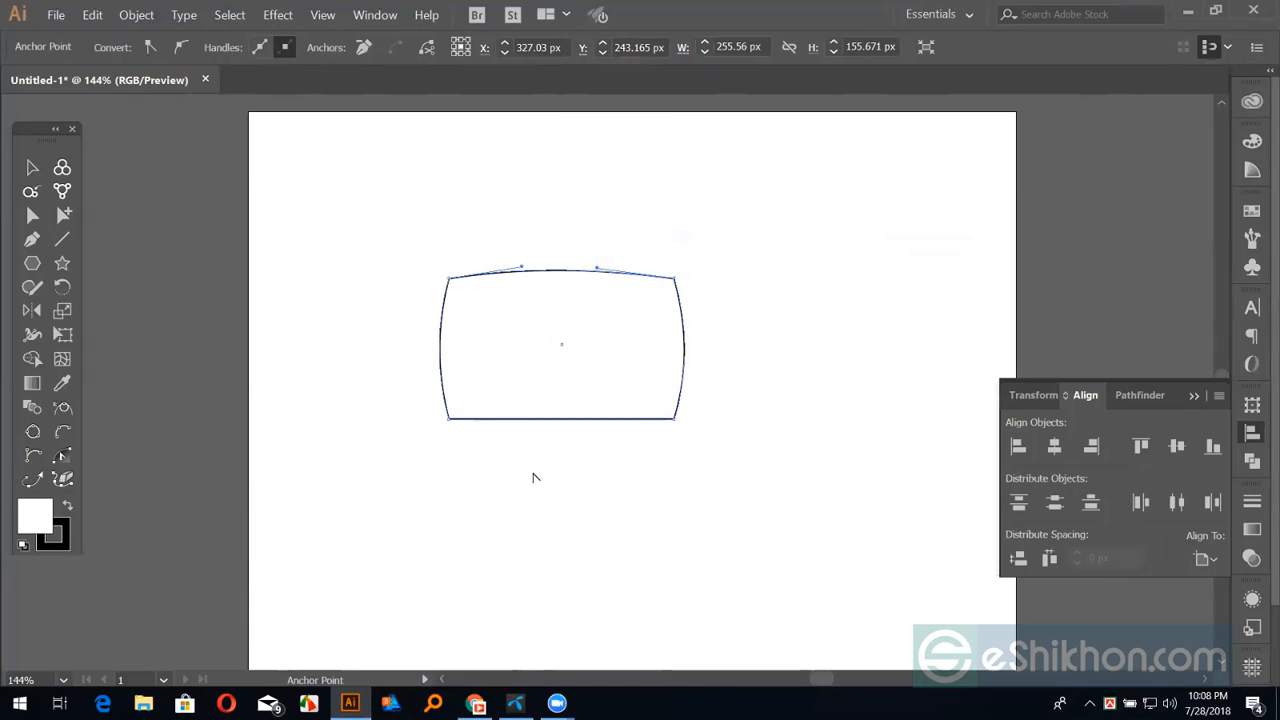
pyautogui.moveTo(564, 419); pyautogui.dragTo(545, 452)
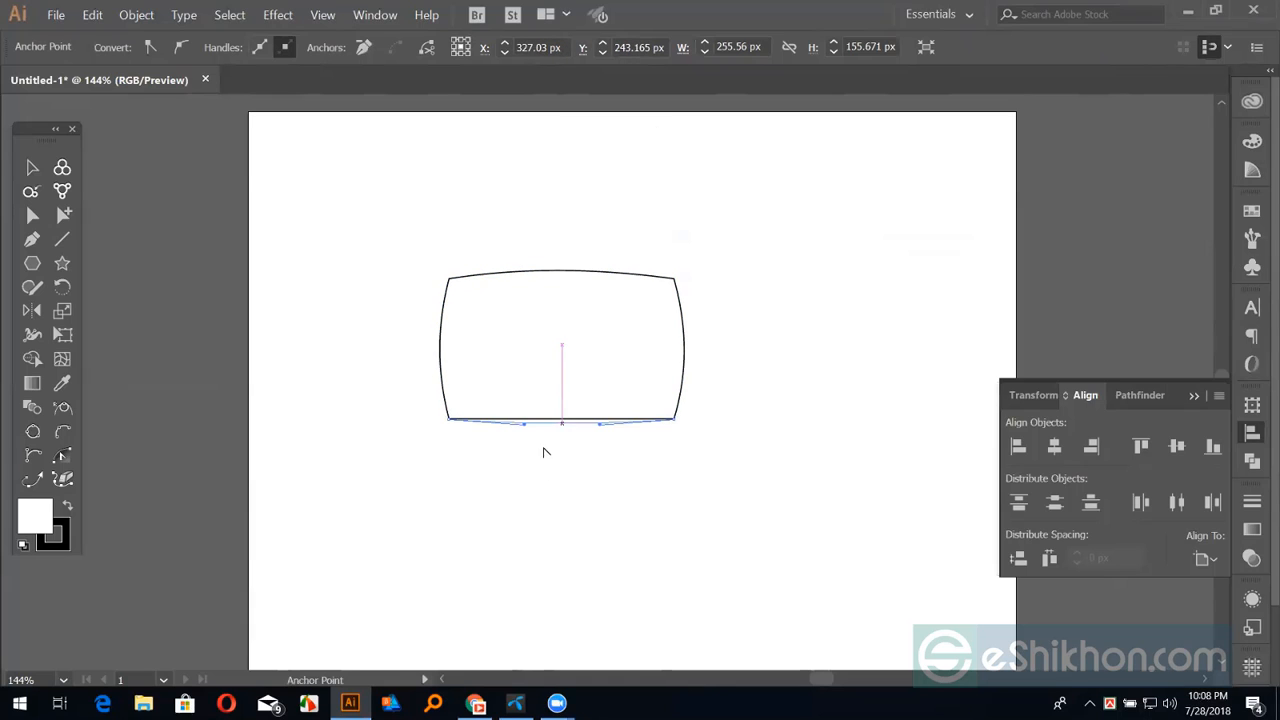
pyautogui.moveTo(556, 402); pyautogui.dragTo(552, 404)
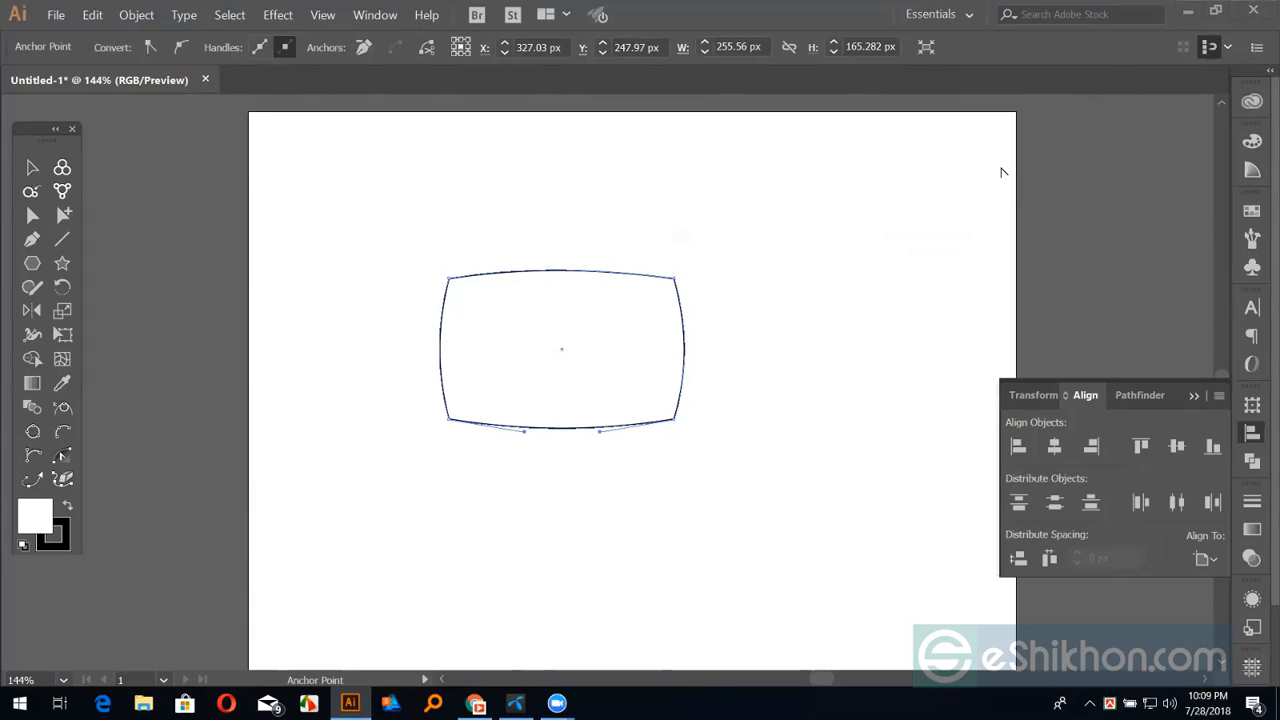
# Fill the curved-sided shape with the red swatch and deselect it
pyautogui.click(1252, 210)
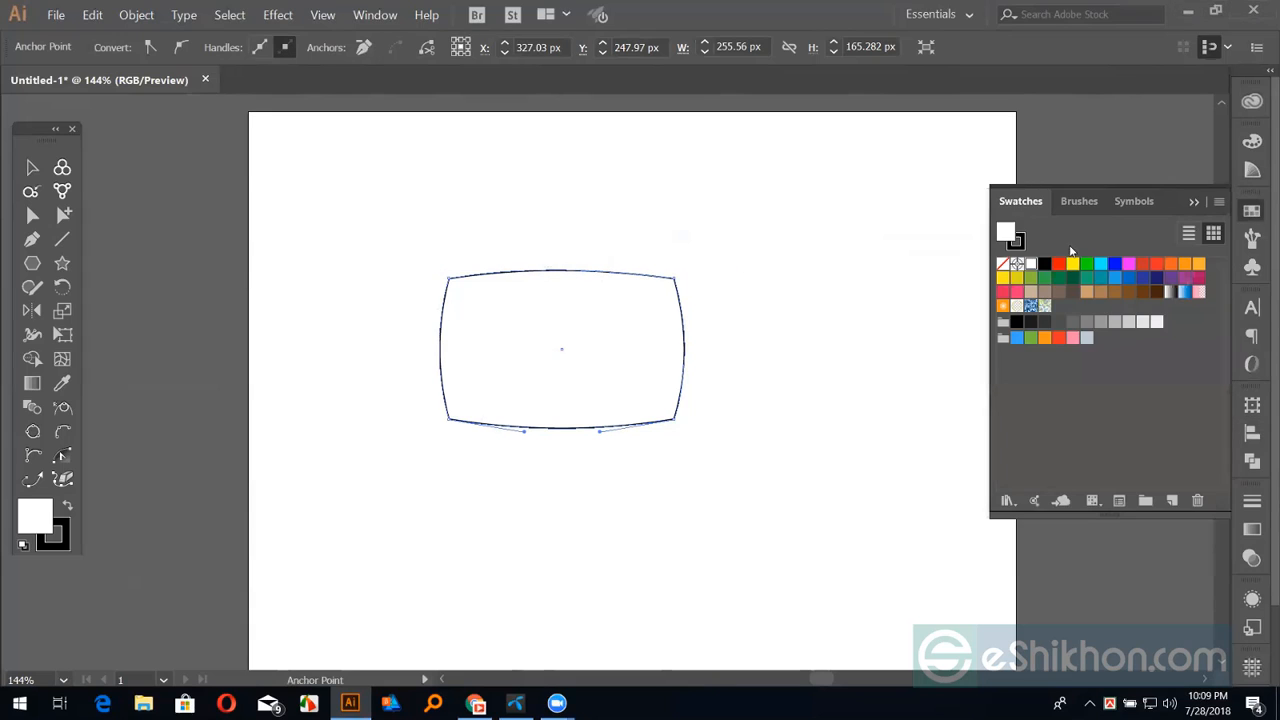
pyautogui.click(1059, 270)
pyautogui.click(32, 167)
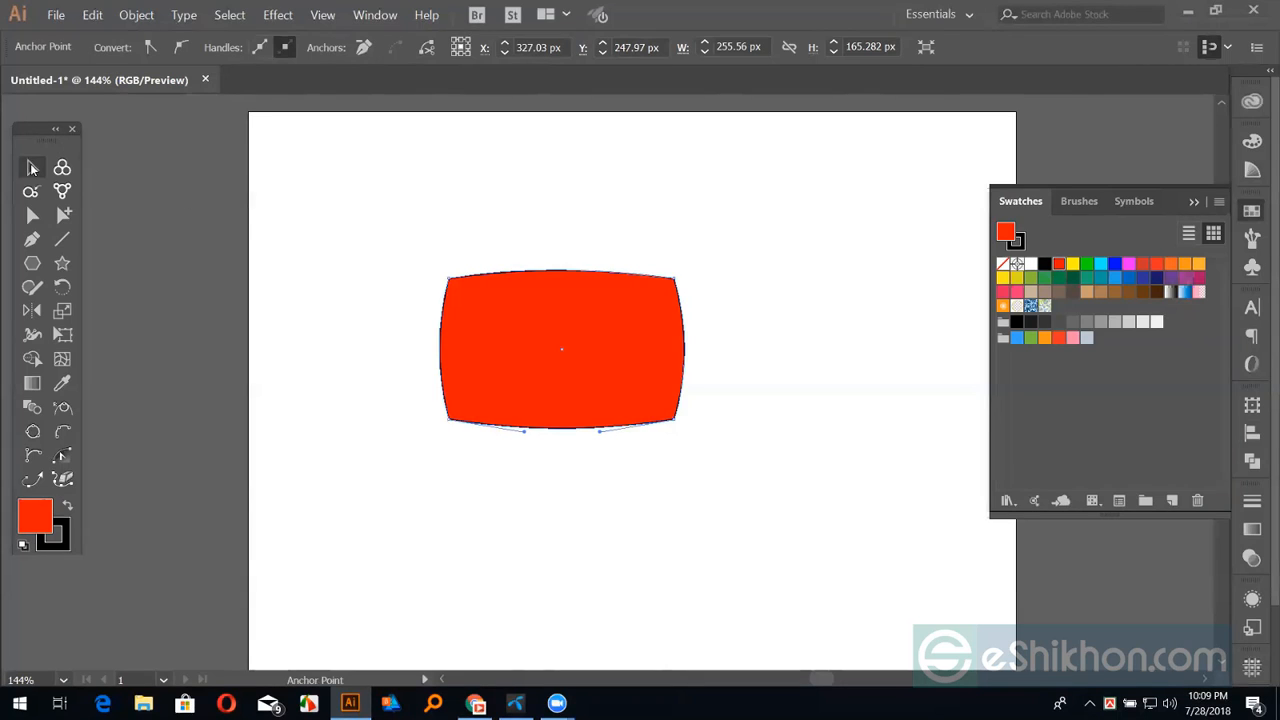
pyautogui.click(364, 188)
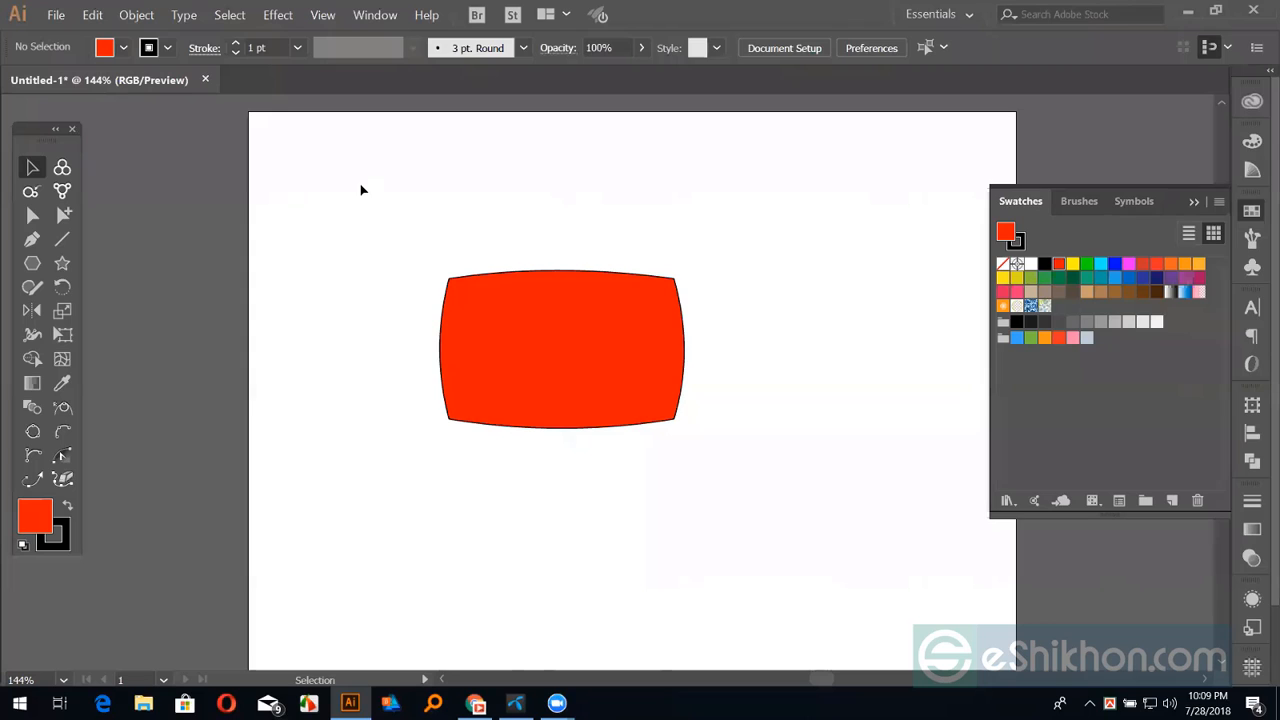
# Undo the red fill and the side bends until the shape is the plain straight-sided rectangle
pyautogui.press('a')
pyautogui.hotkey('ctrl', 'a')
pyautogui.press('d')
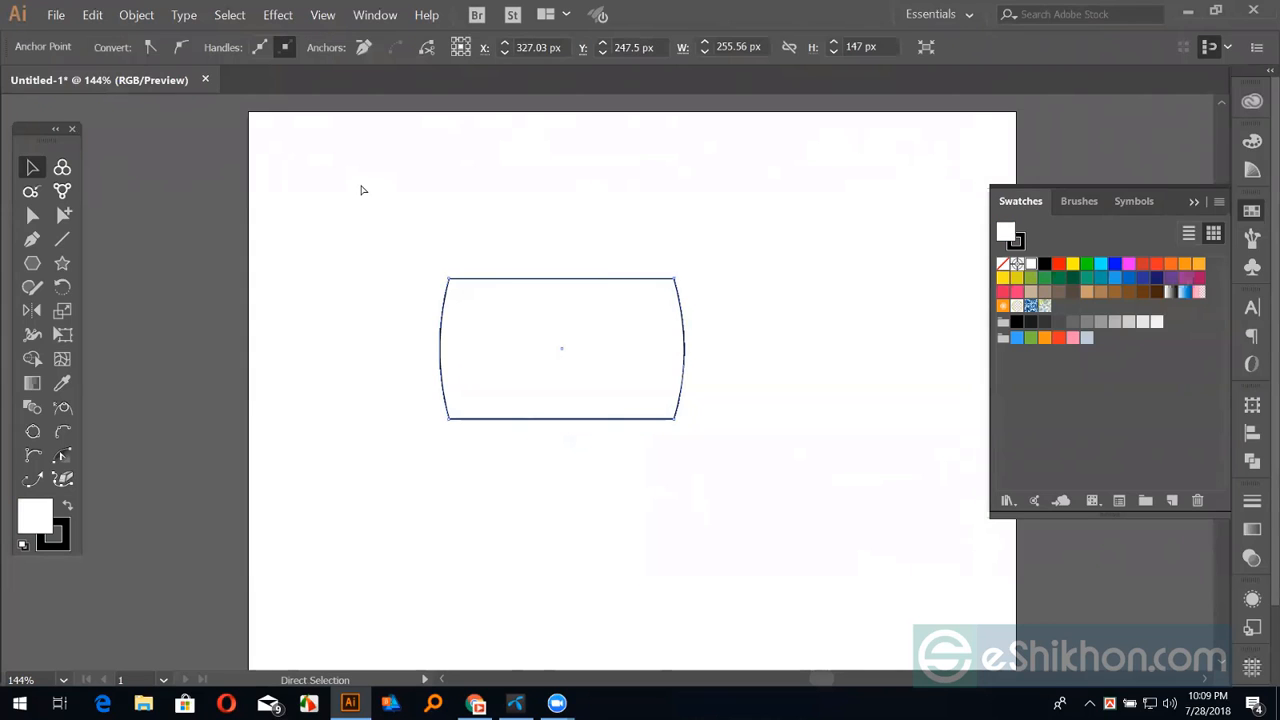
pyautogui.hotkey('ctrl', 'z')
pyautogui.hotkey('ctrl', 'z')
# Narrow the rectangle to 223 px wide and offset its path outward by 10 px with Miter joins
pyautogui.click(43, 167)
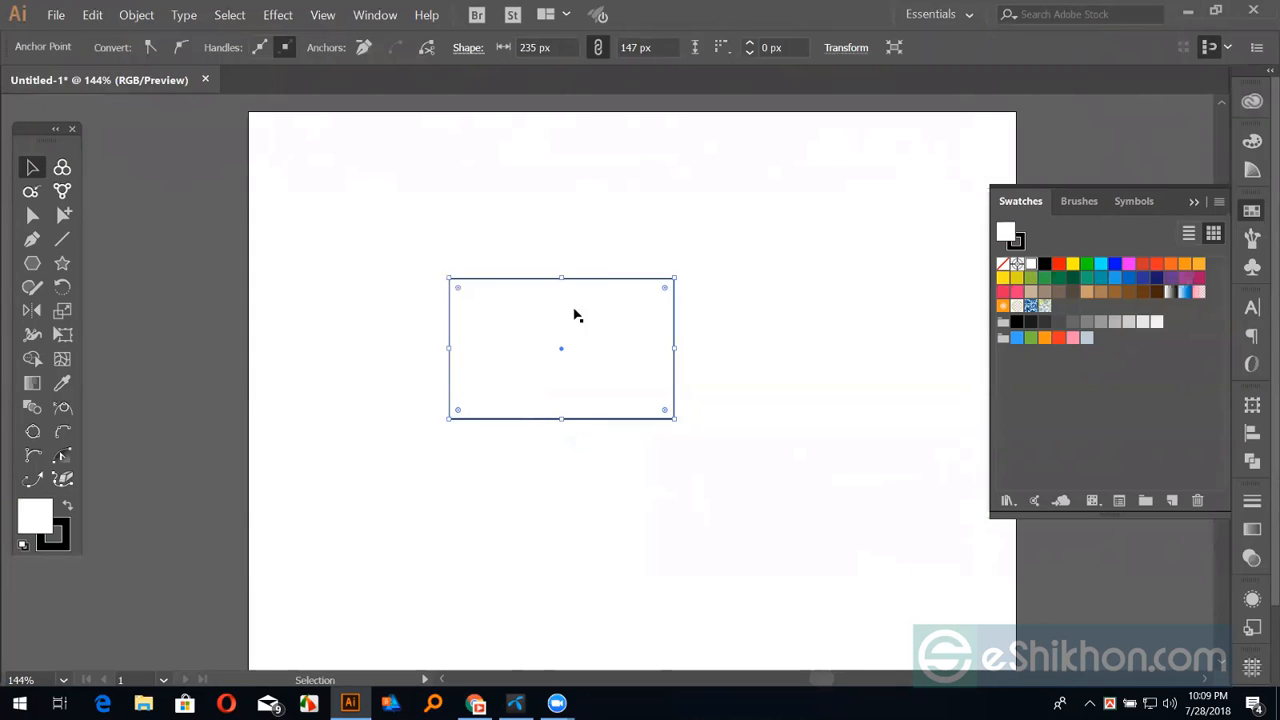
pyautogui.moveTo(674, 347); pyautogui.dragTo(668, 346)
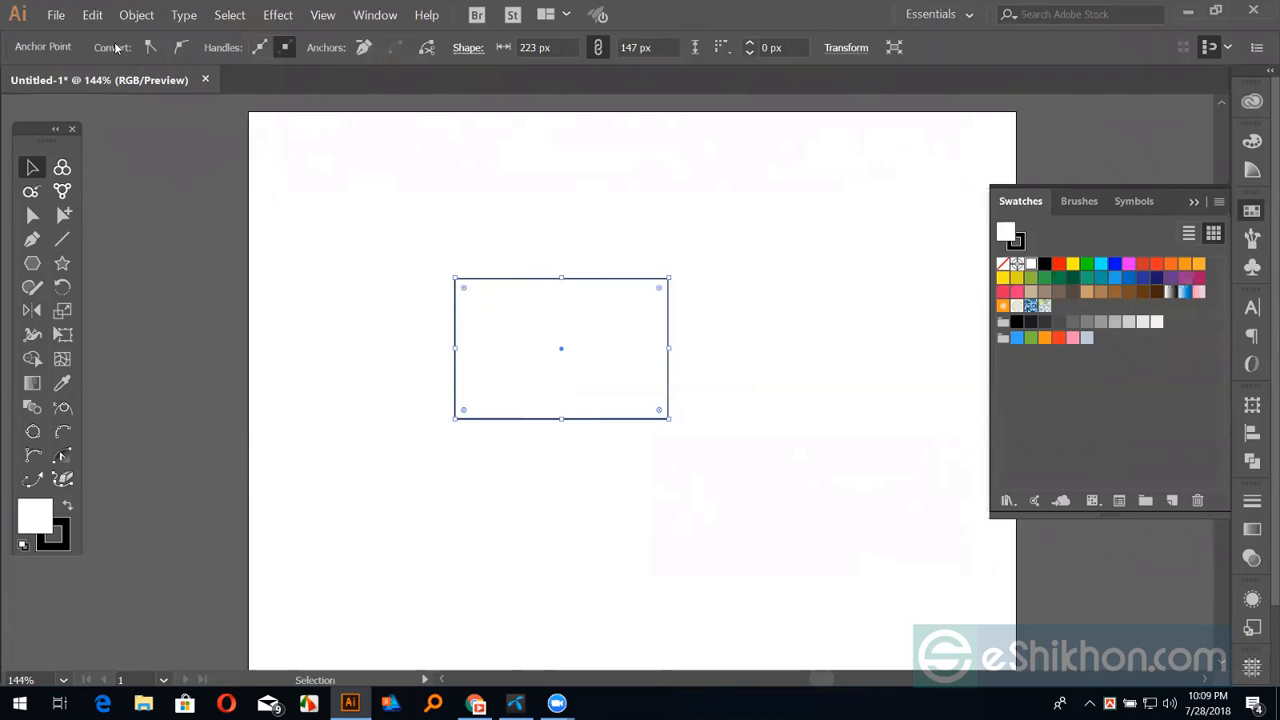
pyautogui.click(137, 15)
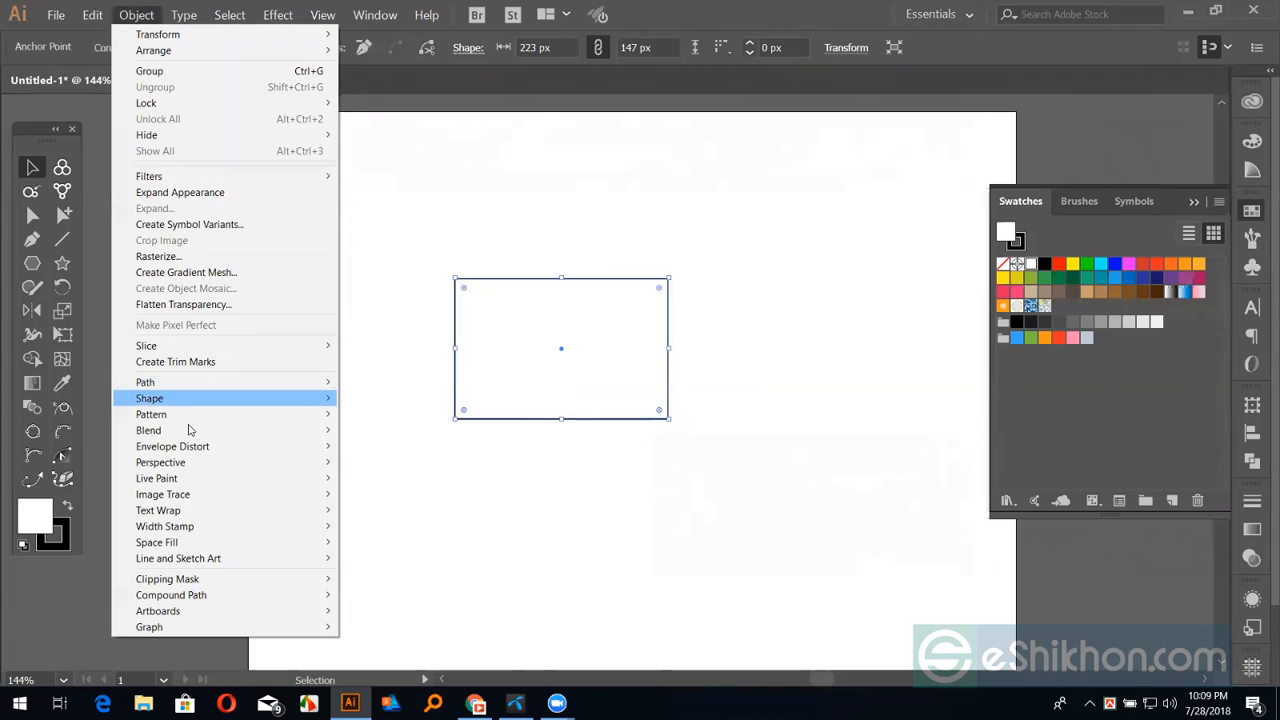
pyautogui.moveTo(221, 386)
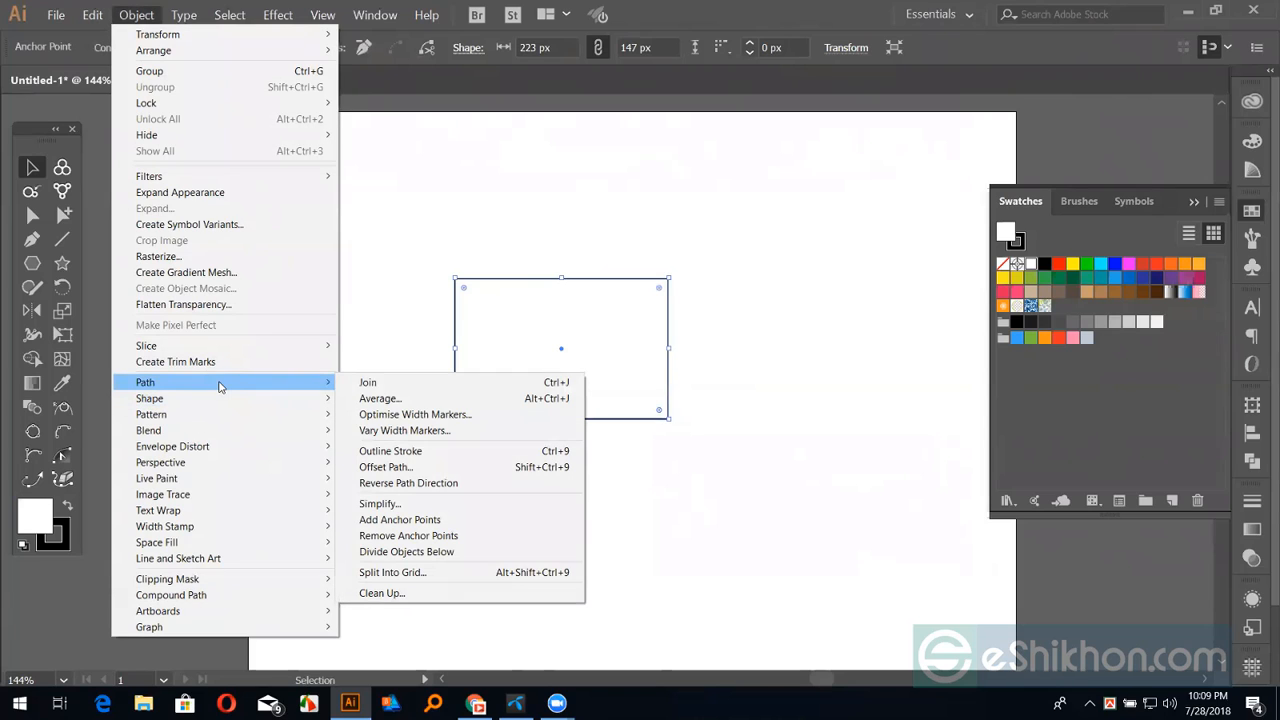
pyautogui.click(445, 470)
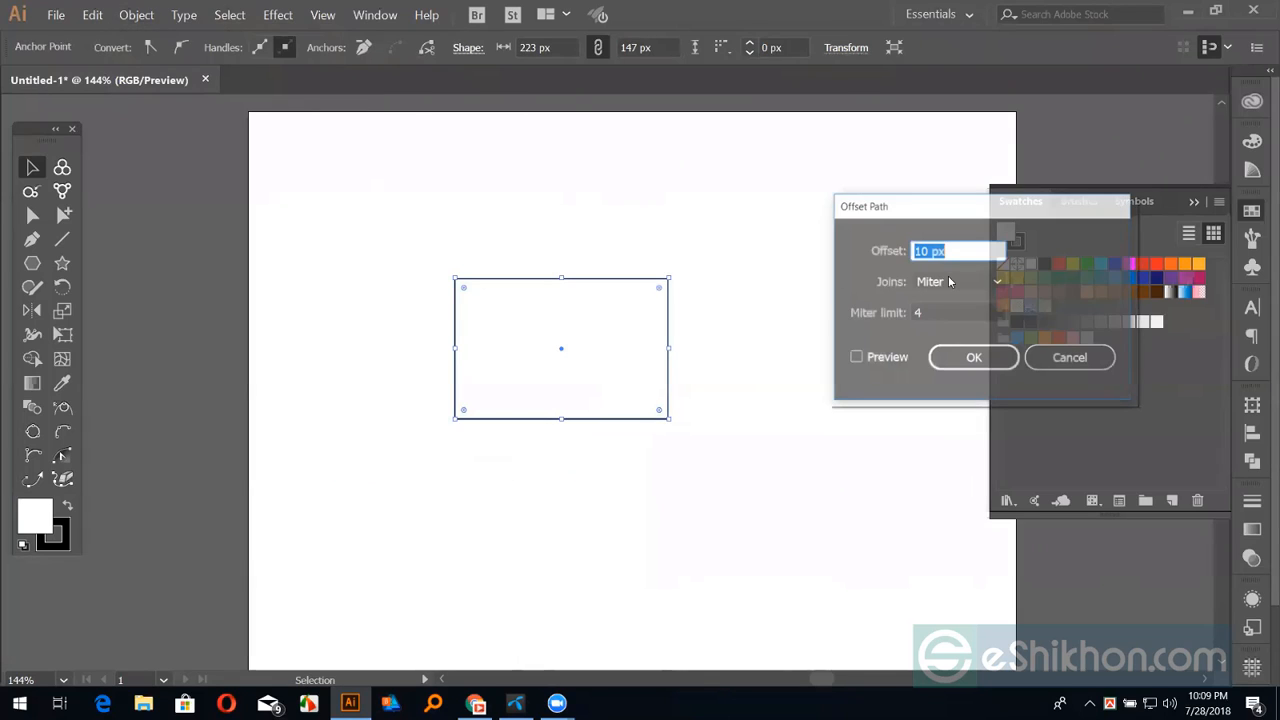
pyautogui.click(857, 356)
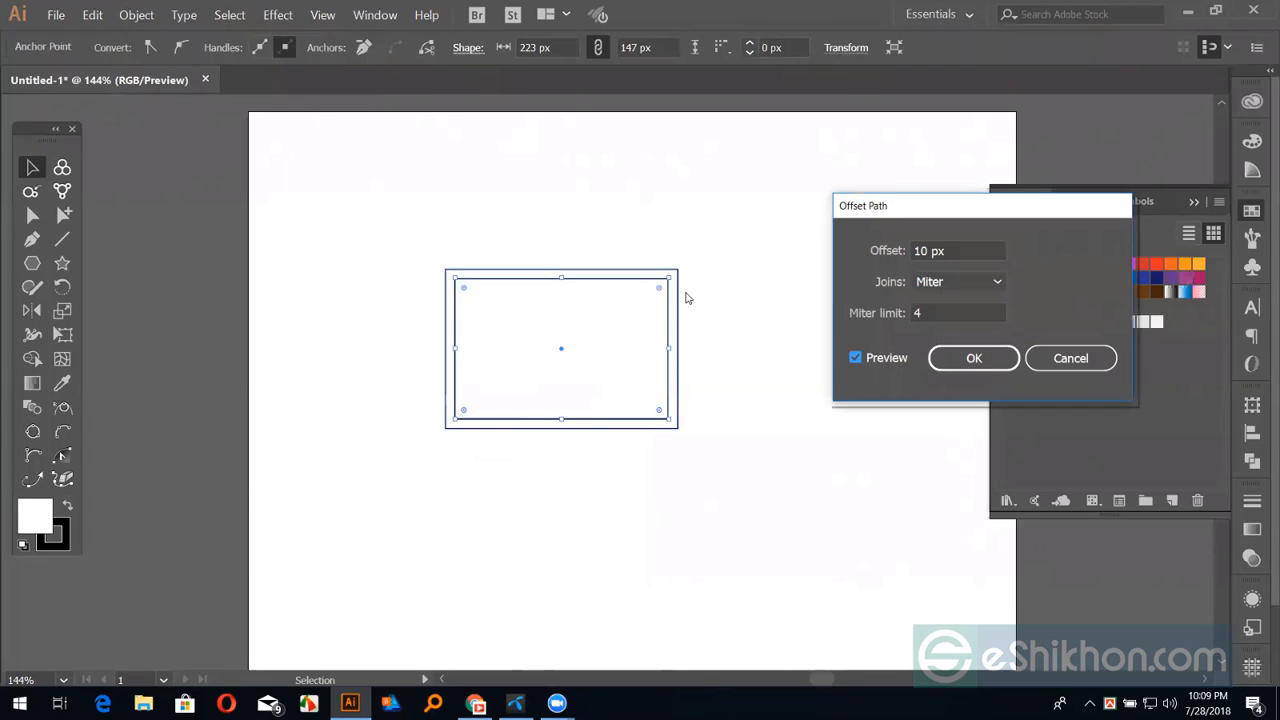
pyautogui.click(971, 358)
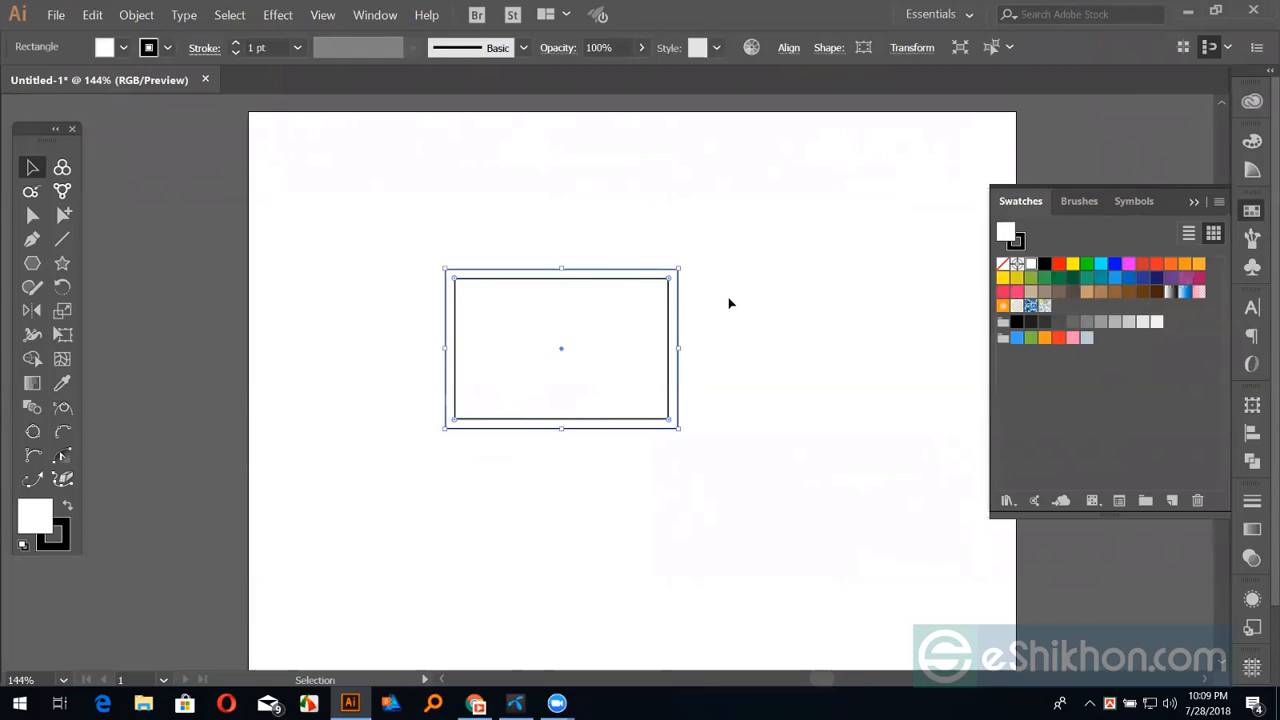
# Show the document rulers along the edges of the canvas
pyautogui.press('a')
pyautogui.press('v')
pyautogui.hotkey('ctrl', 'r')
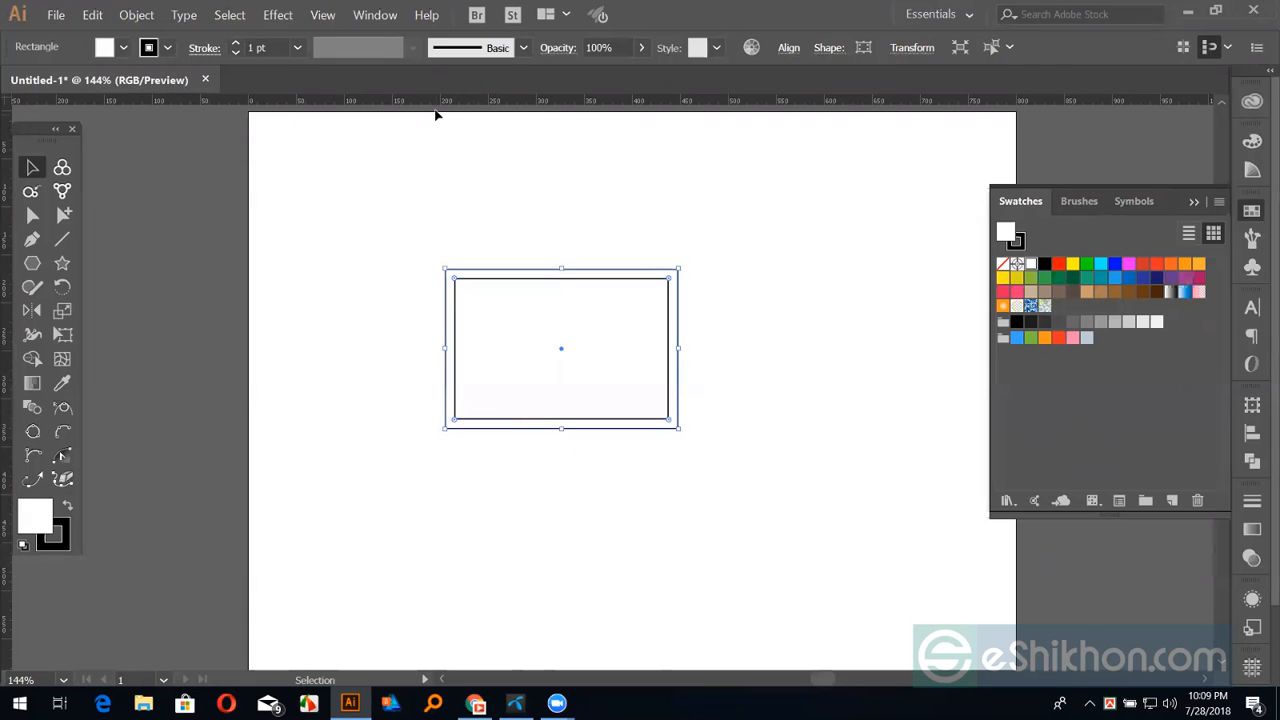
# Try to place a horizontal ruler guide across the middle of the two rectangles
pyautogui.moveTo(437, 103); pyautogui.dragTo(566, 355)
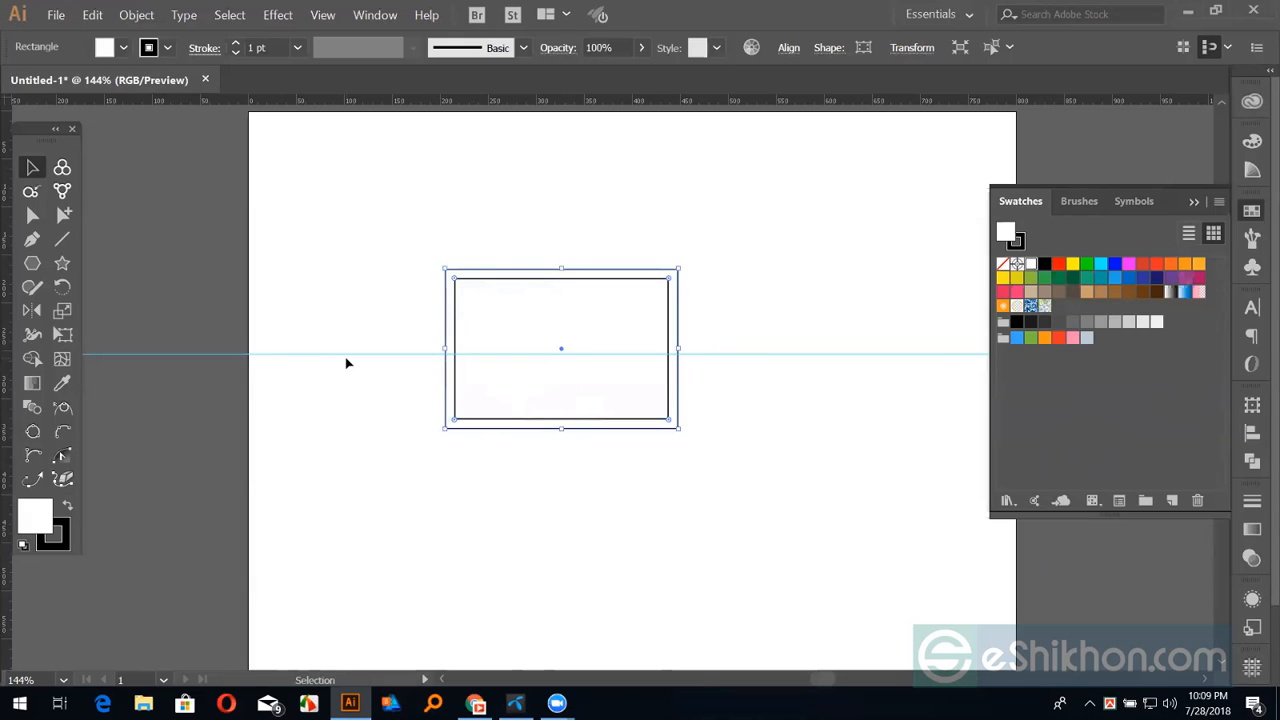
pyautogui.press('a')
pyautogui.hotkey('ctrl', 'z')
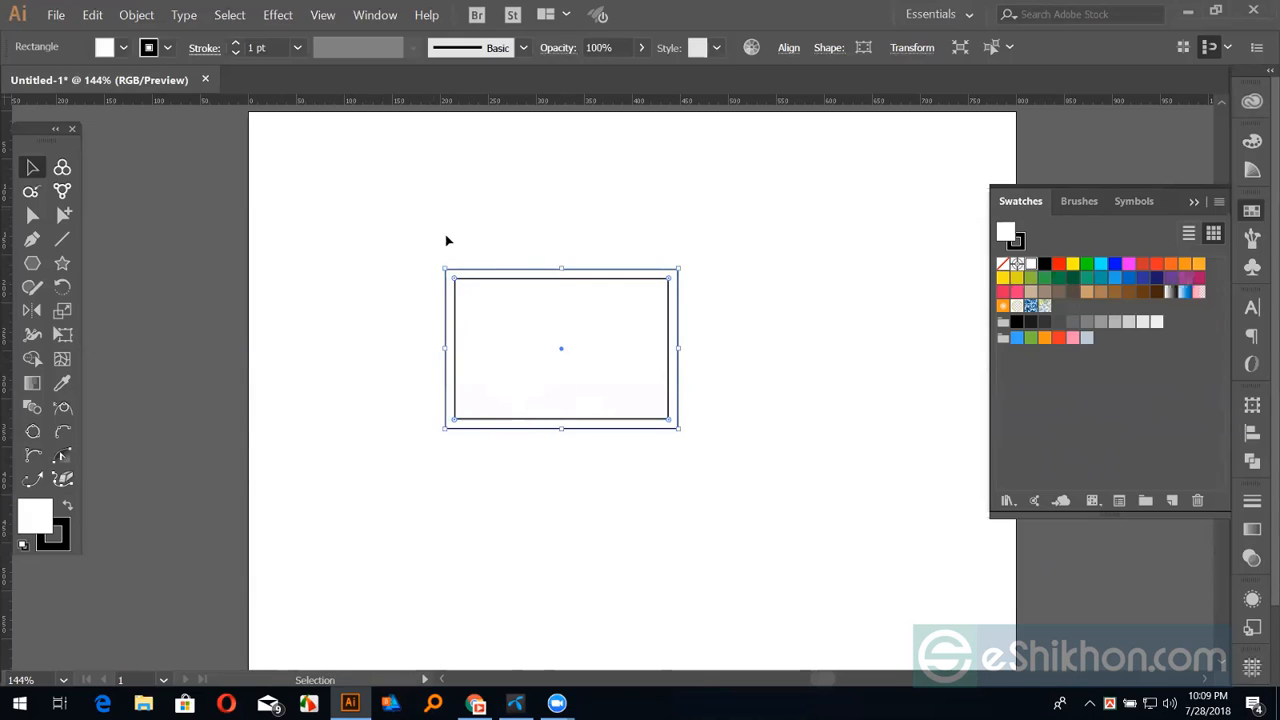
# Convert the outer offset rectangle into guides, keeping the inner rectangle as artwork
pyautogui.click(440, 220)
pyautogui.click(484, 271)
pyautogui.press('a')
pyautogui.hotkey('ctrl', '5')
pyautogui.hotkey('ctrl', '=')
pyautogui.hotkey('ctrl', '=')
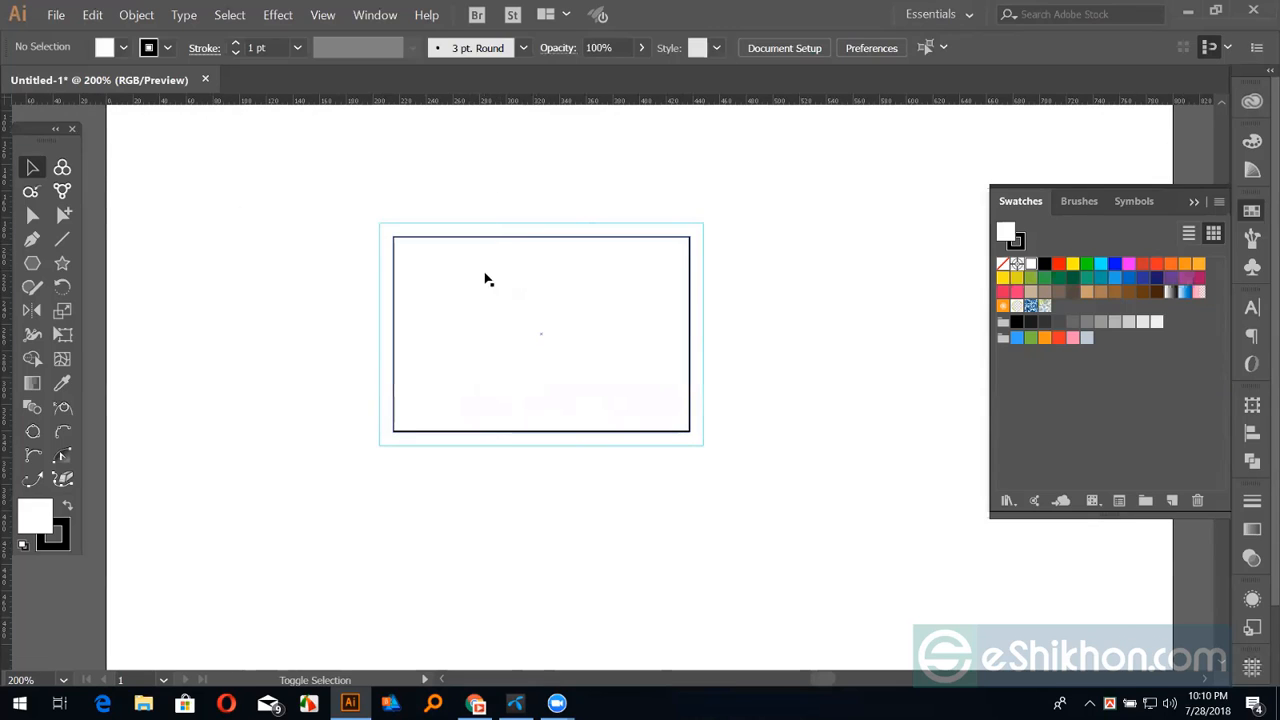
pyautogui.click(501, 243)
pyautogui.click(791, 294)
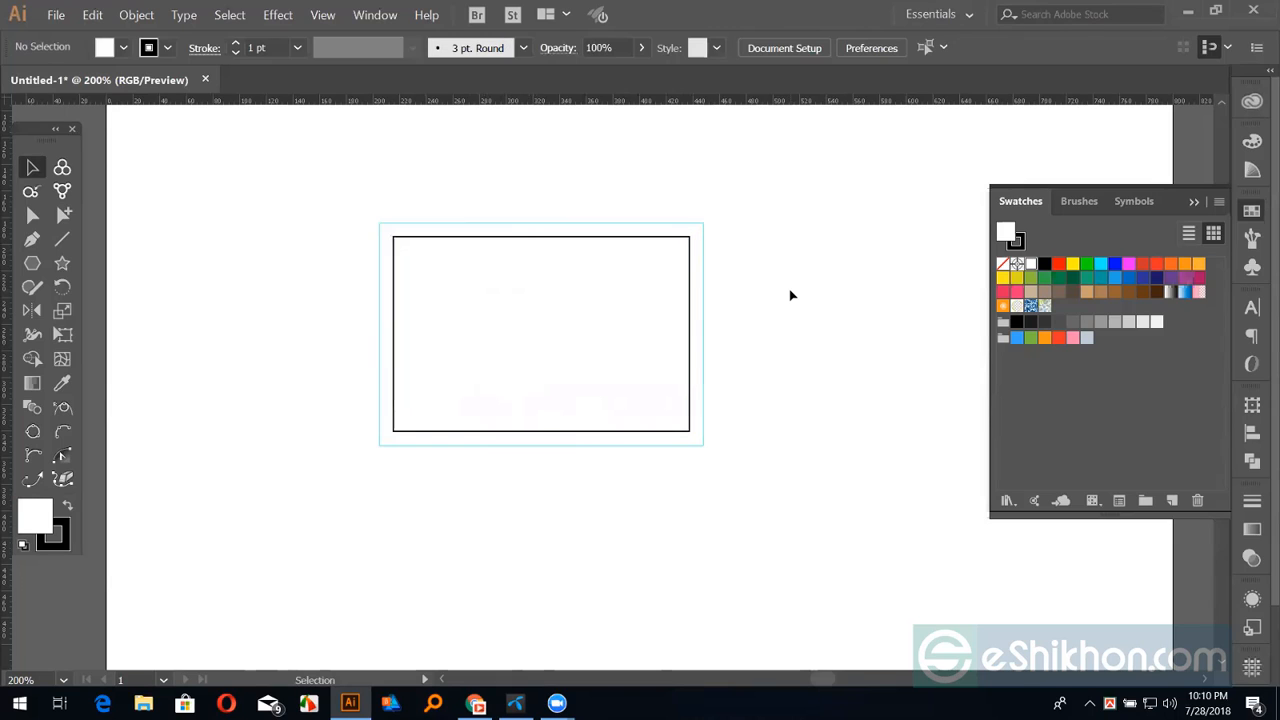
# Draw a vertical line taller than the rectangle and align it to the rectangle's centre horizontally and vertically
pyautogui.press('\\')
pyautogui.moveTo(774, 174); pyautogui.dragTo(774, 500)
pyautogui.click(30, 166)
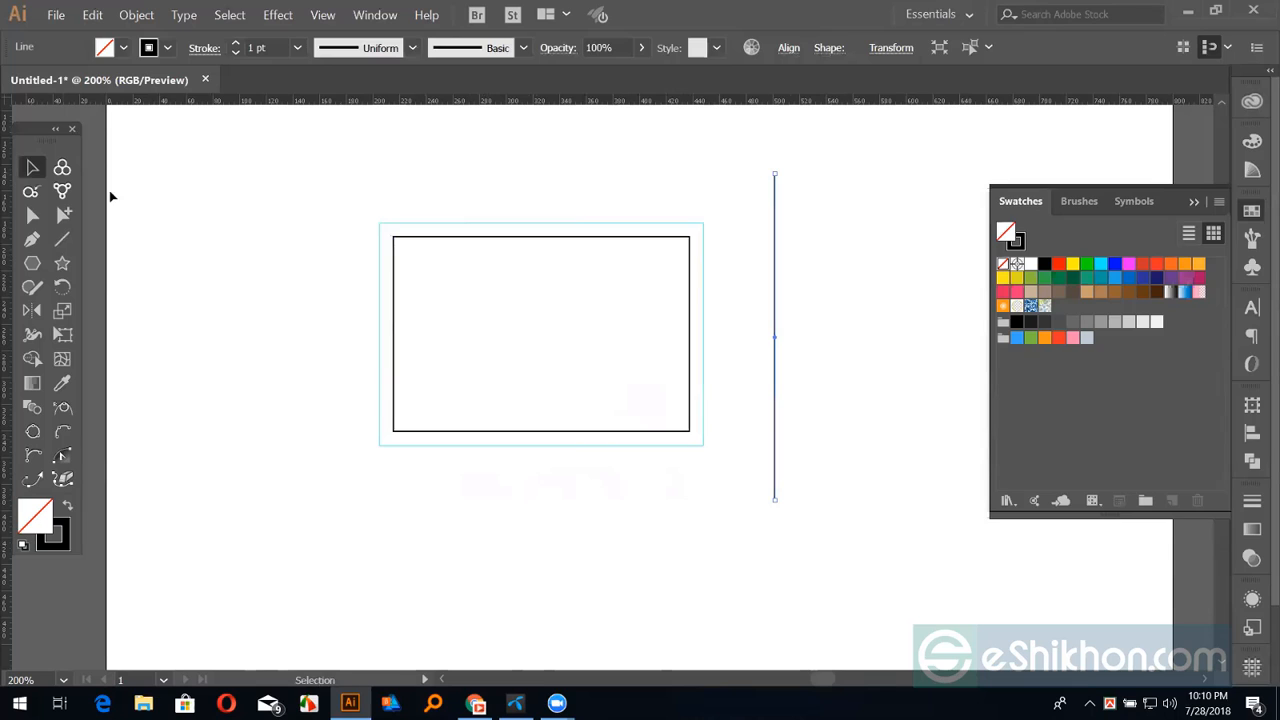
pyautogui.keyDown('shift'); pyautogui.click(578, 241); pyautogui.keyUp('shift')
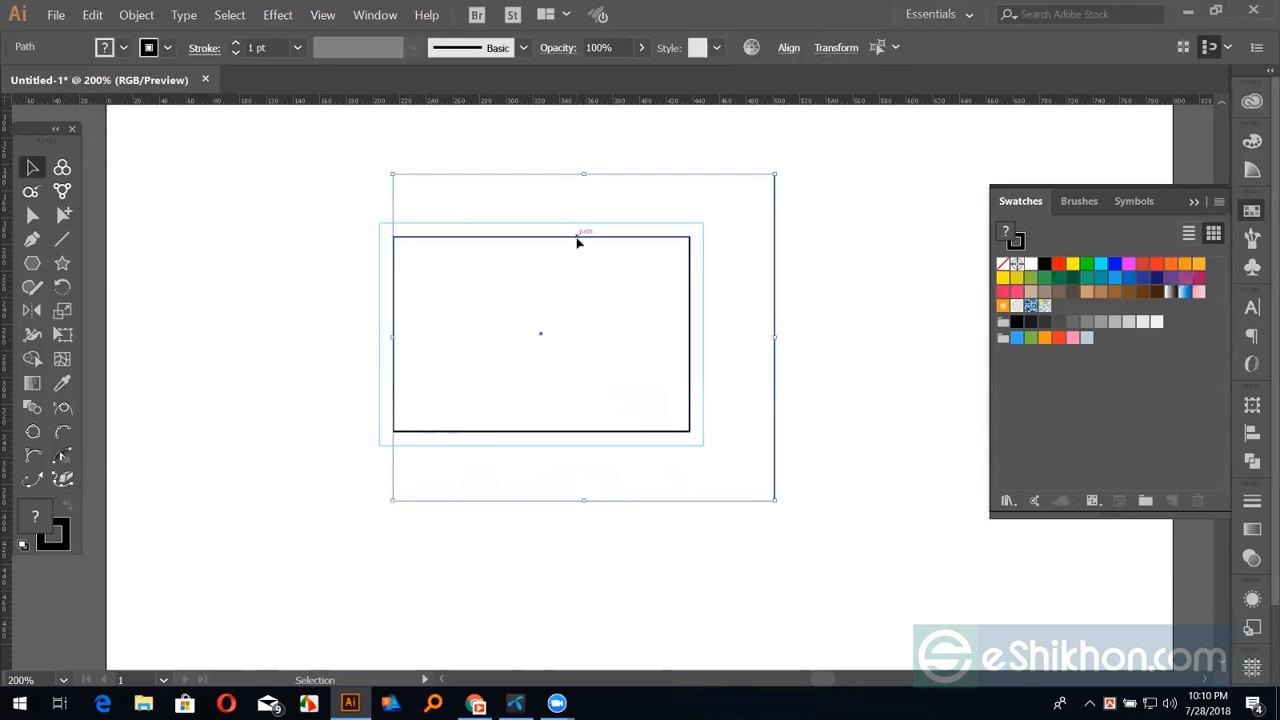
pyautogui.click(1255, 438)
pyautogui.click(1054, 446)
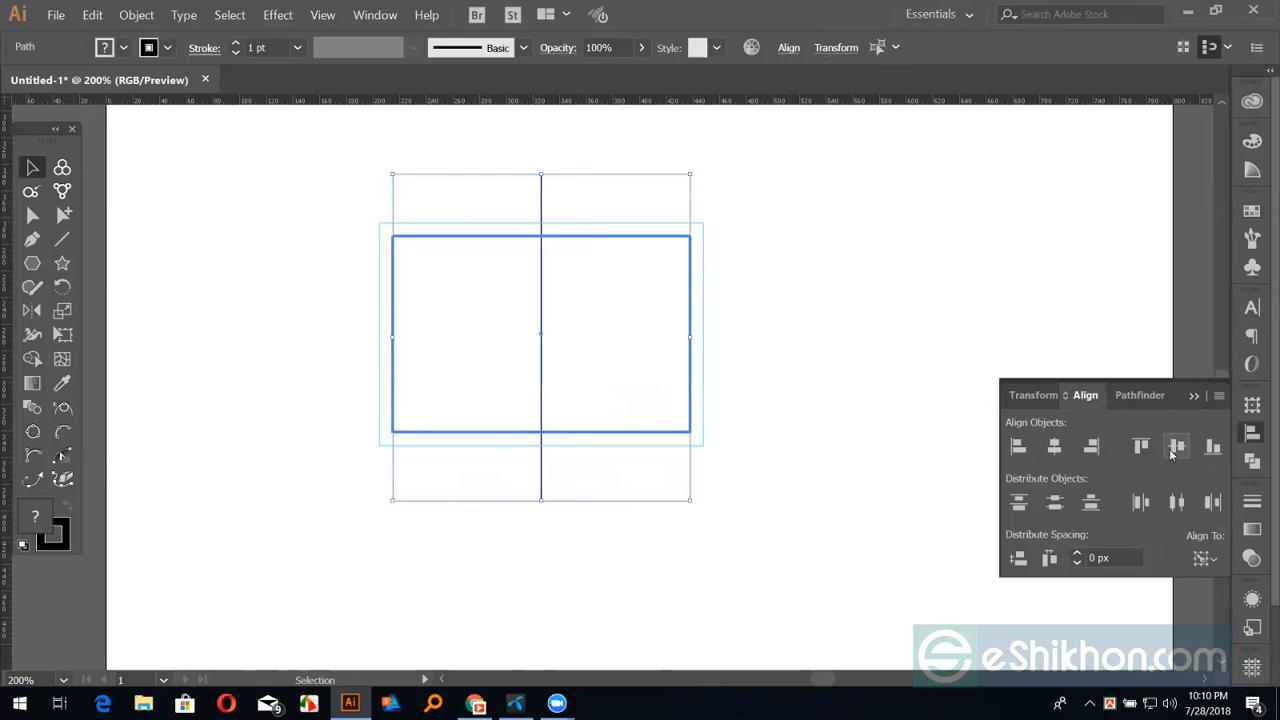
# Add a copy of the centre line rotated 90° and convert both crossing lines into guides
pyautogui.click(534, 214)
pyautogui.click(542, 205)
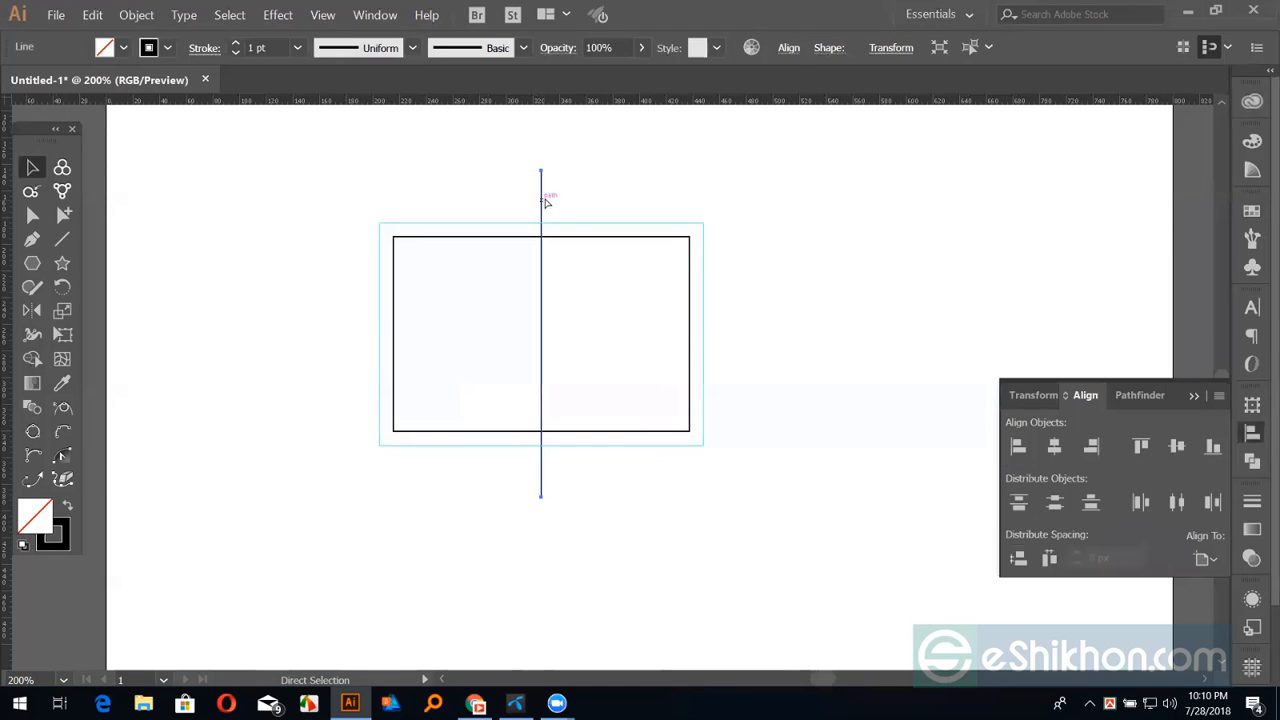
pyautogui.moveTo(543, 165); pyautogui.dragTo(761, 350)
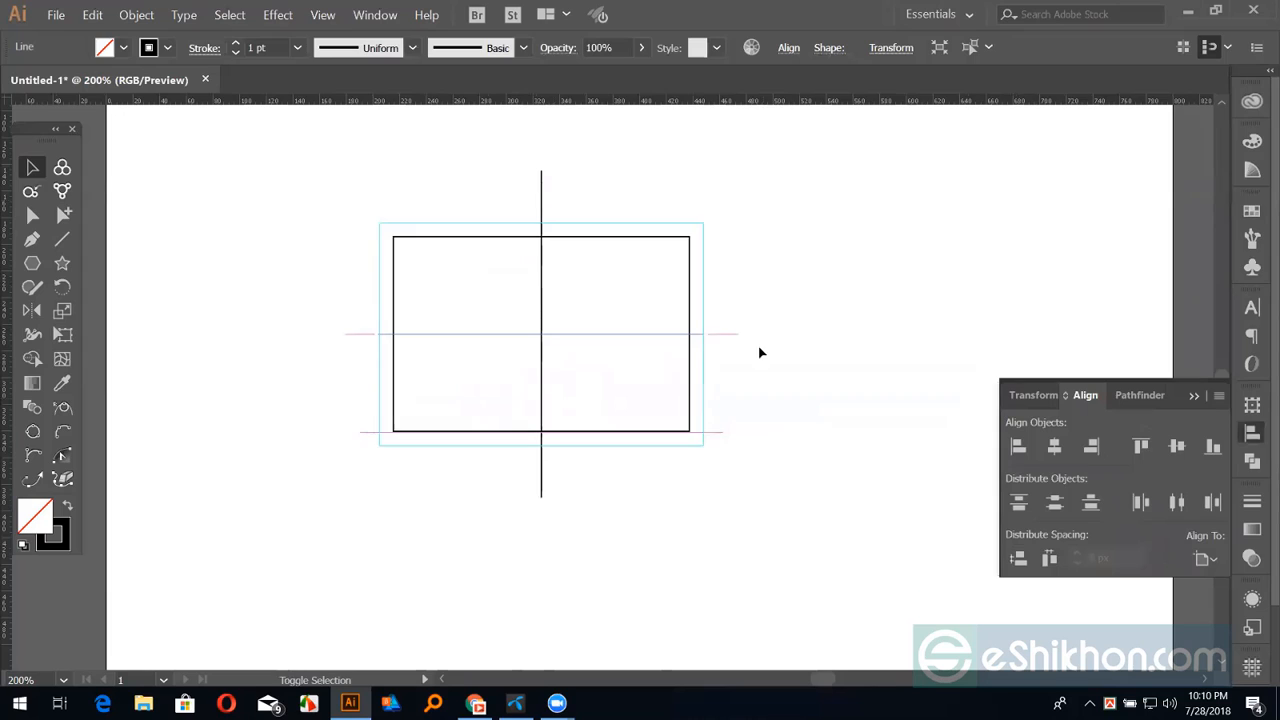
pyautogui.keyDown('shift'); pyautogui.click(541, 370); pyautogui.keyUp('shift')
pyautogui.hotkey('ctrl', '5')
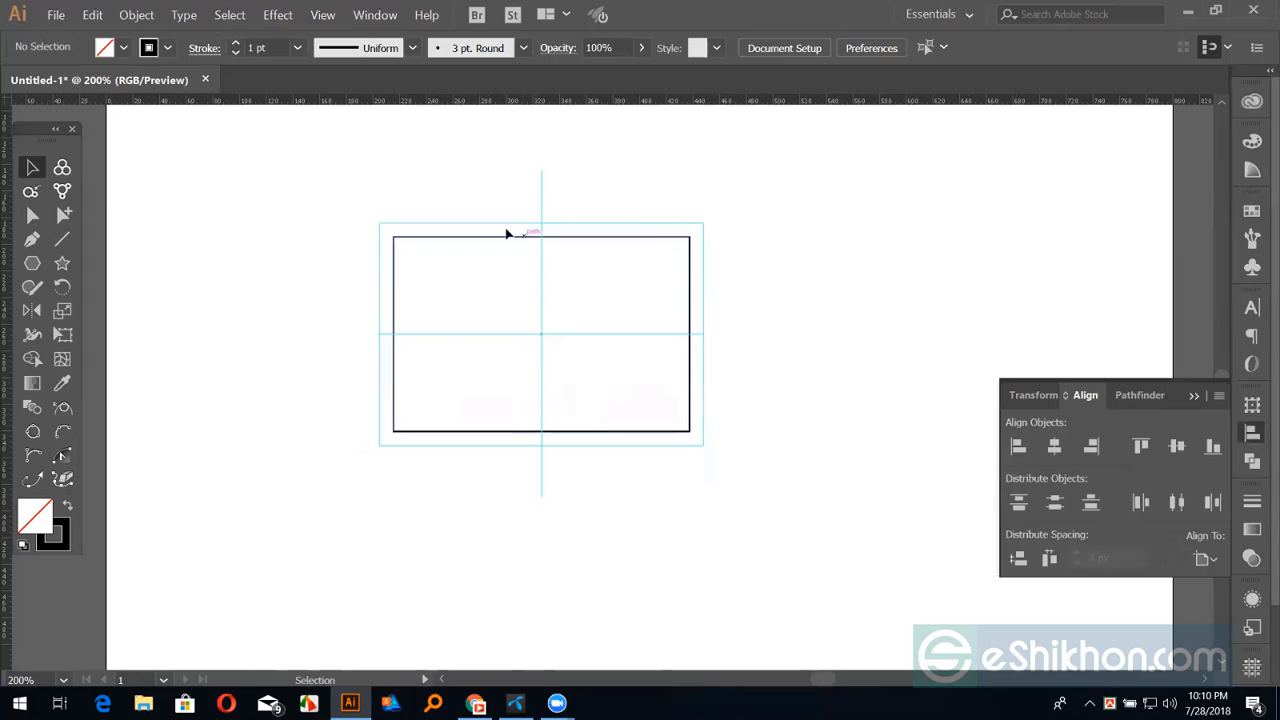
# Bend the rectangle's left and right sides outward to the outer guides at the horizontal centre line with the Anchor Point tool
pyautogui.click(596, 344)
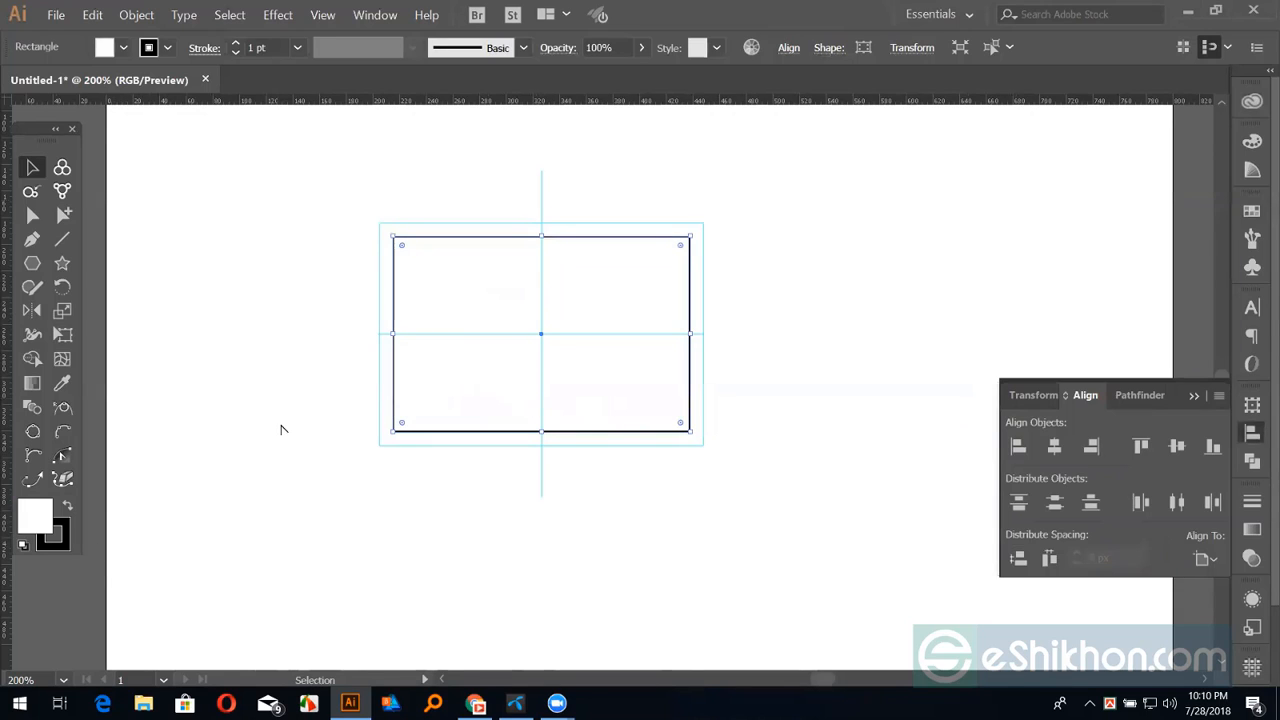
pyautogui.hotkey('shift', 'c')
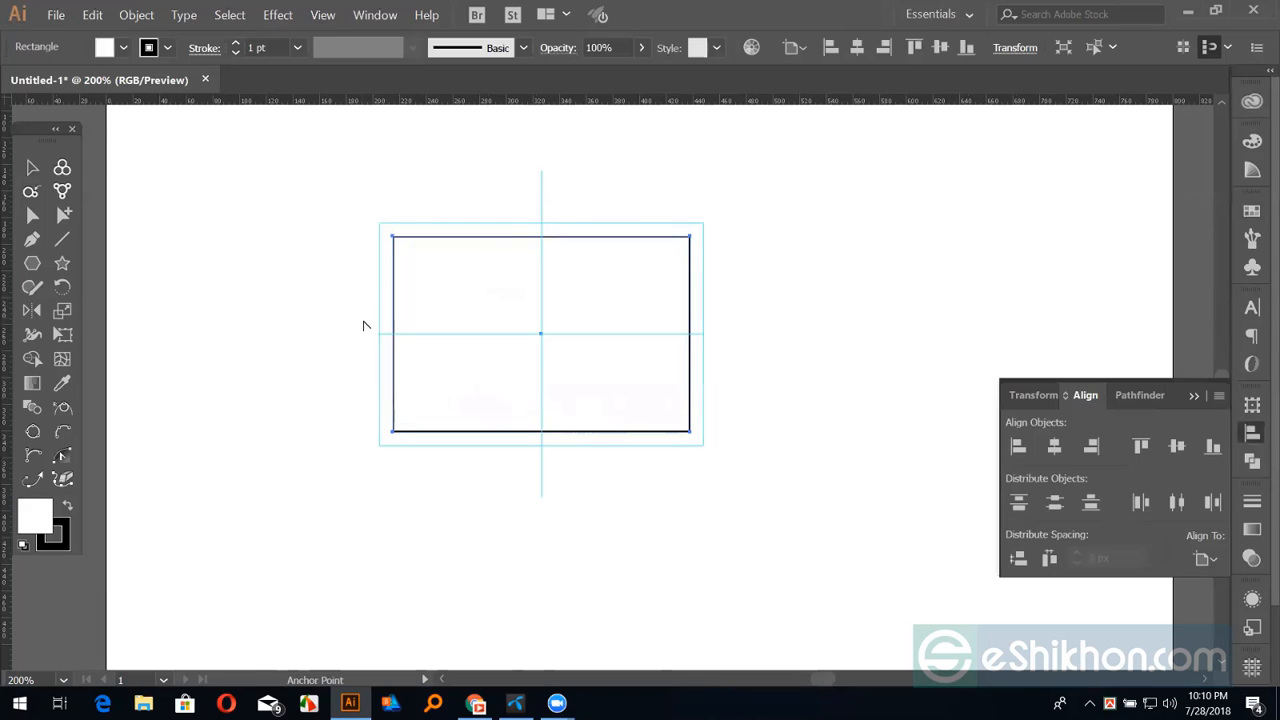
pyautogui.hotkey('ctrl', '=')
pyautogui.hotkey('ctrl', '=')
pyautogui.hotkey('ctrl', '=')
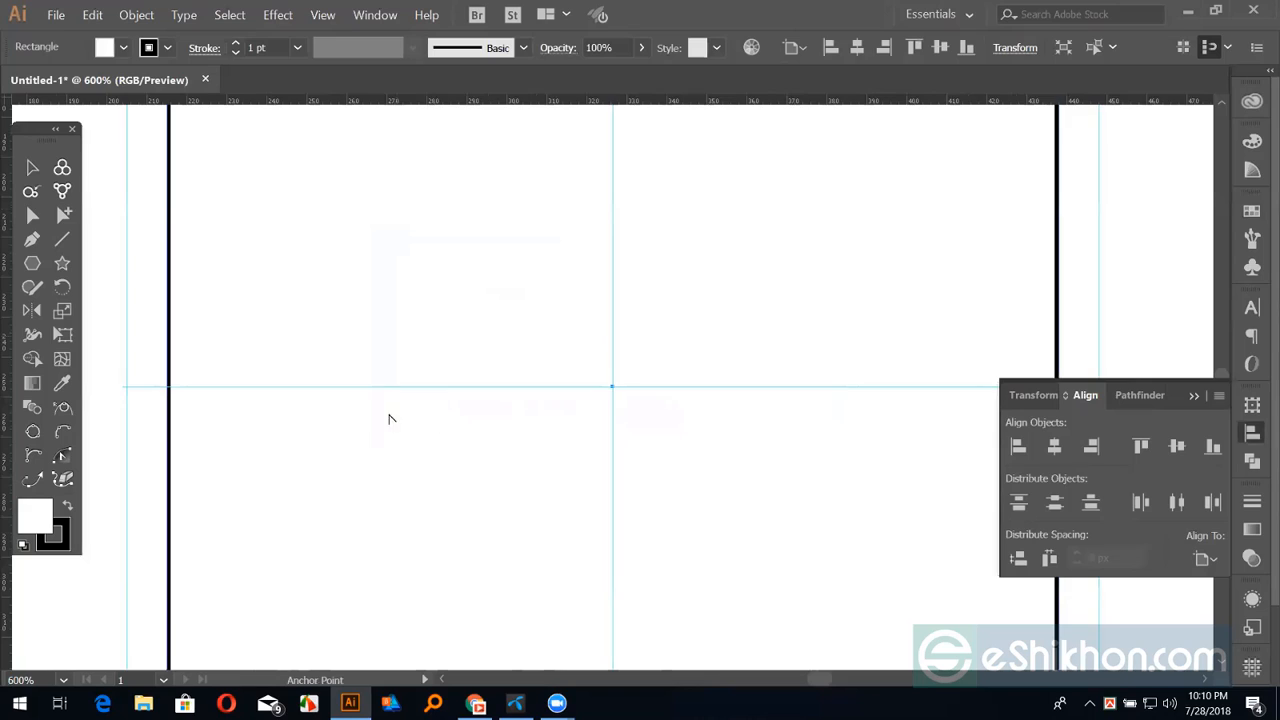
pyautogui.moveTo(199, 407); pyautogui.dragTo(390, 418)
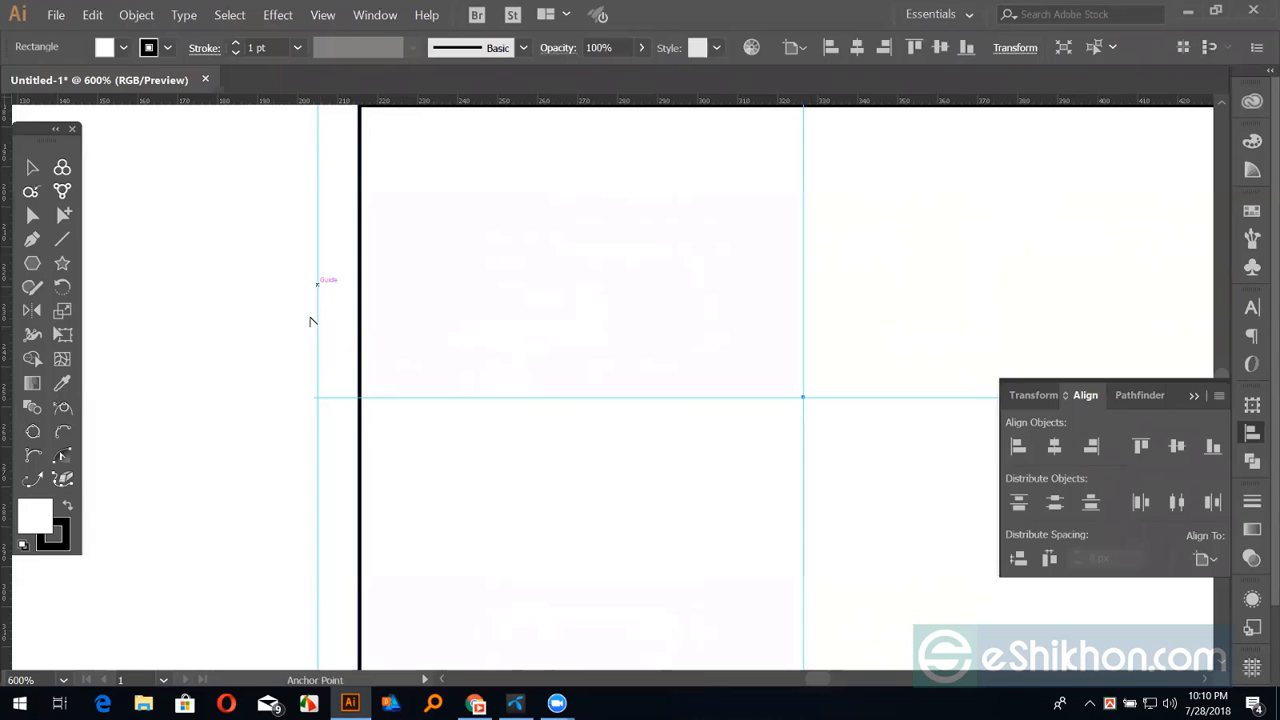
pyautogui.moveTo(359, 398); pyautogui.dragTo(320, 401)
pyautogui.moveTo(697, 420); pyautogui.dragTo(474, 376)
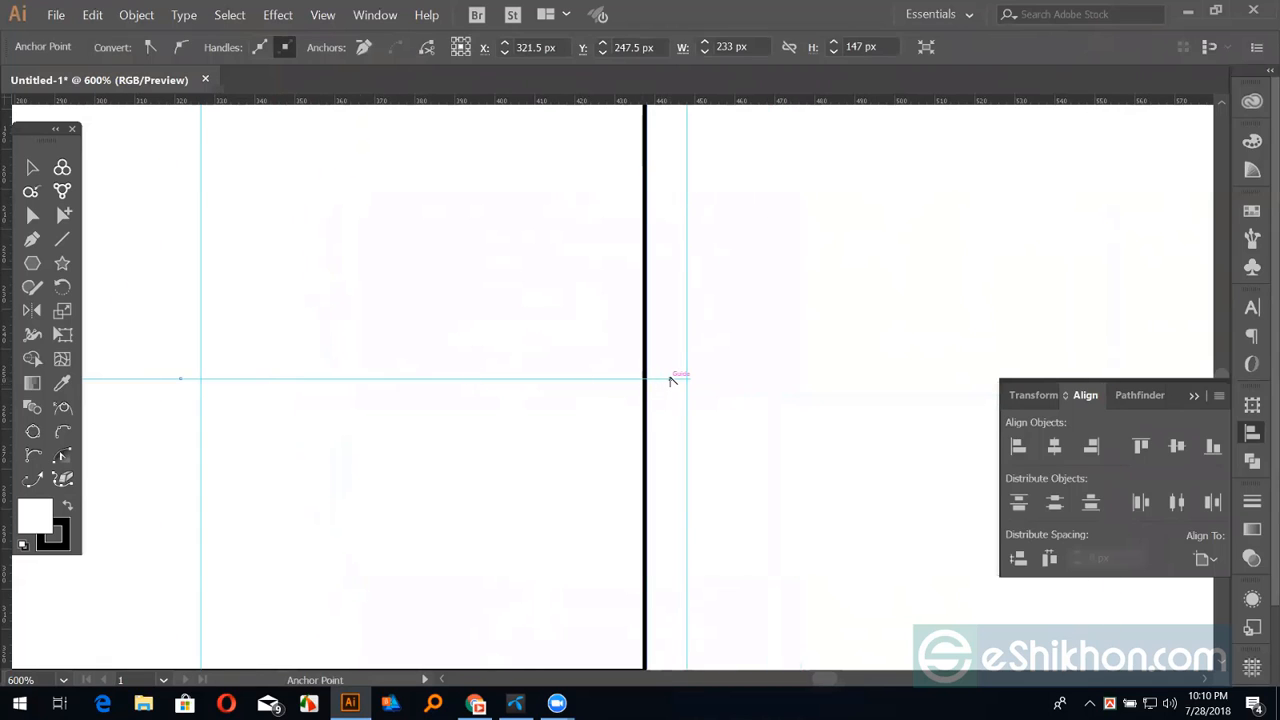
pyautogui.moveTo(651, 383)
pyautogui.mouseDown()
pyautogui.moveTo(686, 382)
pyautogui.moveTo(662, 364)
pyautogui.mouseUp()
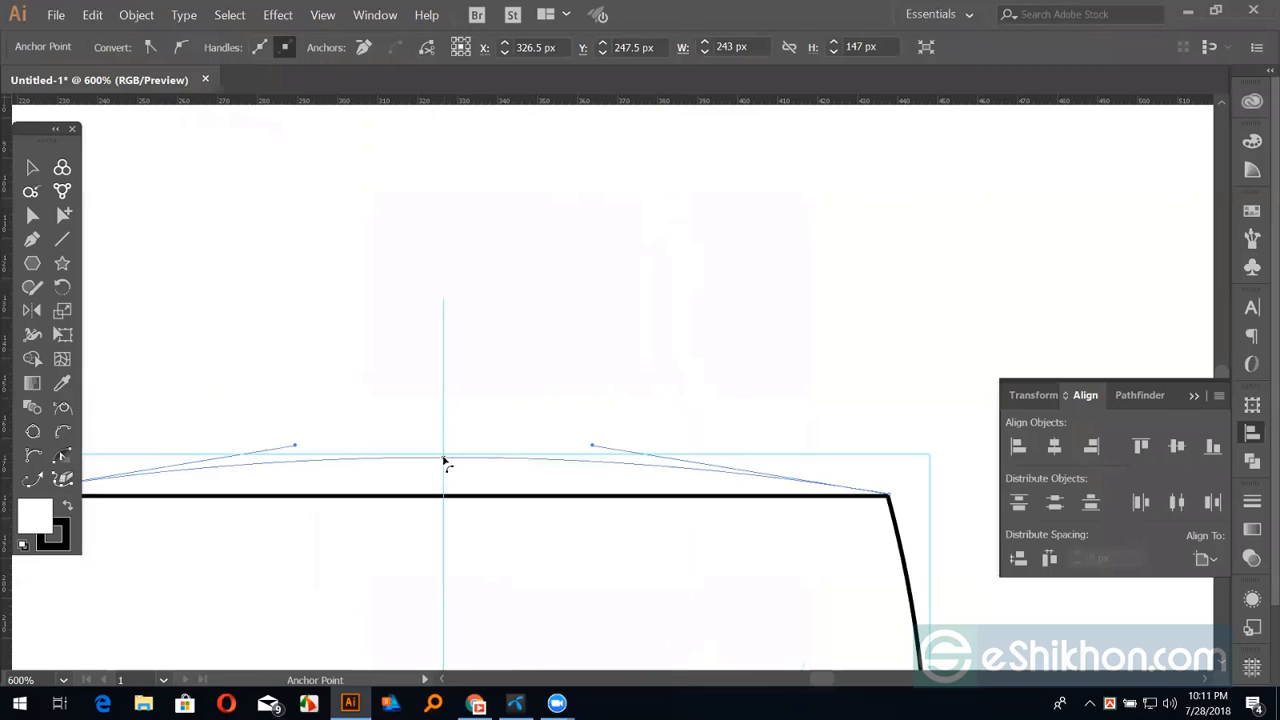
# Bend the top and bottom edges outward to the outer guides at the vertical centre line, making the shape 243 × 167 px
pyautogui.moveTo(443, 457); pyautogui.dragTo(444, 458)
pyautogui.moveTo(469, 551); pyautogui.dragTo(511, 317)
pyautogui.scroll(-3, 479, 486)
pyautogui.scroll(-3, 507, 495)
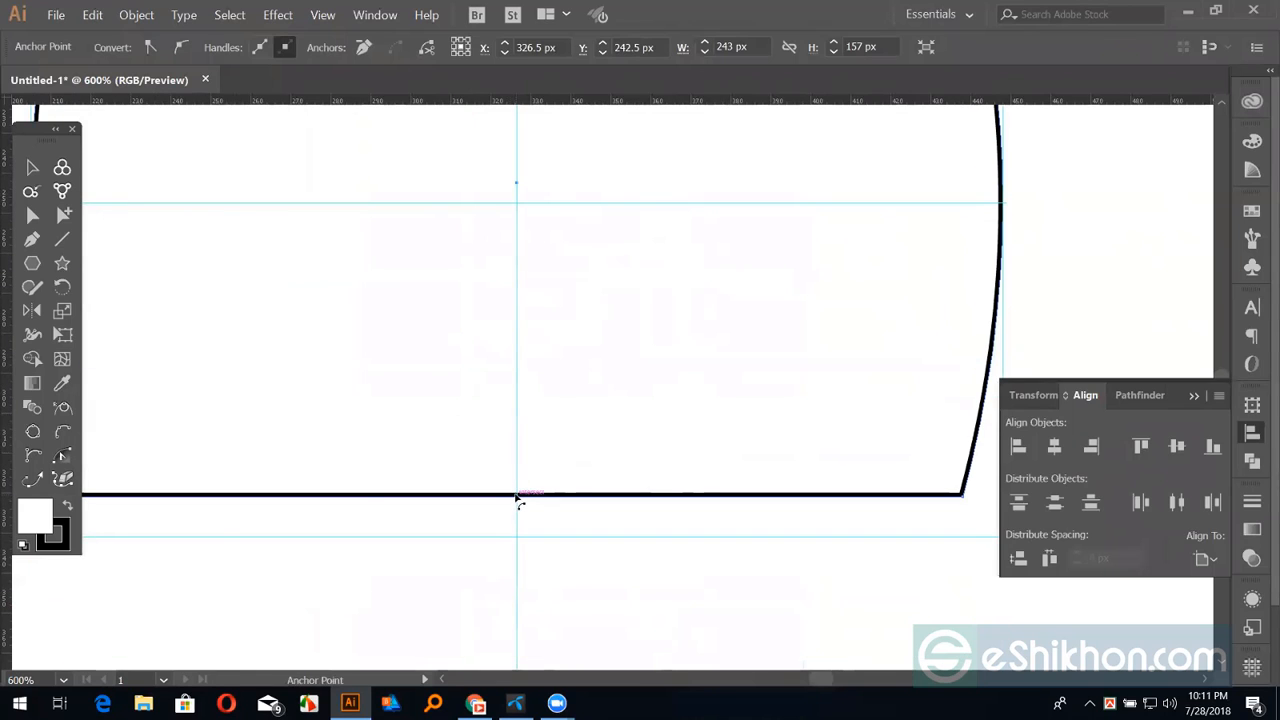
pyautogui.moveTo(517, 495); pyautogui.dragTo(517, 537)
pyautogui.hotkey('ctrl', '-')
pyautogui.hotkey('ctrl', '-')
pyautogui.hotkey('ctrl', '-')
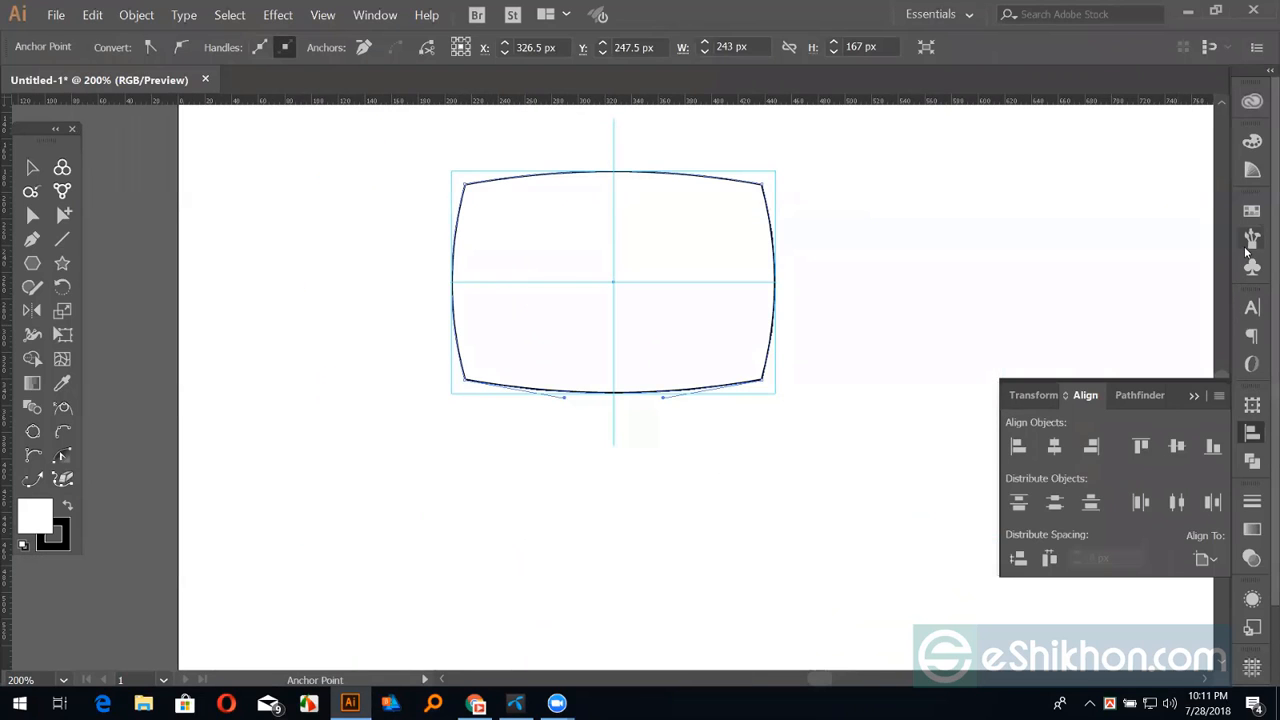
# Remove the curved shape's stroke, fill it with the red swatch and deselect it
pyautogui.press('/')
pyautogui.hotkey('shift', 'x')
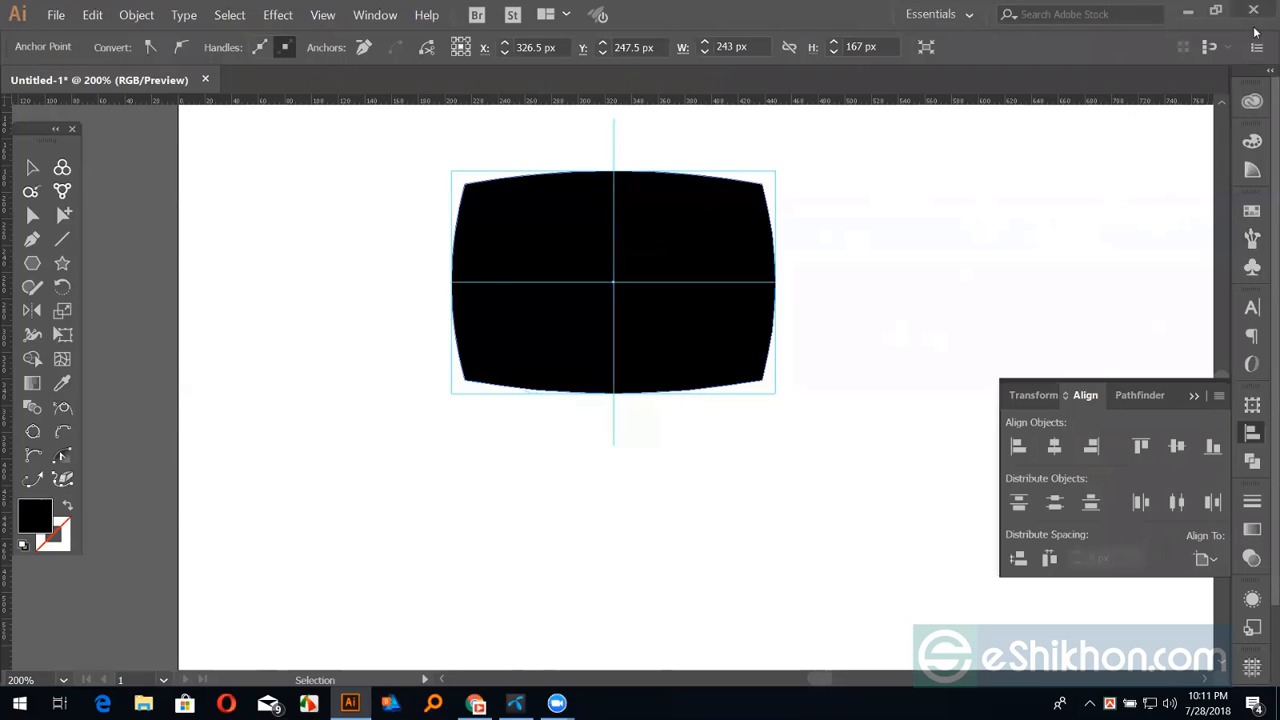
pyautogui.click(1253, 210)
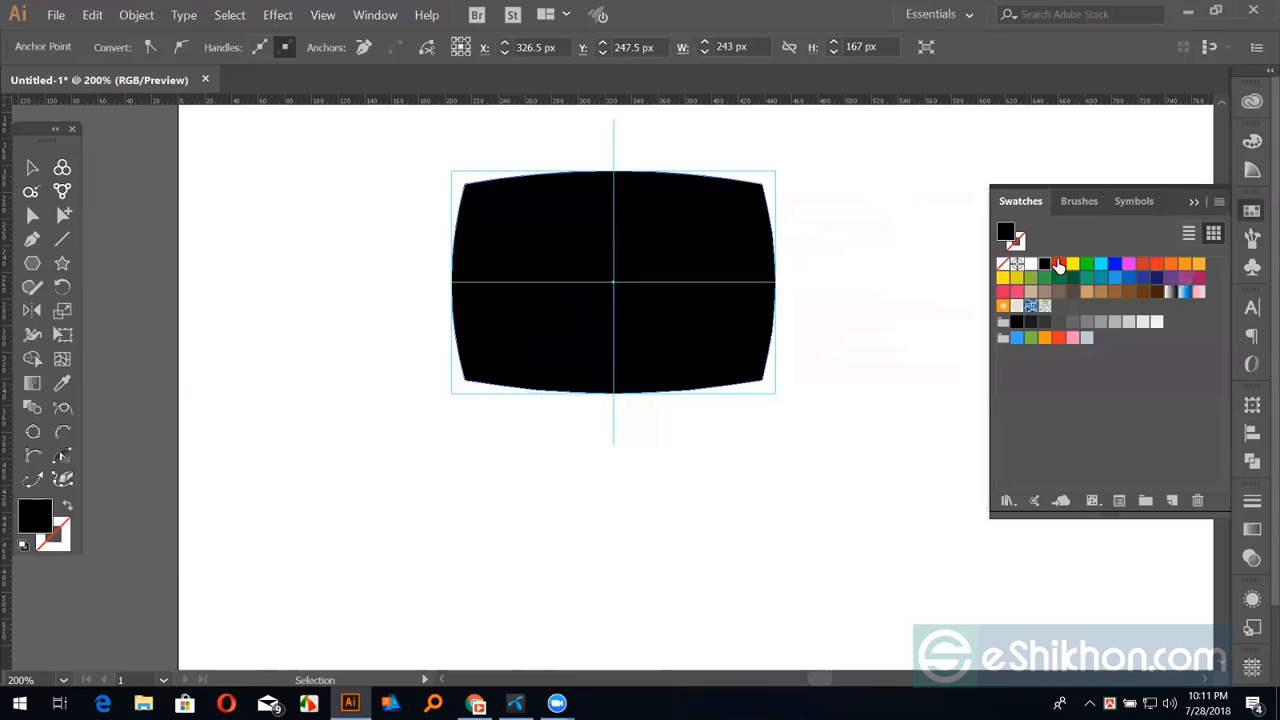
pyautogui.click(1058, 264)
pyautogui.press('v')
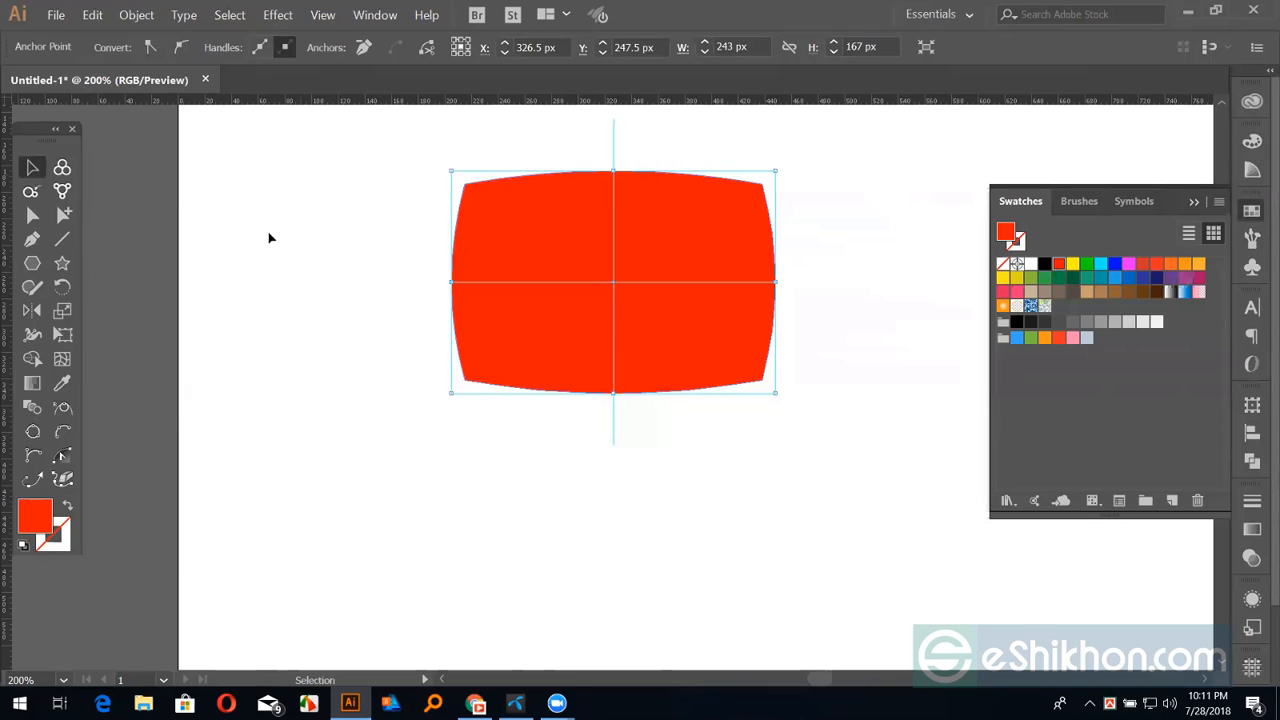
pyautogui.click(268, 240)
# Try rounding all four corners of the red shape with the live corner widgets, then undo it and deselect the shape
pyautogui.click(481, 238)
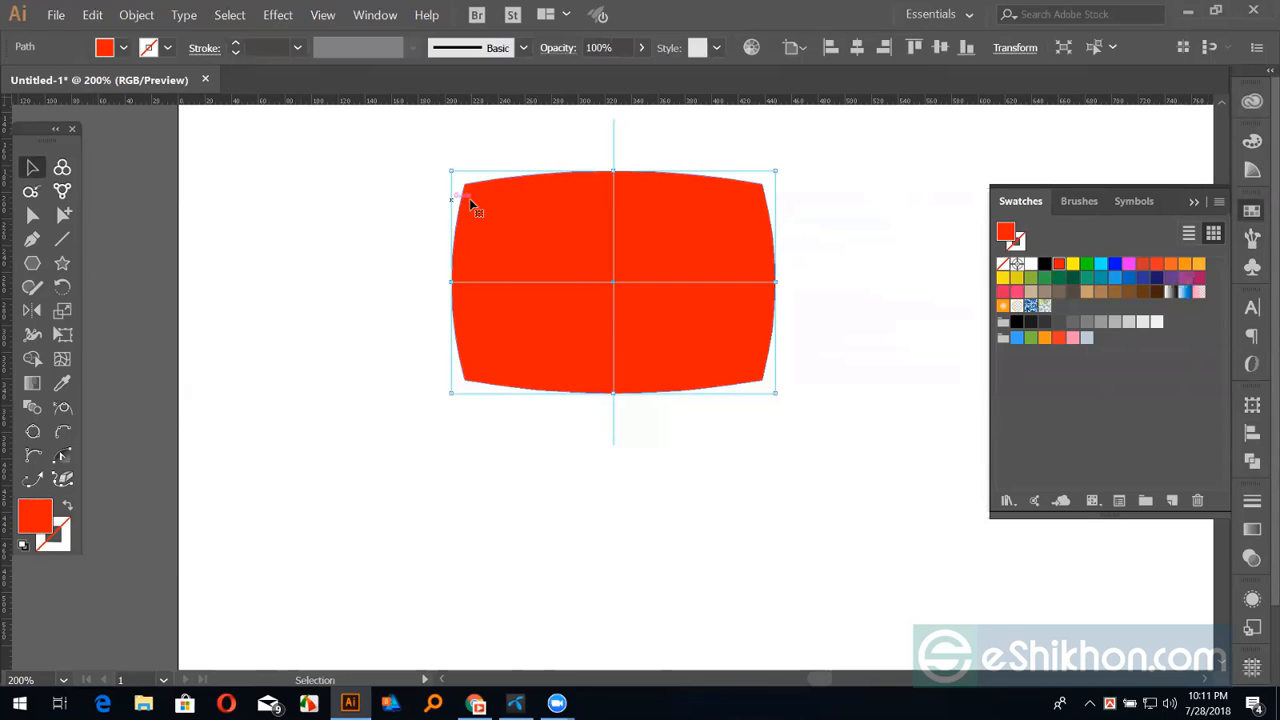
pyautogui.click(33, 216)
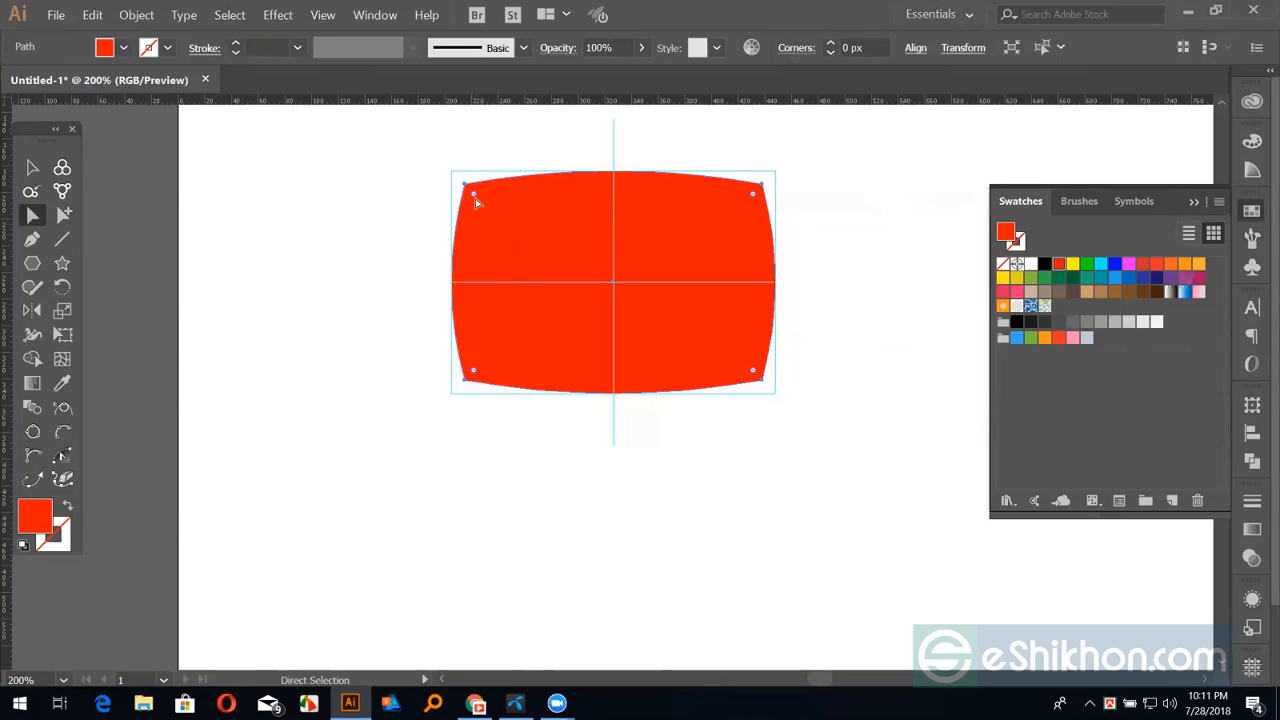
pyautogui.moveTo(477, 198); pyautogui.dragTo(467, 204)
pyautogui.click(388, 251)
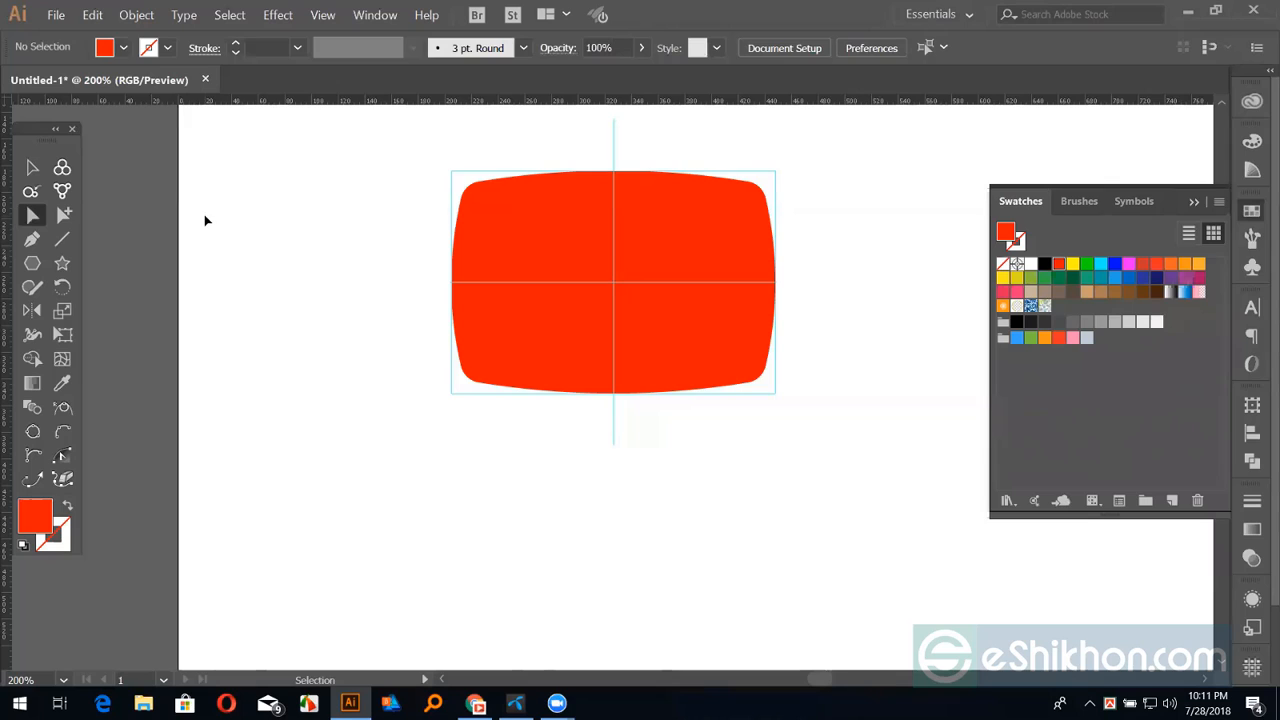
pyautogui.hotkey('ctrl', 'a')
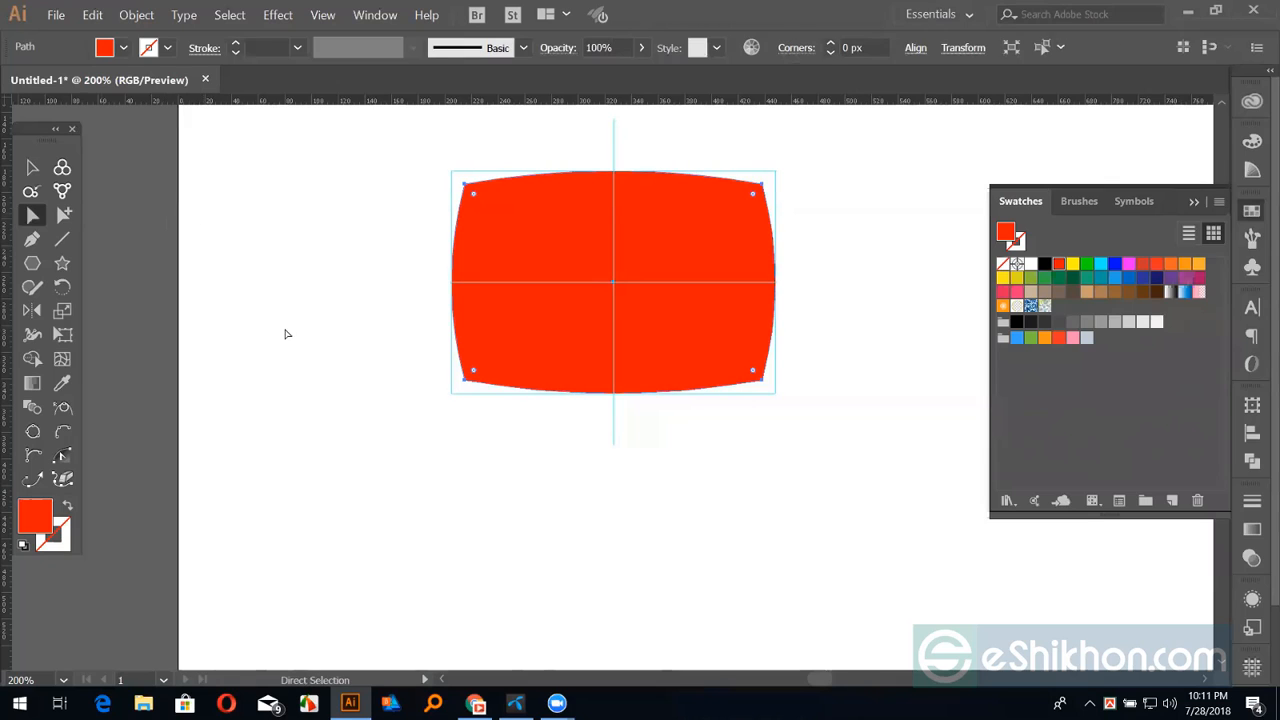
pyautogui.click(240, 292)
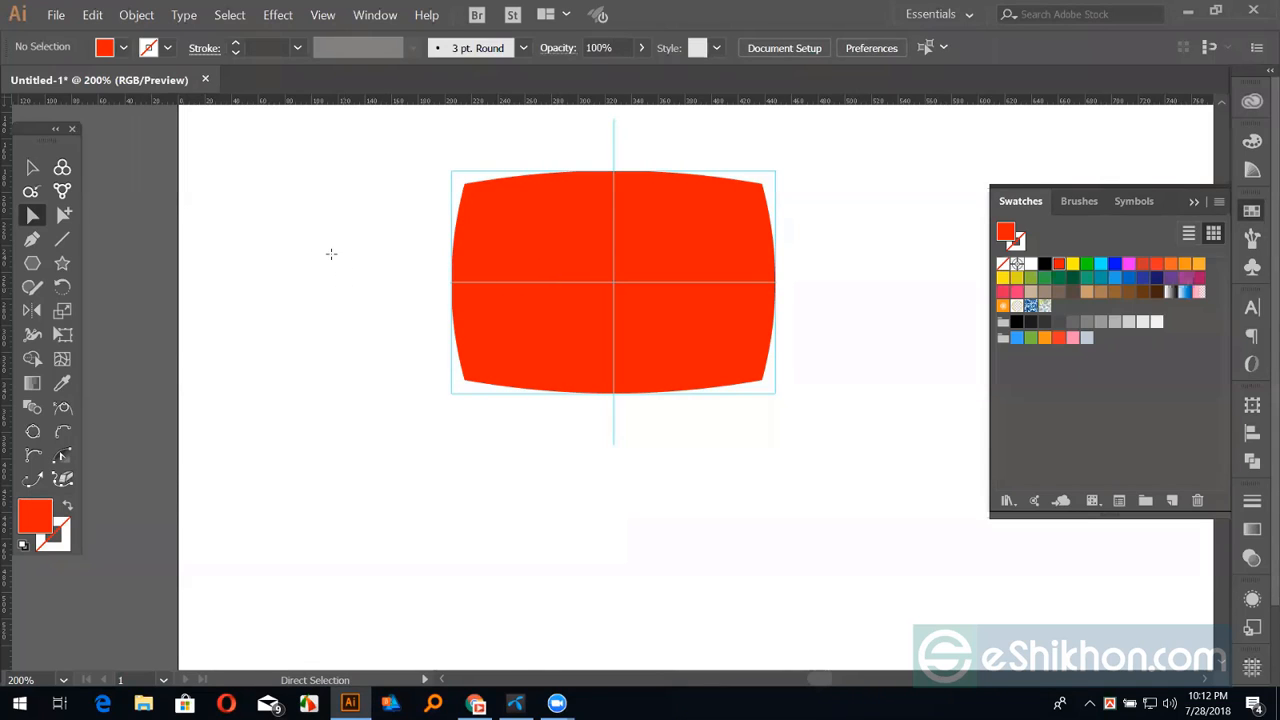
# Draw a small circle beside the red shape and fill it with black
pyautogui.press('l')
pyautogui.moveTo(305, 228); pyautogui.dragTo(328, 258)
pyautogui.press('v')
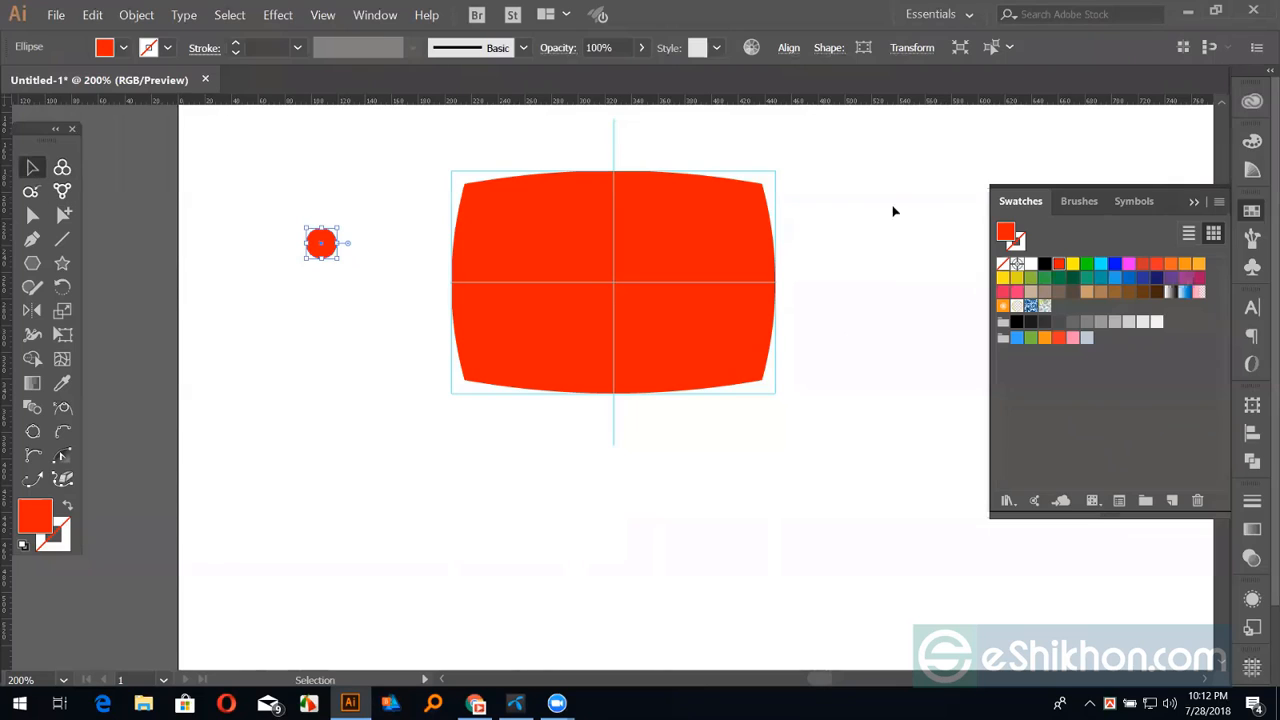
pyautogui.click(1044, 263)
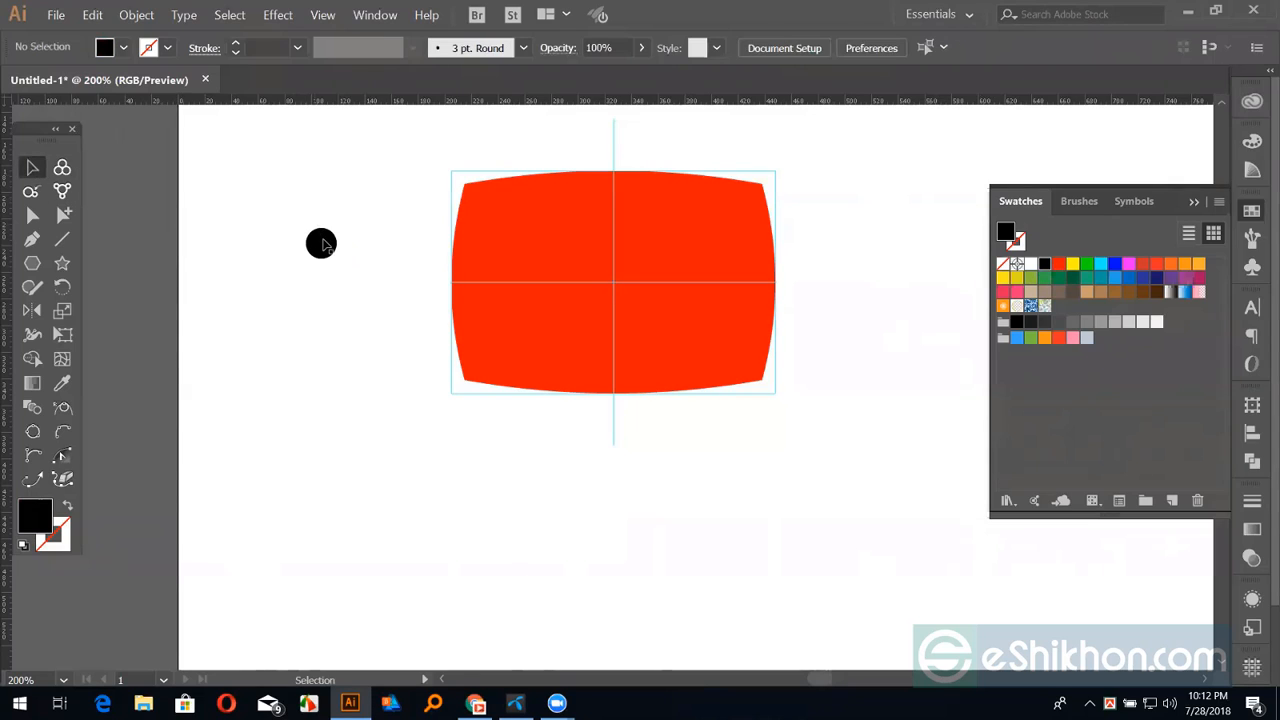
# Move the black circle onto the red shape and align it to the shape's left and top edges
pyautogui.moveTo(321, 243); pyautogui.dragTo(500, 243)
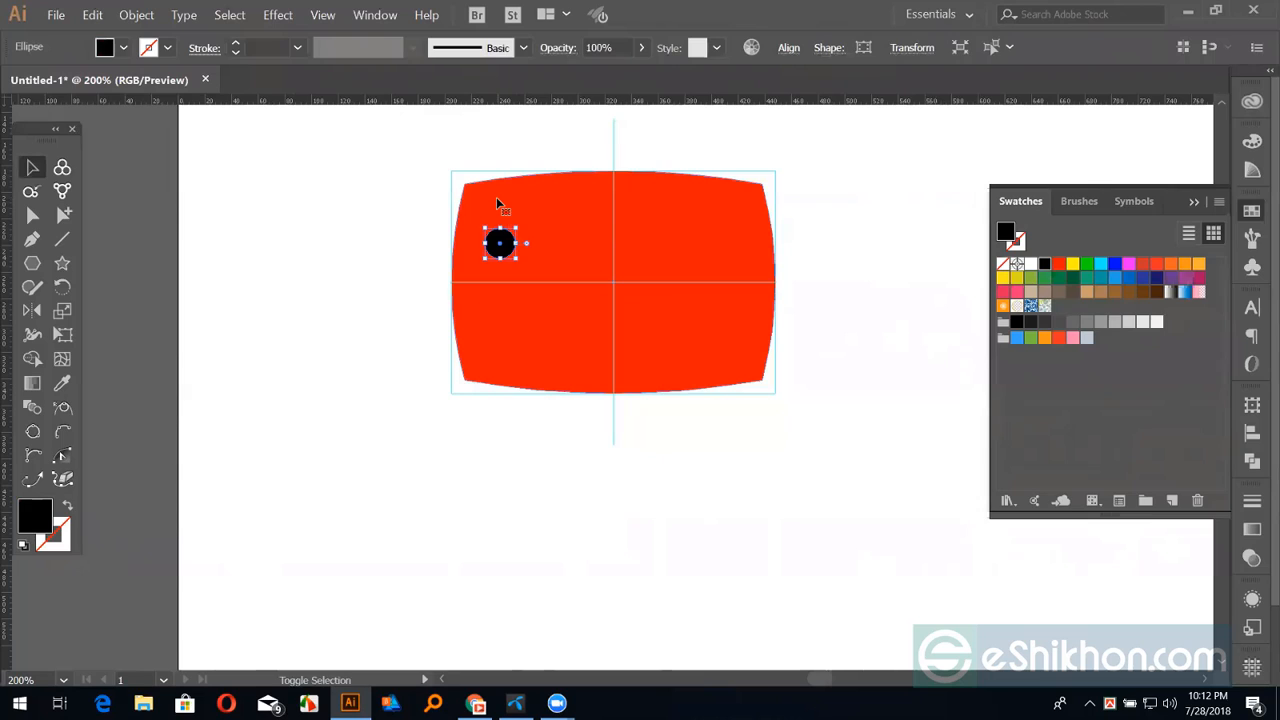
pyautogui.keyDown('shift'); pyautogui.click(500, 205); pyautogui.keyUp('shift')
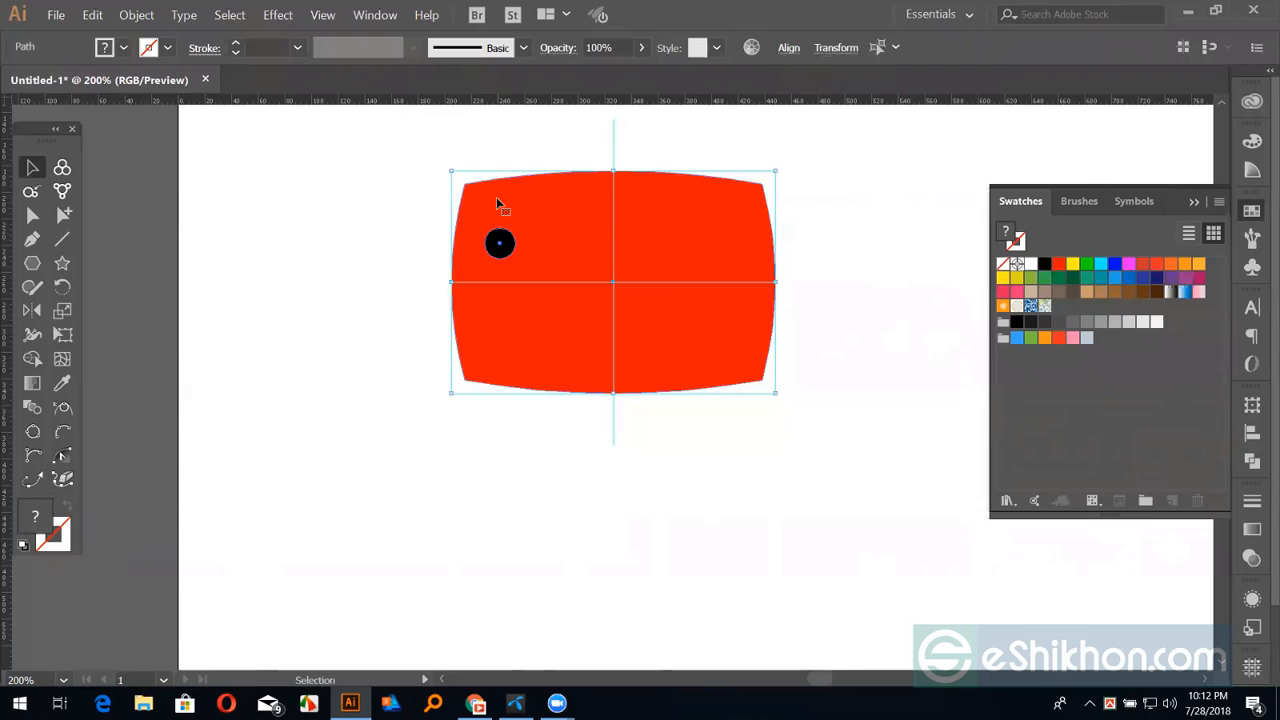
pyautogui.click(1252, 432)
pyautogui.click(1018, 446)
pyautogui.click(1139, 446)
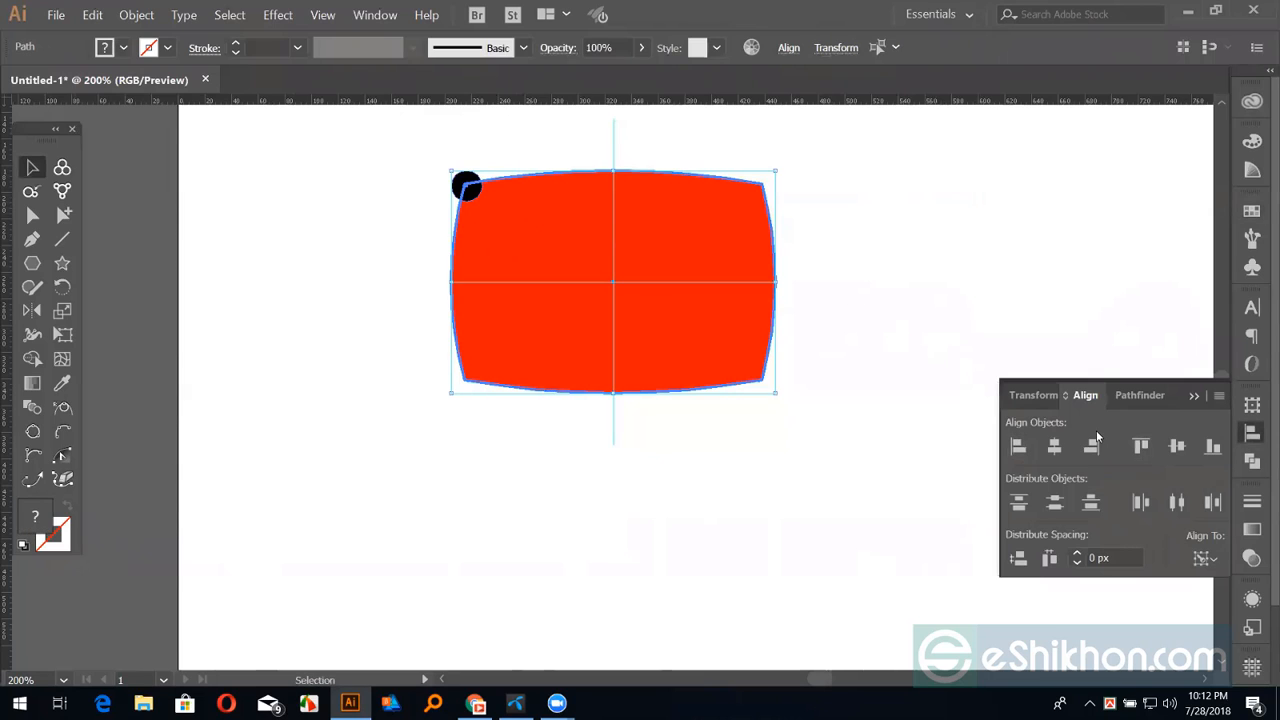
pyautogui.click(886, 288)
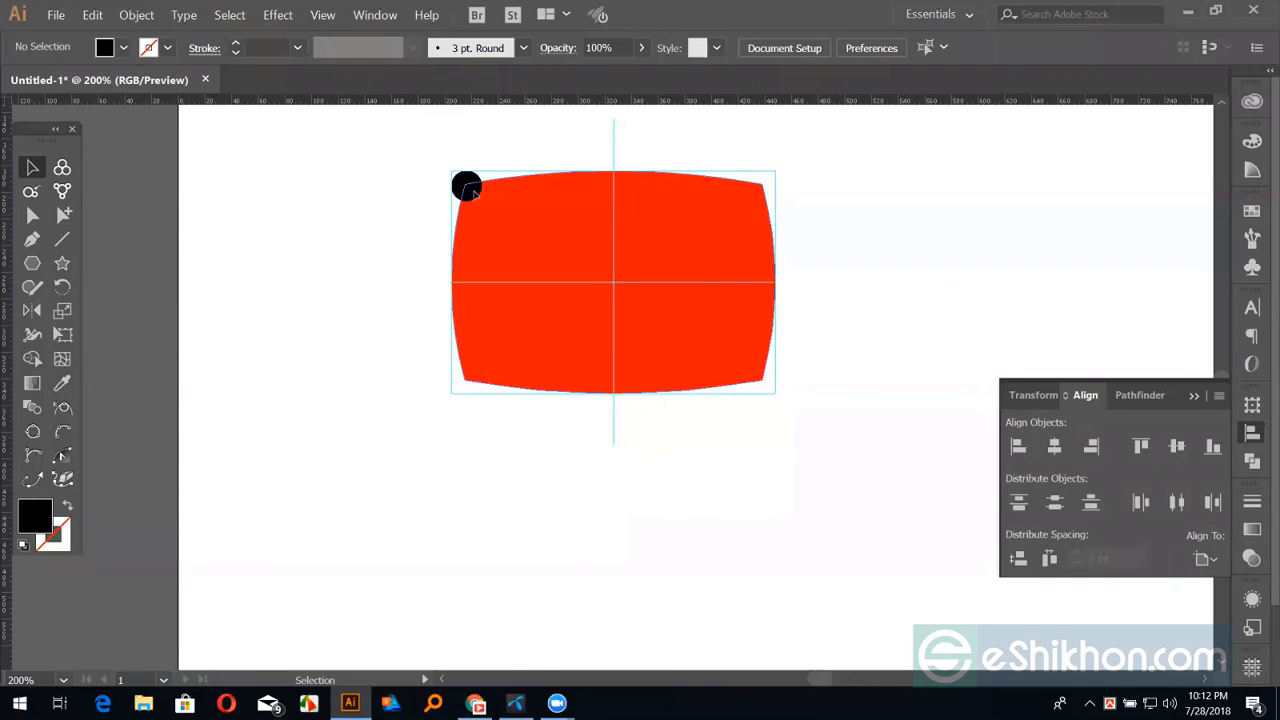
# Shift the circle inward in Outline view until it touches both curved edges at the shape's upper-left corner
pyautogui.moveTo(485, 194); pyautogui.dragTo(484, 199)
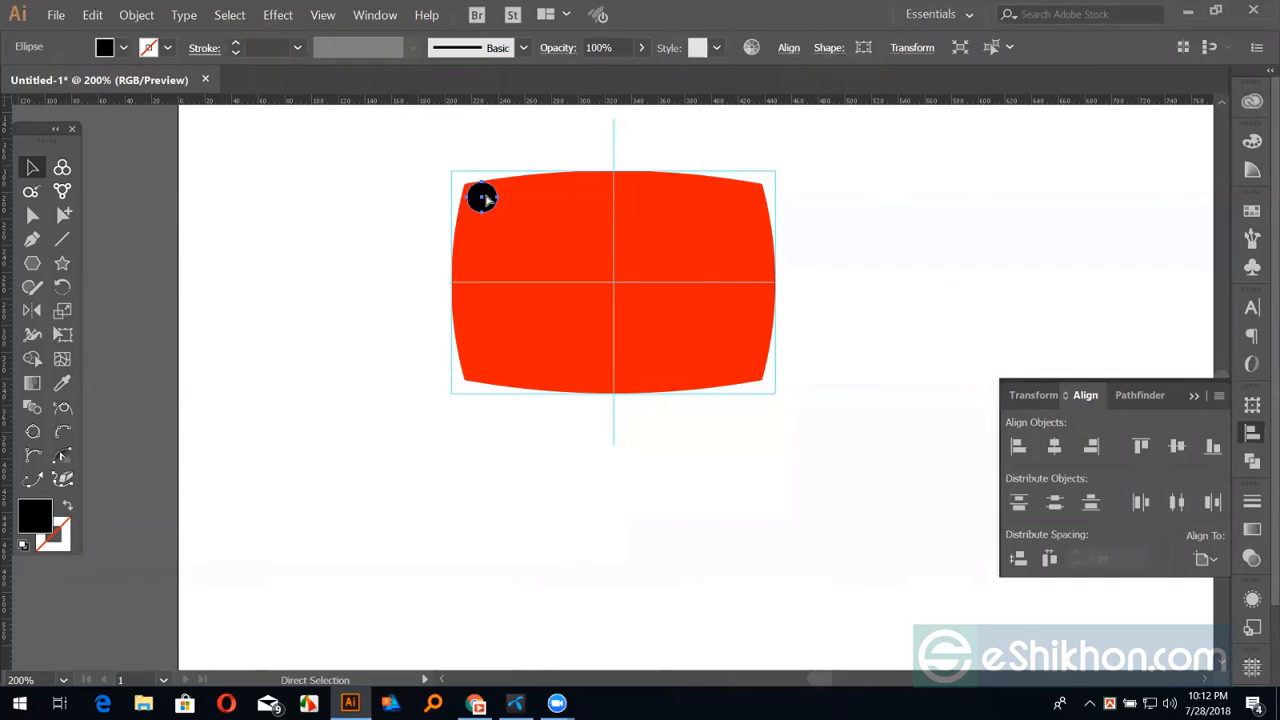
pyautogui.hotkey('ctrl', 'y')
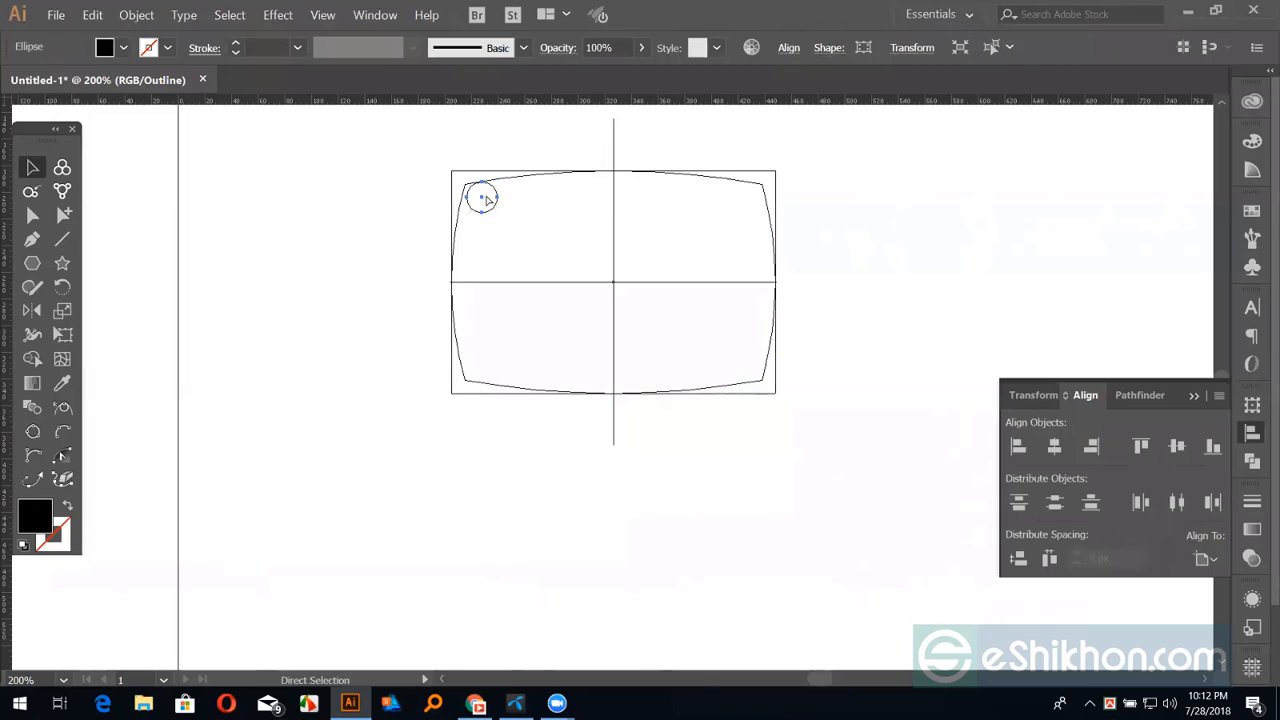
pyautogui.hotkey('ctrl', '+')
pyautogui.hotkey('ctrl', '+')
pyautogui.hotkey('ctrl', '+')
pyautogui.hotkey('ctrl', '+')
pyautogui.hotkey('ctrl', '+')
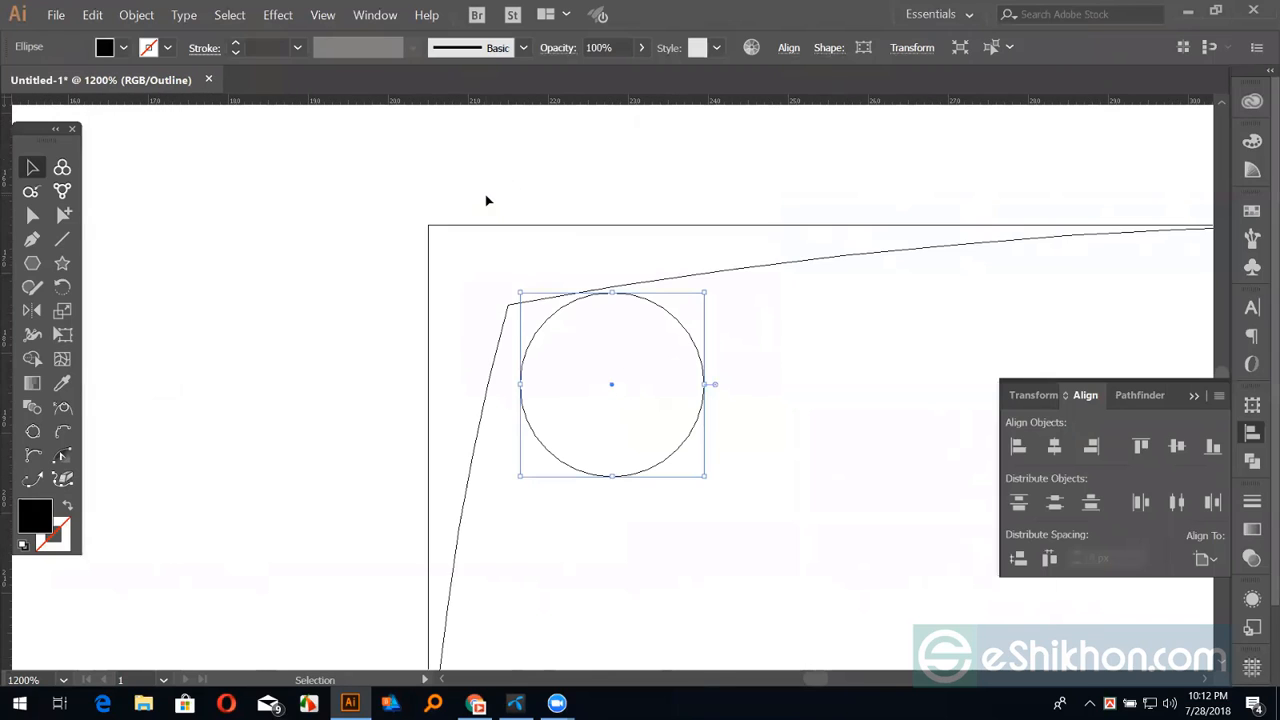
pyautogui.click(563, 263)
pyautogui.moveTo(614, 385); pyautogui.dragTo(584, 386)
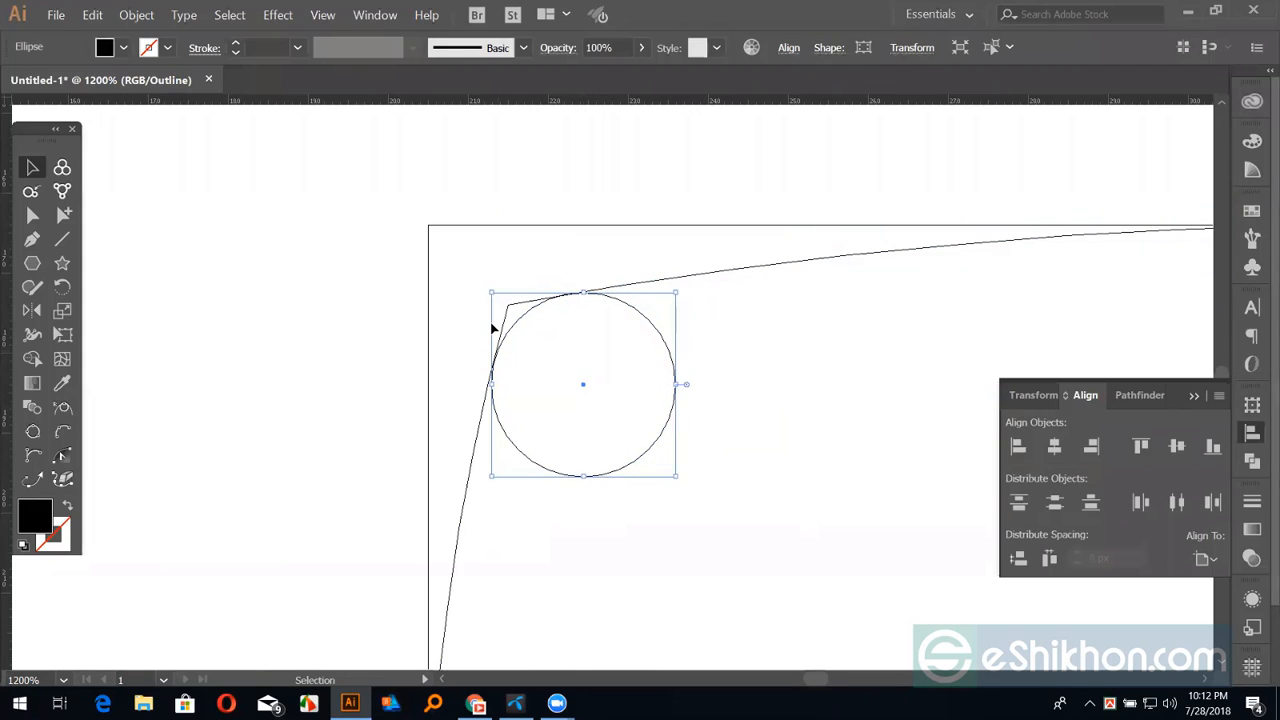
# Round the shape's upper-left corner to 11.42 px with its live corner widget so it follows the circle
pyautogui.press('a')
pyautogui.click(509, 308)
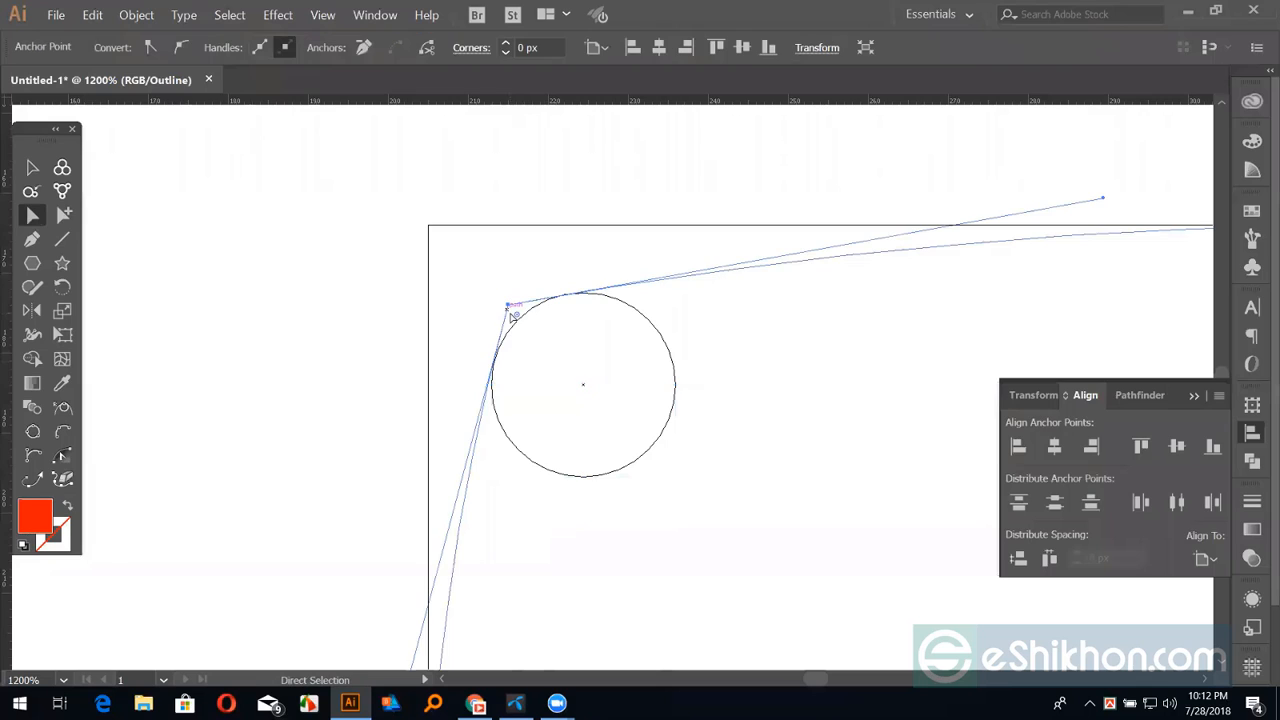
pyautogui.moveTo(518, 318); pyautogui.dragTo(560, 378)
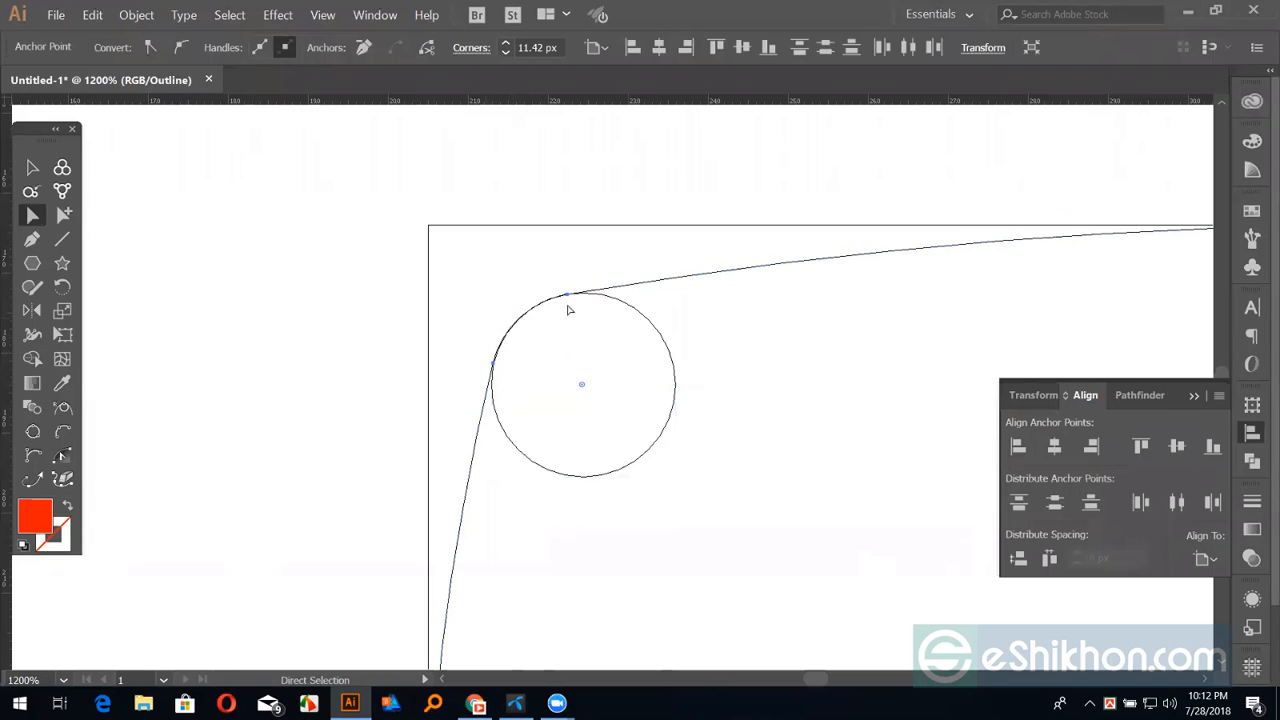
pyautogui.click(32, 167)
pyautogui.click(258, 229)
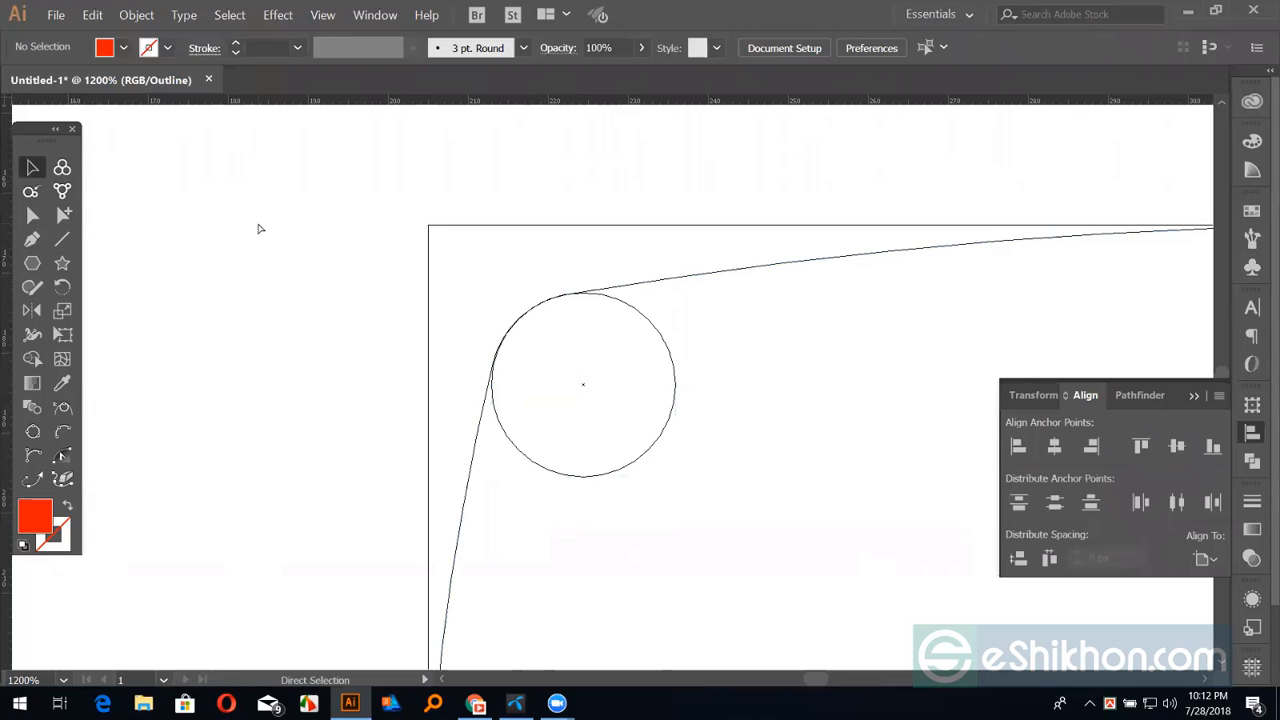
# Try moving the circle away from the shape, then undo the move and the upper-left corner rounding
pyautogui.hotkey('ctrl', '-')
pyautogui.hotkey('ctrl', '-')
pyautogui.hotkey('ctrl', '-')
pyautogui.hotkey('ctrl', '-')
pyautogui.hotkey('ctrl', '-')
pyautogui.moveTo(613, 279); pyautogui.dragTo(506, 238)
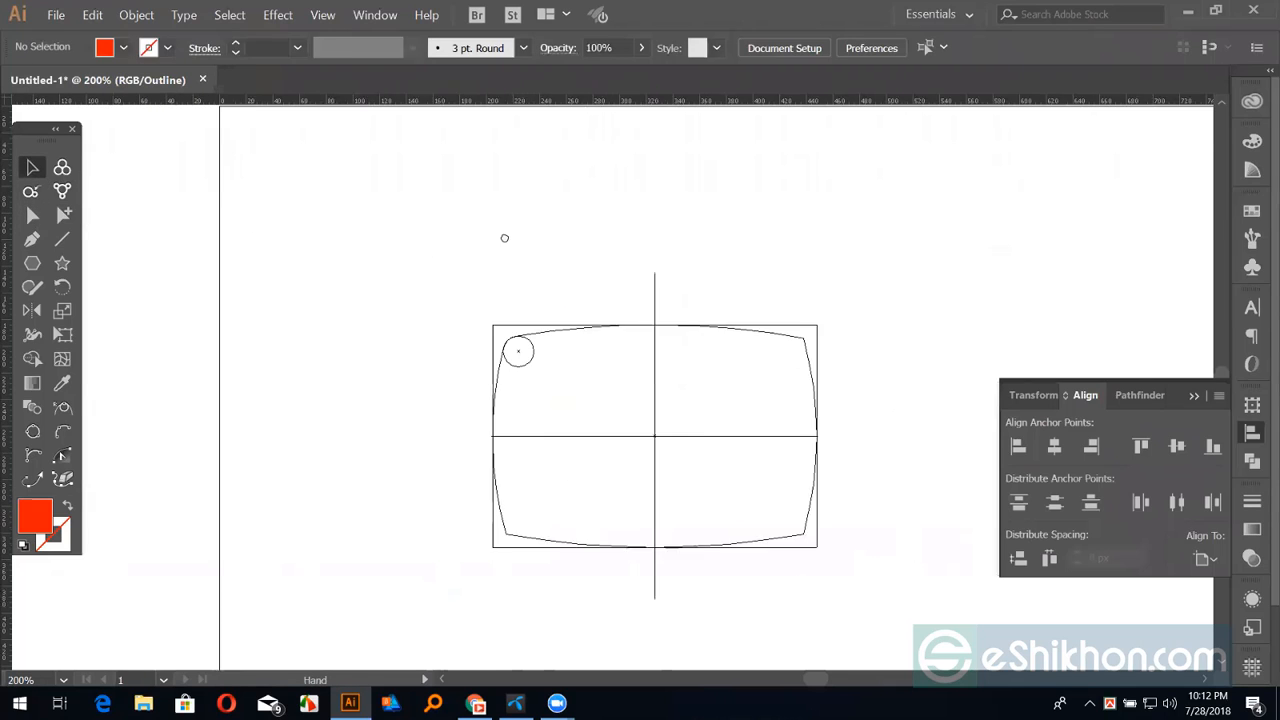
pyautogui.moveTo(513, 347); pyautogui.dragTo(569, 255)
pyautogui.hotkey('ctrl', 'z')
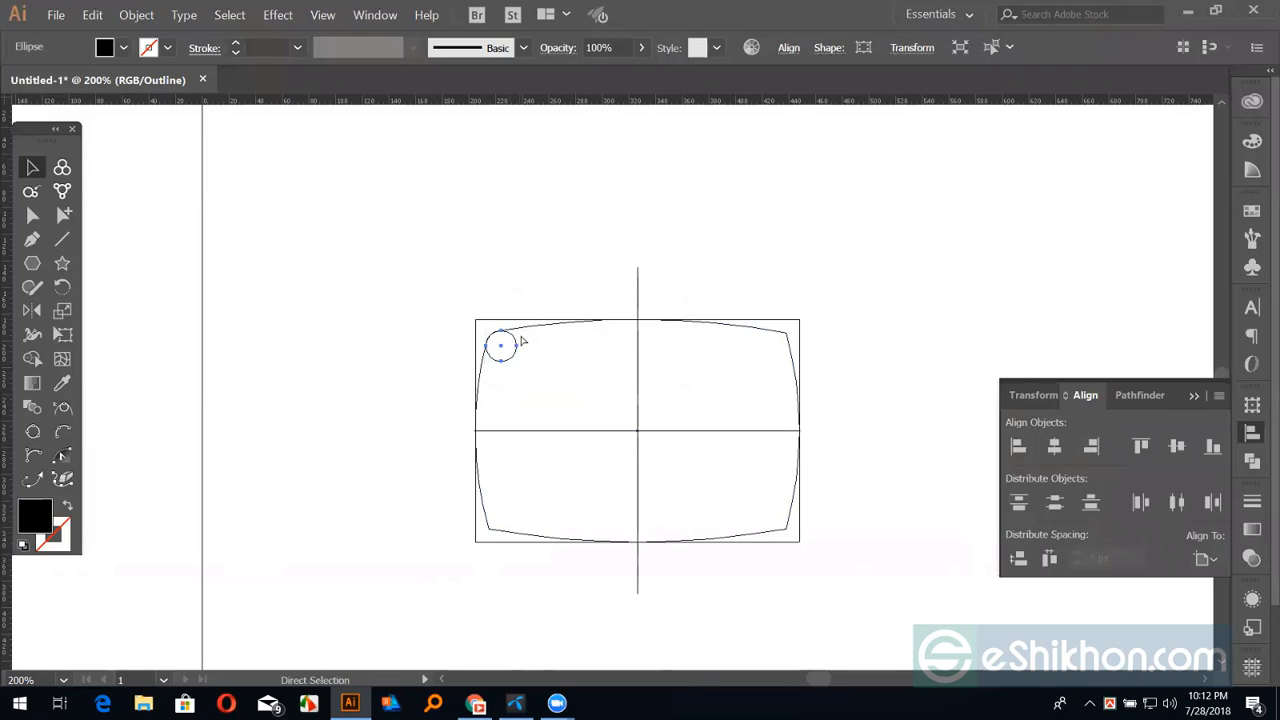
pyautogui.hotkey('ctrl', 'z')
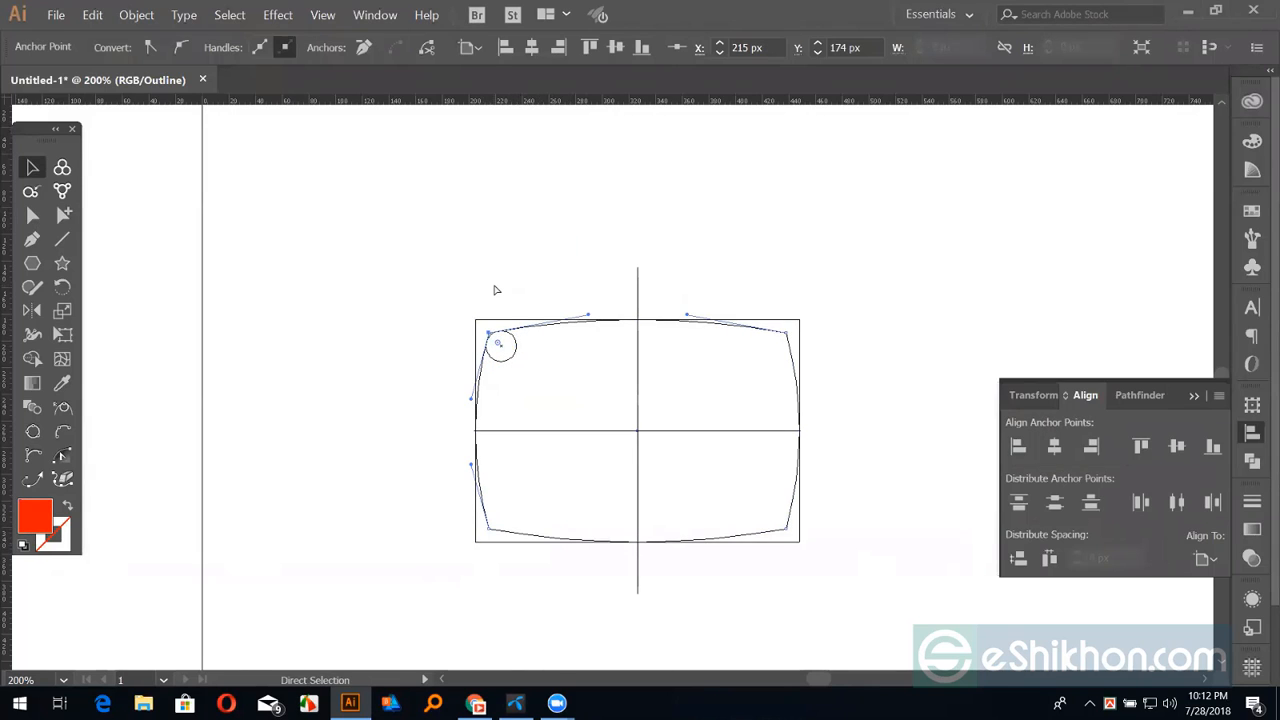
pyautogui.hotkey('ctrl', '+')
pyautogui.hotkey('ctrl', '+')
pyautogui.hotkey('ctrl', '+')
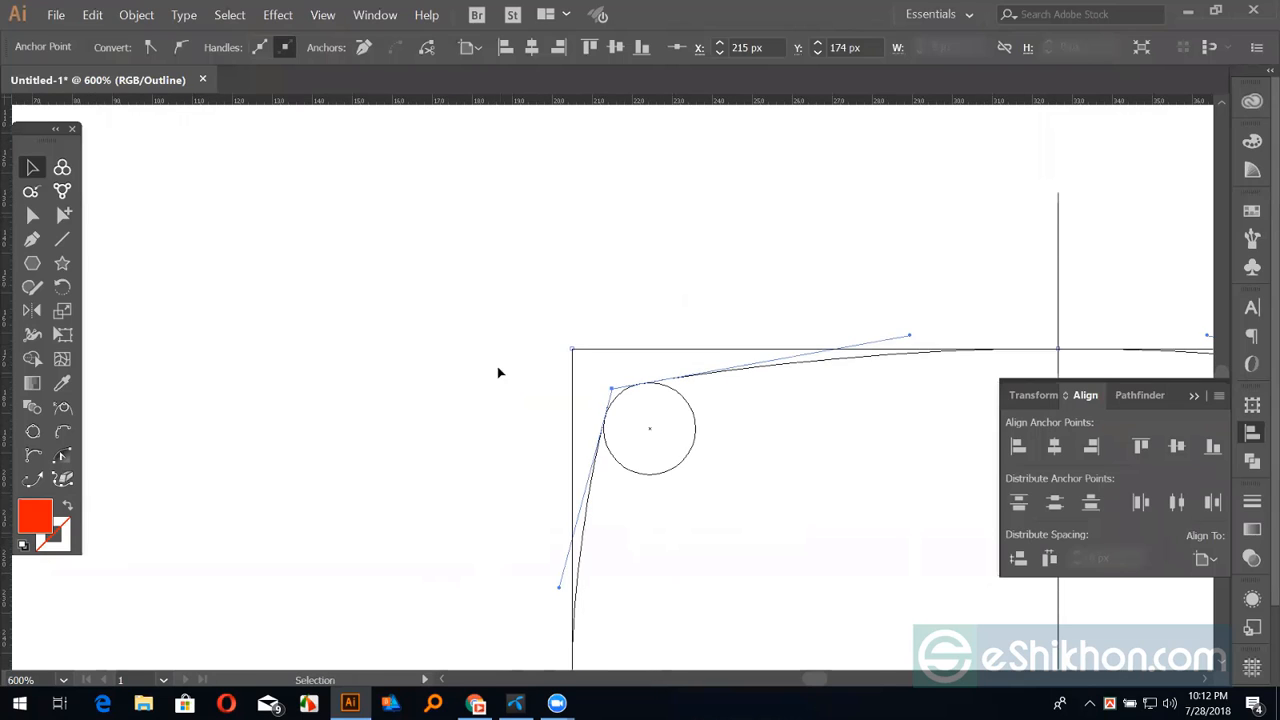
pyautogui.keyDown('shift'); pyautogui.click(651, 445); pyautogui.keyUp('shift')
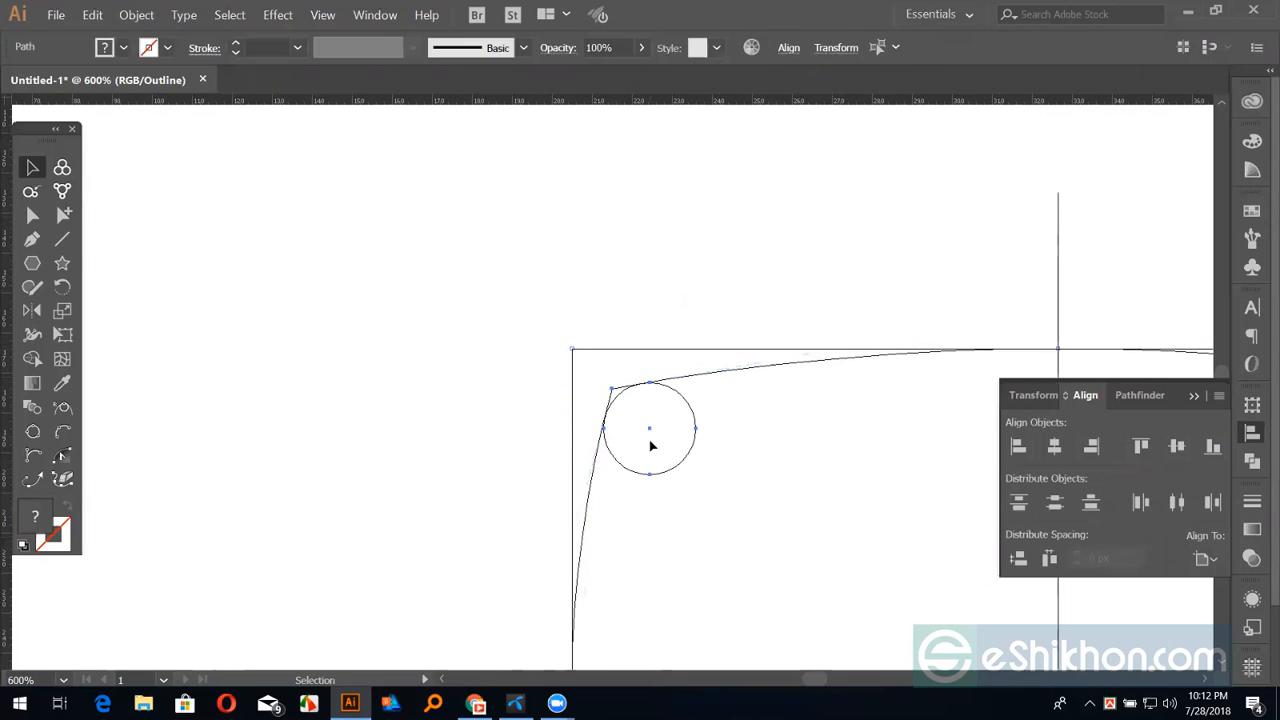
pyautogui.hotkey('shift', 'm')
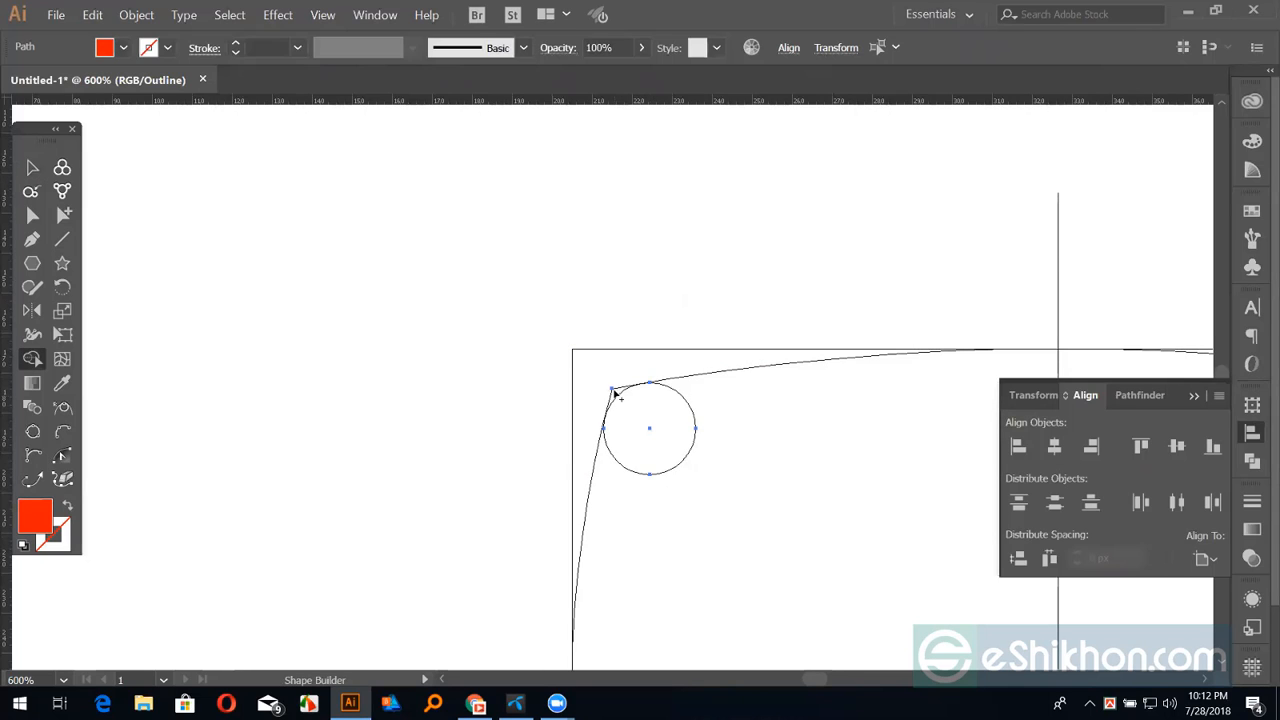
pyautogui.press('v')
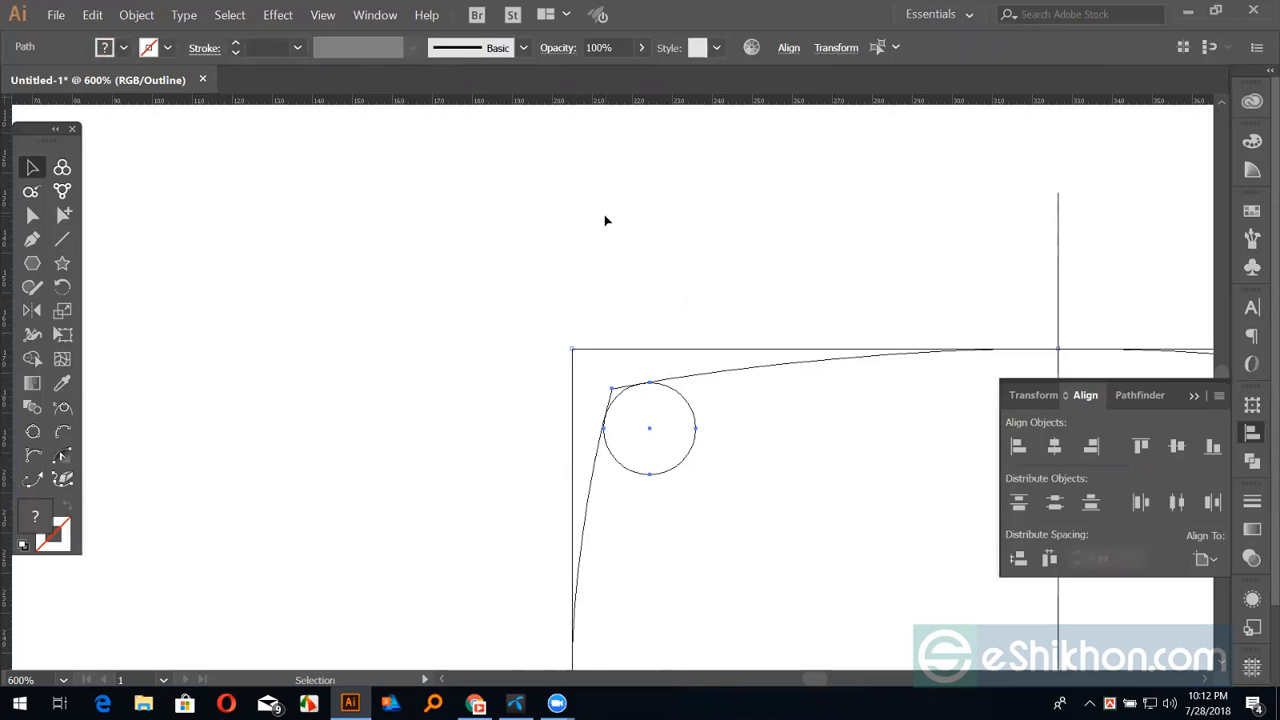
pyautogui.click(605, 220)
# Fine-tune the circle's position and shrink it slightly so it just touches both curved edges at the upper-left corner
pyautogui.press('z')
pyautogui.moveTo(640, 363); pyautogui.dragTo(684, 430)
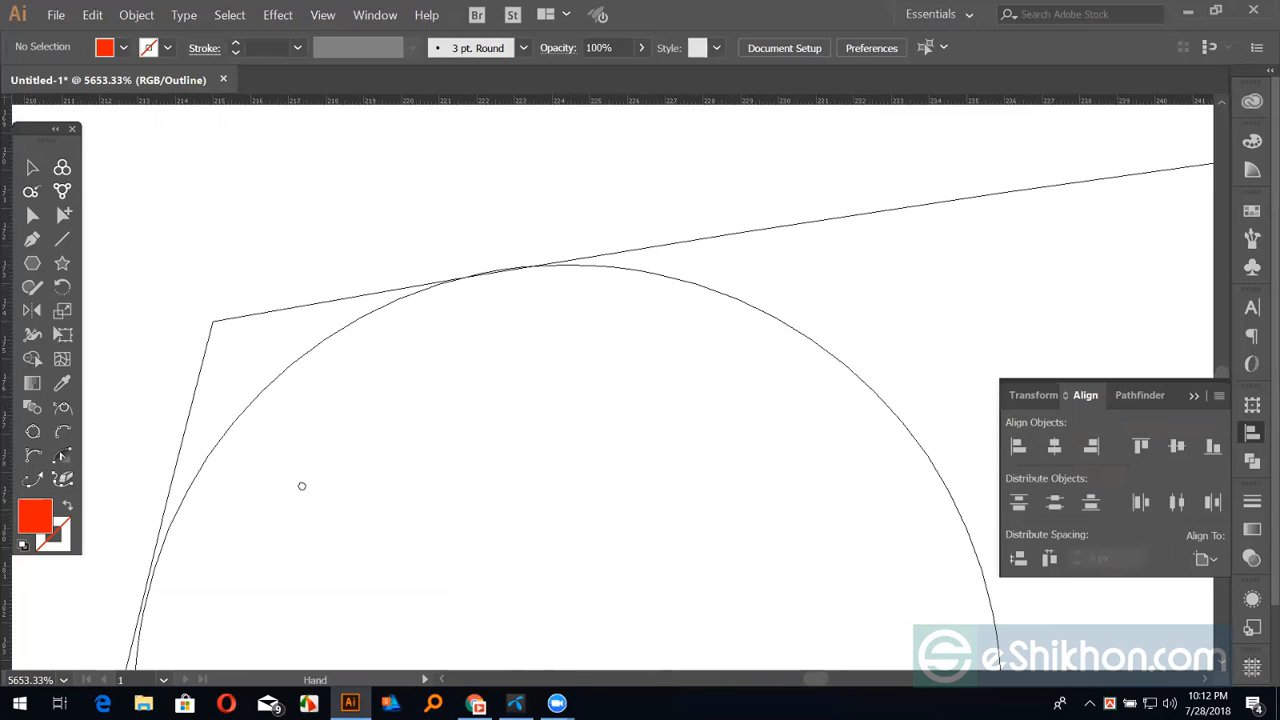
pyautogui.moveTo(300, 486); pyautogui.dragTo(334, 440)
pyautogui.moveTo(306, 514); pyautogui.dragTo(449, 363)
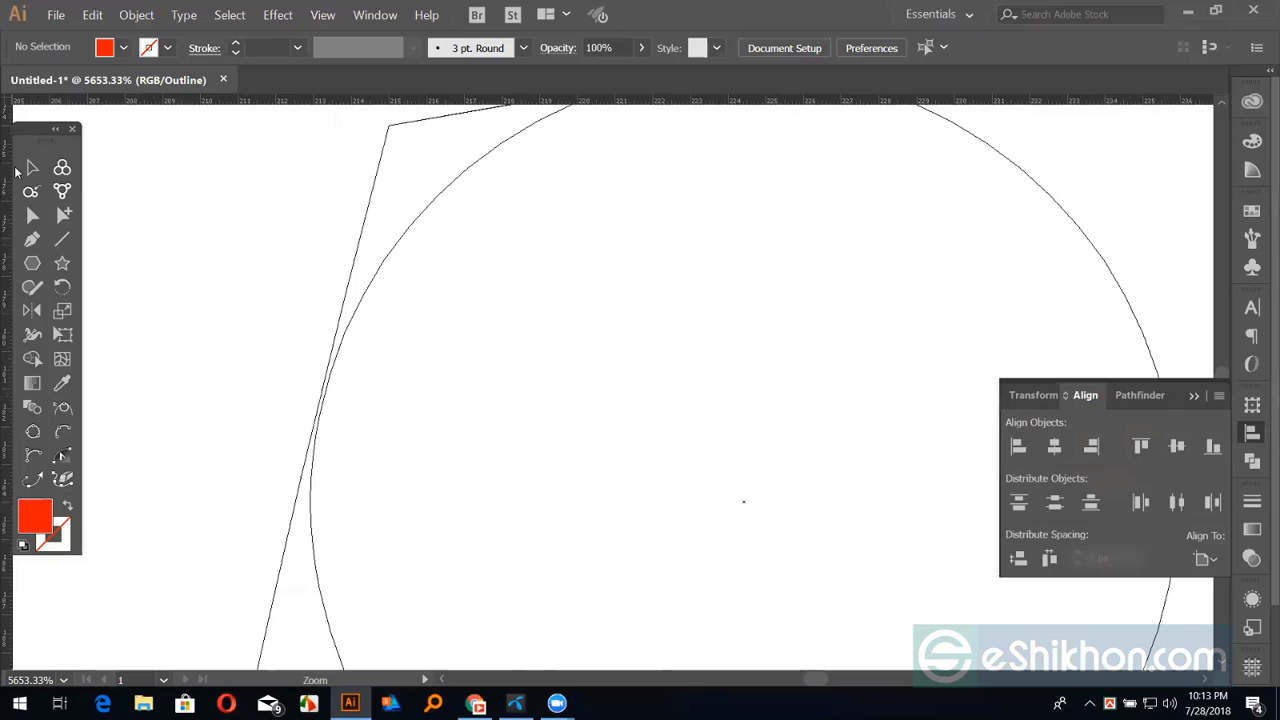
pyautogui.click(31, 168)
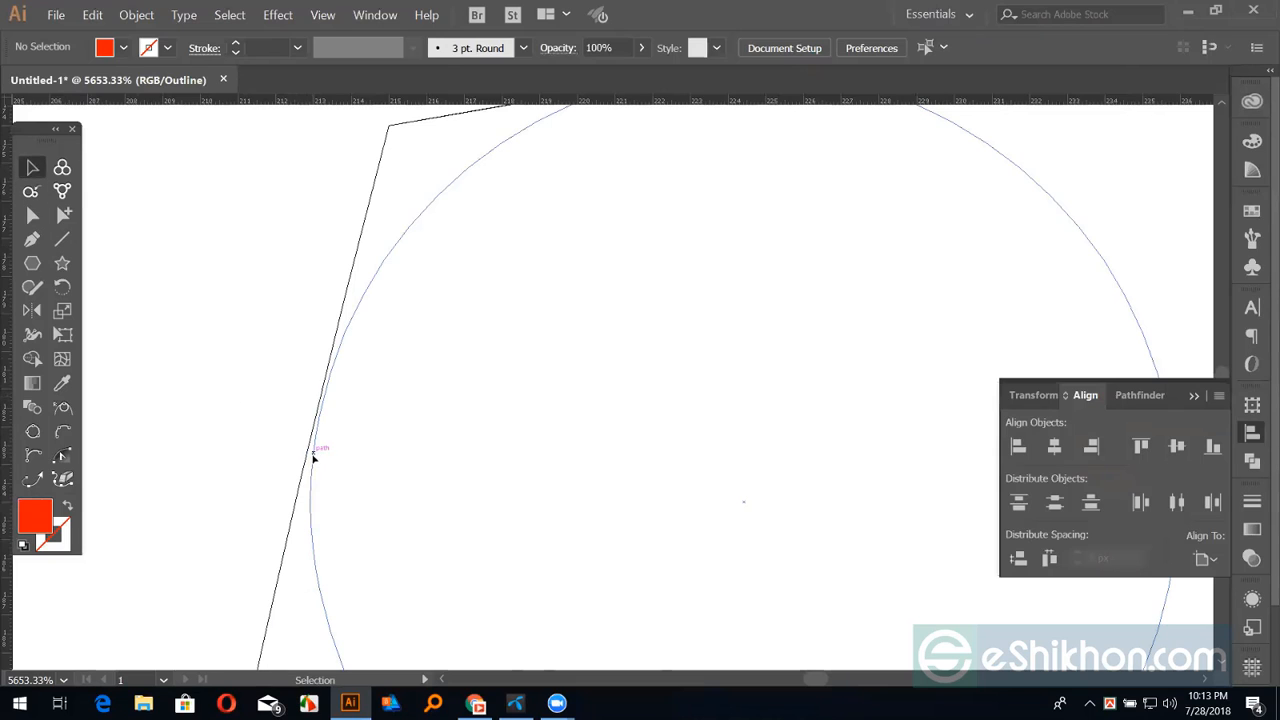
pyautogui.moveTo(310, 456); pyautogui.dragTo(305, 457)
pyautogui.moveTo(671, 260); pyautogui.dragTo(625, 444)
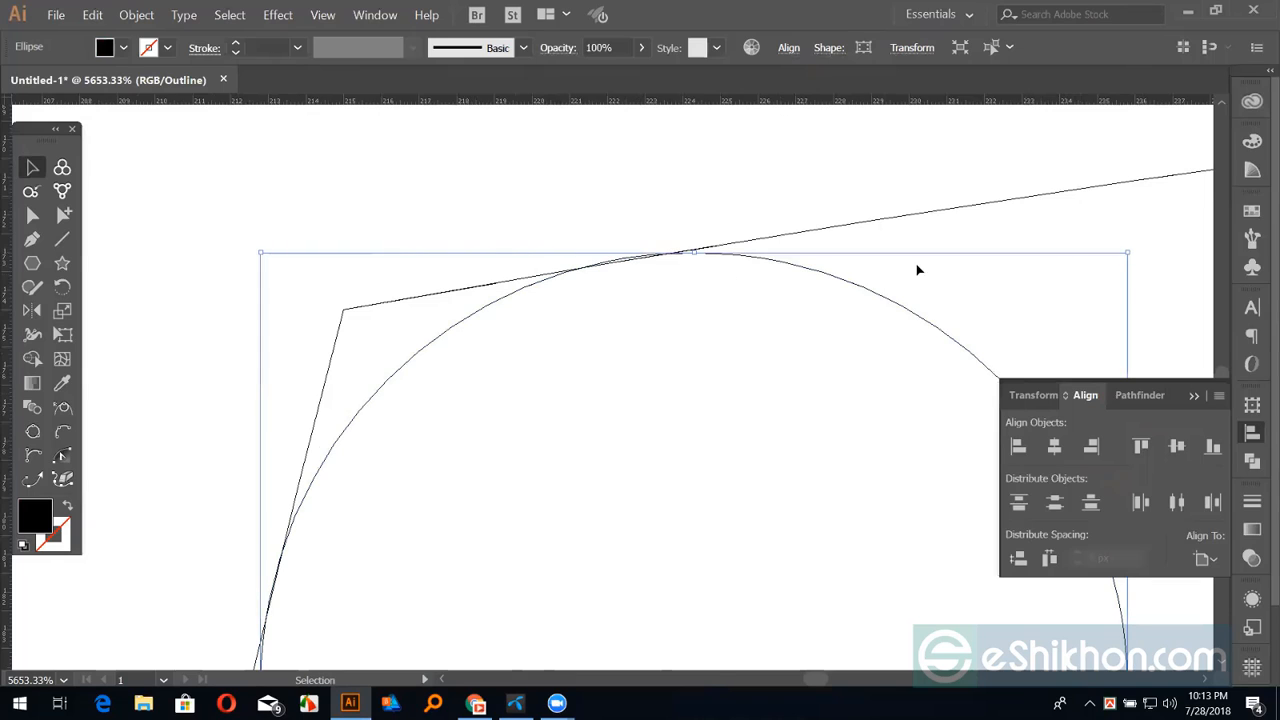
pyautogui.moveTo(1130, 253); pyautogui.dragTo(1125, 256)
# Remove the corner sliver outside the circle from the curved shape with Shape Builder and return to Preview view
pyautogui.moveTo(460, 210); pyautogui.dragTo(571, 351)
pyautogui.hotkey('shift', 'm')
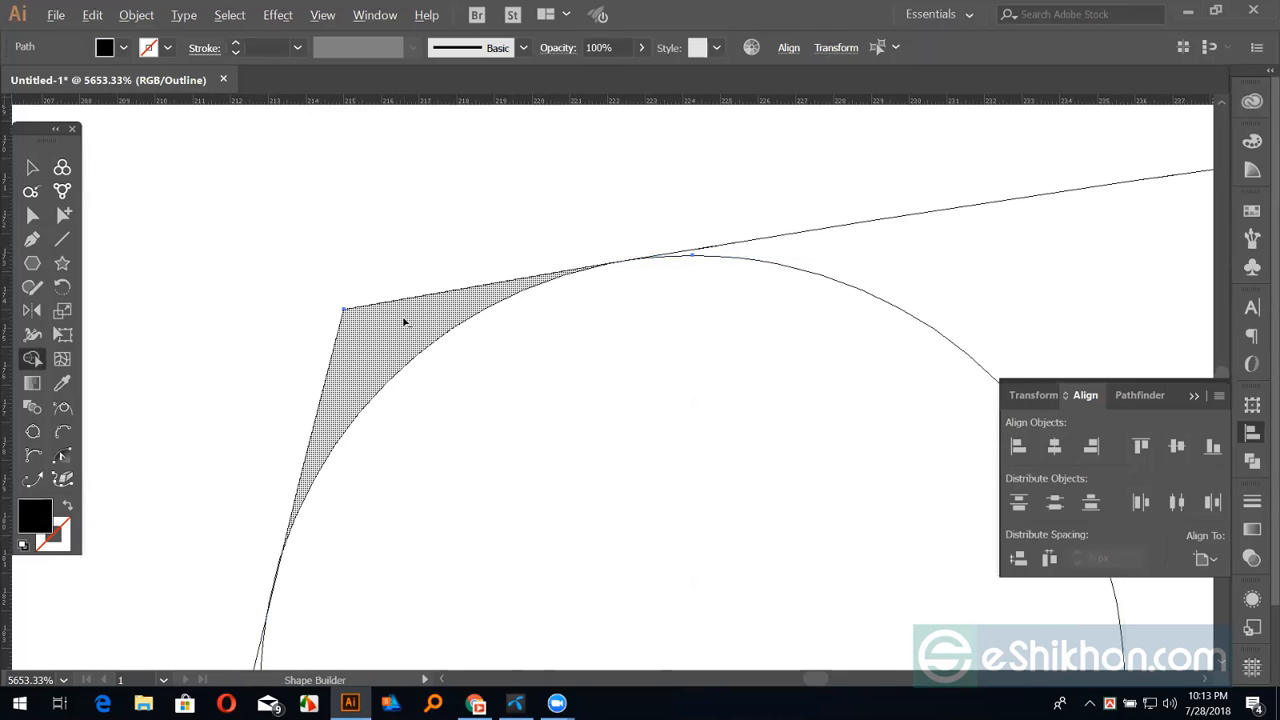
pyautogui.keyDown('alt'); pyautogui.click(405, 322); pyautogui.keyUp('alt')
pyautogui.hotkey('ctrl', '-')
pyautogui.hotkey('ctrl', '-')
pyautogui.hotkey('ctrl', '-')
pyautogui.hotkey('ctrl', '-')
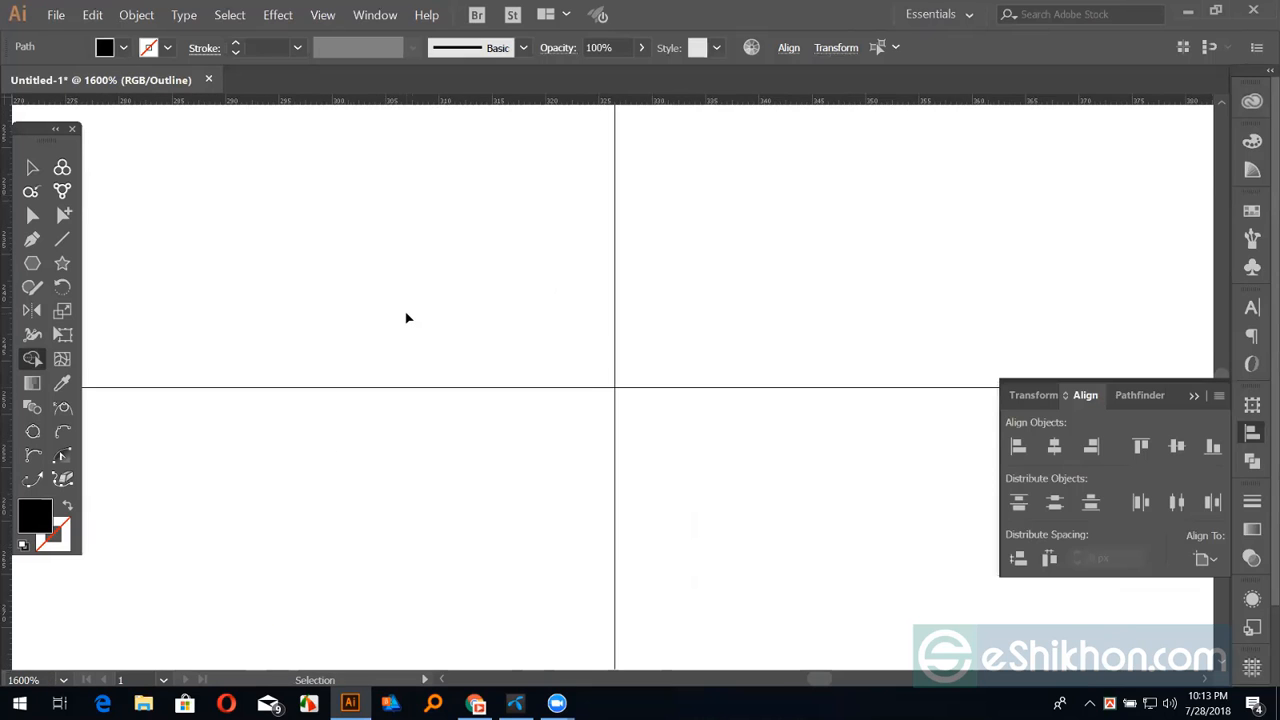
pyautogui.hotkey('ctrl', '-')
pyautogui.hotkey('ctrl', '-')
pyautogui.hotkey('ctrl', '-')
pyautogui.hotkey('ctrl', '-')
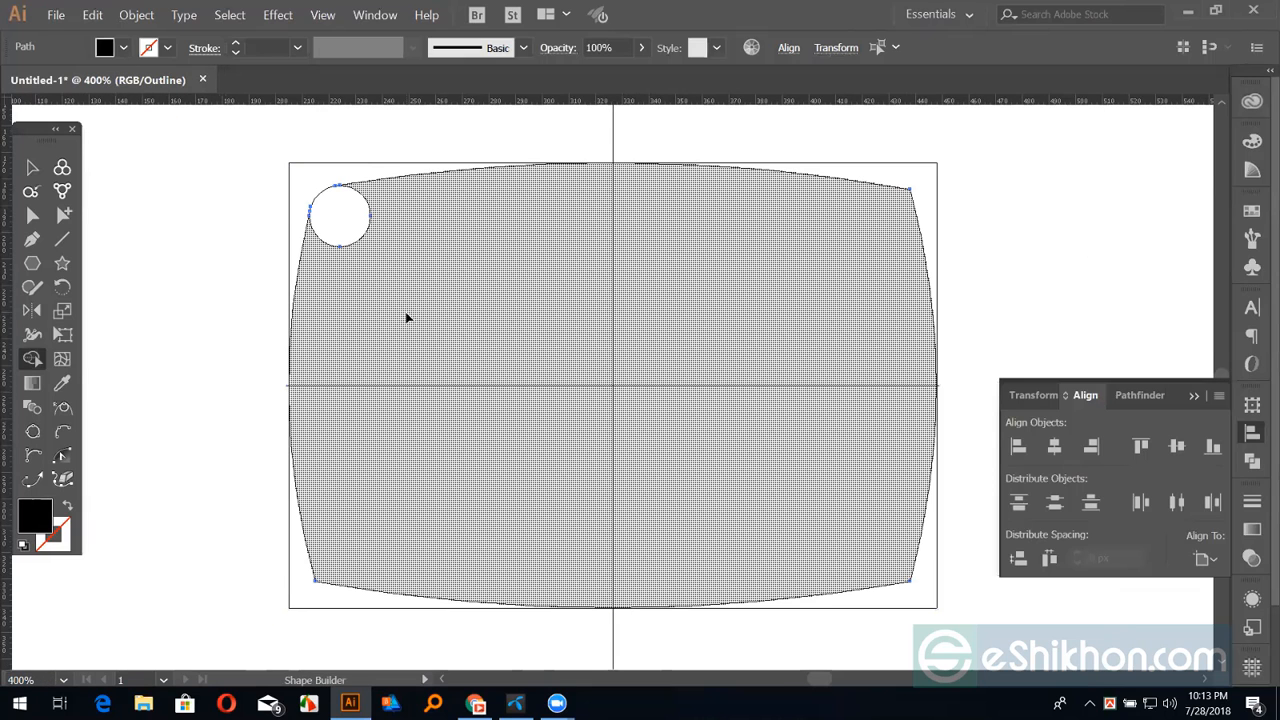
pyautogui.hotkey('ctrl', 'y')
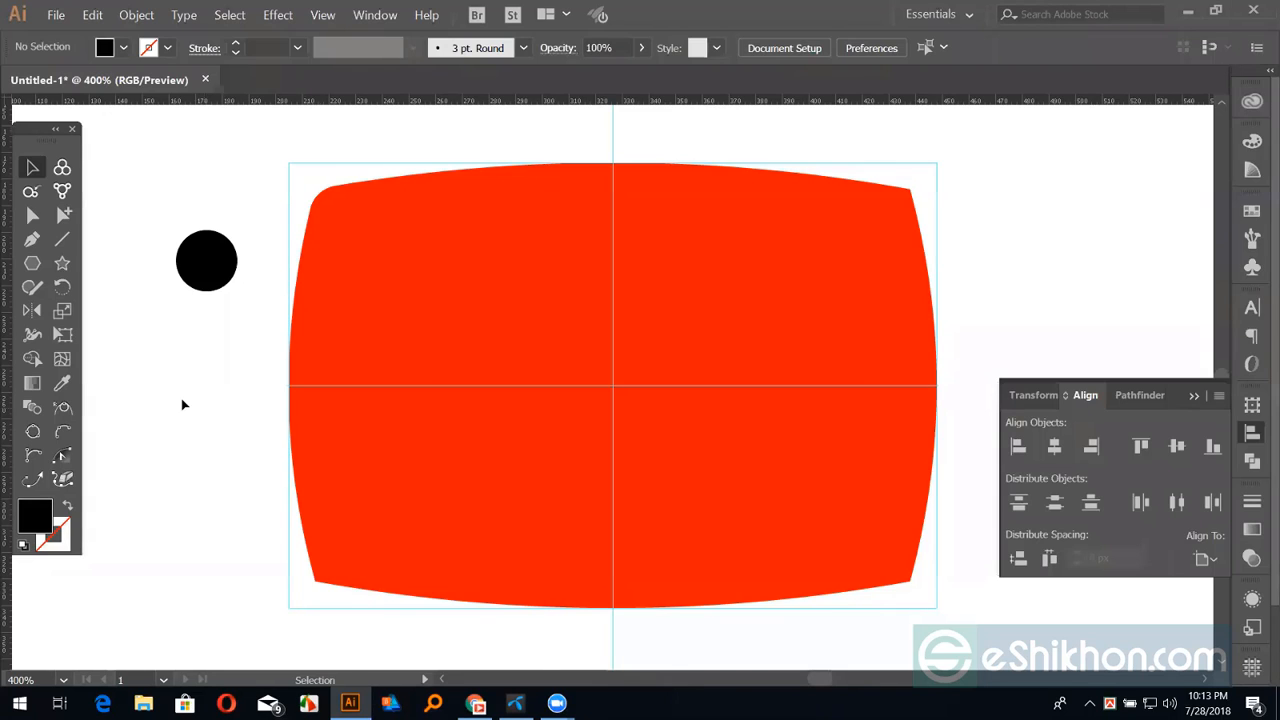
# Close the Align panel, enlarge the black circle to about 45.49 px in diameter and move it onto the red shape's centre
pyautogui.click(1199, 397)
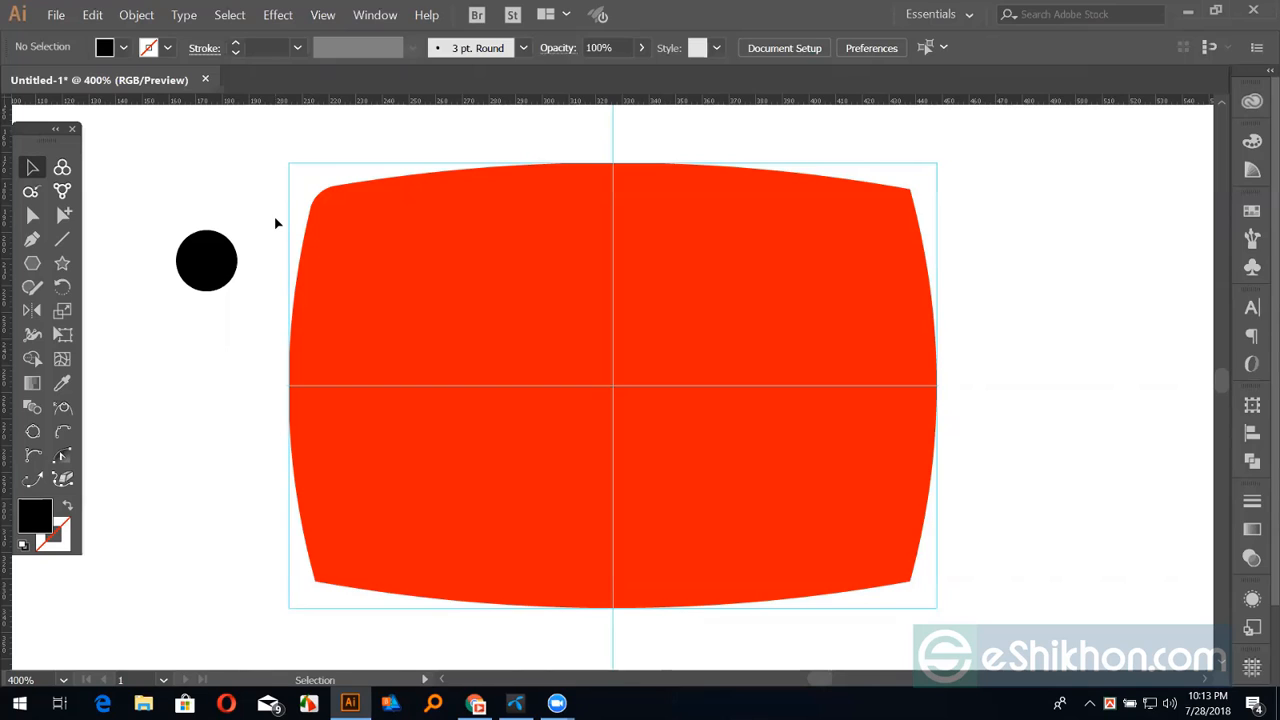
pyautogui.click(196, 264)
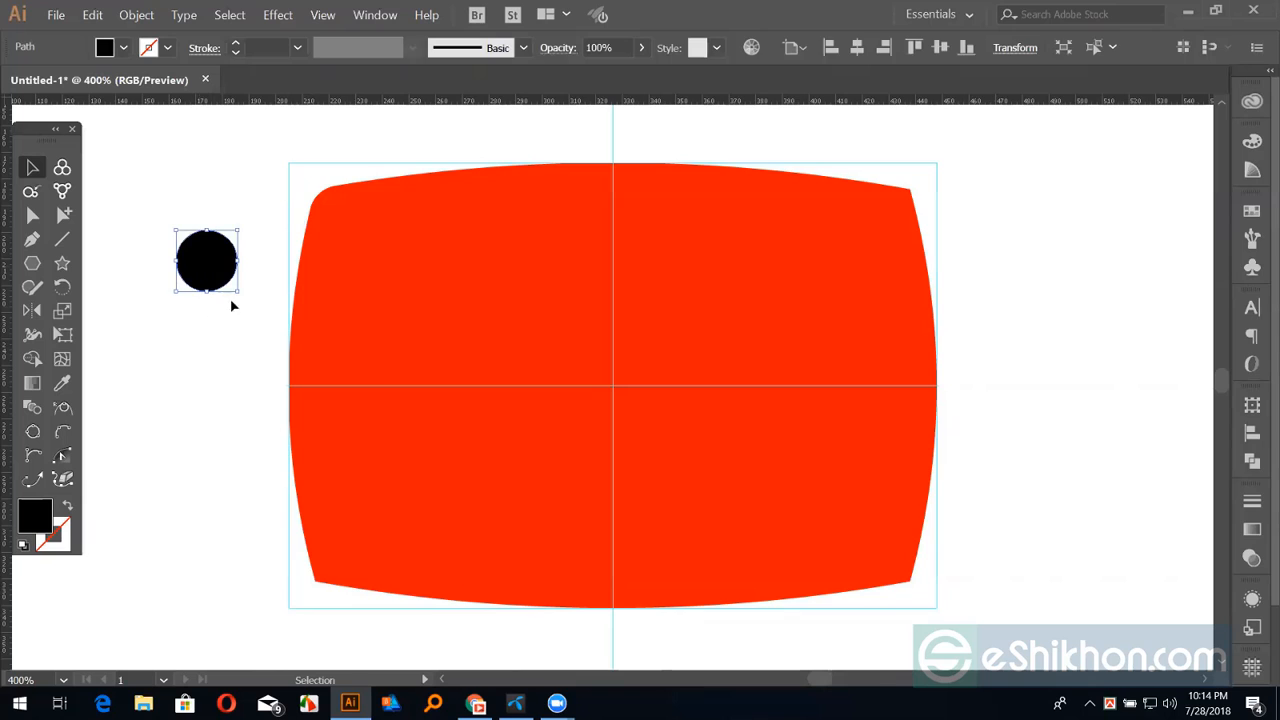
pyautogui.moveTo(237, 293); pyautogui.dragTo(278, 296)
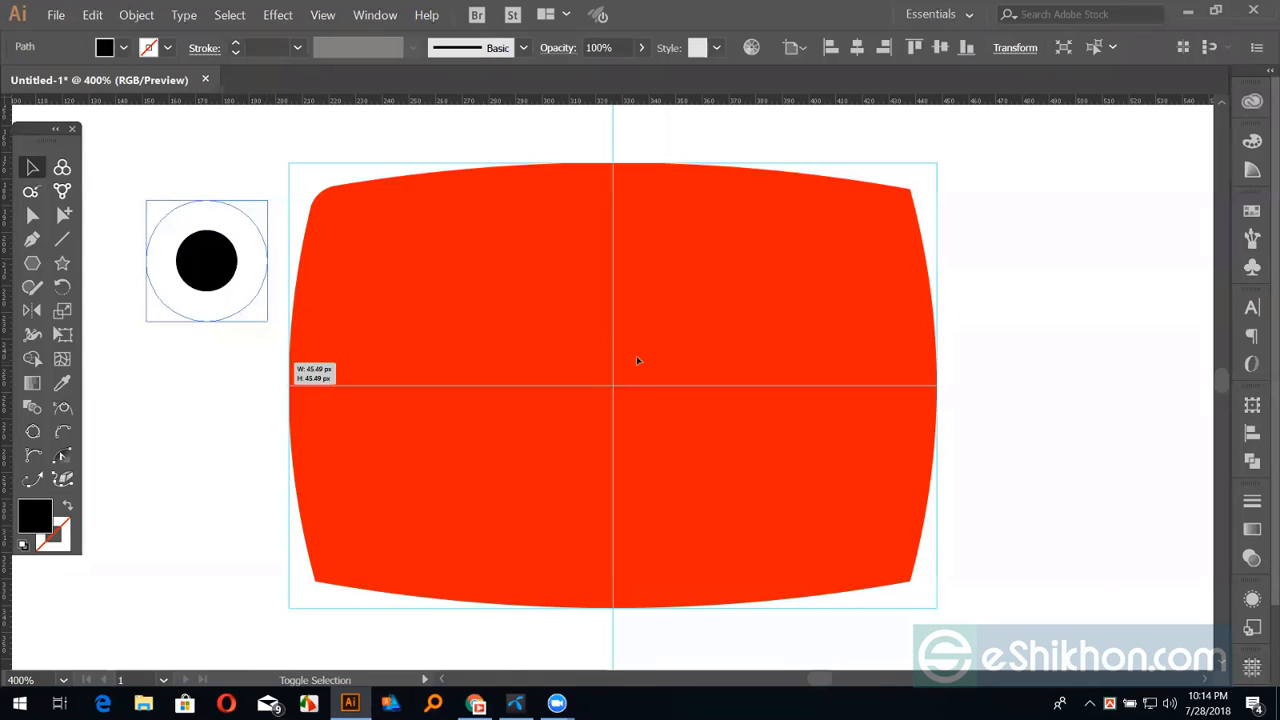
pyautogui.moveTo(626, 383); pyautogui.dragTo(688, 409)
# Try converting the centred circle into a guide, then undo the conversion
pyautogui.hotkey('ctrl', 'shift', 'a')
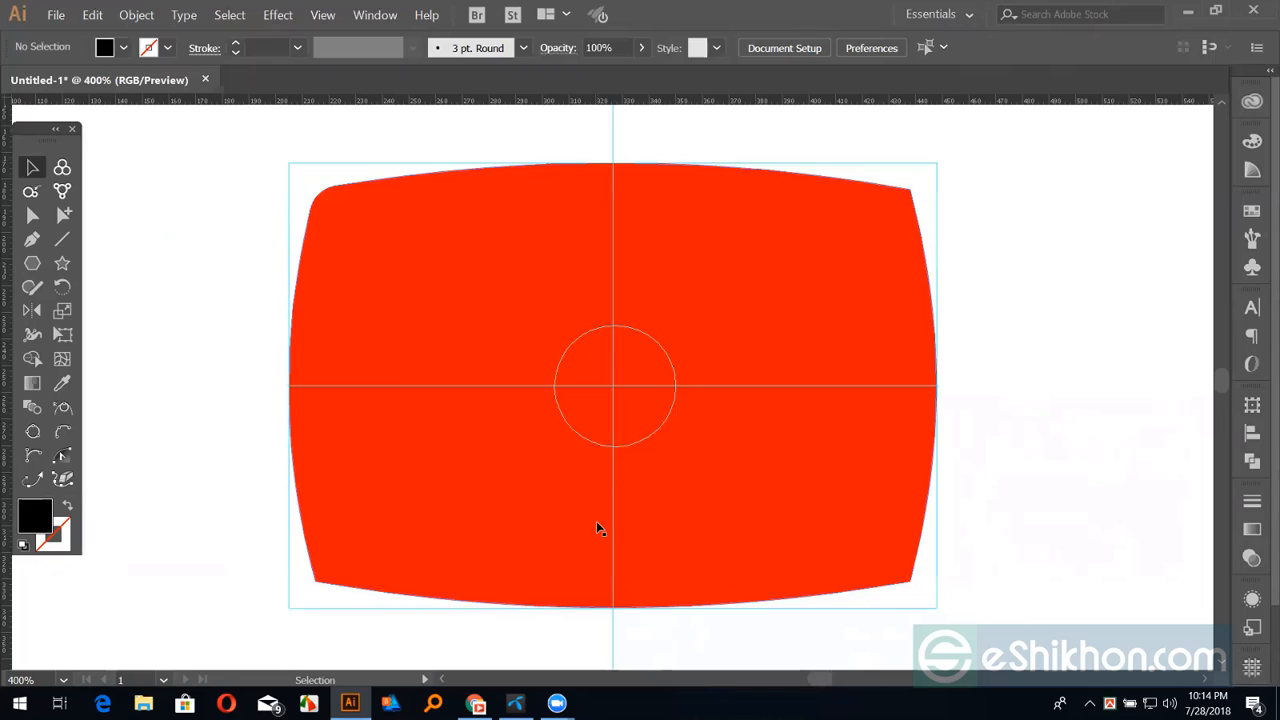
pyautogui.hotkey('ctrl', 'z')
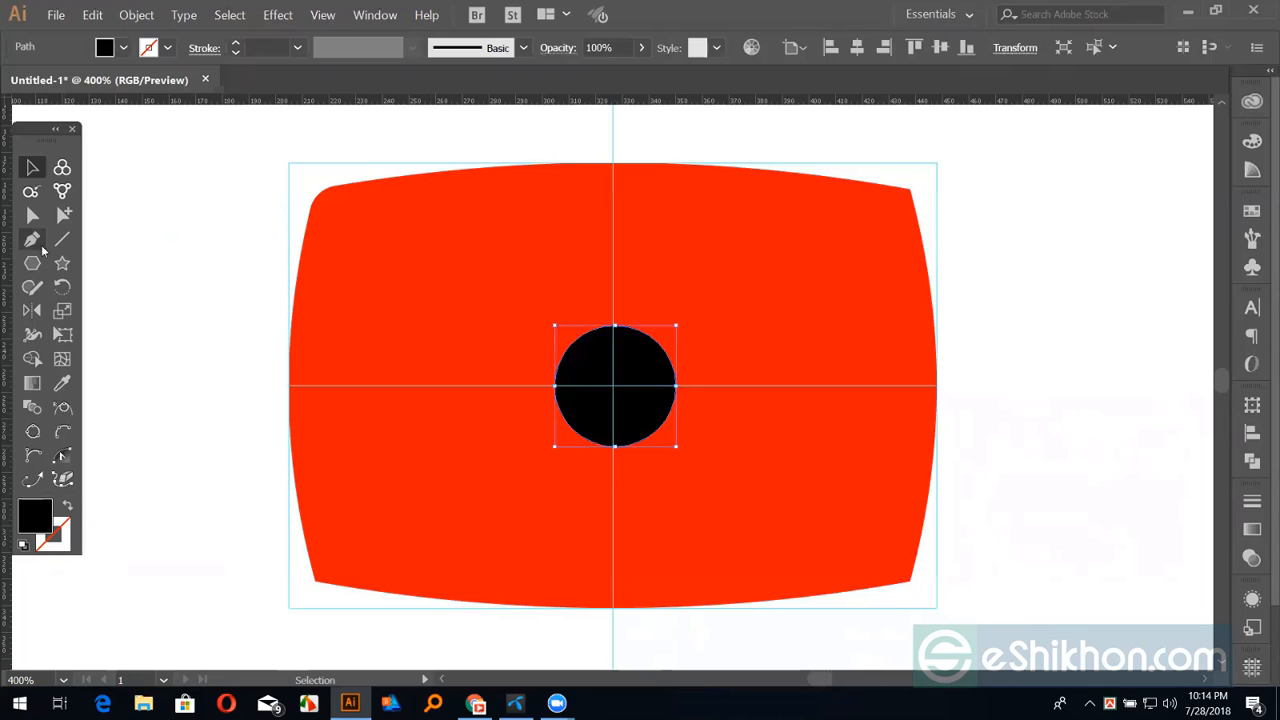
# Draw a wavy open path across the red shape's upper-left area with the Pen tool and convert it into a guide
pyautogui.click(32, 240)
pyautogui.click(100, 360)
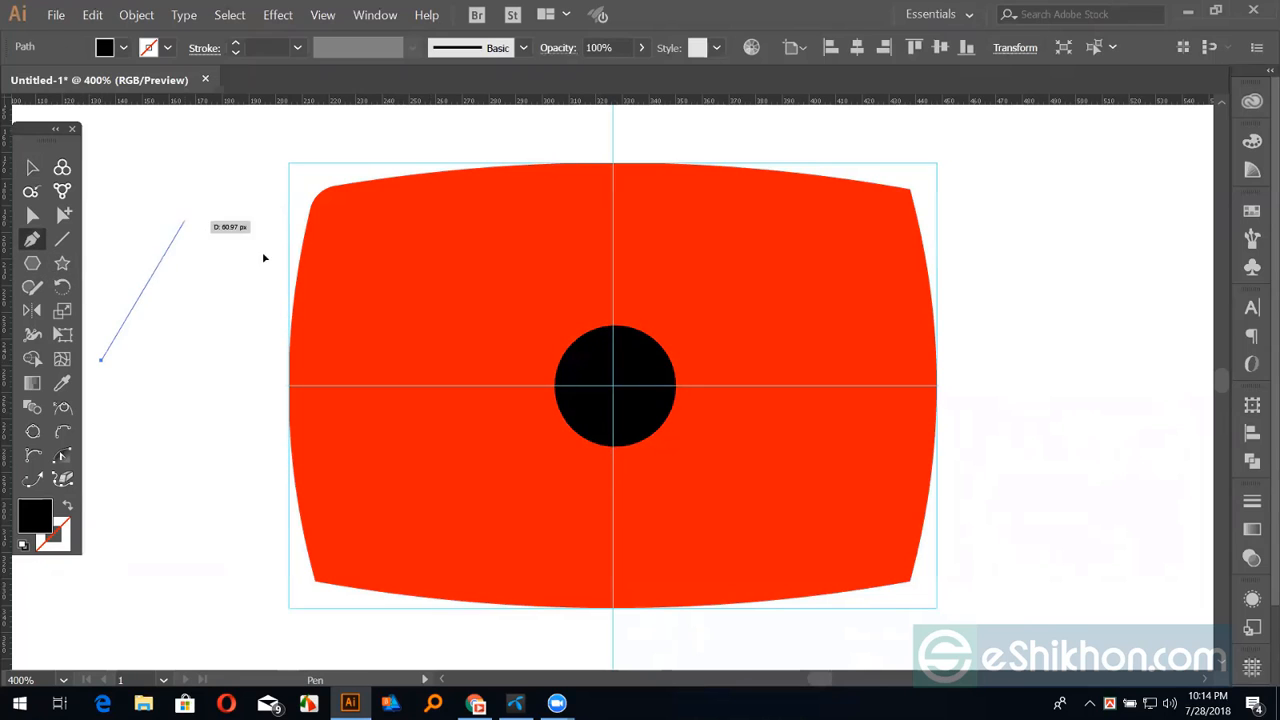
pyautogui.moveTo(209, 228); pyautogui.dragTo(265, 252)
pyautogui.moveTo(366, 180); pyautogui.dragTo(420, 174)
pyautogui.moveTo(575, 195); pyautogui.dragTo(597, 220)
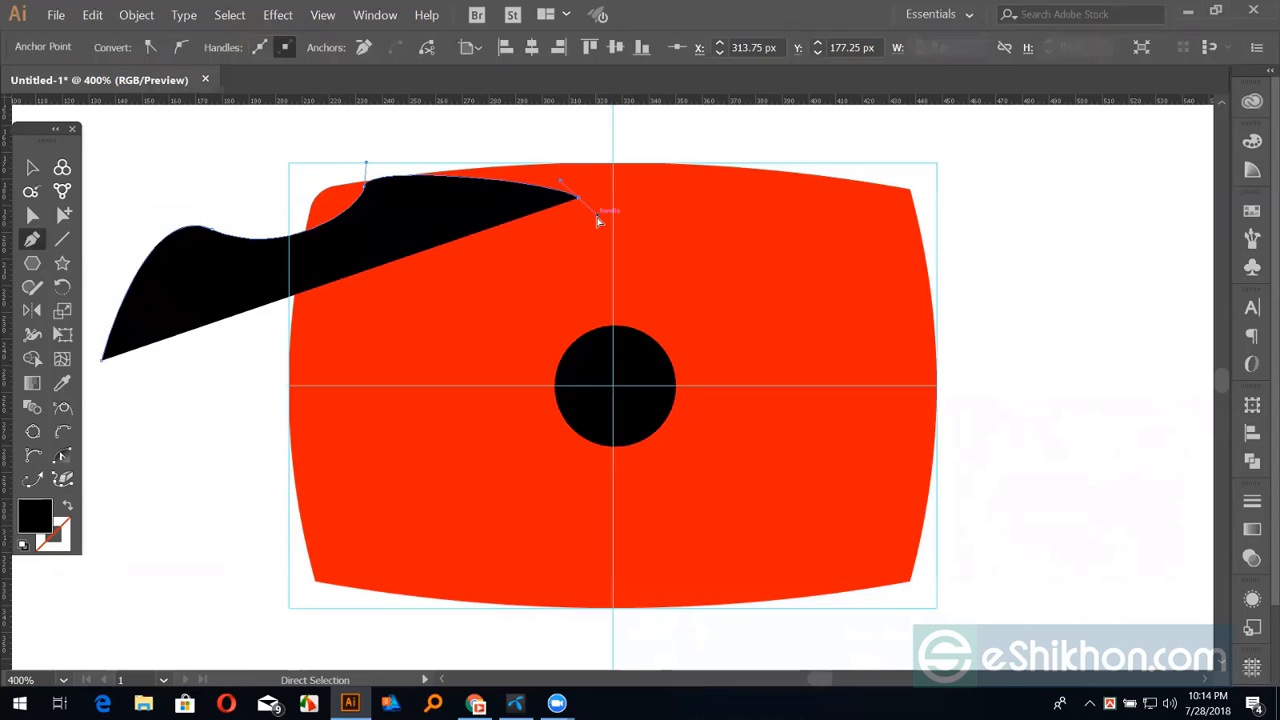
pyautogui.hotkey('ctrl', '5')
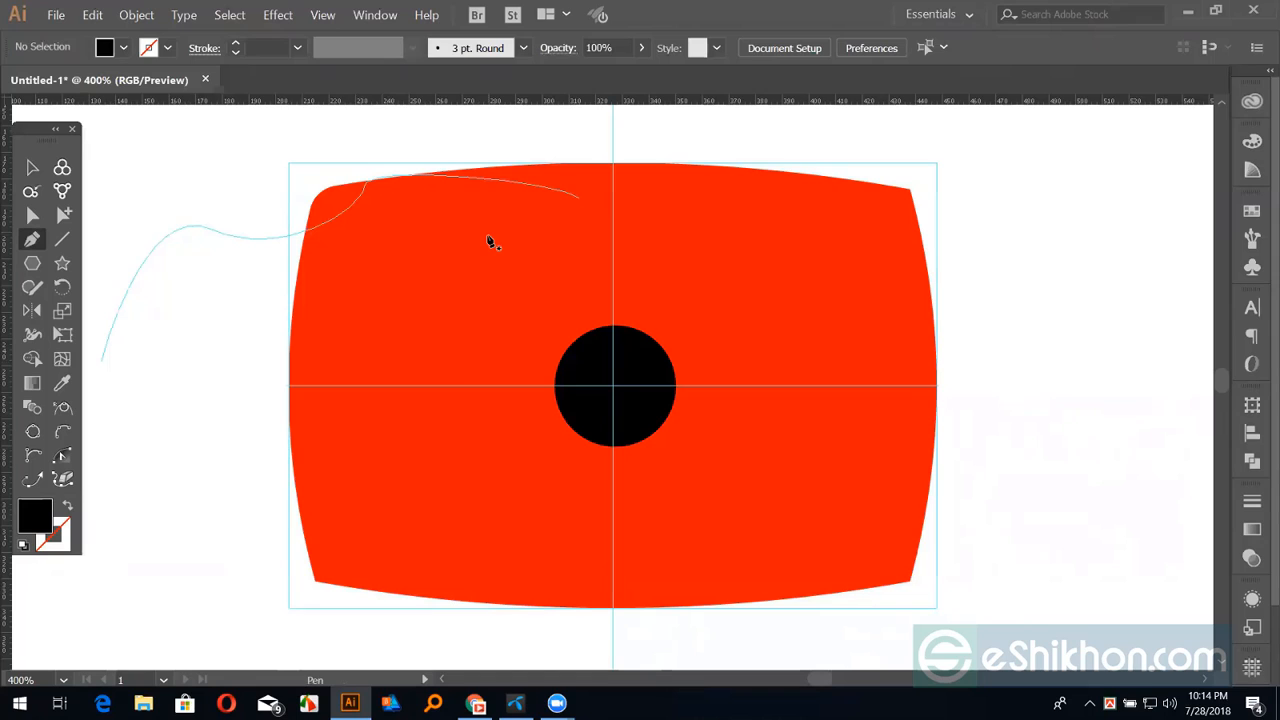
# Clear all guides from the document
pyautogui.click(32, 167)
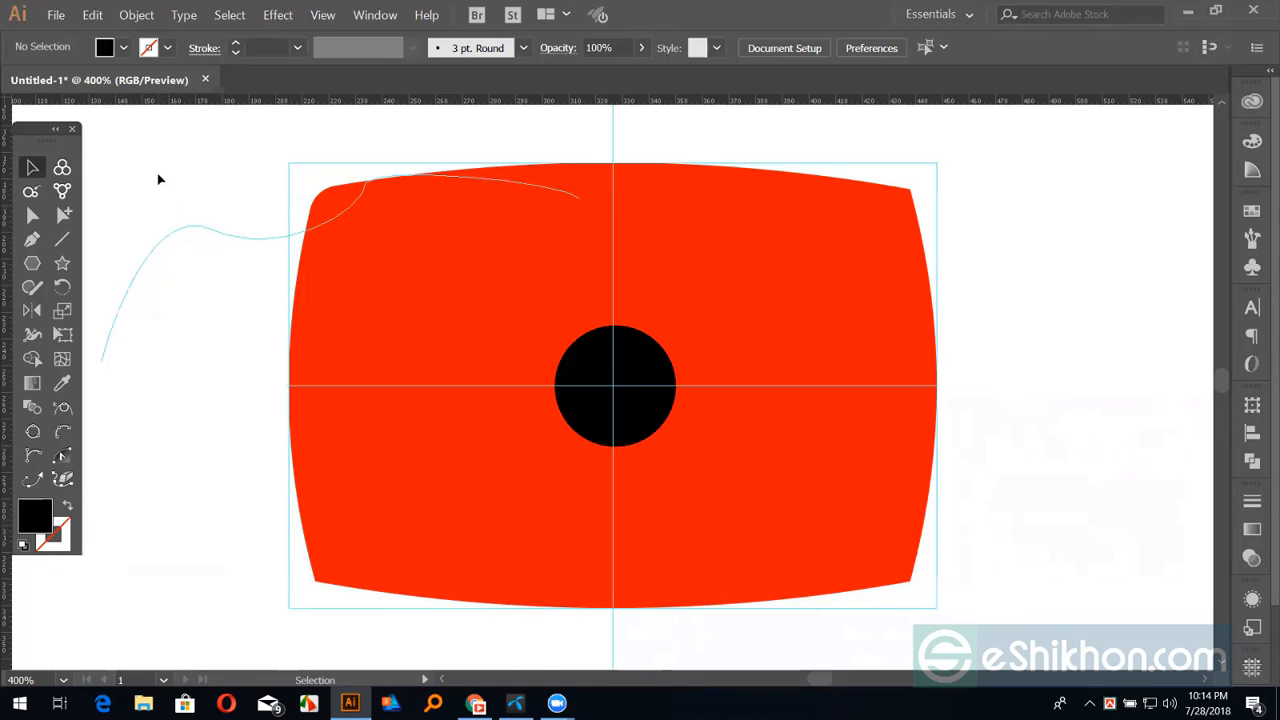
pyautogui.click(322, 15)
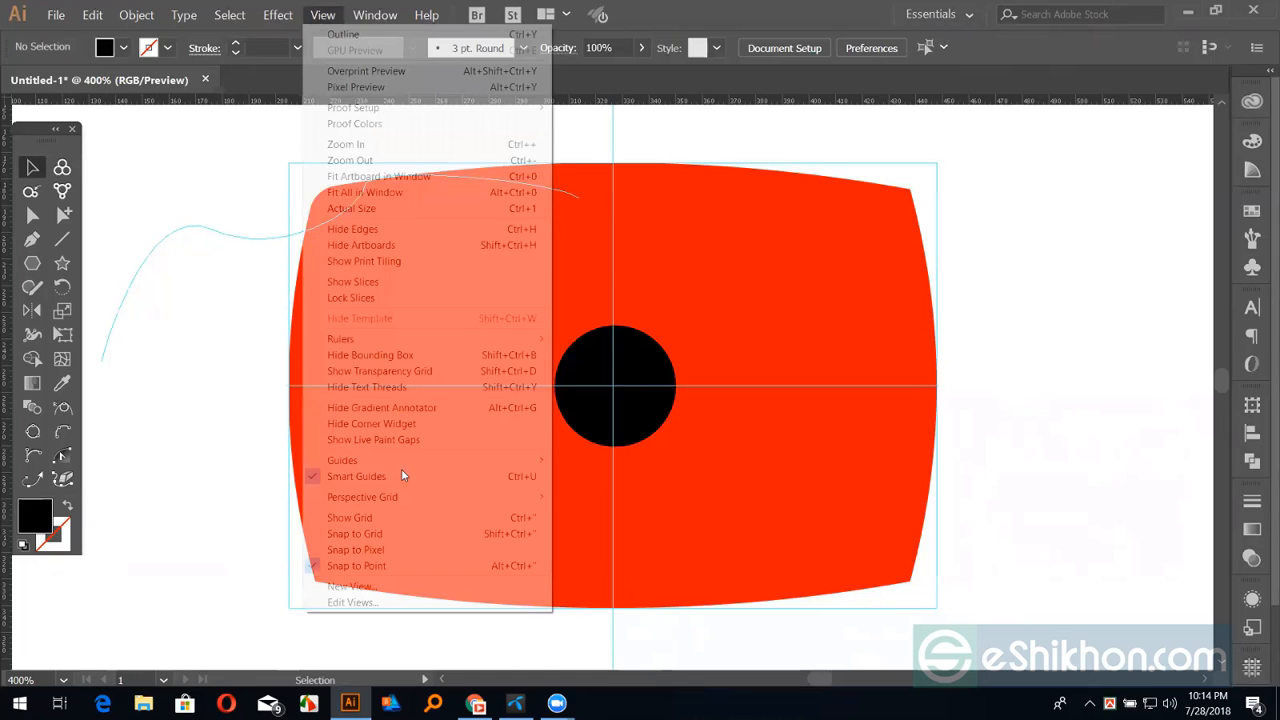
pyautogui.moveTo(541, 463)
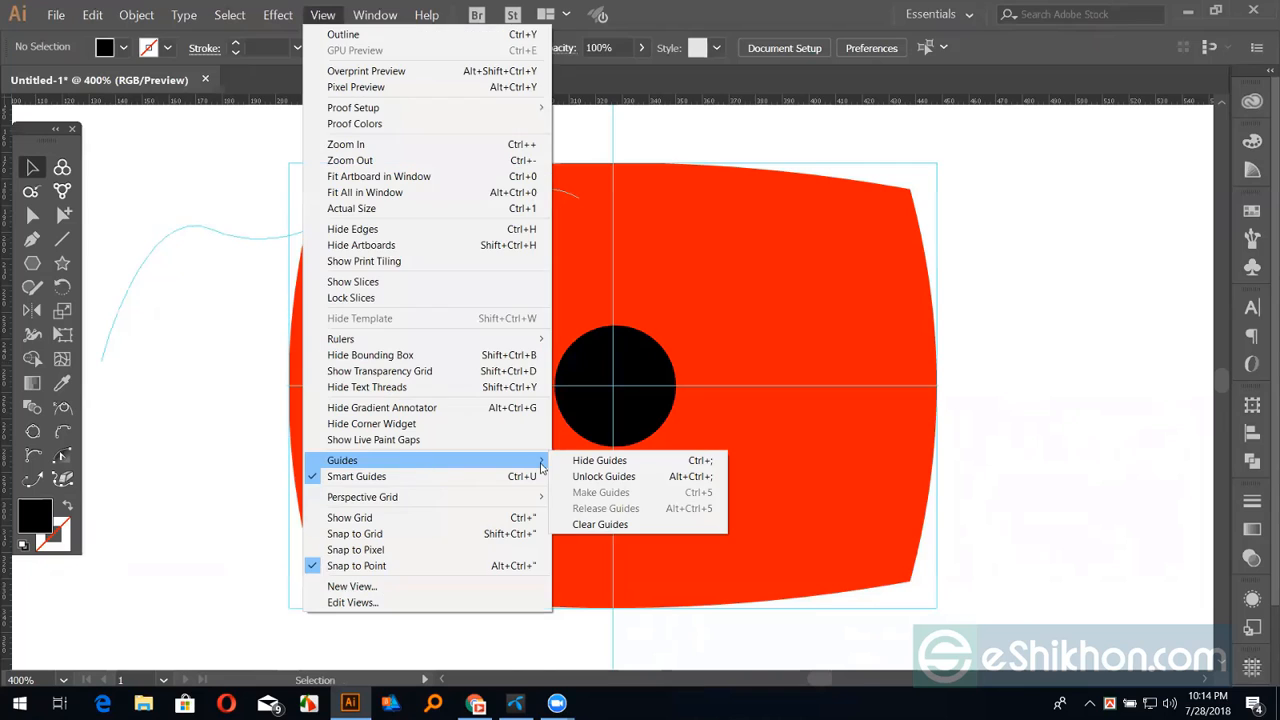
pyautogui.click(600, 524)
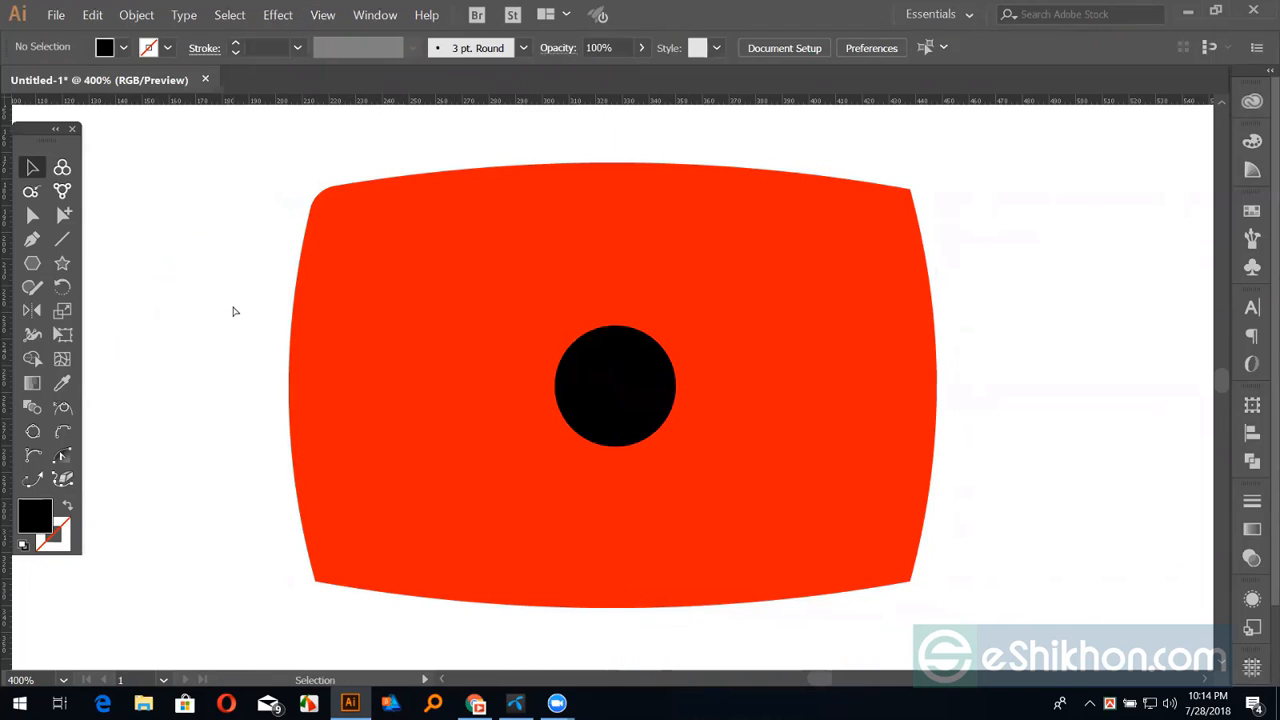
# Delete the black circle and the red curved shape, then fit the artboard in the window
pyautogui.hotkey('ctrl', '-')
pyautogui.hotkey('ctrl', '-')
pyautogui.click(636, 391)
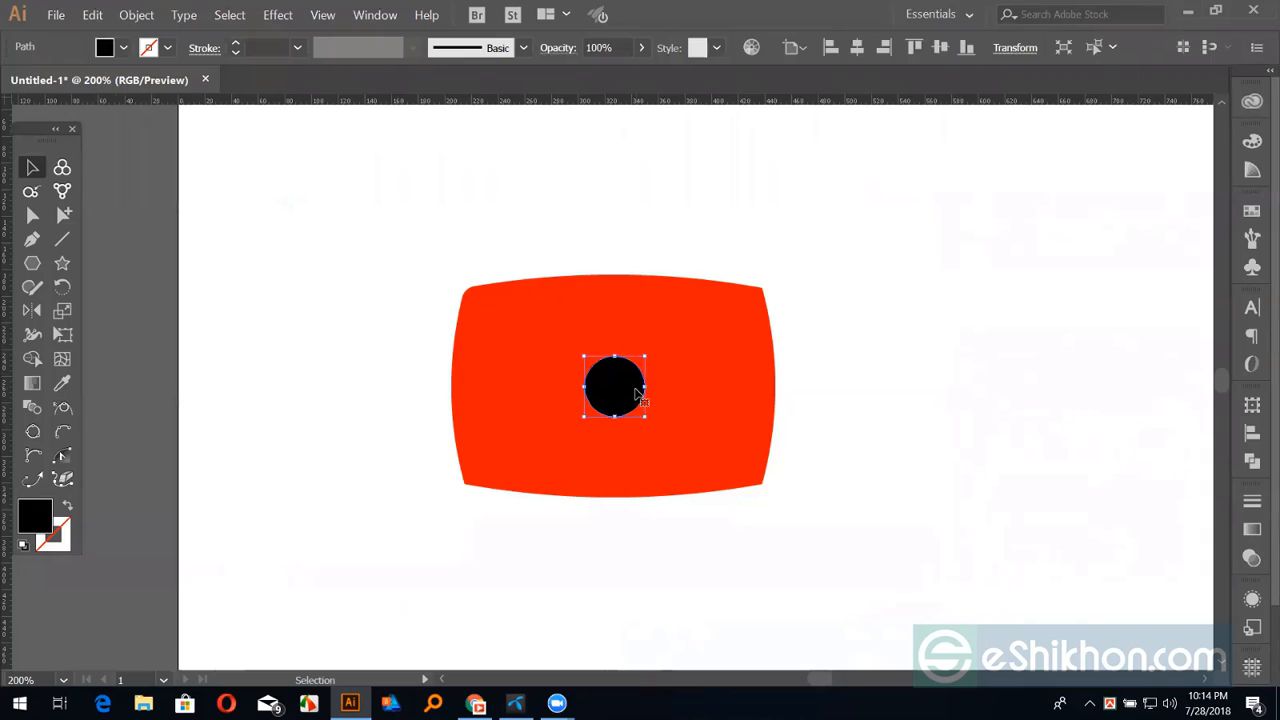
pyautogui.press('Delete')
pyautogui.click(586, 366)
pyautogui.press('Delete')
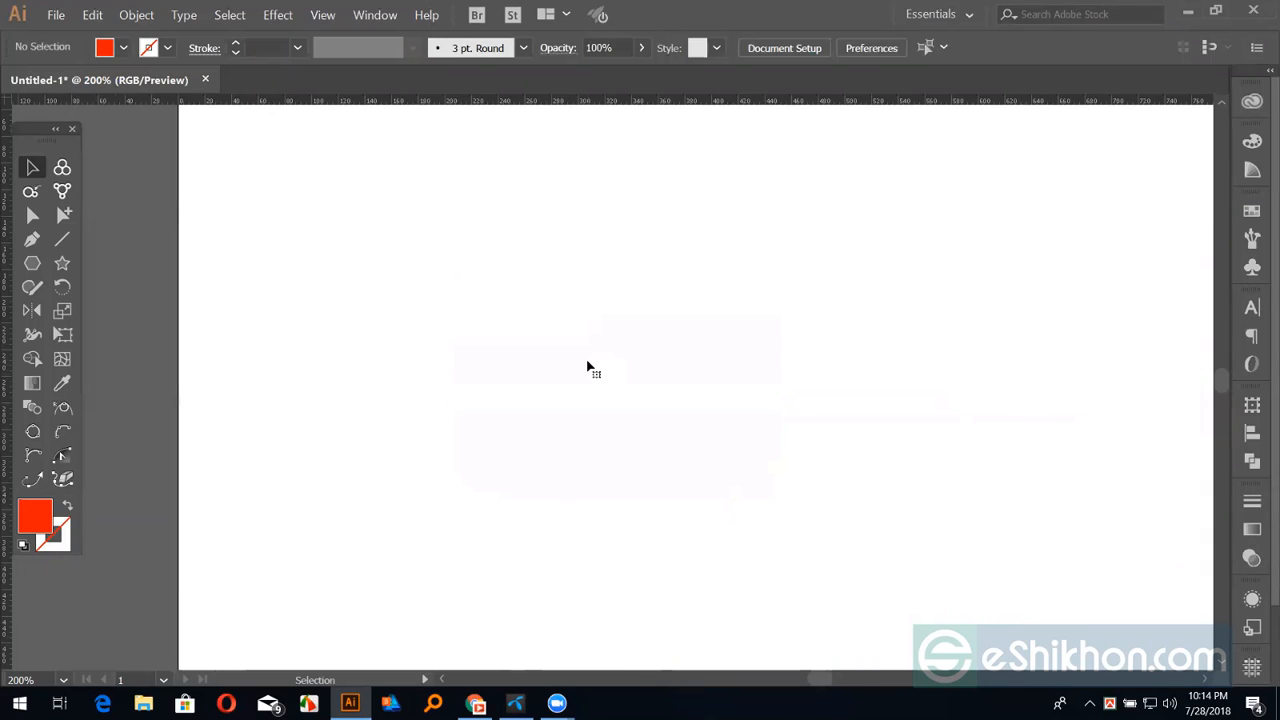
pyautogui.hotkey('ctrl', '0')
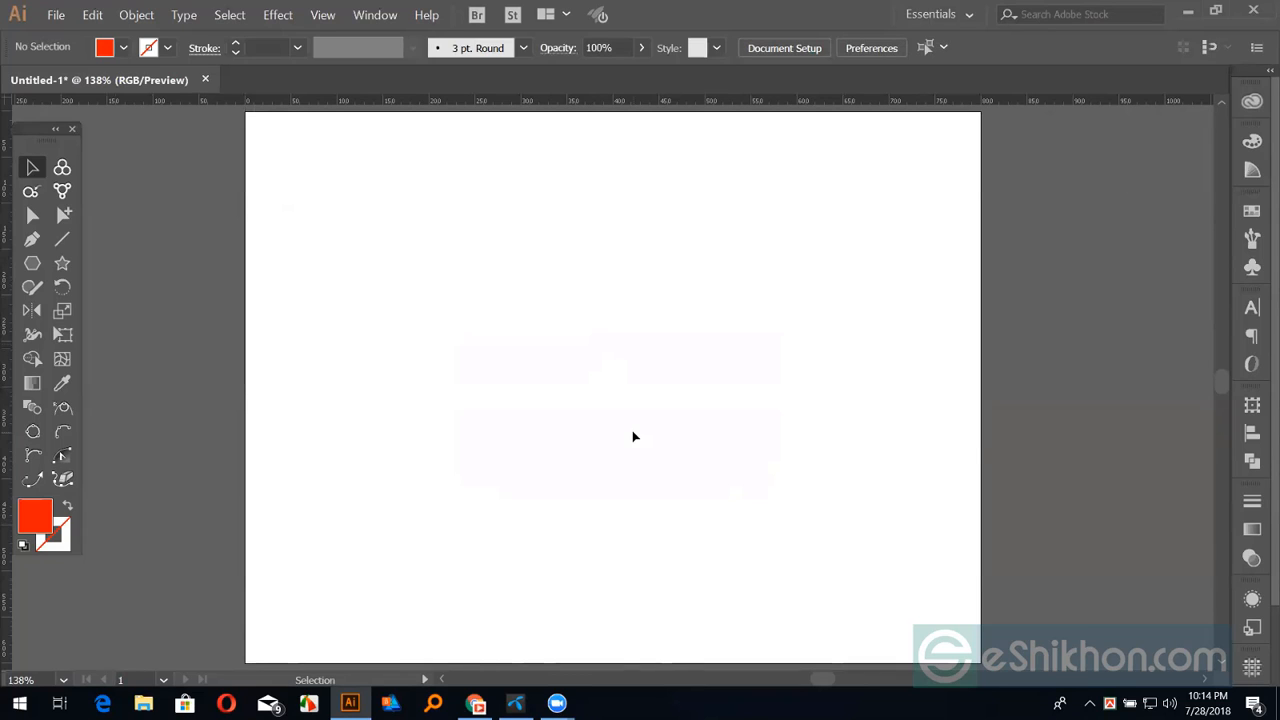
# Draw a small red hexagon in the artboard's upper-left area and place a copy just to its right
pyautogui.click(33, 263)
pyautogui.moveTo(416, 300); pyautogui.dragTo(436, 313)
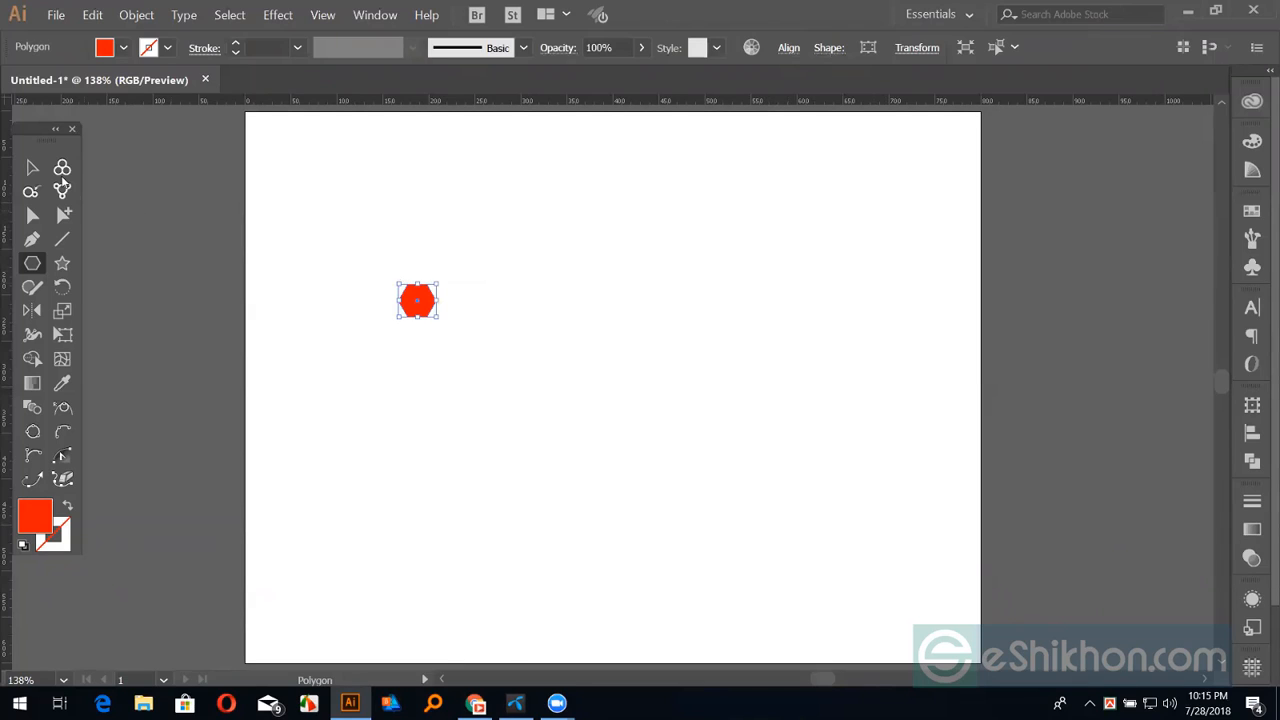
pyautogui.click(32, 167)
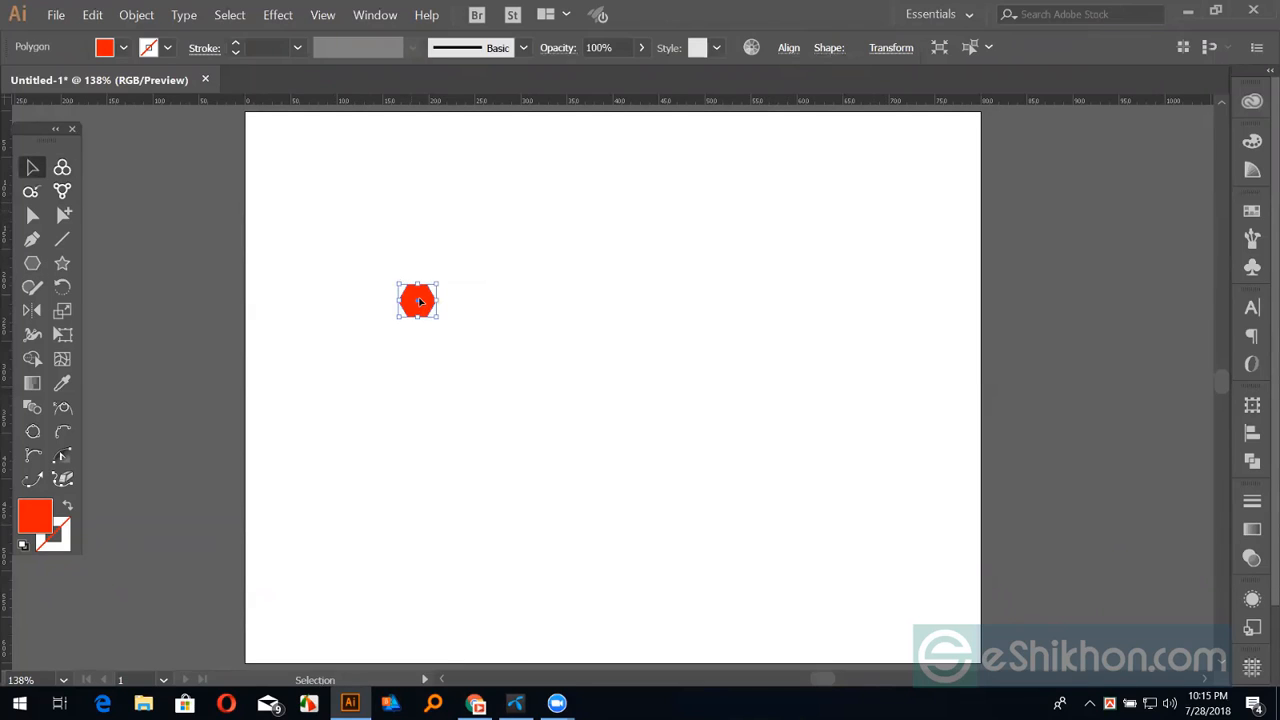
pyautogui.moveTo(419, 301); pyautogui.dragTo(460, 301)
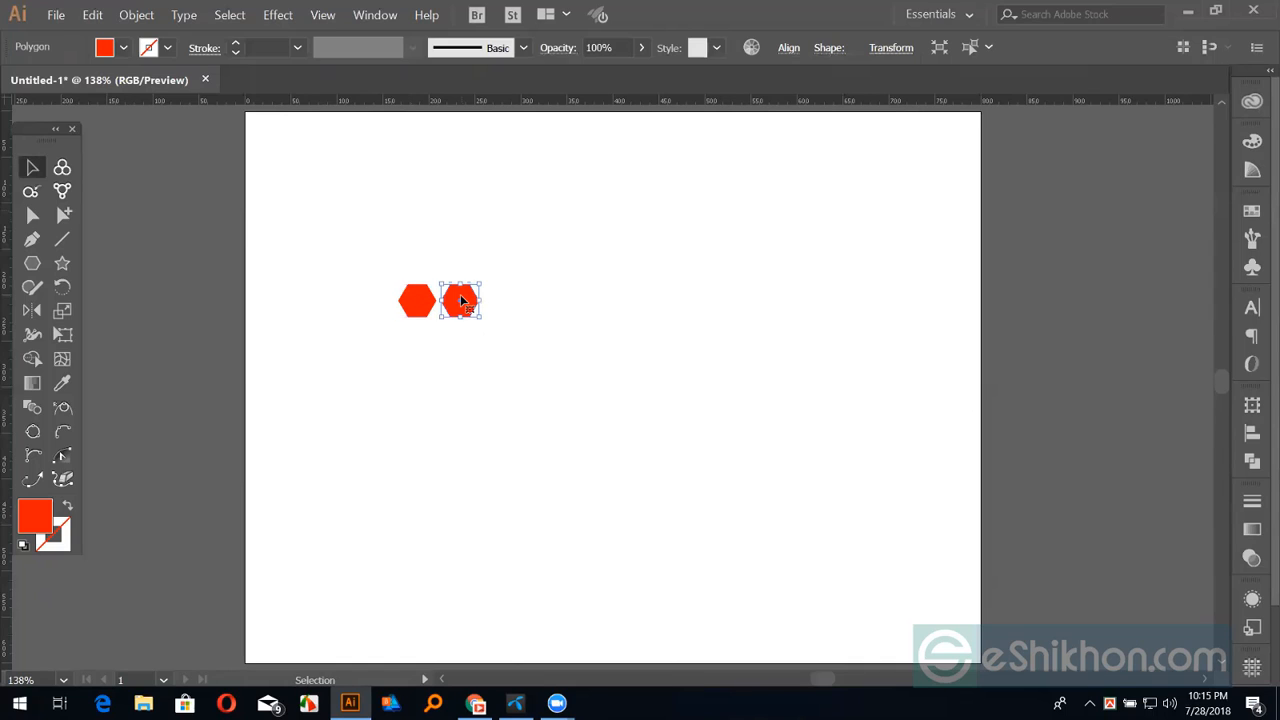
# Repeat the hexagon duplication to build an evenly spaced row of nine hexagons
pyautogui.hotkey('ctrl', 'd')
pyautogui.hotkey('ctrl', 'd')
pyautogui.hotkey('ctrl', 'd')
pyautogui.hotkey('ctrl', 'd')
pyautogui.hotkey('ctrl', 'd')
pyautogui.hotkey('ctrl', 'd')
pyautogui.hotkey('ctrl', 'd')
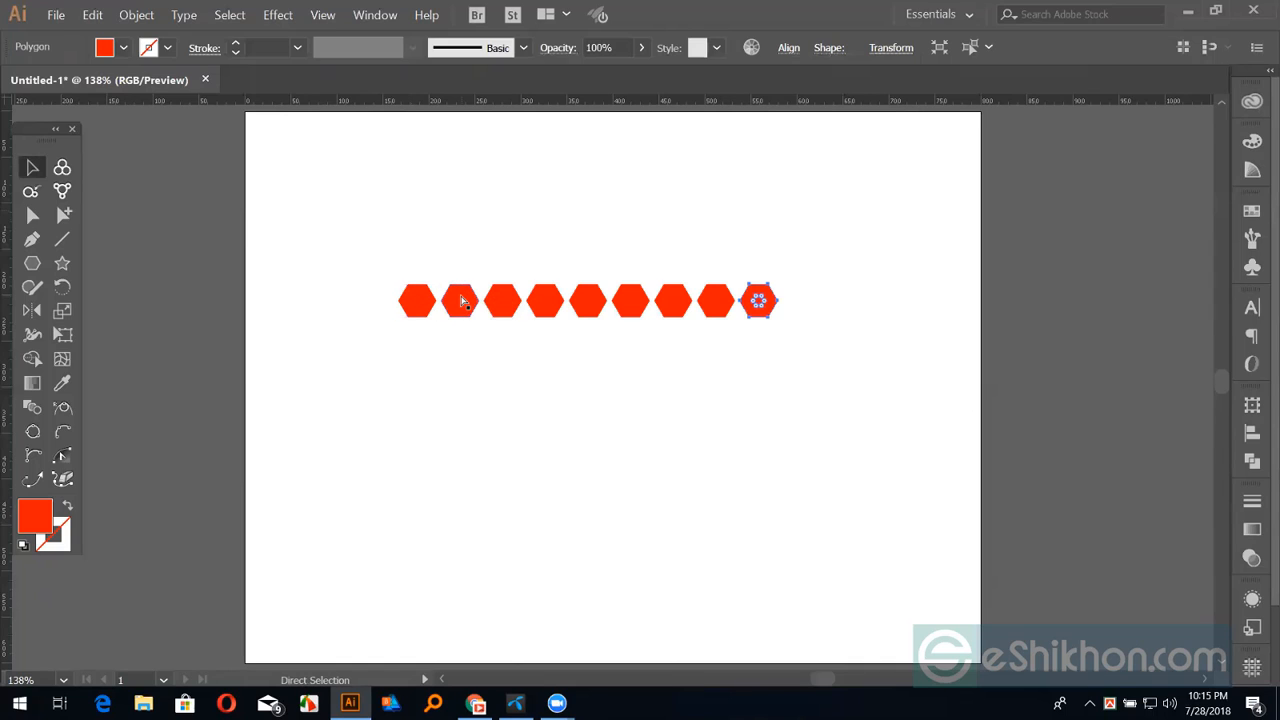
# Try copying the hexagon row just below with a slight leftward offset, then undo the copy and the last duplicated hexagon
pyautogui.moveTo(349, 251); pyautogui.dragTo(761, 345)
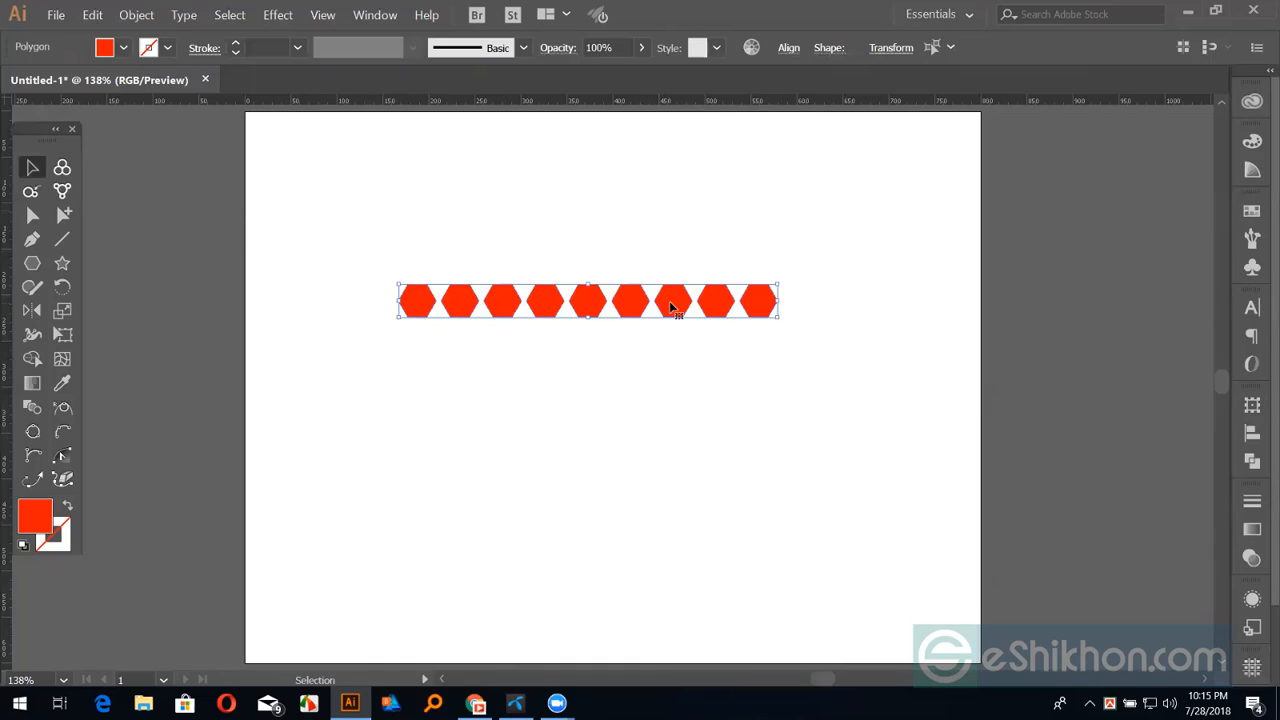
pyautogui.moveTo(671, 303); pyautogui.dragTo(656, 342)
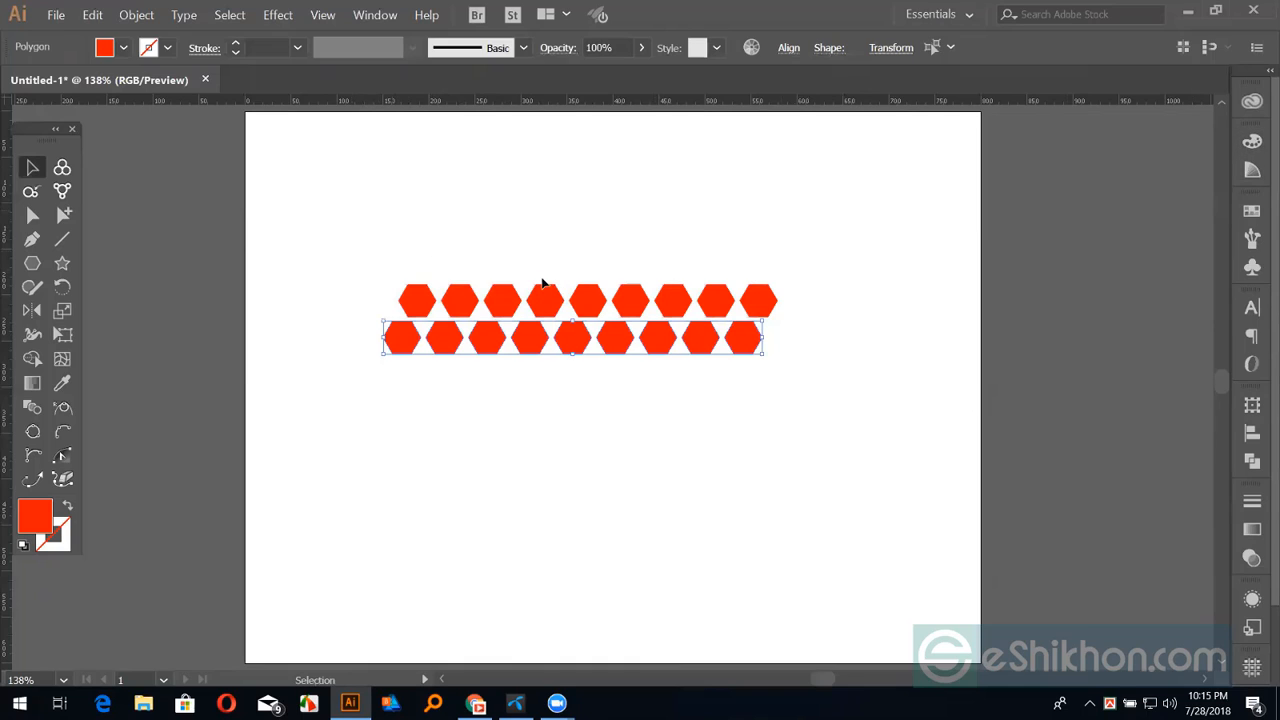
pyautogui.hotkey('ctrl', 'z')
pyautogui.hotkey('ctrl', 'z')
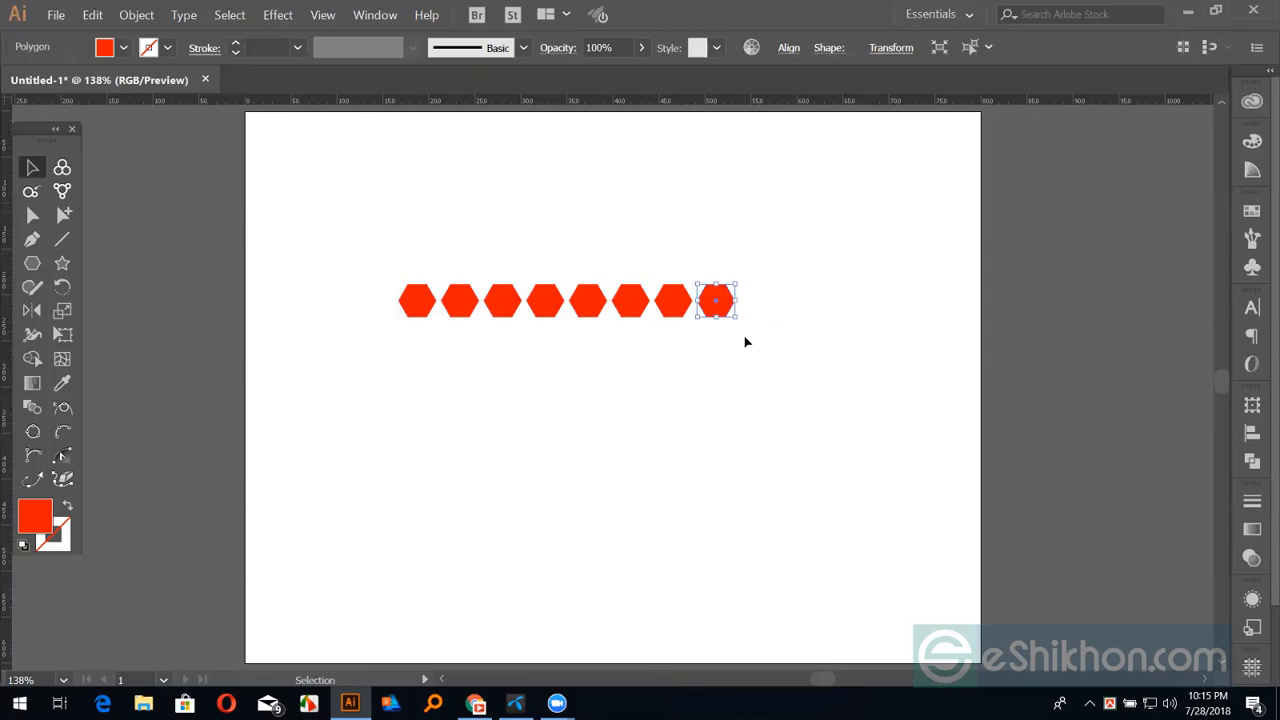
# Repeat the duplication from the last hexagon to extend the row past the artboard's right edge to 17 hexagons
pyautogui.click(743, 340)
pyautogui.click(720, 308)
pyautogui.hotkey('ctrl', 'd')
pyautogui.hotkey('ctrl', 'd')
pyautogui.hotkey('ctrl', 'd')
pyautogui.hotkey('ctrl', 'd')
pyautogui.hotkey('ctrl', 'd')
pyautogui.hotkey('ctrl', 'd')
pyautogui.hotkey('ctrl', 'd')
pyautogui.hotkey('ctrl', 'd')
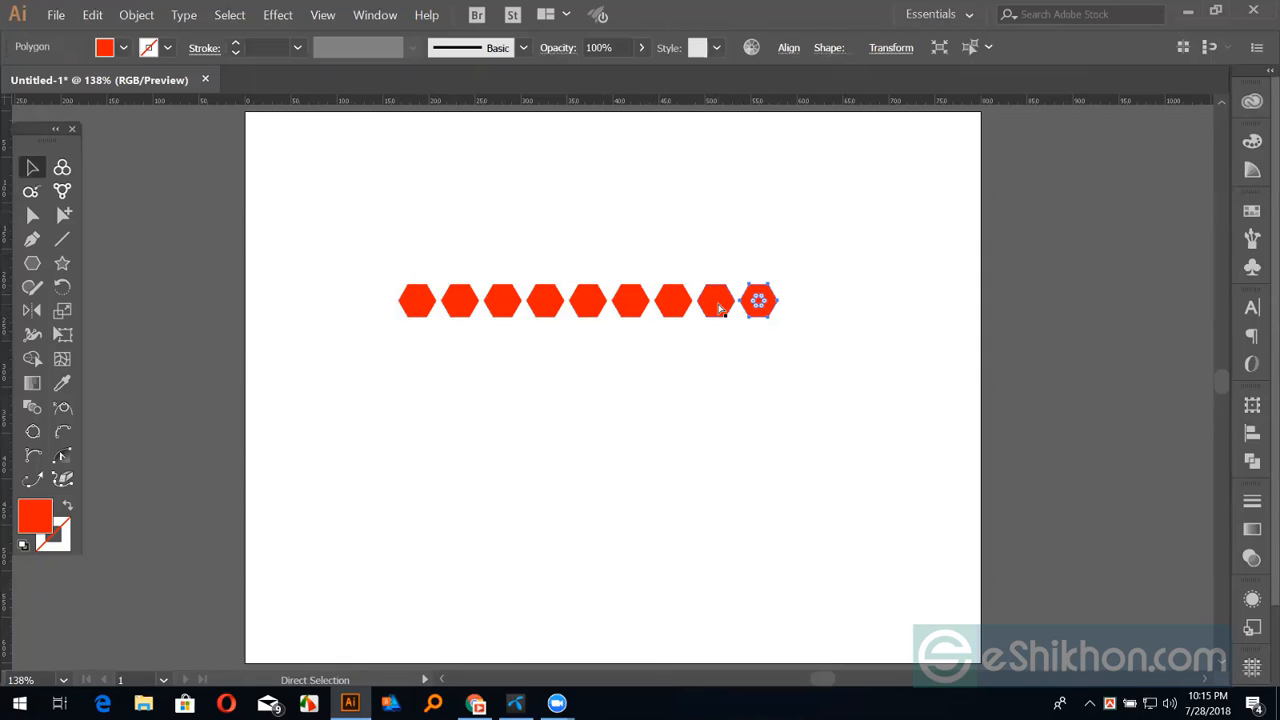
pyautogui.hotkey('ctrl', 'd')
pyautogui.press('v')
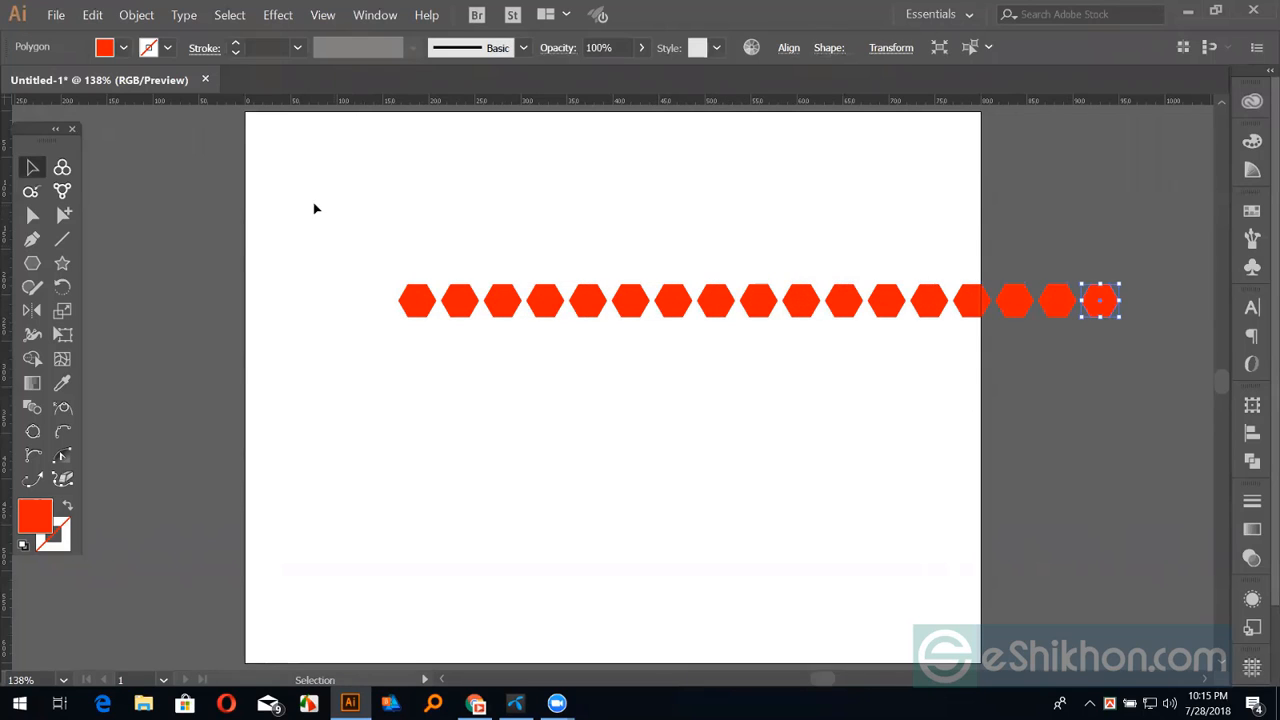
# Copy the whole hexagon row just below itself, offset about half a hexagon to the left
pyautogui.moveTo(324, 212); pyautogui.dragTo(1164, 385)
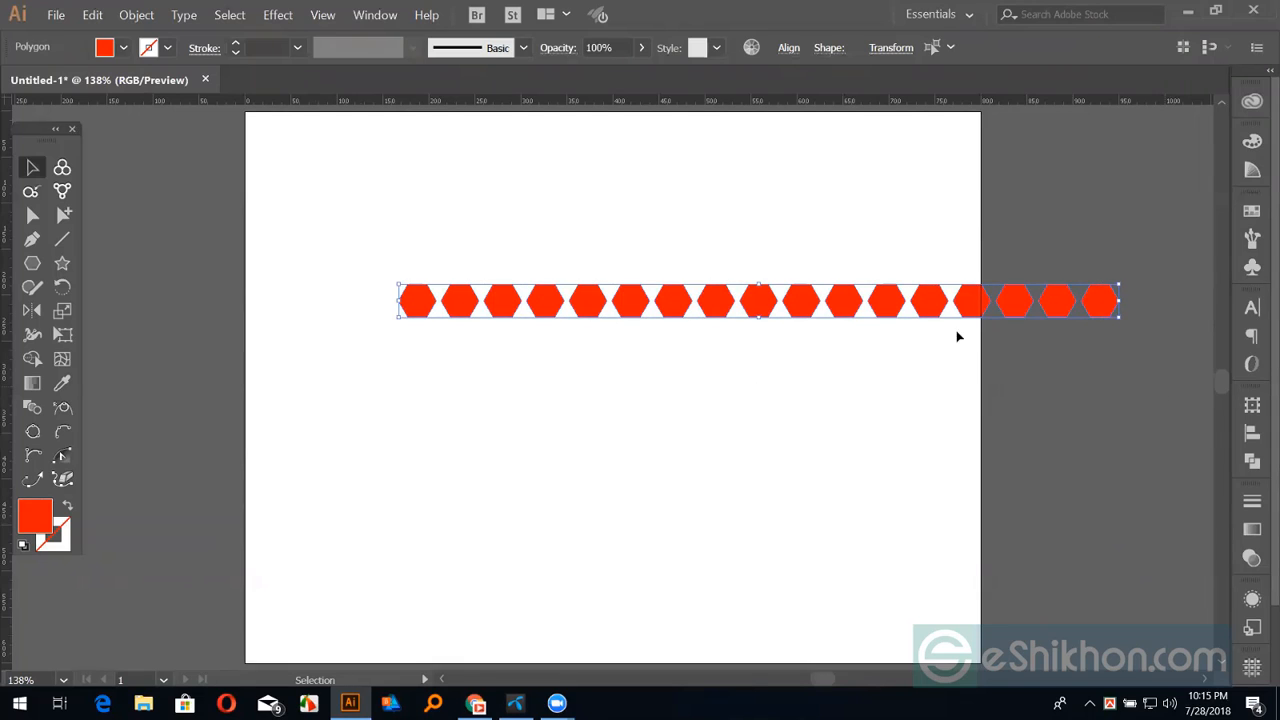
pyautogui.moveTo(898, 326)
pyautogui.mouseDown()
pyautogui.moveTo(897, 343)
pyautogui.moveTo(880, 343)
pyautogui.mouseUp()
pyautogui.click(326, 163)
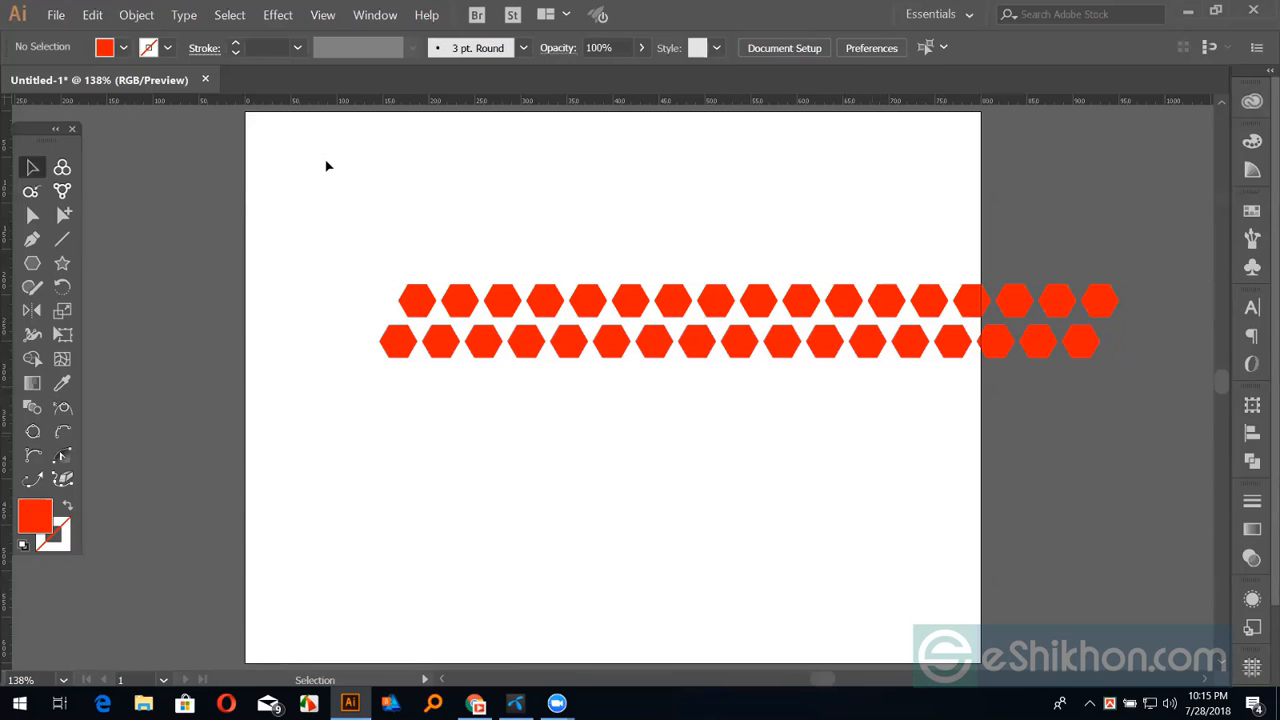
# Move both hexagon rows to the lower part of the artboard and scale them down proportionally to about half size
pyautogui.press('a')
pyautogui.moveTo(344, 180); pyautogui.dragTo(1137, 385)
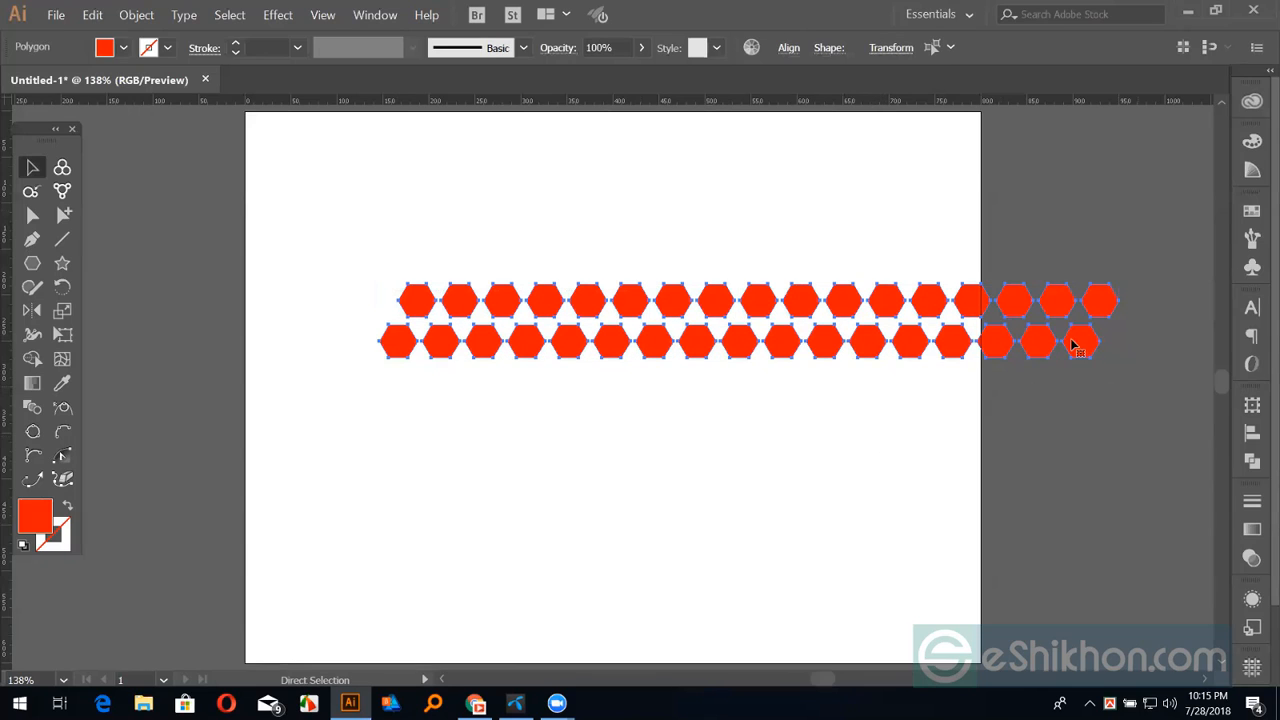
pyautogui.moveTo(1077, 341); pyautogui.dragTo(918, 494)
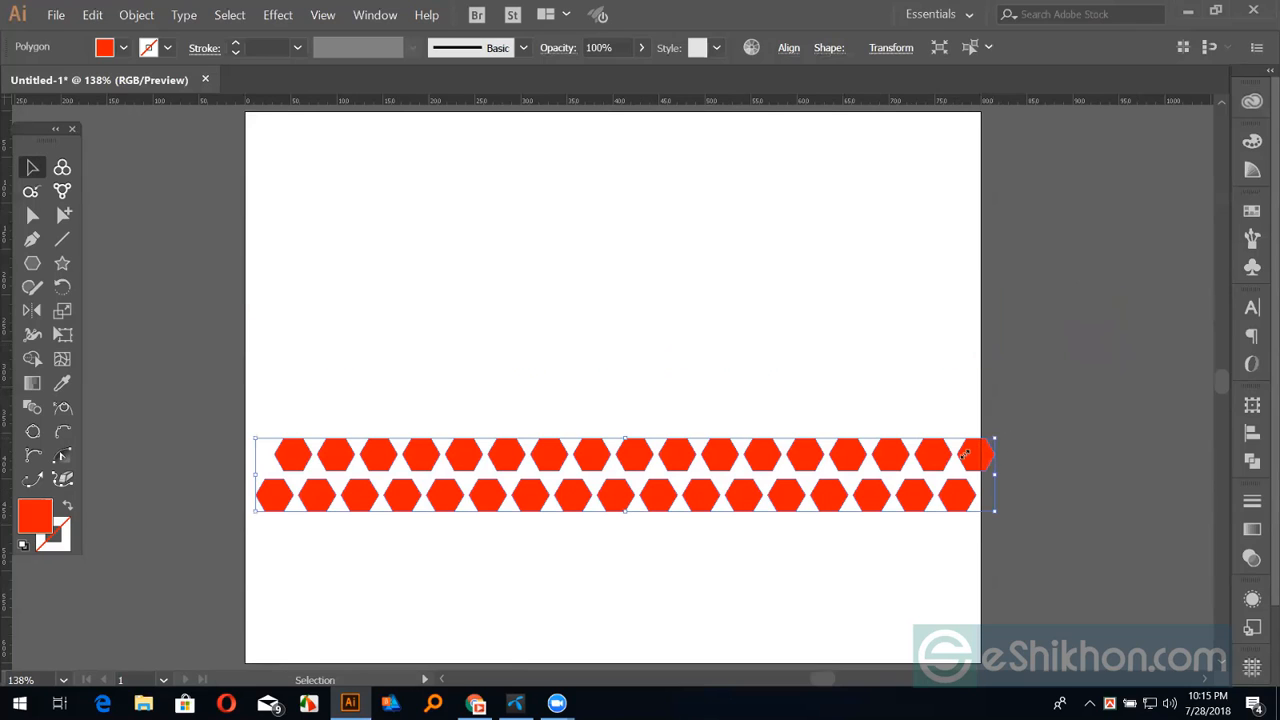
pyautogui.moveTo(994, 440); pyautogui.dragTo(956, 455)
pyautogui.moveTo(864, 382); pyautogui.dragTo(864, 382)
pyautogui.click(571, 349)
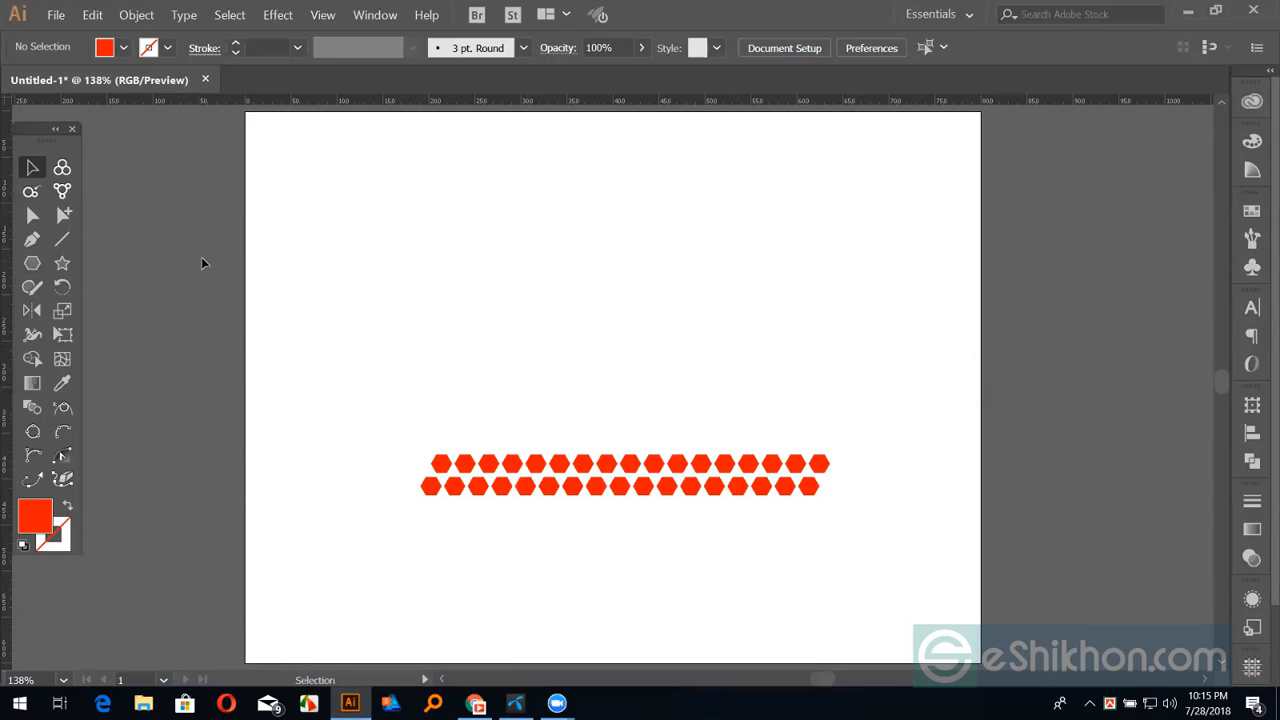
# Show the Default tools panel and move the custom tools panel aside so it does not overlap
pyautogui.click(375, 15)
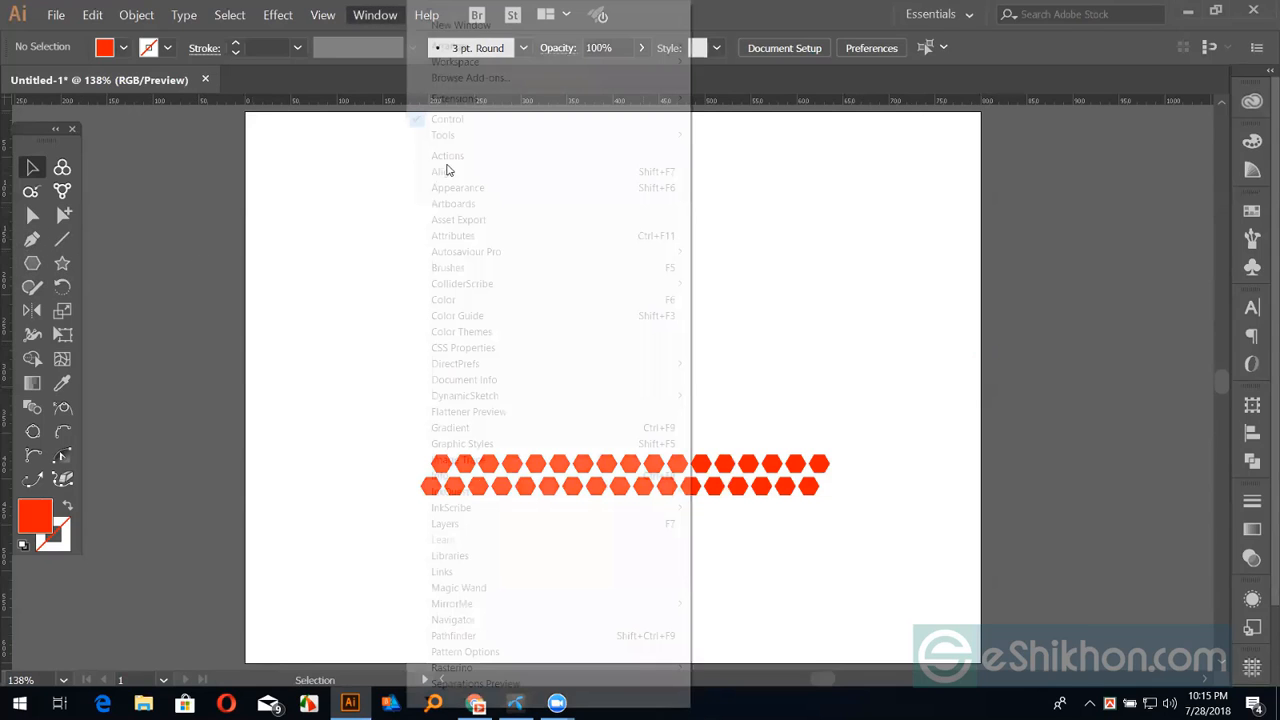
pyautogui.moveTo(486, 140)
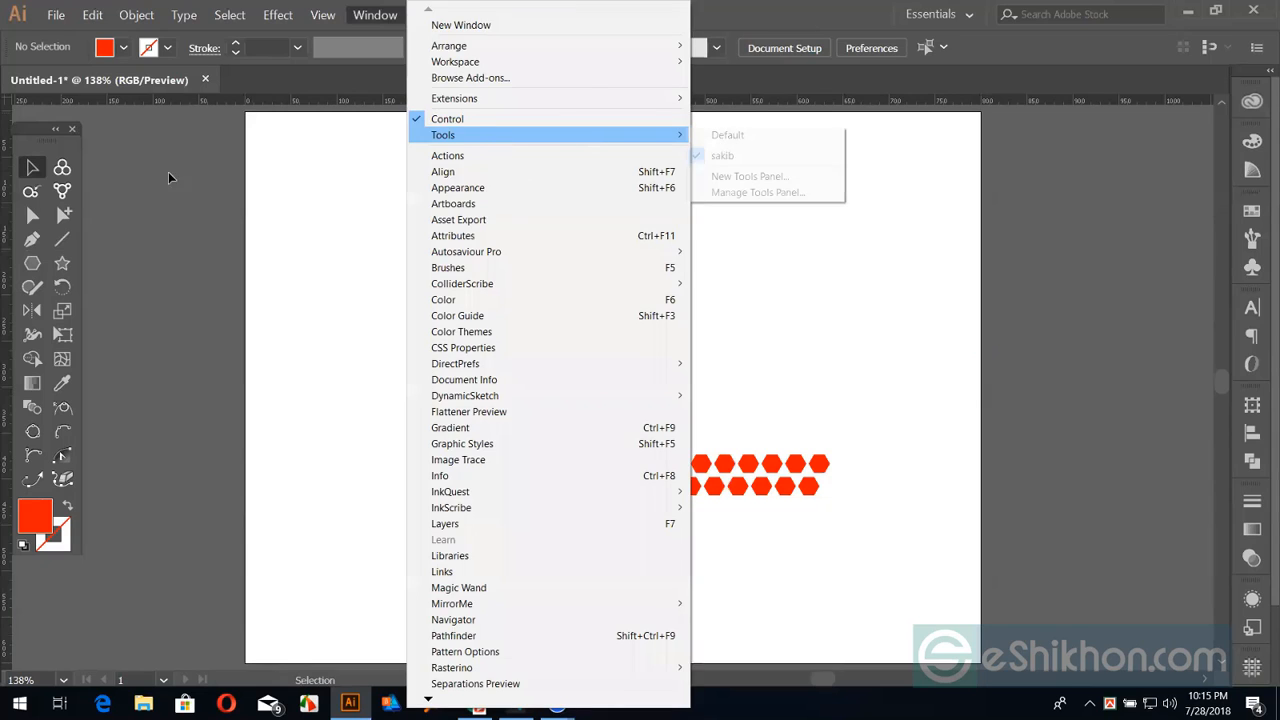
pyautogui.moveTo(26, 140); pyautogui.dragTo(133, 142)
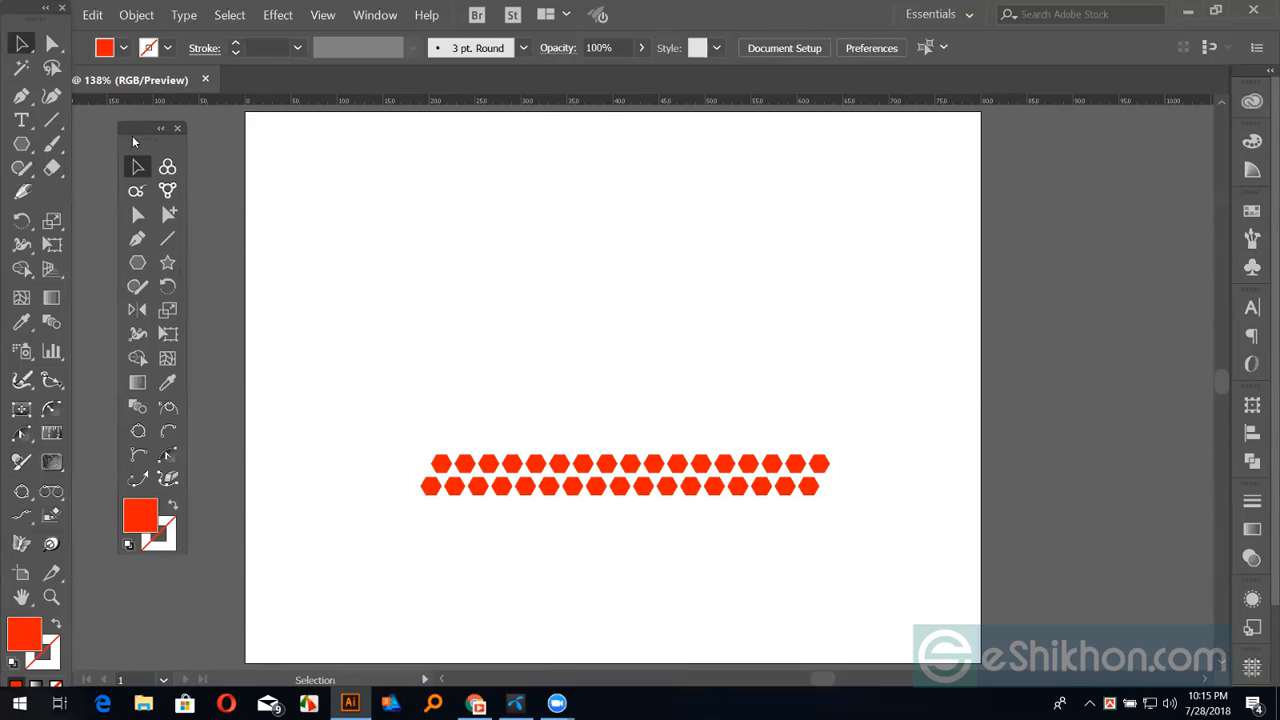
# Add a point text above the hexagon rows and replace the placeholder with the letter S
pyautogui.click(21, 119)
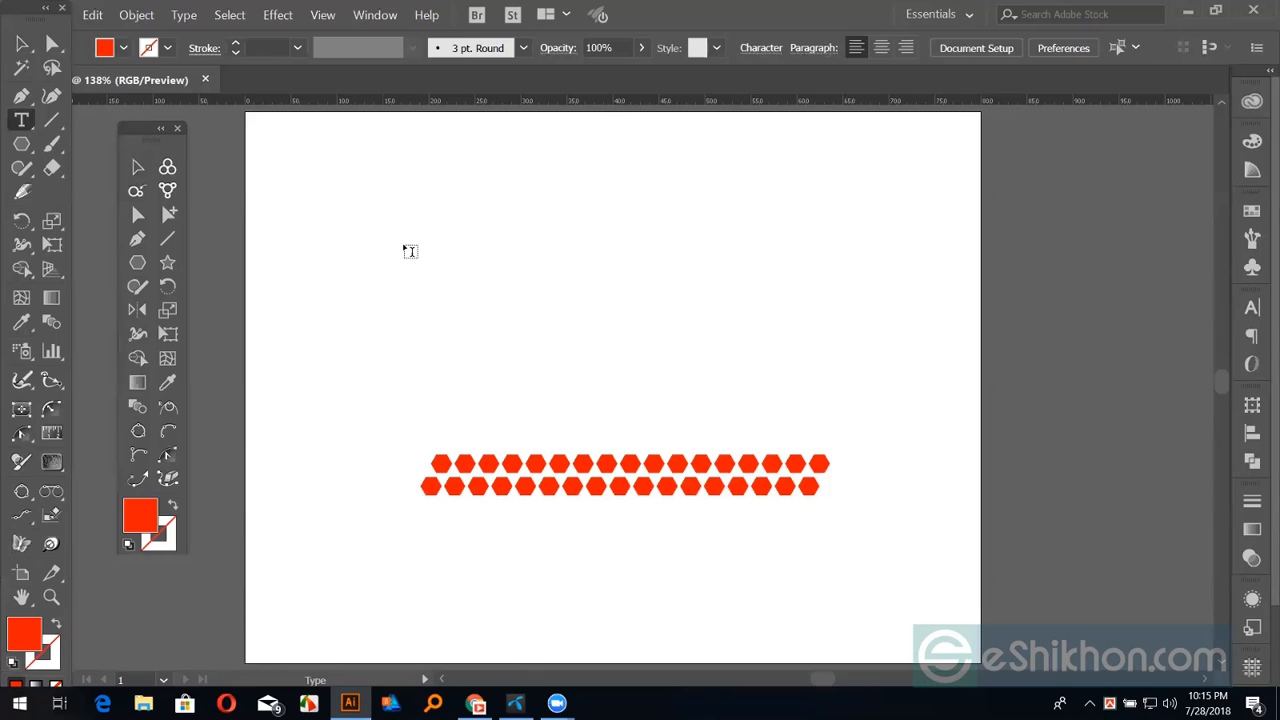
pyautogui.click(405, 247)
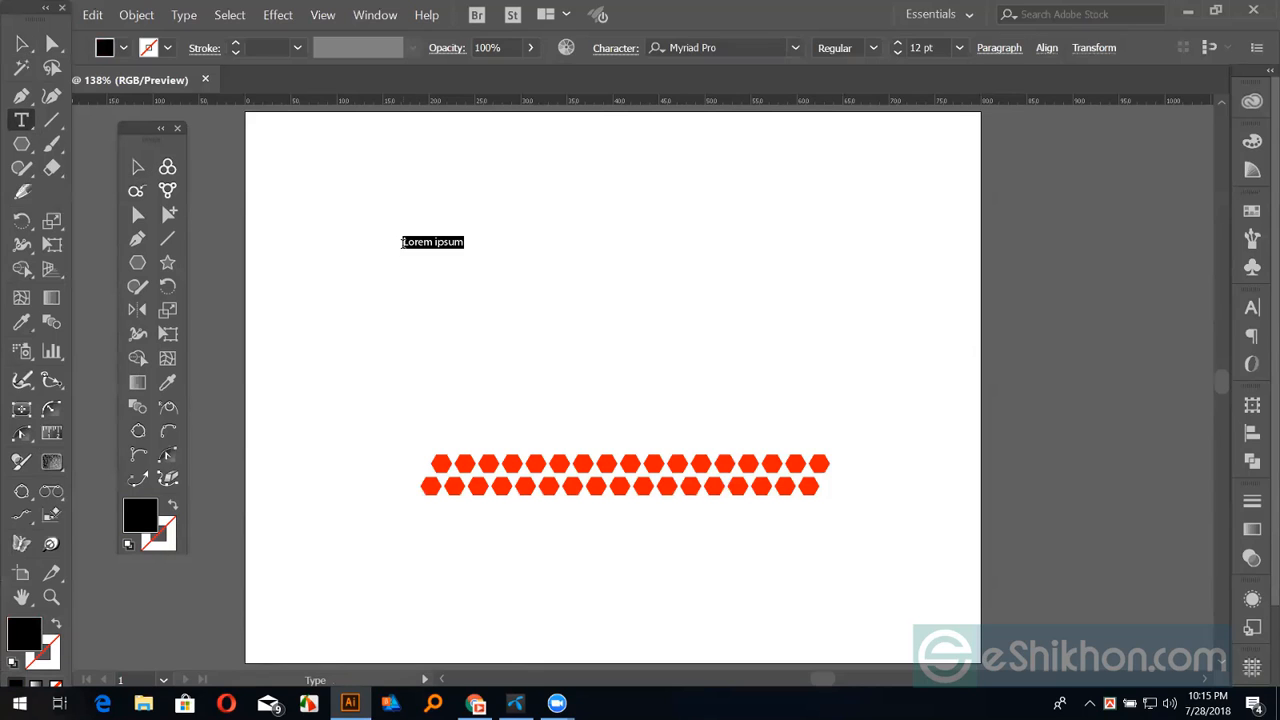
pyautogui.press('BackSpace')
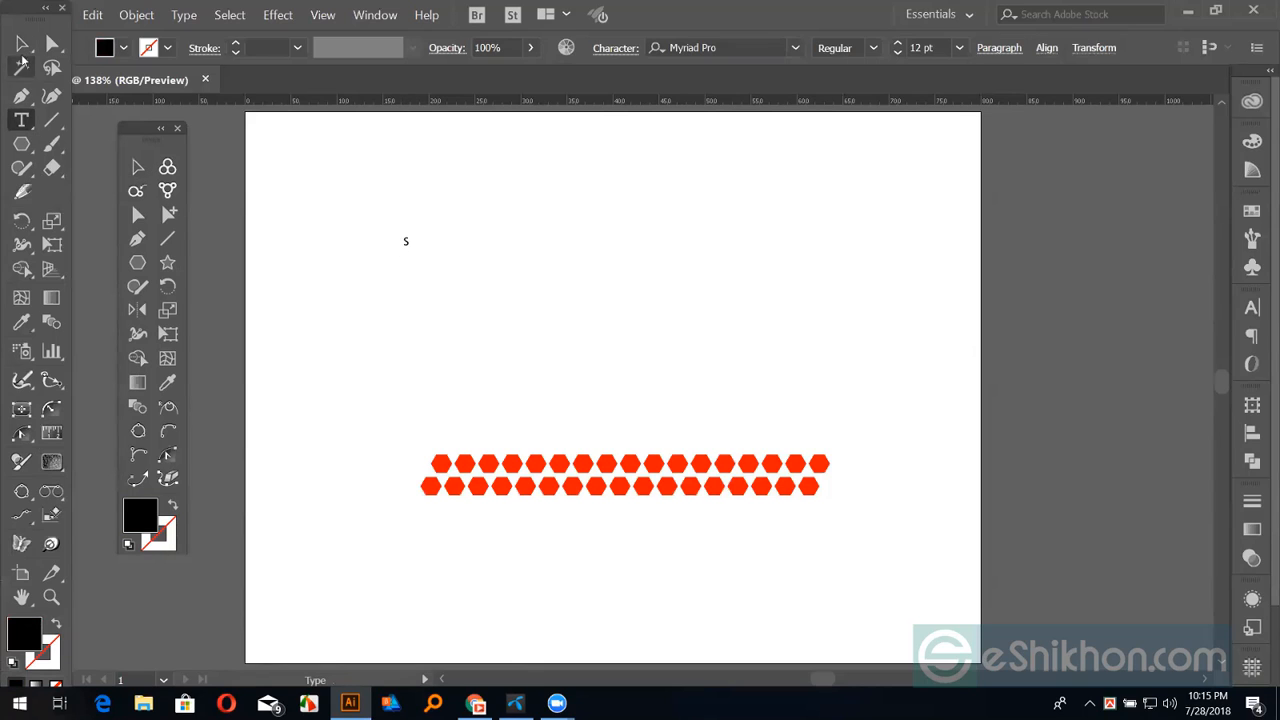
# Enlarge the letter S proportionally above the hexagon rows and convert it to outlines
pyautogui.press('Escape')
pyautogui.moveTo(412, 248); pyautogui.dragTo(476, 395)
pyautogui.moveTo(452, 285); pyautogui.dragTo(472, 330)
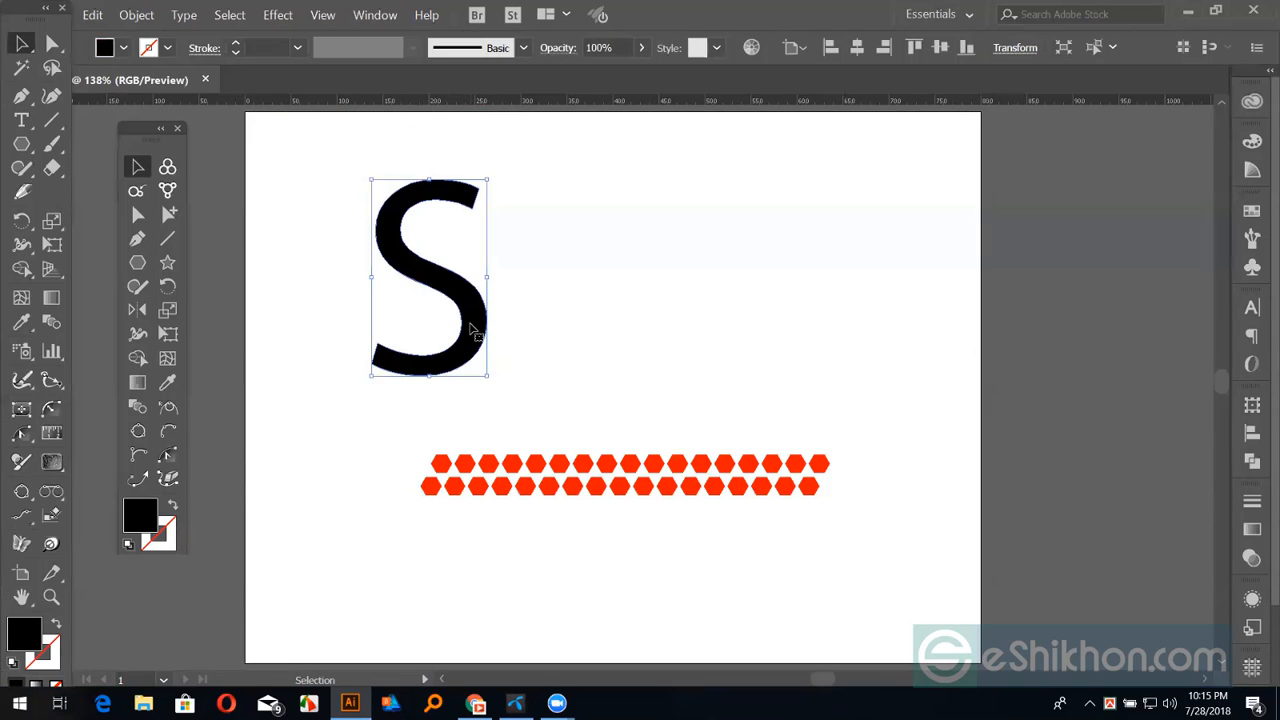
# Ungroup the outlined letter S and release its compound path
pyautogui.rightClick(471, 328)
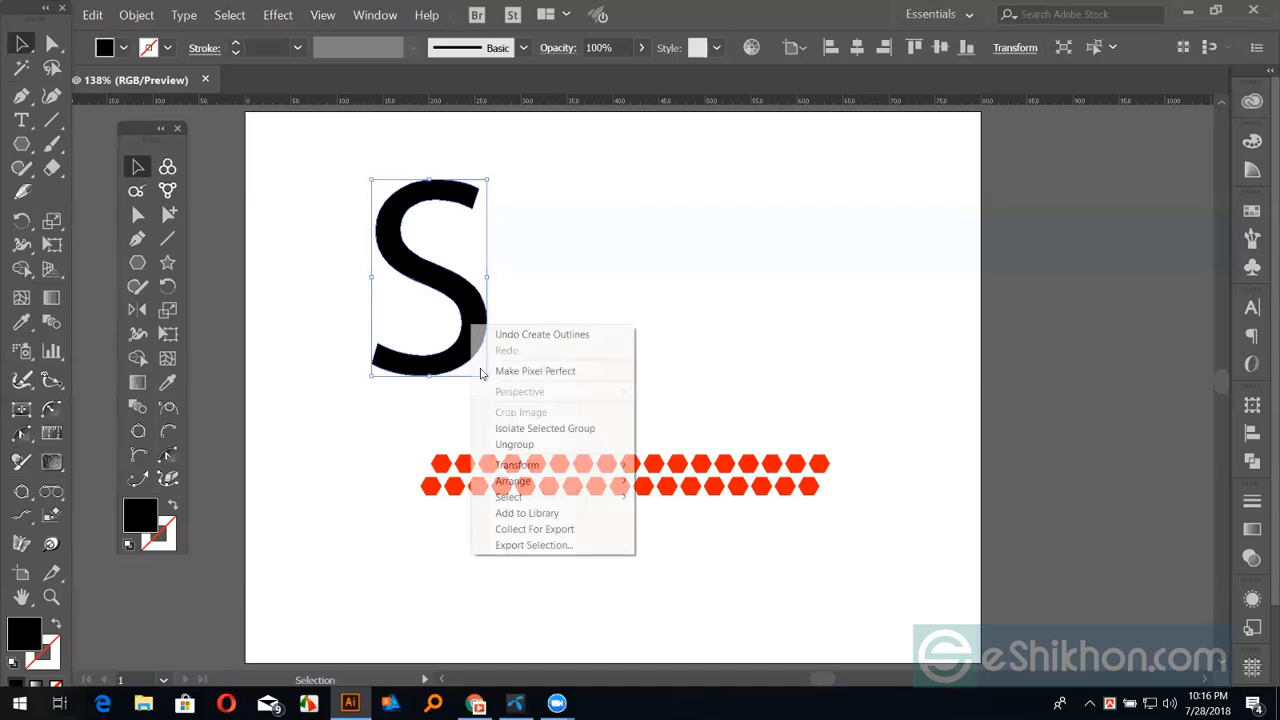
pyautogui.click(515, 445)
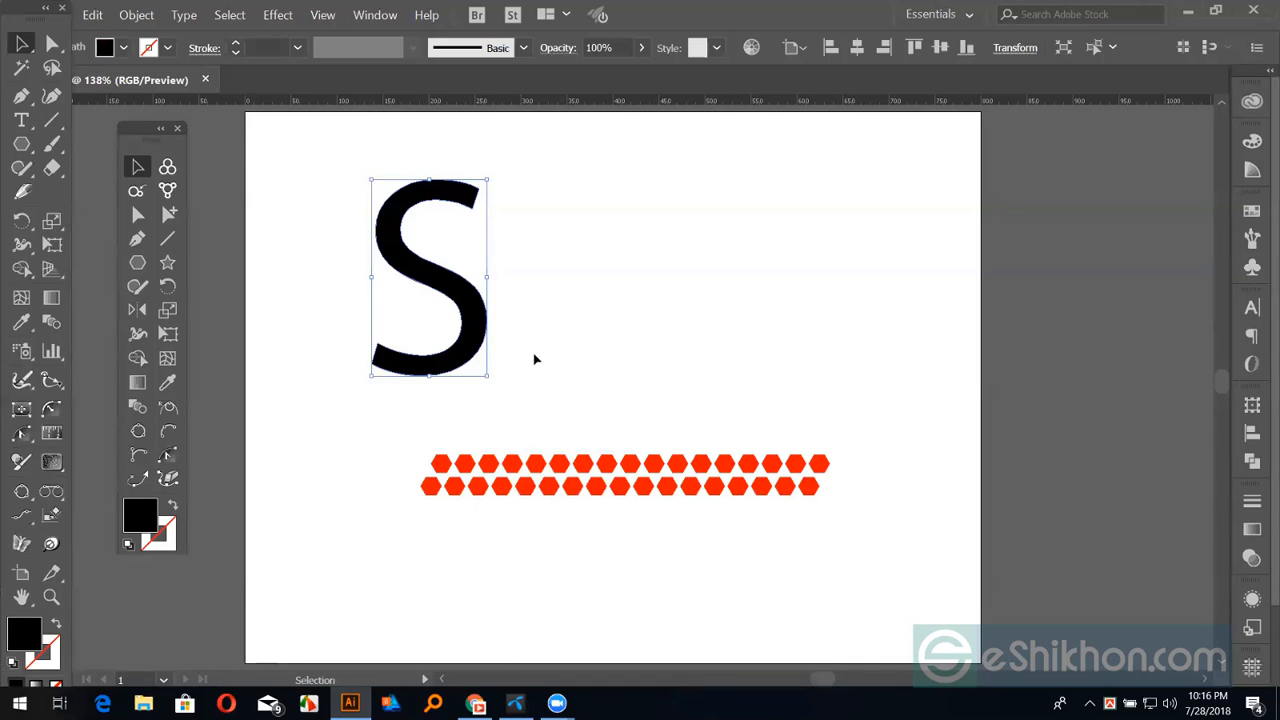
pyautogui.rightClick(476, 331)
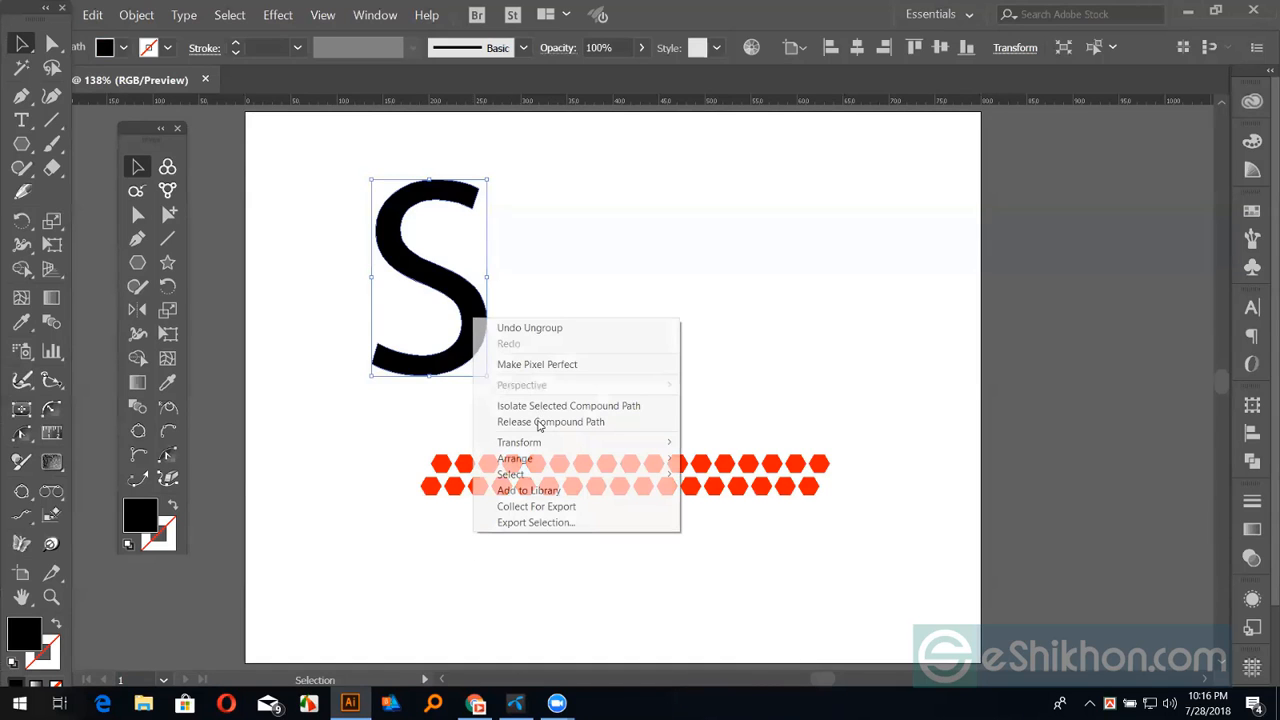
pyautogui.moveTo(467, 322); pyautogui.dragTo(726, 307)
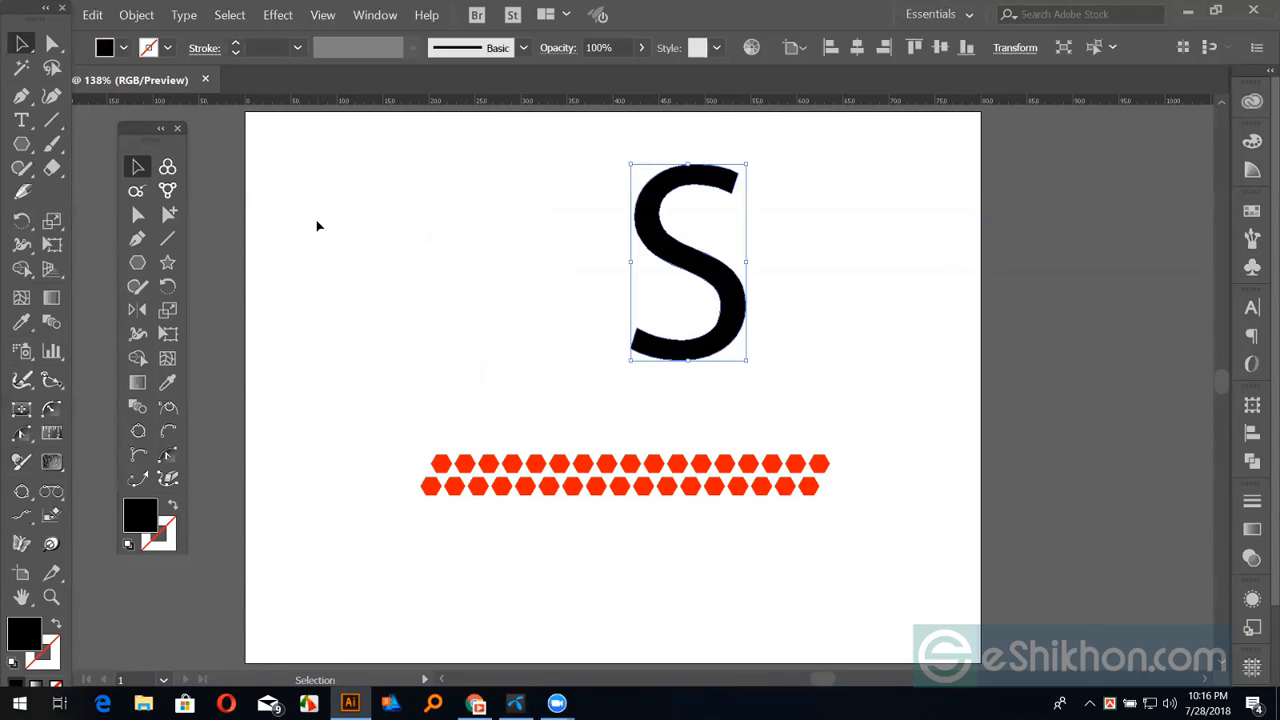
pyautogui.moveTo(321, 224); pyautogui.dragTo(588, 351)
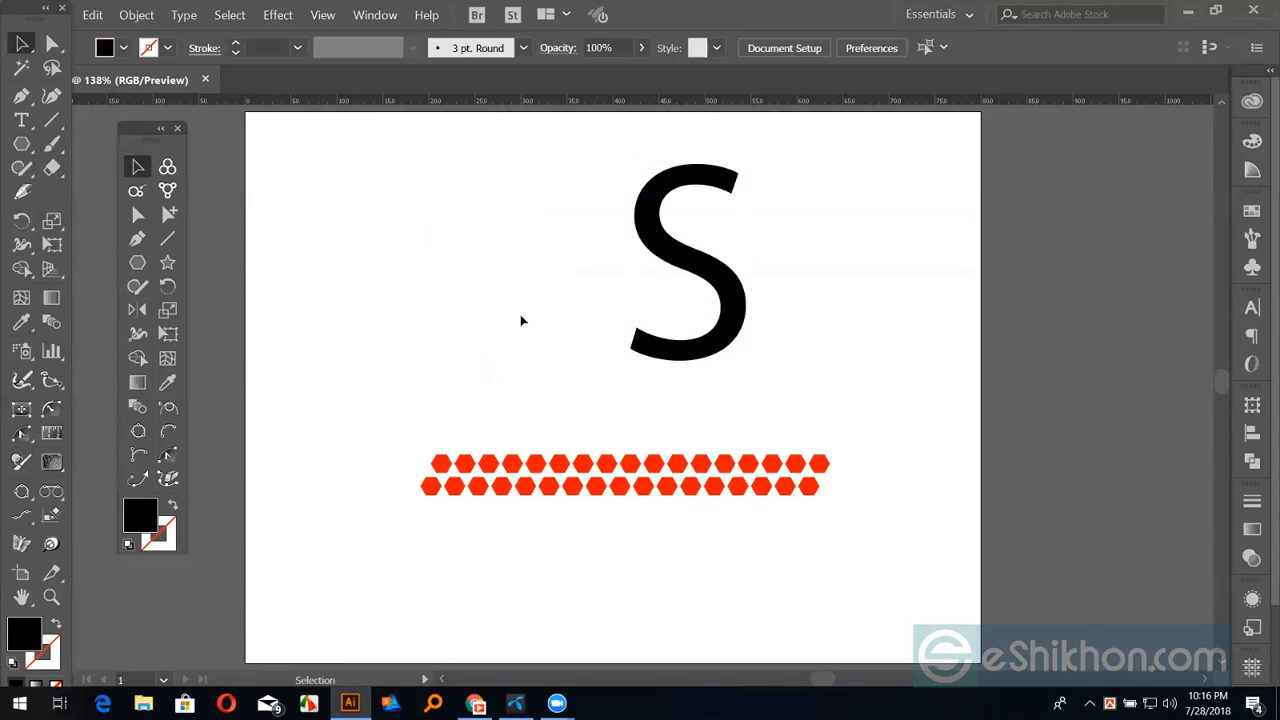
pyautogui.hotkey('ctrl', 'z')
# Swap the S's fill and stroke to leave a 1 pt black outline, and delete the short segments closing both ends
pyautogui.hotkey('shift', 'x')
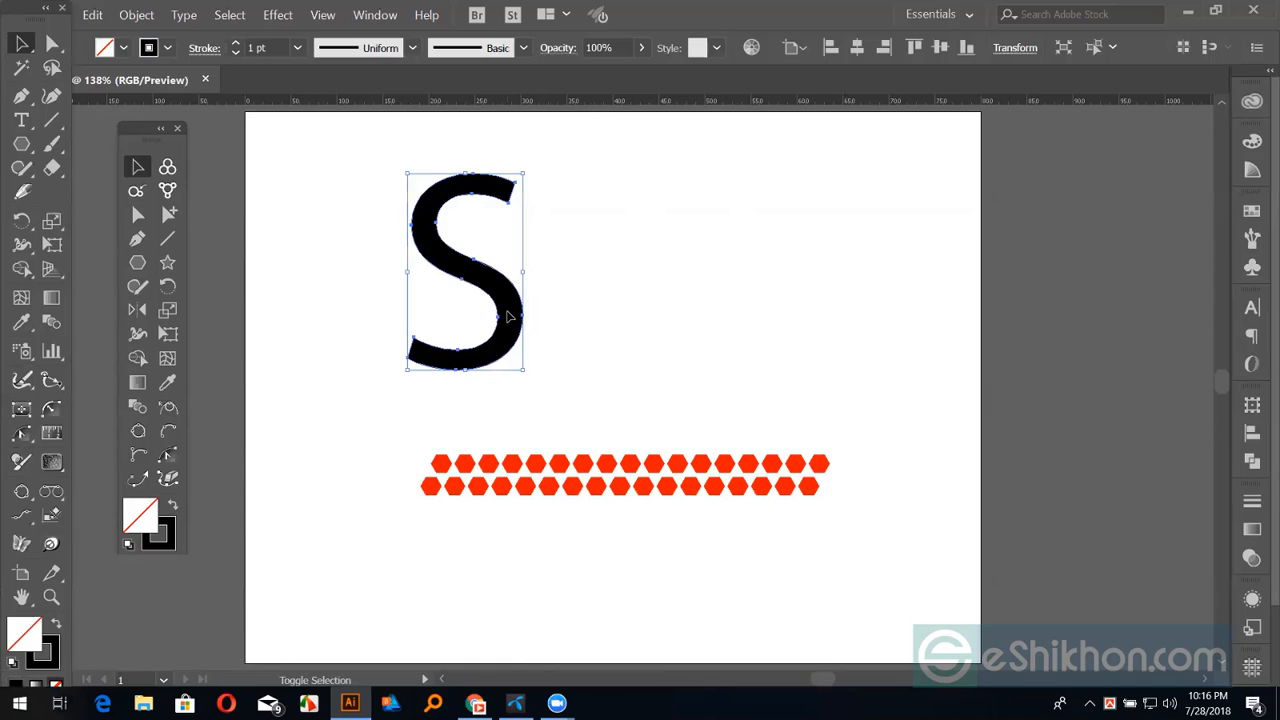
pyautogui.click(638, 300)
pyautogui.press('a')
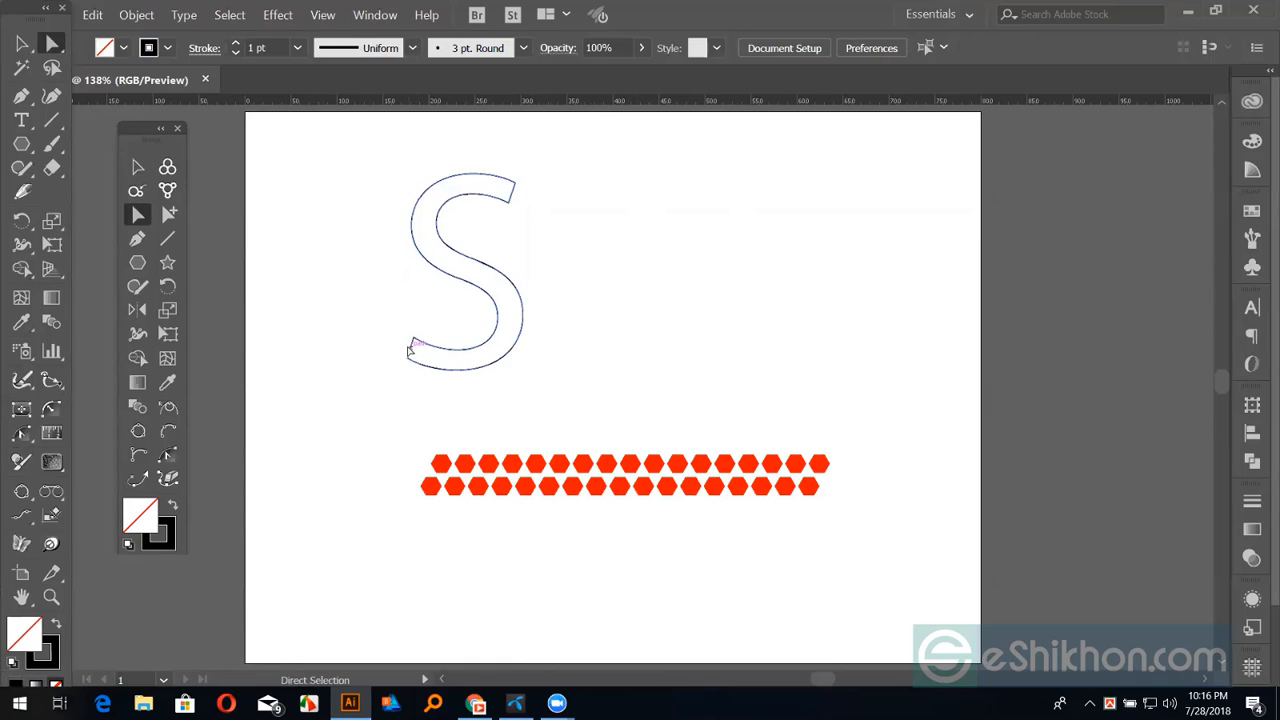
pyautogui.click(412, 350)
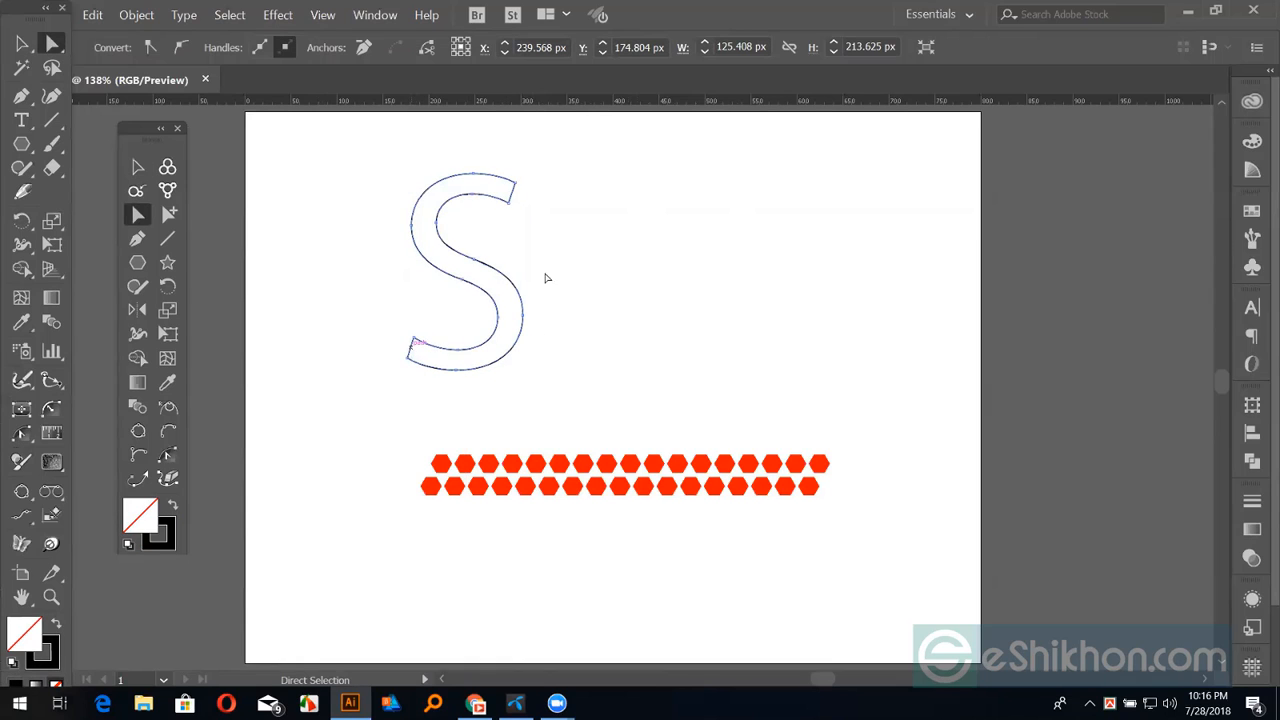
pyautogui.press('Delete')
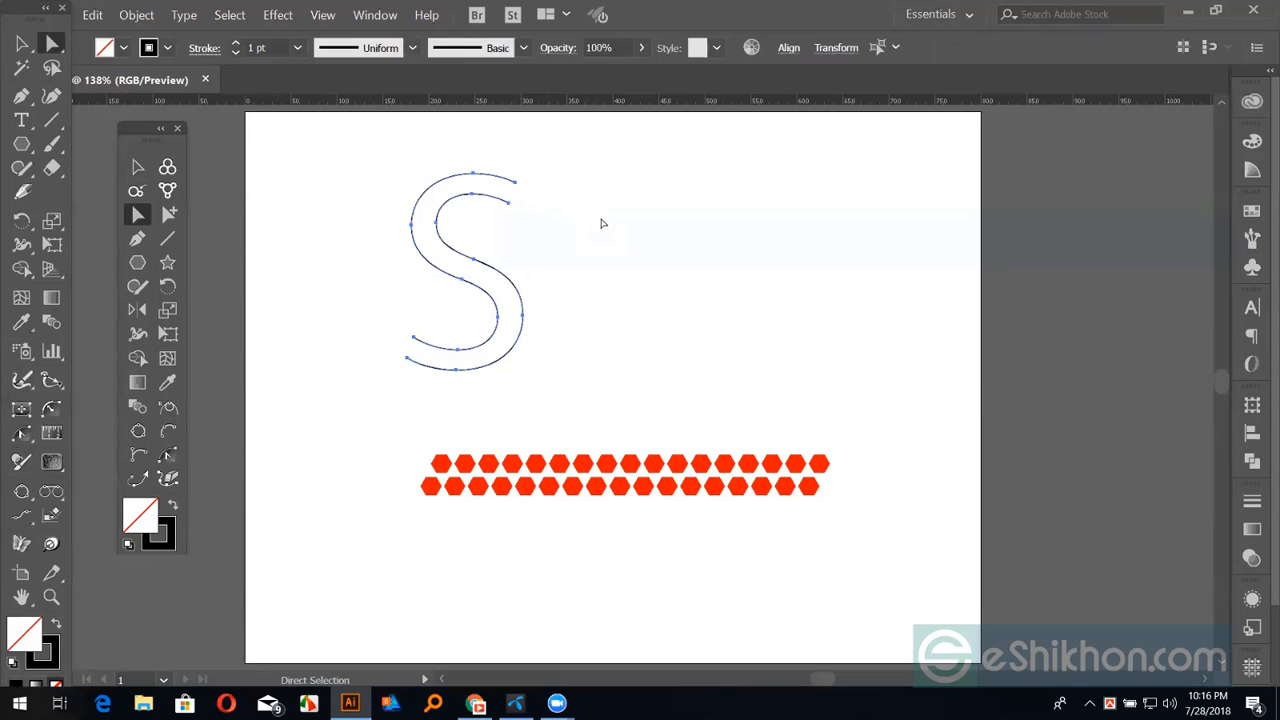
# Blend the two open S curves to generate an intermediate curve midway between them
pyautogui.click(21, 43)
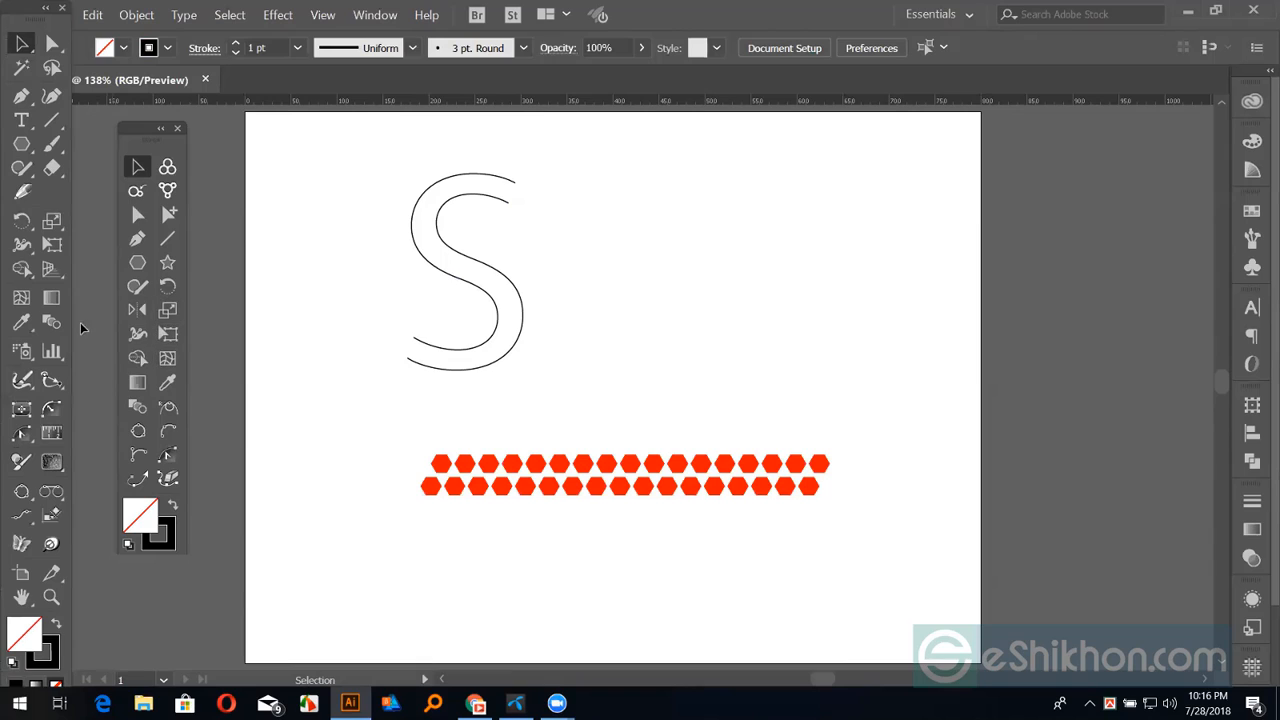
pyautogui.click(50, 320)
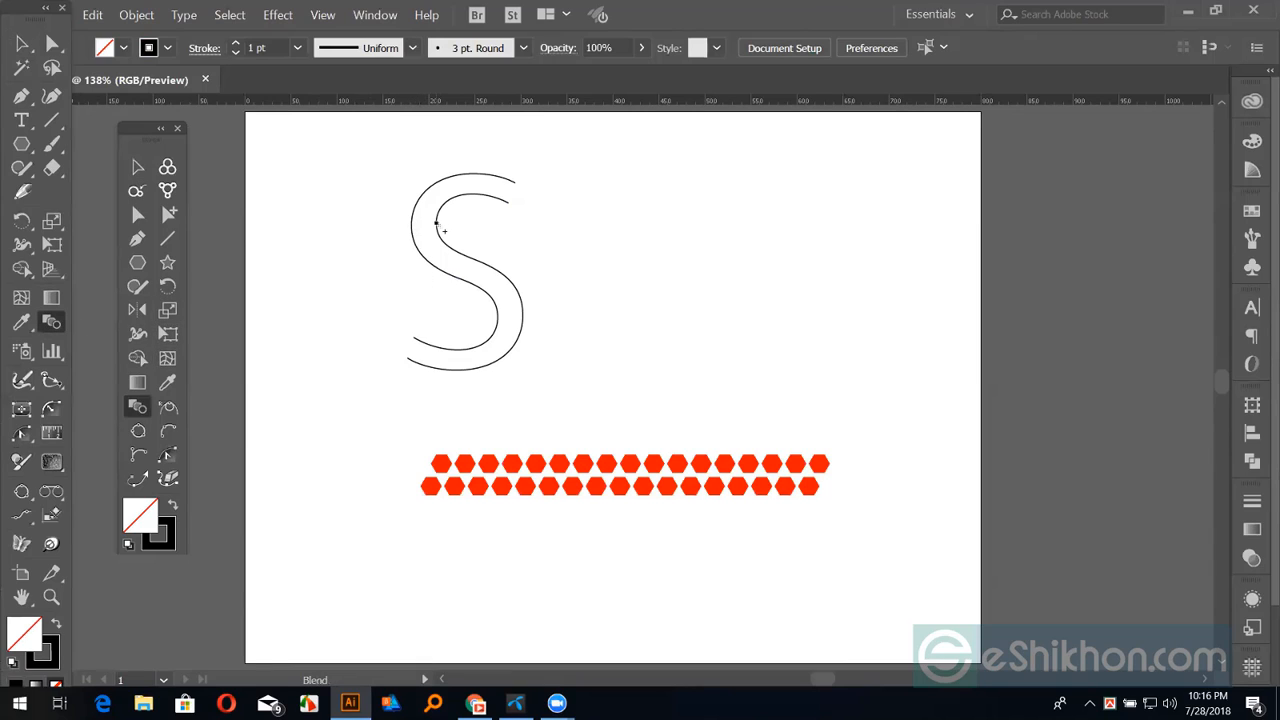
pyautogui.click(437, 224)
pyautogui.click(22, 45)
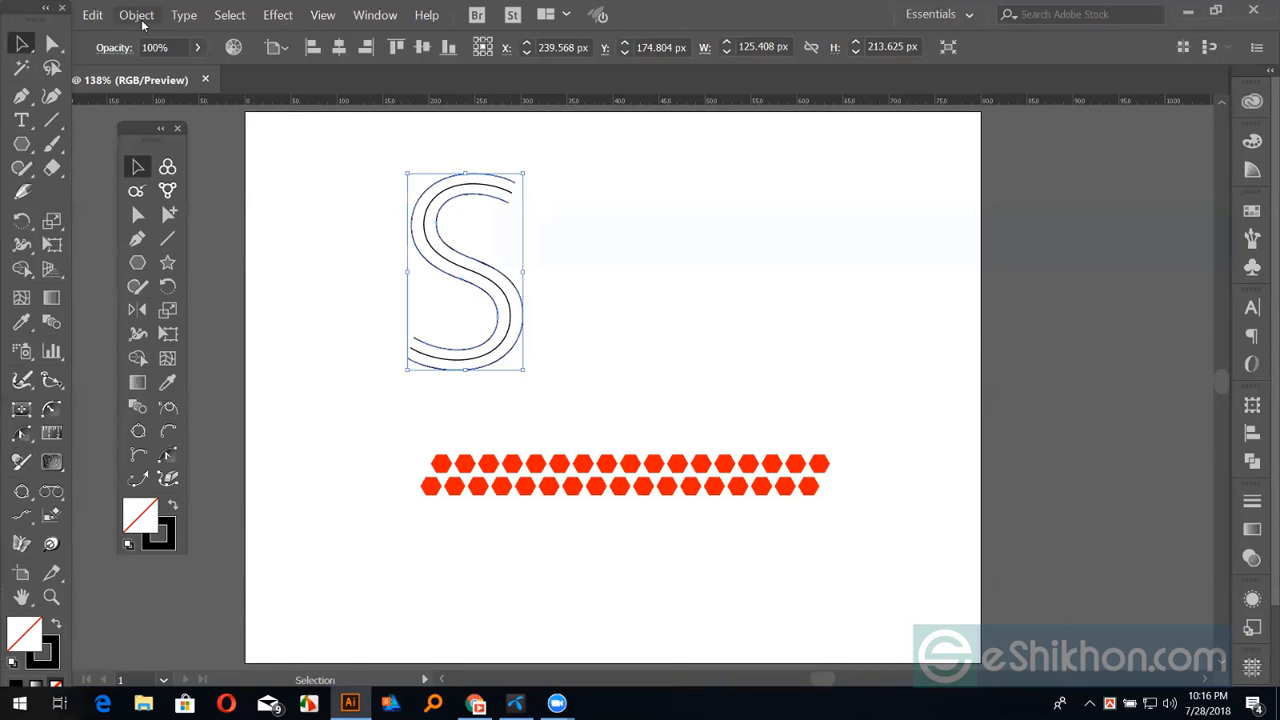
# Expand and ungroup the S blend, and delete the two outer curves
pyautogui.click(136, 14)
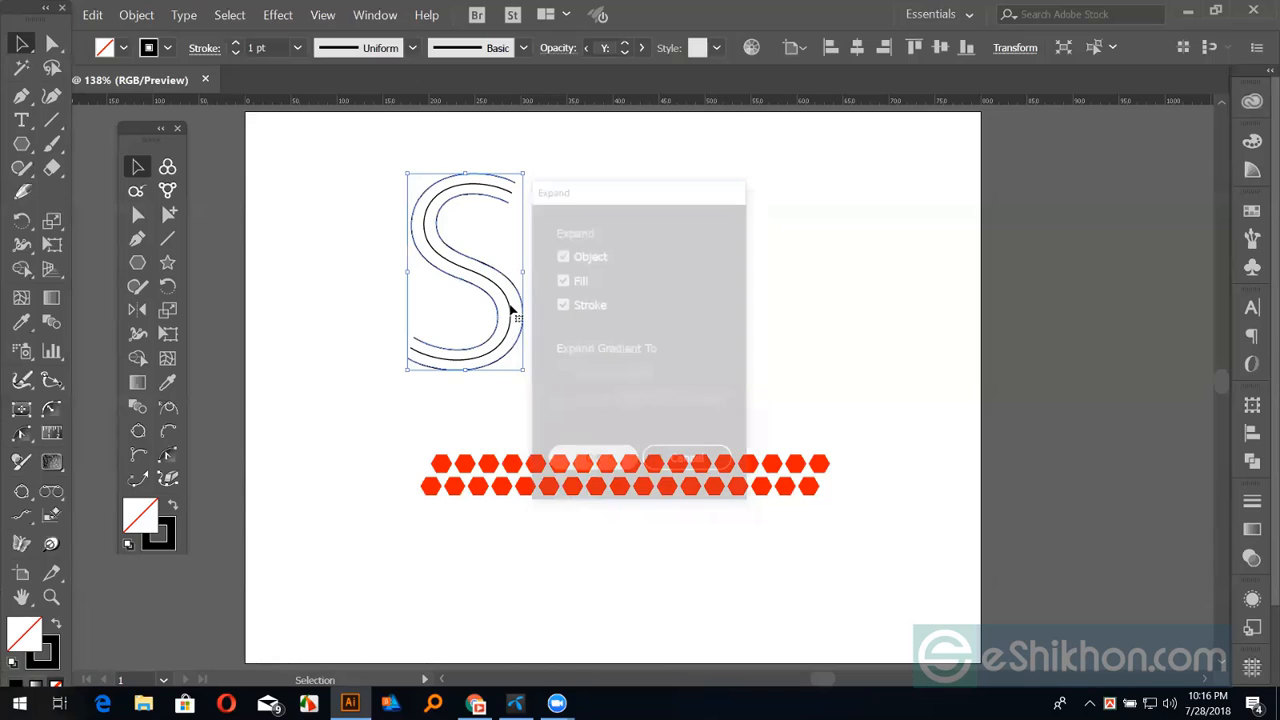
pyautogui.press('Return')
pyautogui.rightClick(516, 304)
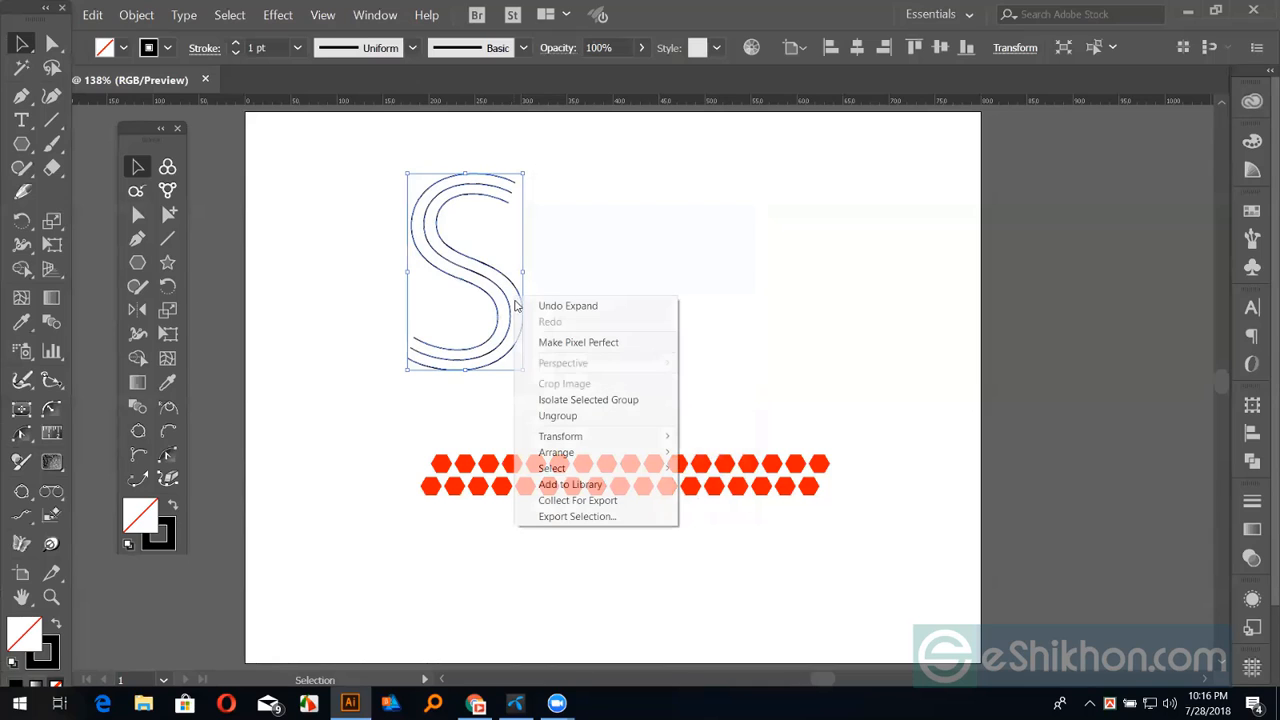
pyautogui.click(551, 416)
pyautogui.click(620, 329)
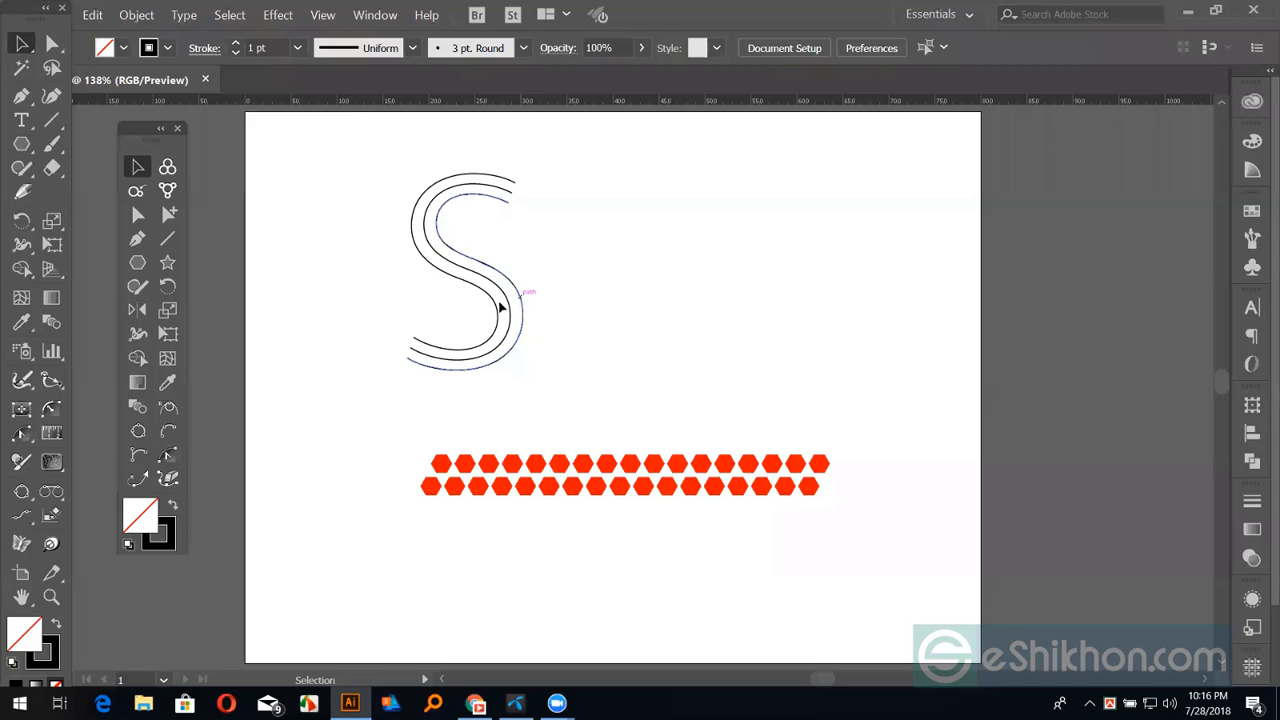
# Create a new Art Brush from the two hexagon rows with the default brush options
pyautogui.click(597, 485)
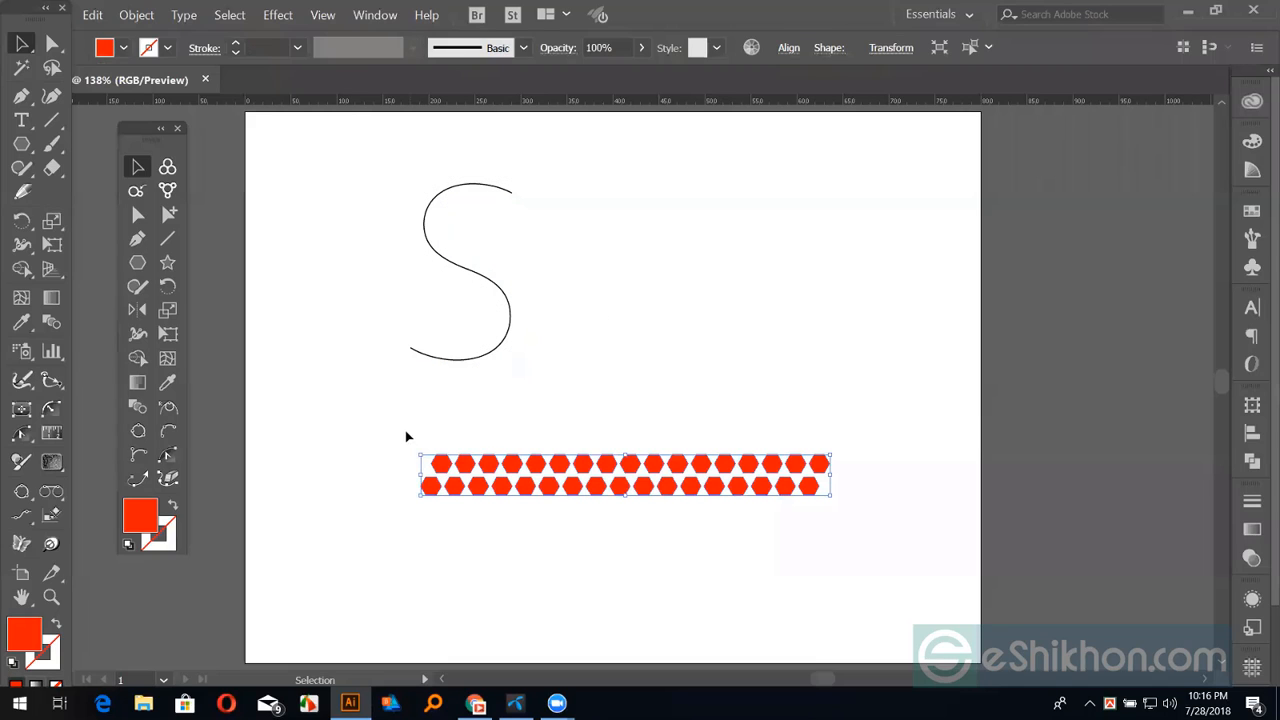
pyautogui.click(1252, 238)
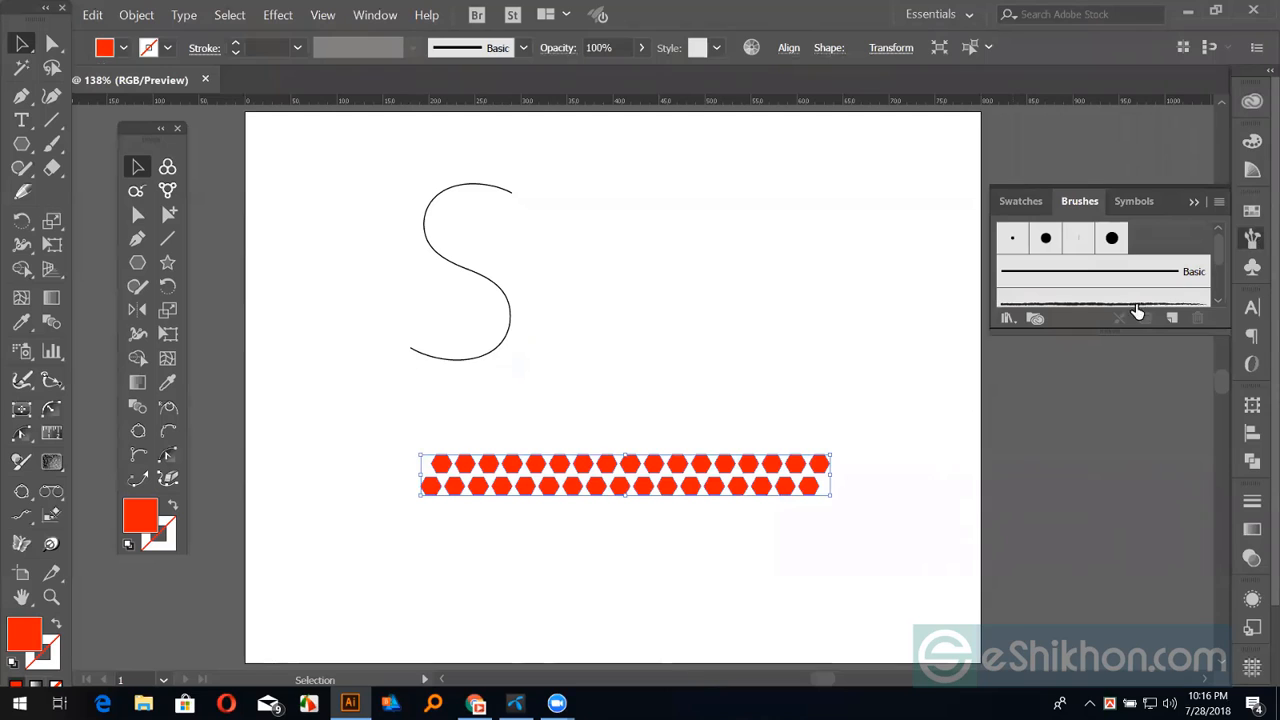
pyautogui.click(1173, 318)
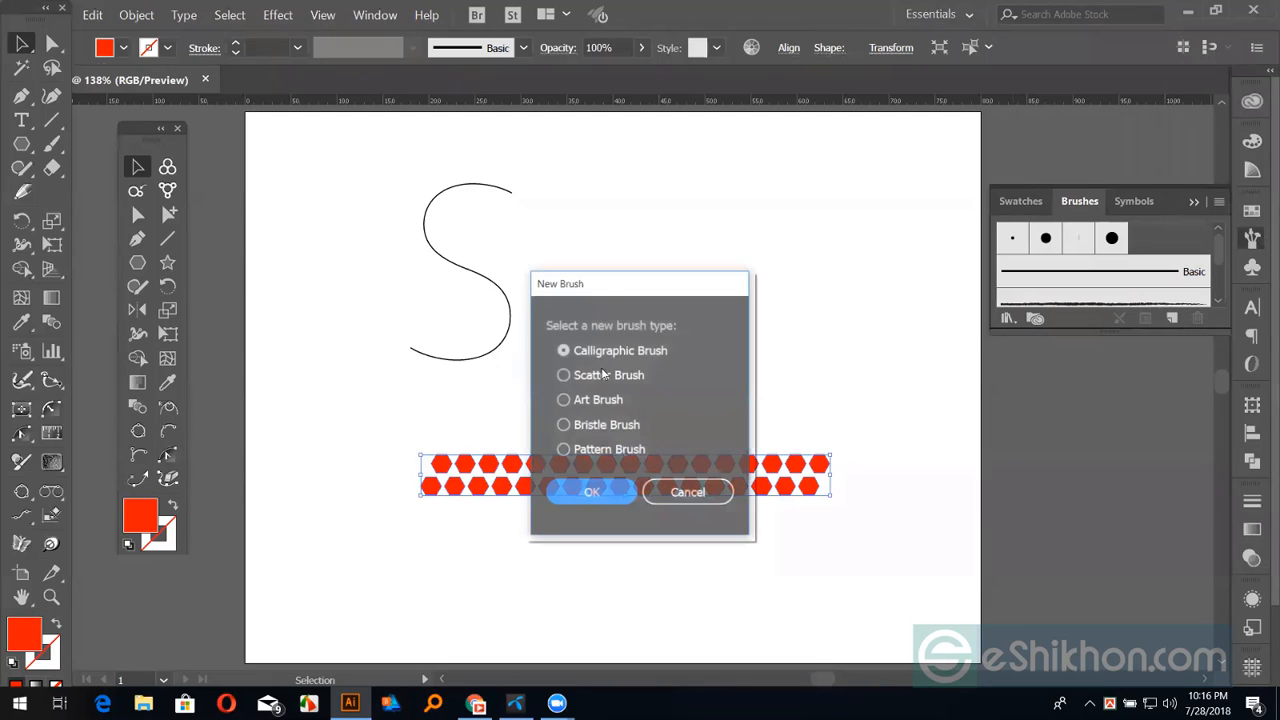
pyautogui.moveTo(603, 288); pyautogui.dragTo(758, 183)
pyautogui.click(740, 291)
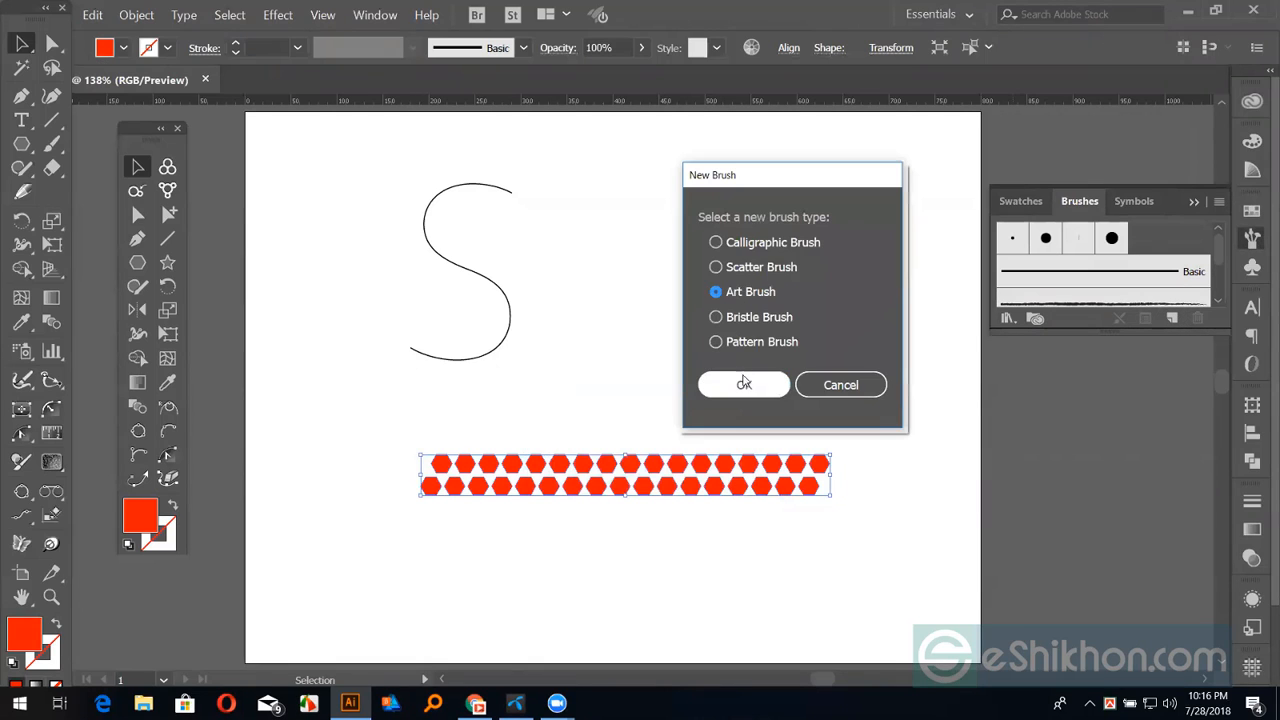
pyautogui.click(743, 383)
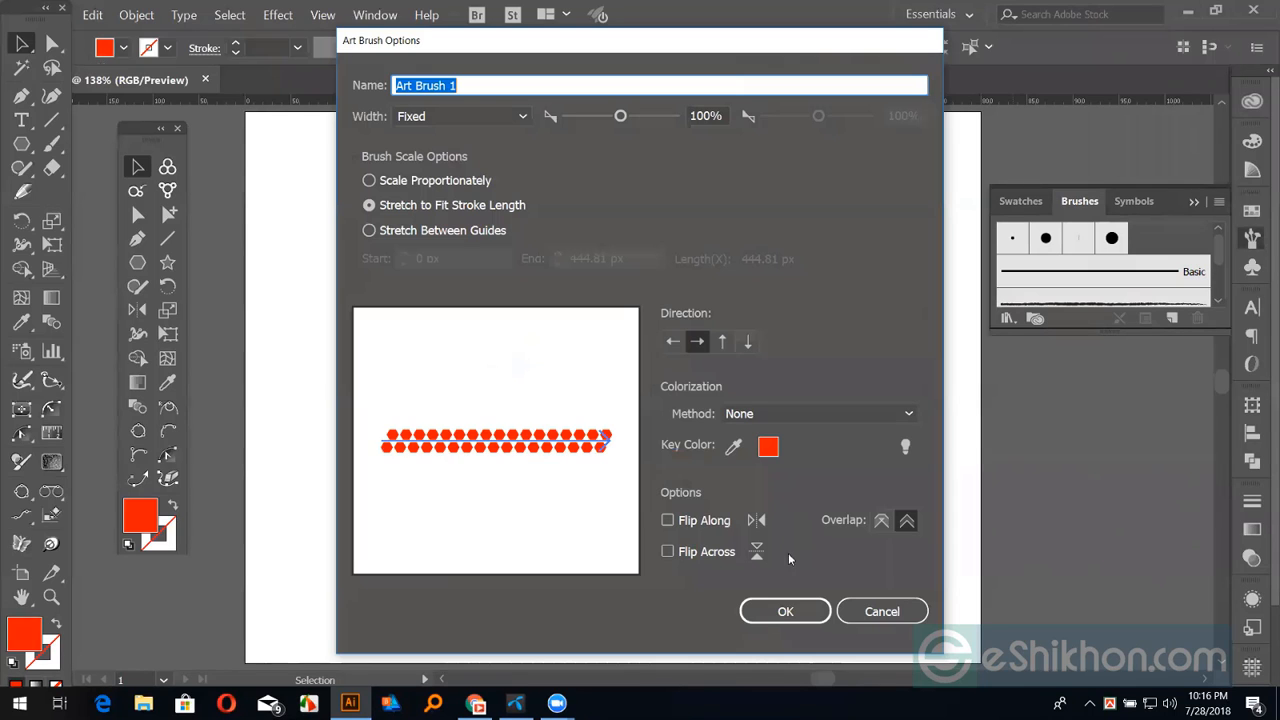
pyautogui.press('Return')
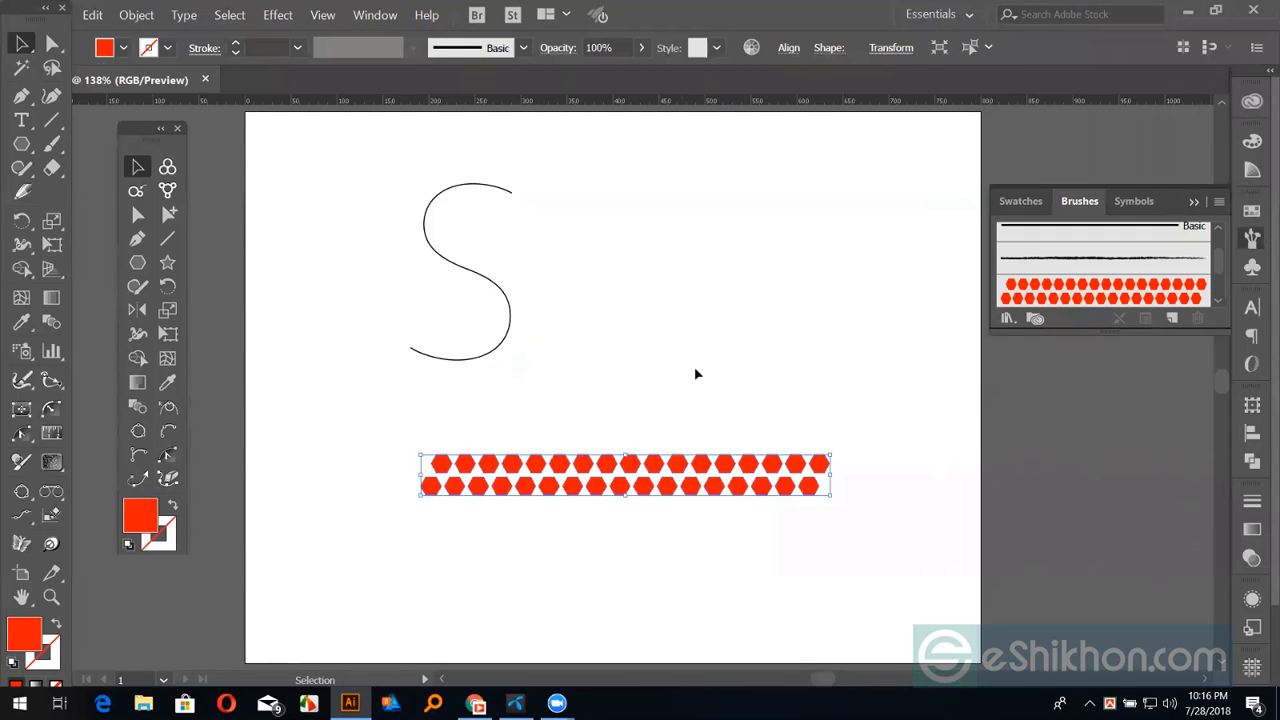
# Save the document's brushes as a brush library file named Untitled-1.ai in the default Brushes folder
pyautogui.click(1219, 203)
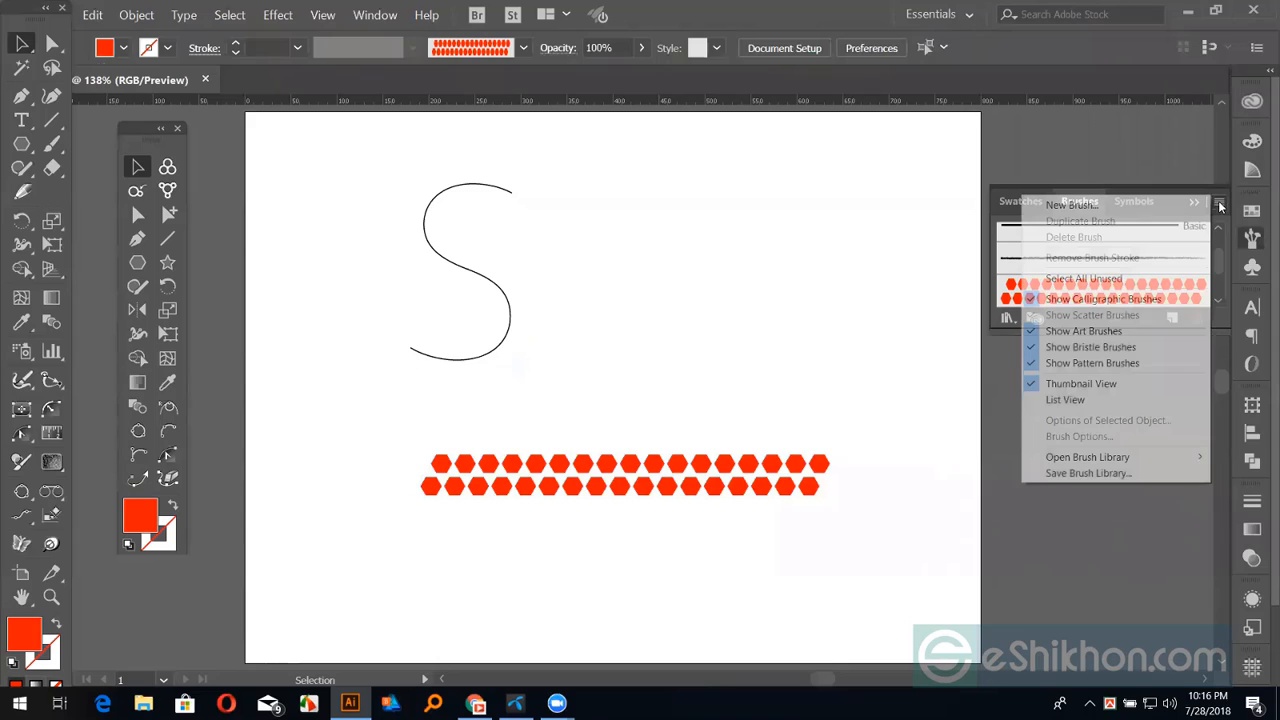
pyautogui.click(1124, 473)
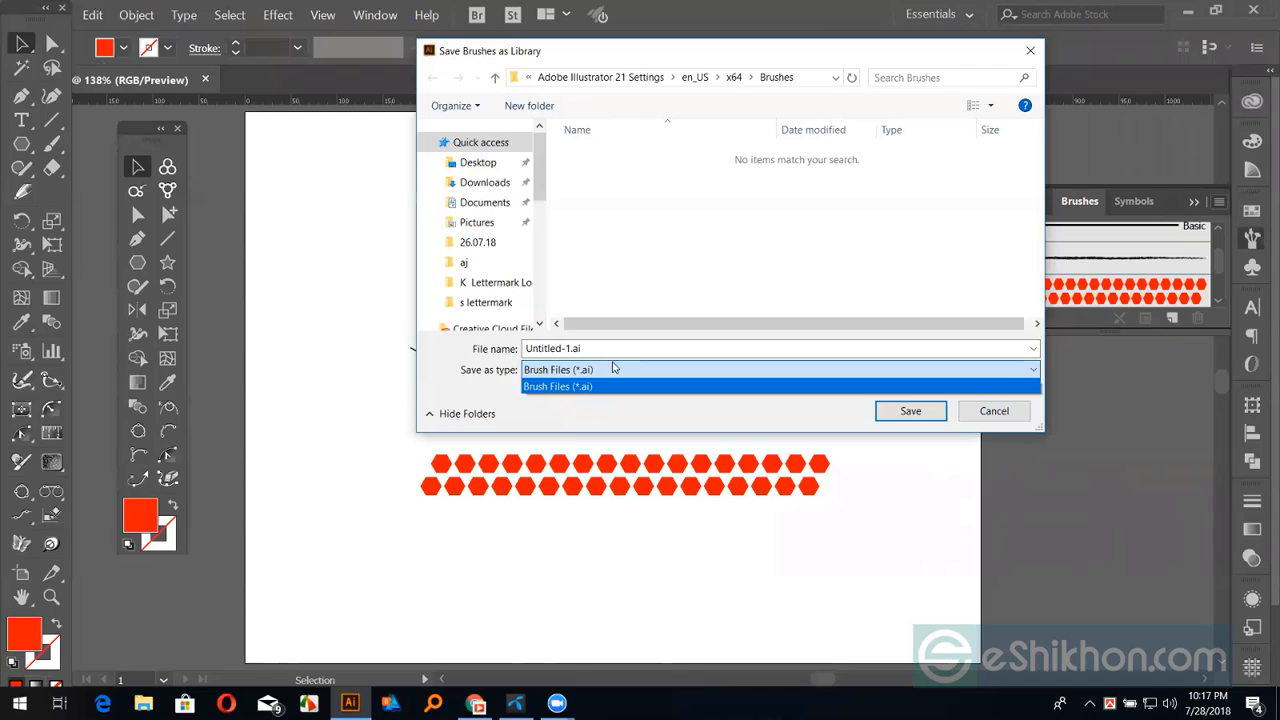
pyautogui.click(648, 374)
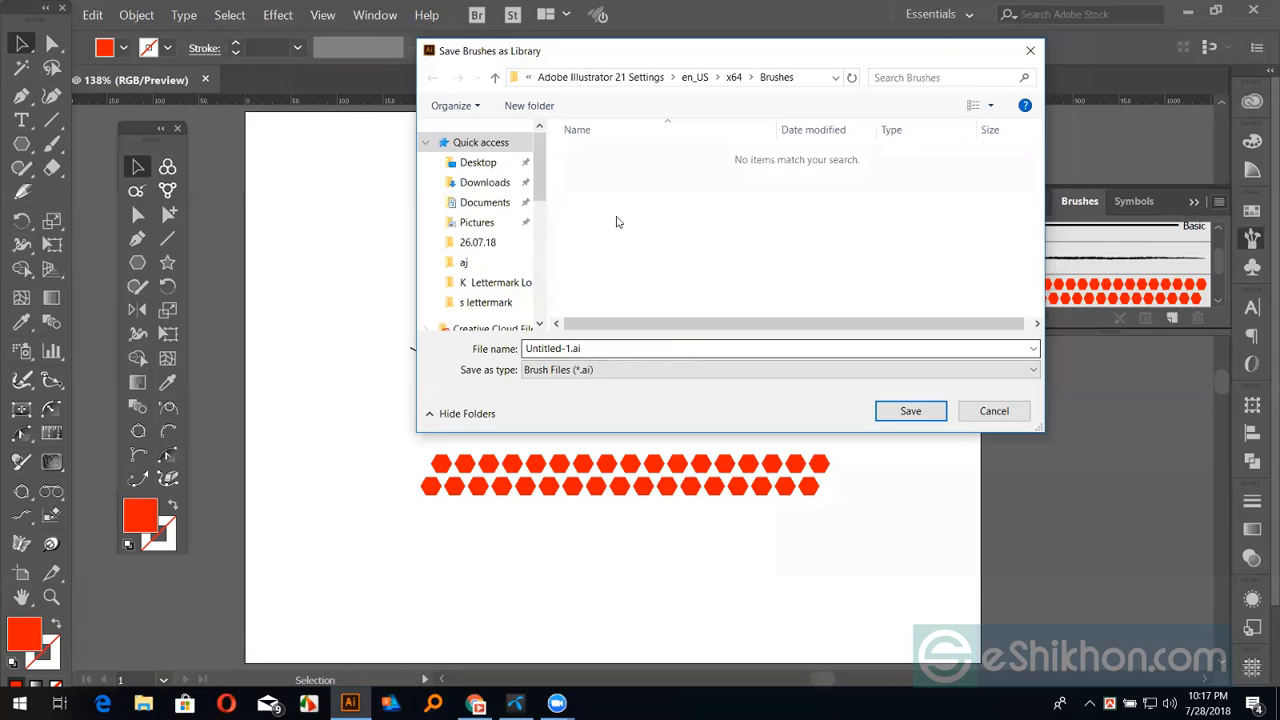
pyautogui.click(898, 411)
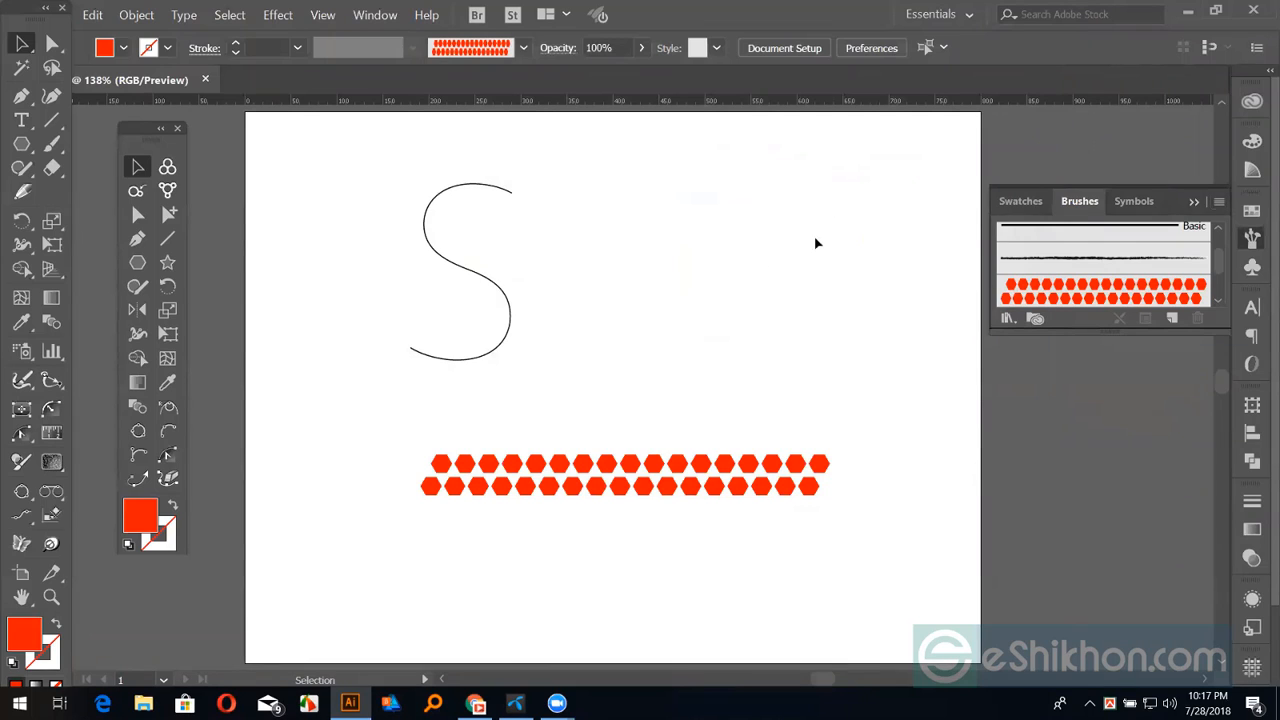
# Apply the hexagon art brush to the S curve and give its stroke the width profile that tapers at both ends
pyautogui.click(507, 345)
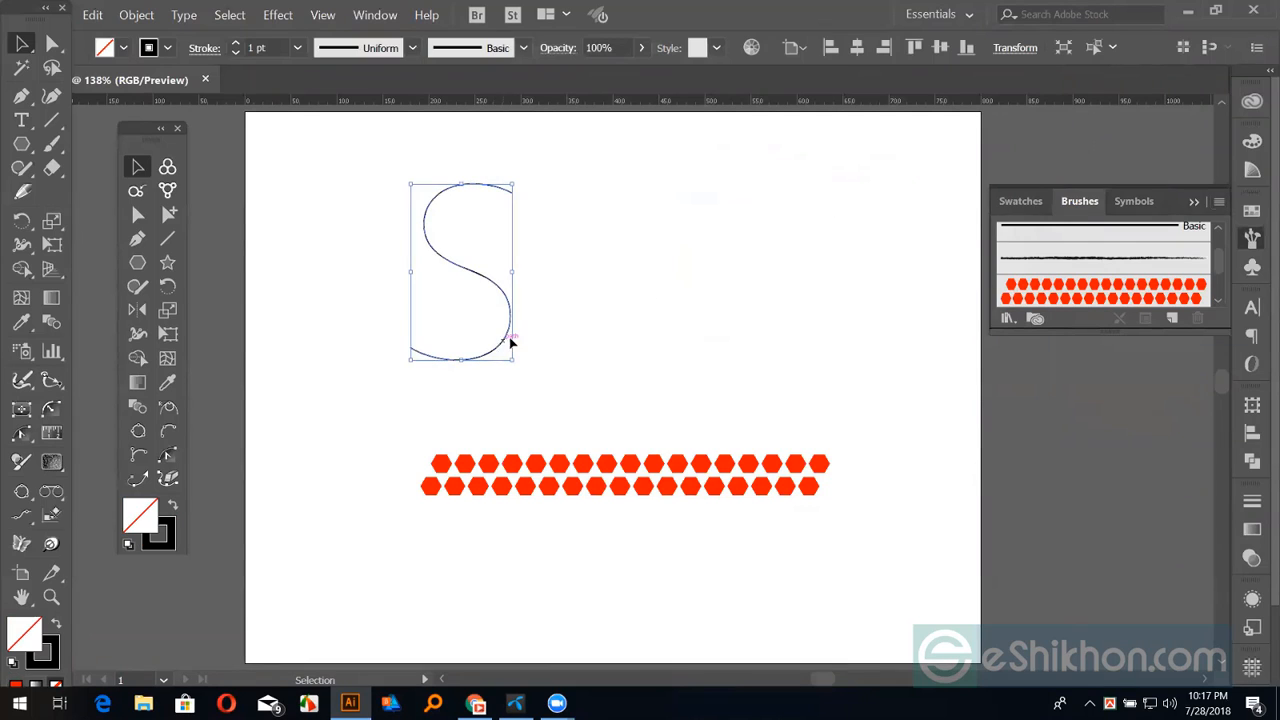
pyautogui.click(1080, 305)
pyautogui.click(409, 432)
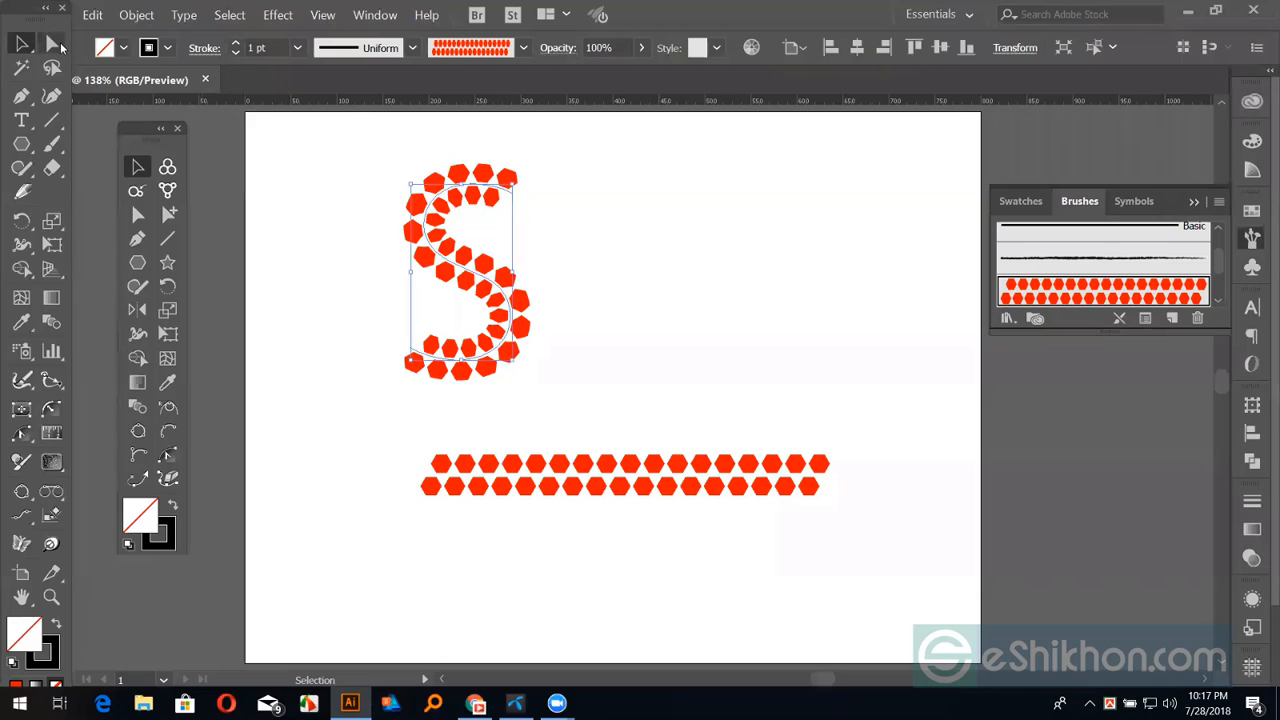
pyautogui.click(339, 48)
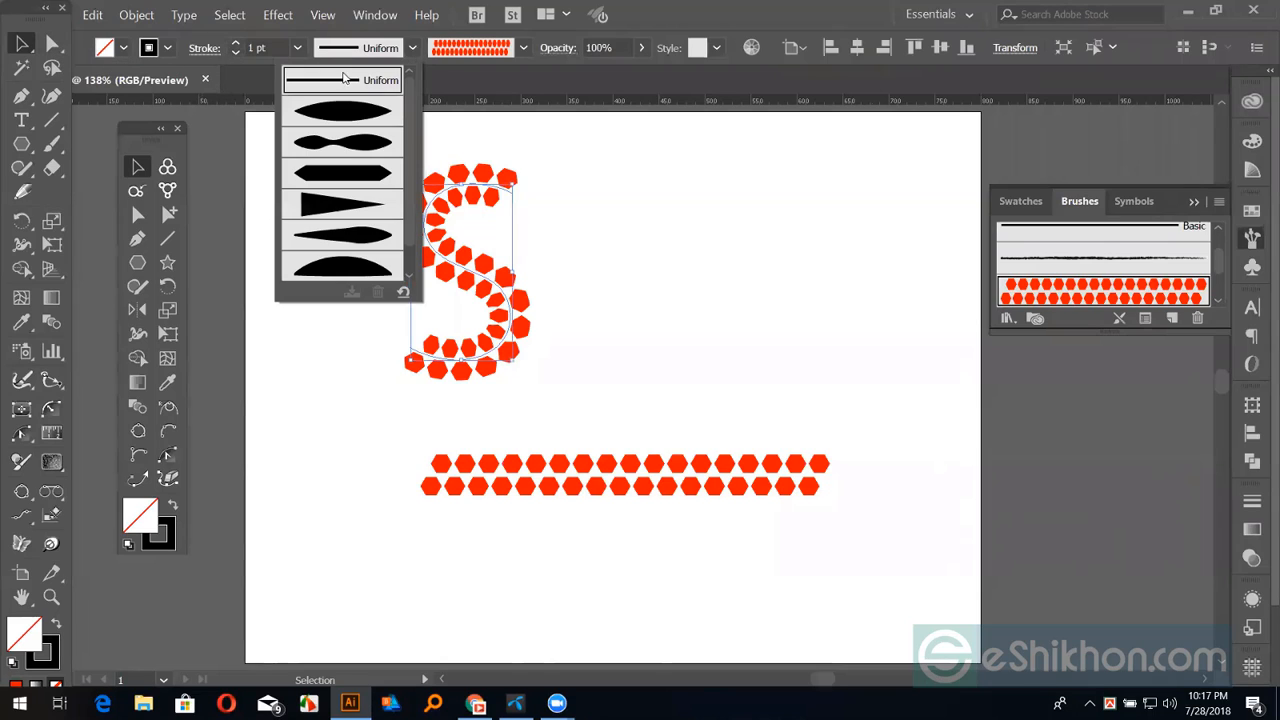
pyautogui.click(346, 107)
pyautogui.click(630, 245)
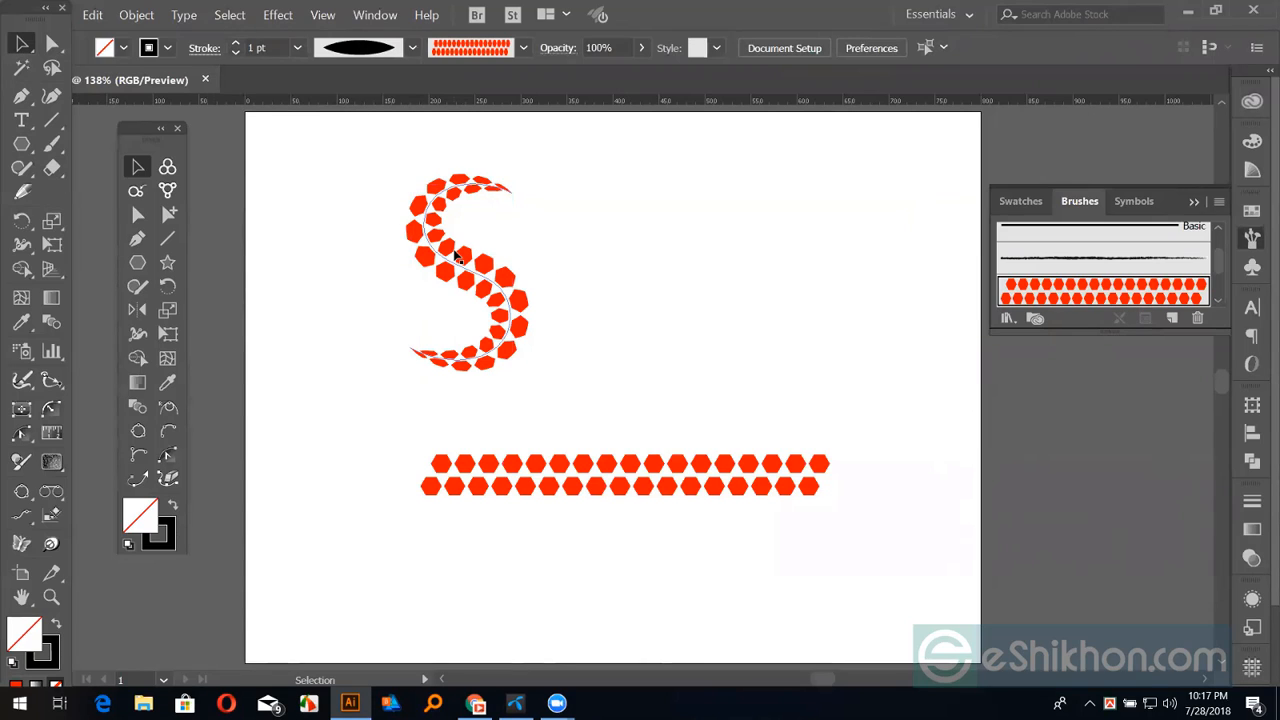
# Move the hexagon S to the right half of the artboard and delete the original hexagon rows
pyautogui.moveTo(457, 251)
pyautogui.mouseDown()
pyautogui.moveTo(709, 277)
pyautogui.moveTo(555, 273)
pyautogui.moveTo(331, 373)
pyautogui.mouseUp()
pyautogui.moveTo(376, 418); pyautogui.dragTo(937, 603)
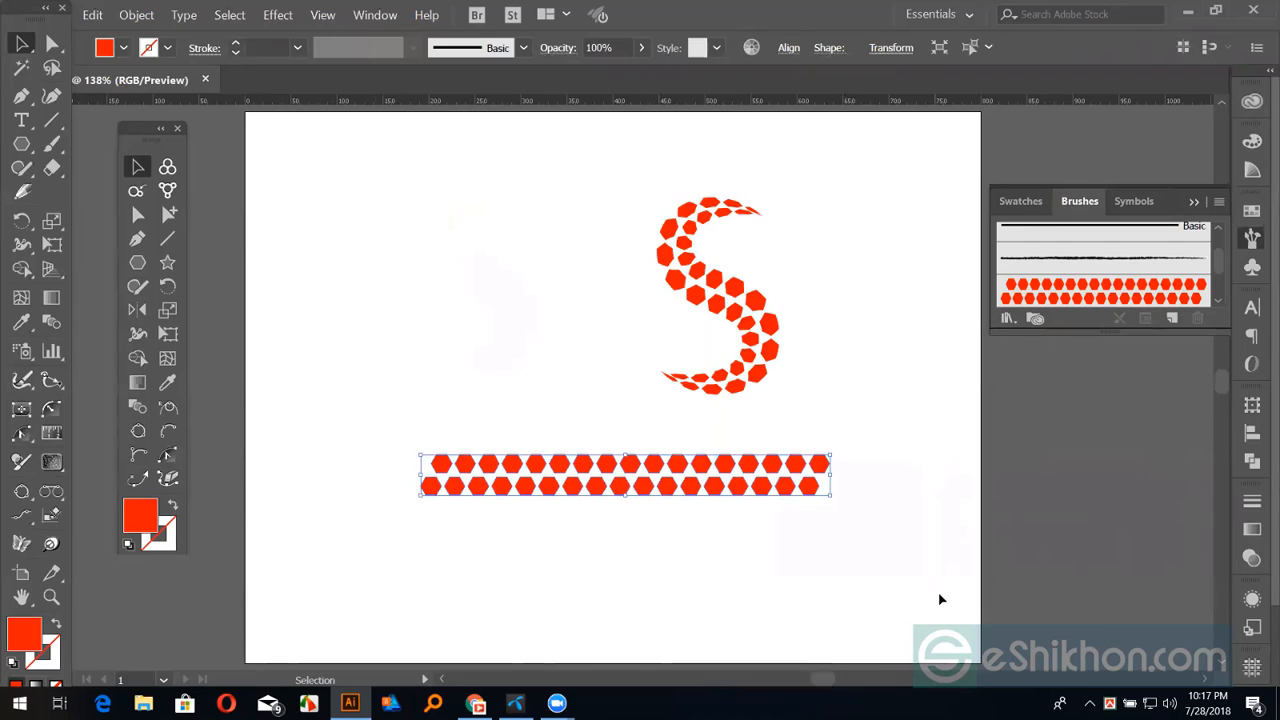
pyautogui.press('Delete')
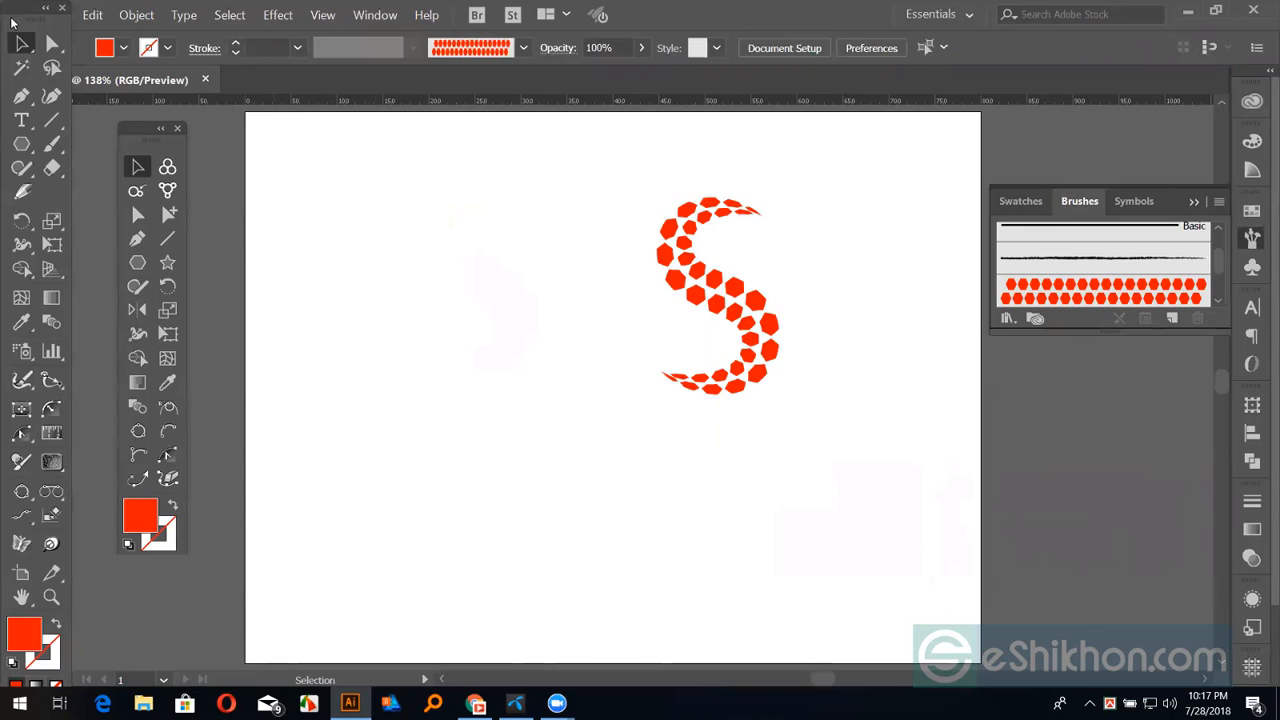
# Move the tools panel down to uncover the File menu and create a new blank document with the default settings
pyautogui.moveTo(18, 12); pyautogui.dragTo(18, 42)
pyautogui.click(55, 14)
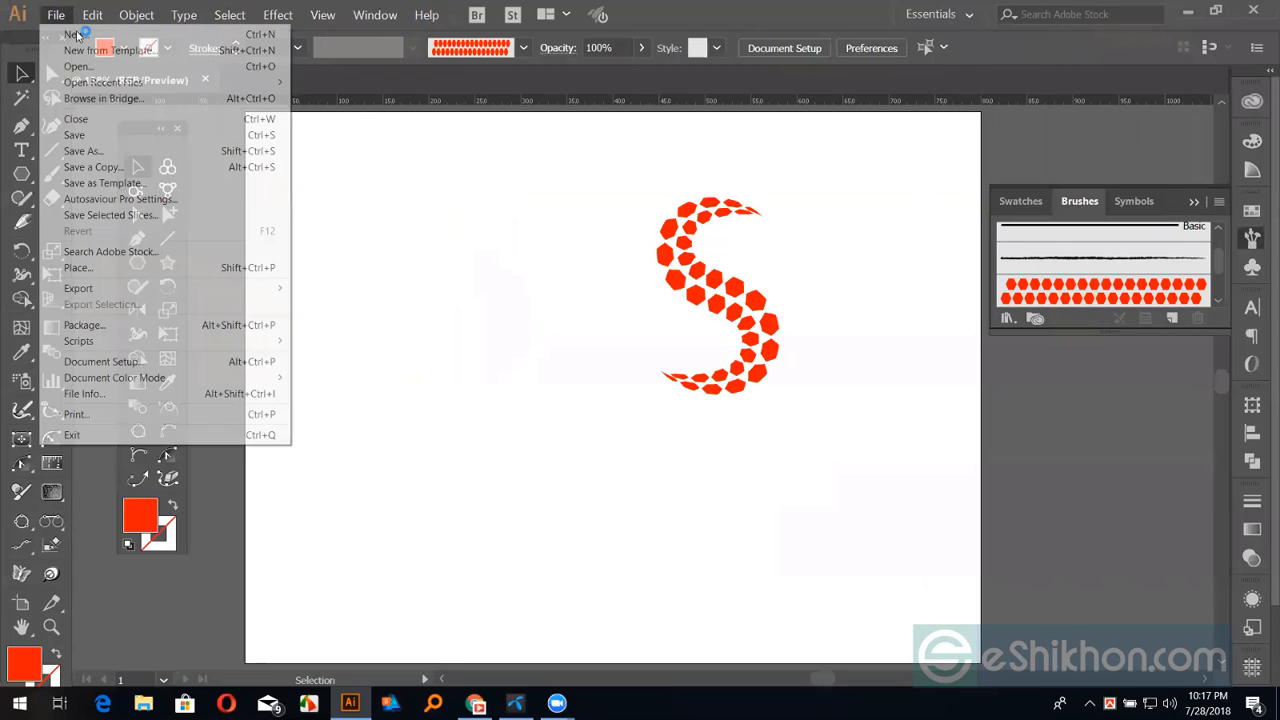
pyautogui.hotkey('ctrl', 'n')
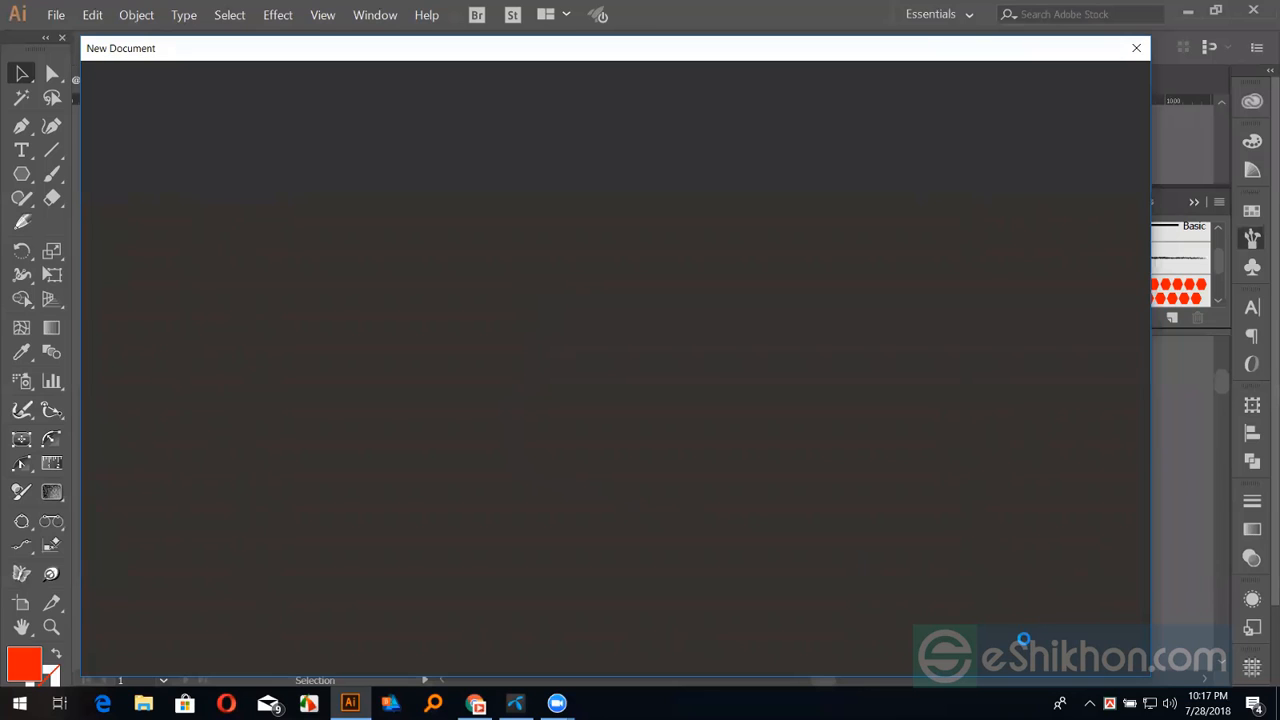
pyautogui.press('Return')
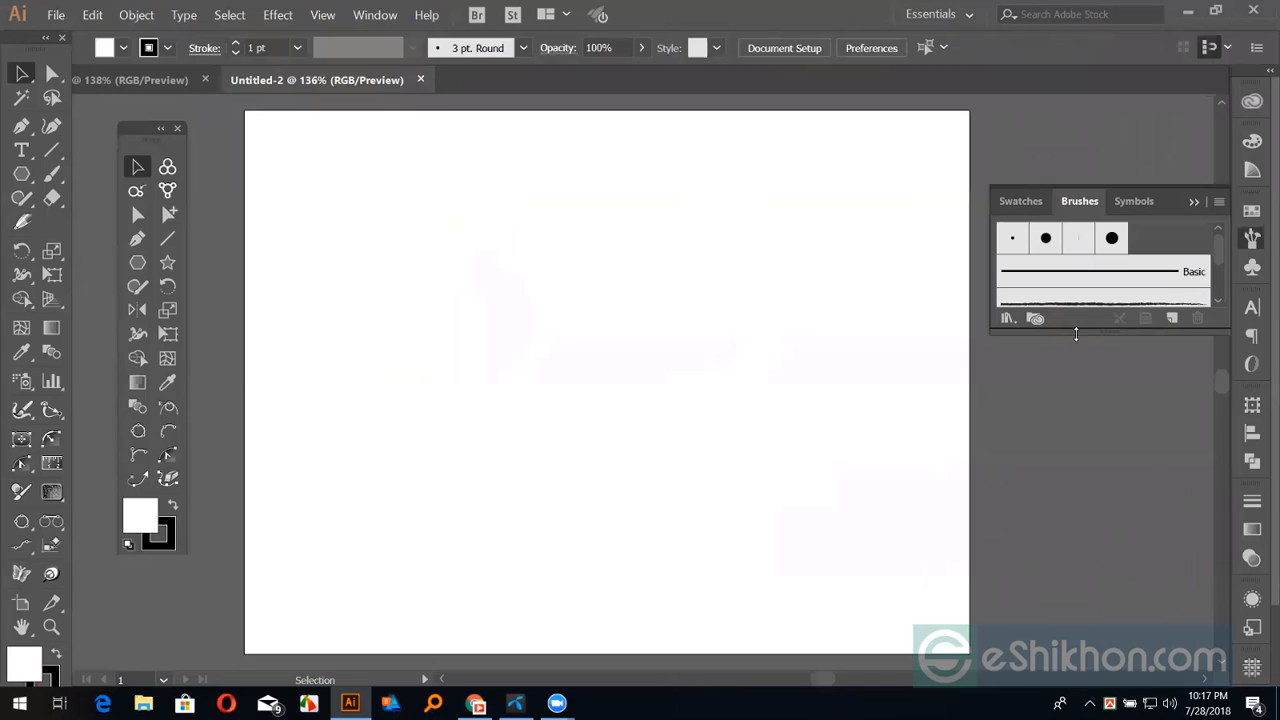
# Enlarge the Brushes panel and compare the new document's brushes with those in the hexagon S document
pyautogui.moveTo(1076, 334); pyautogui.dragTo(1103, 472)
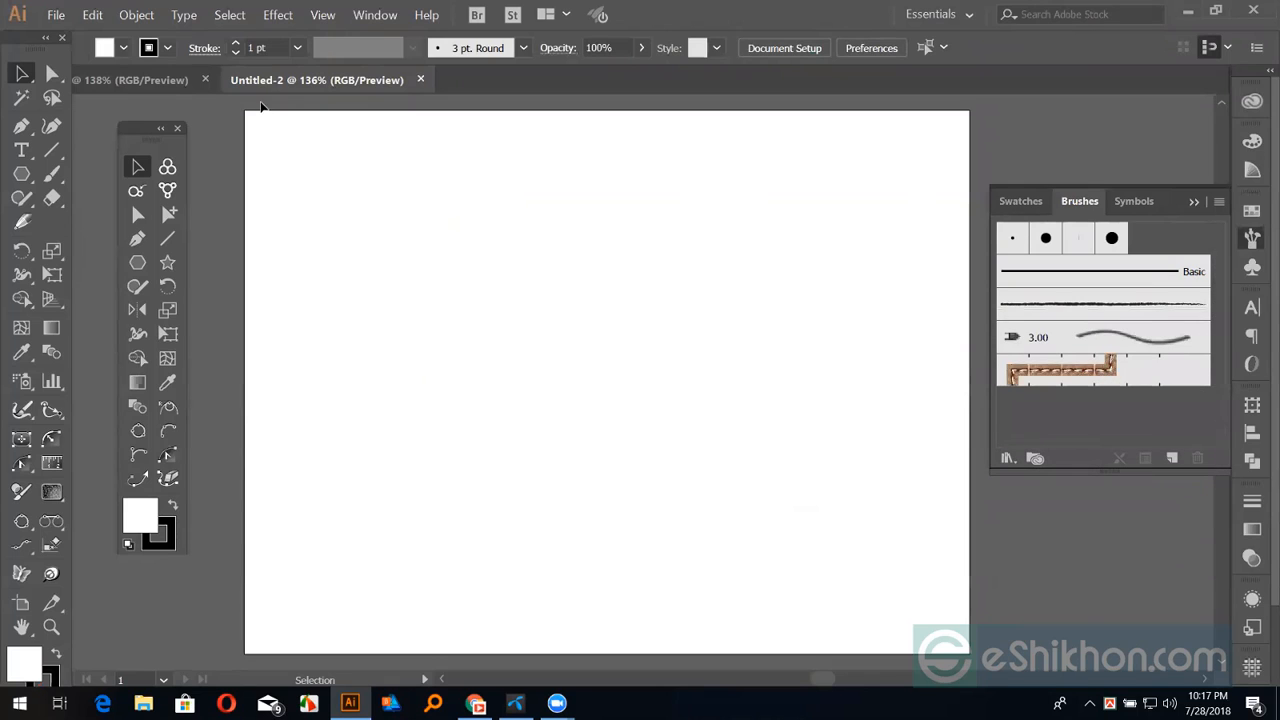
pyautogui.click(160, 80)
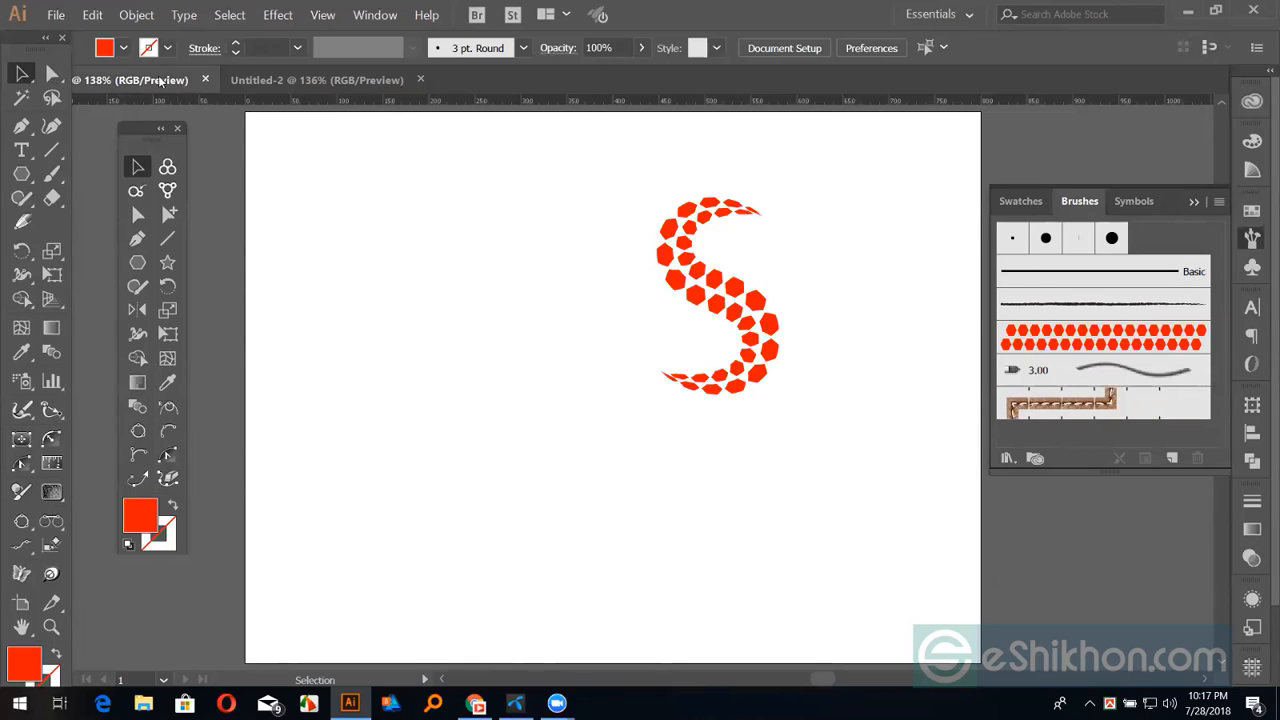
pyautogui.hotkey('ctrl', 'Tab')
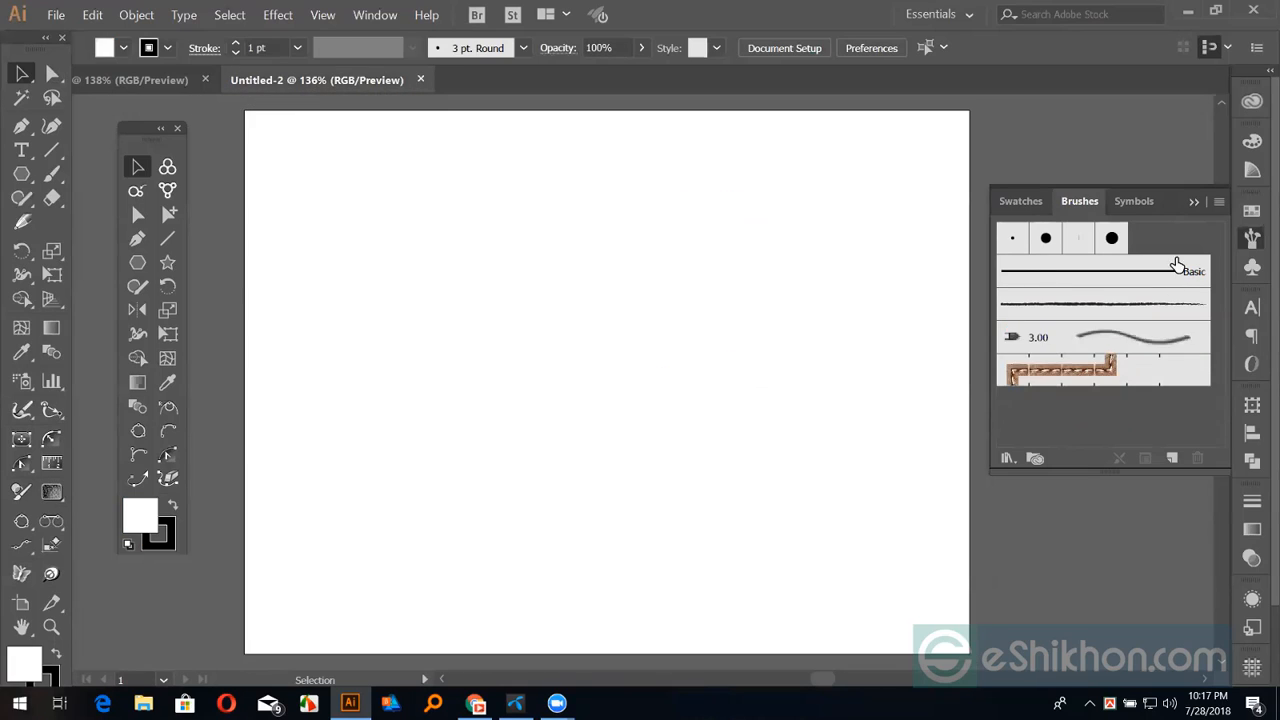
pyautogui.click(1216, 201)
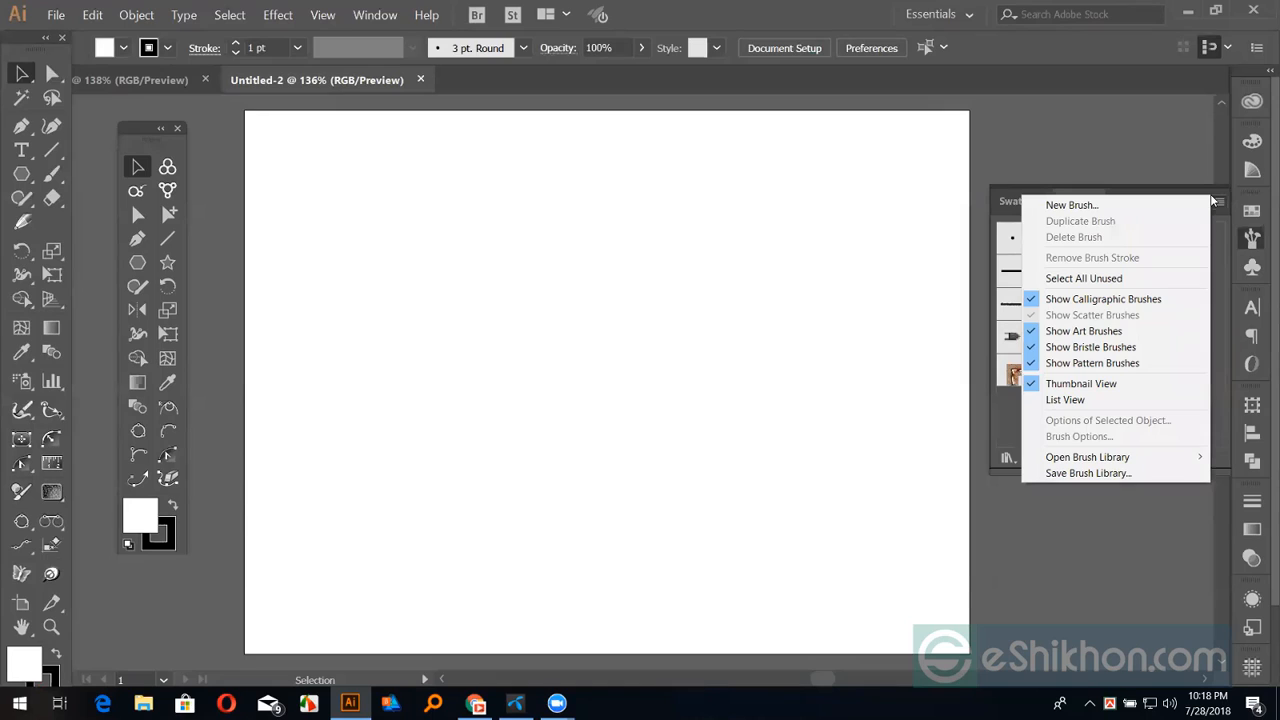
pyautogui.click(1217, 202)
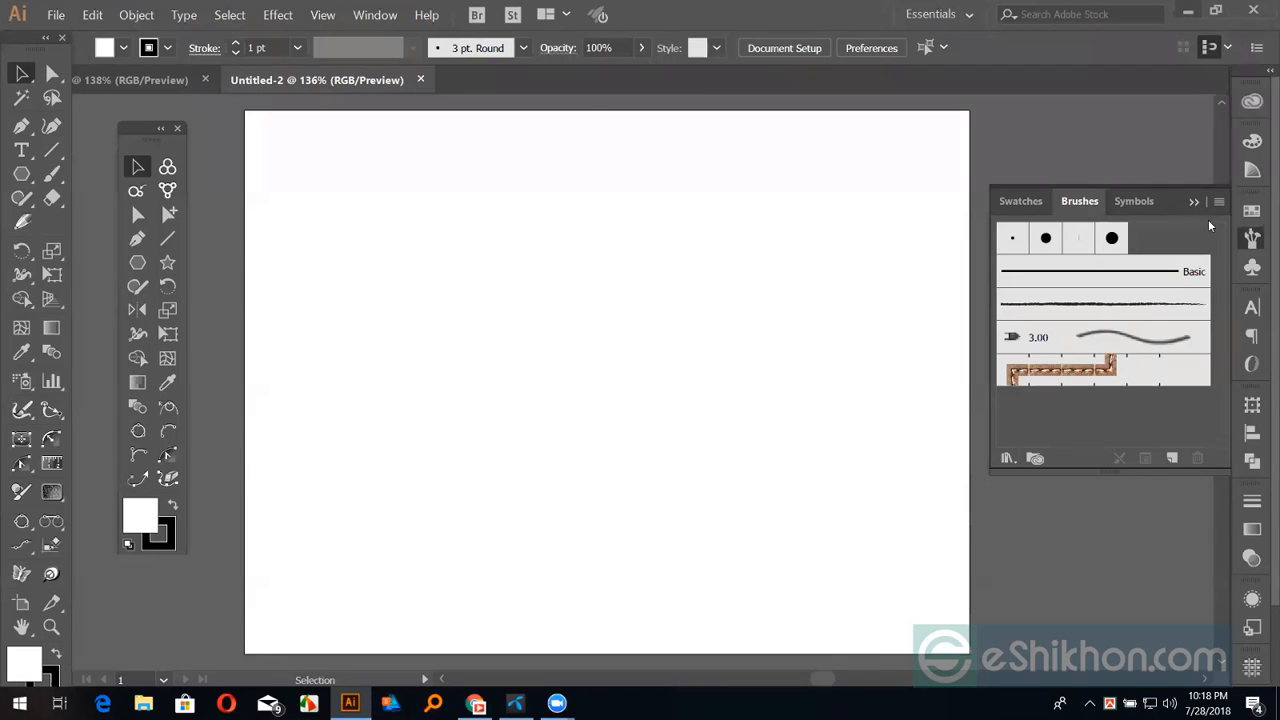
# Open the AI_Hair_Brush library from the Artistic brush libraries, advance through the libraries, and lengthen the library panel to show more brushes
pyautogui.click(1008, 458)
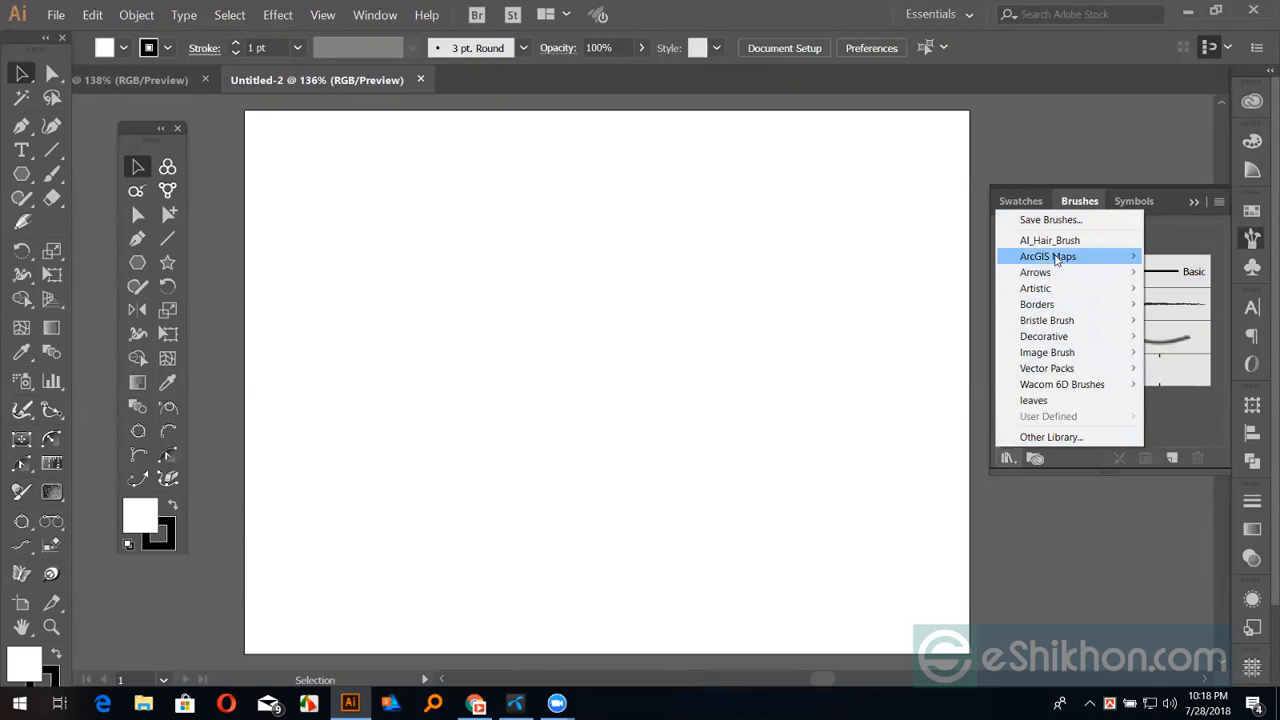
pyautogui.moveTo(1066, 290)
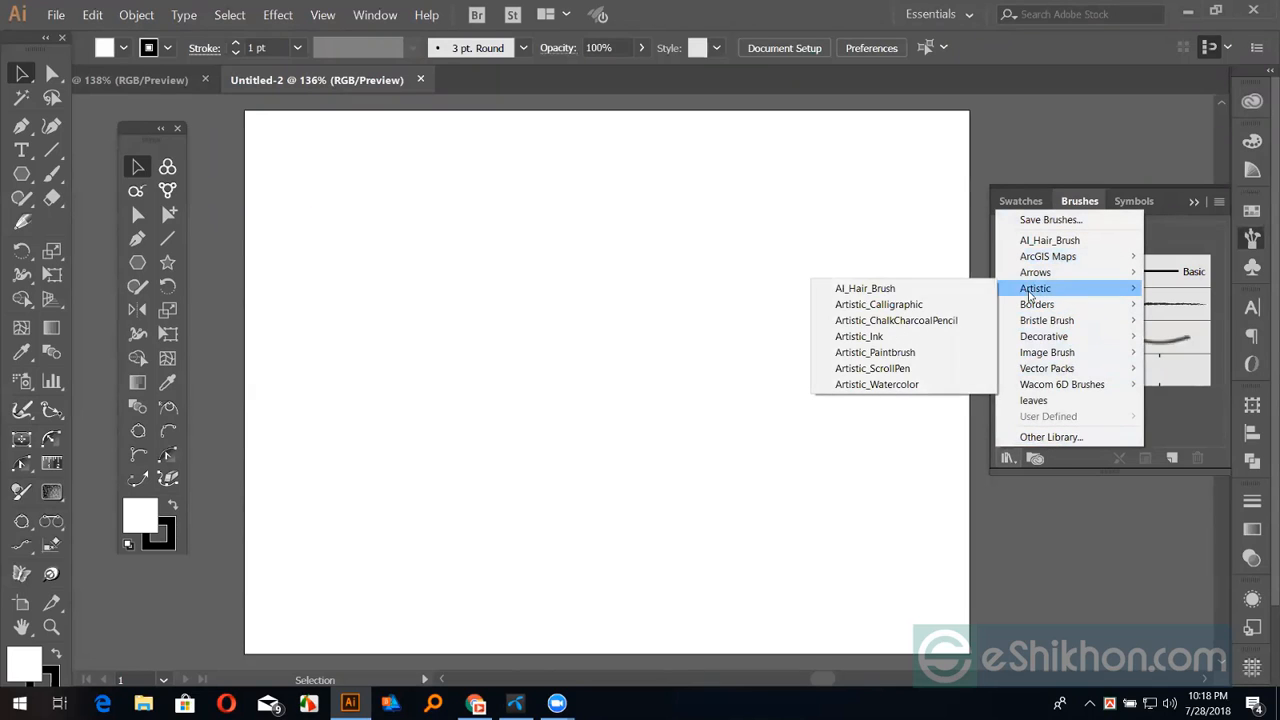
pyautogui.click(900, 288)
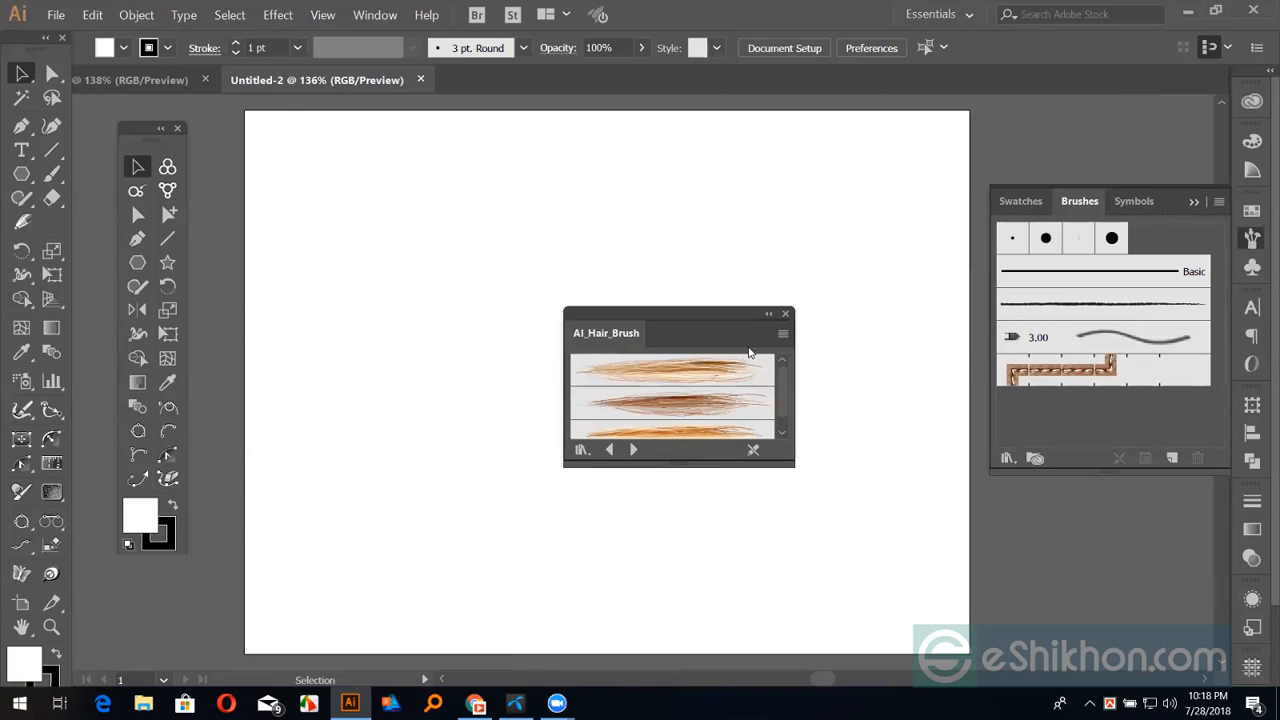
pyautogui.click(633, 450)
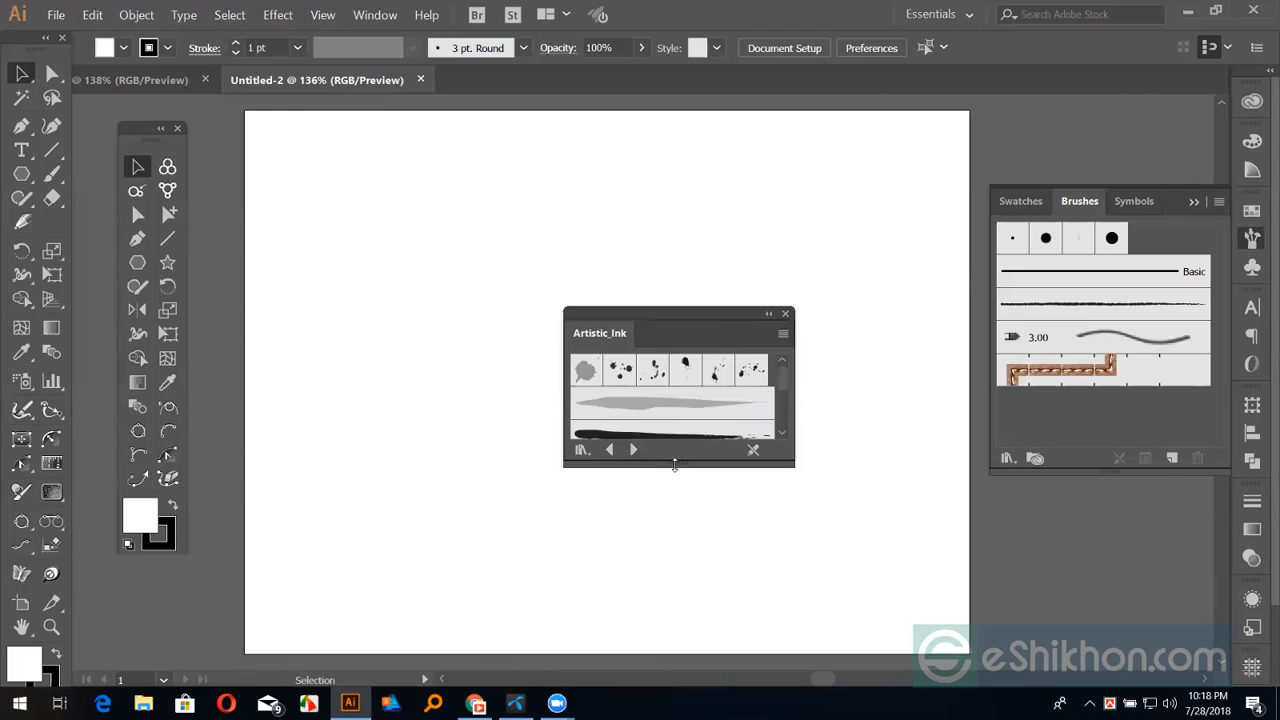
pyautogui.moveTo(674, 464); pyautogui.dragTo(671, 602)
# Browse the installed brush libraries from the artistic sets through the border sets to the vector packs, ending on Elegant Curl & Floral Brush Set
pyautogui.click(633, 587)
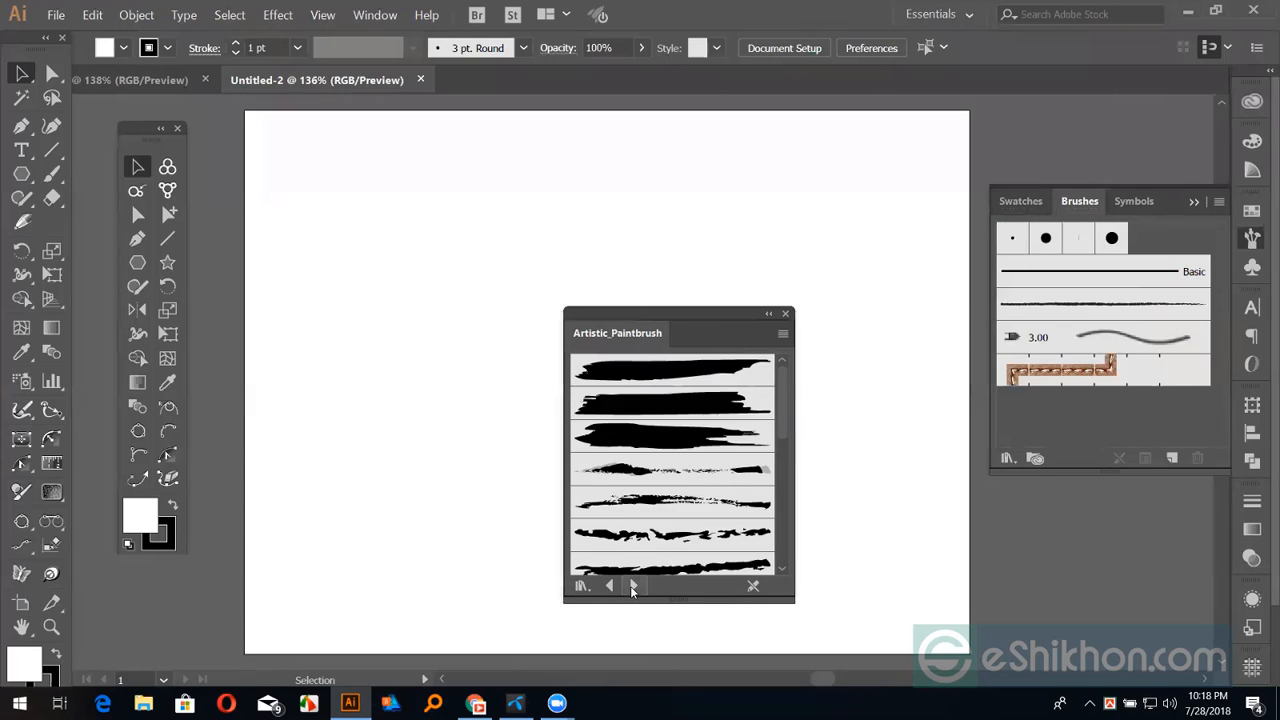
pyautogui.click(633, 586)
pyautogui.click(633, 586)
pyautogui.click(633, 586)
pyautogui.click(633, 586)
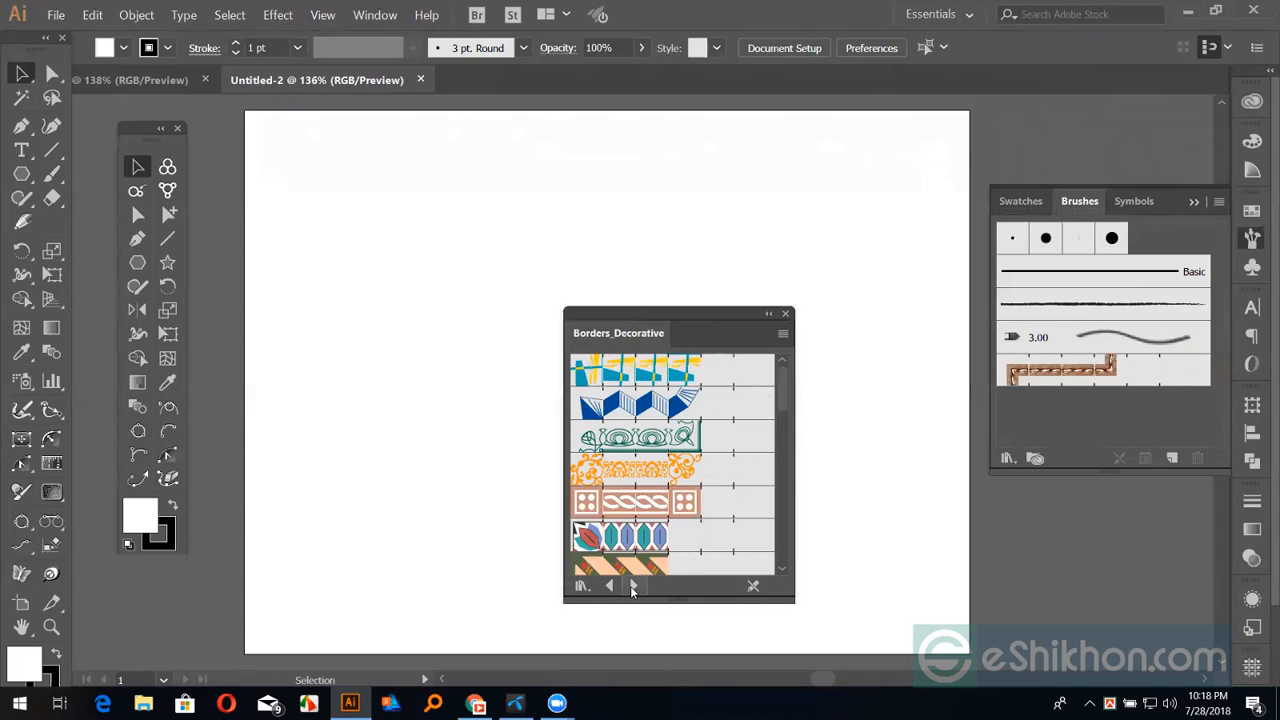
pyautogui.click(633, 586)
pyautogui.click(633, 586)
pyautogui.click(633, 586)
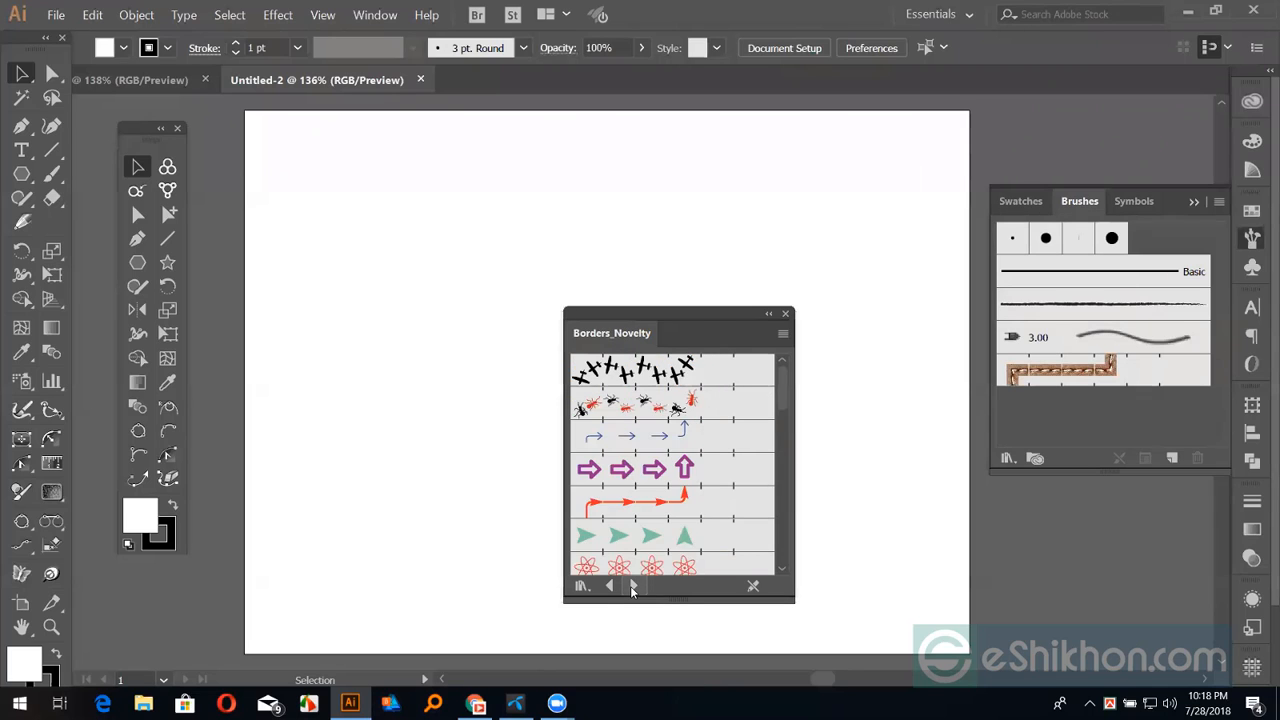
pyautogui.click(633, 586)
pyautogui.click(633, 586)
pyautogui.click(633, 586)
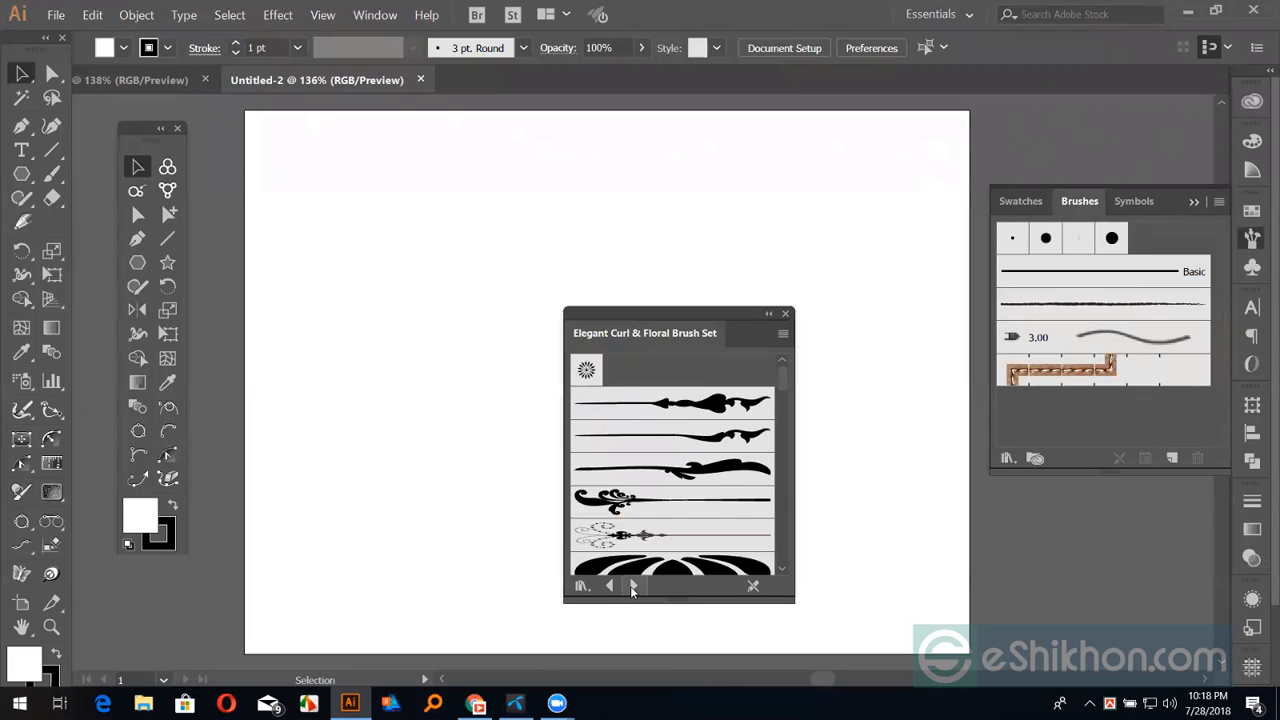
pyautogui.click(633, 586)
pyautogui.click(633, 586)
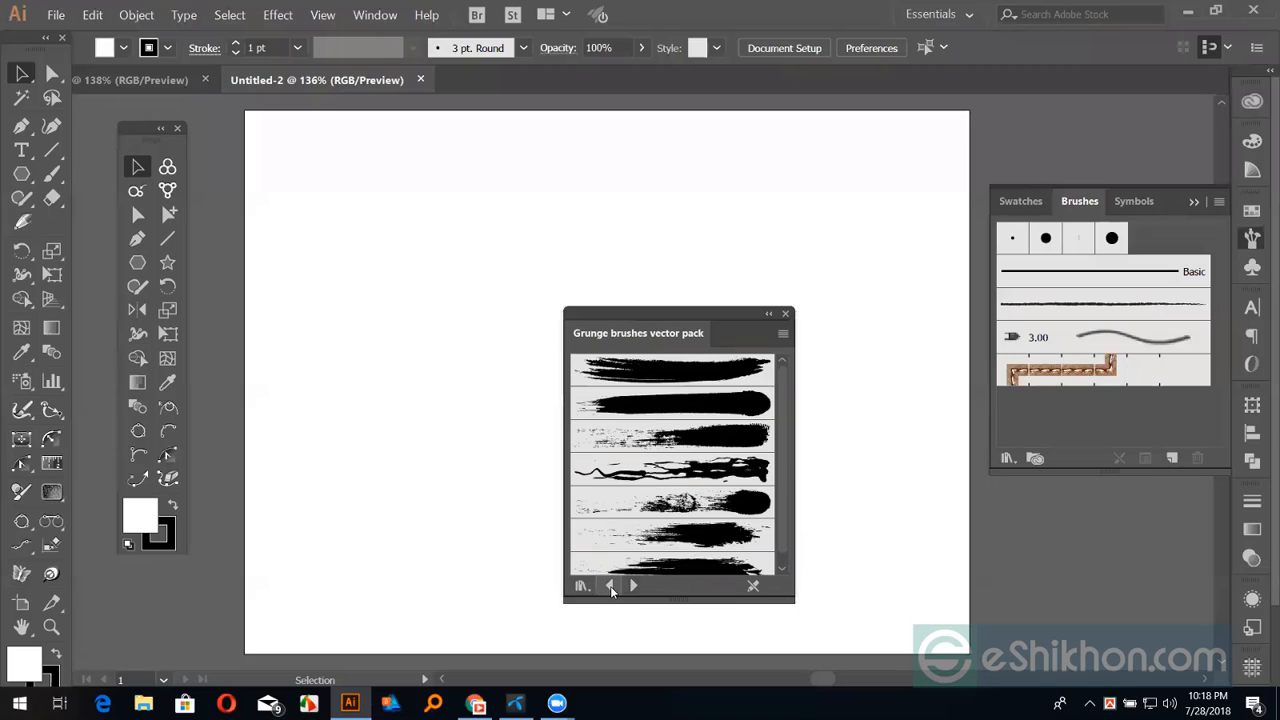
pyautogui.click(610, 587)
pyautogui.click(610, 587)
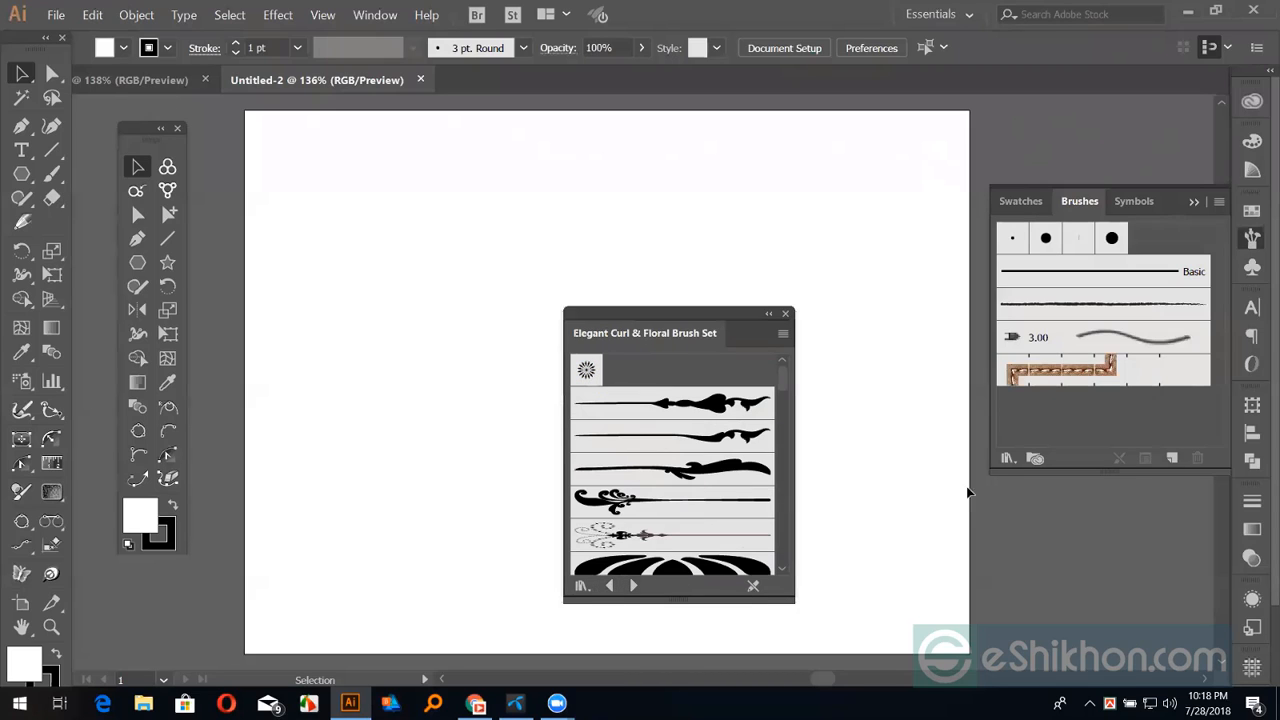
# Load the brush library file Untitled-1.ai from the Desktop and place its panel beside the Brushes panel
pyautogui.click(1007, 459)
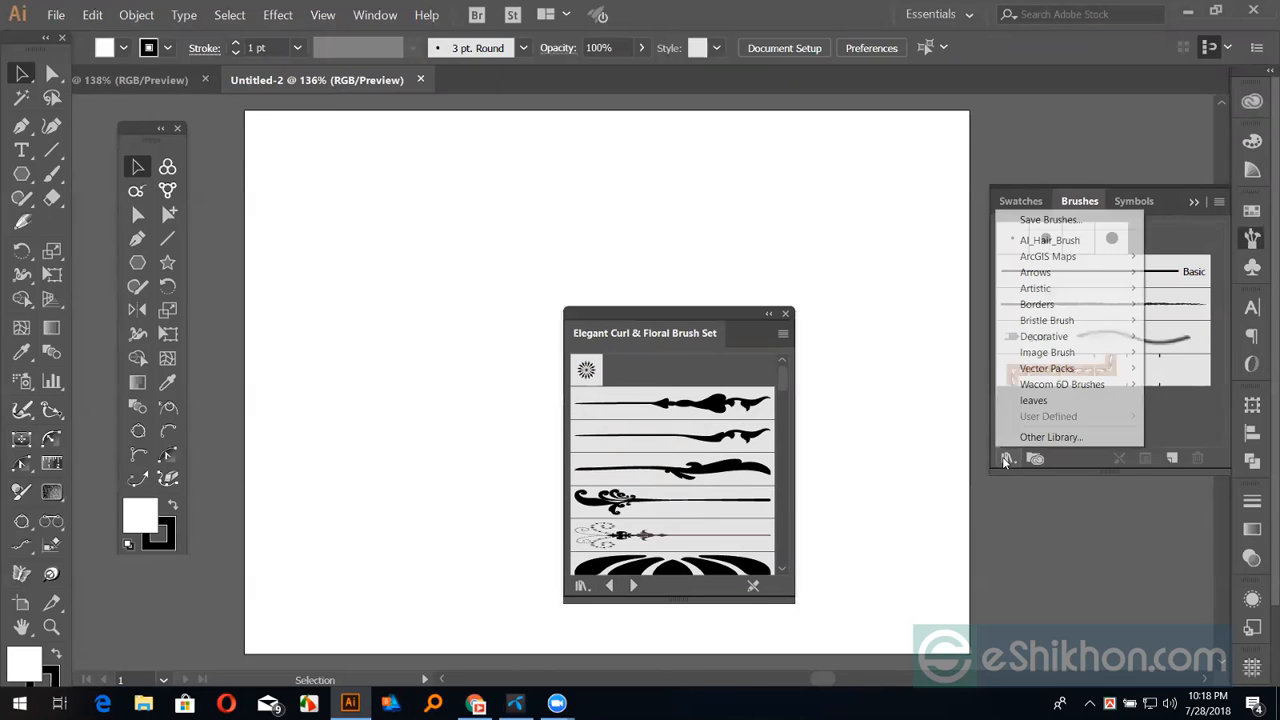
pyautogui.click(1051, 437)
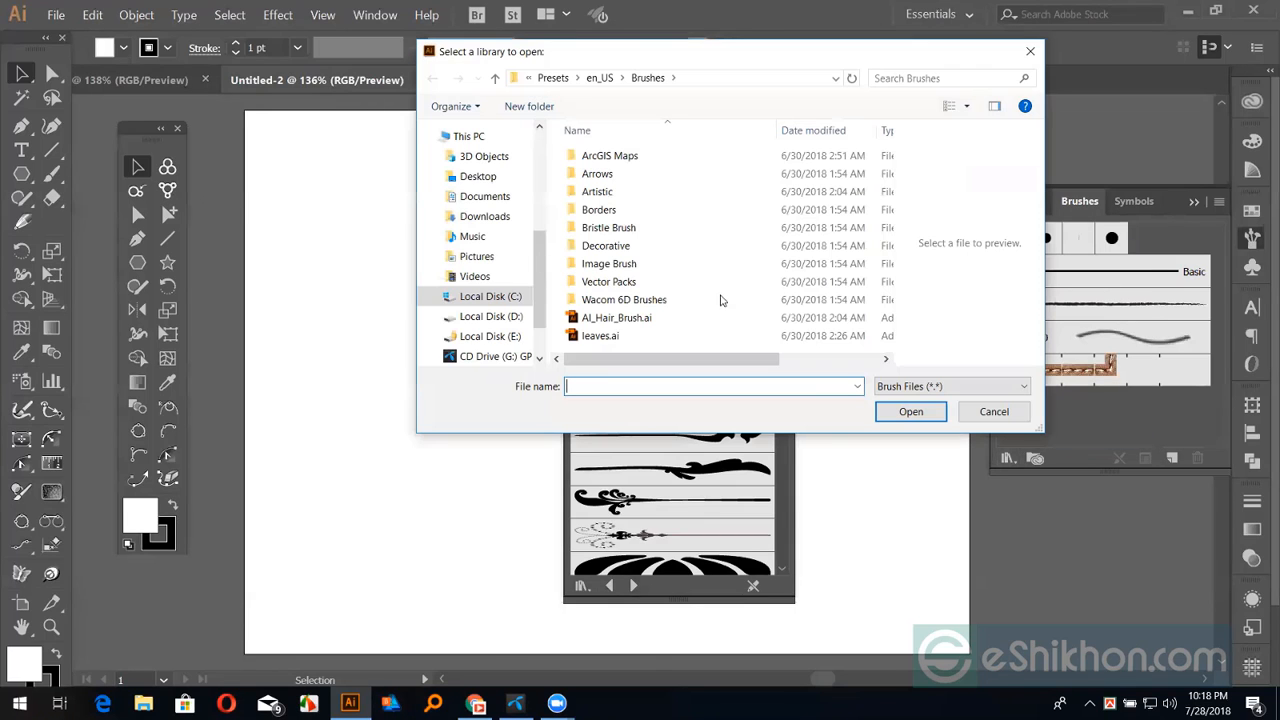
pyautogui.click(478, 177)
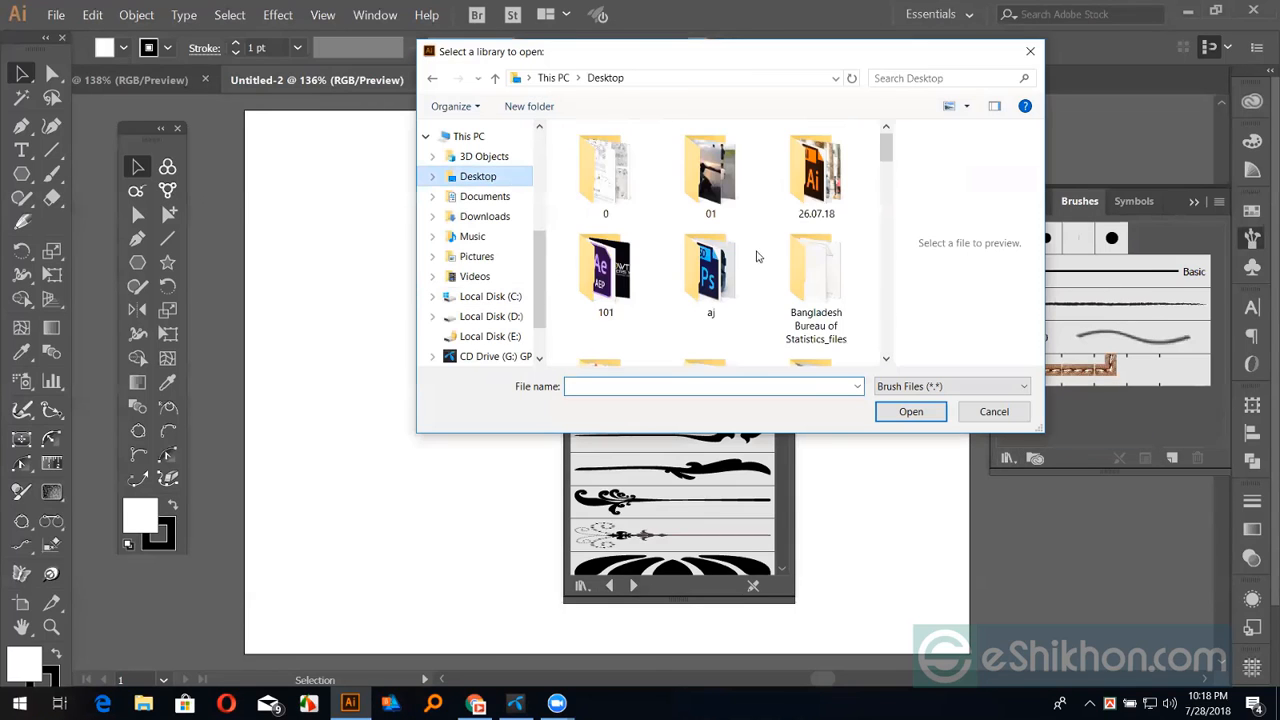
pyautogui.scroll(-1, 764, 270)
pyautogui.scroll(-3, 764, 270)
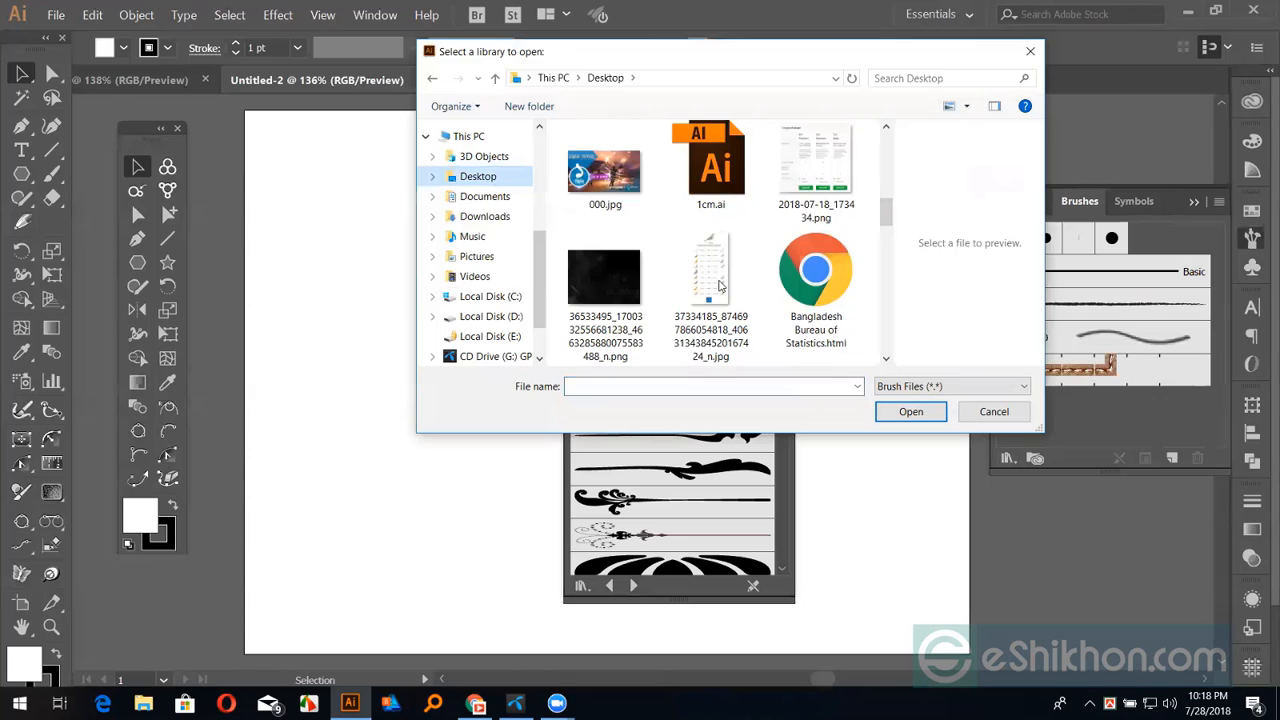
pyautogui.scroll(-3, 816, 312)
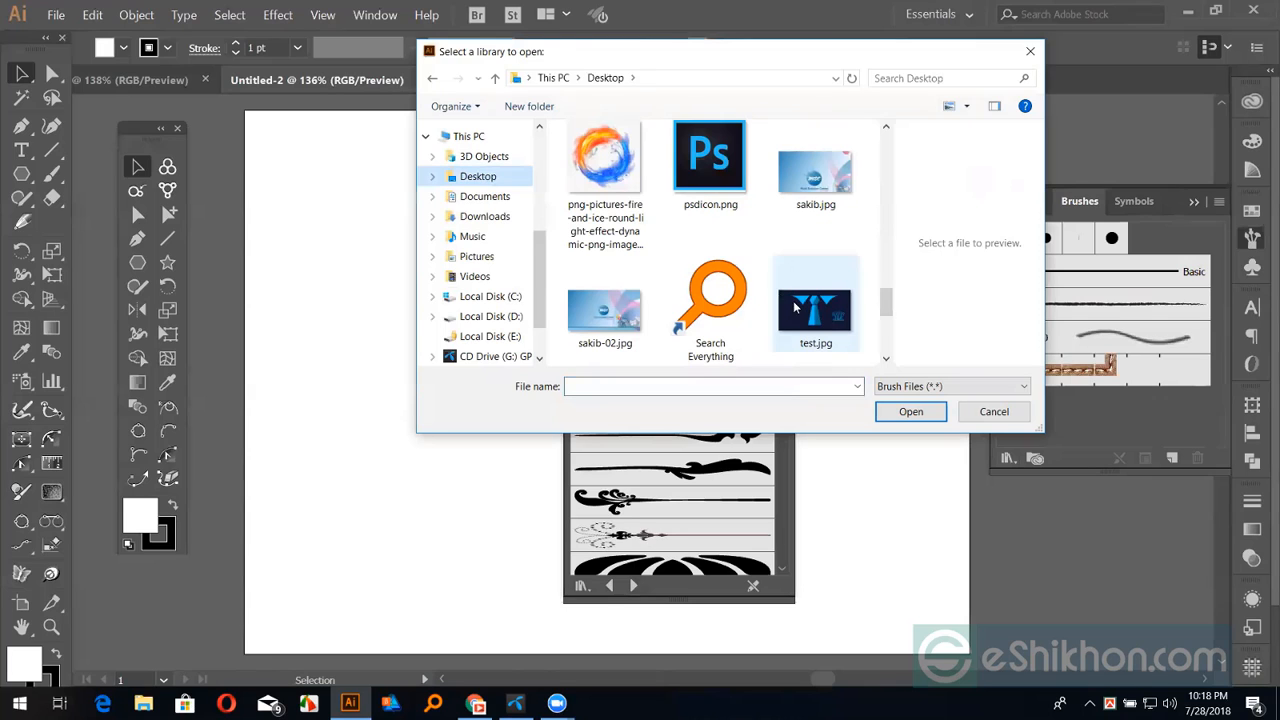
pyautogui.click(613, 310)
pyautogui.scroll(-2, 720, 316)
pyautogui.click(715, 190)
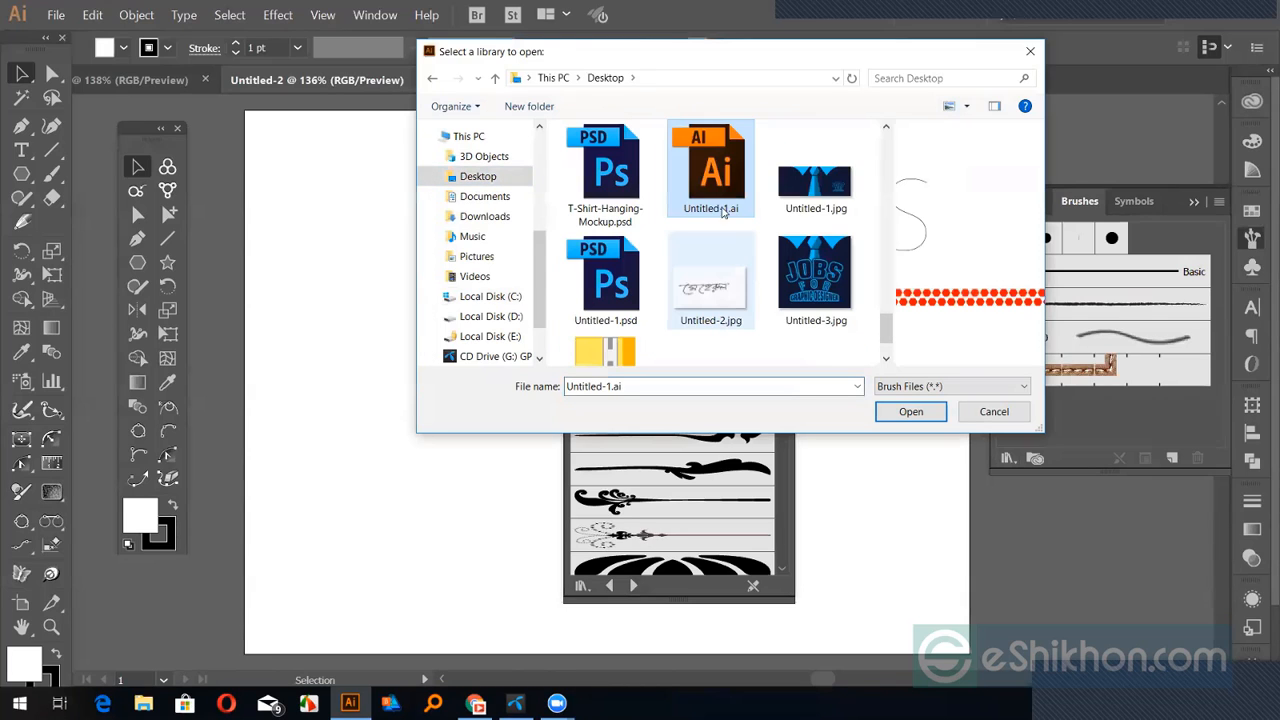
pyautogui.click(895, 411)
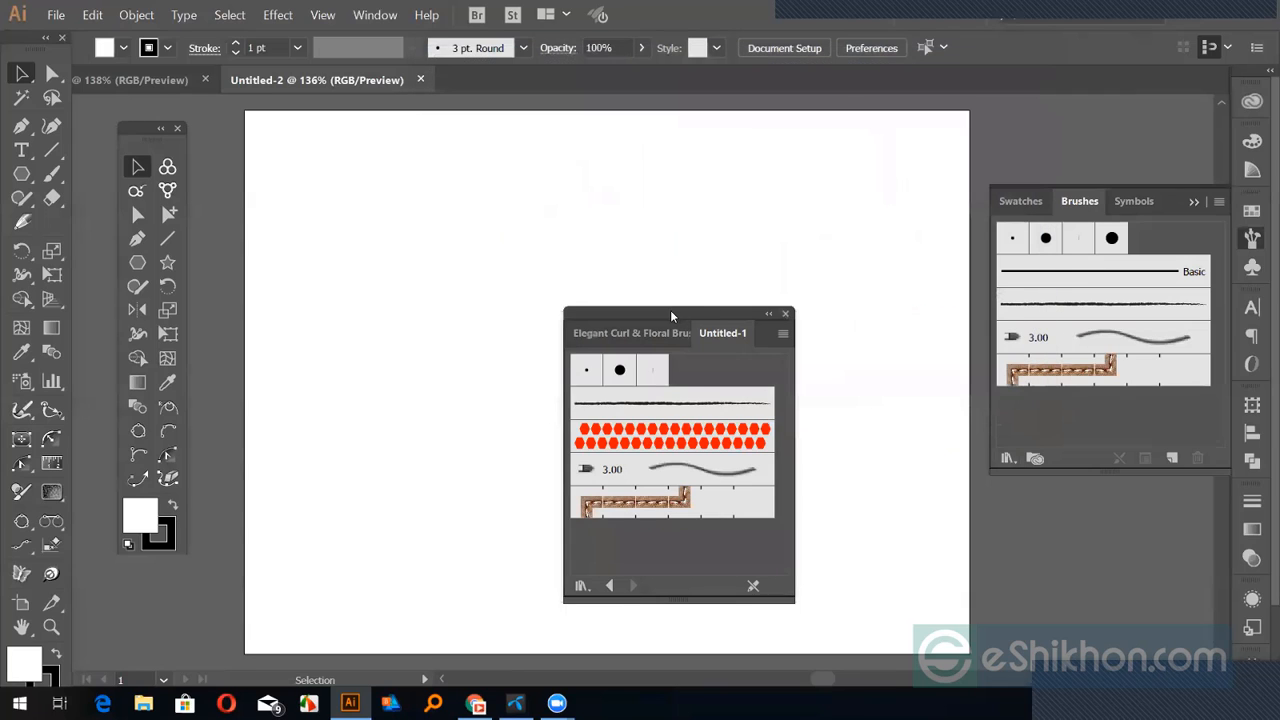
pyautogui.moveTo(671, 316); pyautogui.dragTo(837, 226)
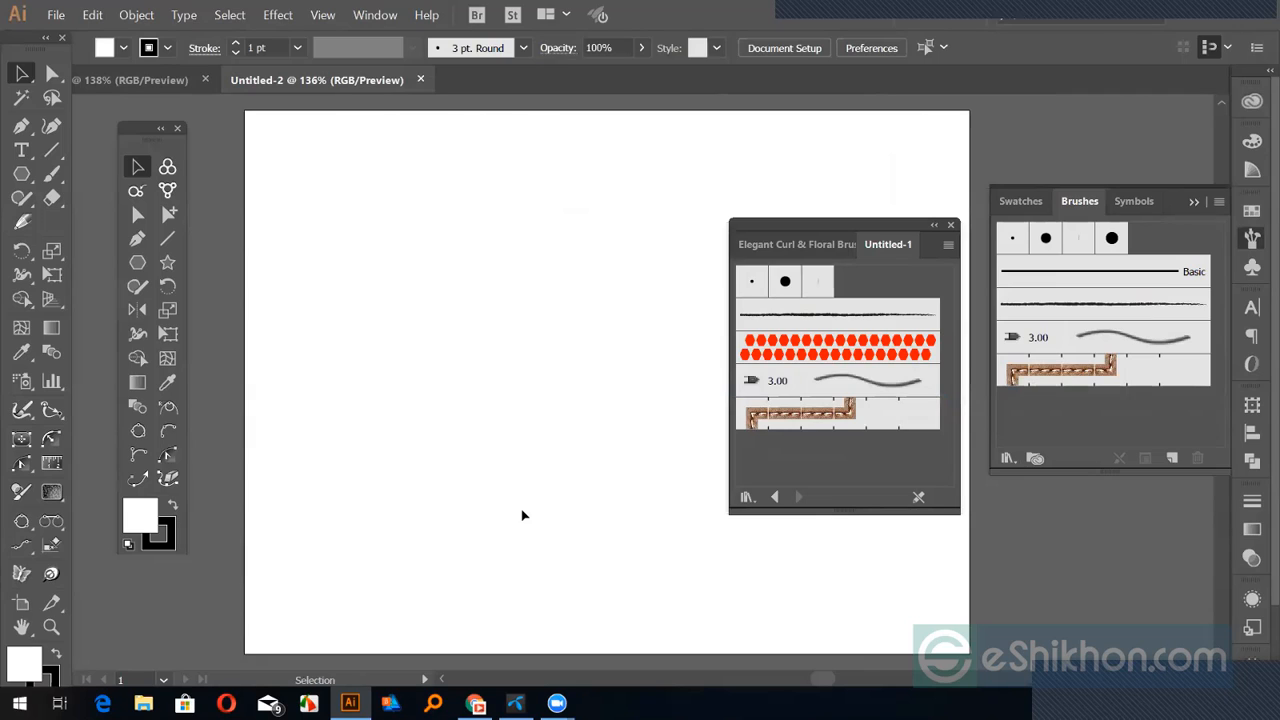
# Switch the library panel to the leaves brush library, collapse the Brushes panel, and move the library to the artboard's right edge
pyautogui.click(774, 498)
pyautogui.click(774, 498)
pyautogui.click(795, 497)
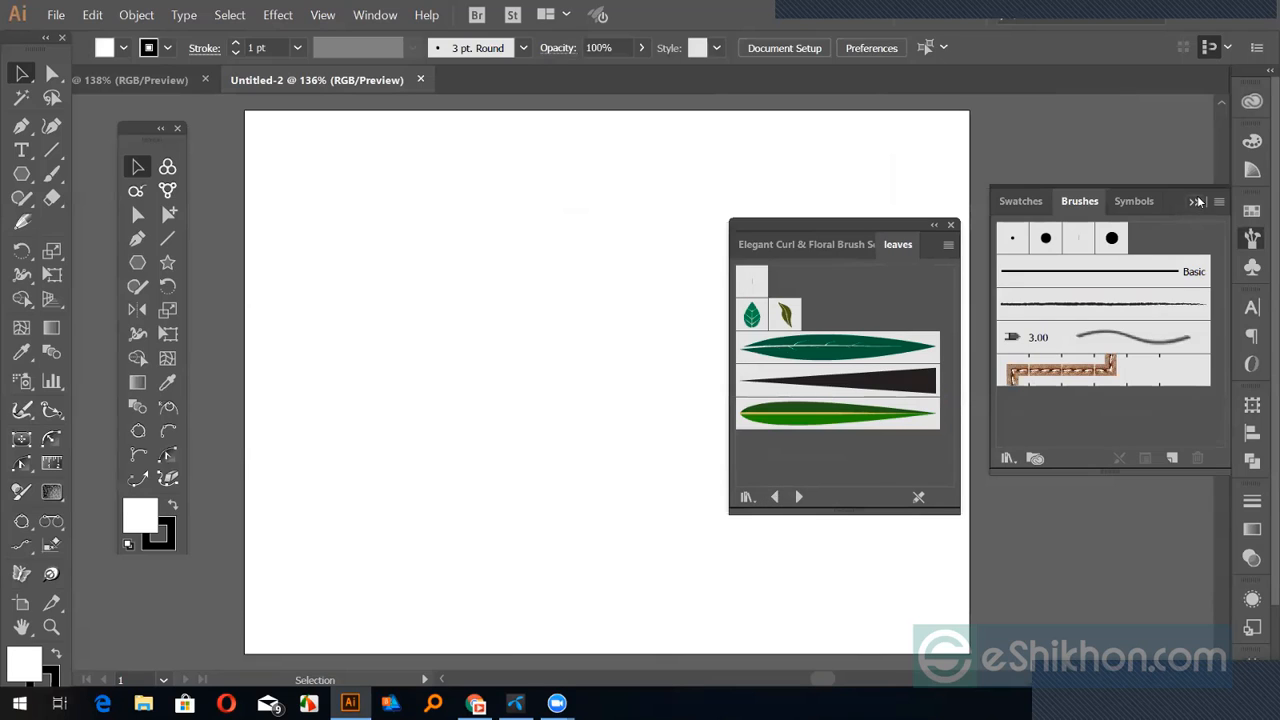
pyautogui.click(1196, 202)
pyautogui.moveTo(877, 226); pyautogui.dragTo(1085, 230)
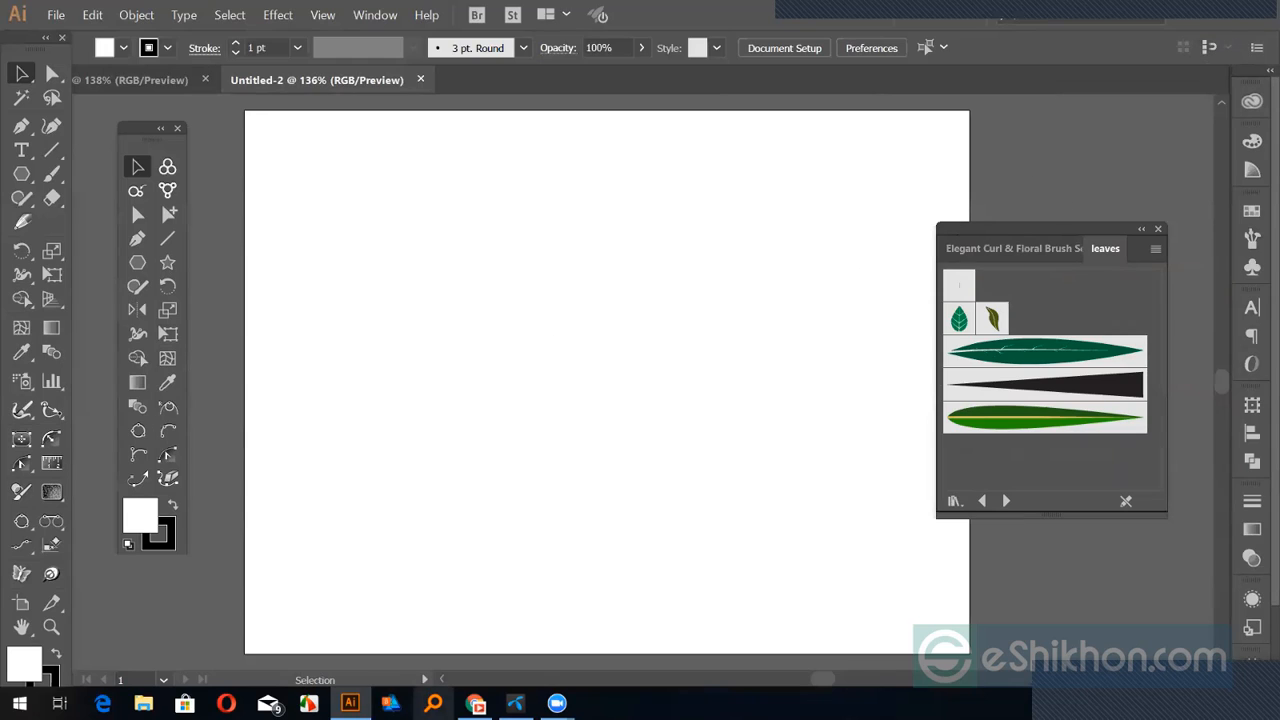
# Switch to Chrome and examine the tomato artwork posted in the EShikhon Graphic Design Course Facebook group
pyautogui.click(475, 703)
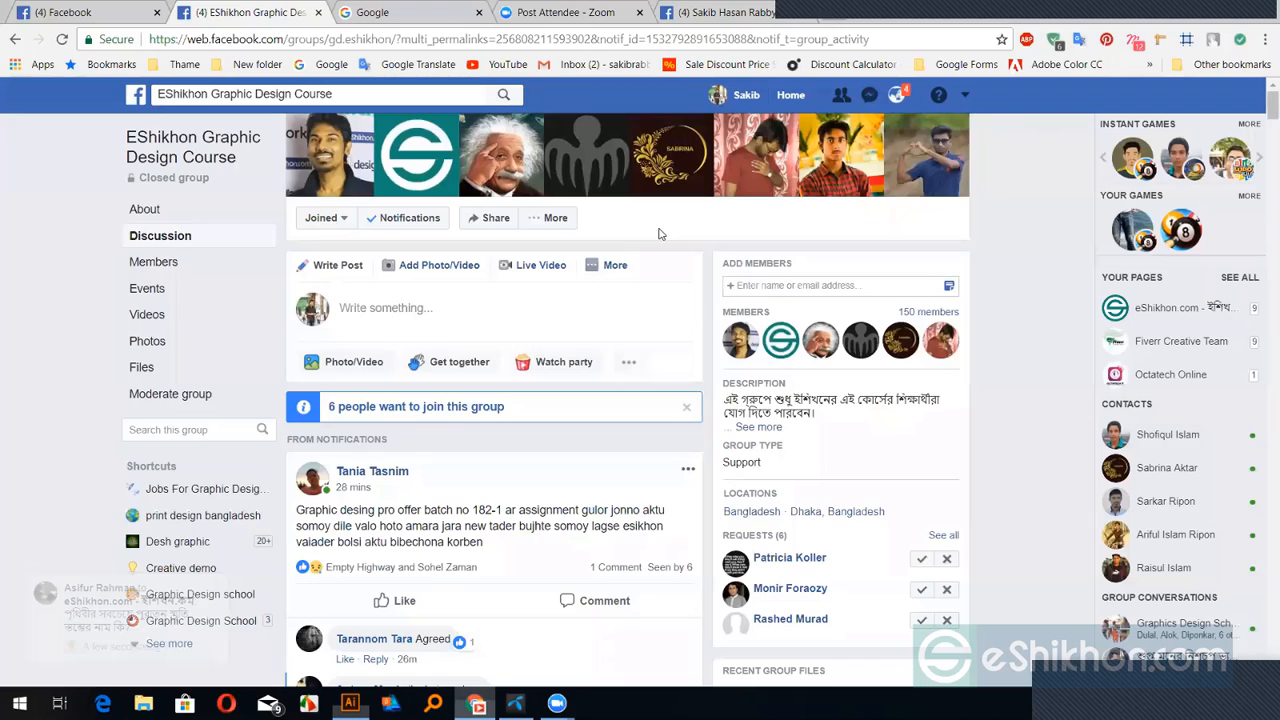
pyautogui.click(395, 412)
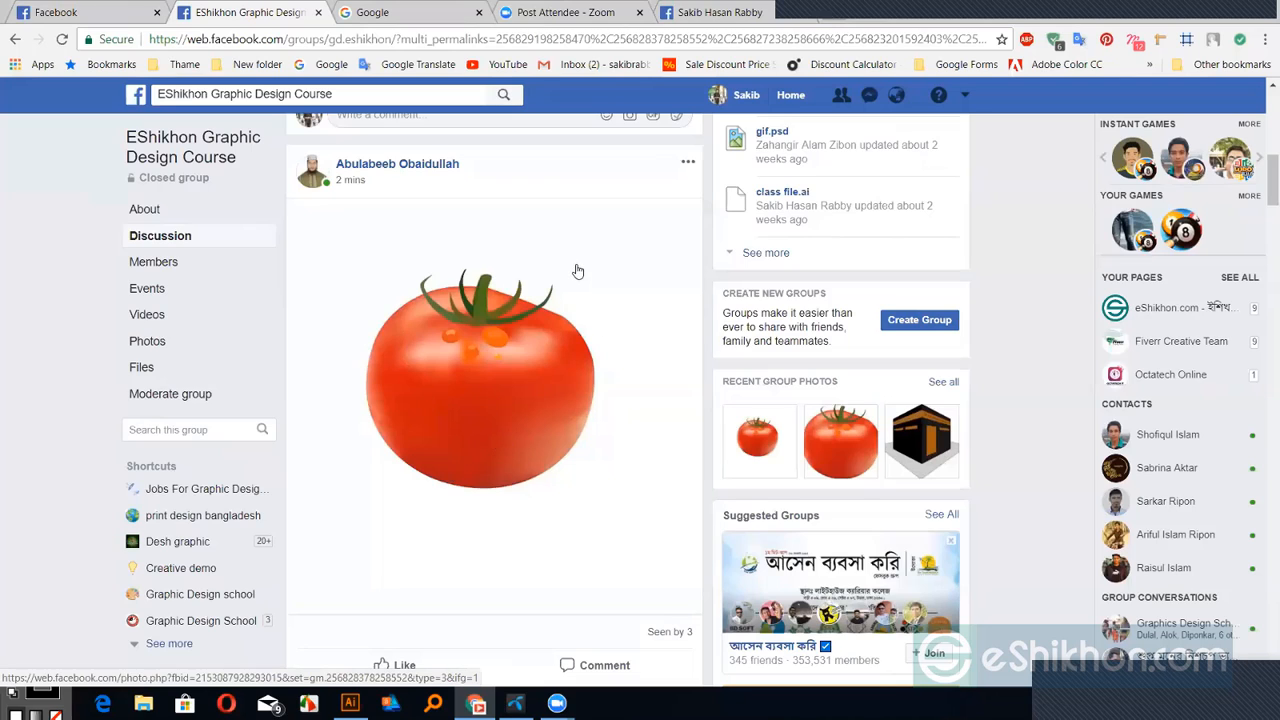
pyautogui.click(440, 286)
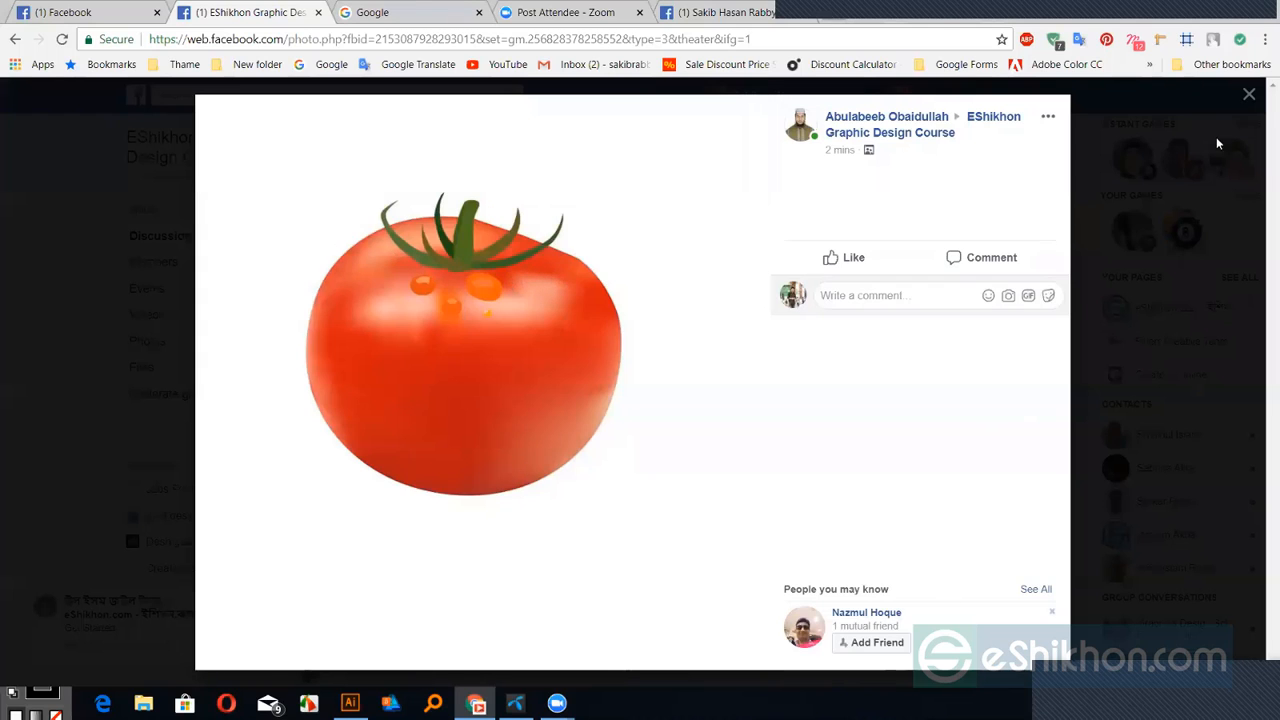
pyautogui.click(1248, 97)
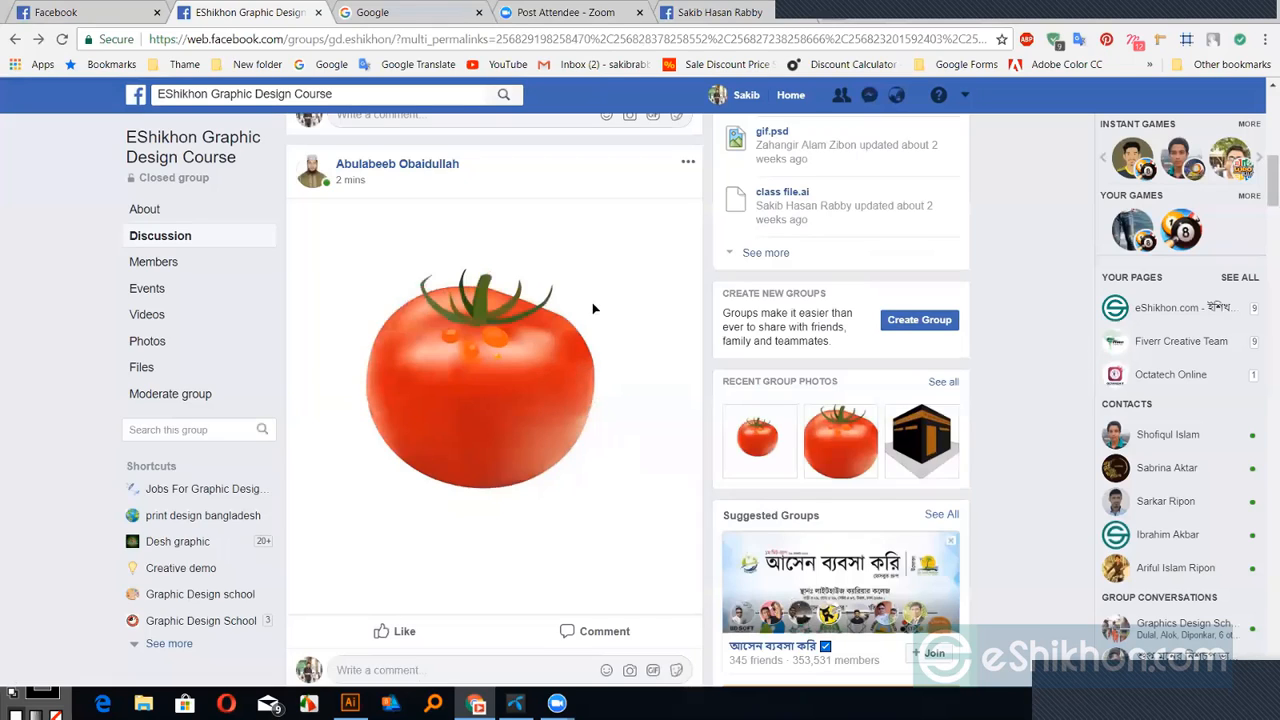
# Switch back to Illustrator and paint two curved blades meeting at the base with the Paintbrush tool and the bright green leaf art brush
pyautogui.hotkey('alt', 'Tab')
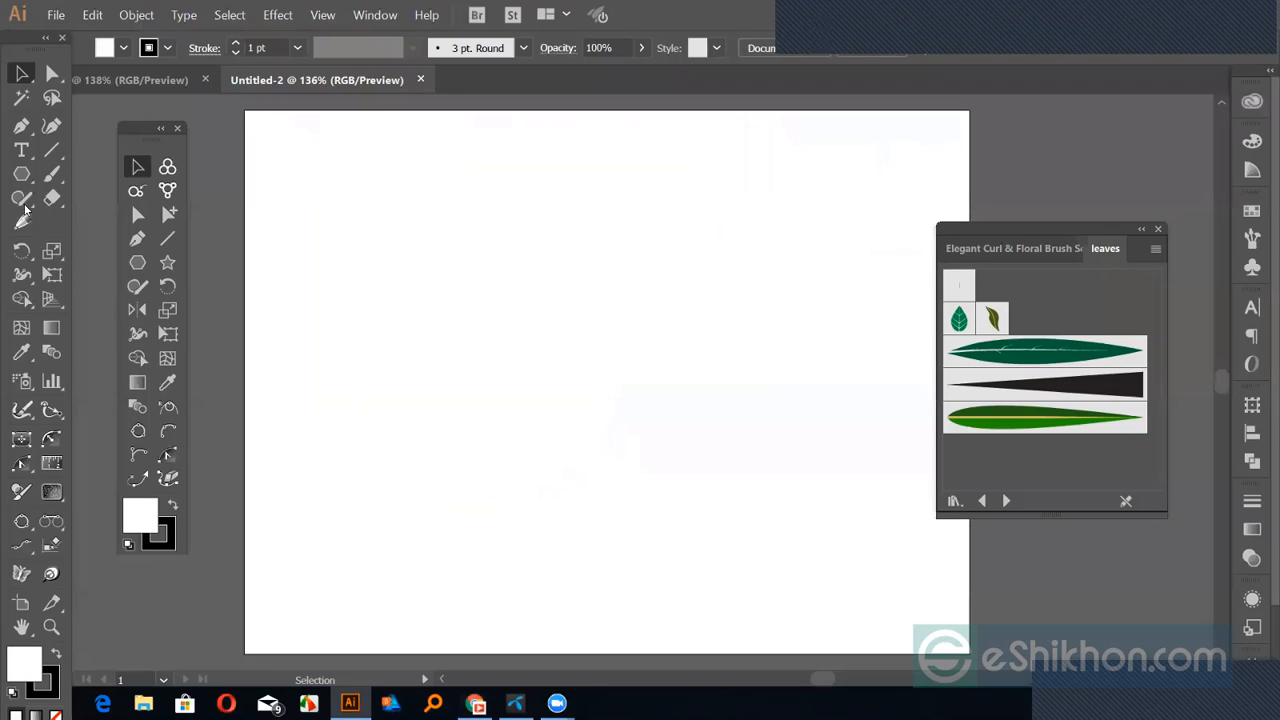
pyautogui.click(50, 178)
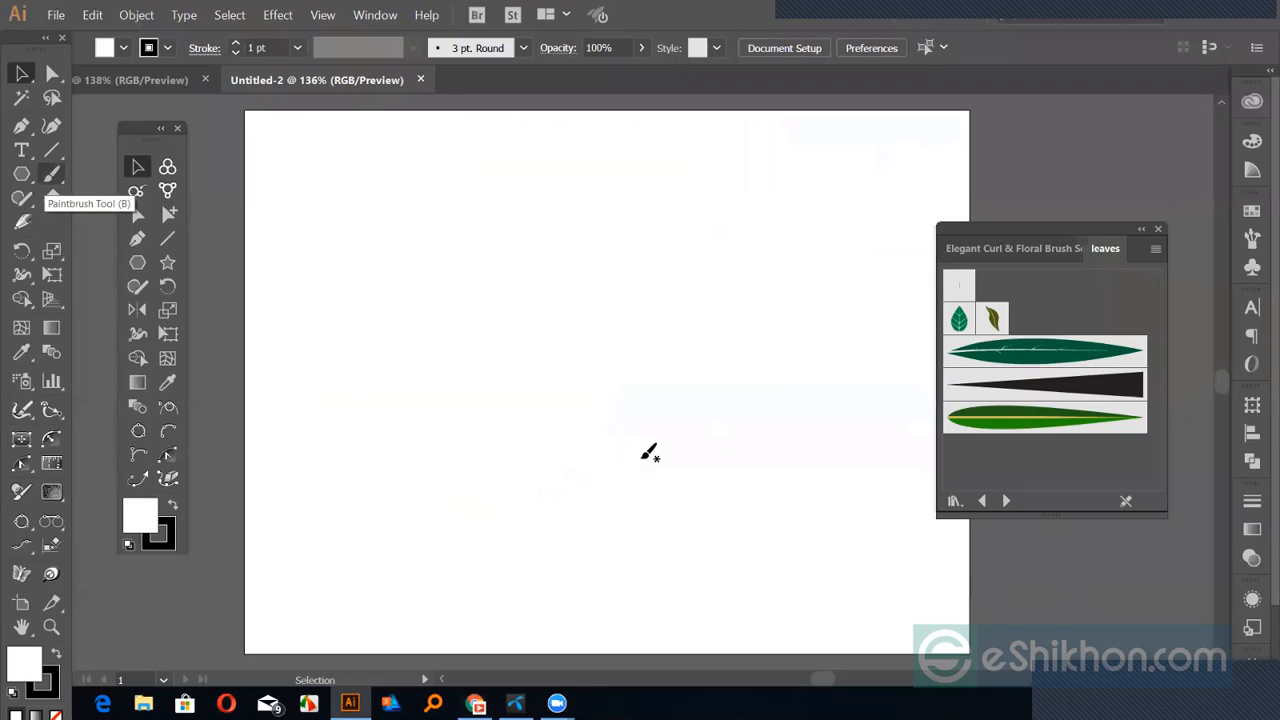
pyautogui.moveTo(643, 455); pyautogui.dragTo(593, 421)
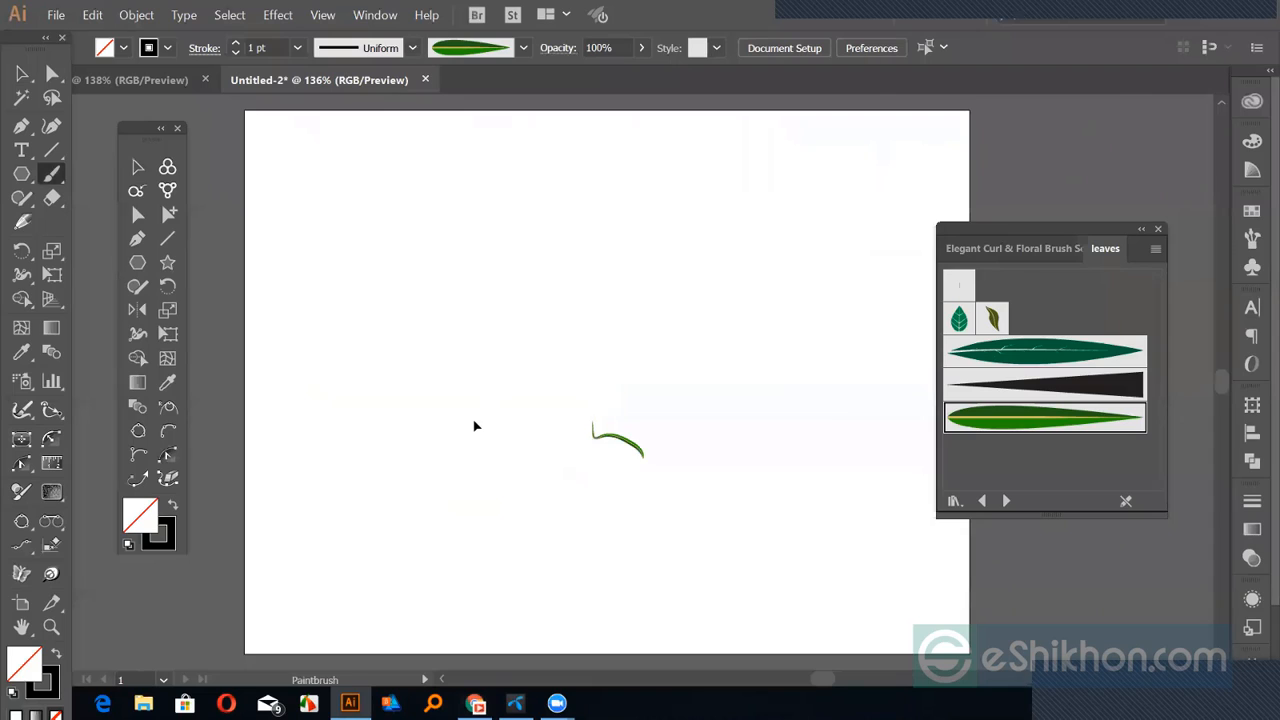
pyautogui.hotkey('ctrl', 'z')
pyautogui.moveTo(724, 462)
pyautogui.mouseDown()
pyautogui.moveTo(619, 397)
pyautogui.moveTo(475, 454)
pyautogui.mouseUp()
pyautogui.moveTo(730, 440)
pyautogui.mouseDown()
pyautogui.moveTo(731, 403)
pyautogui.moveTo(866, 337)
pyautogui.mouseUp()
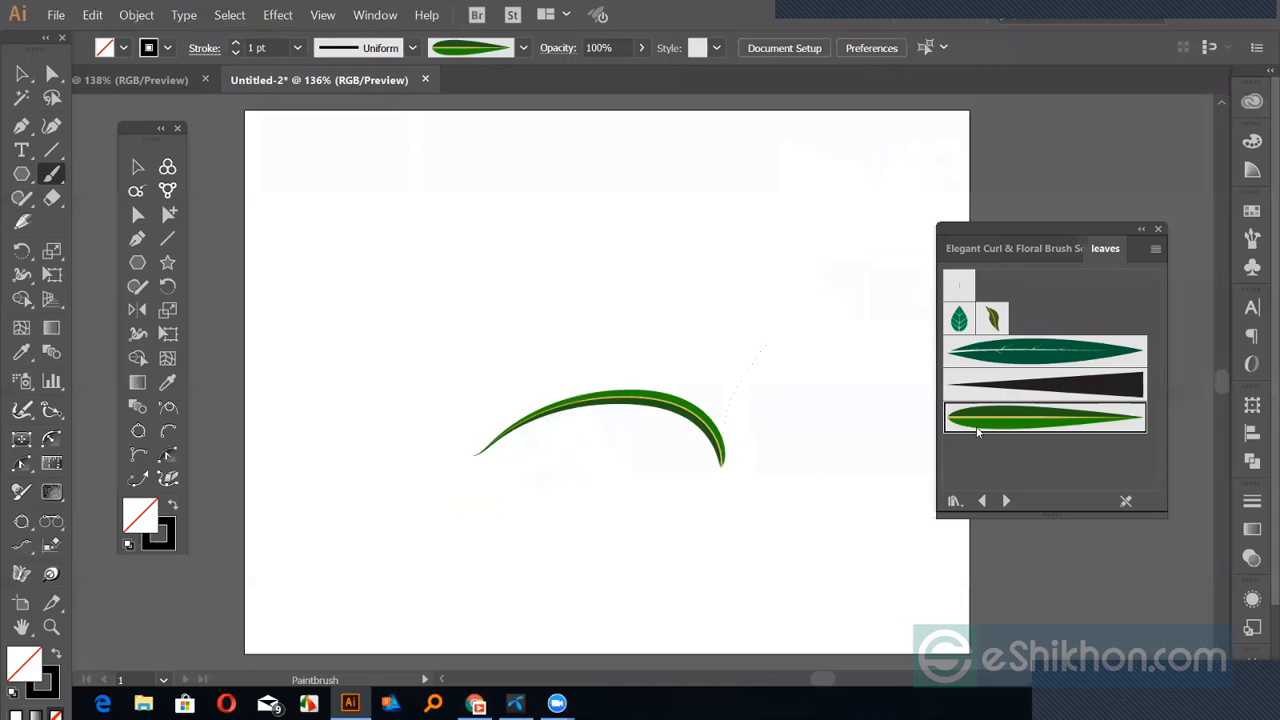
# Paint one large and one small leaf above the green blades with the dark green veined leaf art brush
pyautogui.click(1020, 355)
pyautogui.moveTo(630, 308); pyautogui.dragTo(458, 305)
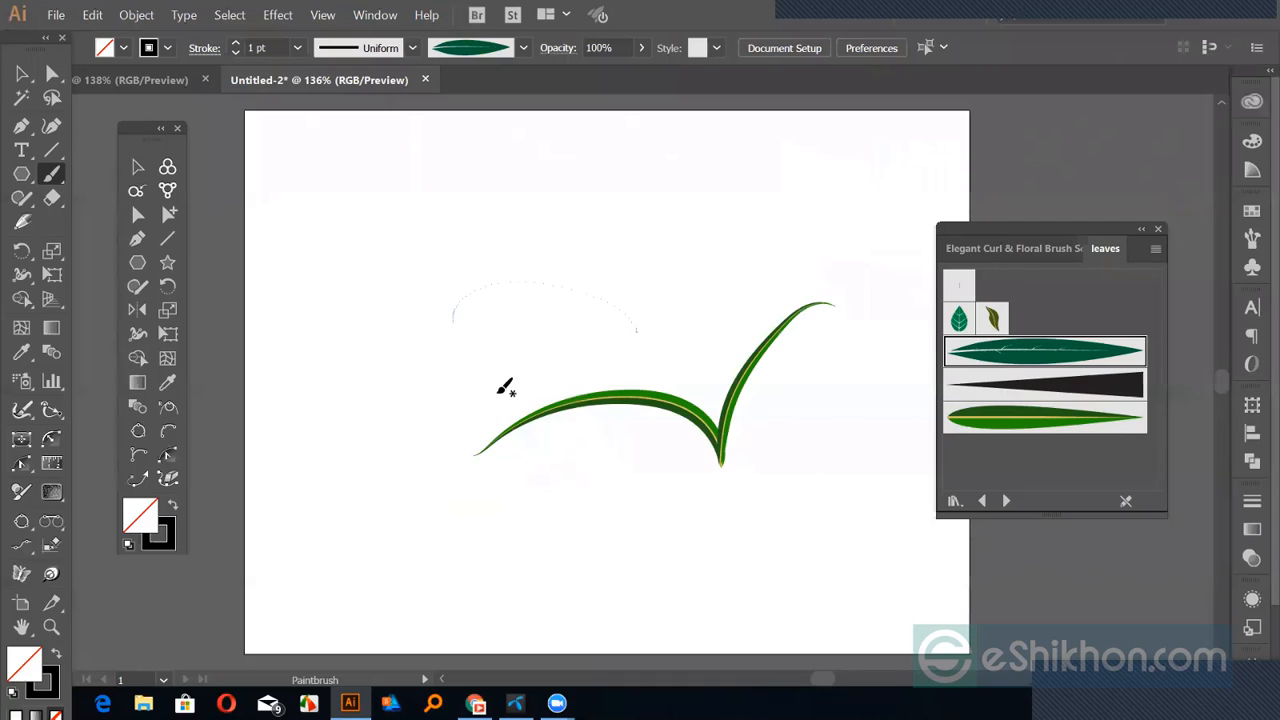
pyautogui.moveTo(655, 279)
pyautogui.mouseDown()
pyautogui.moveTo(649, 249)
pyautogui.moveTo(691, 194)
pyautogui.mouseUp()
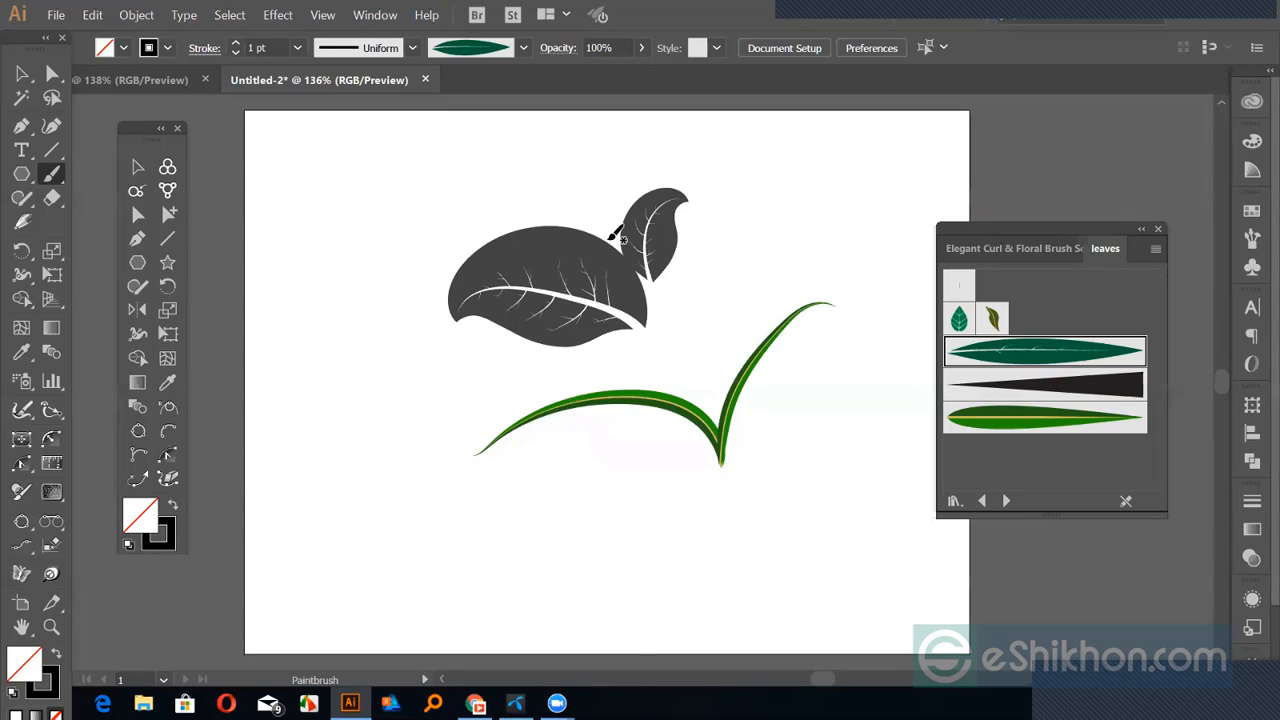
# Paint a curved tapering stem down past the leaves with the tapered black art brush, undoing the first stroke and repainting it
pyautogui.click(1050, 390)
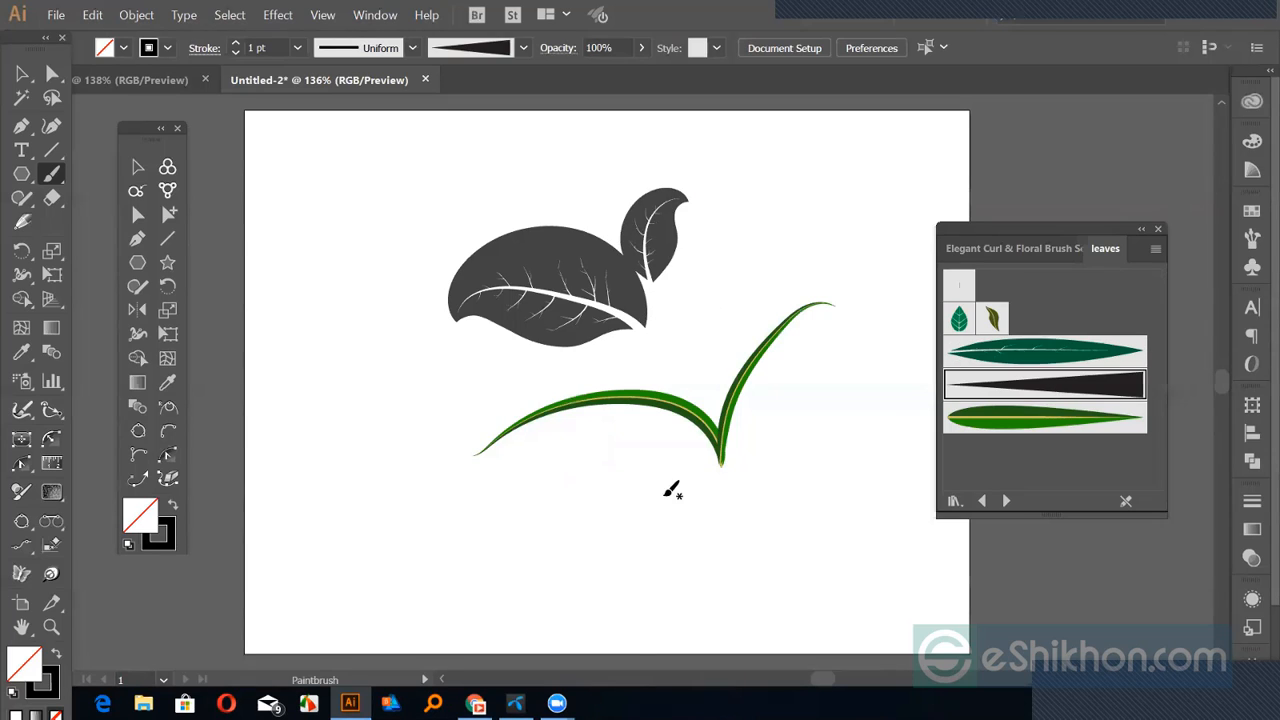
pyautogui.moveTo(545, 158); pyautogui.dragTo(616, 524)
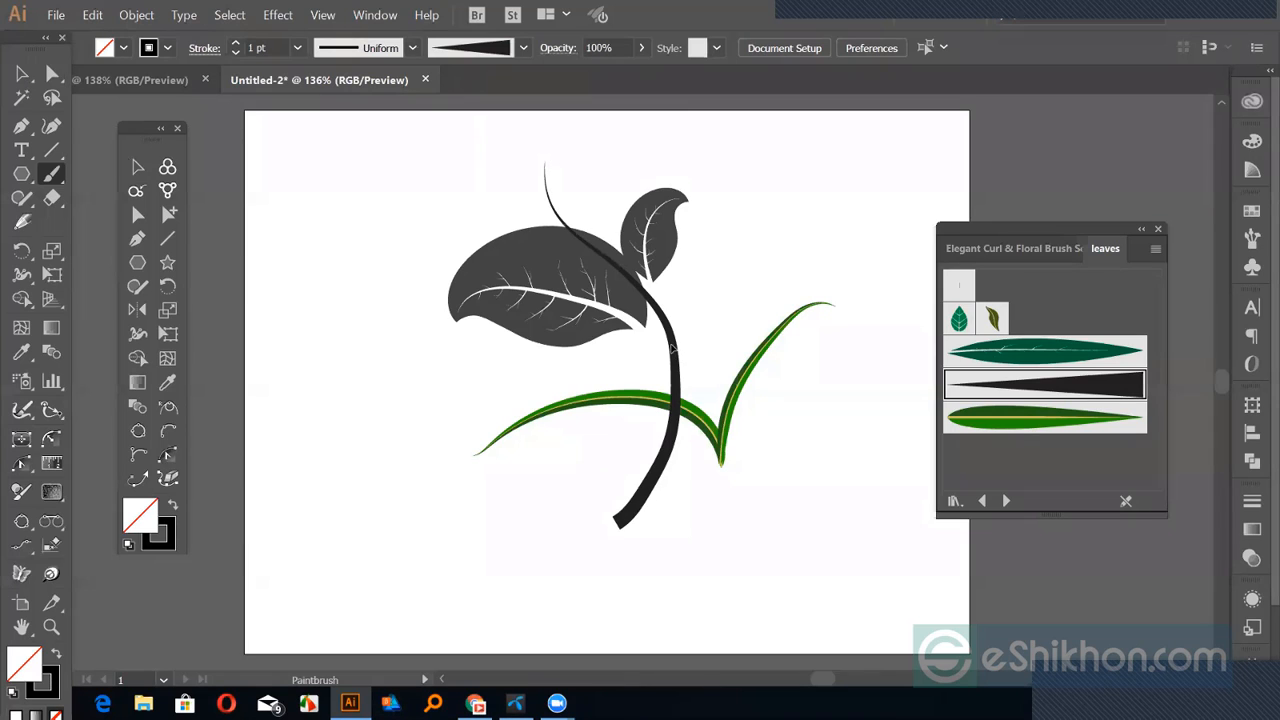
pyautogui.hotkey('ctrl', 'z')
pyautogui.press('v')
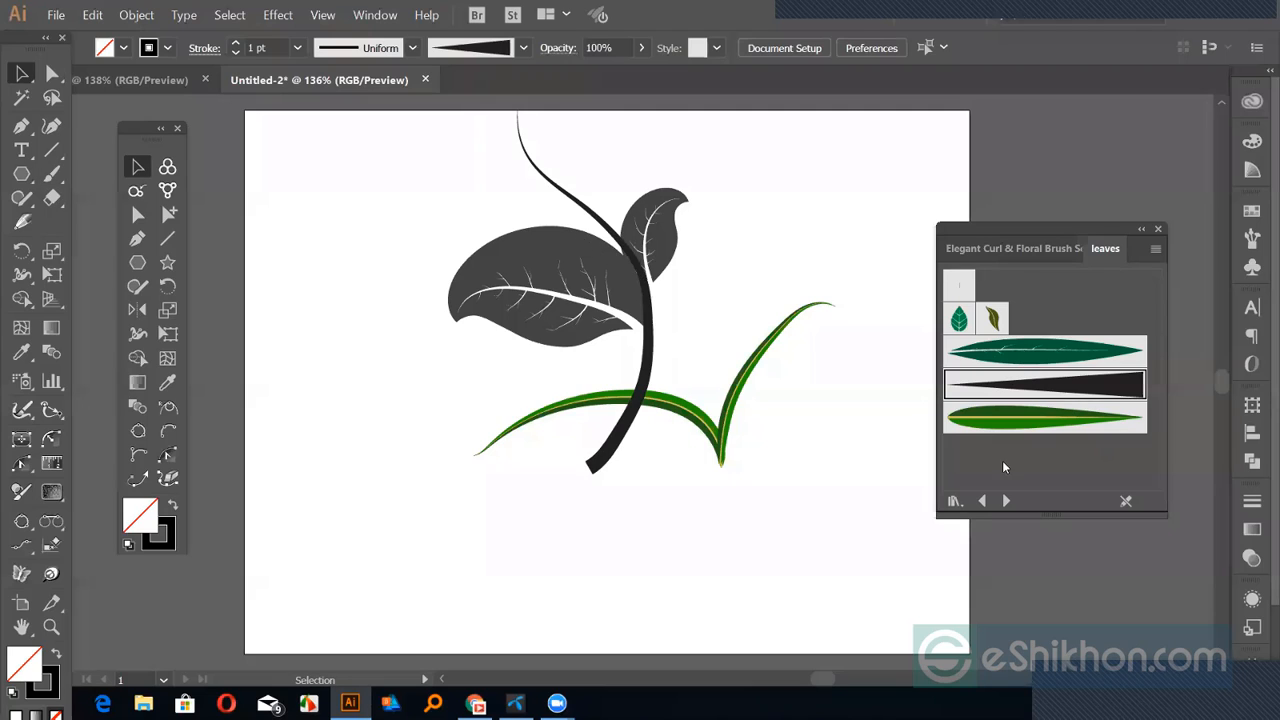
# Page back through the brush libraries to the Elegant Curl & Floral Brush Set and delete all the leaf and stem artwork
pyautogui.click(979, 502)
pyautogui.click(979, 502)
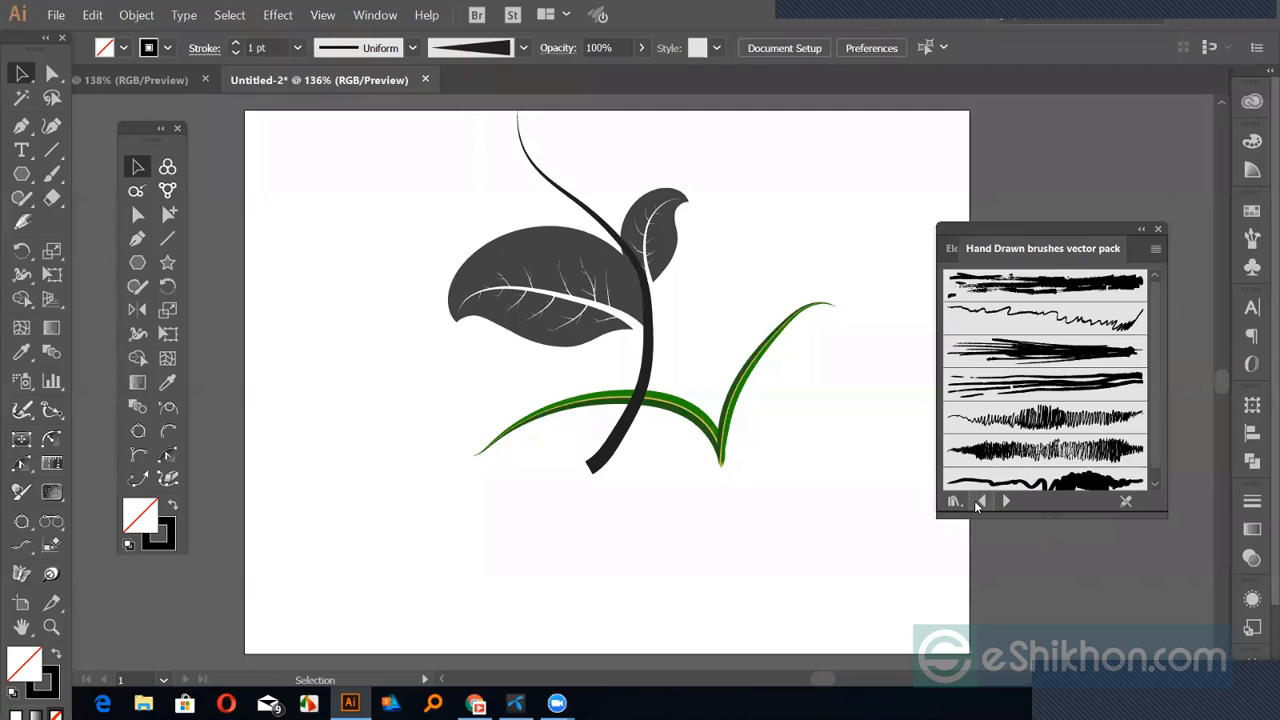
pyautogui.click(979, 502)
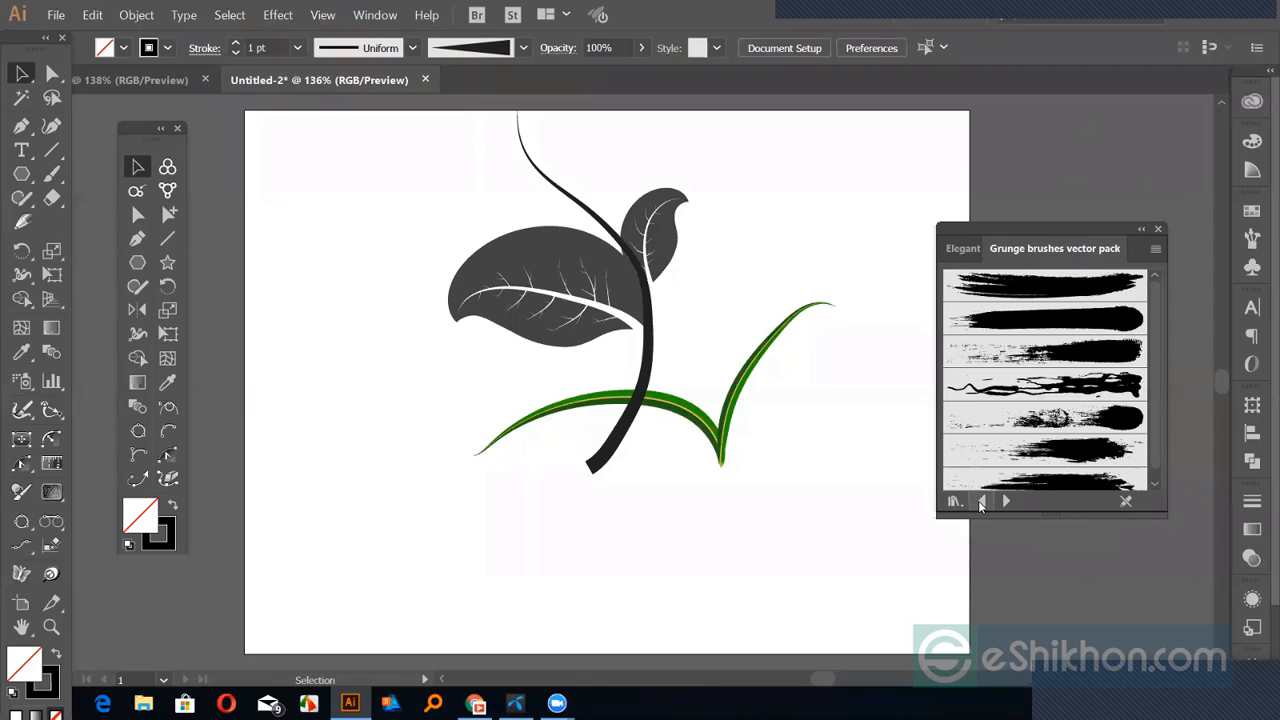
pyautogui.click(980, 503)
pyautogui.click(980, 503)
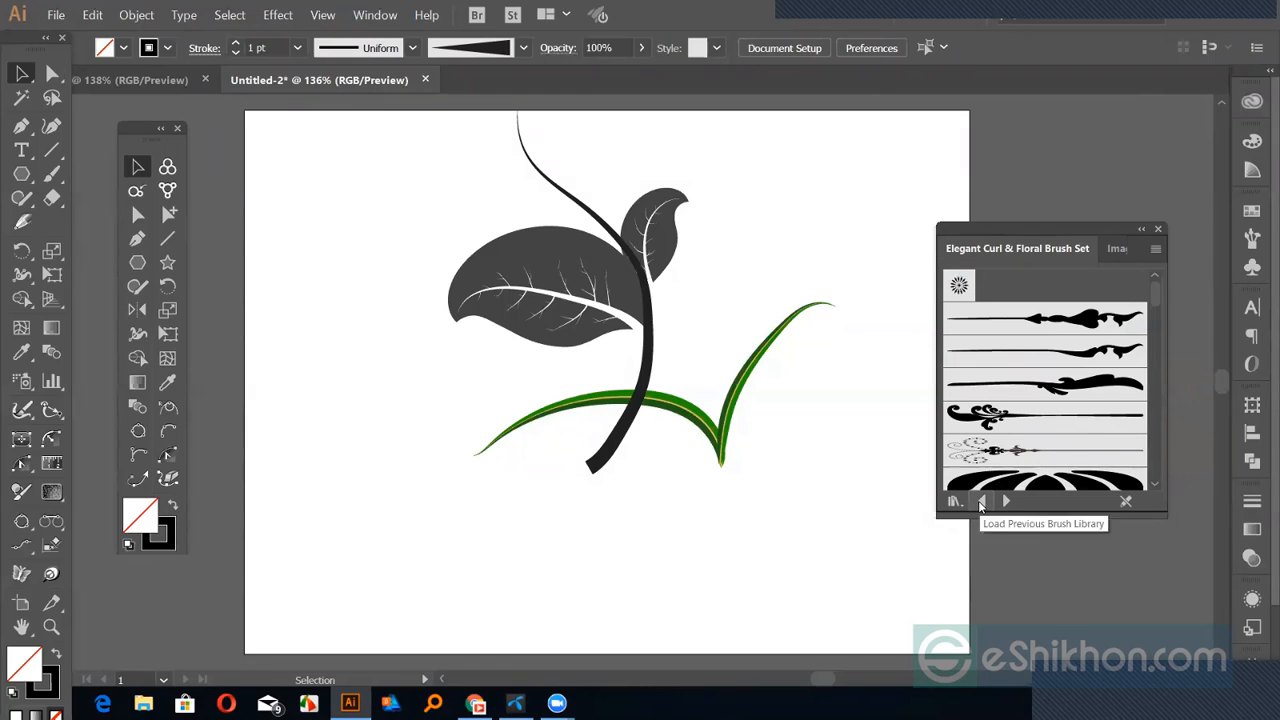
pyautogui.moveTo(450, 212); pyautogui.dragTo(774, 573)
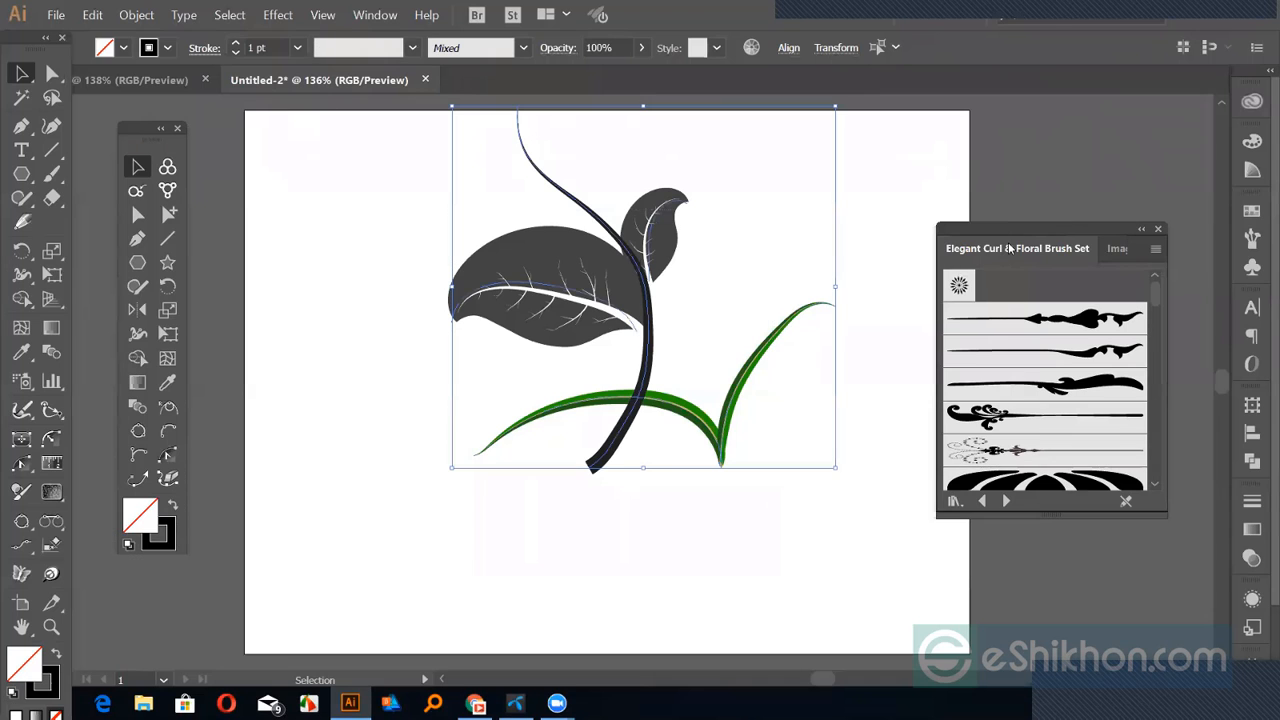
pyautogui.press('Delete')
# Open the Borders_Dashed brush library and look through its border brushes
pyautogui.click(1252, 238)
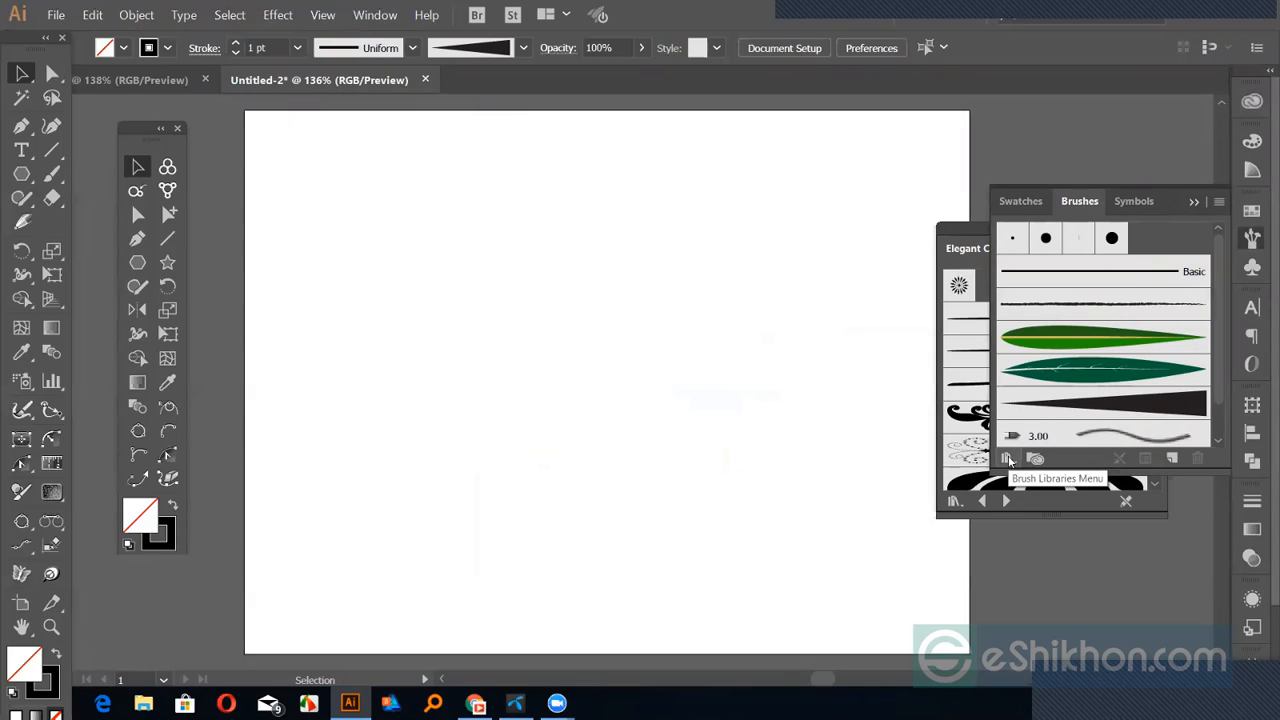
pyautogui.click(1008, 459)
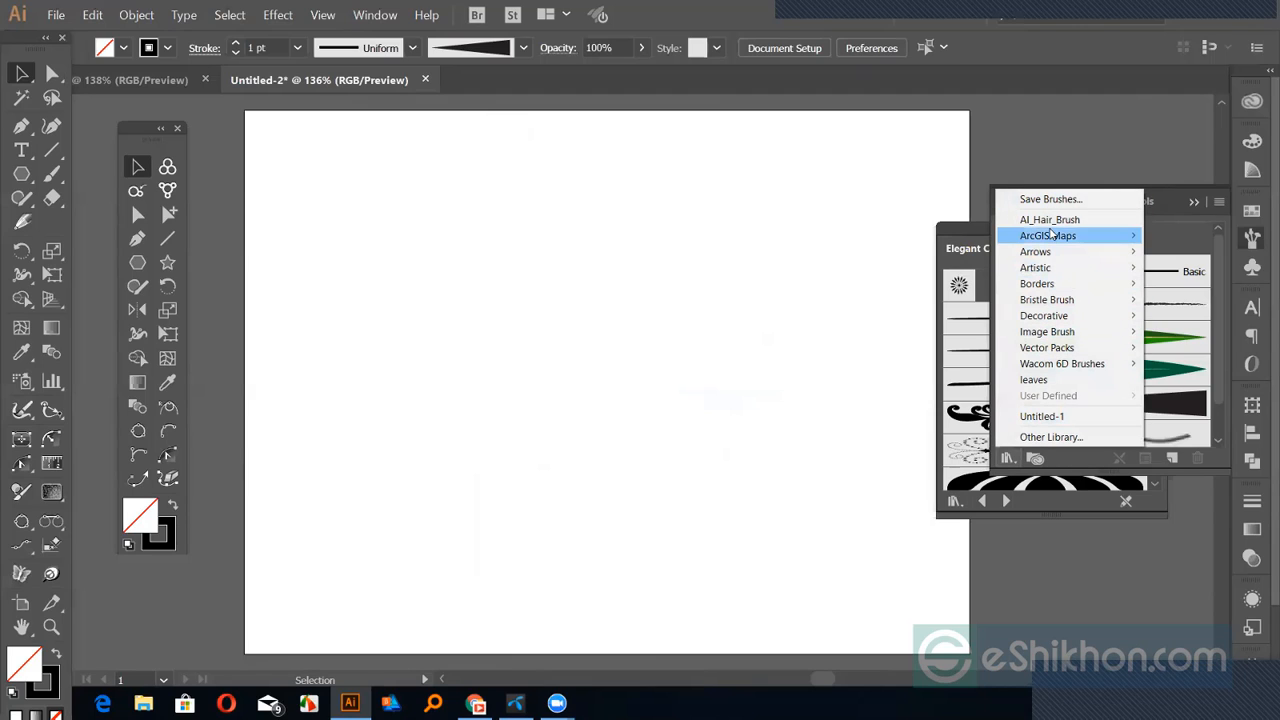
pyautogui.moveTo(1052, 233)
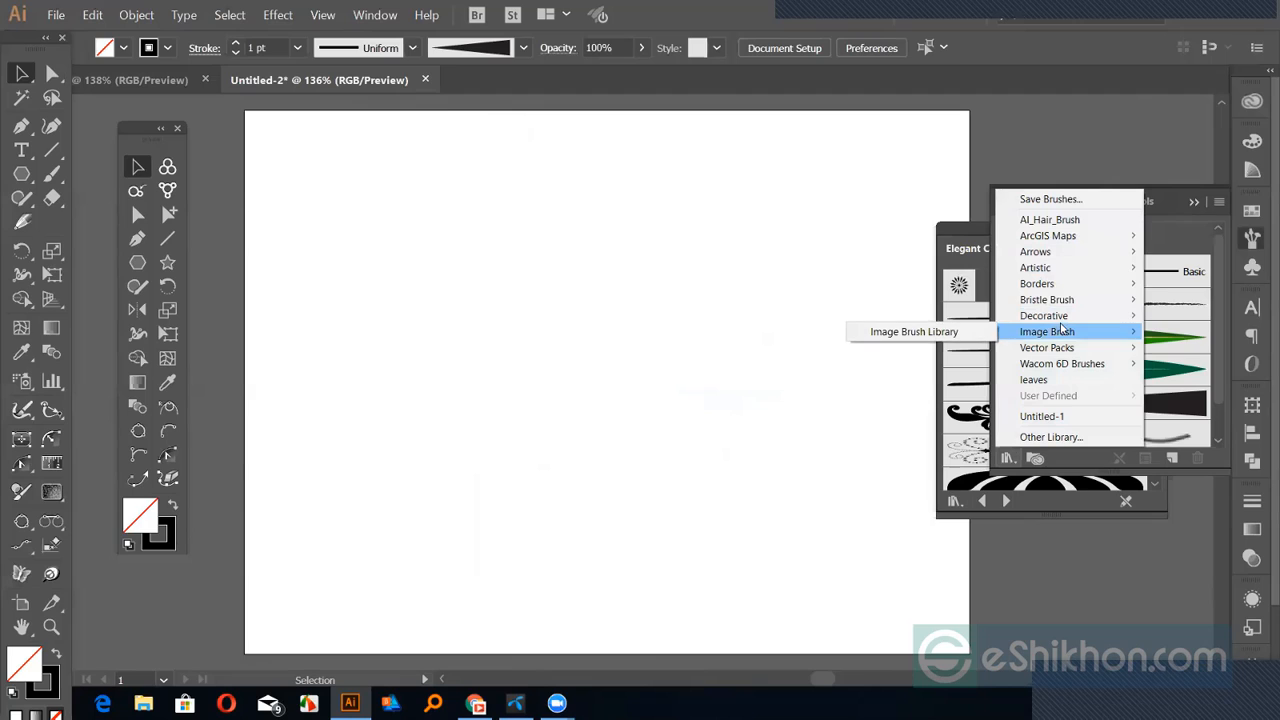
pyautogui.moveTo(1067, 287)
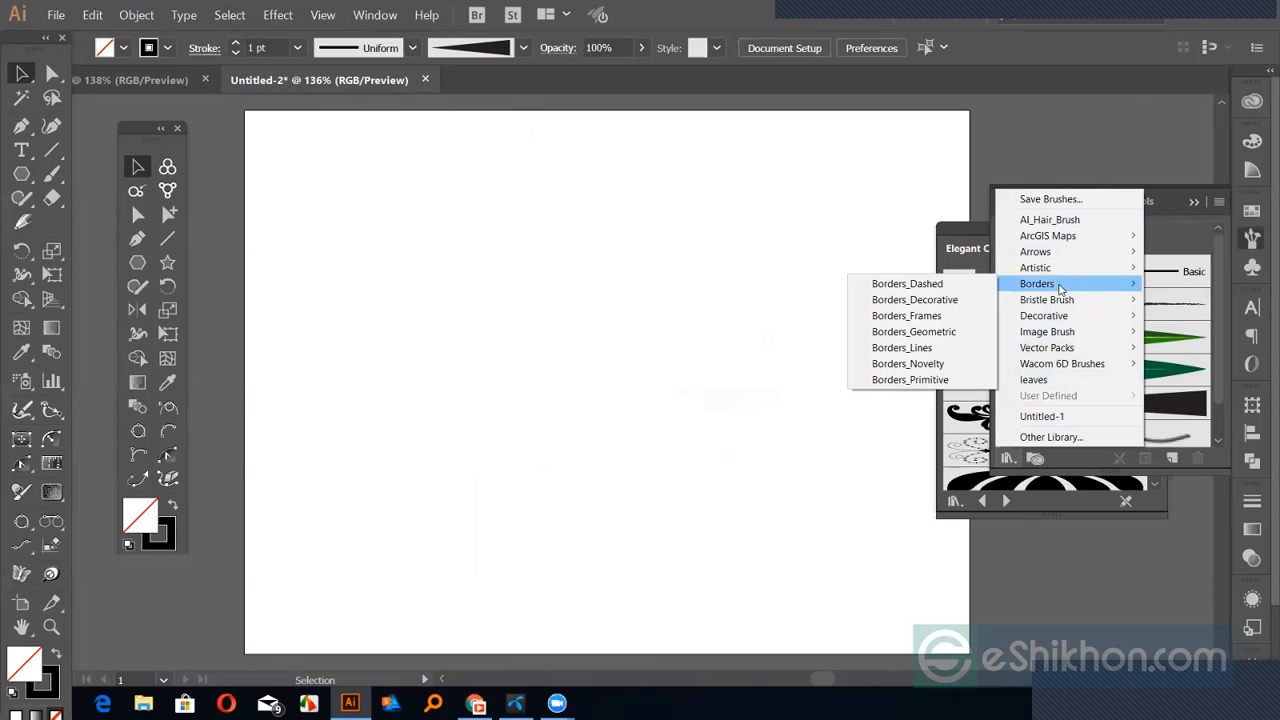
pyautogui.click(901, 287)
pyautogui.scroll(-3, 1016, 386)
pyautogui.scroll(3, 1018, 380)
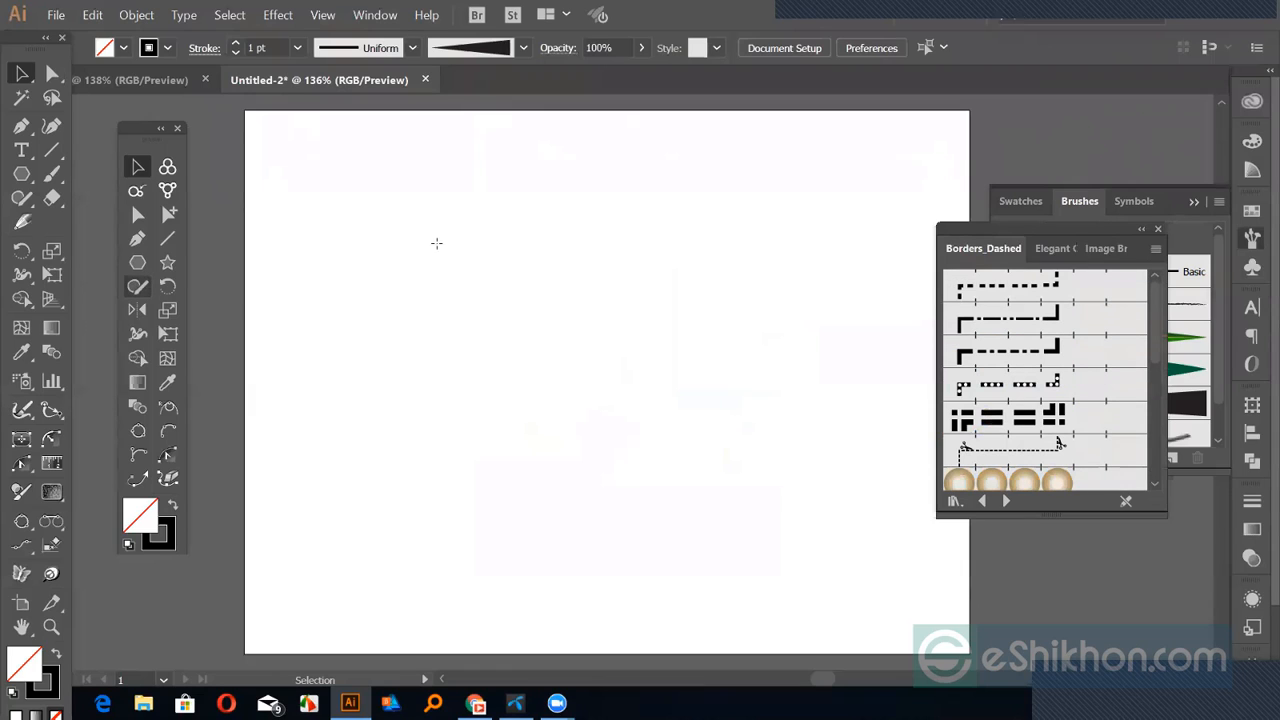
# Draw a large square centred on the artboard, apply a black dashed border brush at 9 pt, and minimize the Grameenphone Internet window
pyautogui.moveTo(247, 302); pyautogui.dragTo(247, 302)
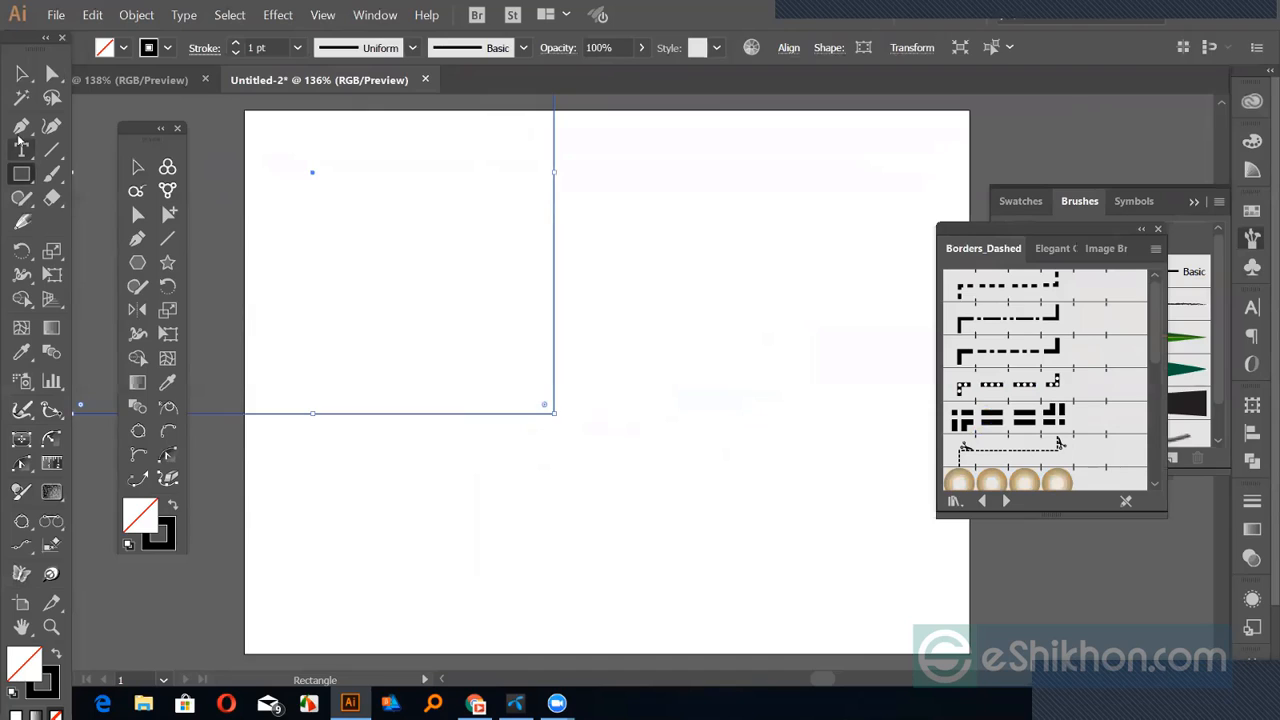
pyautogui.click(21, 76)
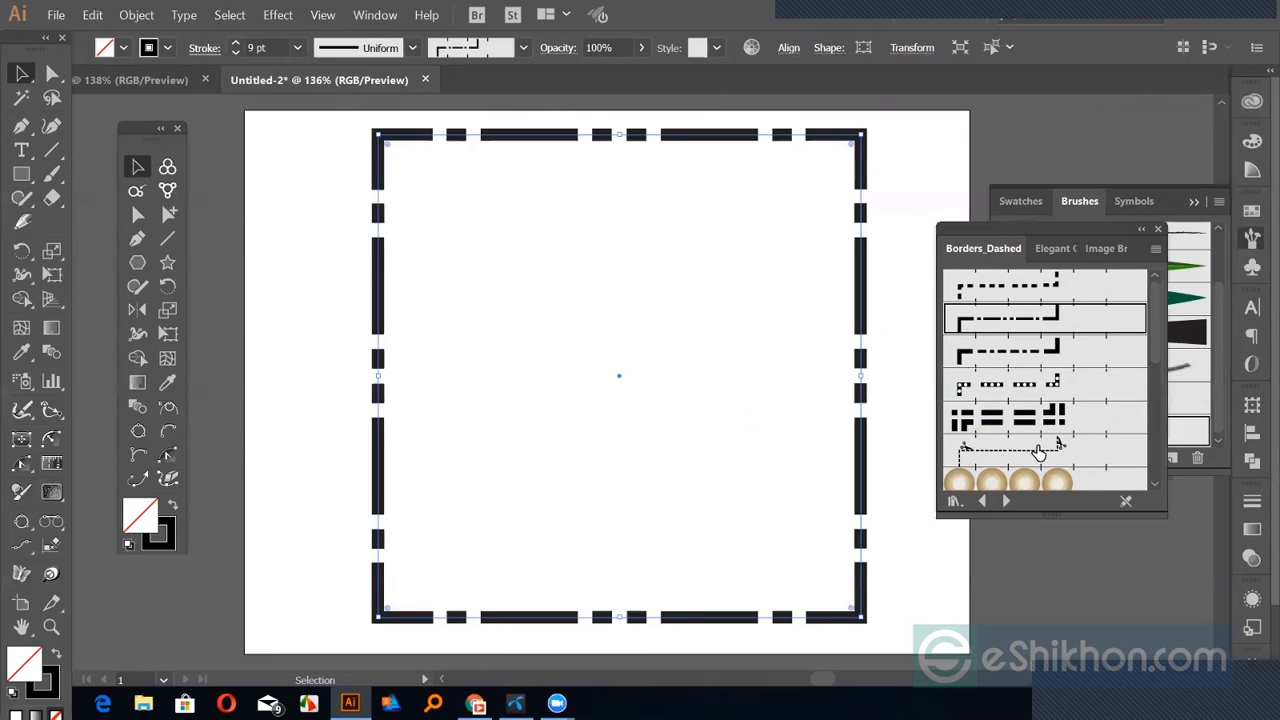
pyautogui.click(1039, 453)
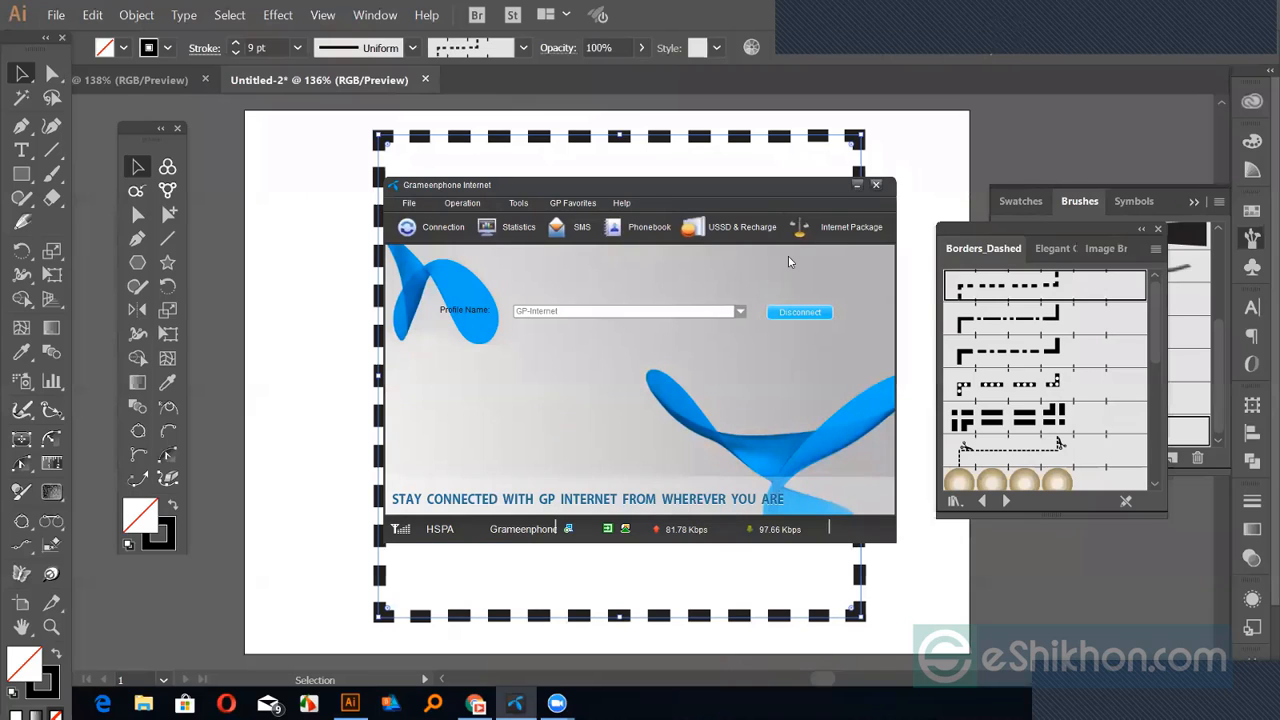
pyautogui.click(856, 185)
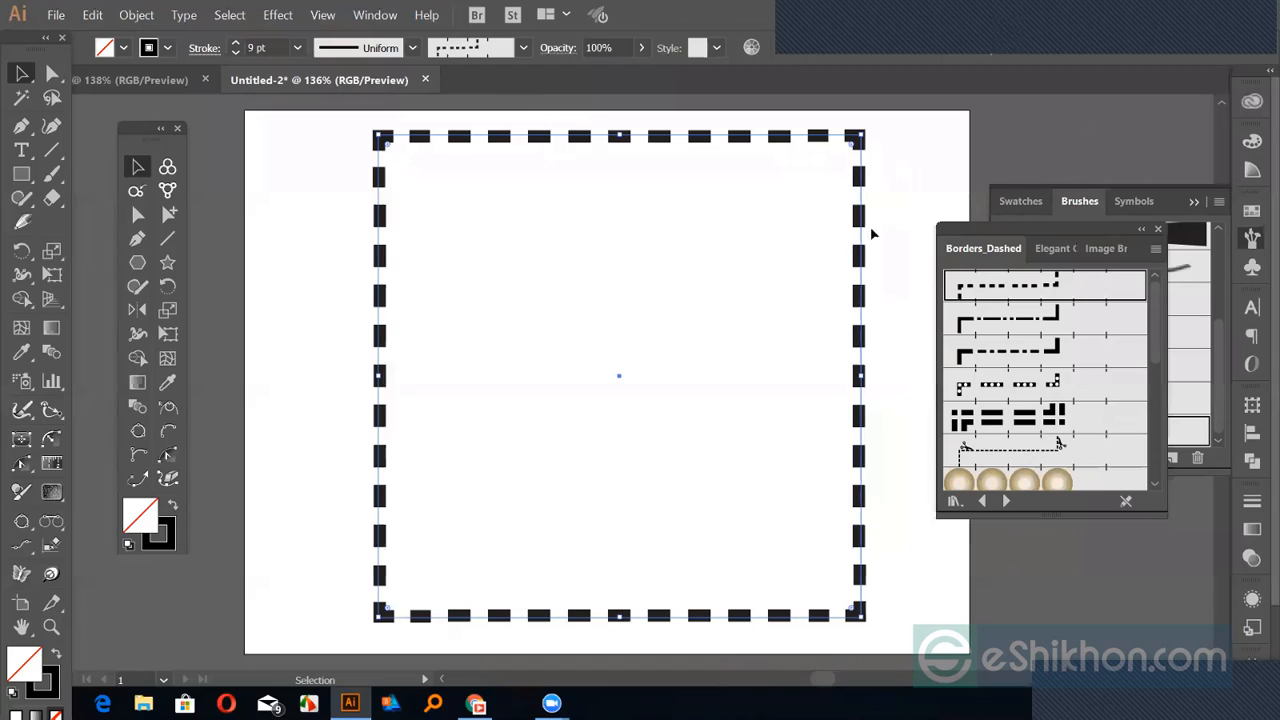
# Apply the blue and green dotted border brush to the square and set its stroke weight to 2 pt
pyautogui.scroll(-2, 1048, 415)
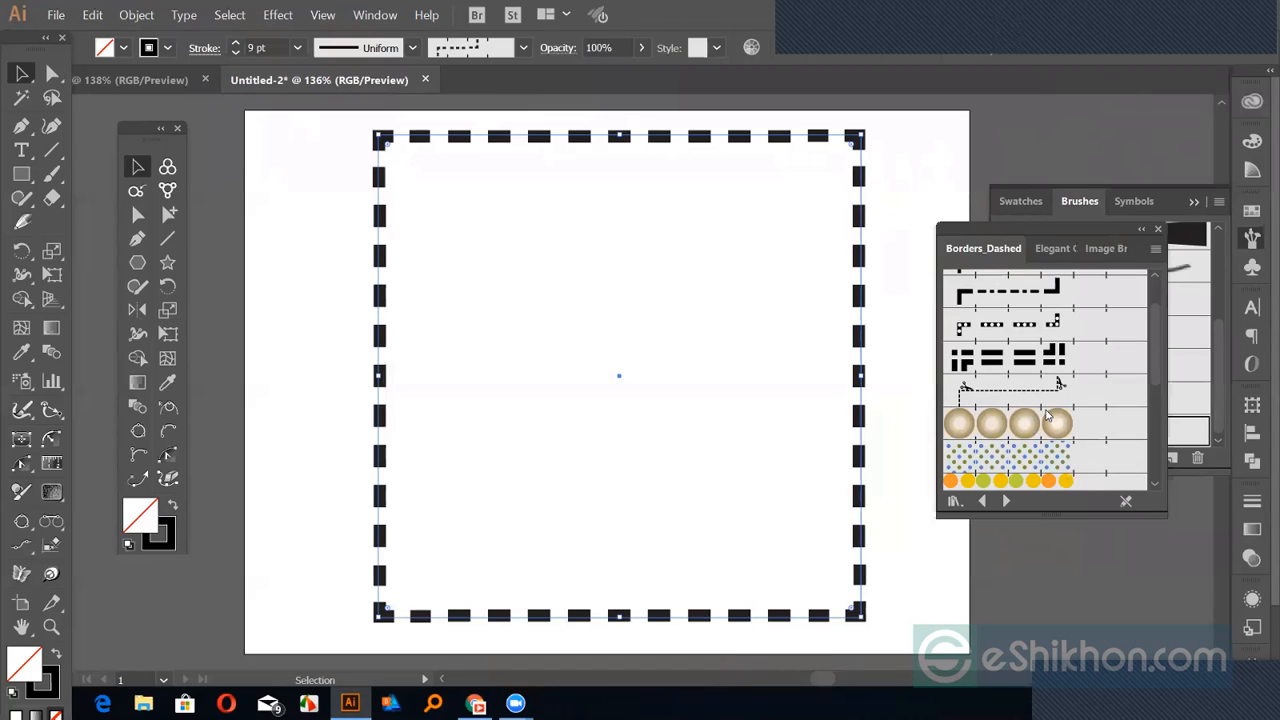
pyautogui.scroll(-2, 1048, 415)
pyautogui.click(1042, 400)
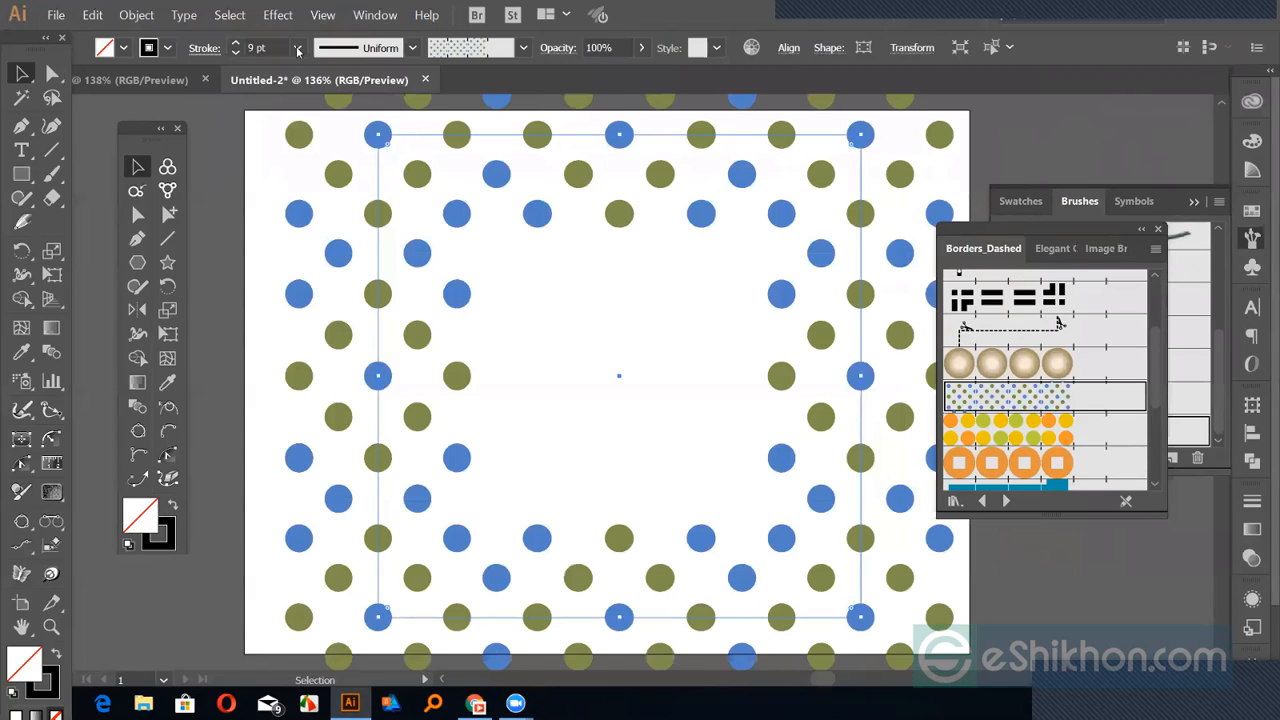
pyautogui.click(234, 54)
pyautogui.click(234, 54)
pyautogui.click(234, 54)
pyautogui.click(234, 54)
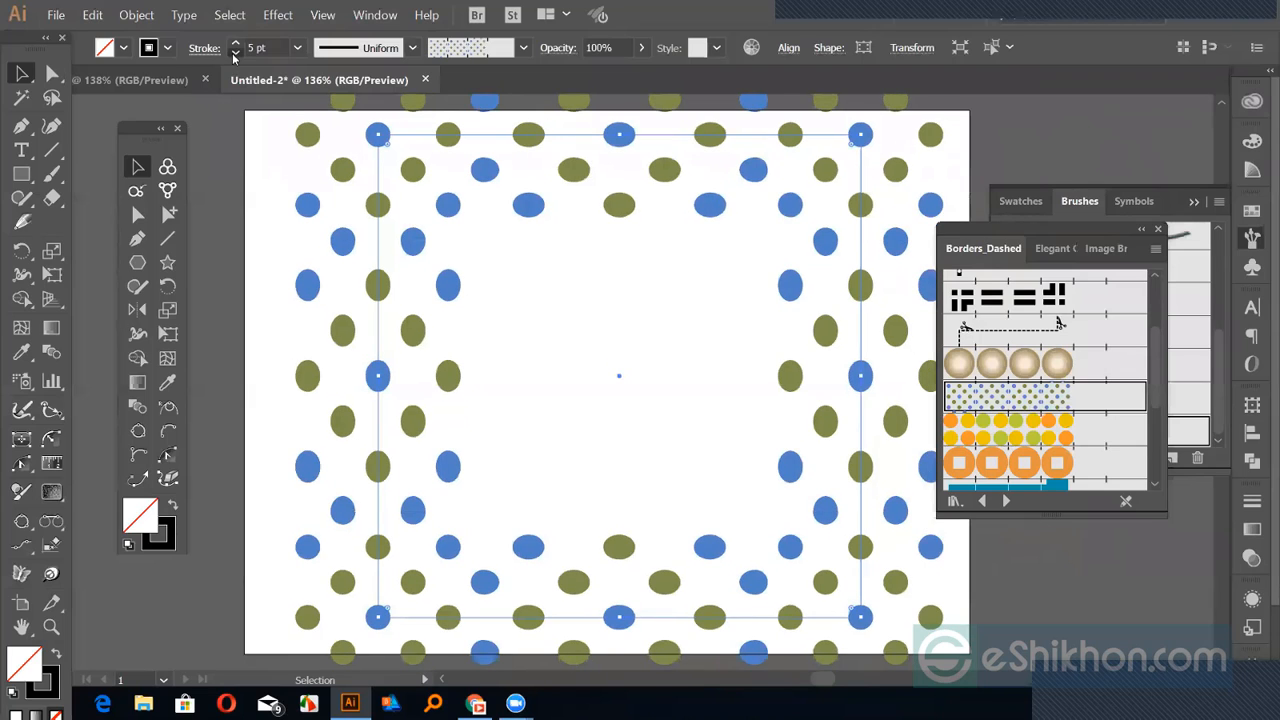
pyautogui.click(234, 54)
pyautogui.click(234, 54)
pyautogui.click(234, 54)
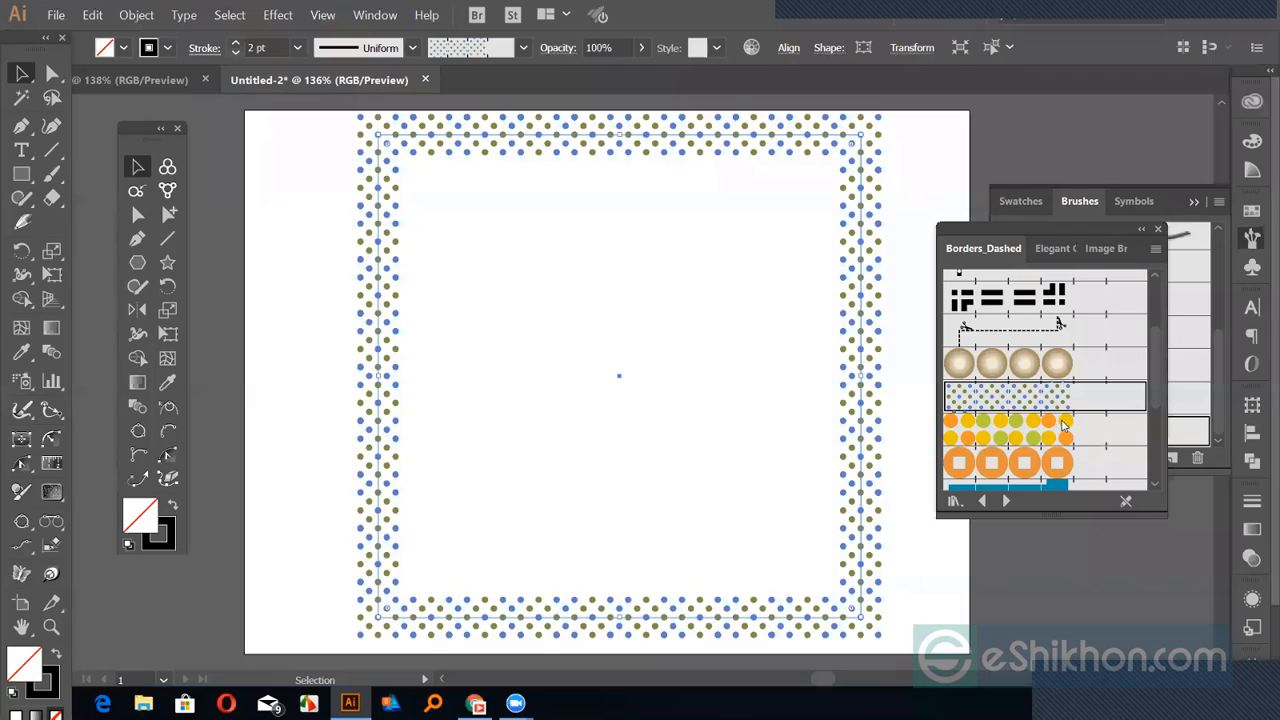
# Try the yellow-dotted blue, blue square and yellow checkered borders on the square, ending with the blue square and pink circle brush
pyautogui.scroll(-3, 1020, 330)
pyautogui.click(1020, 322)
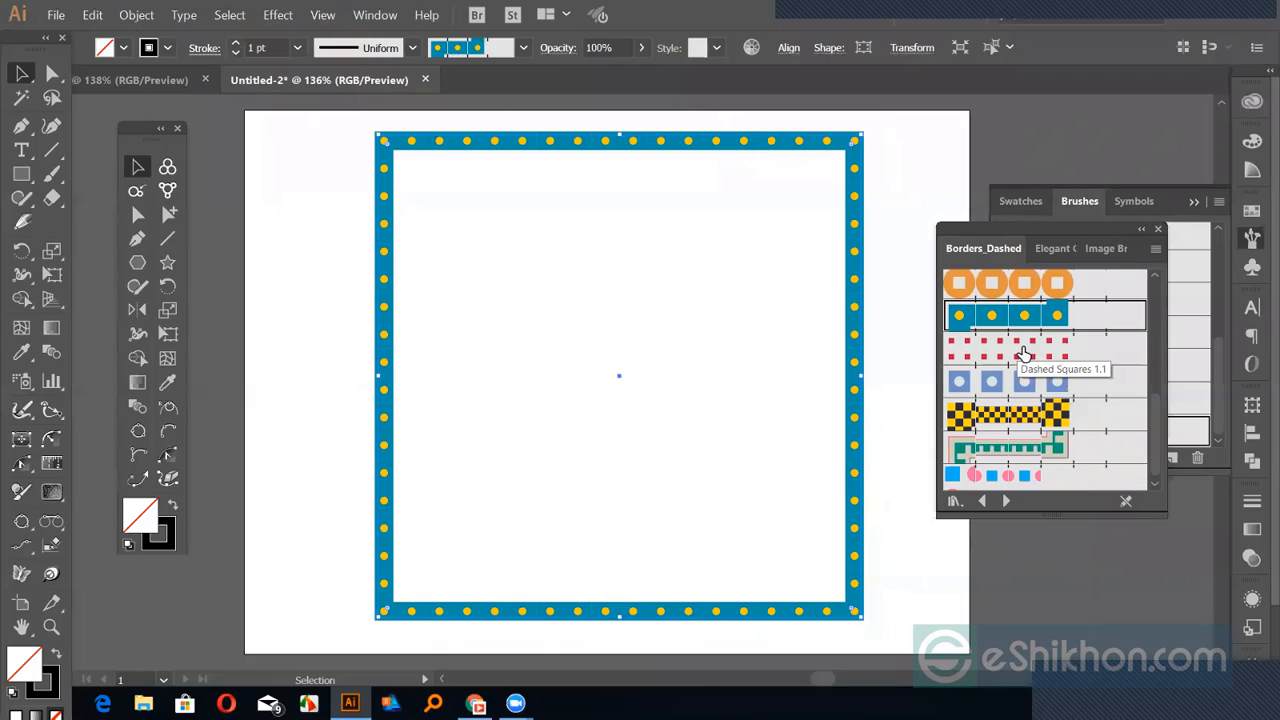
pyautogui.click(1023, 393)
pyautogui.click(1015, 425)
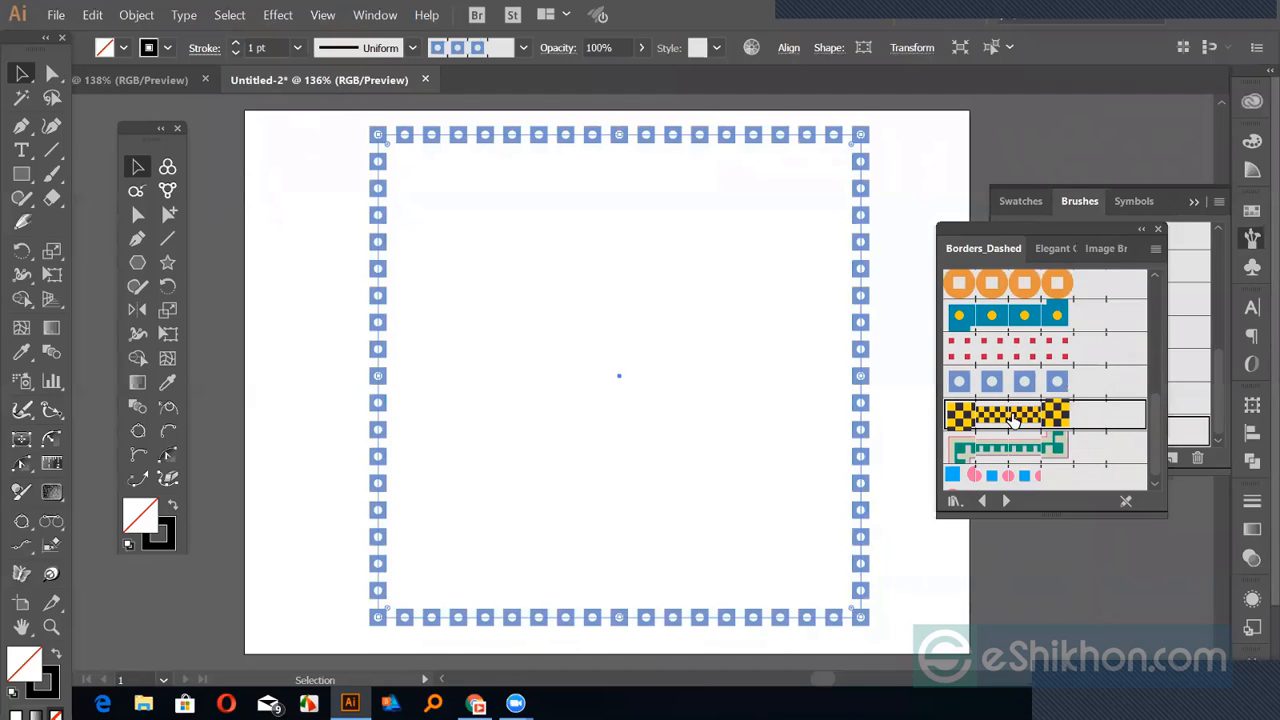
pyautogui.scroll(-1, 1015, 425)
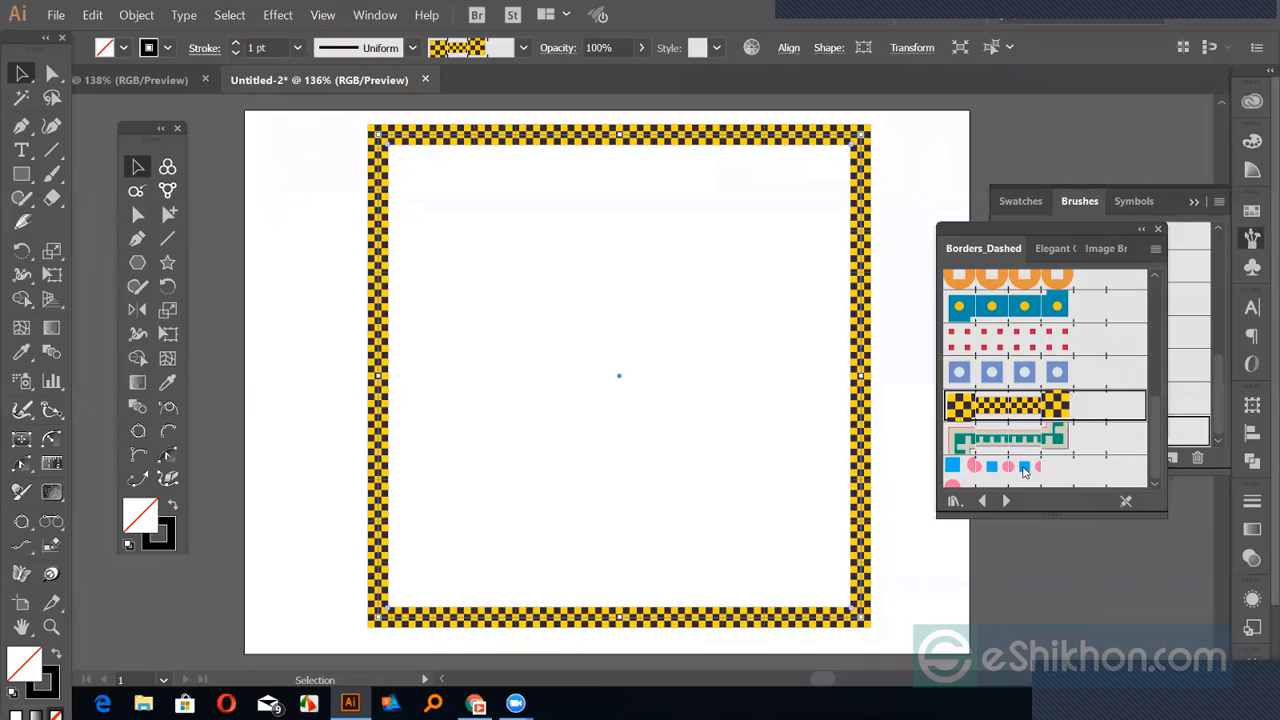
pyautogui.click(1042, 452)
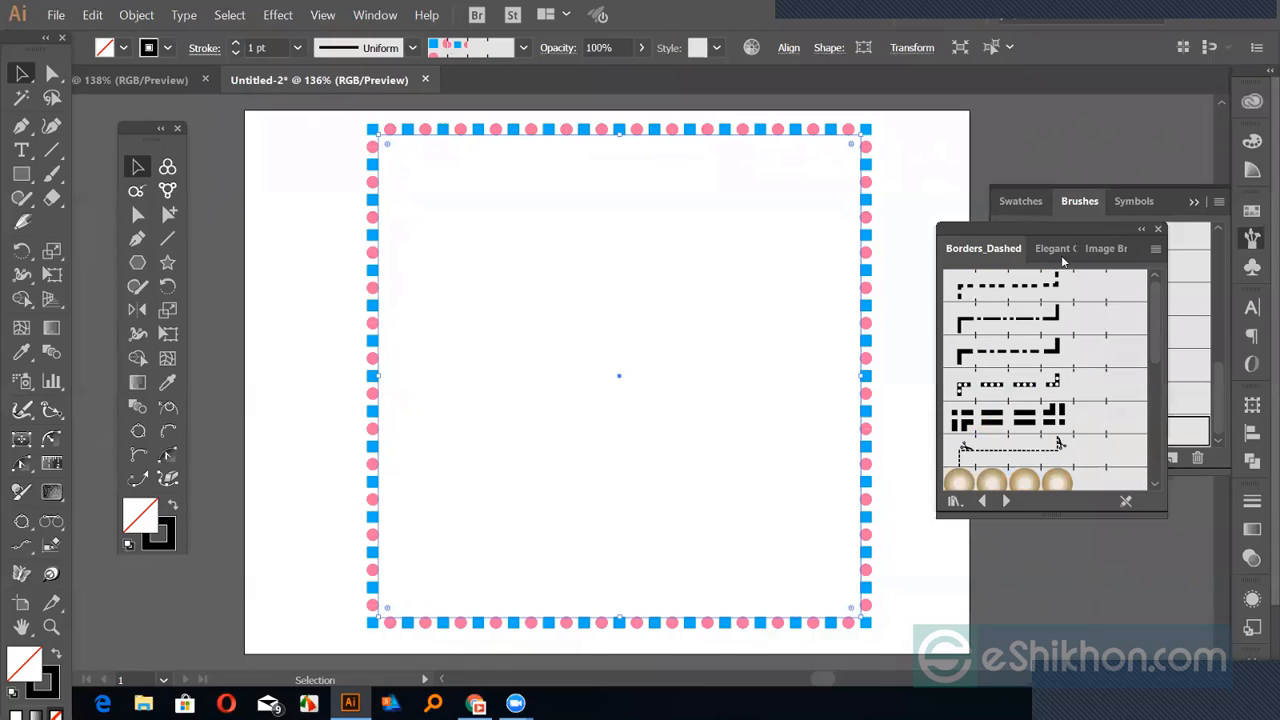
# Move the library panel clear of the Brushes panel, switch it to the Elegant Curl & Floral Brush Set, and delete the bordered square
pyautogui.moveTo(1025, 243); pyautogui.dragTo(834, 235)
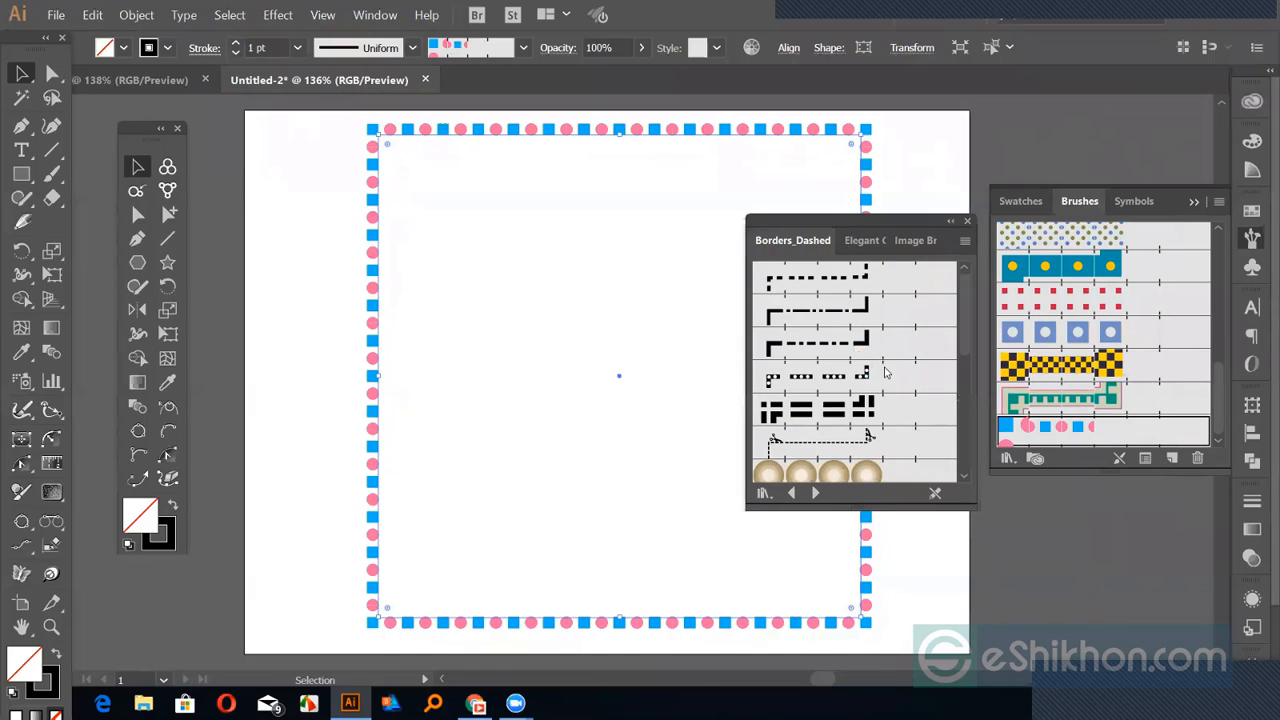
pyautogui.click(865, 243)
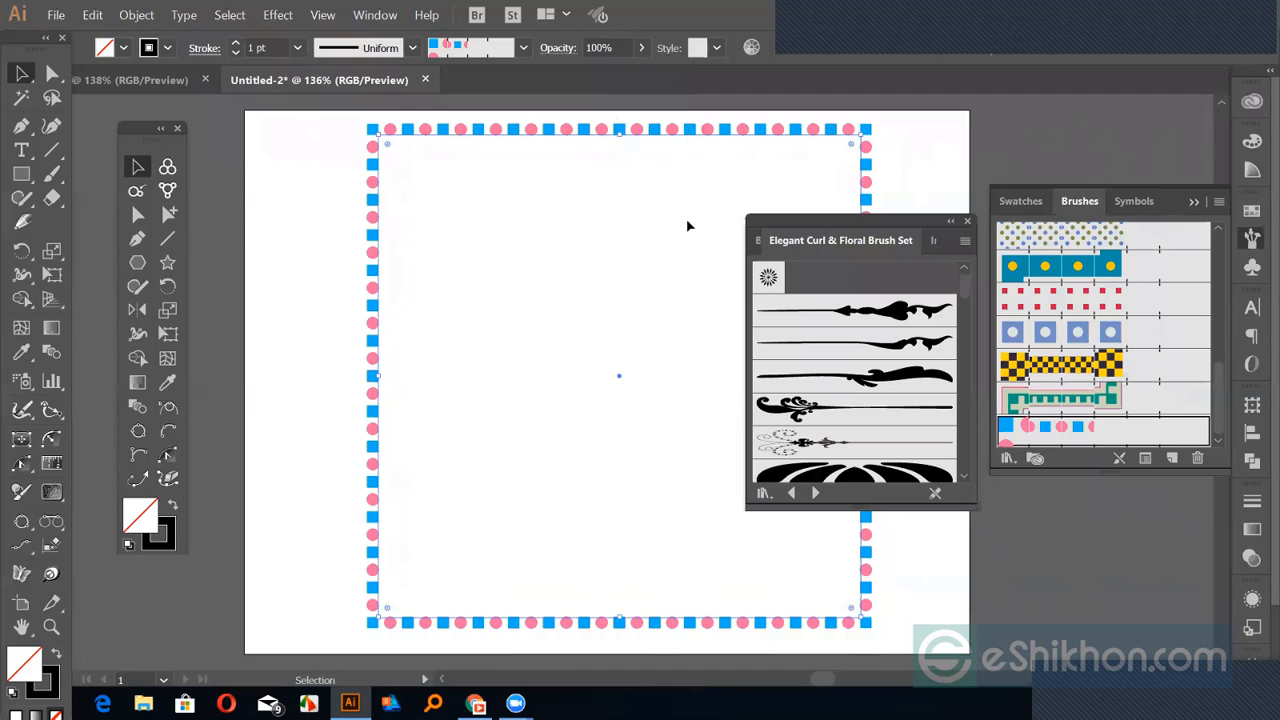
pyautogui.press('Delete')
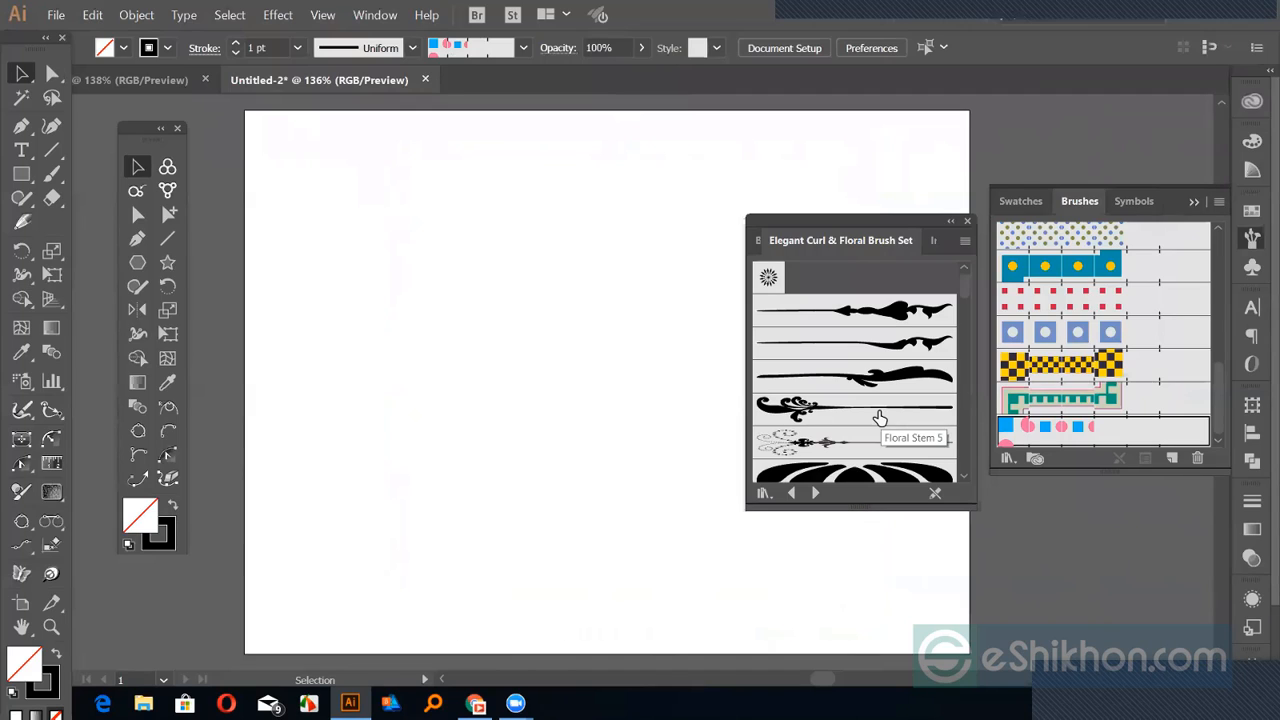
# Try a short curved Paintbrush stroke with the first floral stem brush in the set and undo it
pyautogui.click(887, 320)
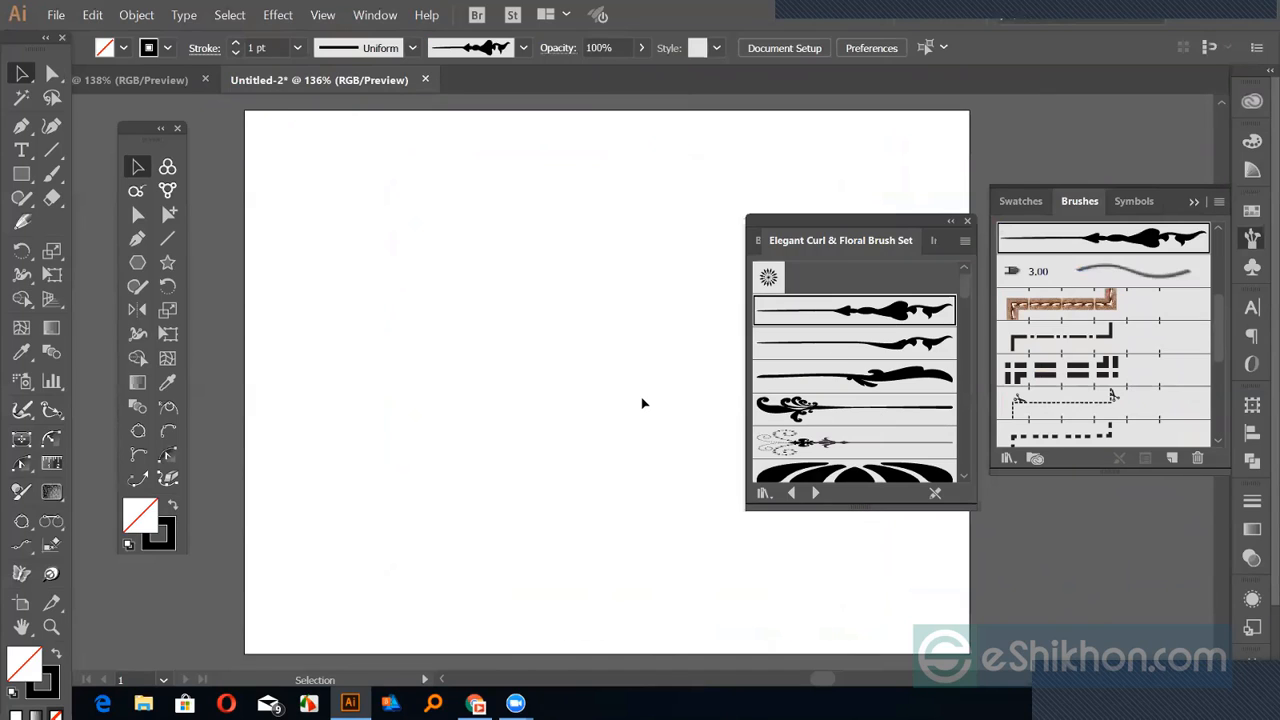
pyautogui.press('b')
pyautogui.moveTo(598, 468)
pyautogui.mouseDown()
pyautogui.moveTo(598, 457)
pyautogui.moveTo(485, 428)
pyautogui.moveTo(485, 445)
pyautogui.mouseUp()
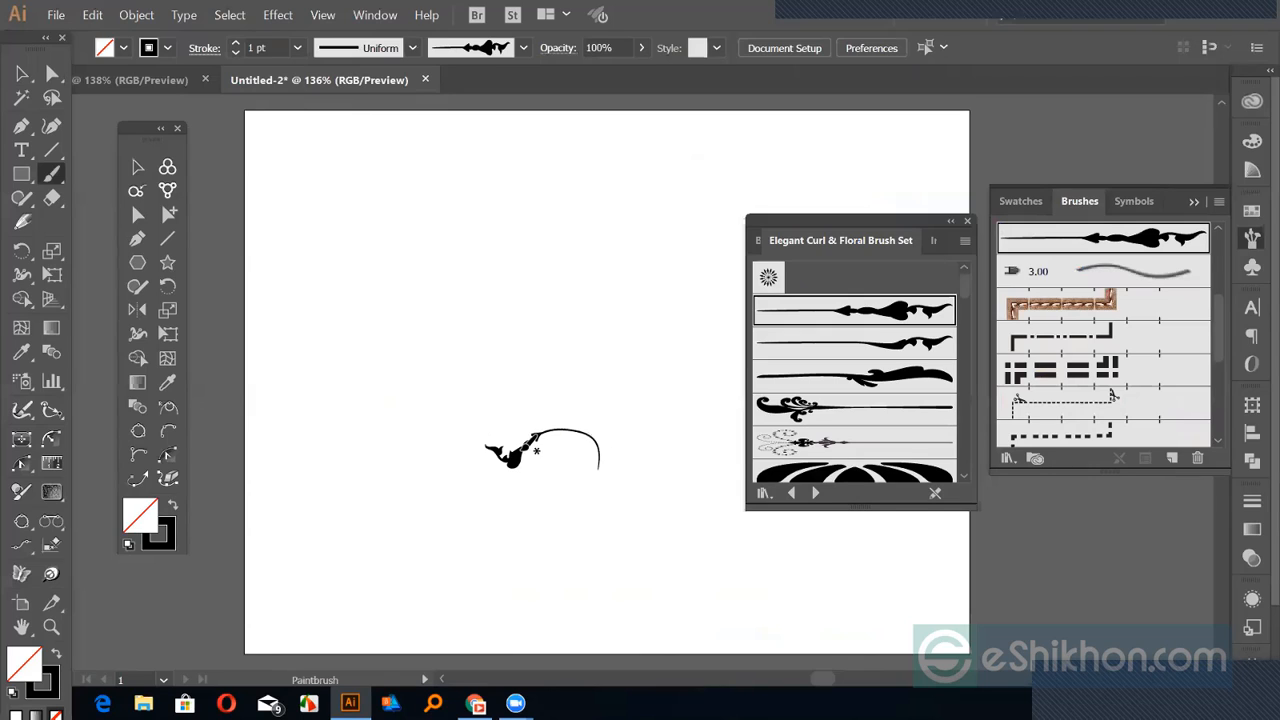
pyautogui.hotkey('ctrl', 'z')
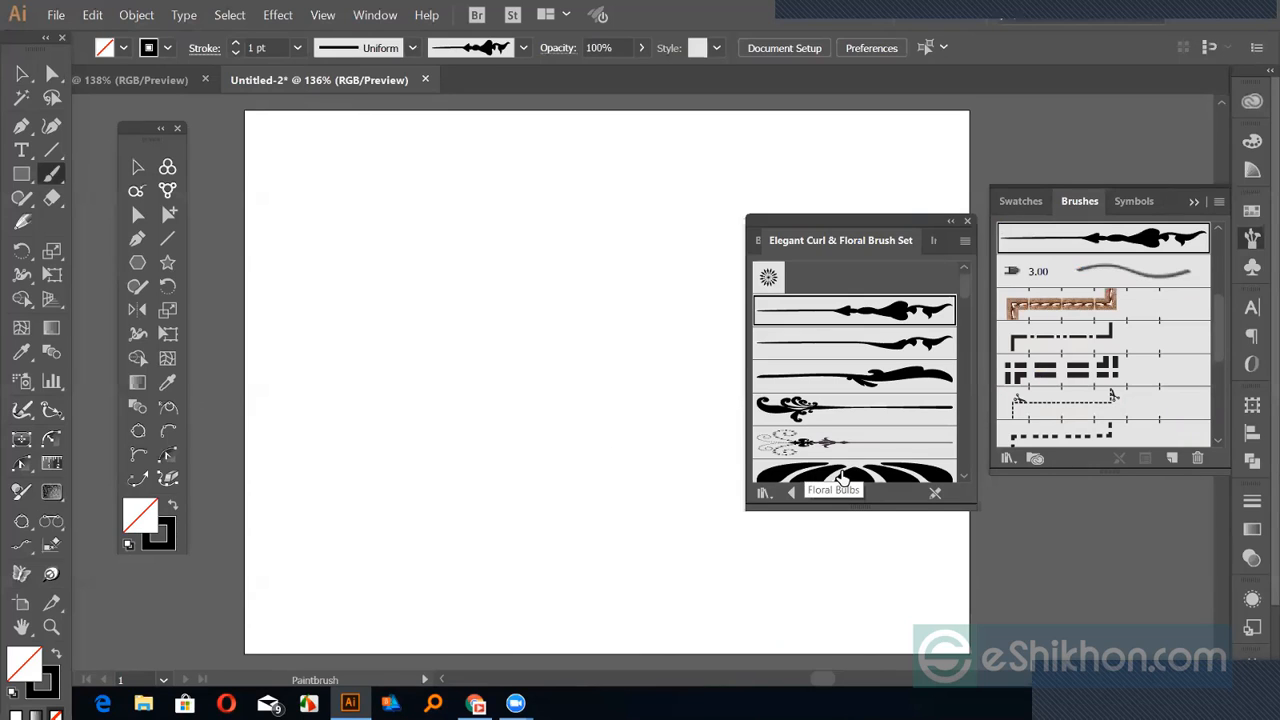
# Paint a small fan of petals near the artboard's centre with the Floral Bulbs brush
pyautogui.click(869, 447)
pyautogui.scroll(-5, 869, 447)
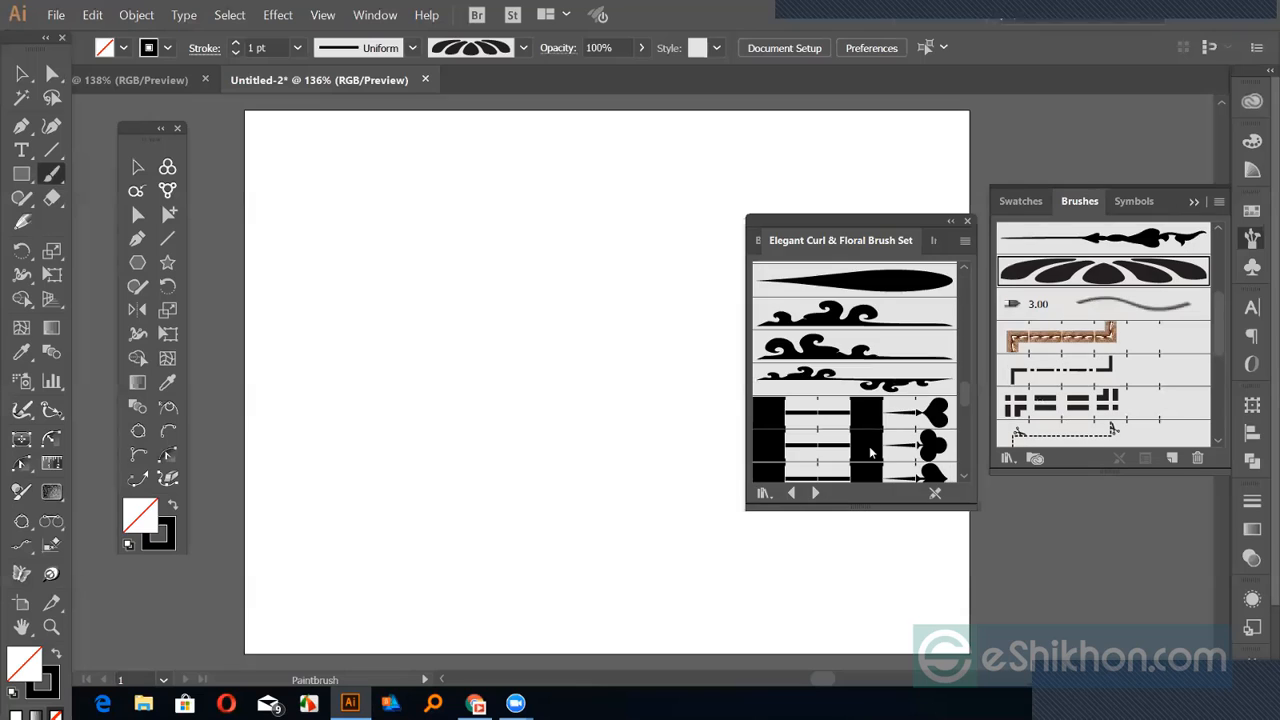
pyautogui.scroll(3, 876, 453)
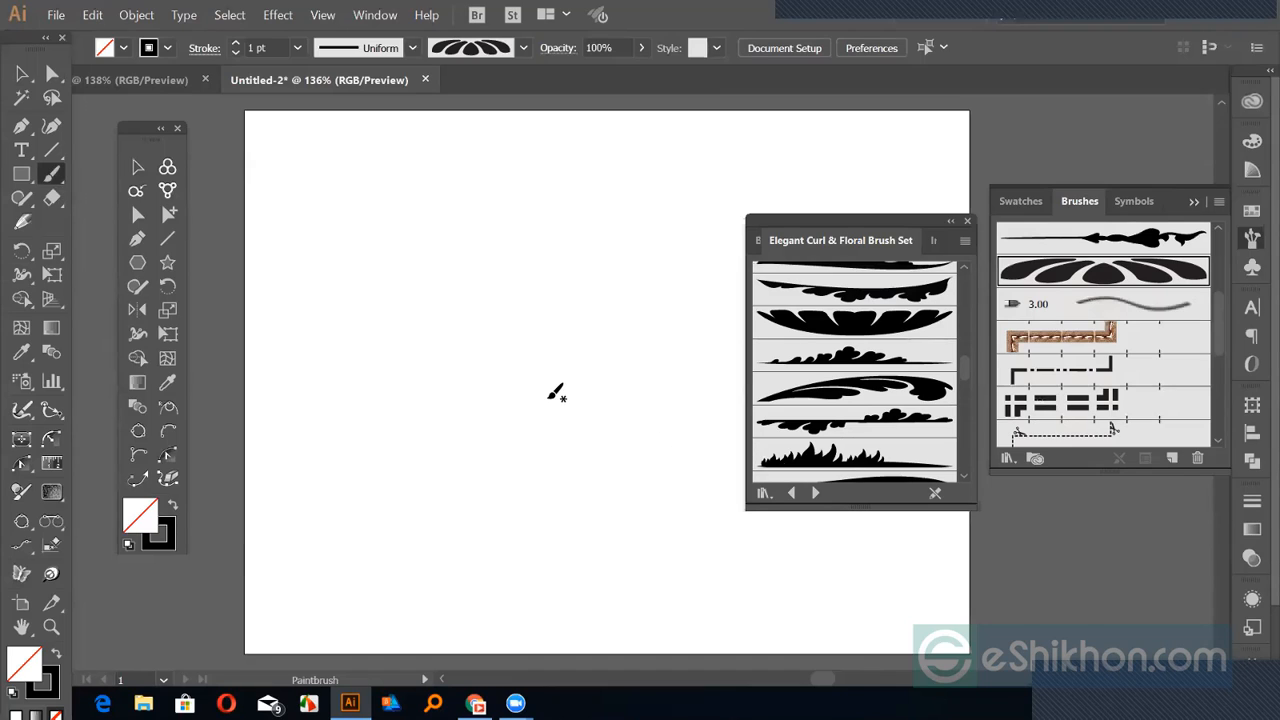
pyautogui.moveTo(558, 400)
pyautogui.mouseDown()
pyautogui.moveTo(581, 408)
pyautogui.moveTo(630, 380)
pyautogui.mouseUp()
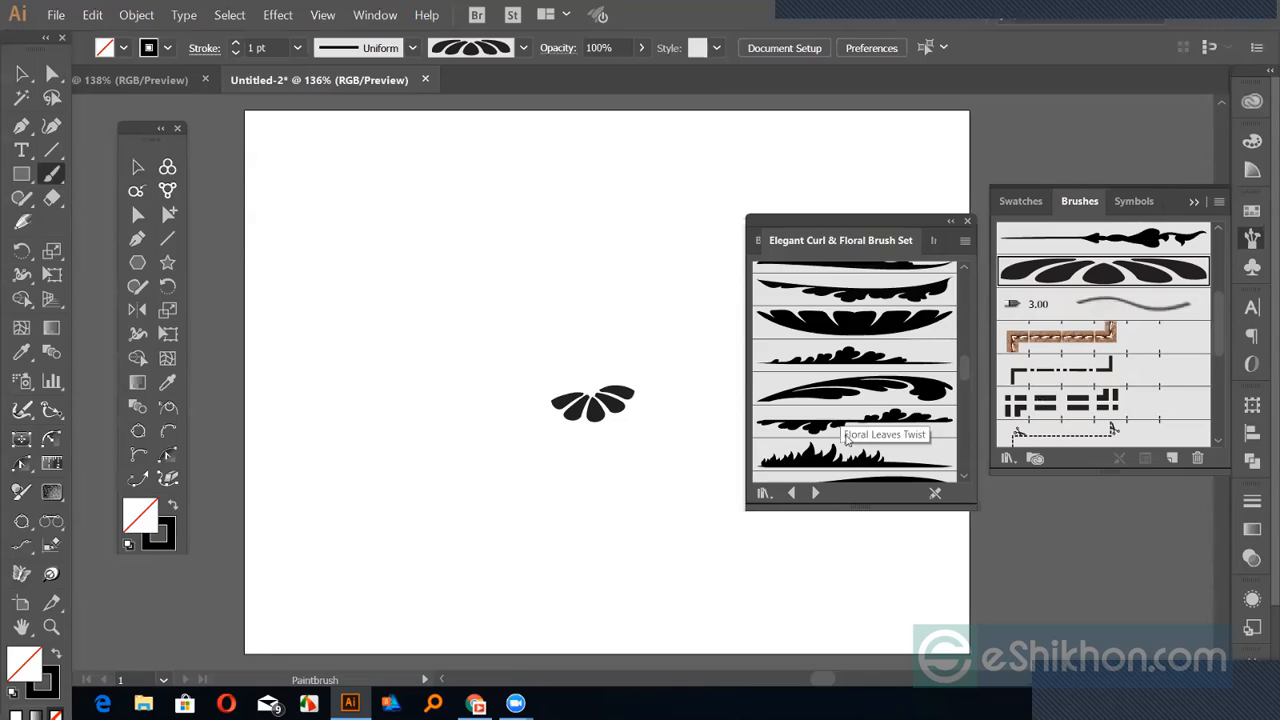
# Choose the tapered art brush with a forked, upturned end from the Elegant Curl & Floral Brush Set for painting
pyautogui.scroll(-3, 848, 440)
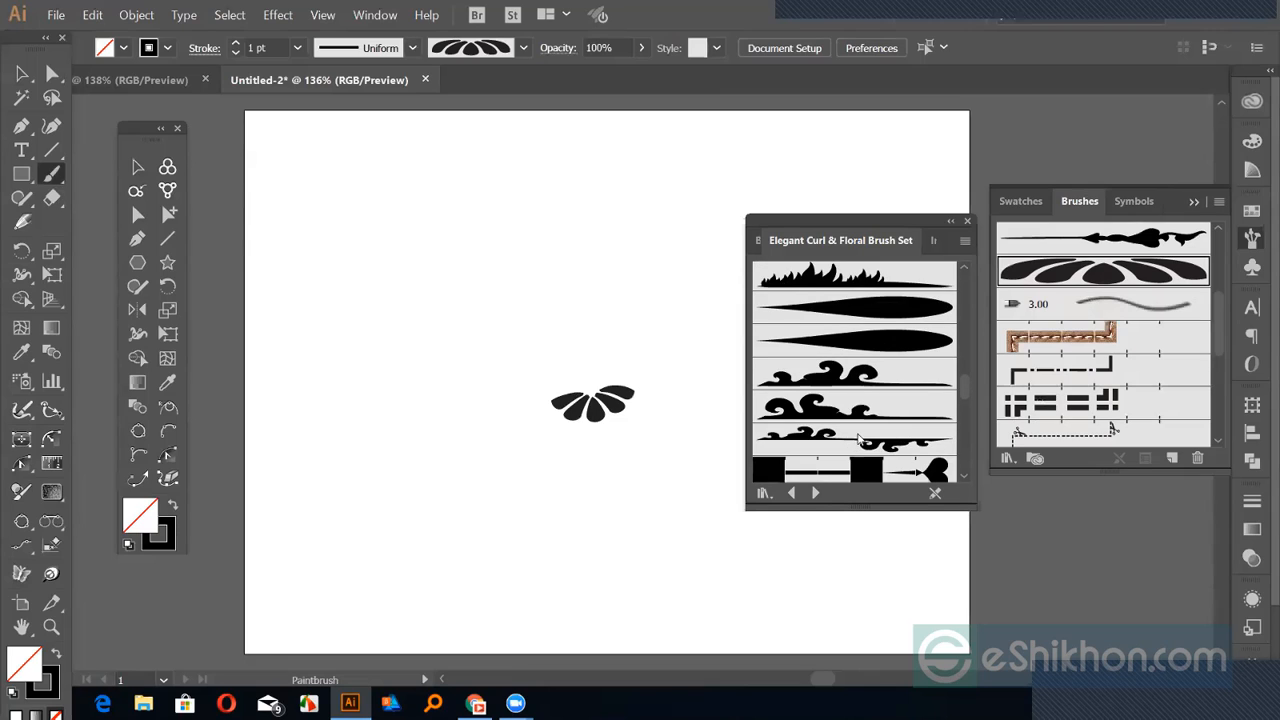
pyautogui.scroll(-3, 855, 440)
pyautogui.click(870, 294)
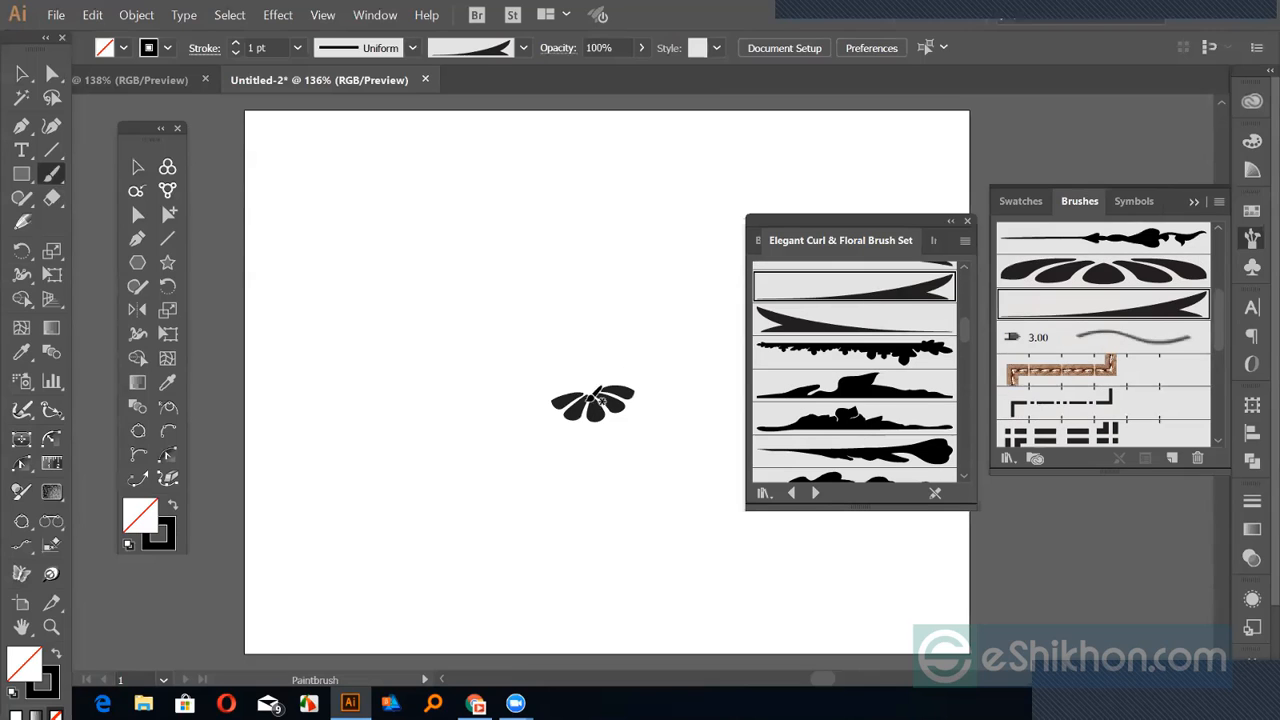
# Paint a curved stroke rising from the center of the petals with the forked art brush
pyautogui.moveTo(600, 388)
pyautogui.mouseDown()
pyautogui.moveTo(605, 358)
pyautogui.moveTo(664, 280)
pyautogui.moveTo(632, 314)
pyautogui.moveTo(616, 310)
pyautogui.mouseUp()
pyautogui.press('v')
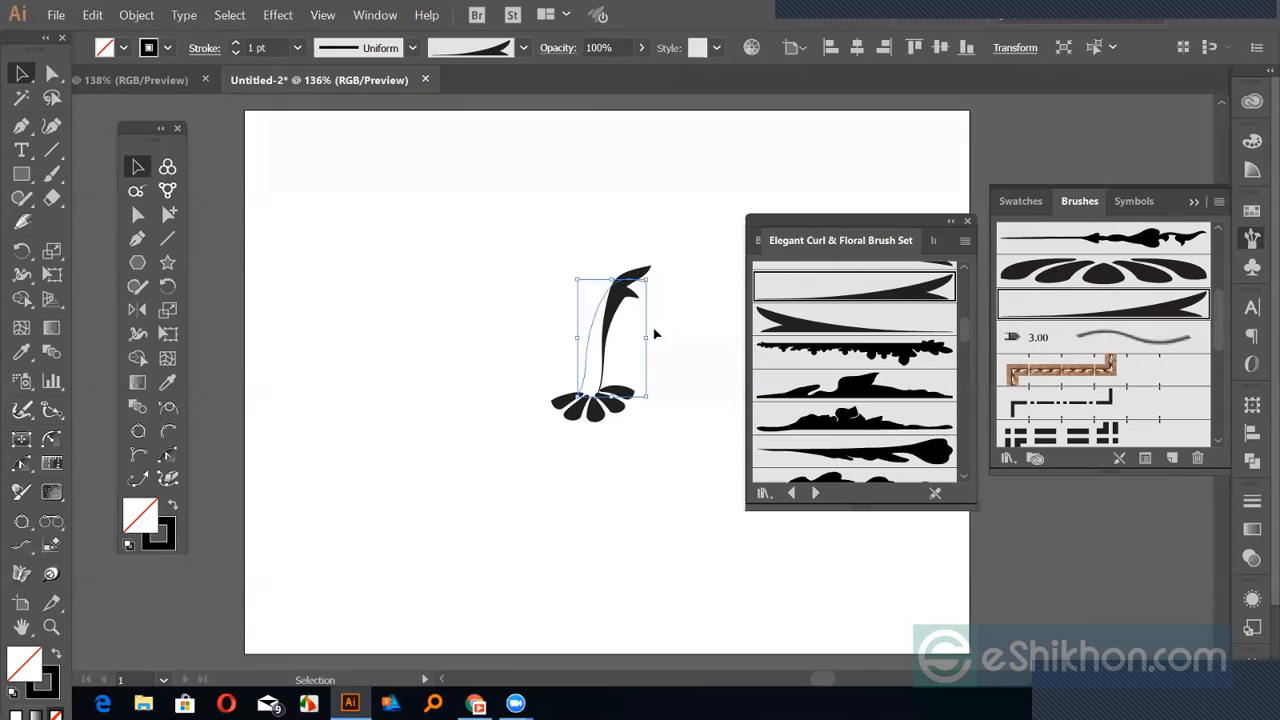
# Delete all the brush artwork from the artboard and close the Elegant Curl & Floral Brush Set library
pyautogui.click(525, 263)
pyautogui.moveTo(525, 263); pyautogui.dragTo(651, 517)
pyautogui.press('Delete')
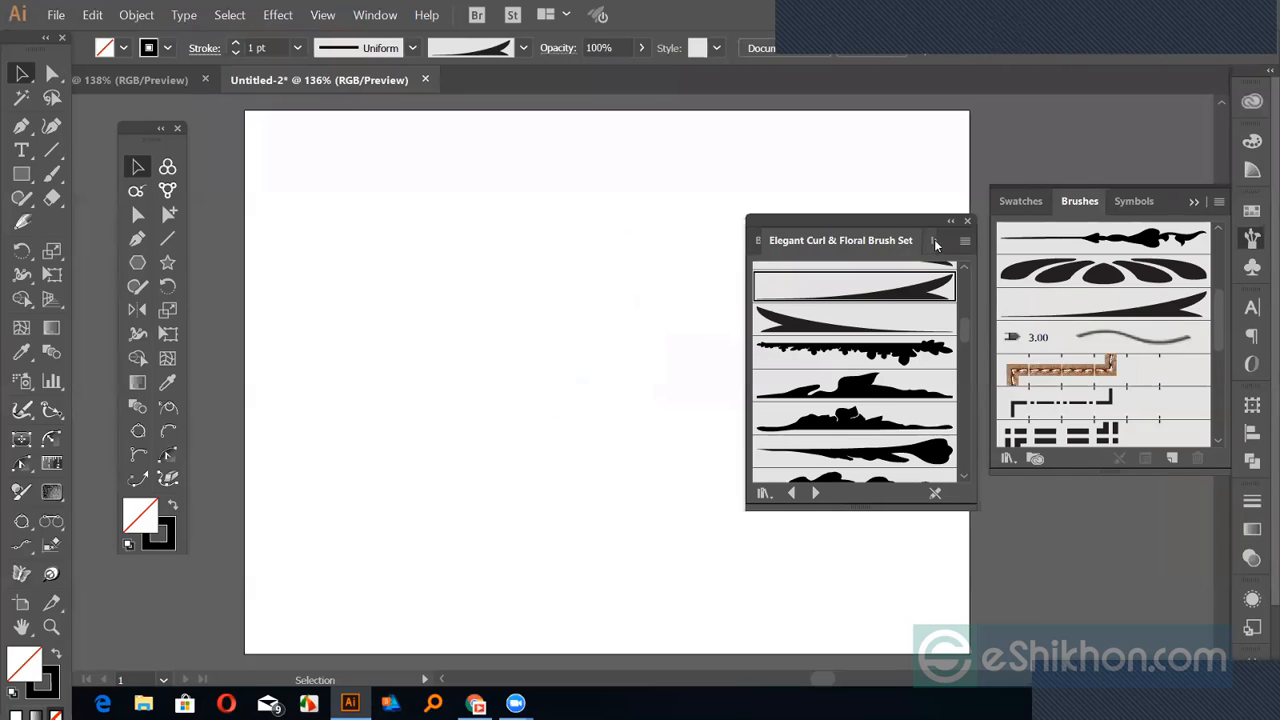
pyautogui.click(967, 221)
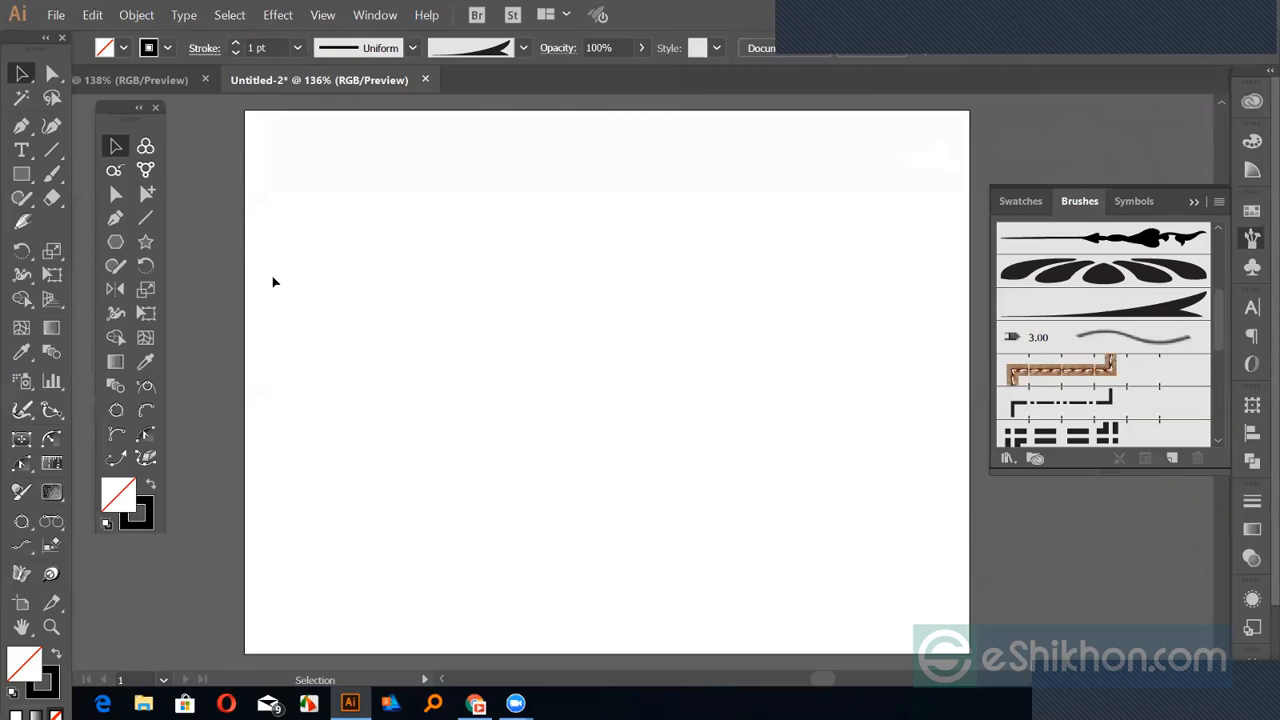
# Detach the Shape Builder and Live Paint tool group and place it beside the floating toolbar
pyautogui.click(33, 309)
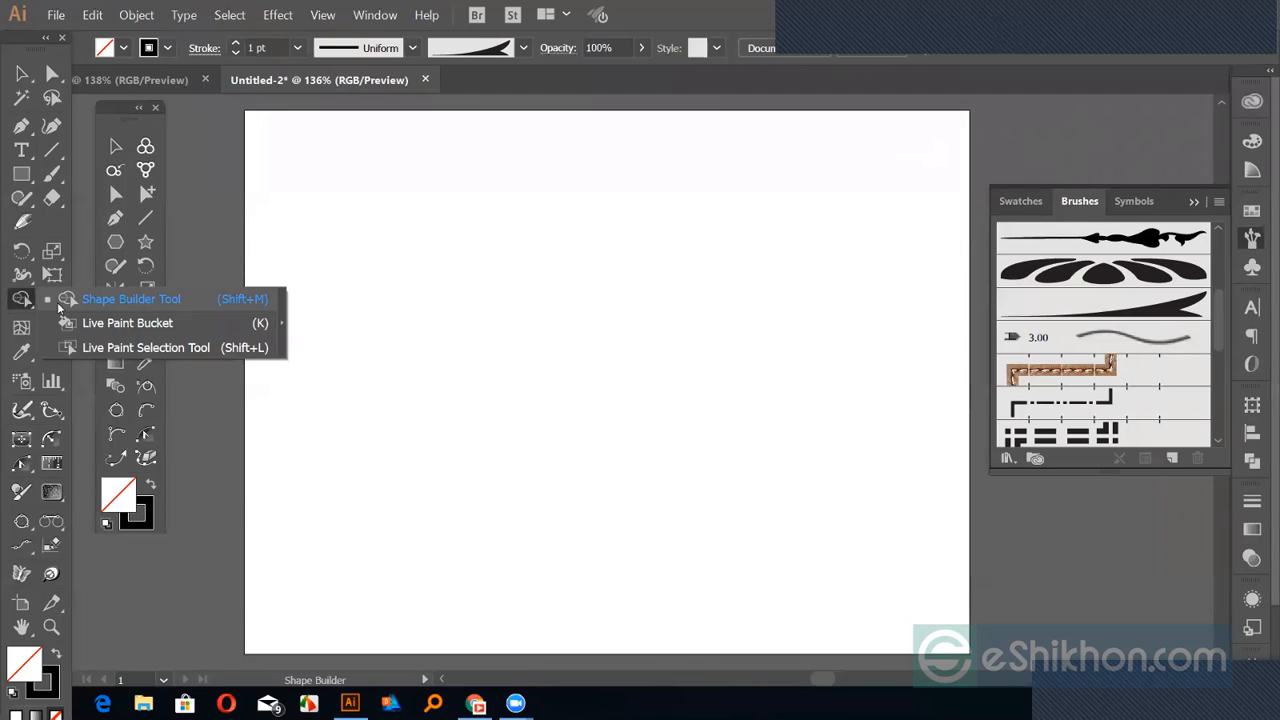
pyautogui.click(285, 324)
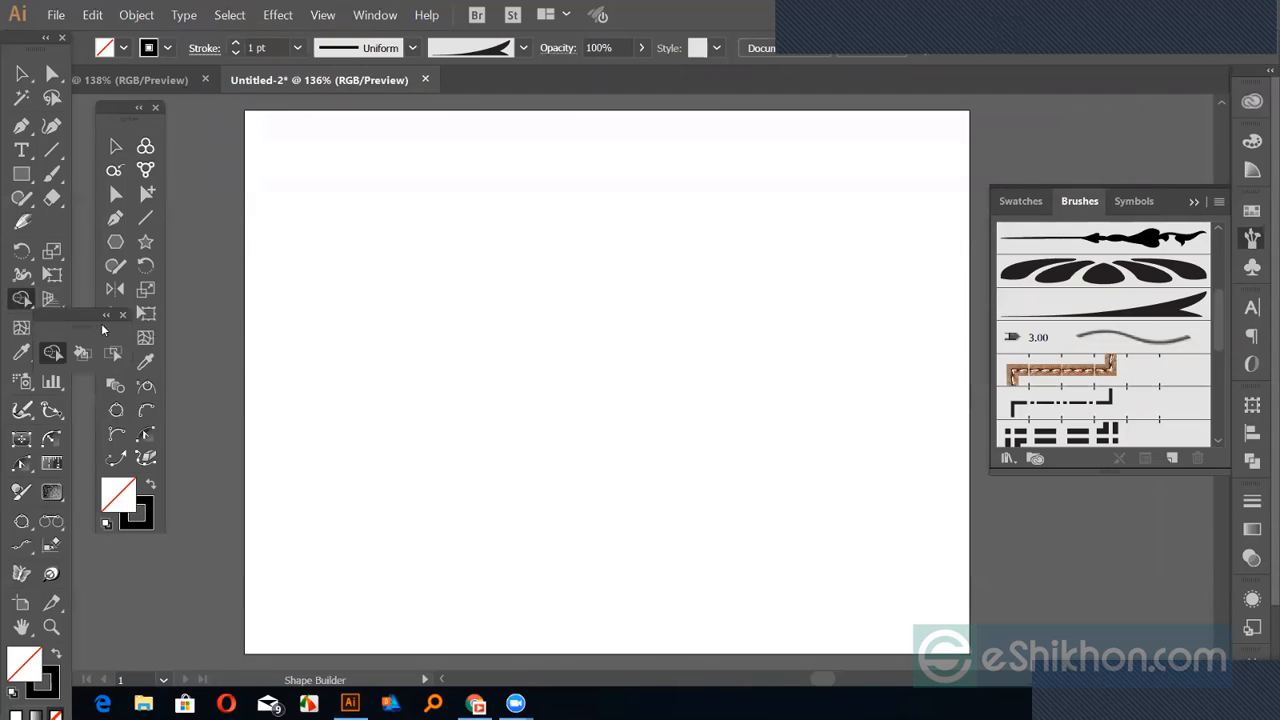
pyautogui.moveTo(154, 319); pyautogui.dragTo(225, 202)
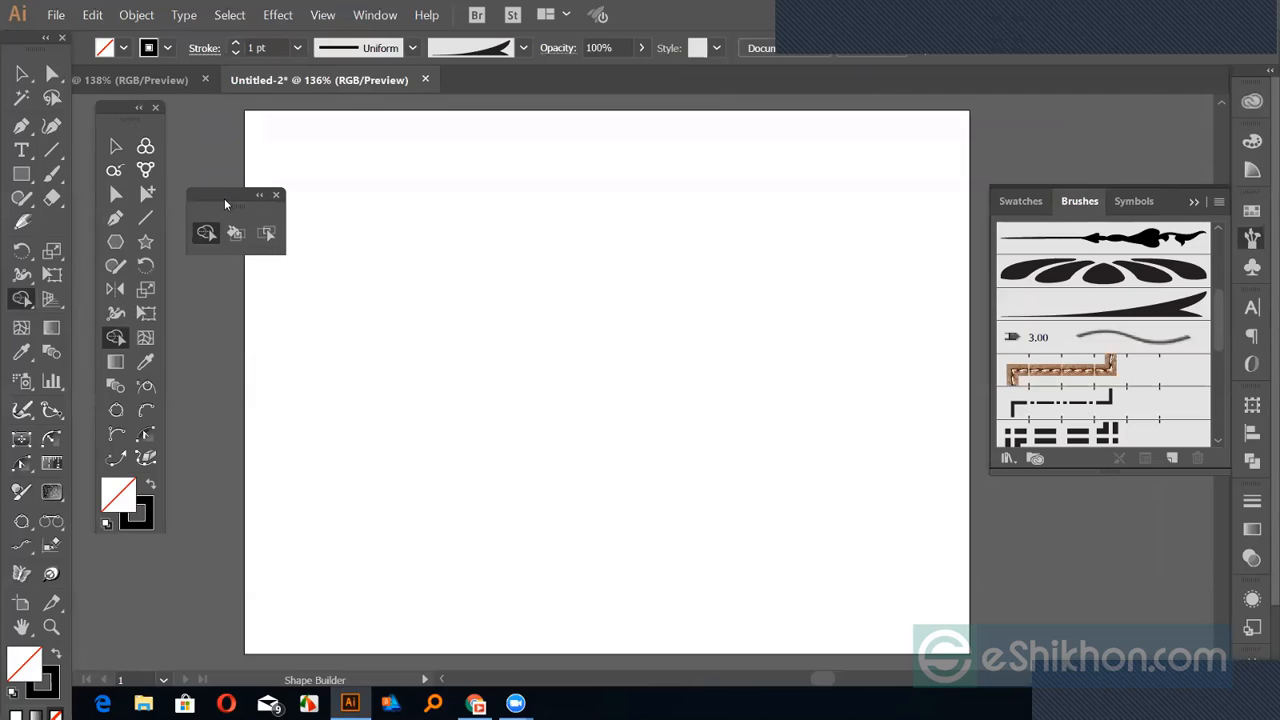
# Draw a hexagon in the upper-left area of the artboard and give it a black fill with no stroke
pyautogui.click(118, 244)
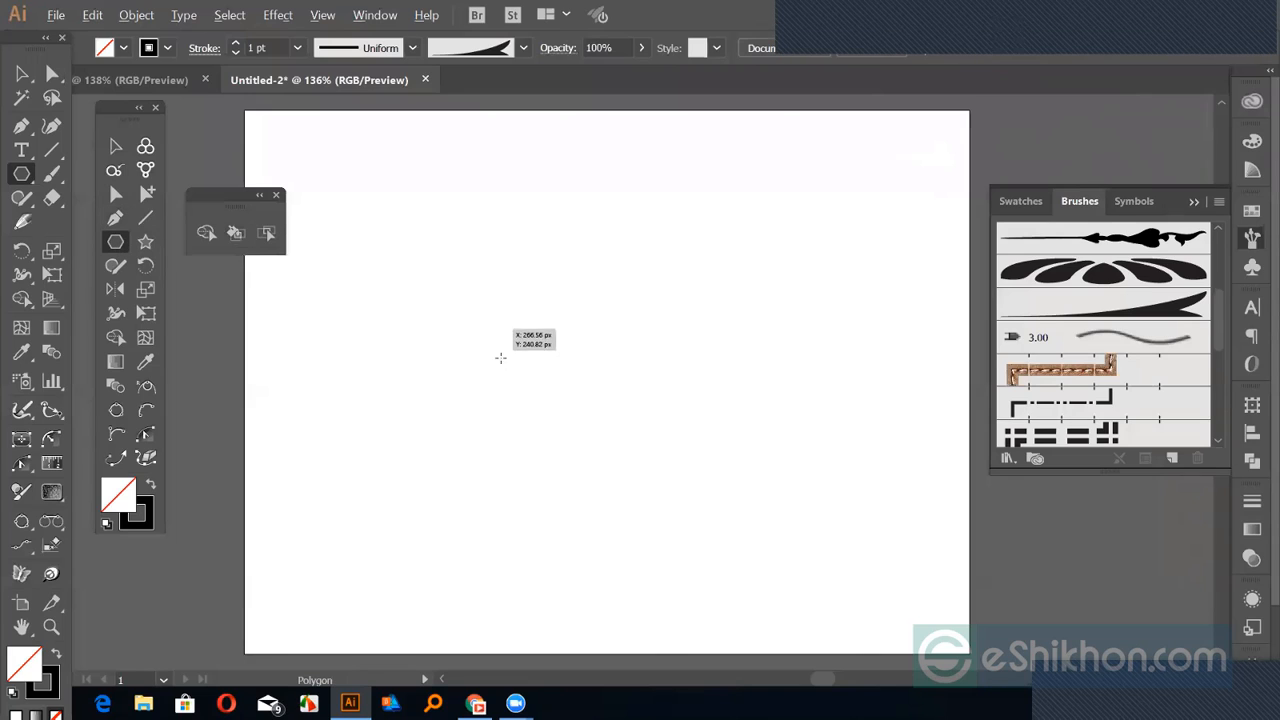
pyautogui.moveTo(486, 328); pyautogui.dragTo(540, 420)
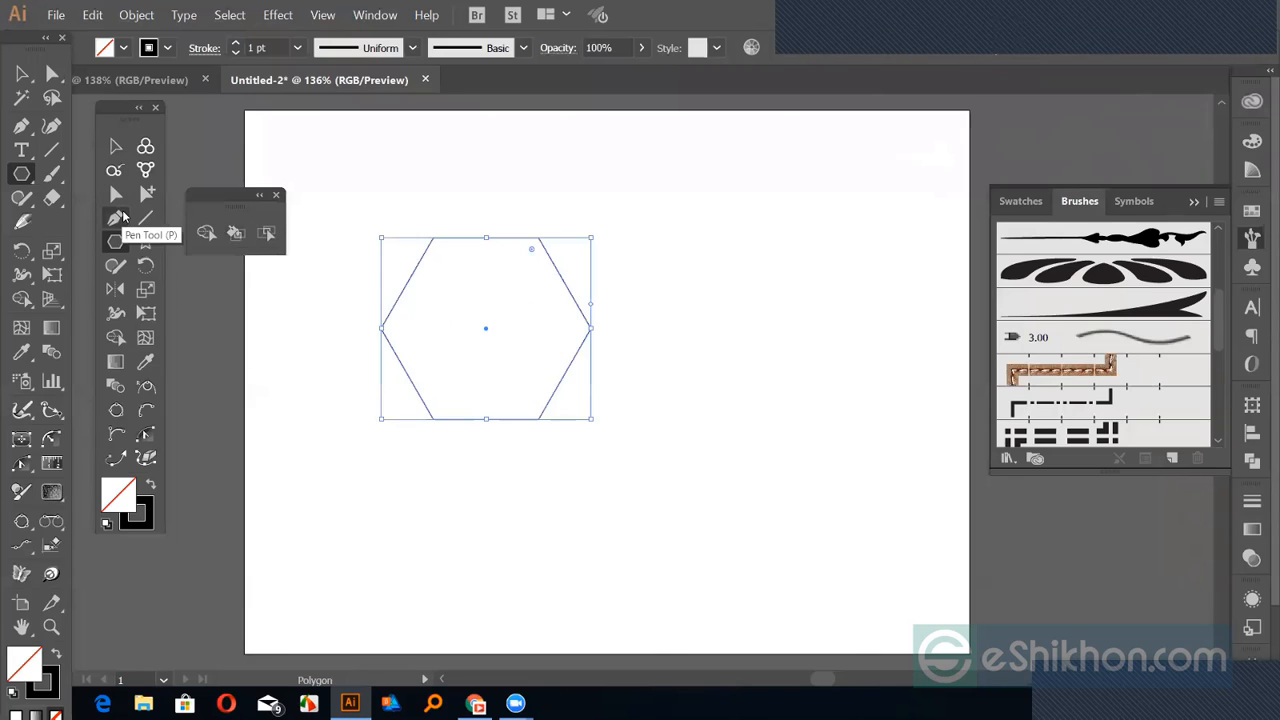
pyautogui.hotkey('shift', 'x')
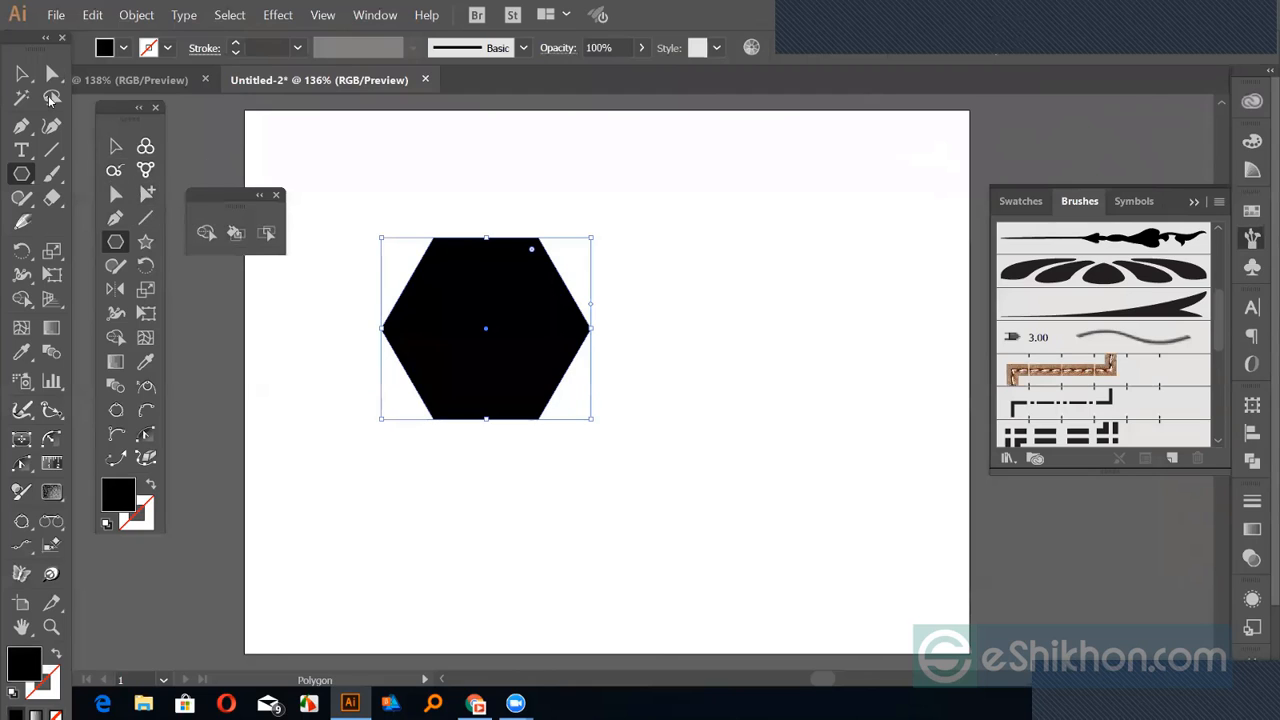
# Duplicate the black hexagon to its right so the two overlap by half its width, and select both
pyautogui.press('v')
pyautogui.moveTo(462, 325); pyautogui.dragTo(566, 325)
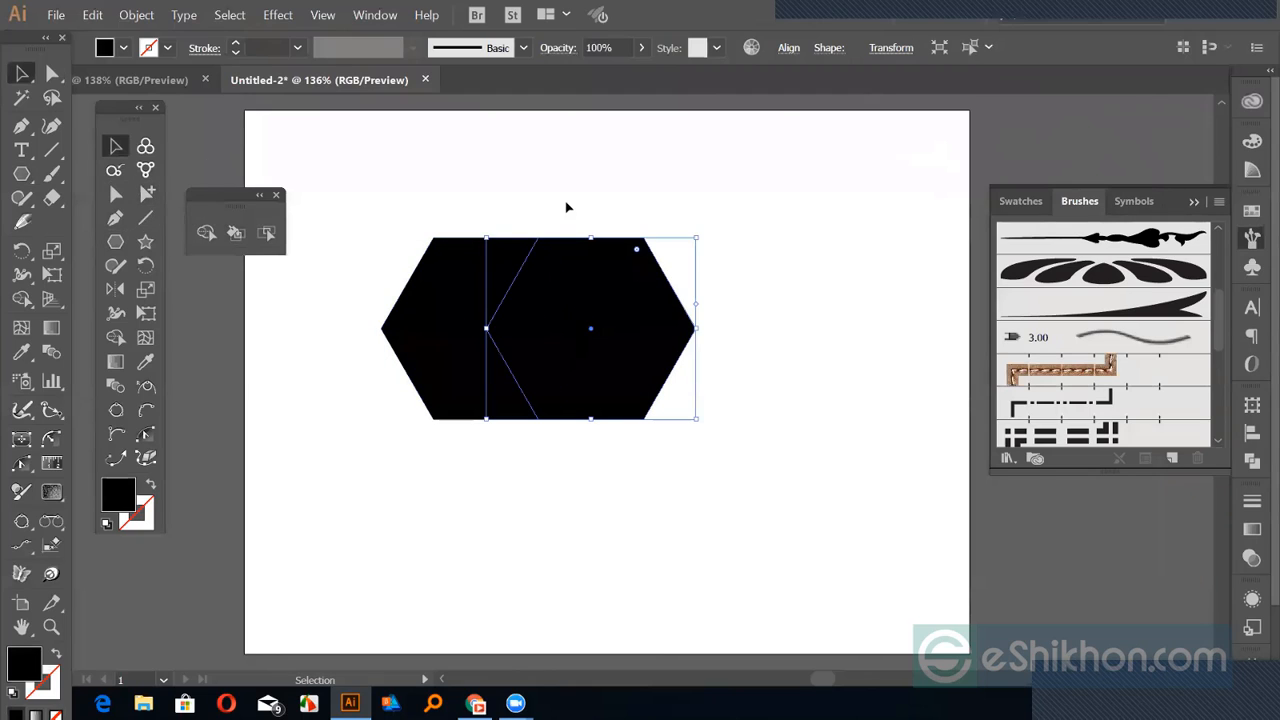
pyautogui.moveTo(654, 410); pyautogui.dragTo(470, 300)
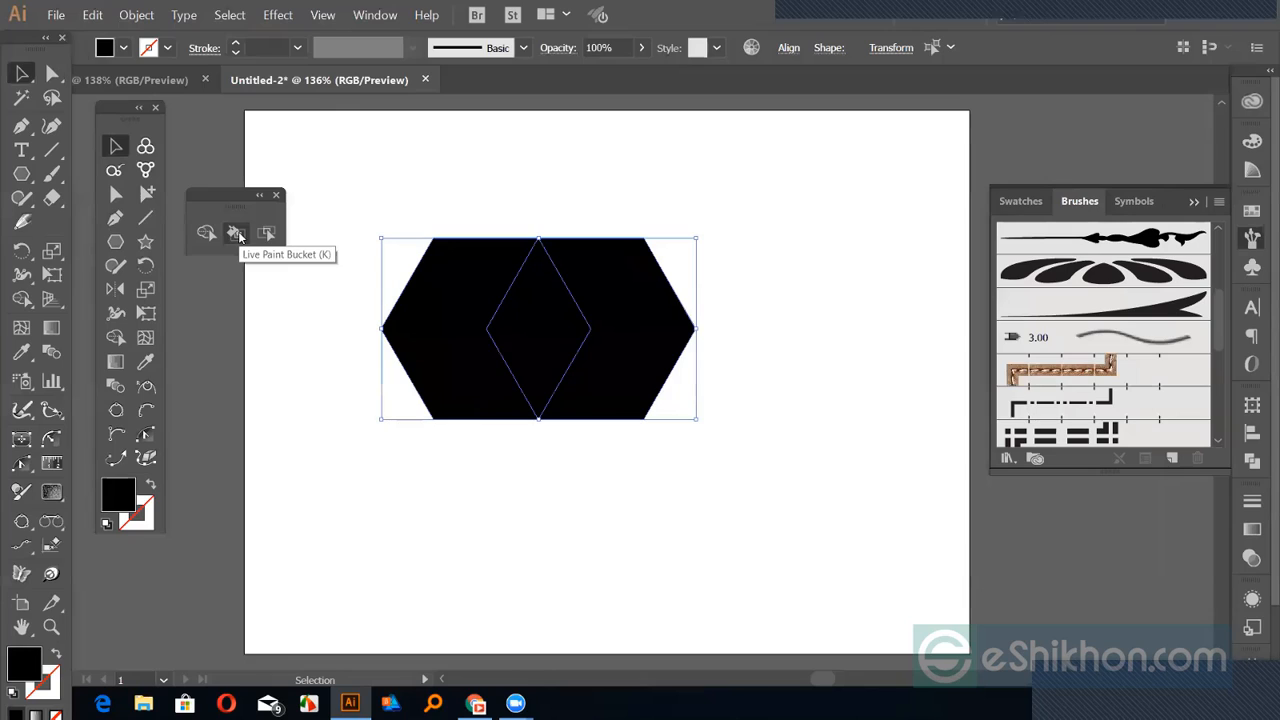
# Turn the two hexagons into a Live Paint group, filling their overlapping diamond with an orange-red swatch
pyautogui.click(236, 233)
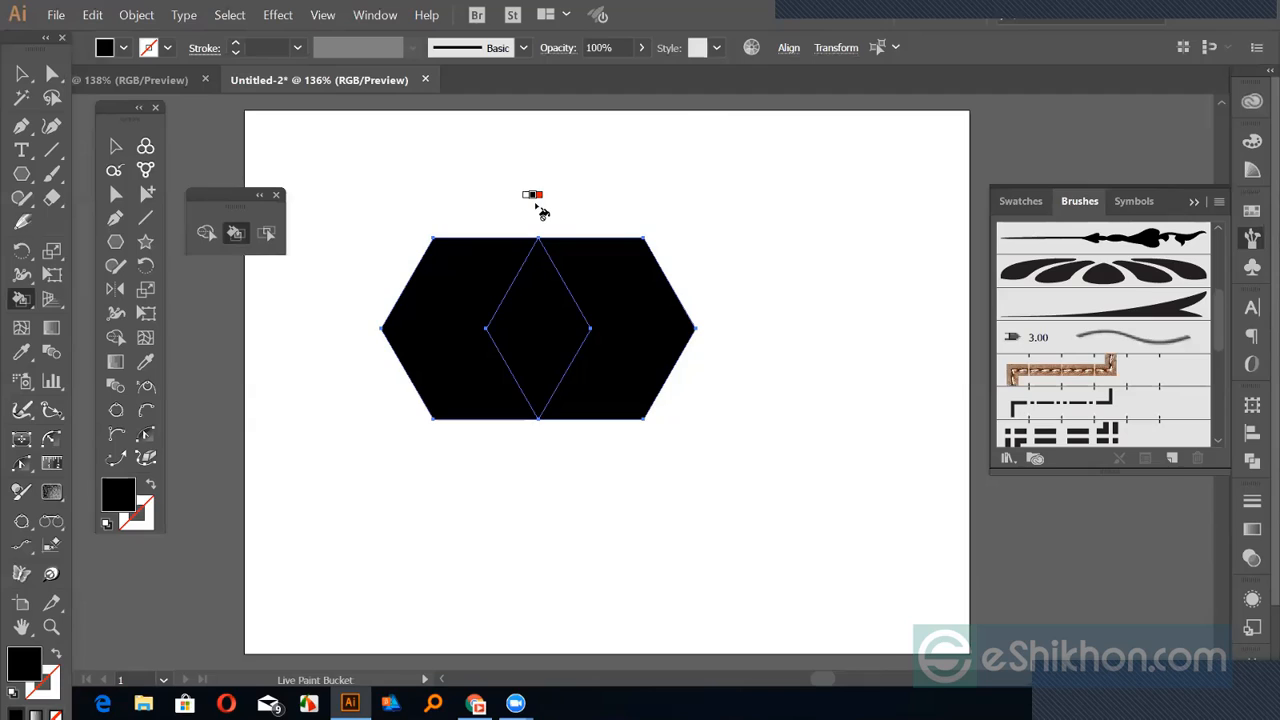
pyautogui.click(1251, 211)
pyautogui.click(1044, 266)
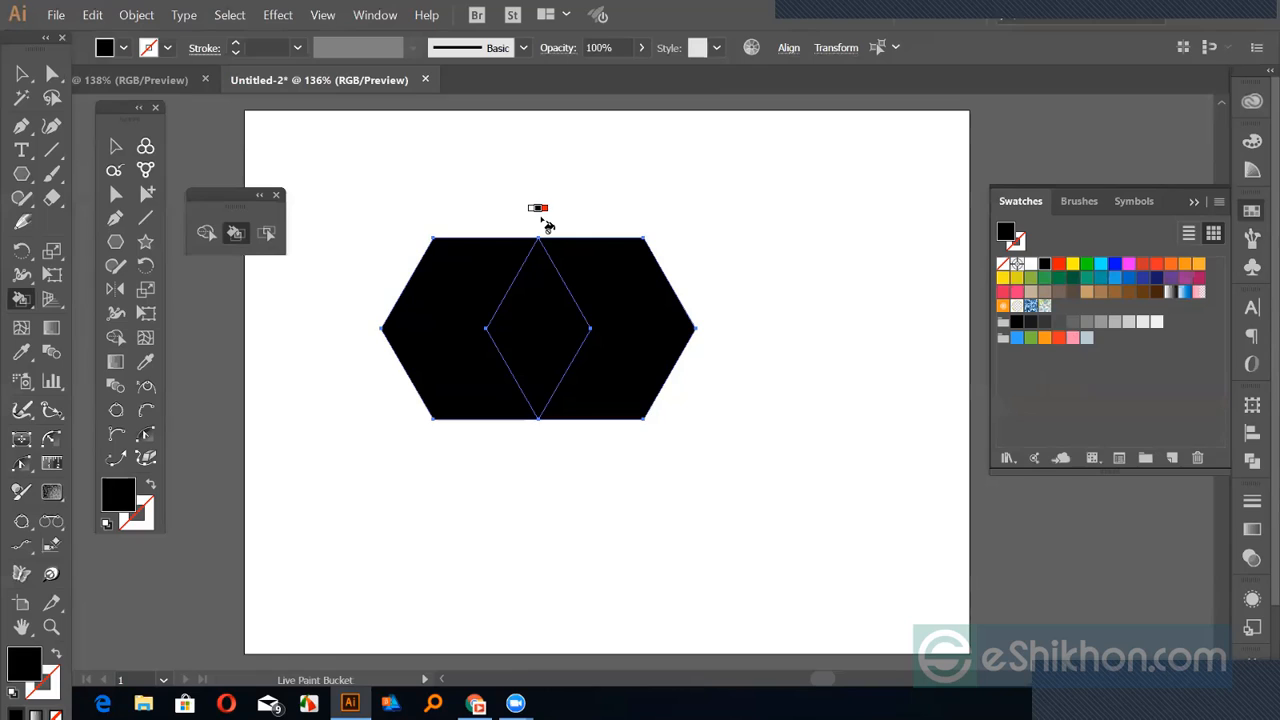
pyautogui.press('Right')
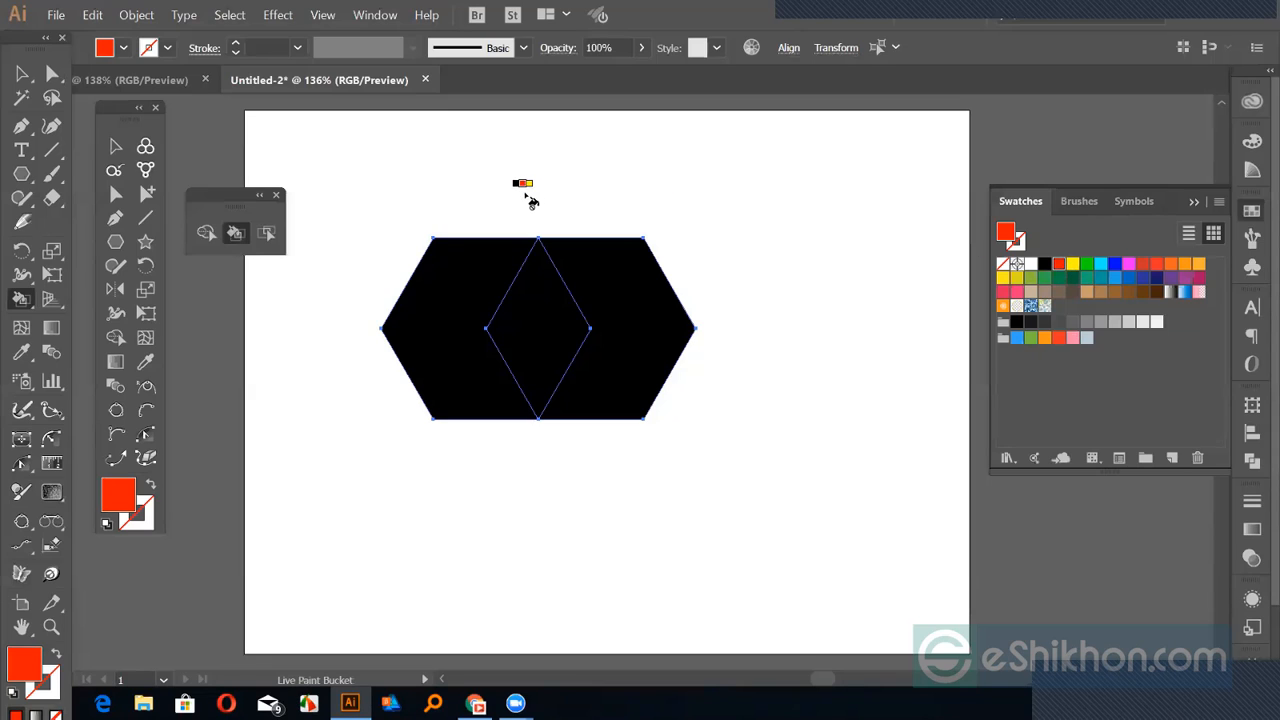
pyautogui.press('Right')
pyautogui.press('Right')
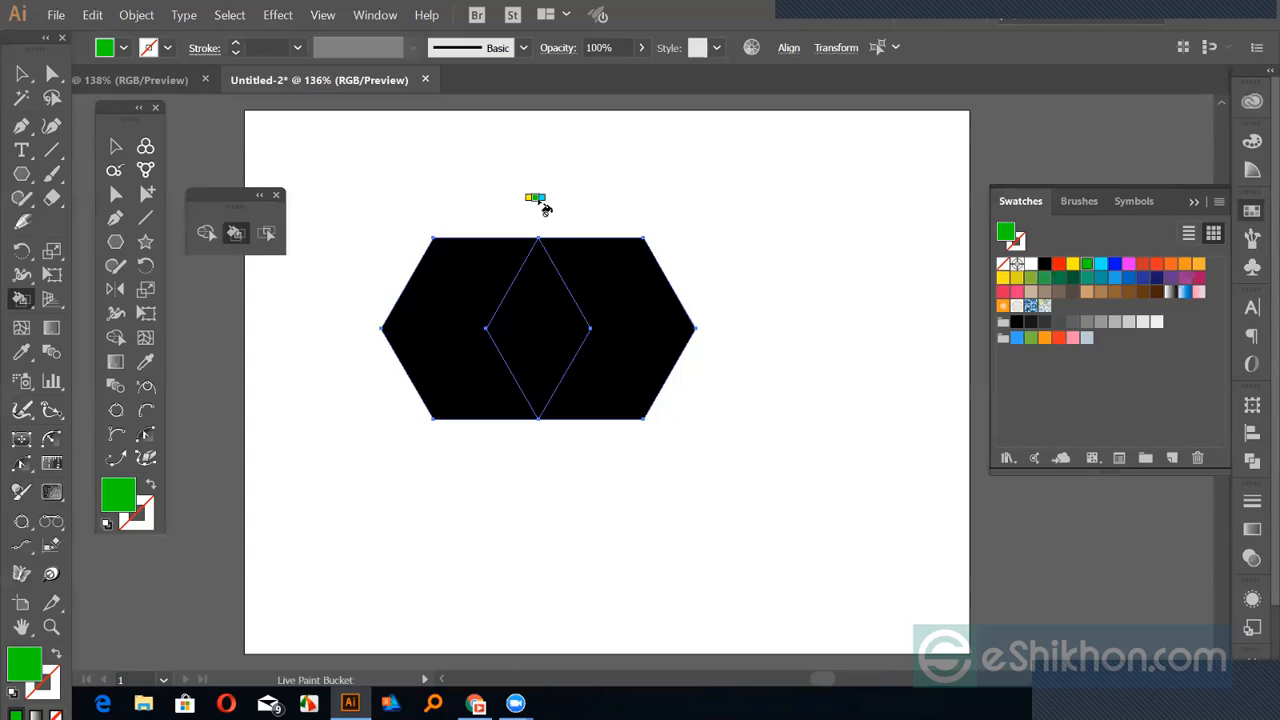
pyautogui.press('Right')
pyautogui.press('Right')
pyautogui.press('Right')
pyautogui.press('Right')
pyautogui.press('Right')
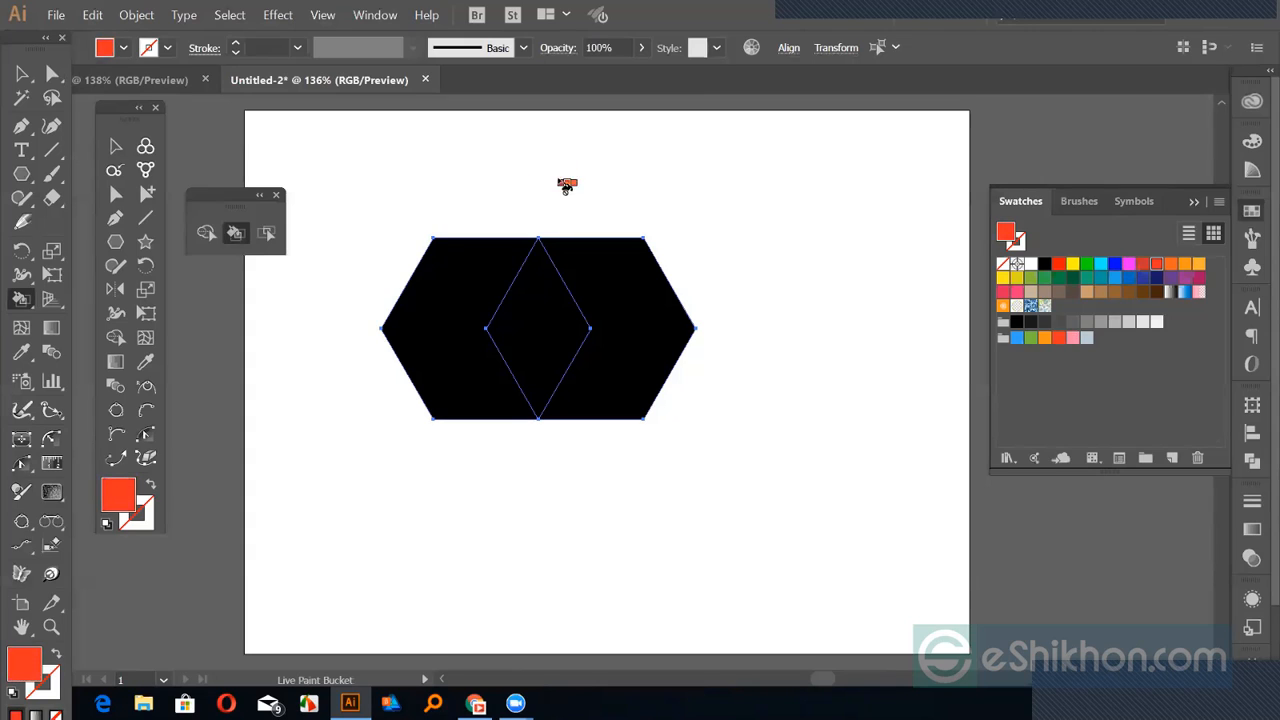
pyautogui.click(548, 308)
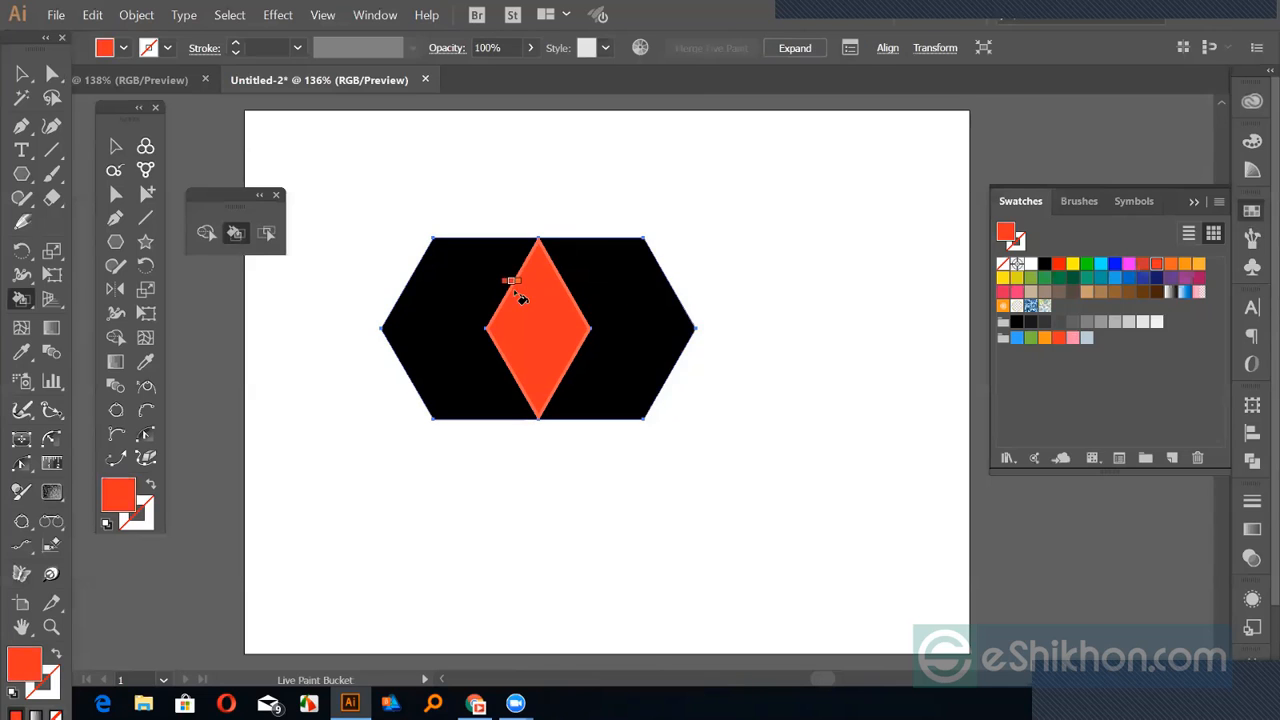
# Fill the right face of the Live Paint group with yellow and the left face with green
pyautogui.press('Right')
pyautogui.press('Right')
pyautogui.press('Right')
pyautogui.press('Right')
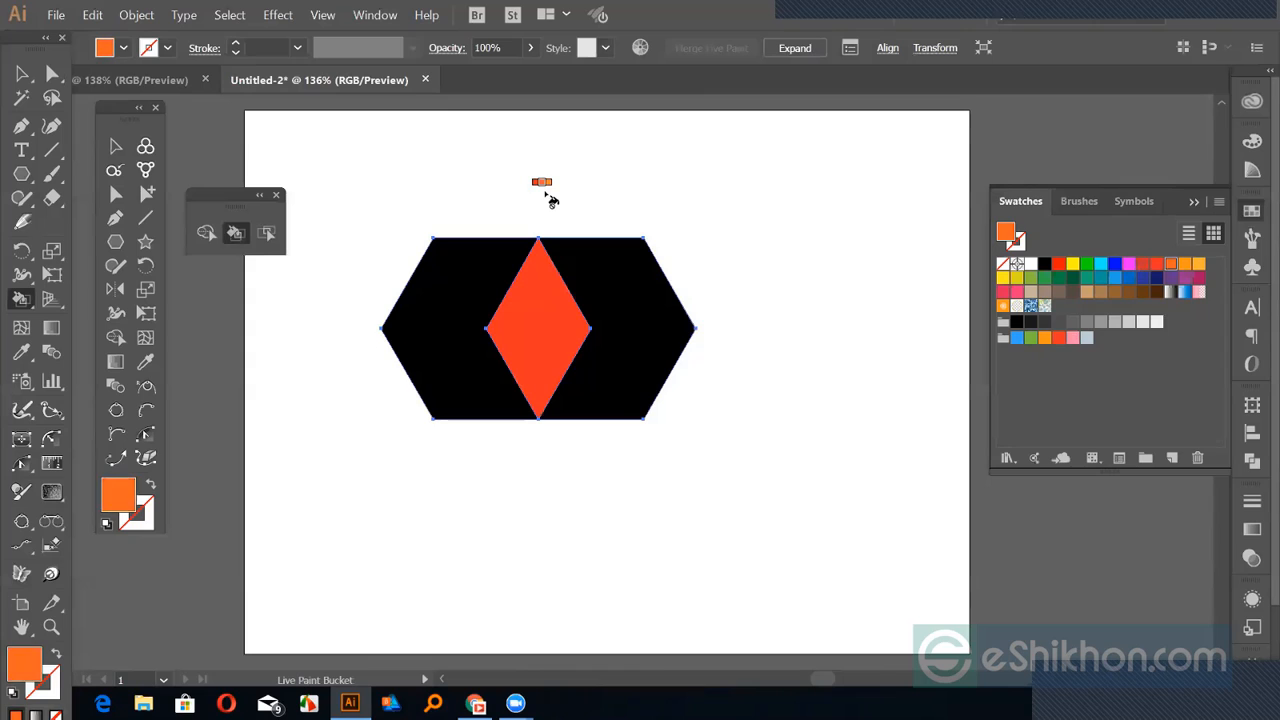
pyautogui.click(605, 283)
pyautogui.press('Right')
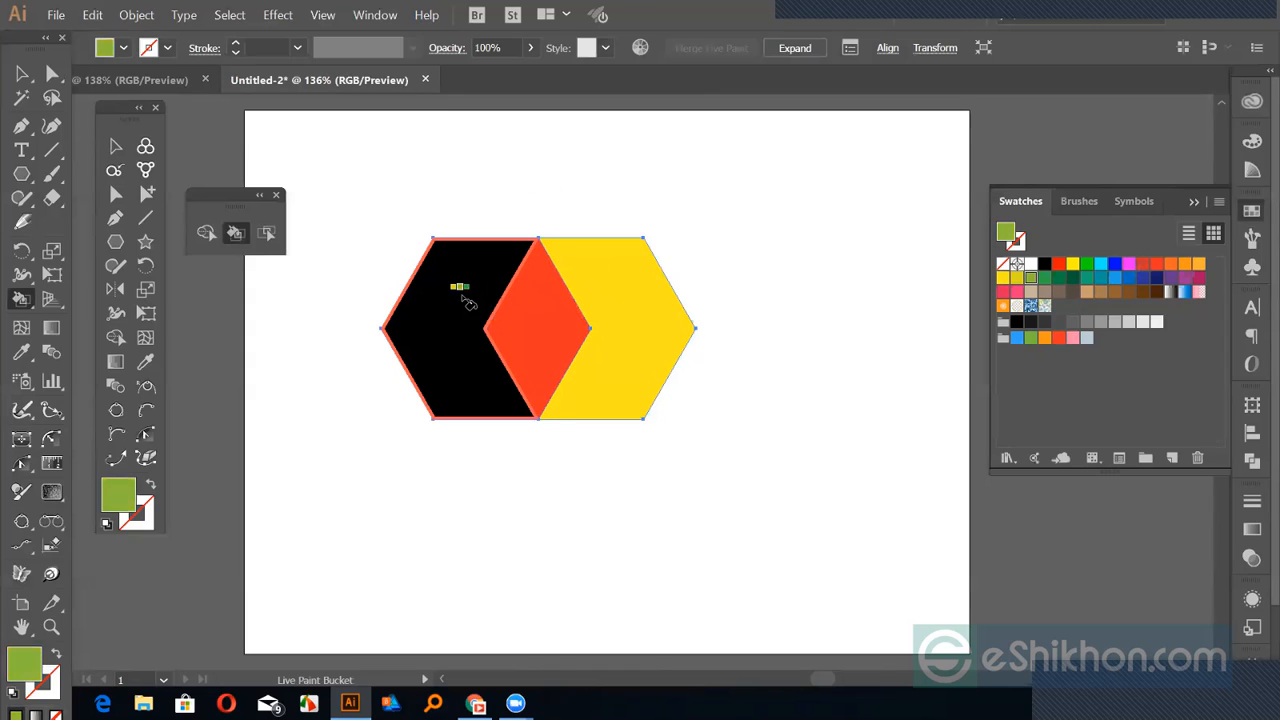
pyautogui.press('Right')
pyautogui.click(470, 302)
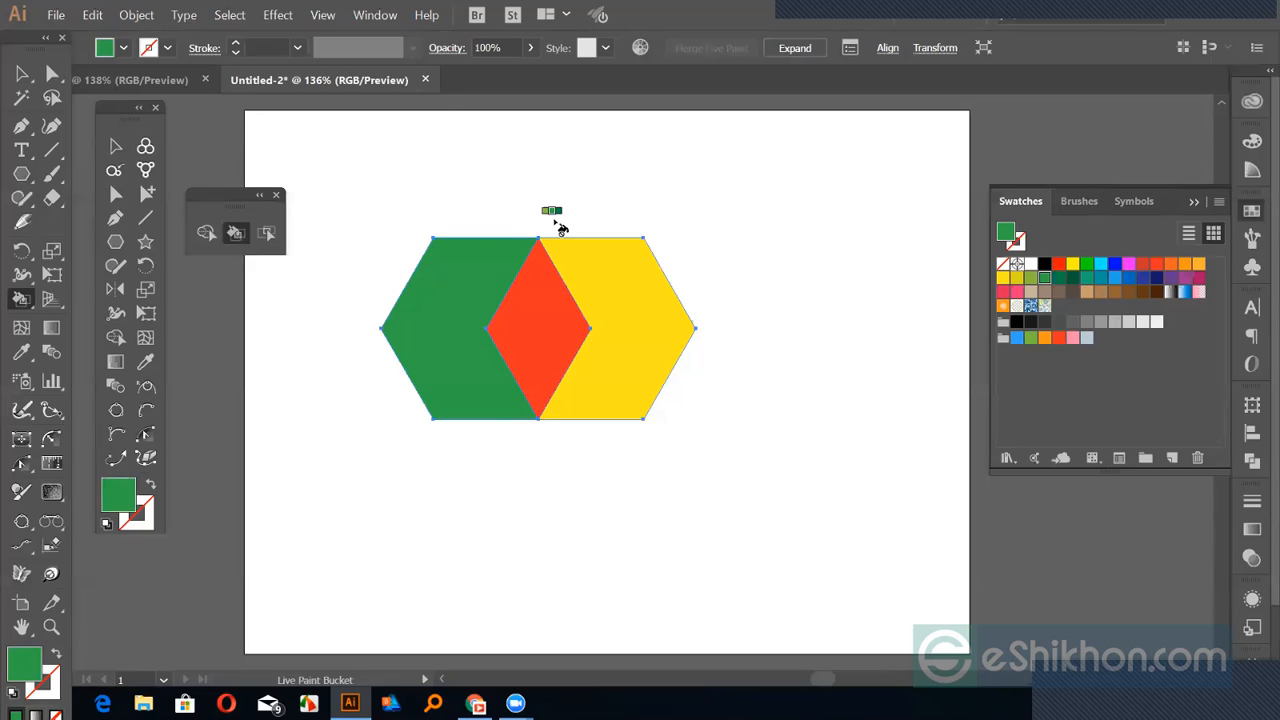
# Fill the diamond, right and left faces of the Live Paint group with a medium blue swatch
pyautogui.press('Right')
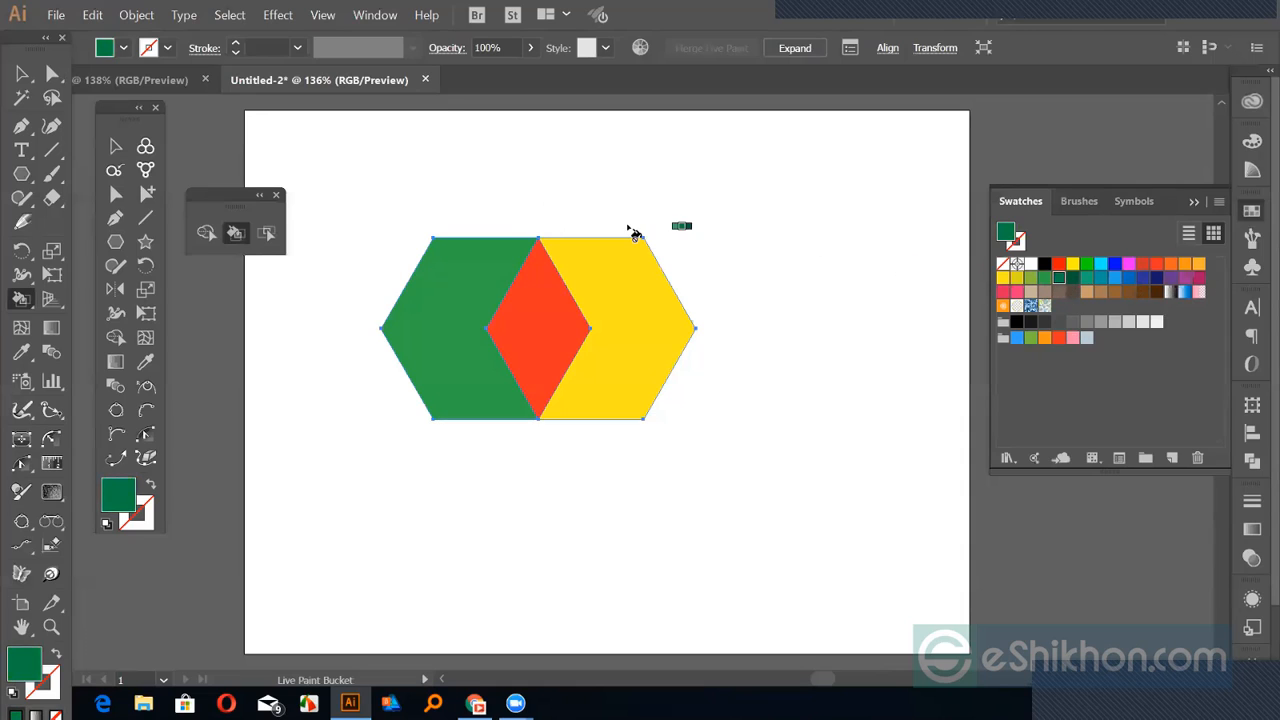
pyautogui.press('Right')
pyautogui.press('Right')
pyautogui.press('Right')
pyautogui.press('Right')
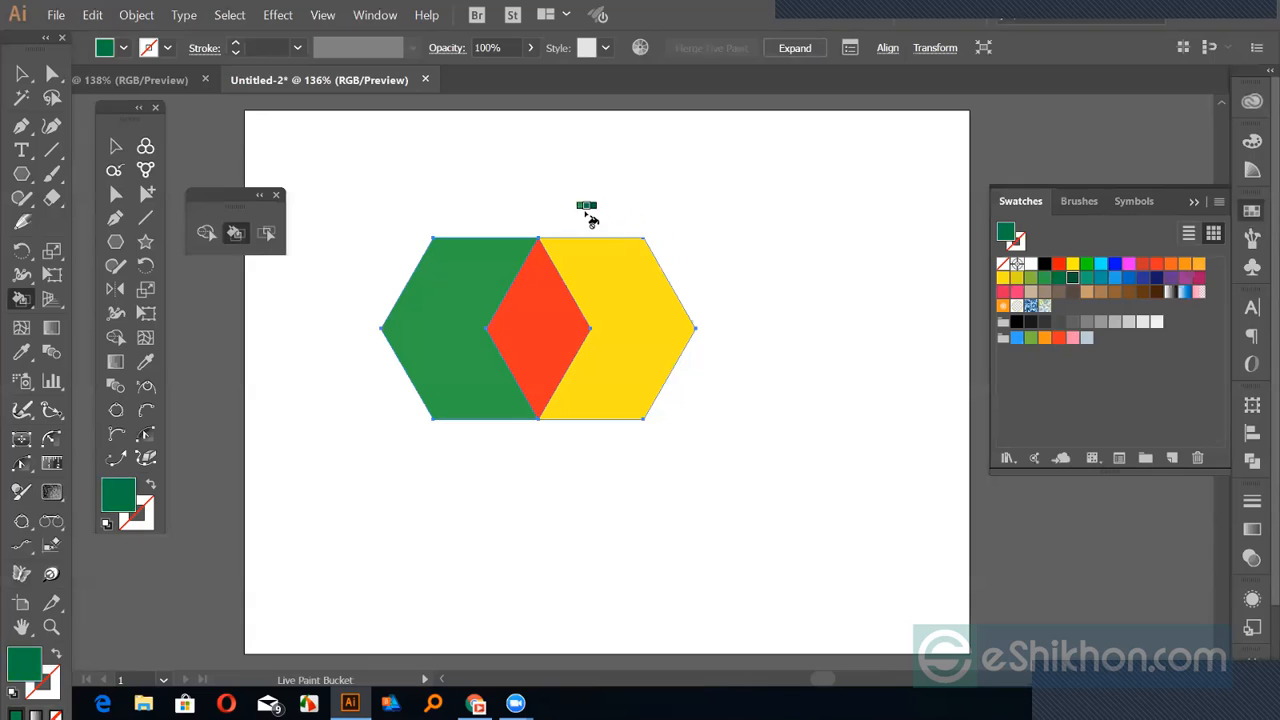
pyautogui.press('Right')
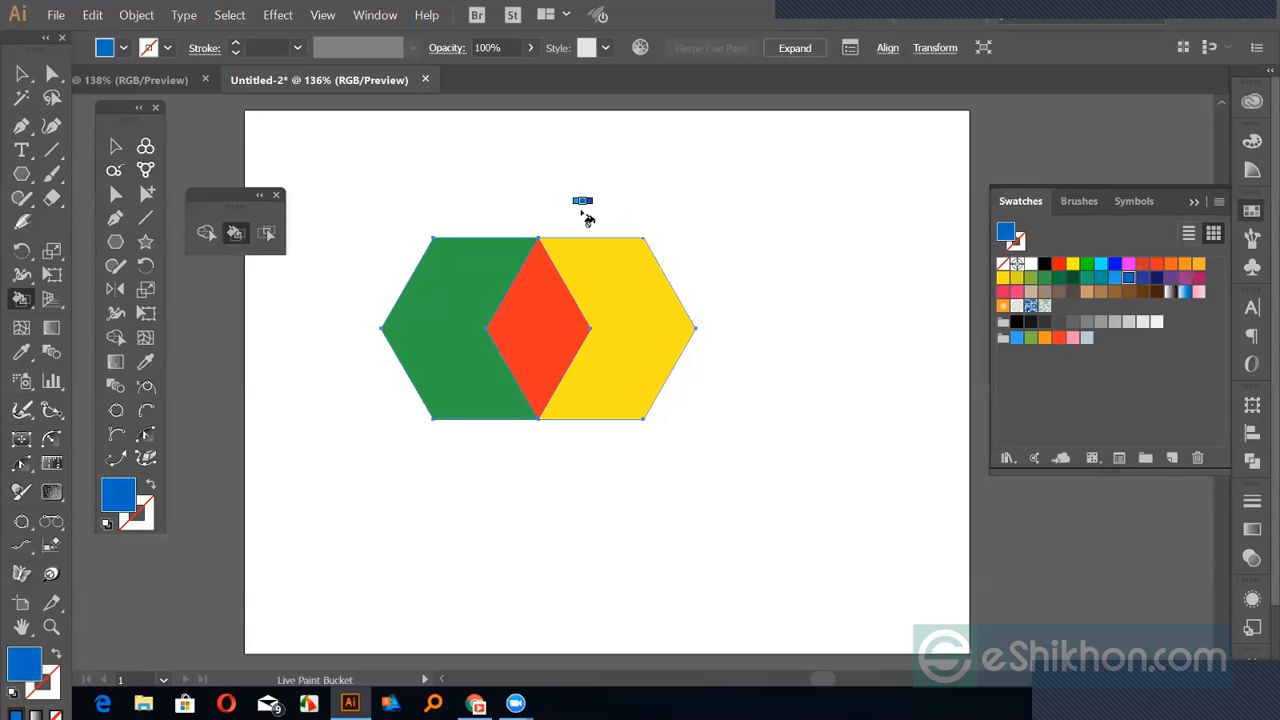
pyautogui.click(540, 302)
pyautogui.click(620, 310)
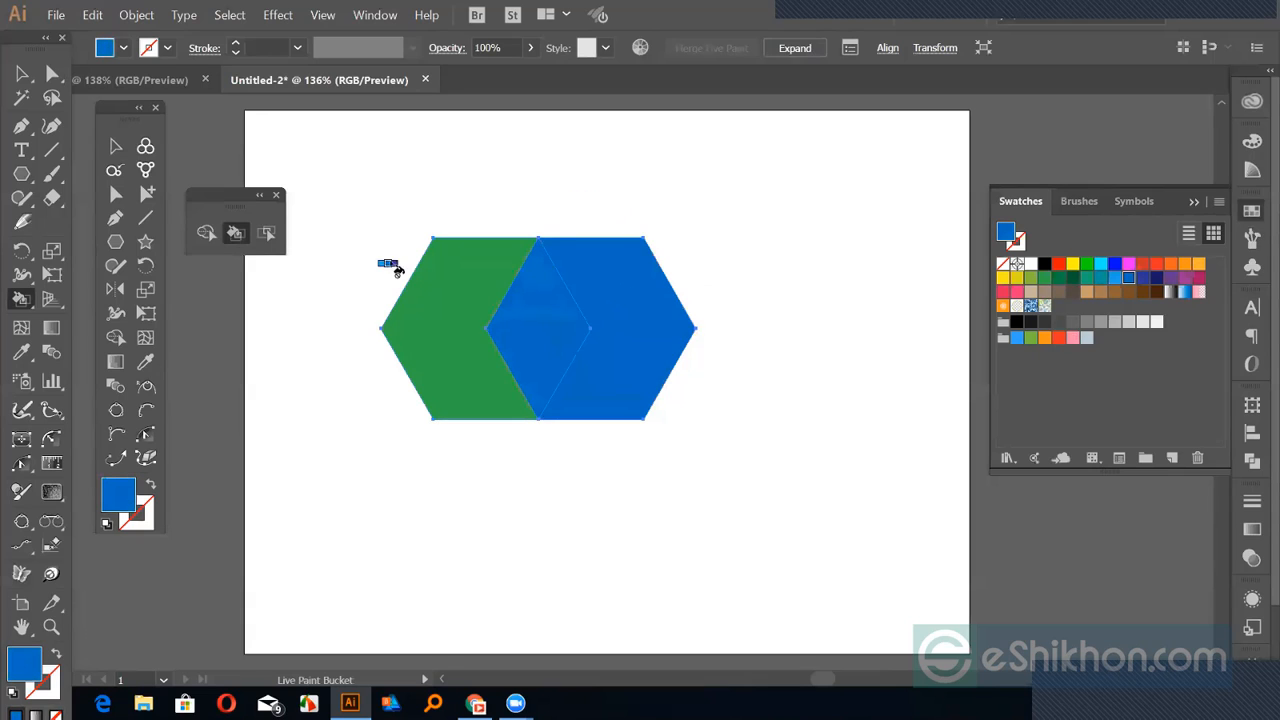
pyautogui.click(460, 274)
# Fill the left face with indigo blue and the central diamond with dark navy, leaving the right face as is
pyautogui.press('Right')
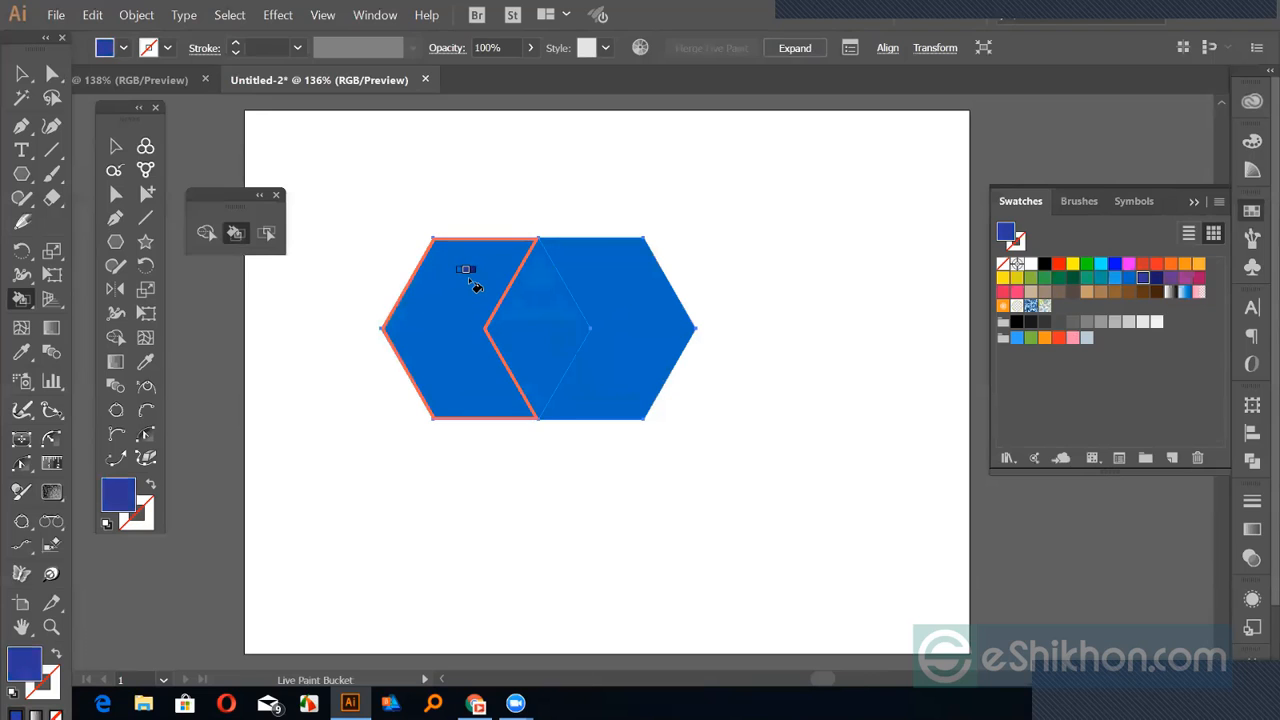
pyautogui.click(470, 281)
pyautogui.click(533, 313)
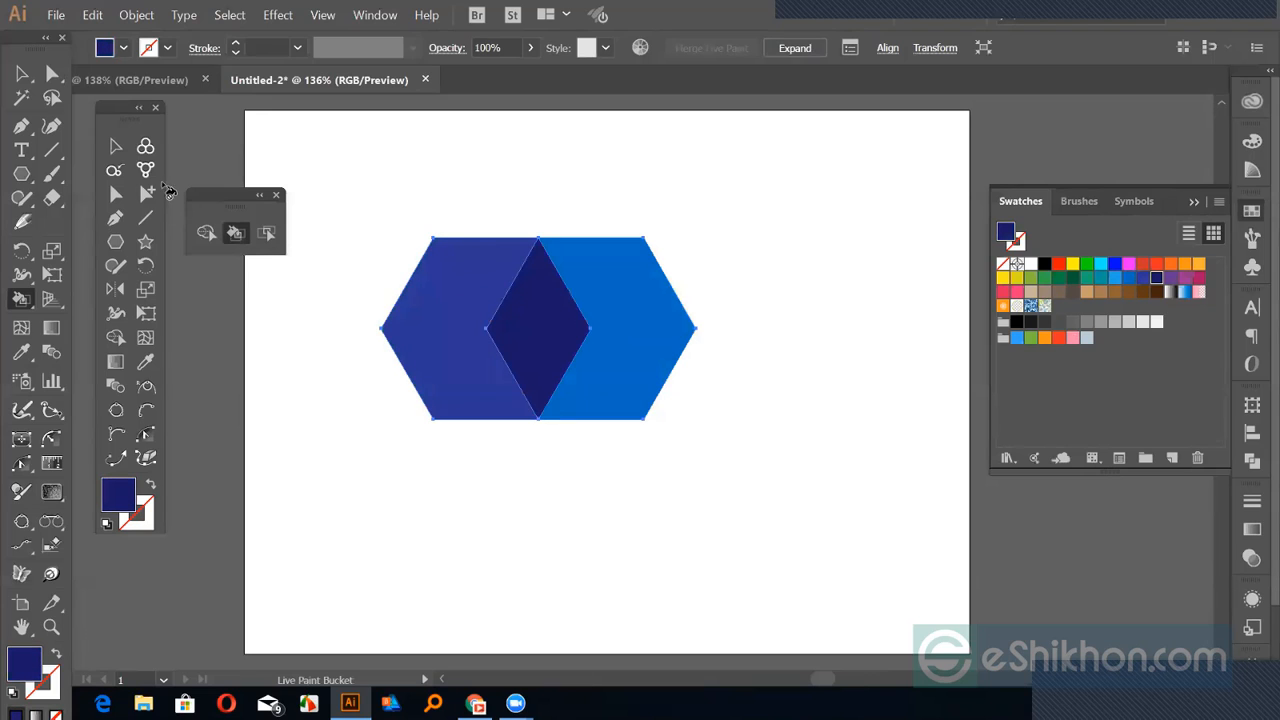
pyautogui.click(21, 73)
pyautogui.click(303, 166)
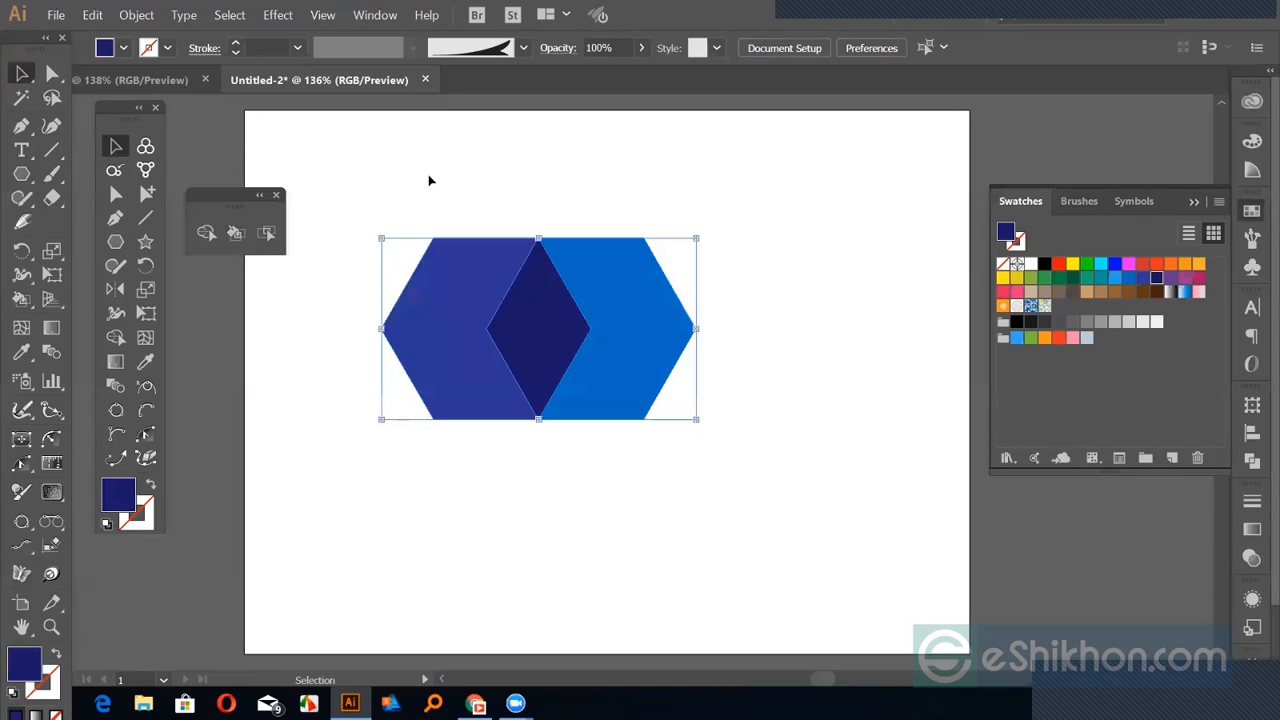
# Draw a smaller dark navy hexagon below the Live Paint group
pyautogui.press('y')
pyautogui.moveTo(484, 520); pyautogui.dragTo(522, 573)
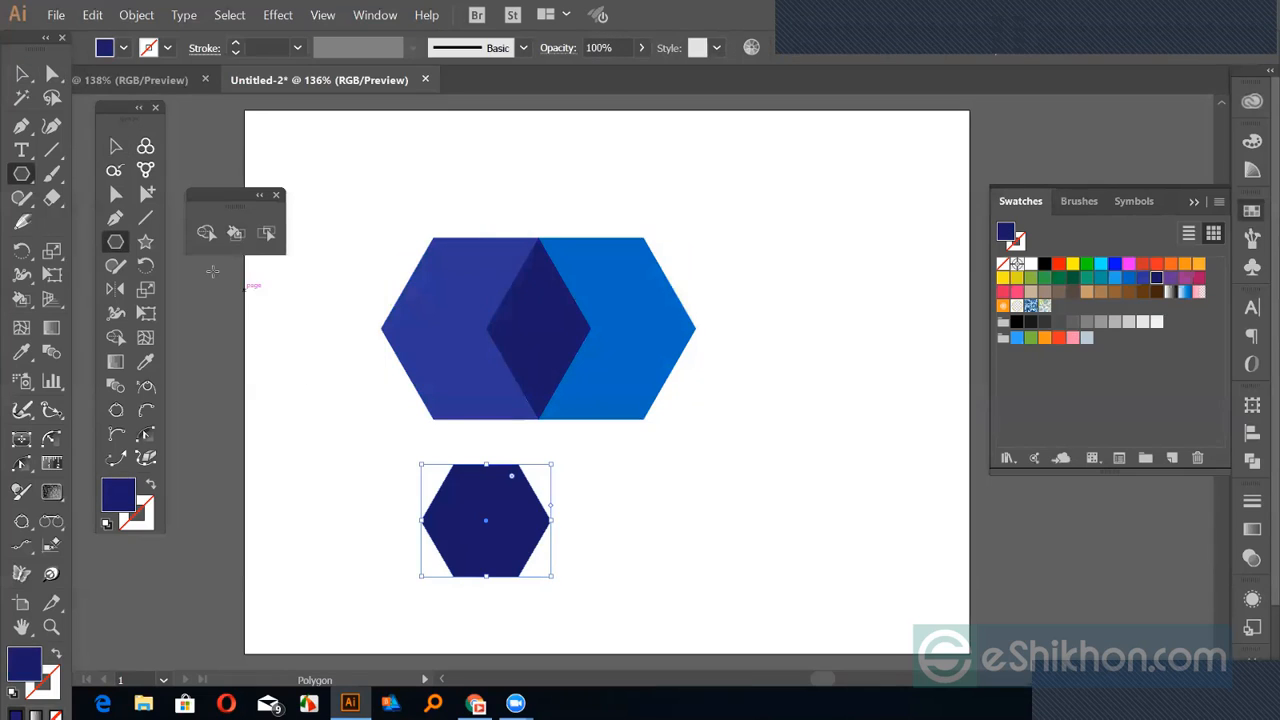
pyautogui.press('v')
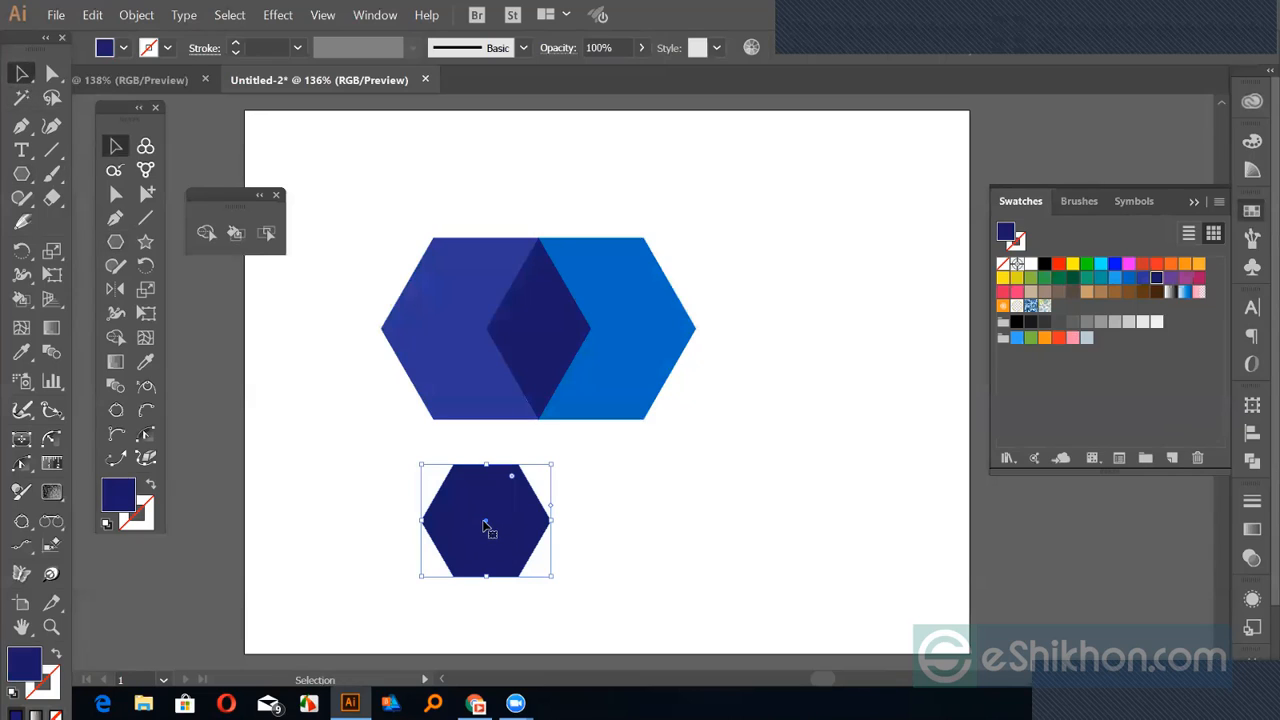
# Build an enlarged pair of half-overlapping hexagons from the small navy one, with the front copy filled medium blue
pyautogui.moveTo(488, 530); pyautogui.dragTo(552, 530)
pyautogui.moveTo(388, 502); pyautogui.dragTo(667, 607)
pyautogui.click(722, 583)
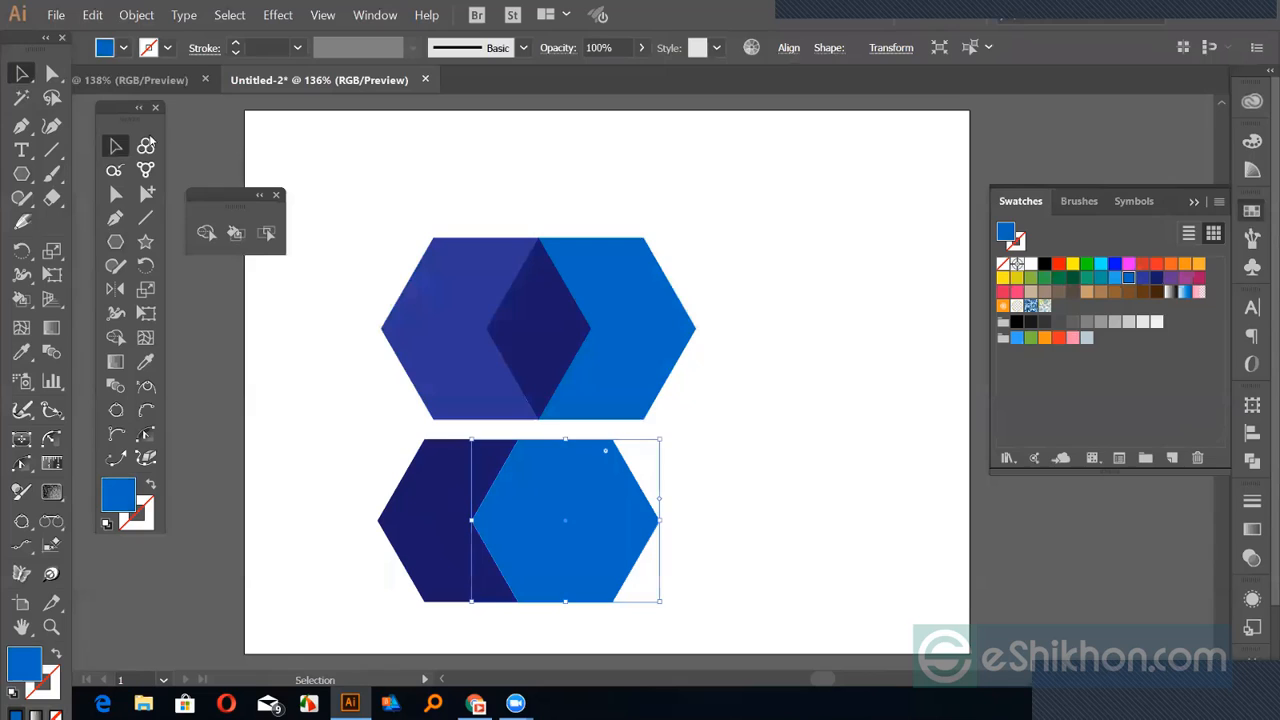
pyautogui.click(486, 194)
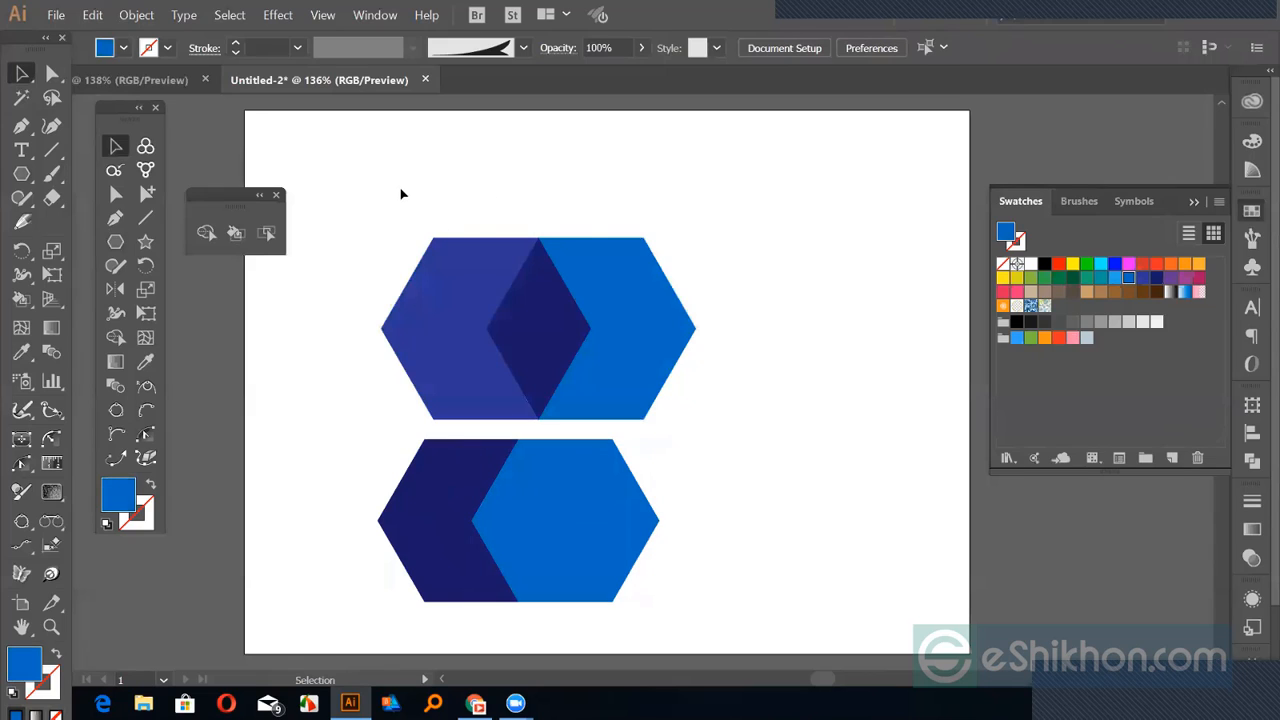
# Use the Live Paint Selection tool to select the left face and the central diamond of the upper Live Paint group
pyautogui.moveTo(398, 186); pyautogui.dragTo(612, 330)
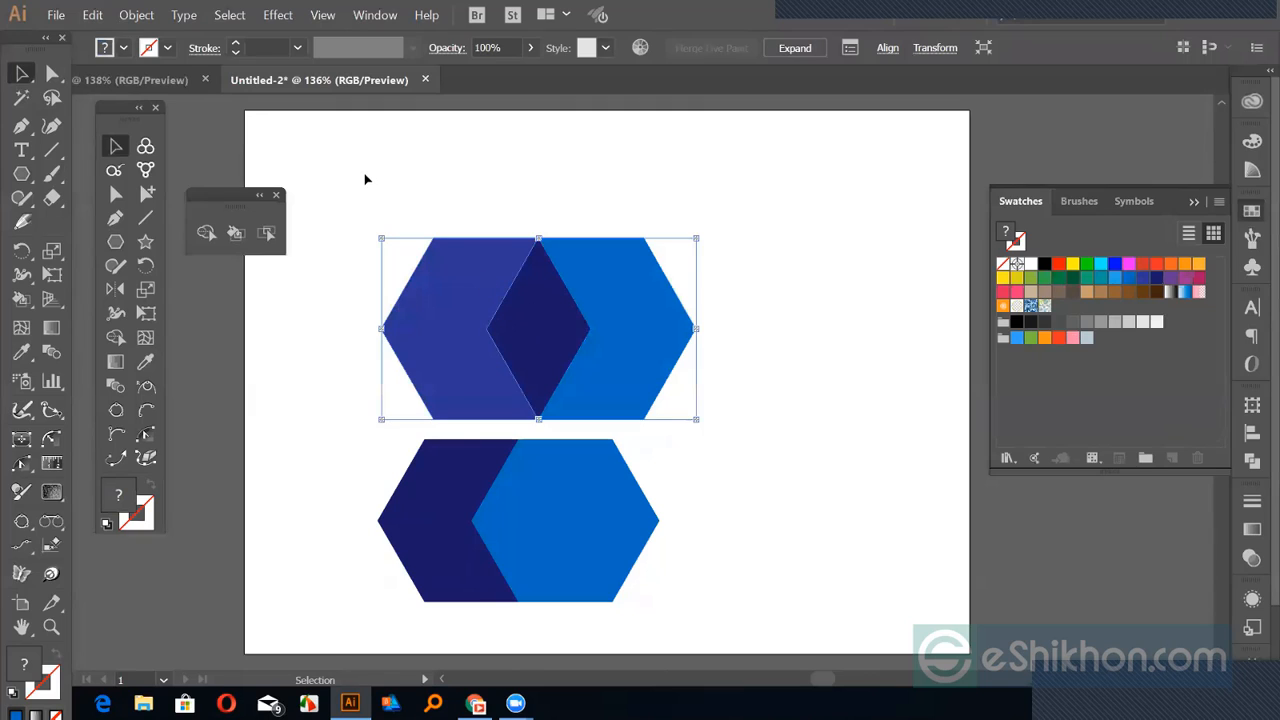
pyautogui.click(268, 233)
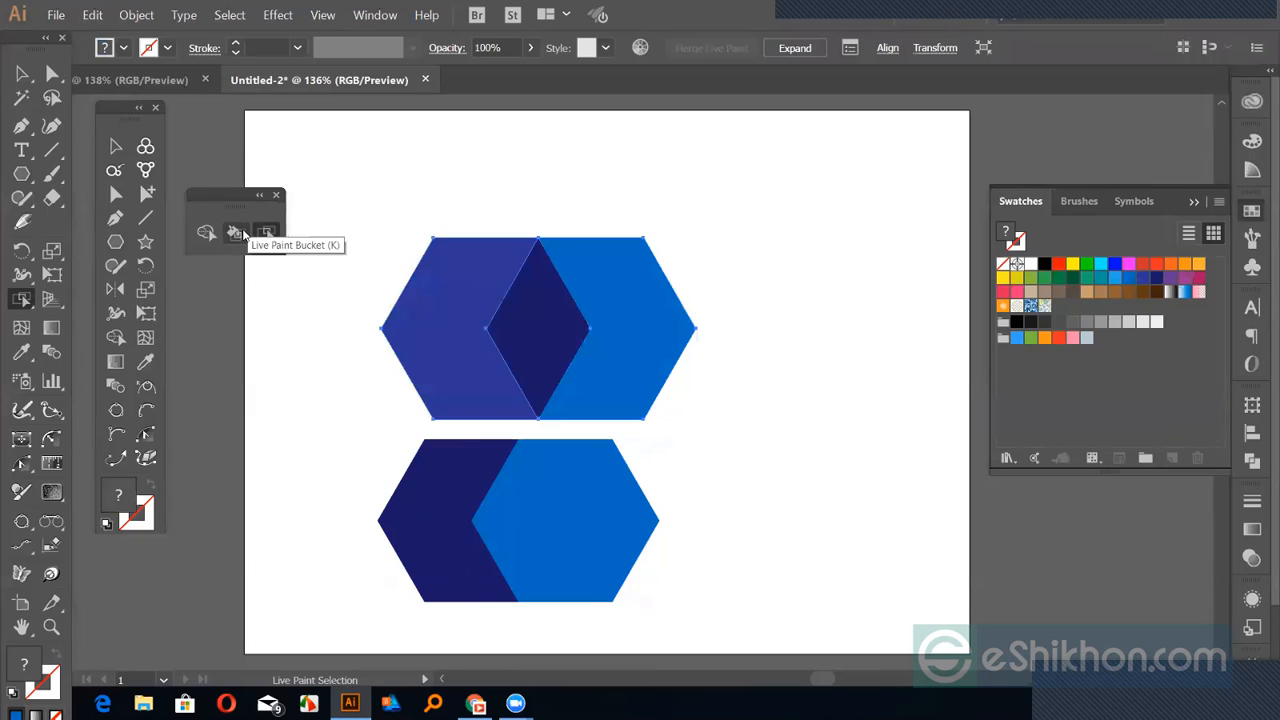
pyautogui.click(491, 291)
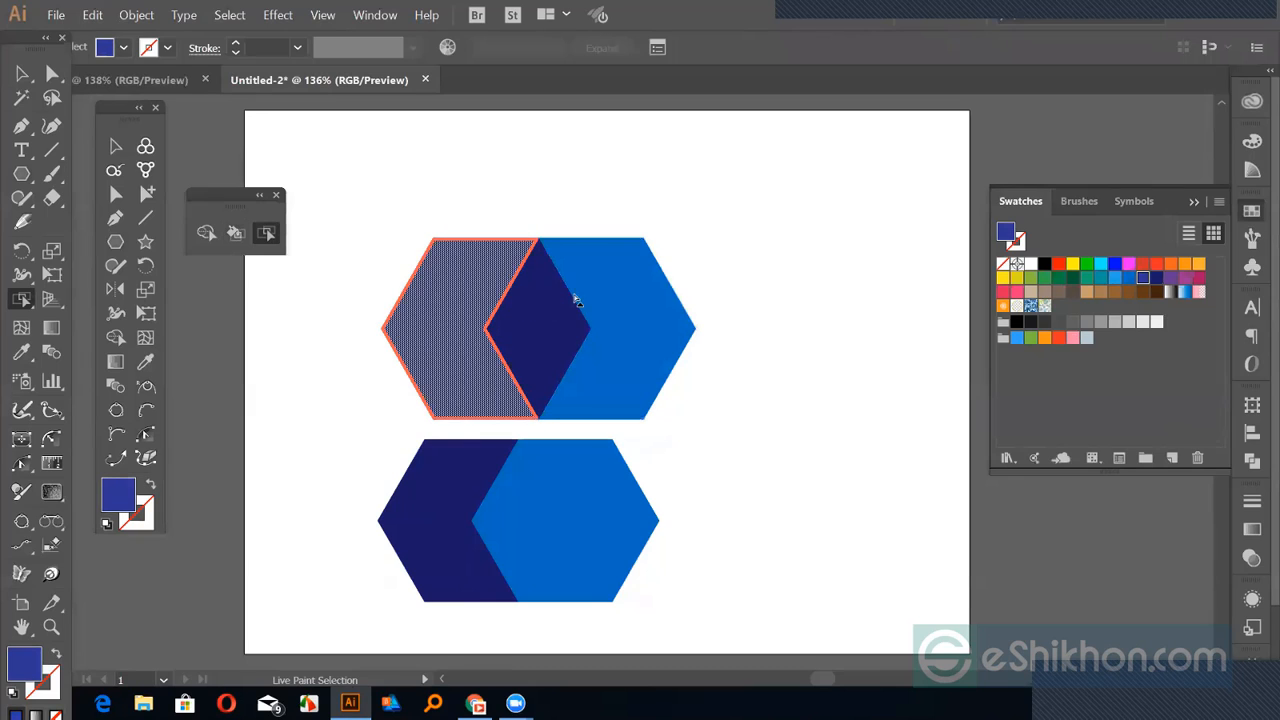
pyautogui.click(576, 300)
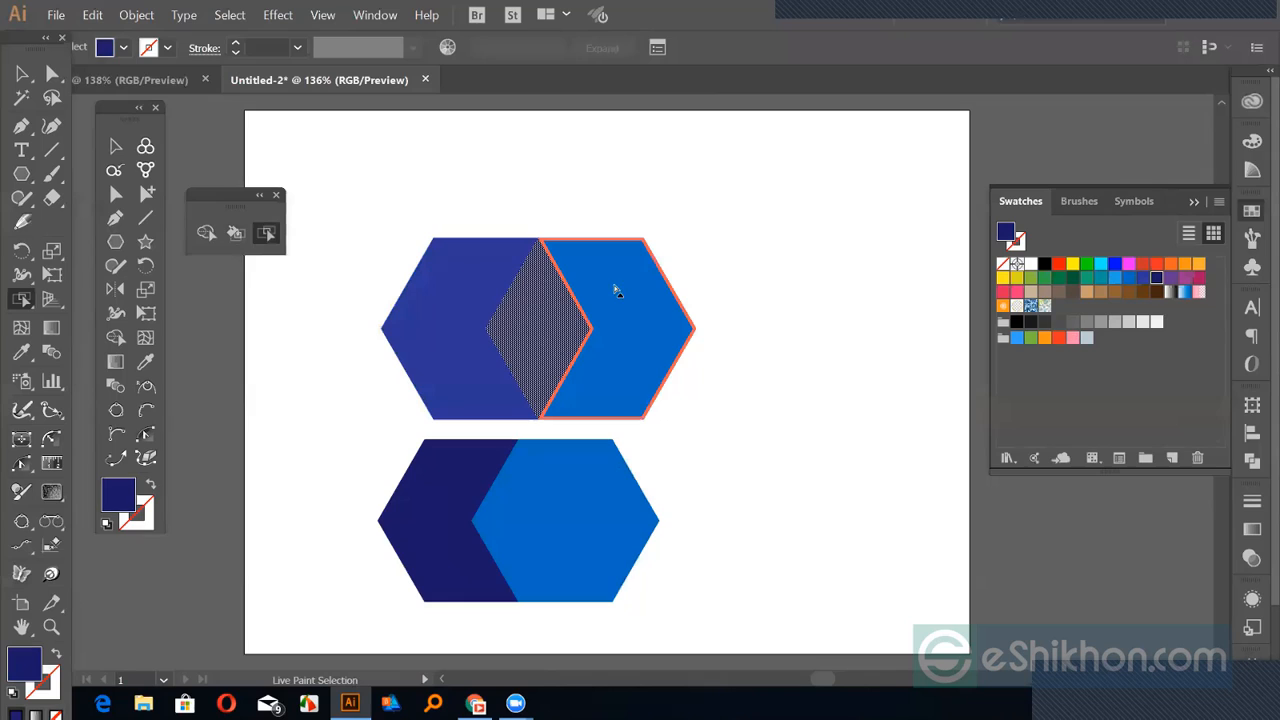
pyautogui.click(447, 517)
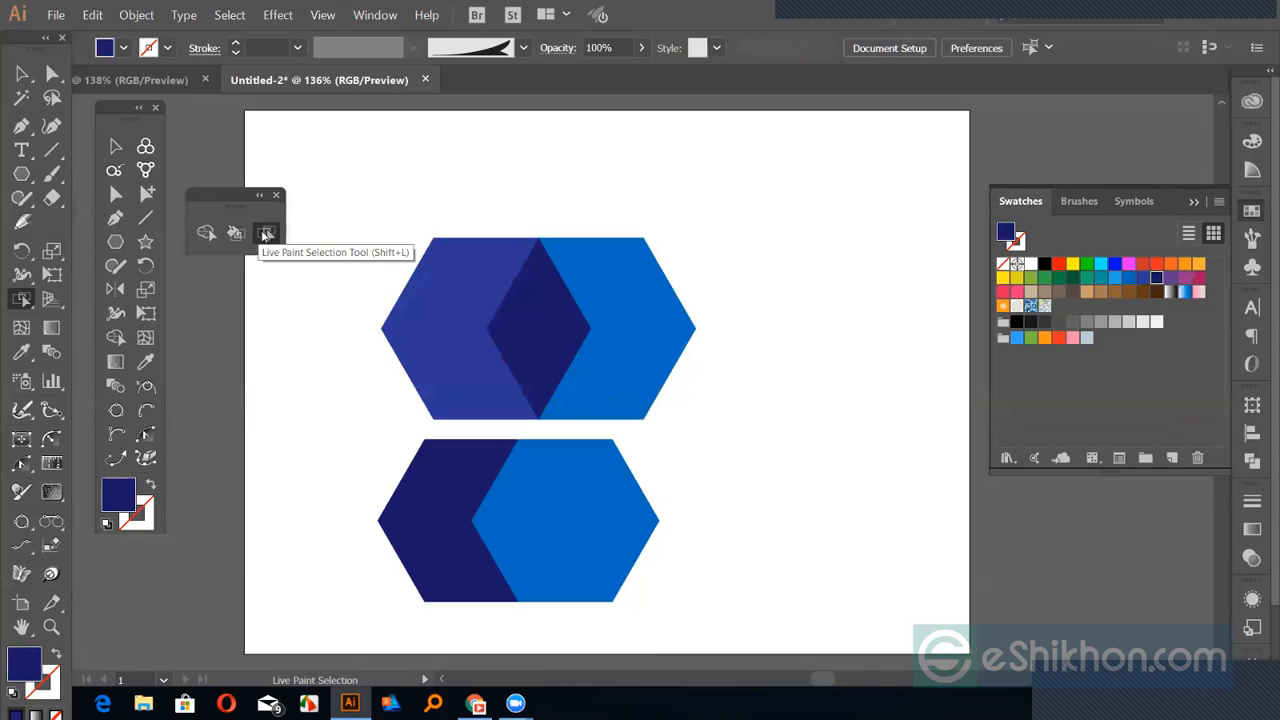
pyautogui.click(468, 302)
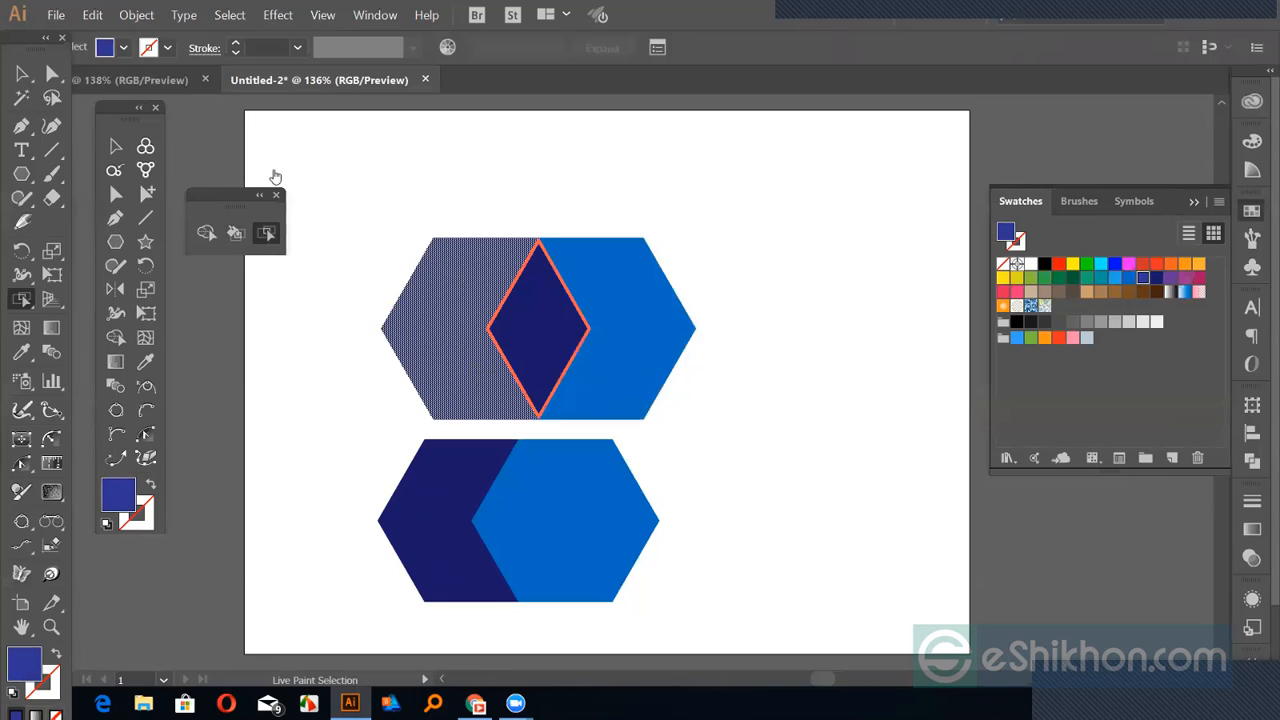
# Delete all the hexagon artwork from the artboard
pyautogui.press('v')
pyautogui.hotkey('ctrl', 'a')
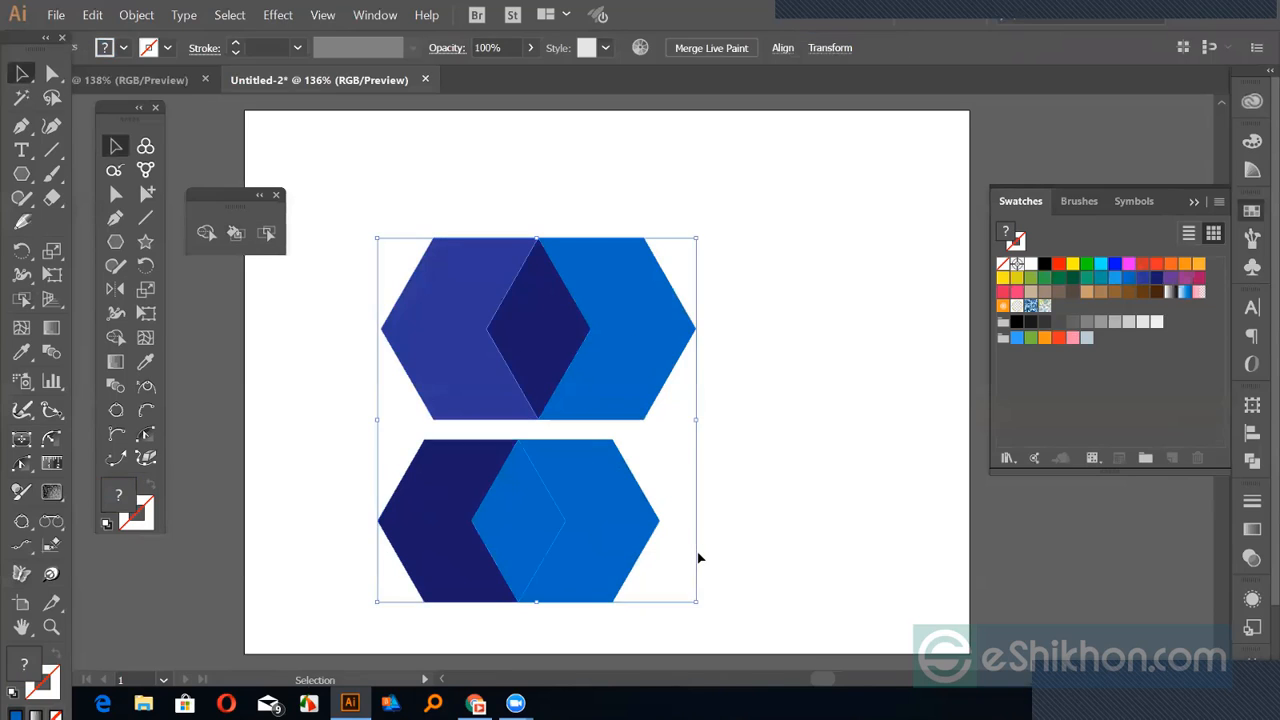
pyautogui.press('Delete')
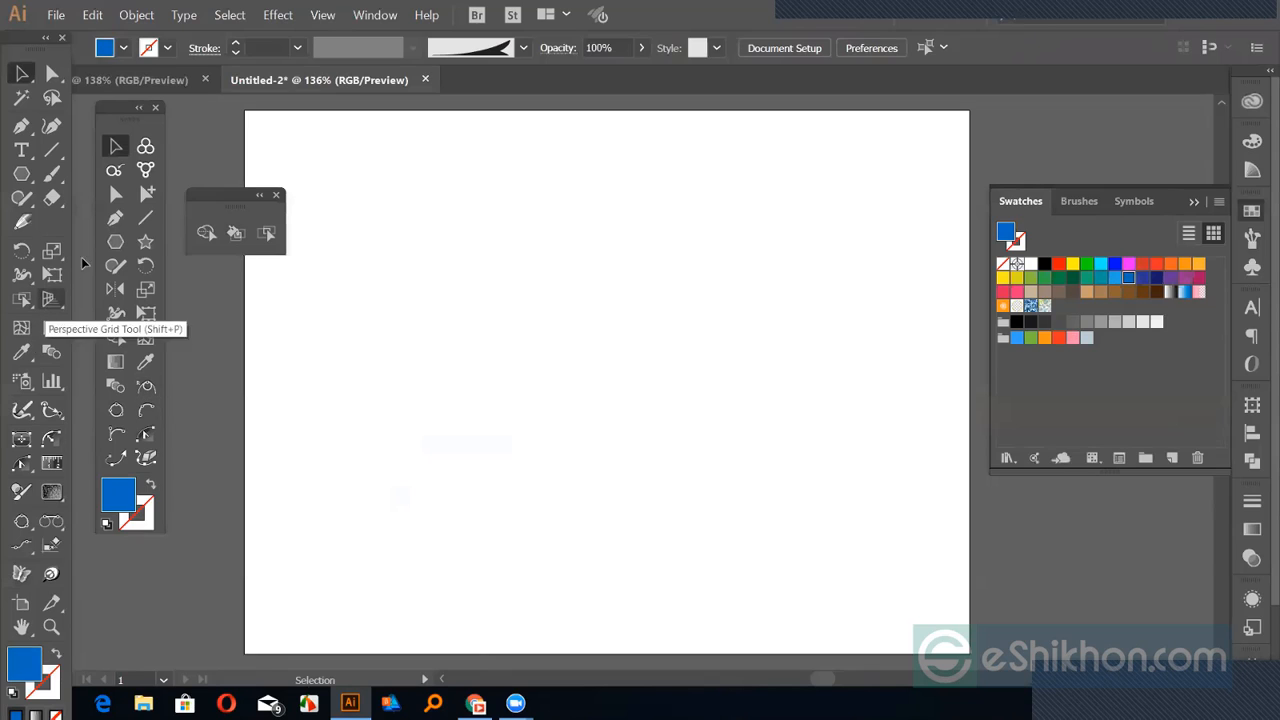
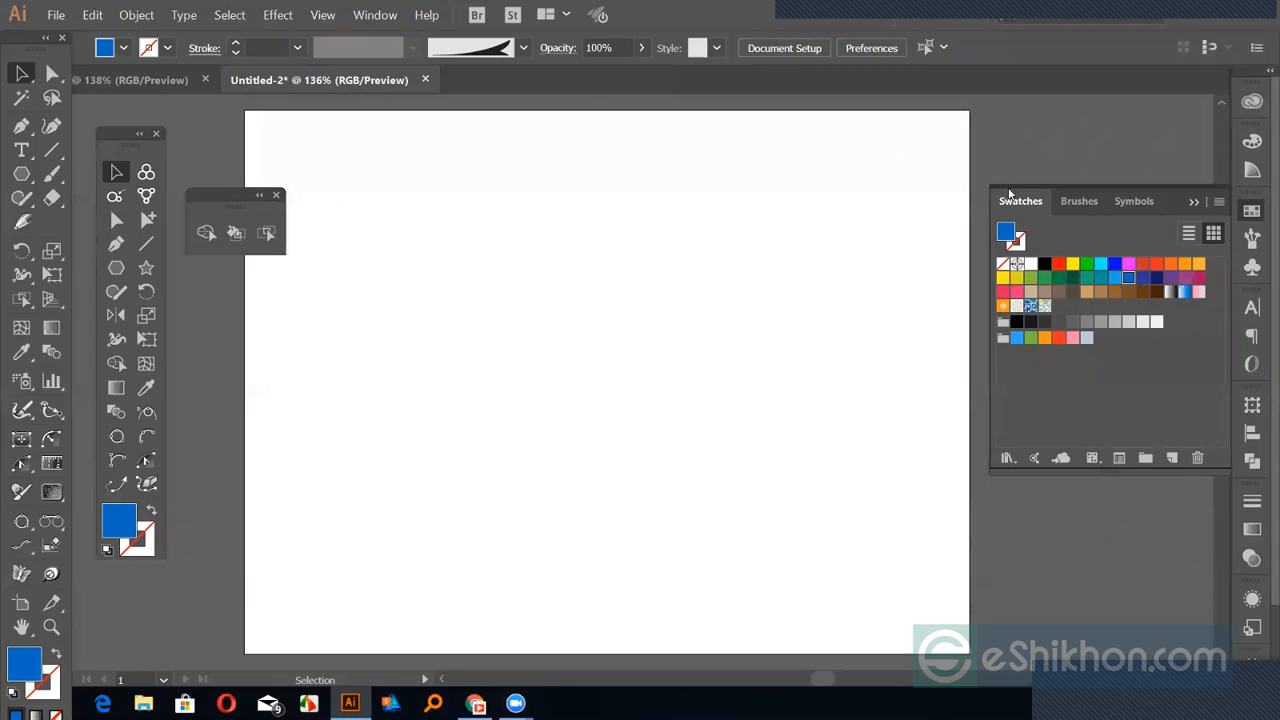
# Draw a square in the middle of the artboard filled with the White, Black gradient swatch and show its gradient settings
pyautogui.click(1255, 212)
pyautogui.click(1255, 212)
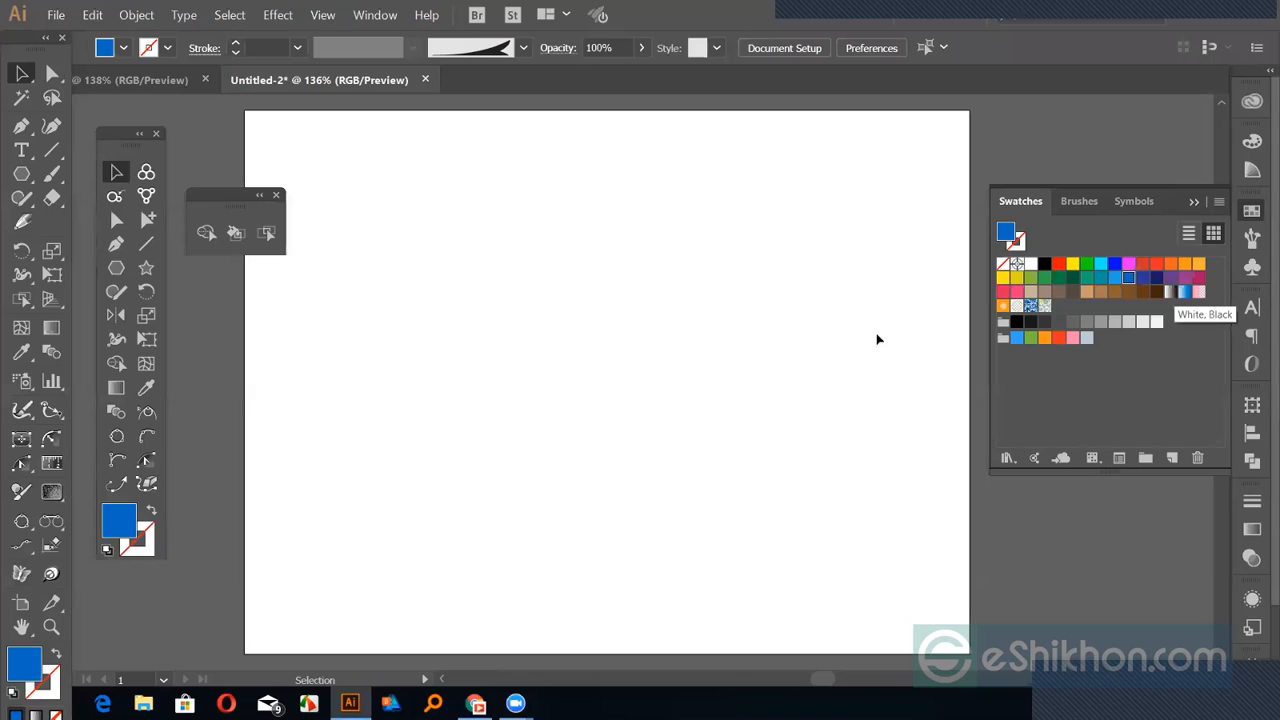
pyautogui.click(1171, 291)
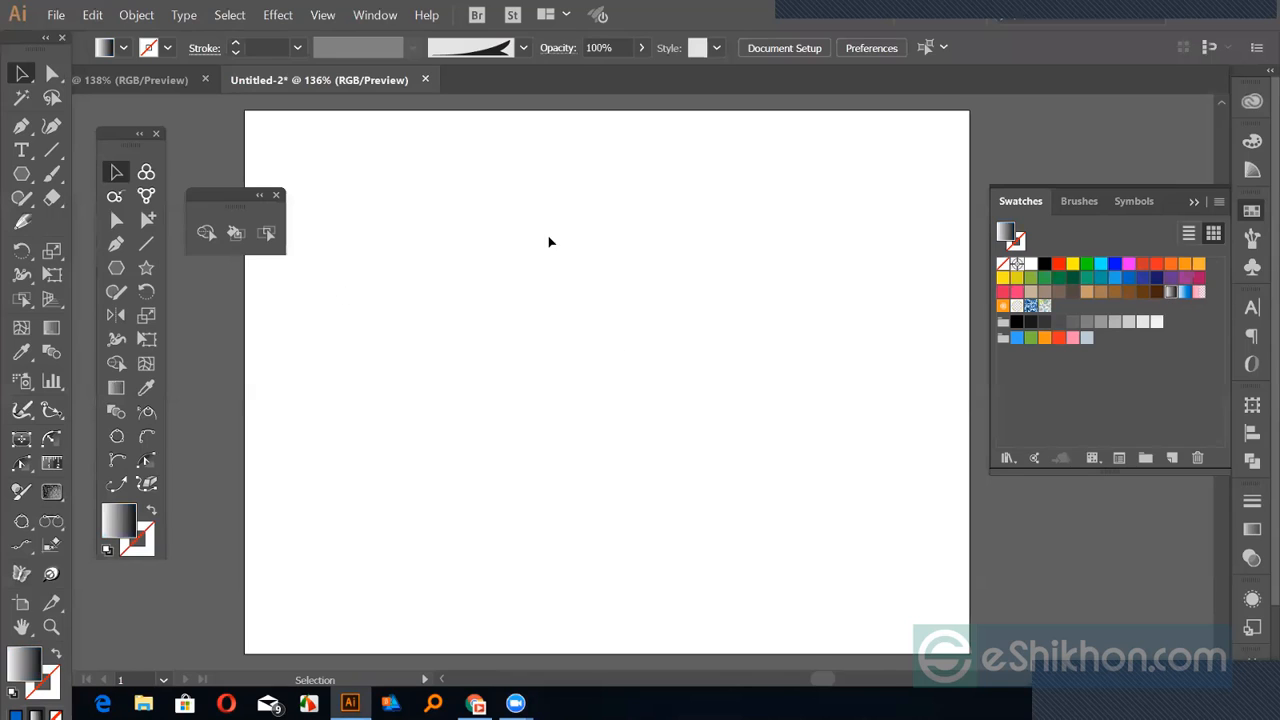
pyautogui.click(117, 268)
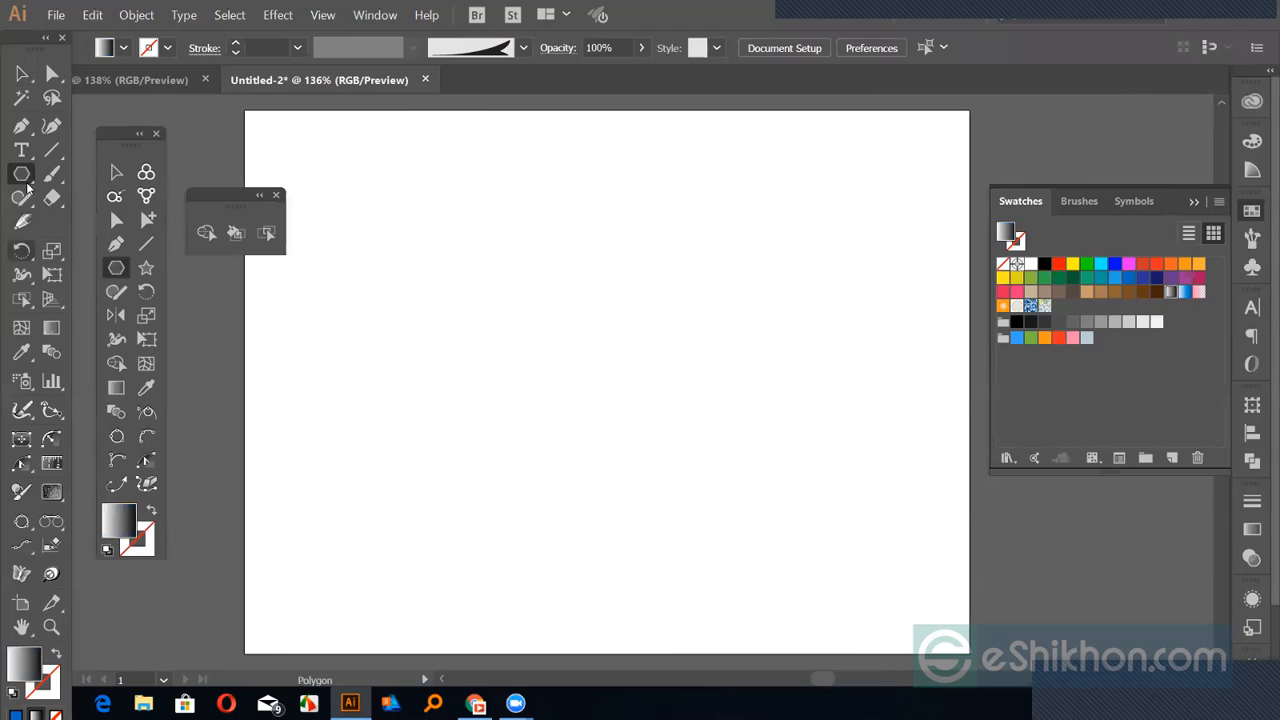
pyautogui.click(28, 180)
pyautogui.click(112, 175)
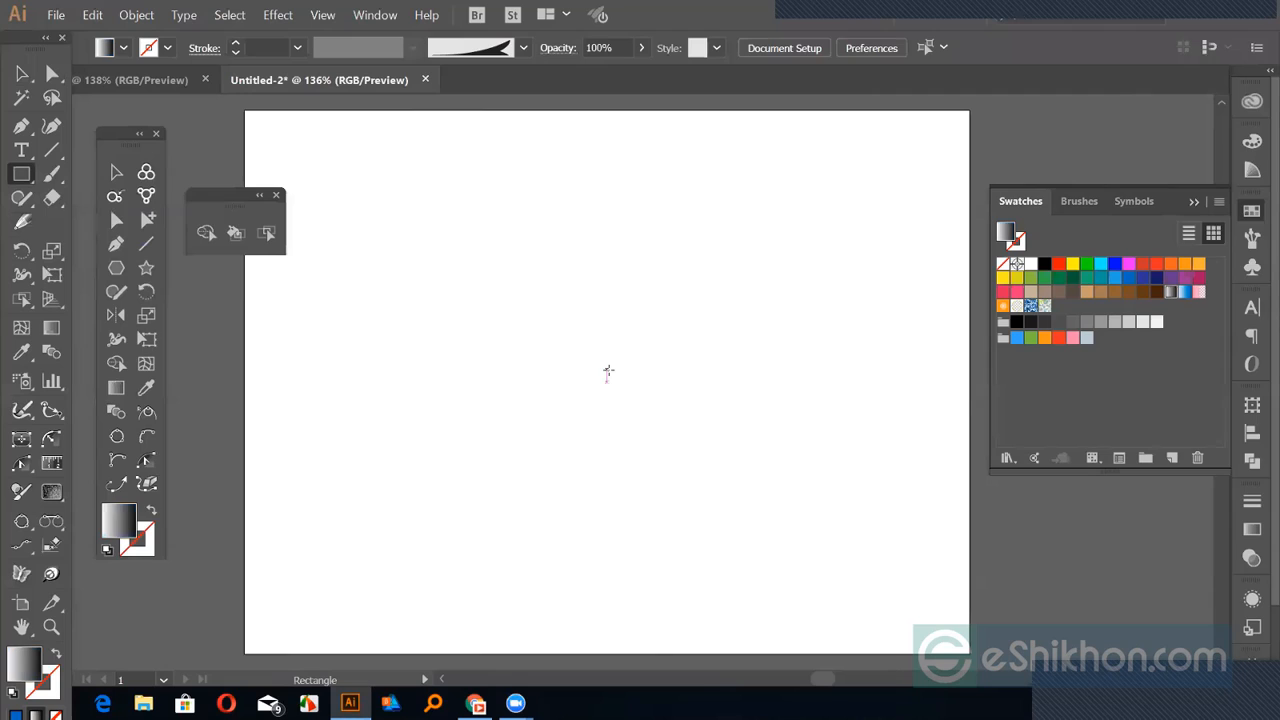
pyautogui.moveTo(608, 372); pyautogui.dragTo(736, 510)
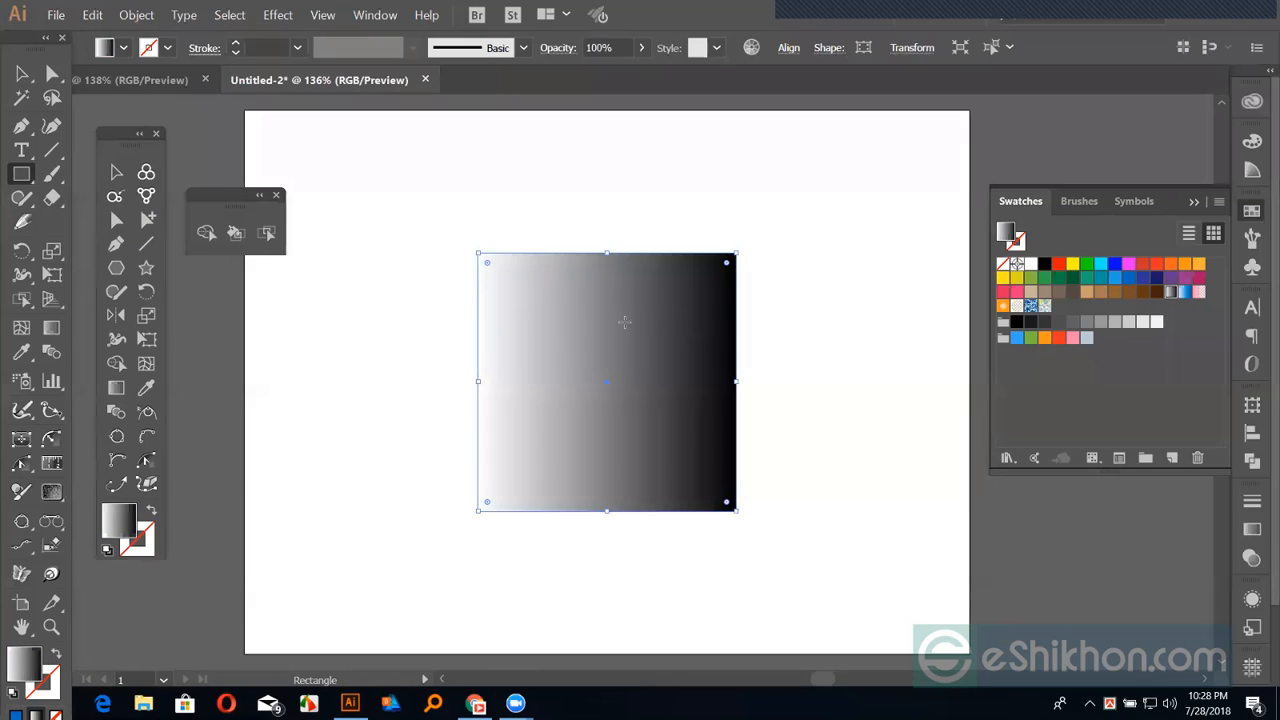
pyautogui.click(1172, 292)
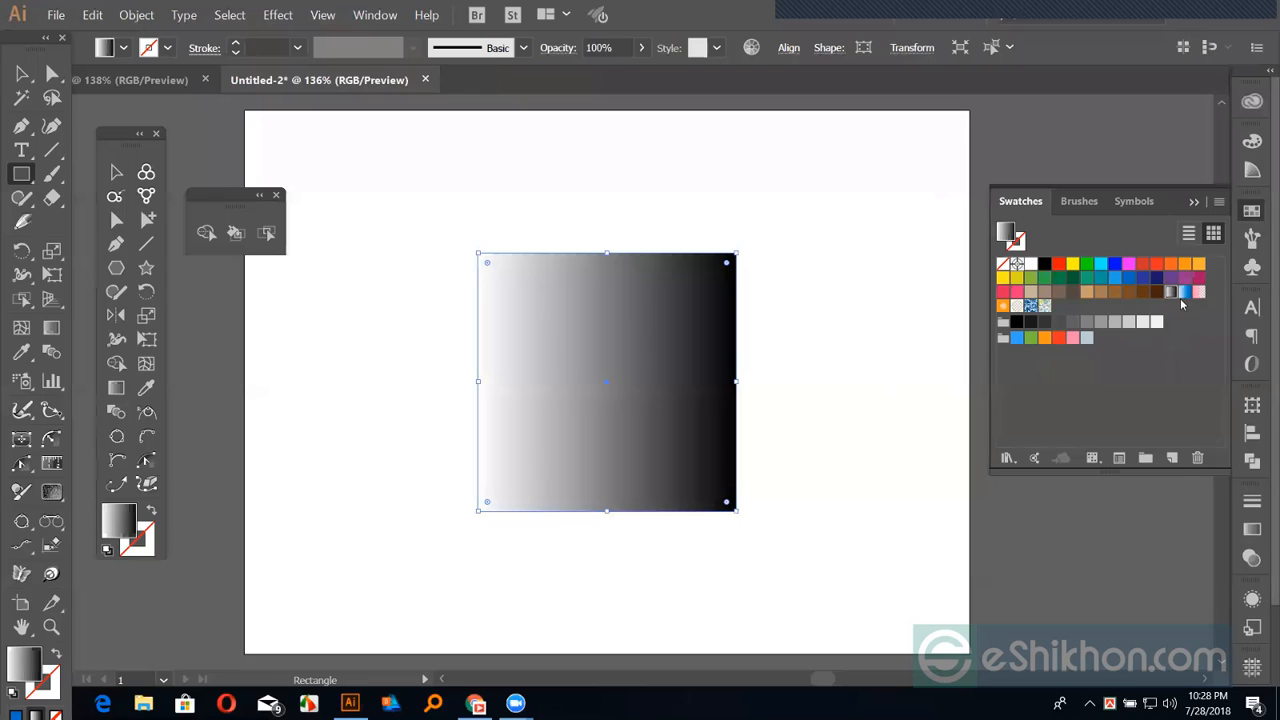
pyautogui.click(1255, 533)
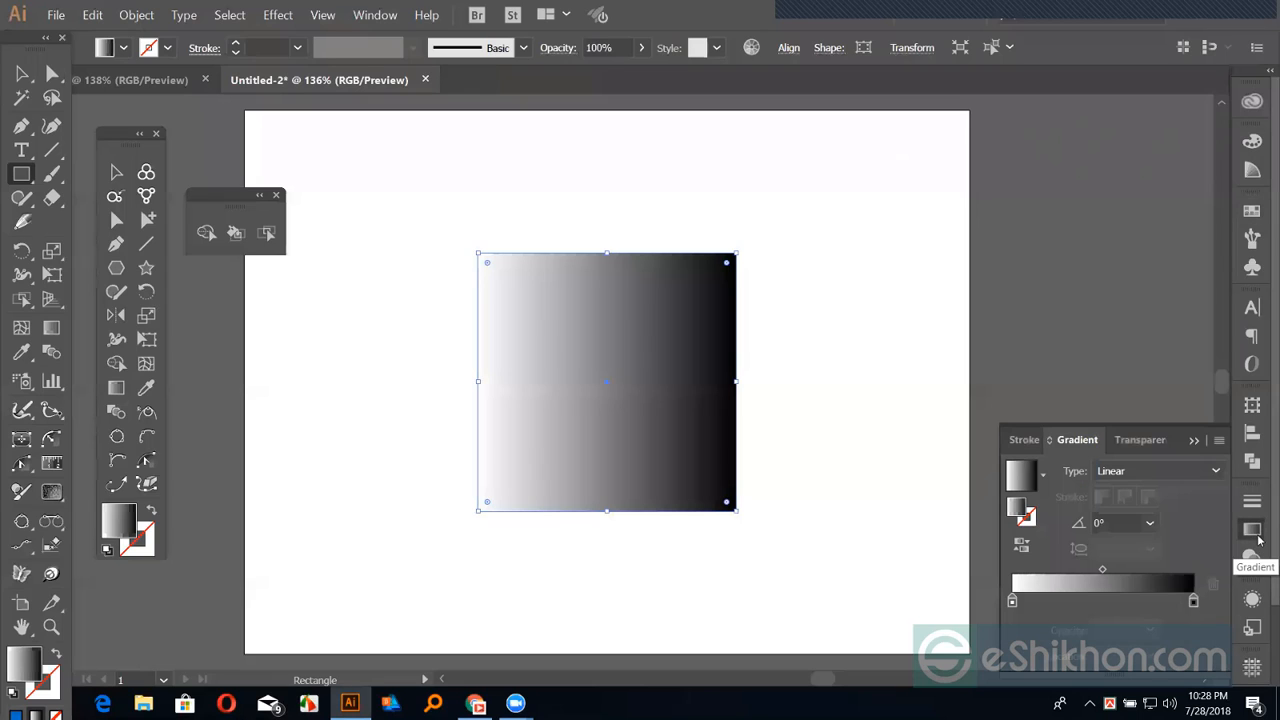
# Try the Orchid gradient preset on the square and return it to the White, Black preset
pyautogui.click(1043, 477)
pyautogui.scroll(-1, 976, 559)
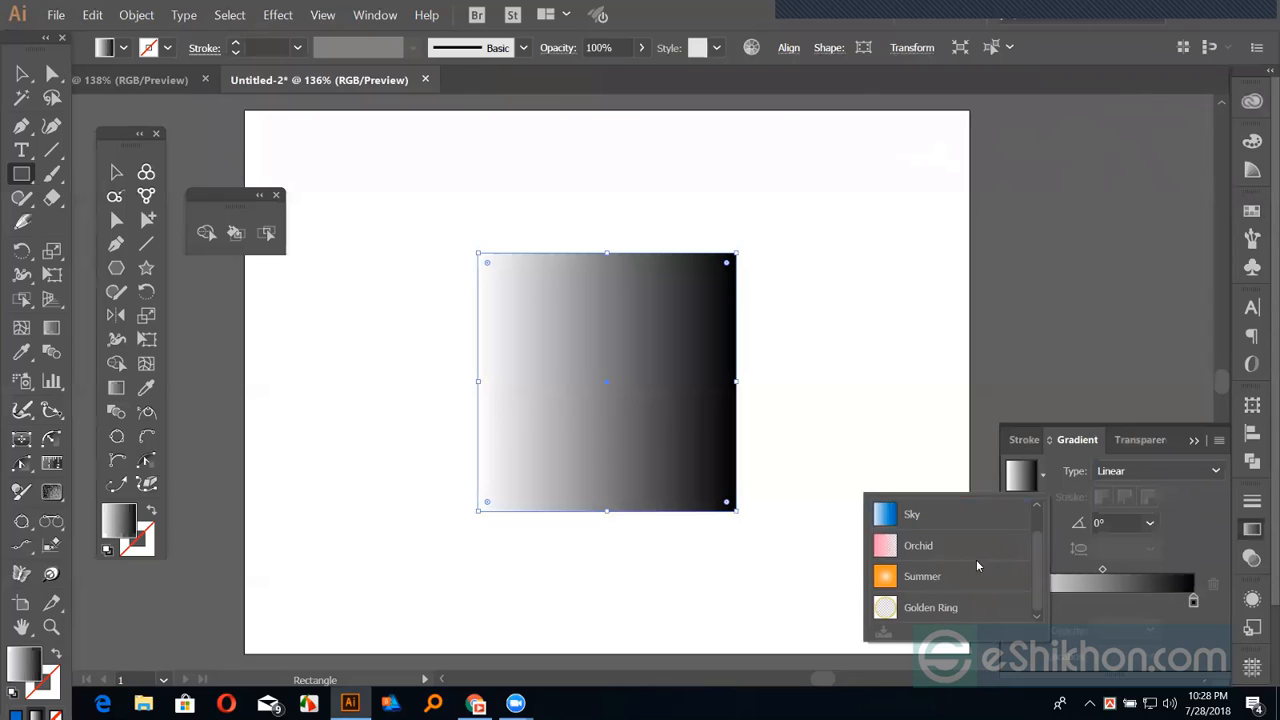
pyautogui.scroll(1, 957, 559)
pyautogui.scroll(-1, 944, 554)
pyautogui.scroll(1, 935, 565)
pyautogui.click(921, 547)
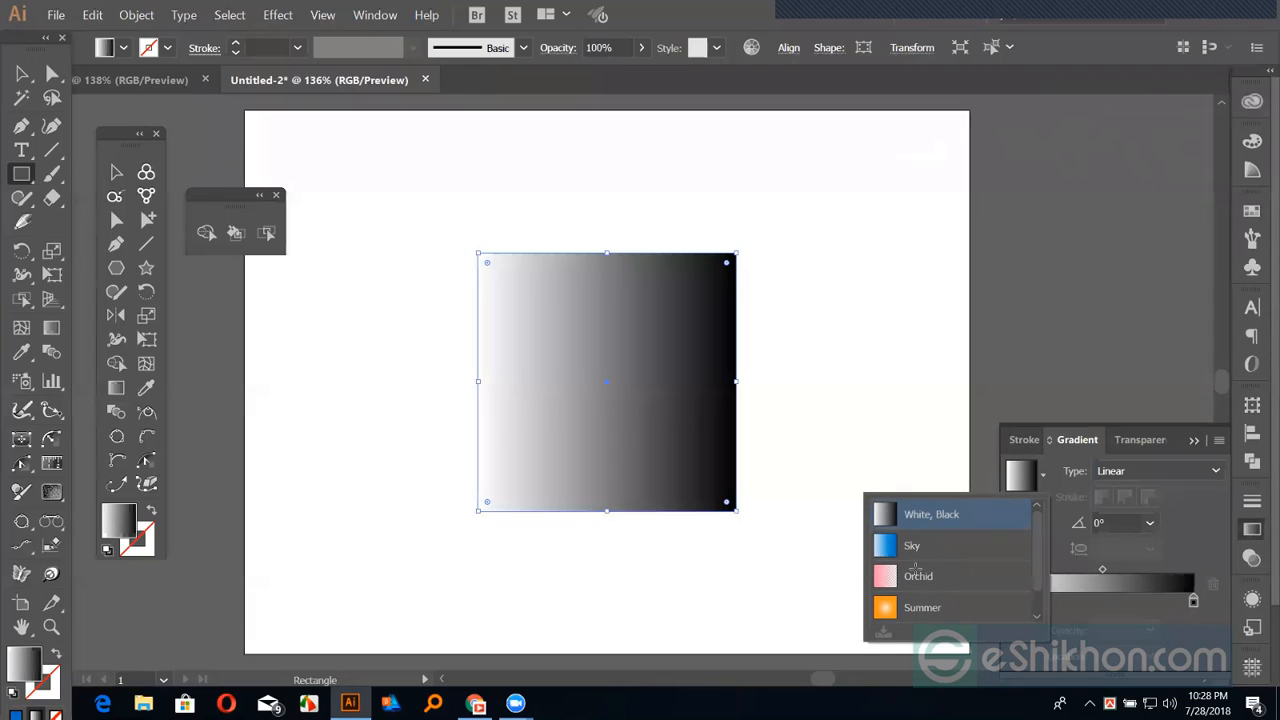
pyautogui.click(1044, 476)
pyautogui.click(933, 548)
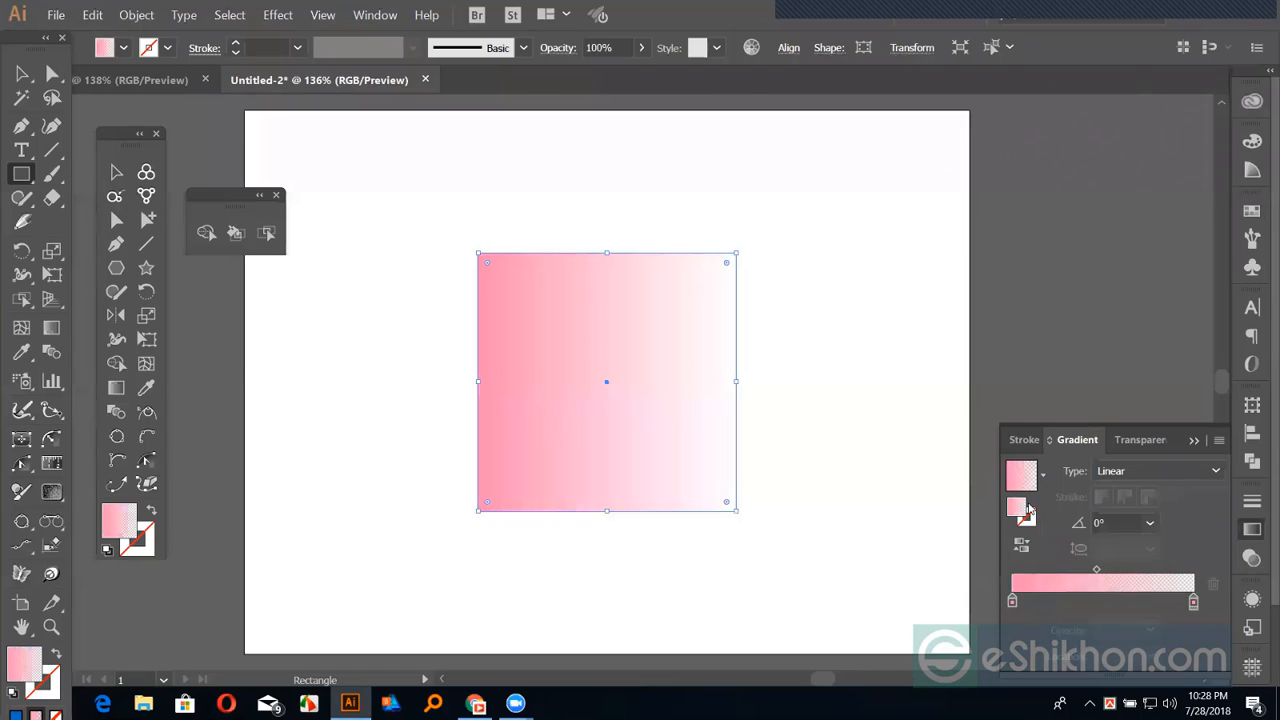
pyautogui.click(1043, 476)
pyautogui.scroll(1, 941, 527)
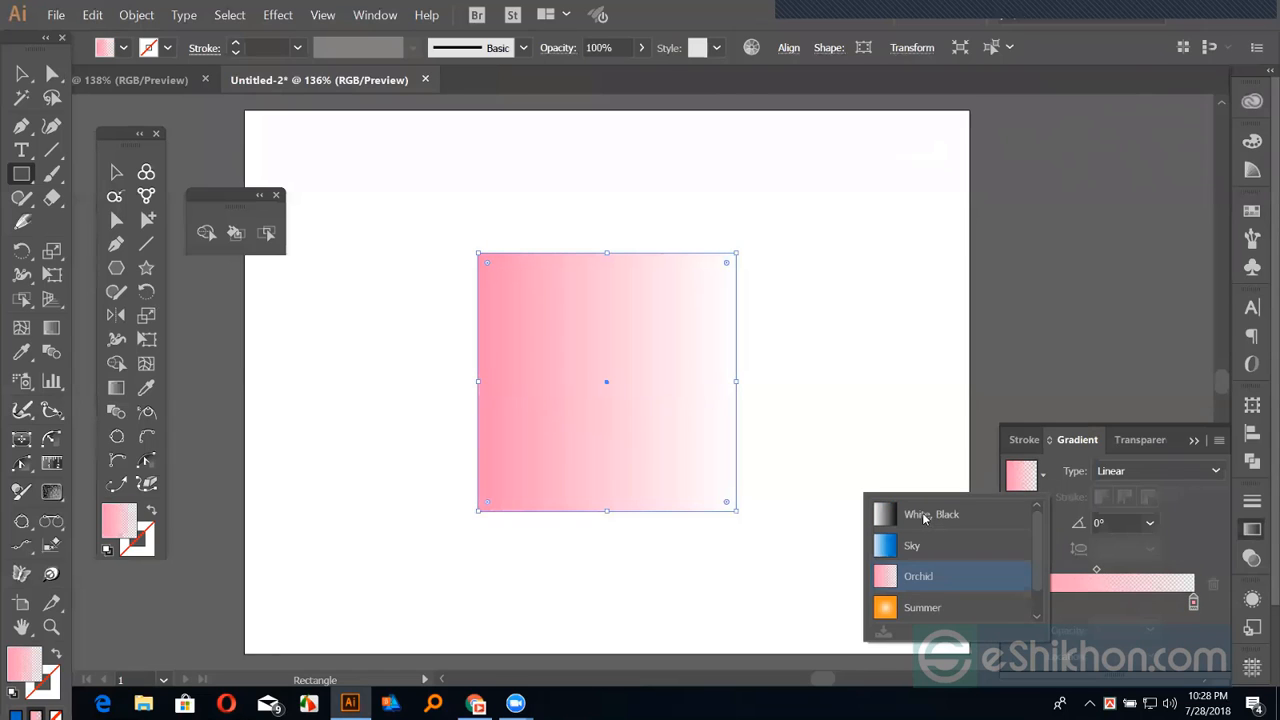
pyautogui.click(925, 514)
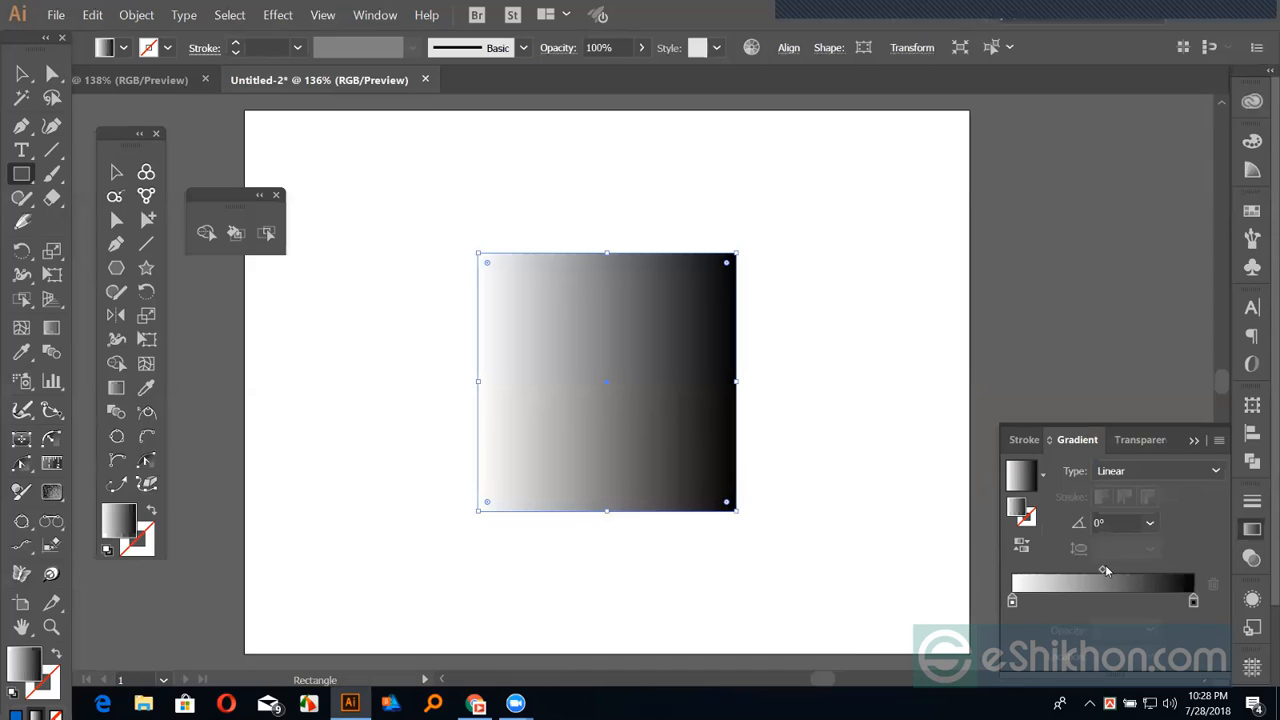
# Shift the gradient midpoint to about 25% and set its location back to 50%
pyautogui.moveTo(1105, 567); pyautogui.dragTo(1058, 572)
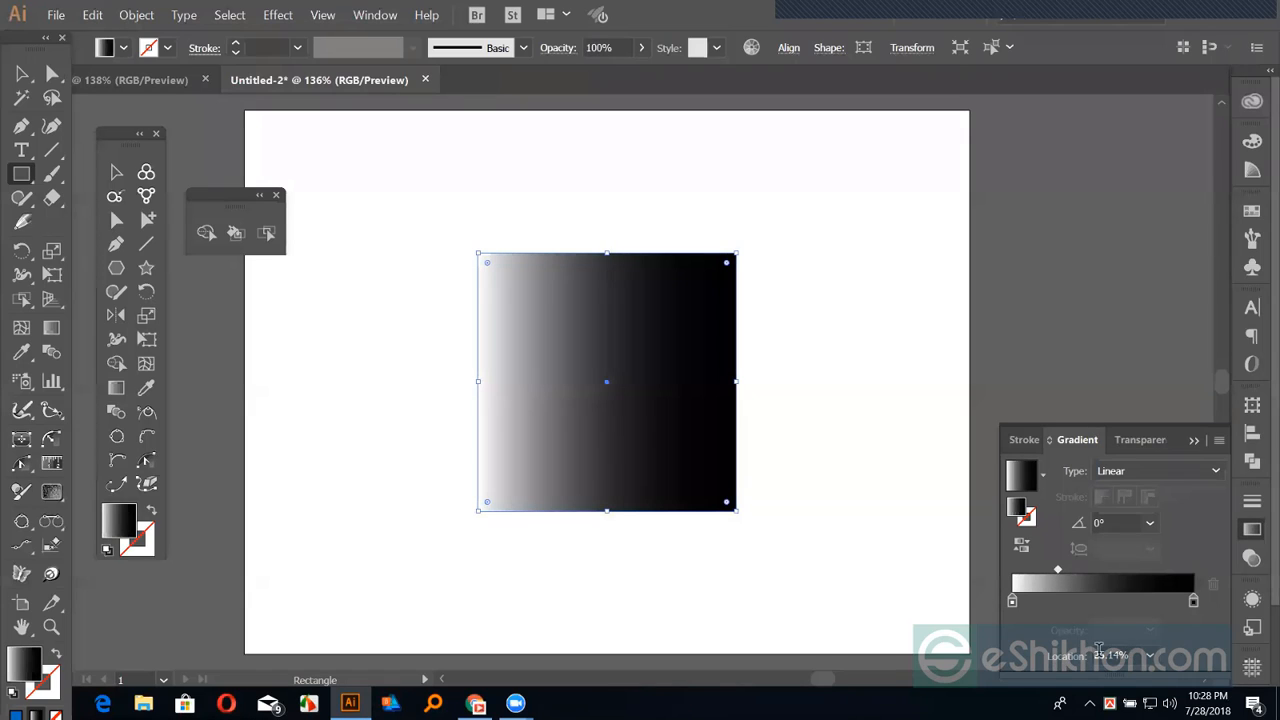
pyautogui.click(1149, 655)
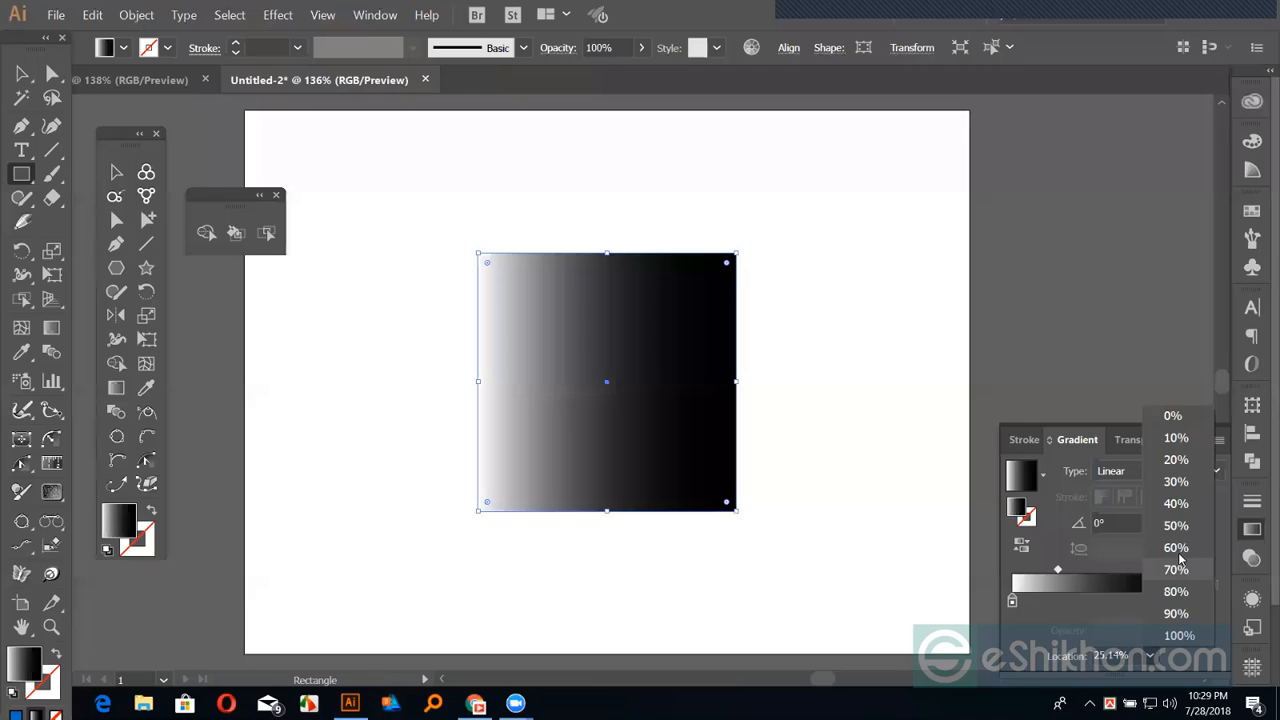
pyautogui.click(1177, 527)
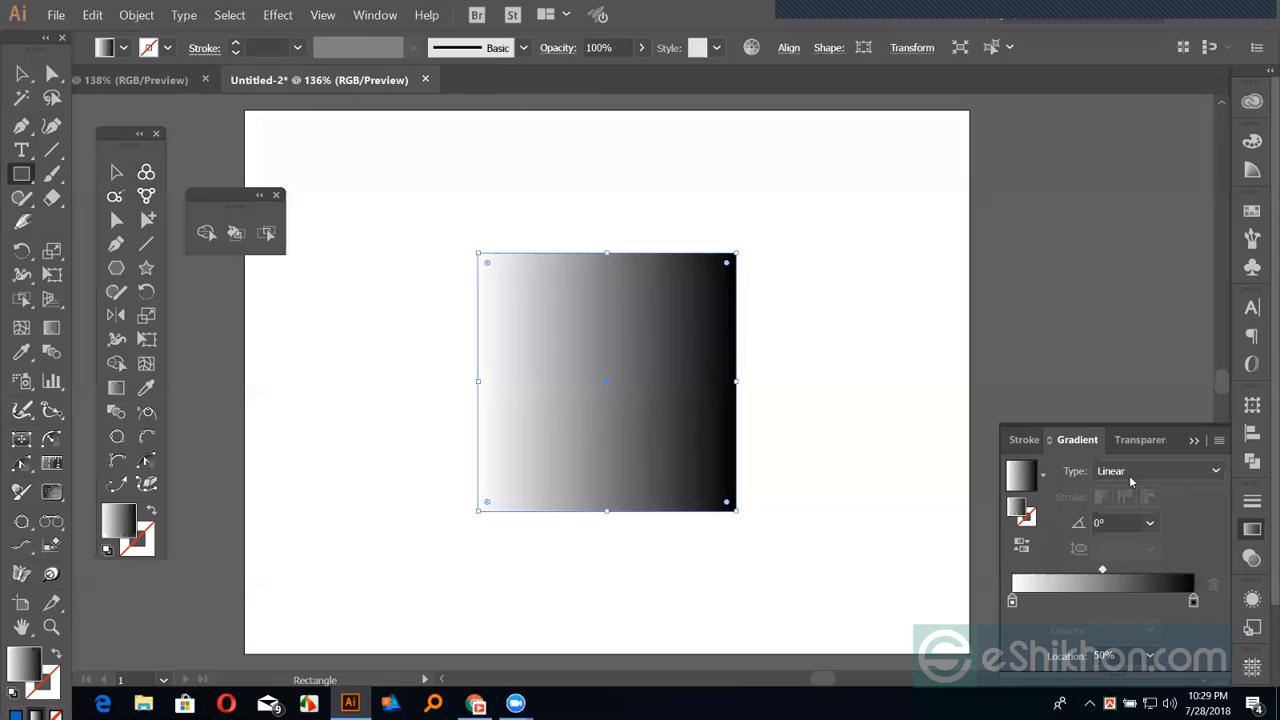
# Set the square's linear gradient angle to 90° and after that to 45°
pyautogui.click(1104, 522)
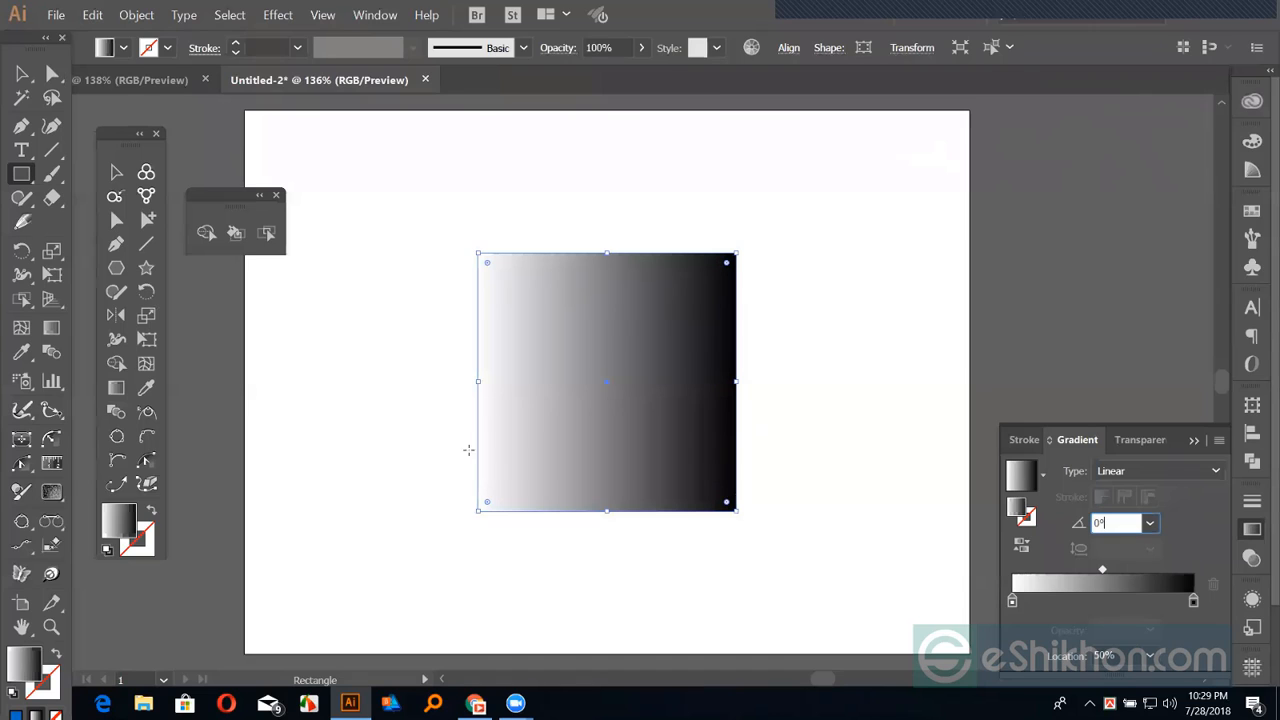
pyautogui.click(1150, 524)
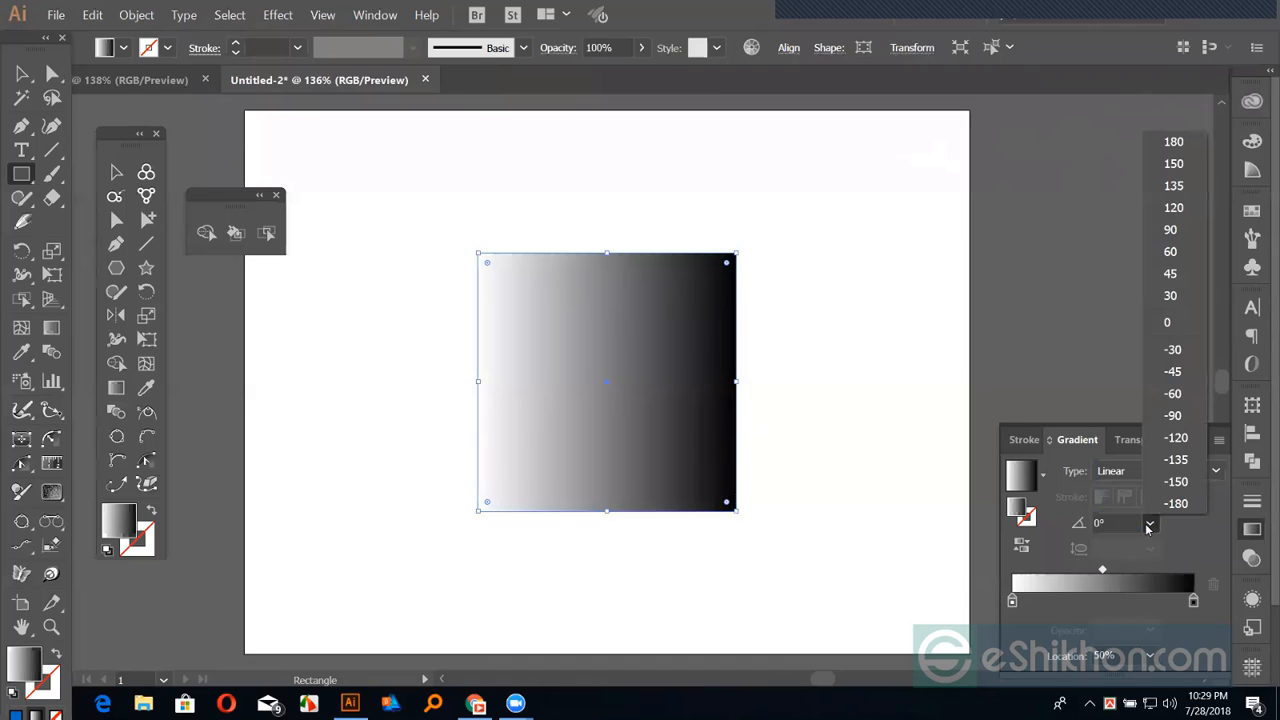
pyautogui.click(1170, 230)
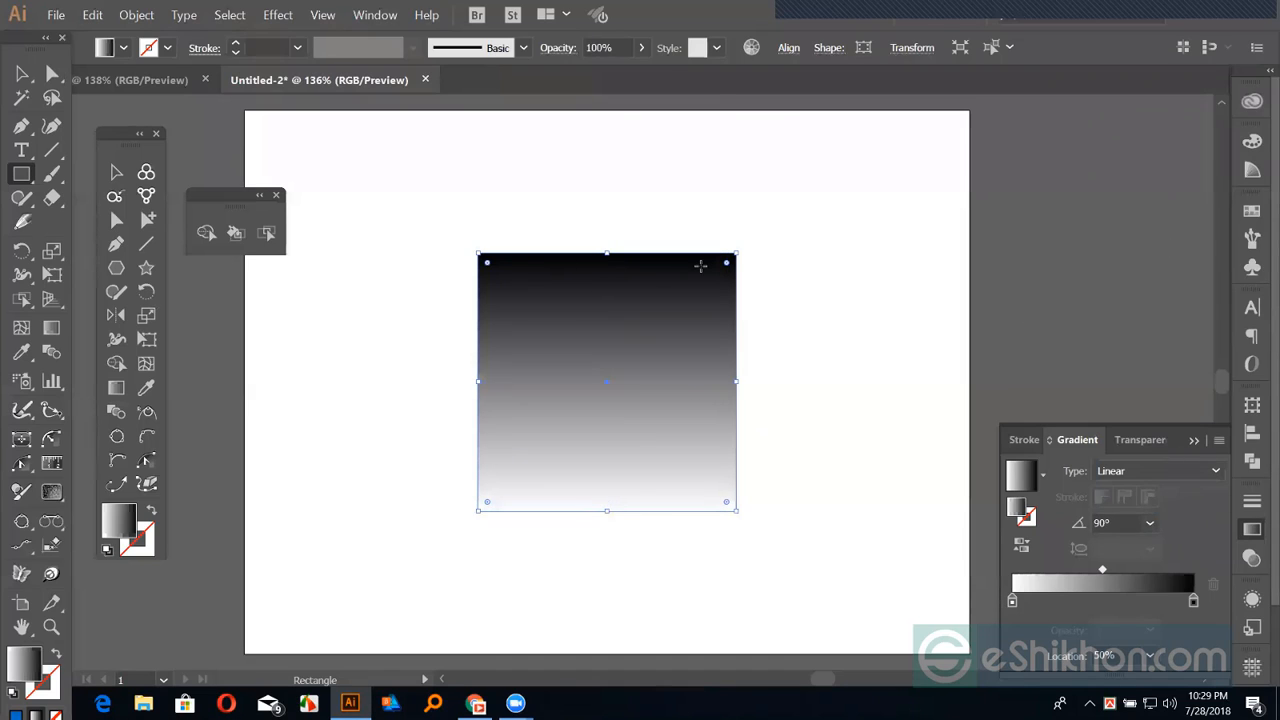
pyautogui.click(1150, 523)
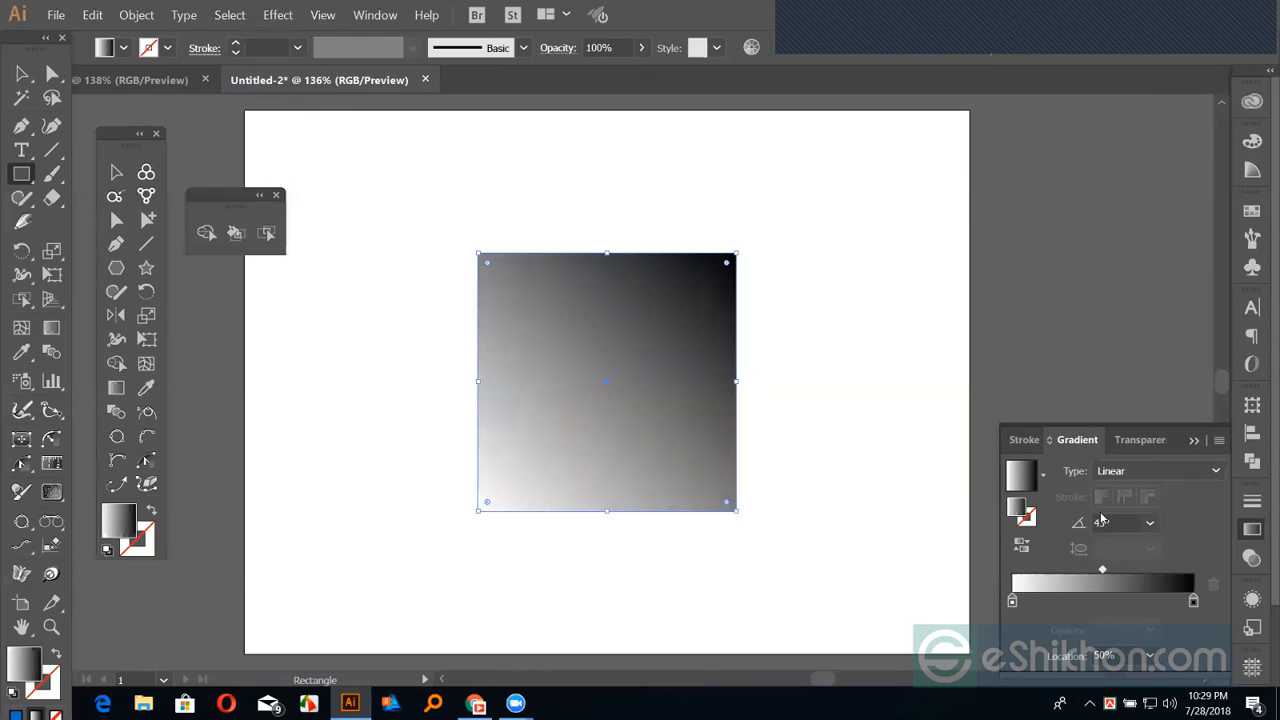
# With the Gradient tool, move the midpoint toward the white end to about 34% and redirect the gradient line to about 8.1°
pyautogui.click(52, 329)
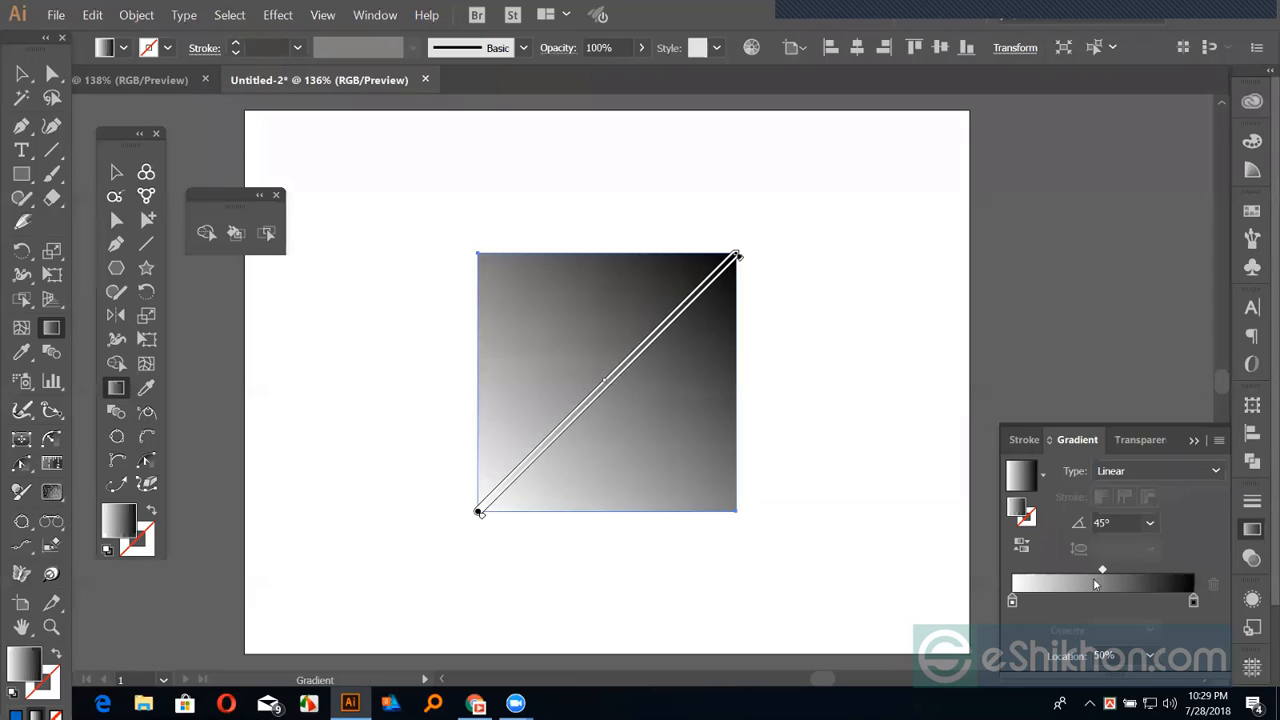
pyautogui.moveTo(1103, 570); pyautogui.dragTo(1118, 573)
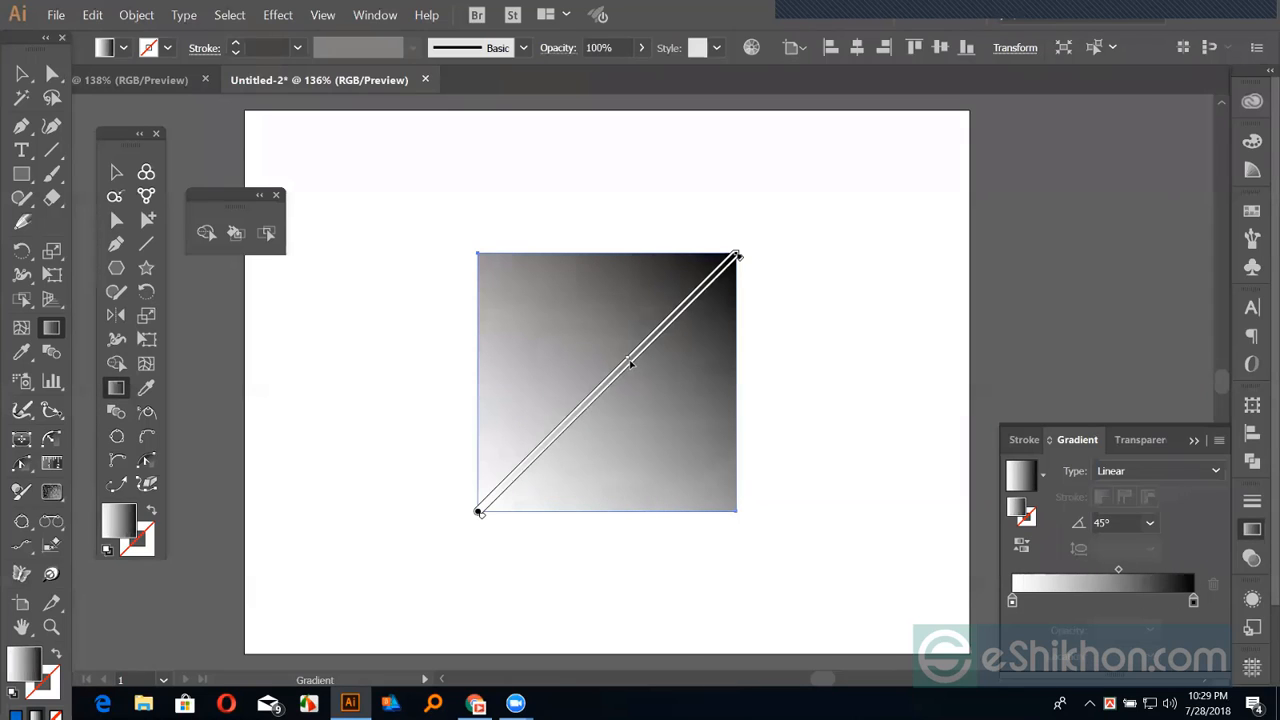
pyautogui.moveTo(628, 363); pyautogui.dragTo(566, 423)
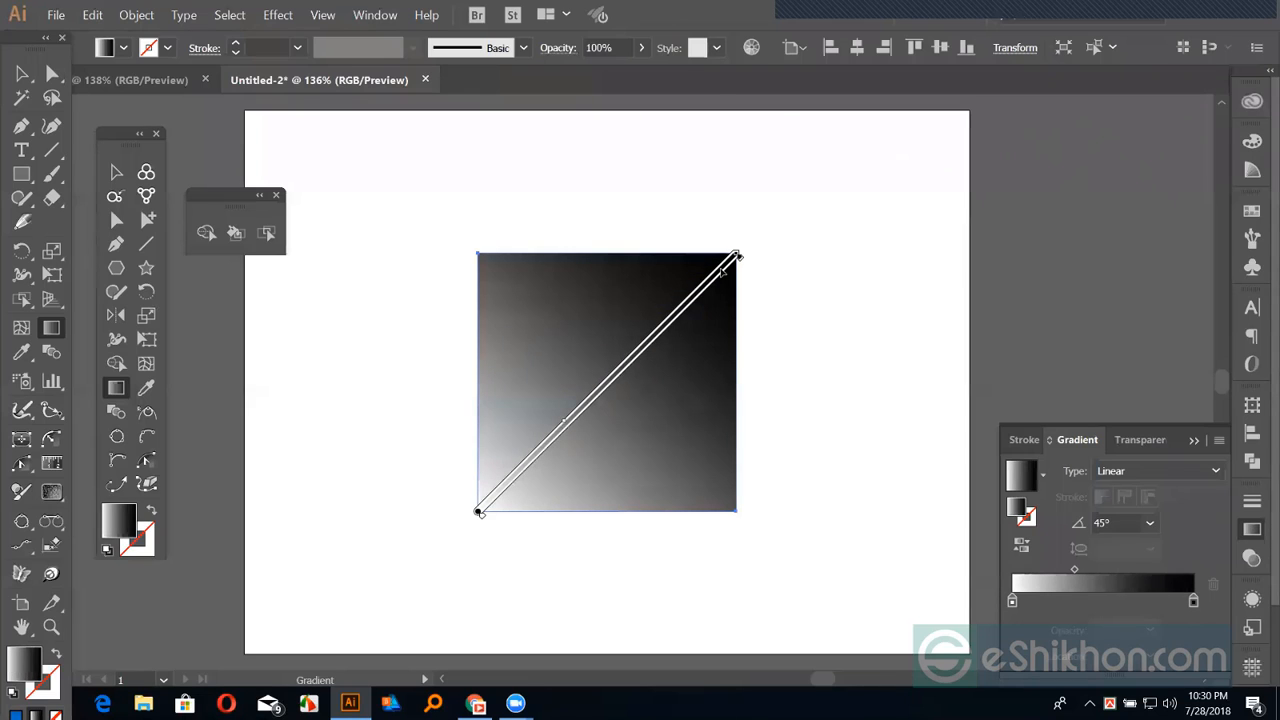
pyautogui.moveTo(724, 270)
pyautogui.mouseDown()
pyautogui.moveTo(808, 329)
pyautogui.moveTo(854, 451)
pyautogui.mouseUp()
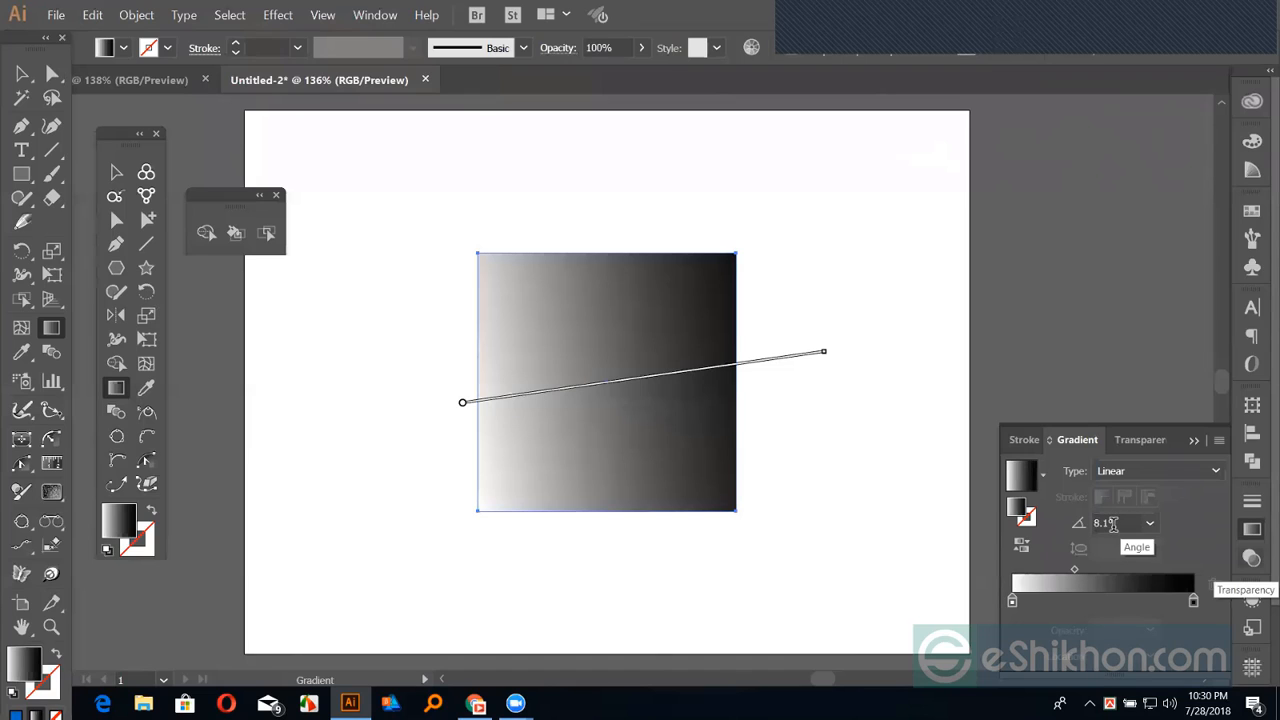
# Reset the linear gradient to a 0° angle and 50% midpoint, with the gradient line ending at the square's right edge
pyautogui.click(1147, 524)
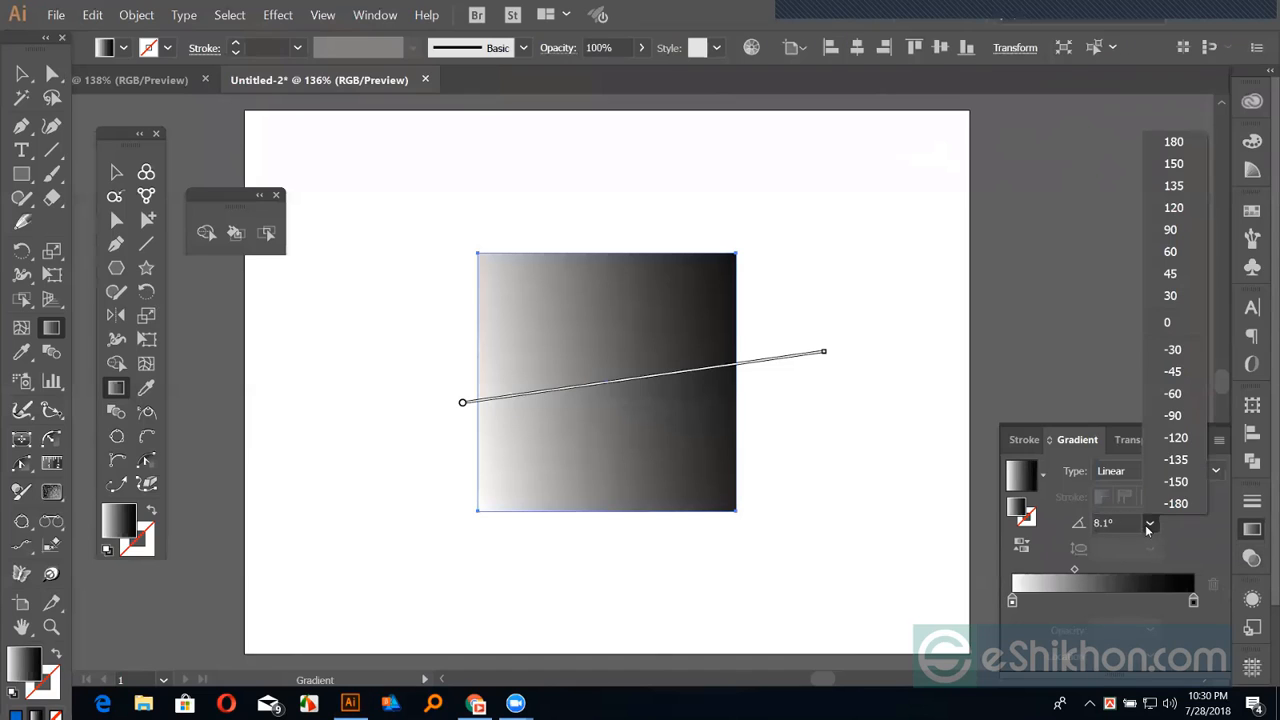
pyautogui.click(1191, 322)
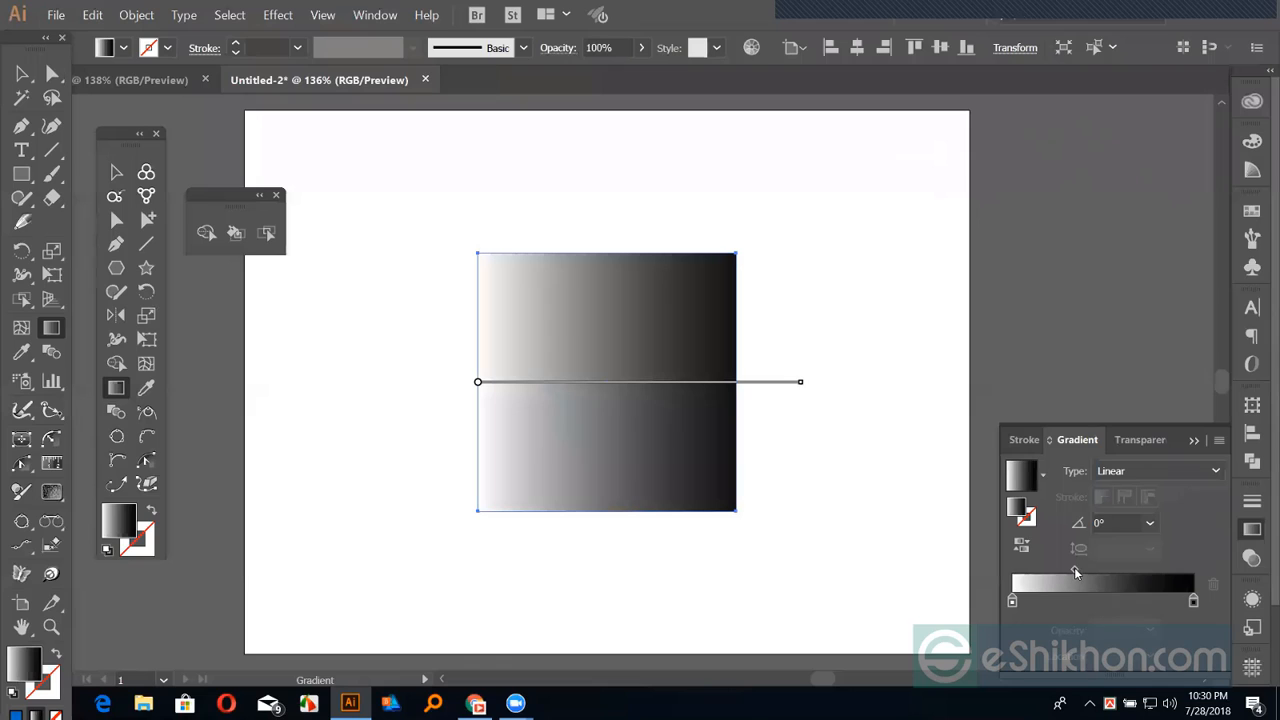
pyautogui.click(1149, 656)
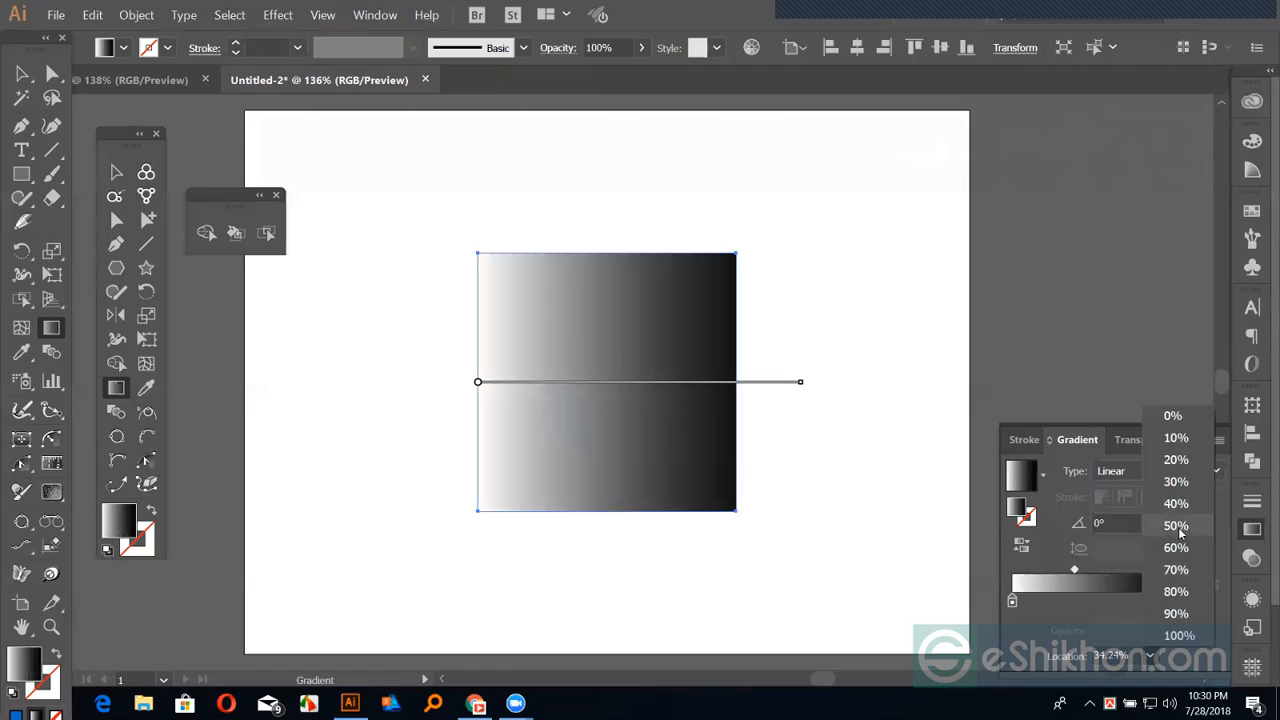
pyautogui.click(1180, 524)
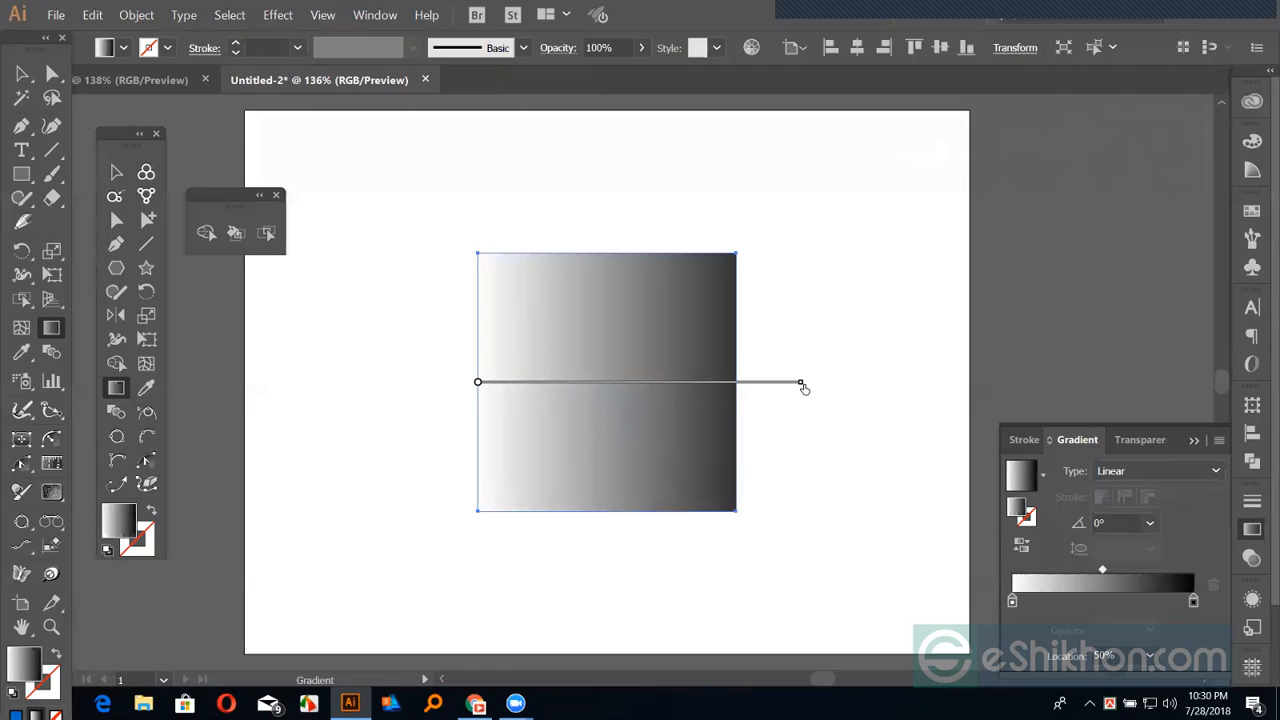
pyautogui.moveTo(801, 383); pyautogui.dragTo(737, 382)
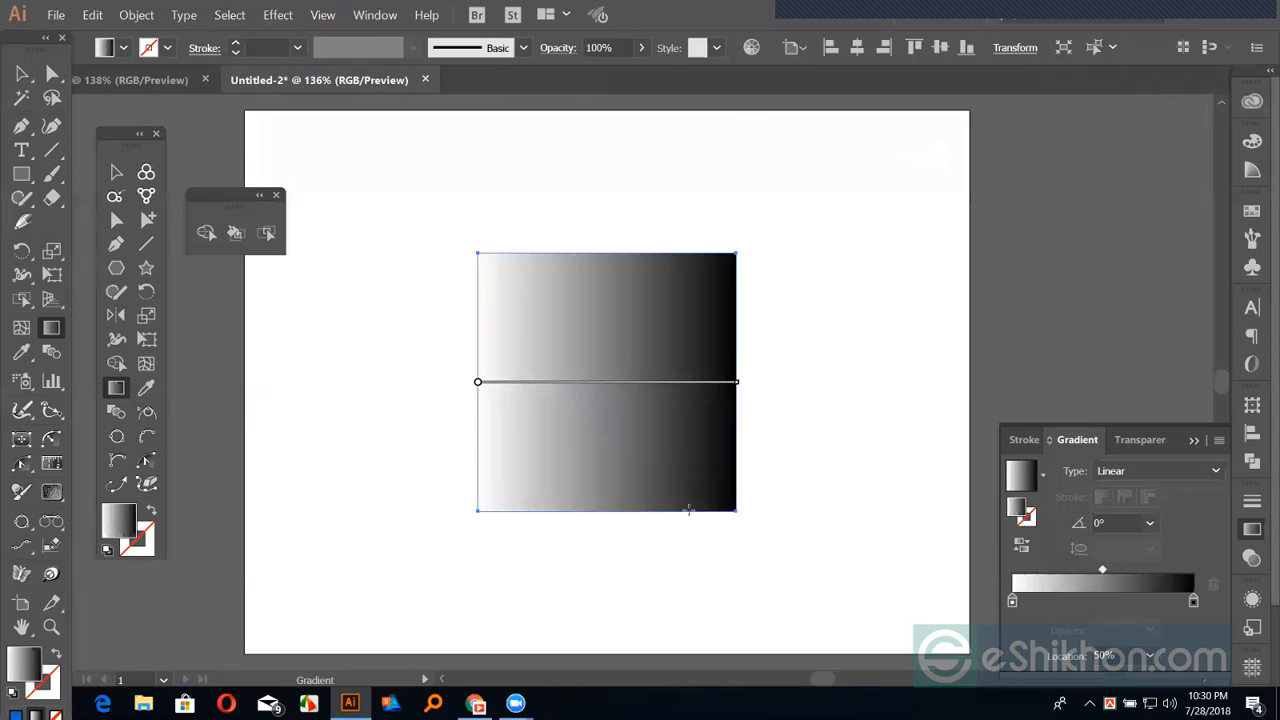
# Recolor the gradient's white stop to magenta and its black stop to cyan using swatches
pyautogui.doubleClick(1012, 601)
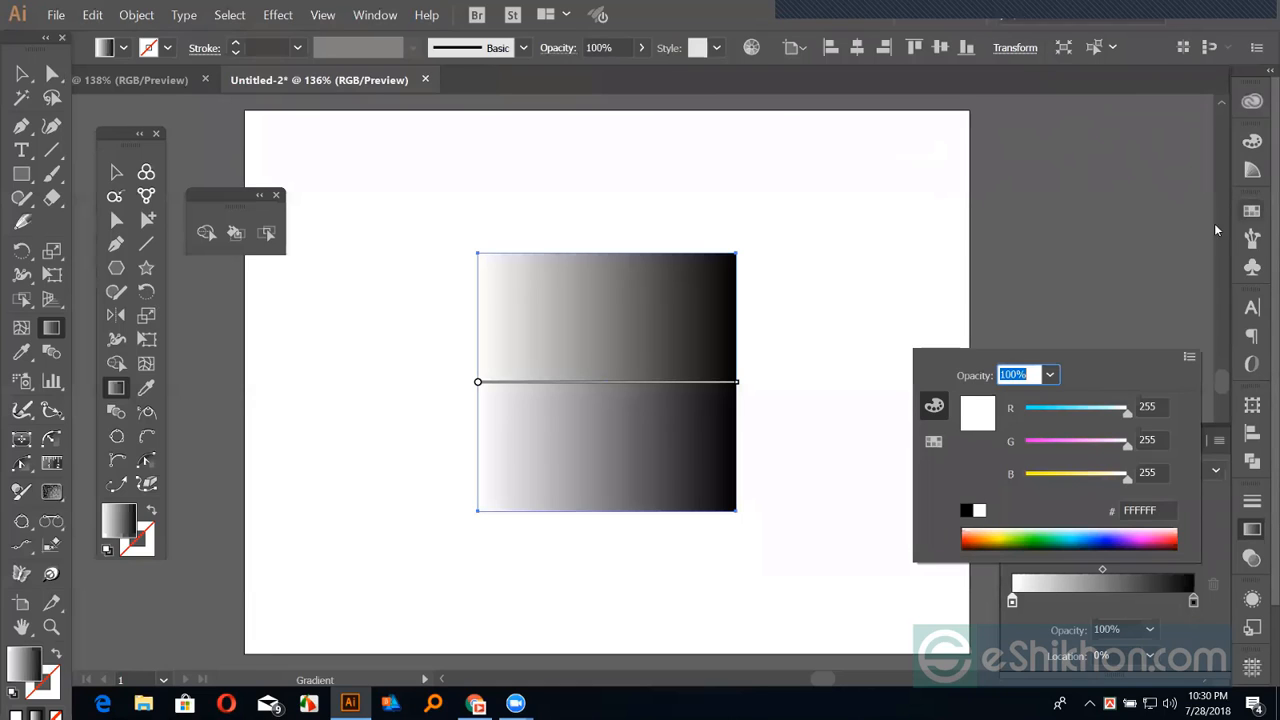
pyautogui.click(1061, 400)
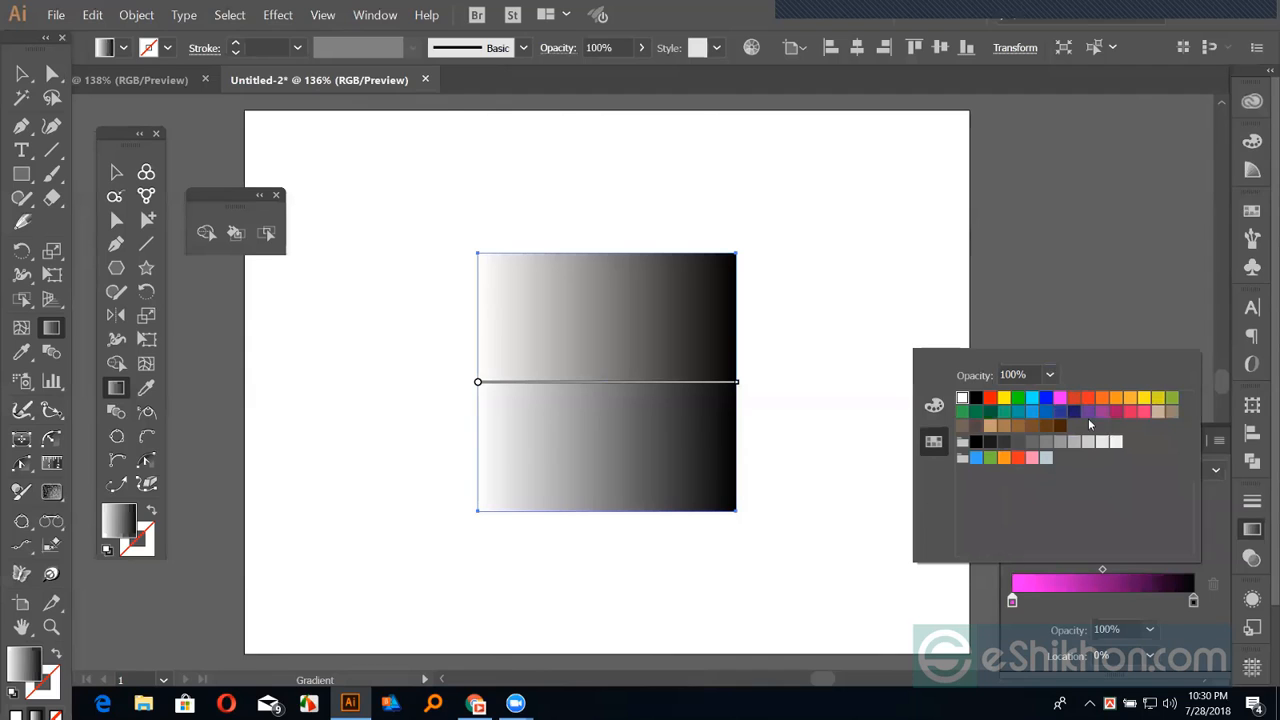
pyautogui.click(1032, 397)
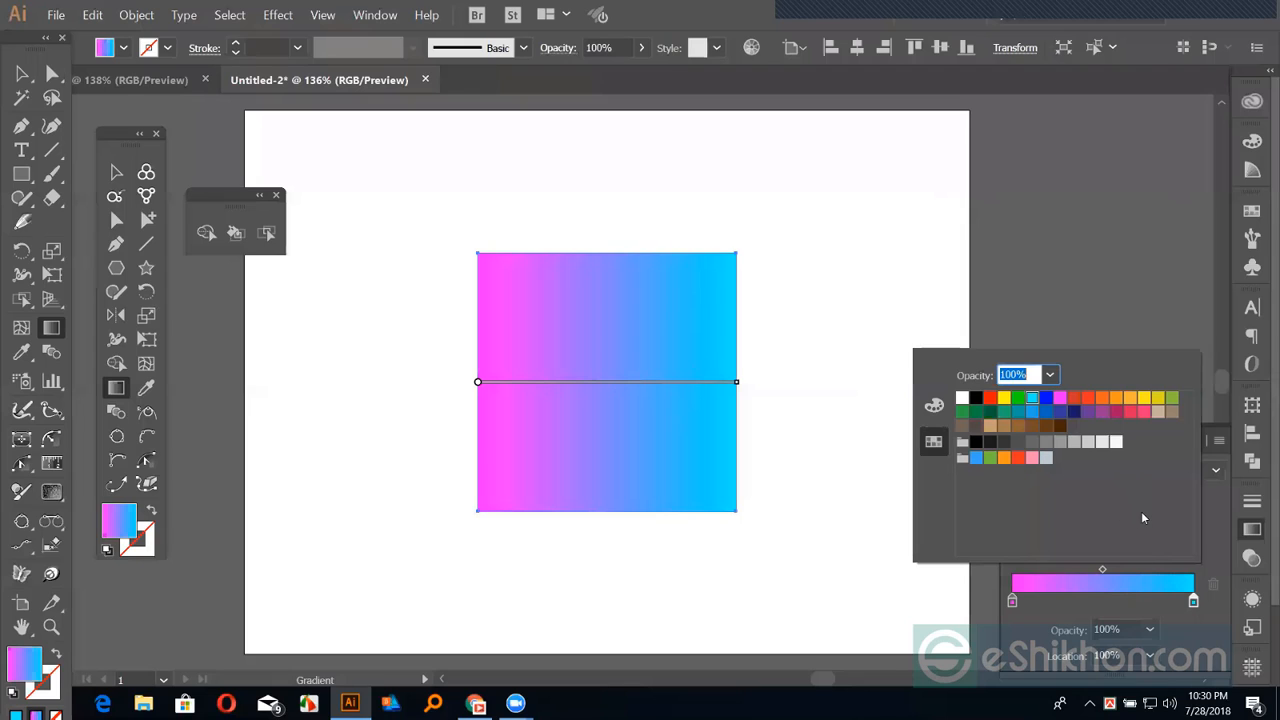
# Change the square's gradient type to Radial and reverse its colors so cyan is at the center
pyautogui.click(1215, 470)
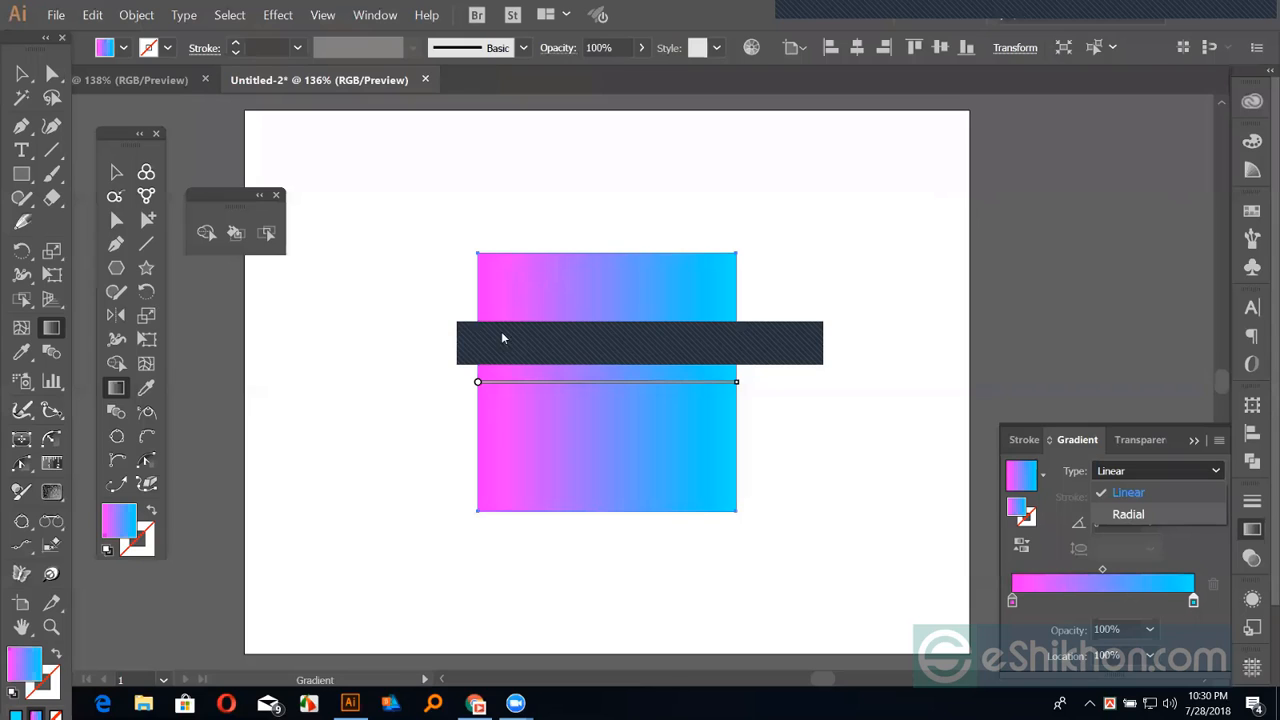
pyautogui.press('Down')
pyautogui.press('Return')
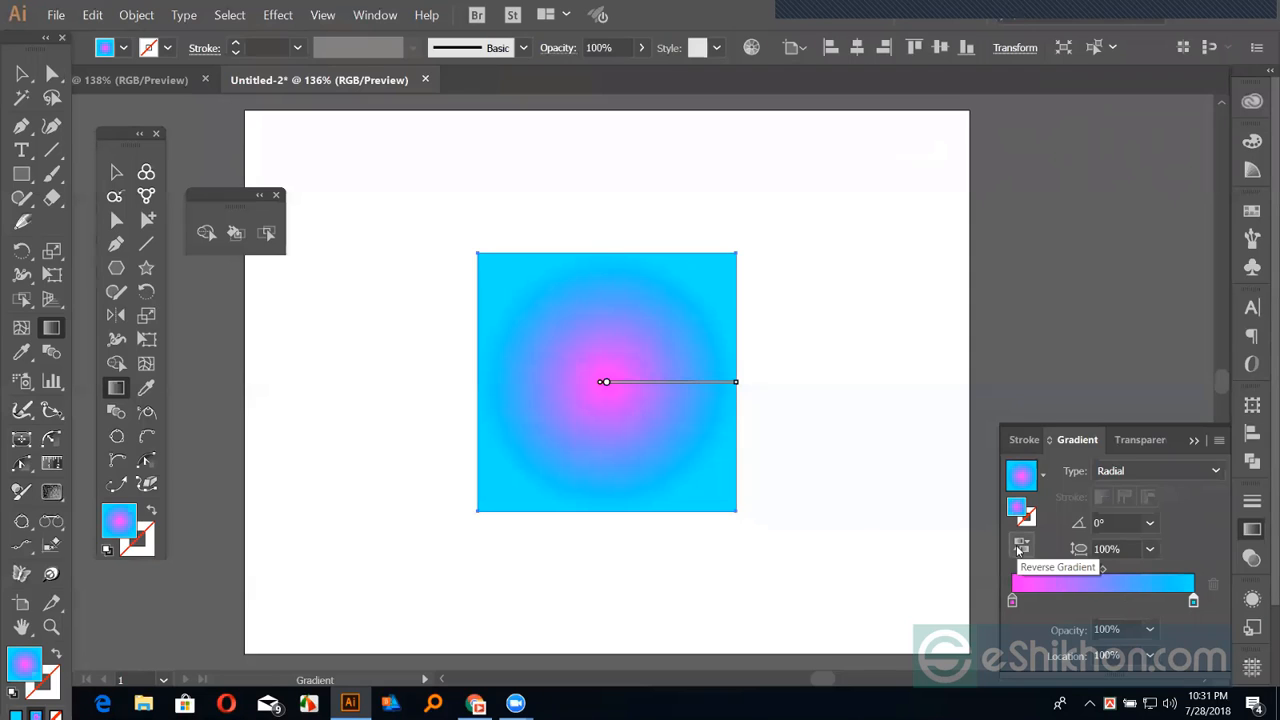
pyautogui.click(1019, 549)
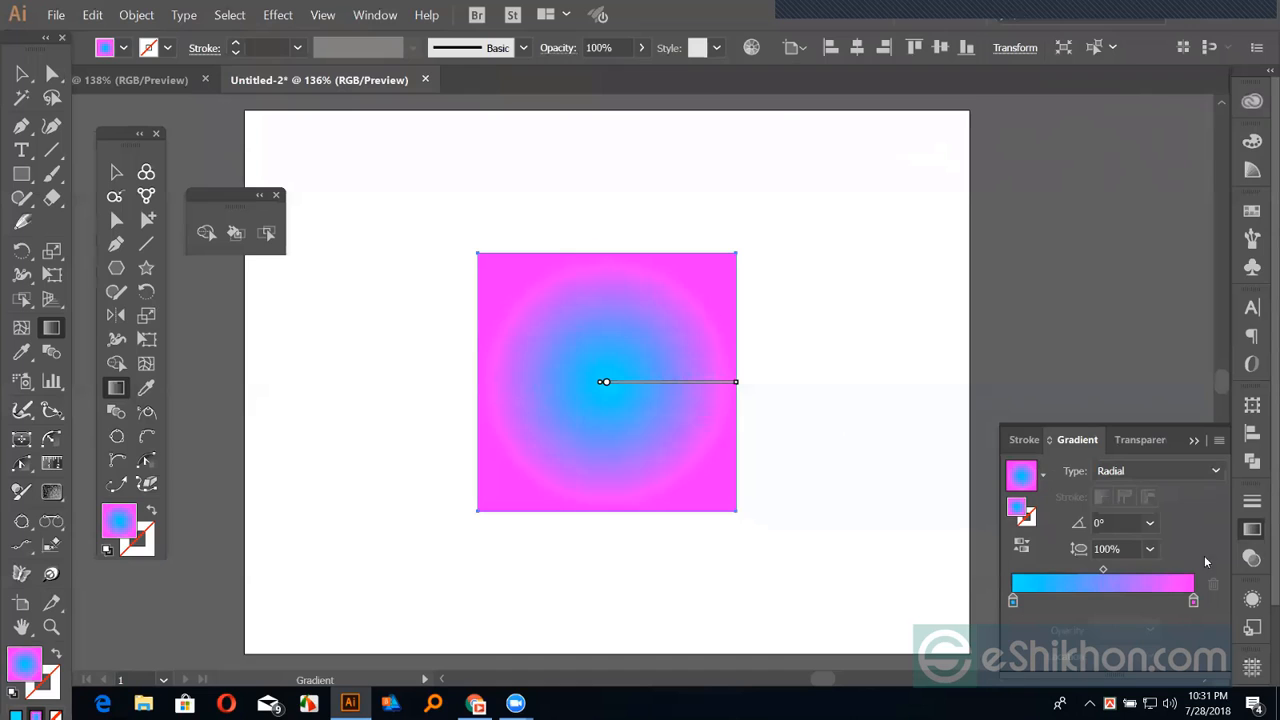
# Try a 200% aspect ratio on the radial gradient and set it back to 100%
pyautogui.click(1154, 550)
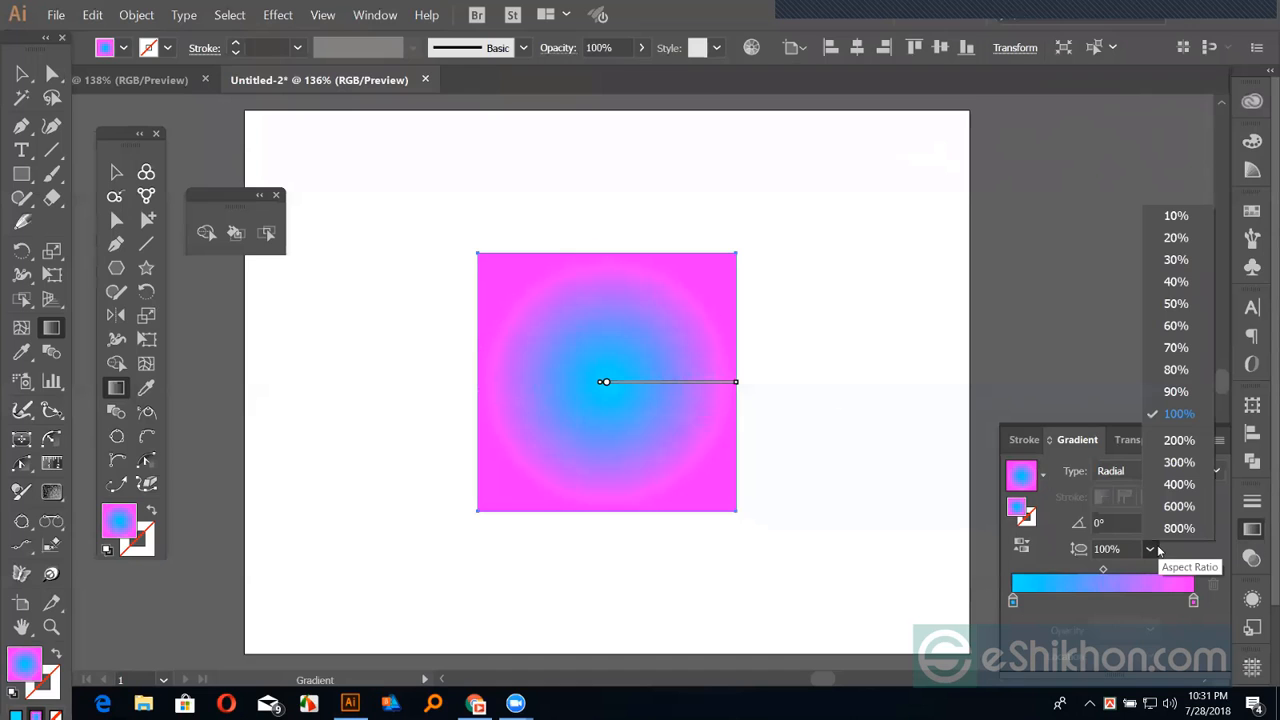
pyautogui.click(1198, 444)
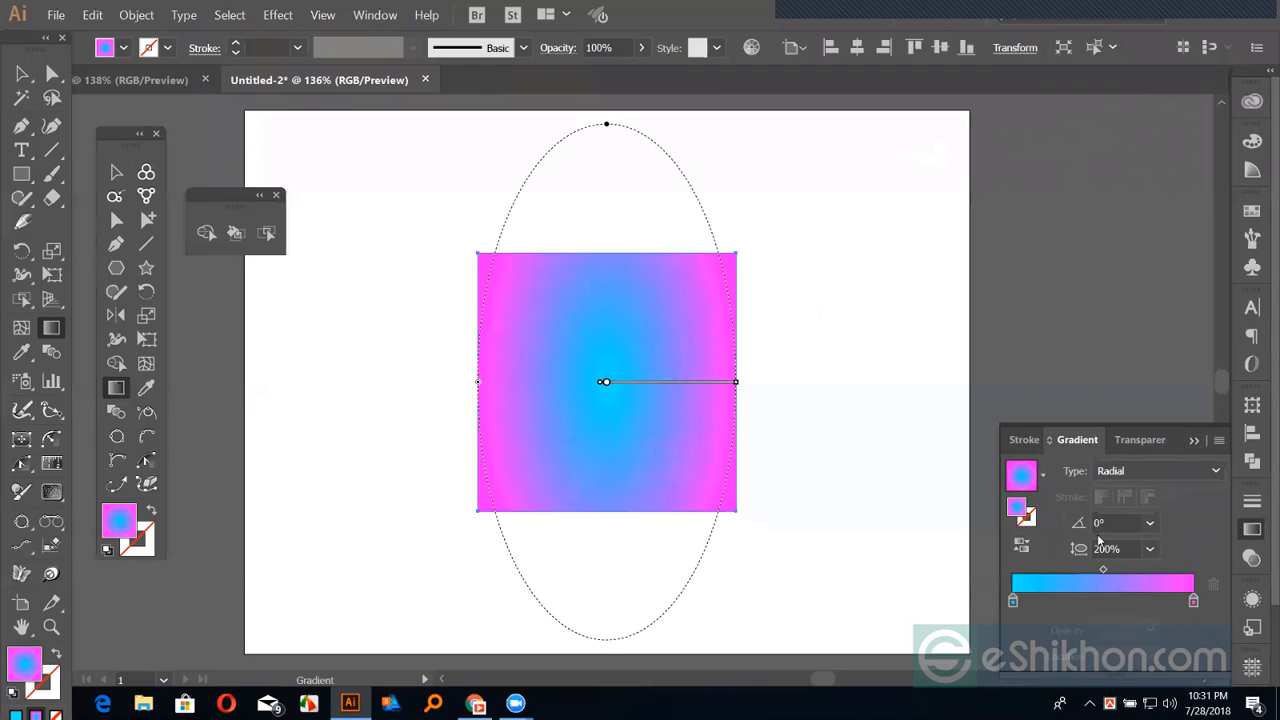
pyautogui.click(1151, 550)
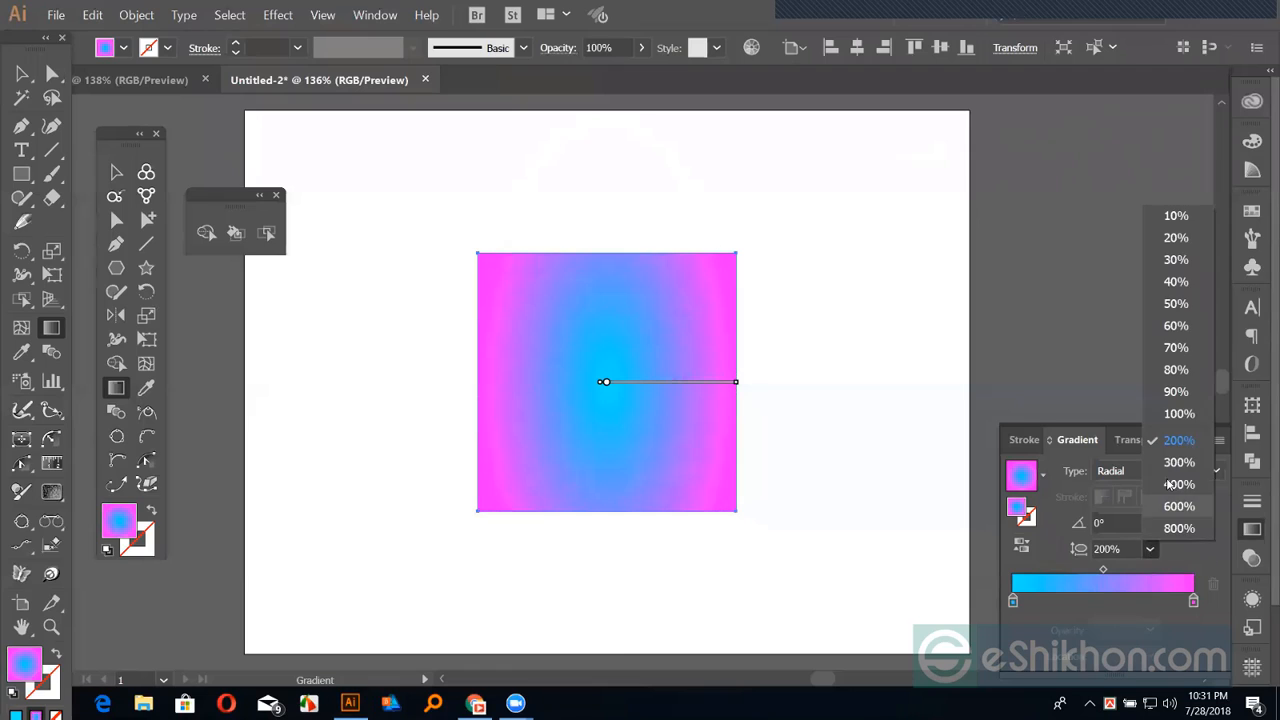
pyautogui.click(1196, 414)
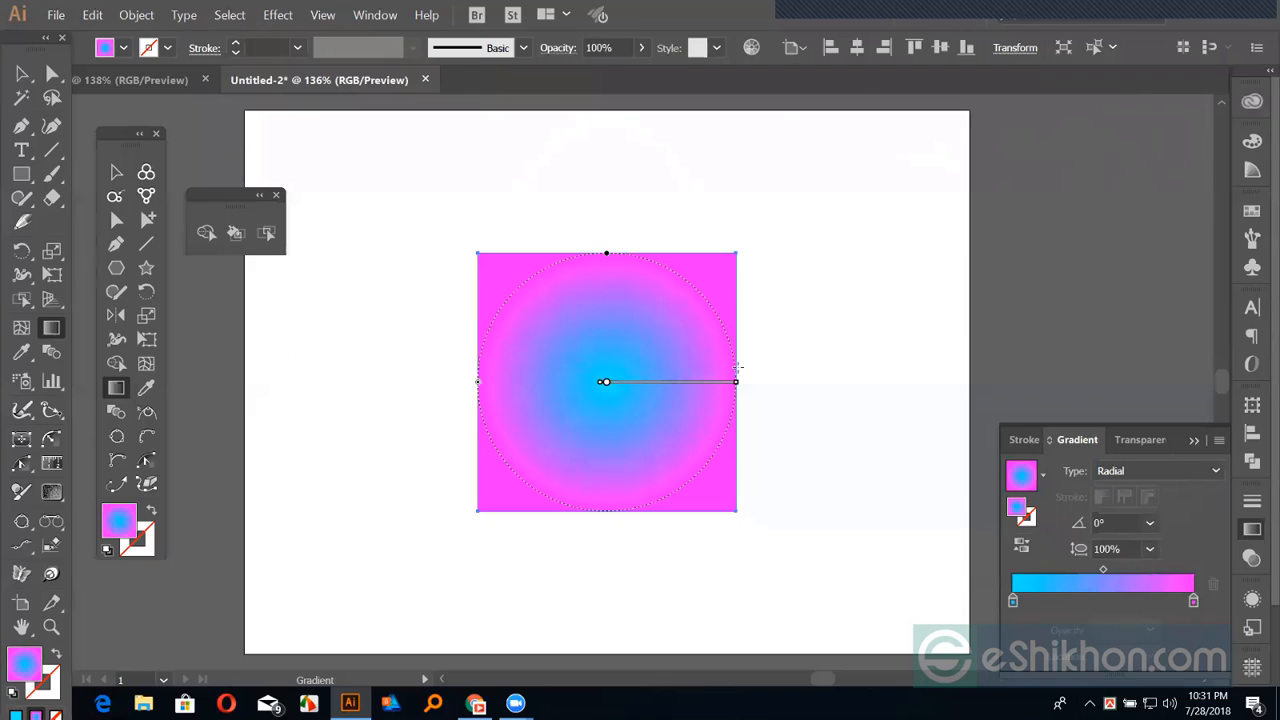
# Move the radial gradient's center to the square's upper-right corner and extend its radius slightly beyond the square's width
pyautogui.moveTo(736, 382)
pyautogui.mouseDown()
pyautogui.moveTo(851, 386)
pyautogui.moveTo(729, 386)
pyautogui.mouseUp()
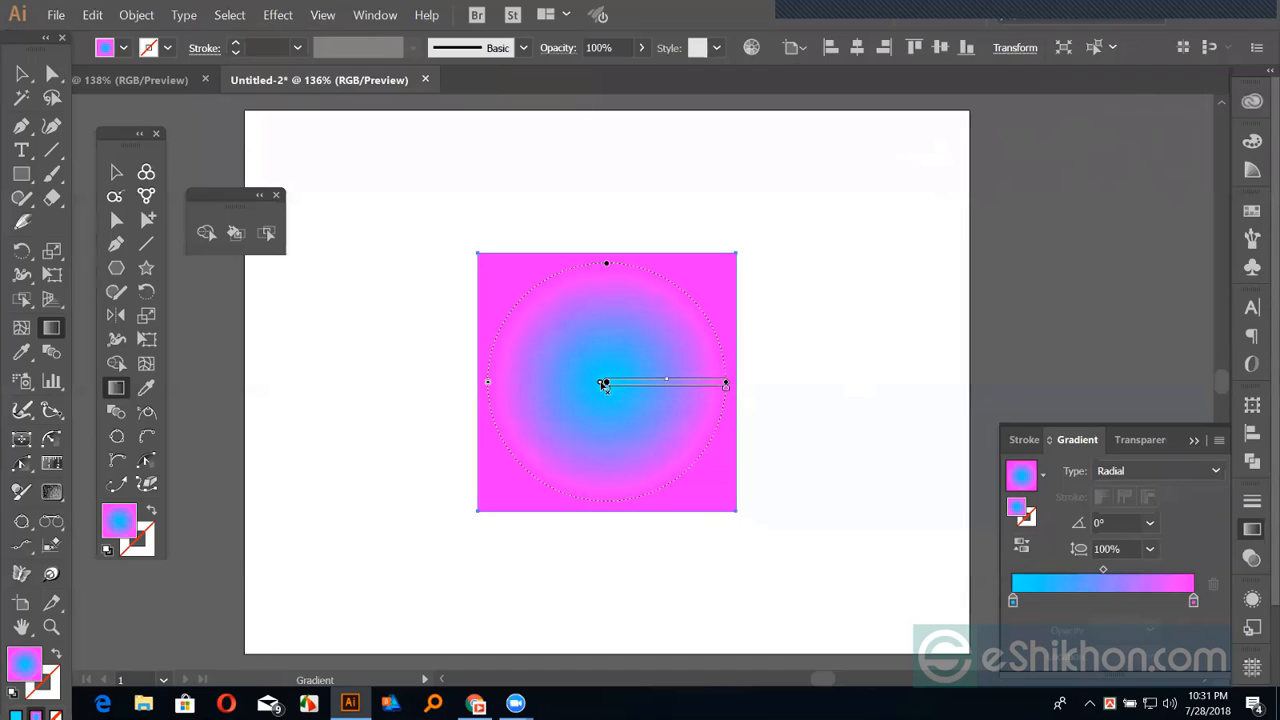
pyautogui.moveTo(605, 384); pyautogui.dragTo(731, 272)
pyautogui.moveTo(737, 255); pyautogui.dragTo(736, 253)
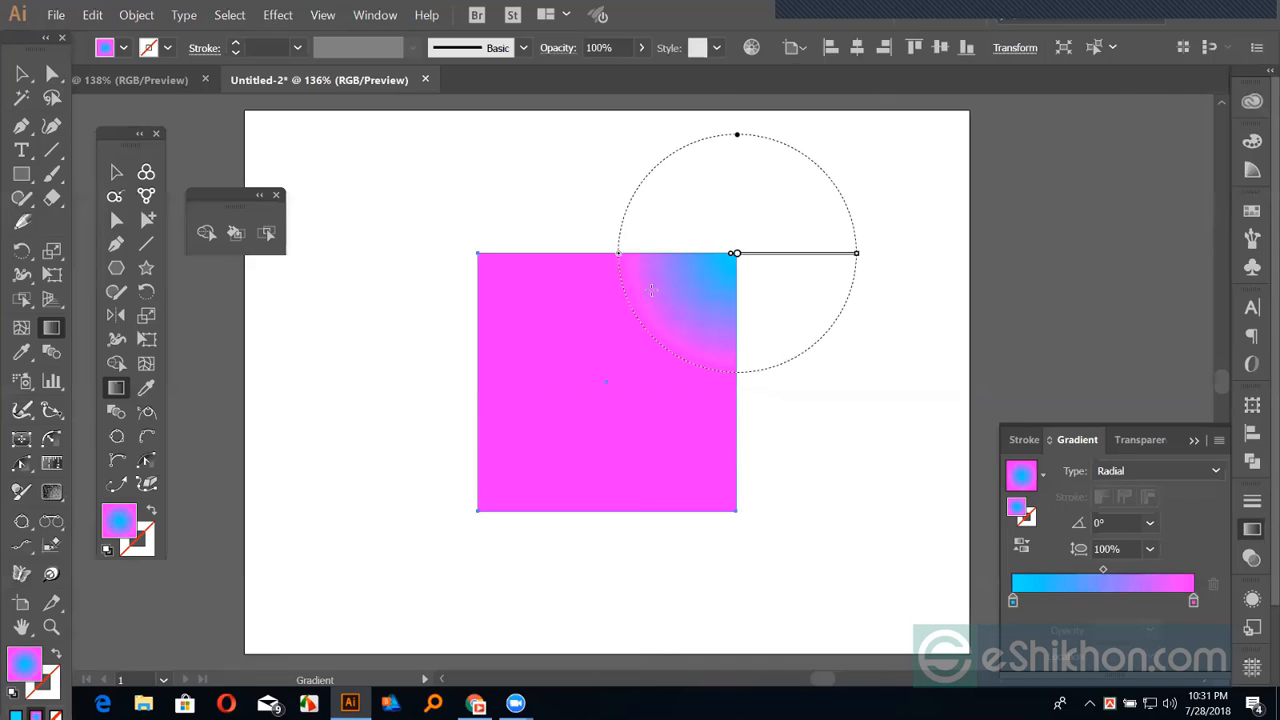
pyautogui.moveTo(856, 254); pyautogui.dragTo(1014, 268)
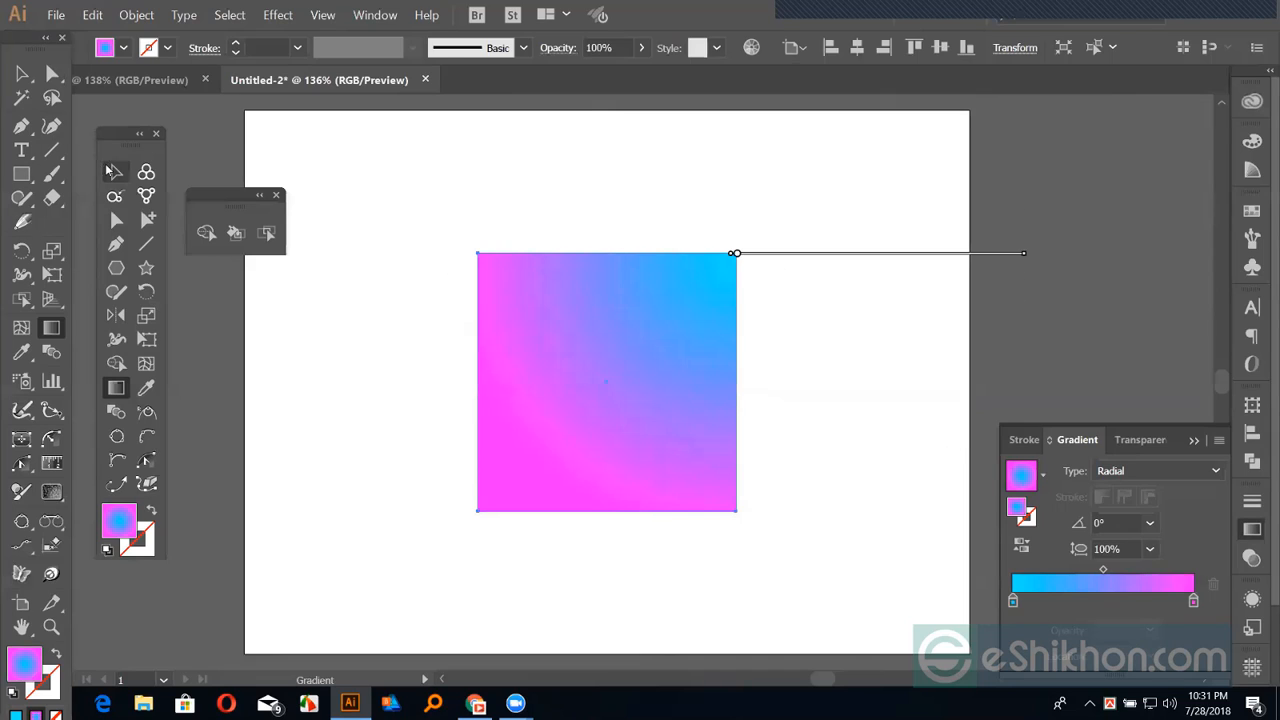
# Reselect the square with the Selection tool and add six color stops between the gradient's cyan and magenta ends
pyautogui.click(115, 172)
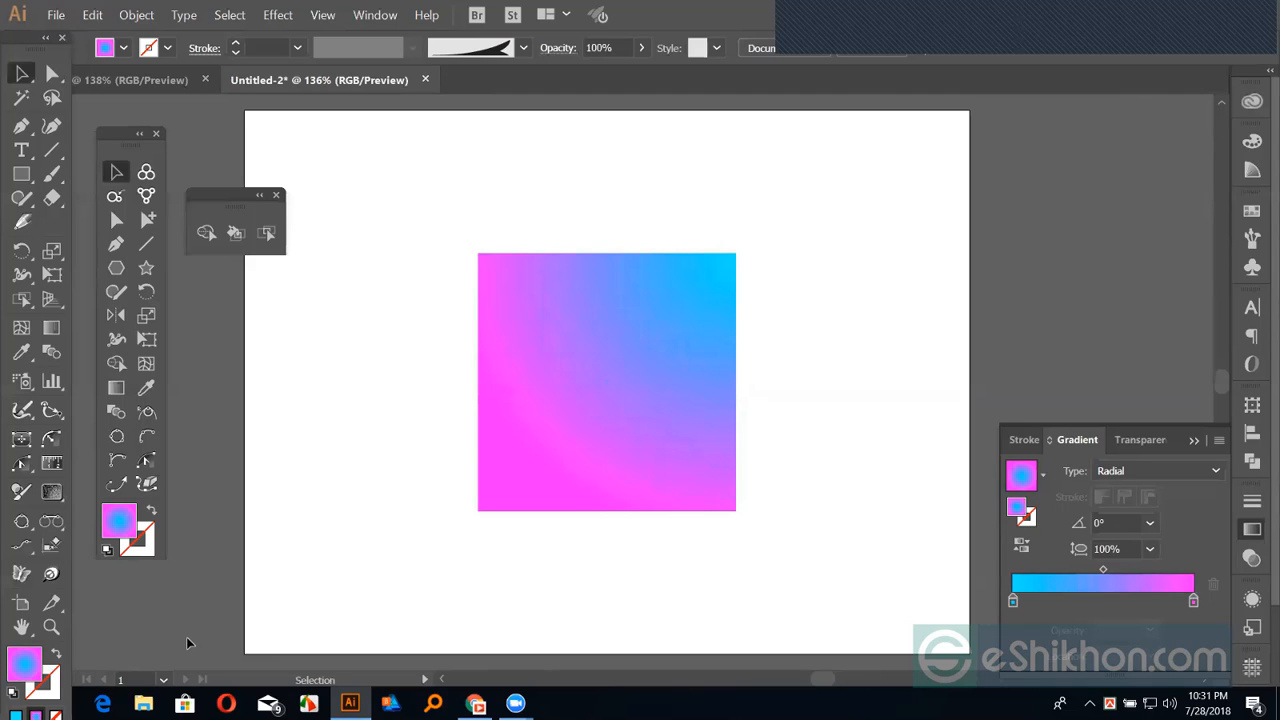
pyautogui.click(586, 446)
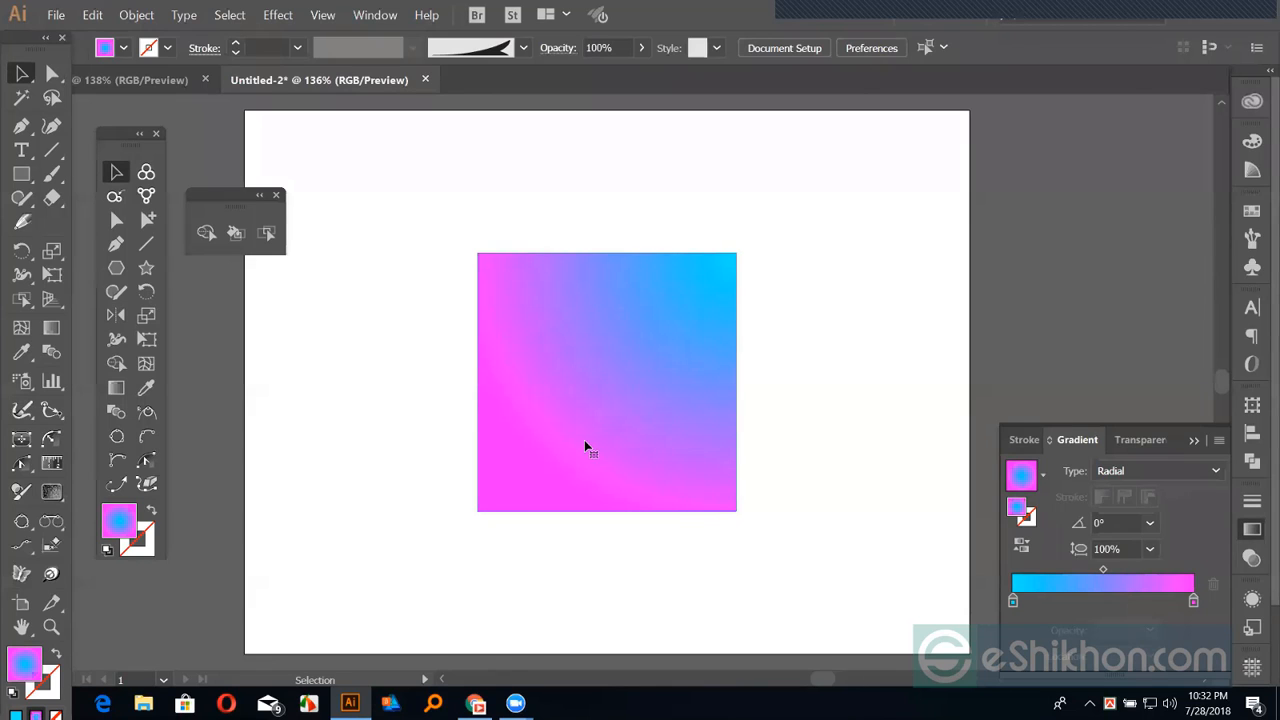
pyautogui.click(590, 448)
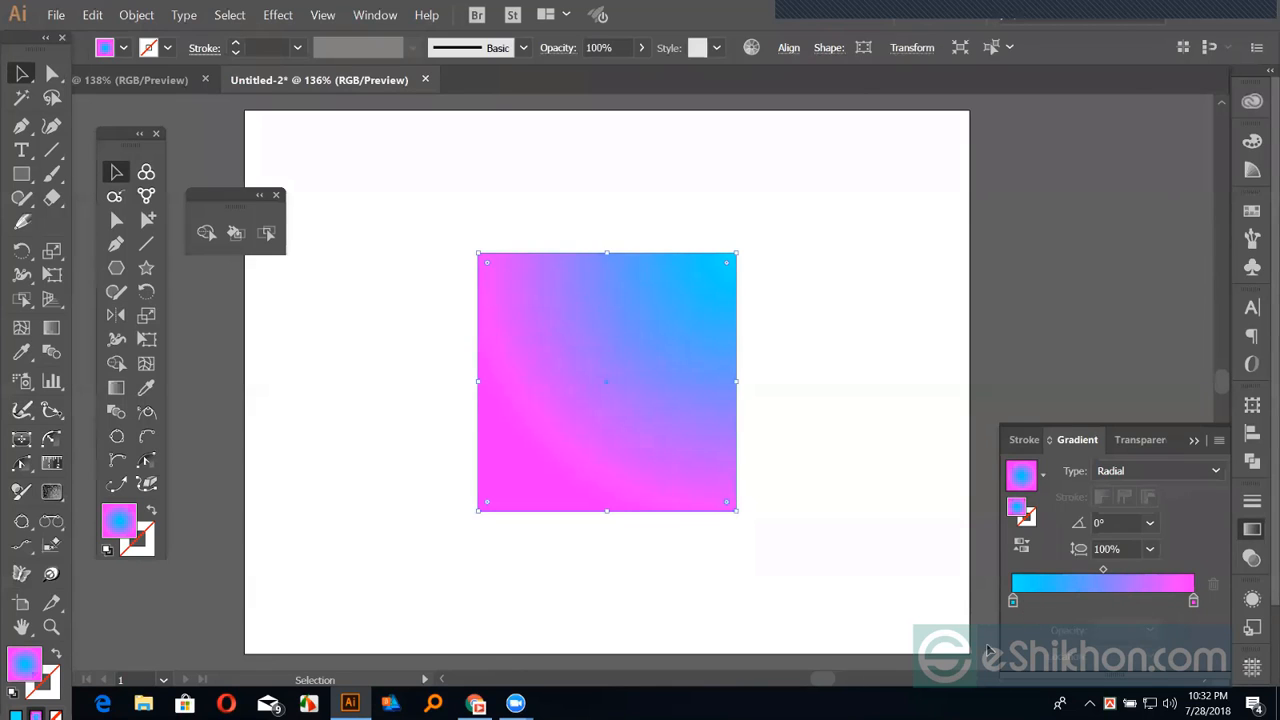
pyautogui.click(1044, 603)
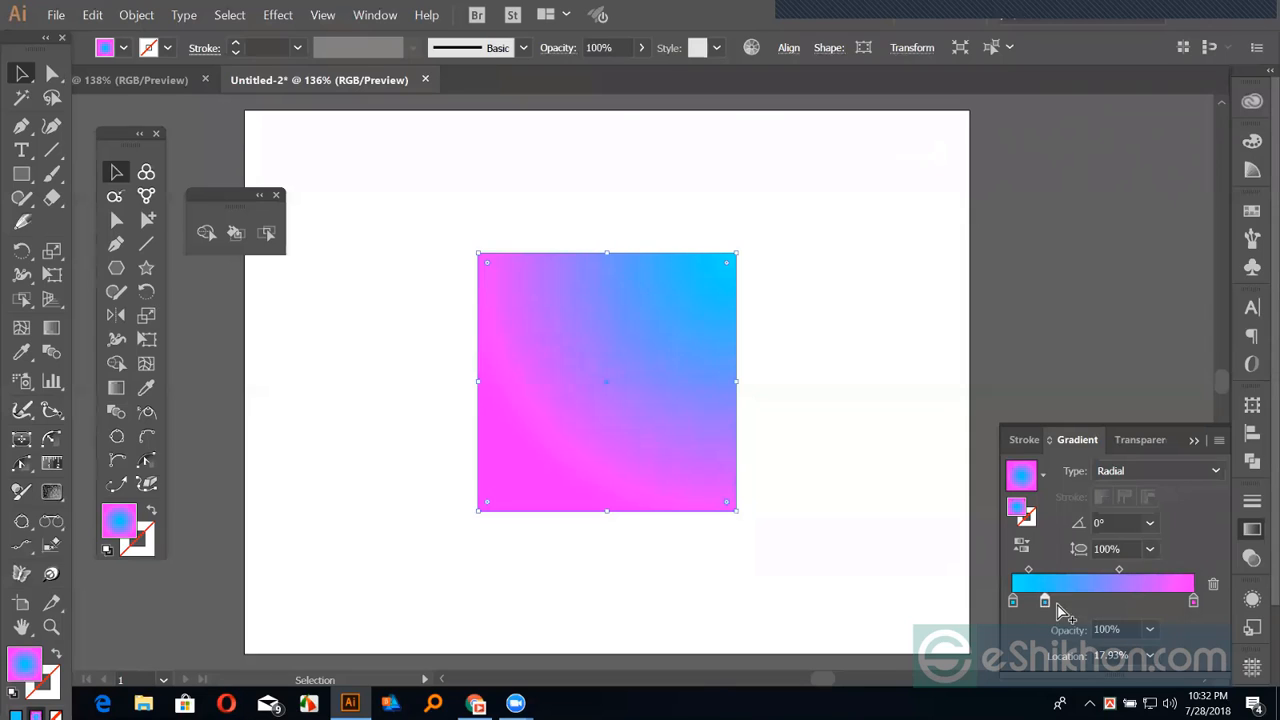
pyautogui.click(1067, 601)
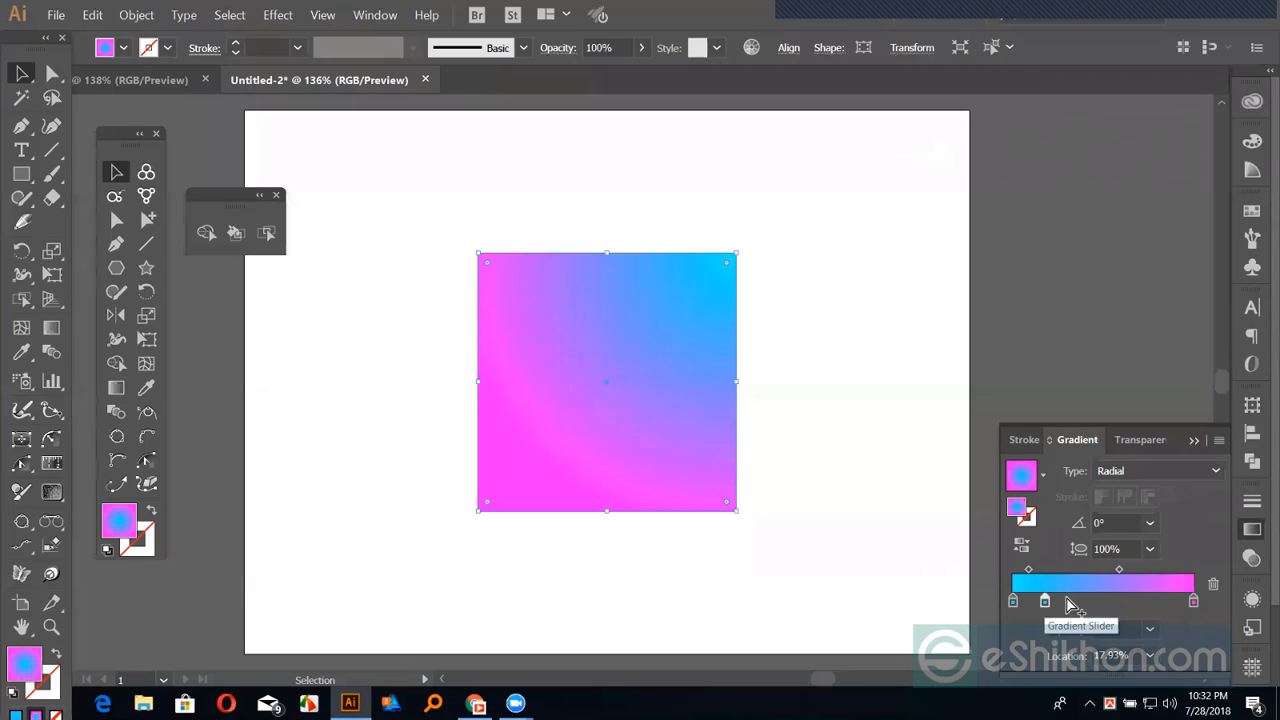
pyautogui.click(1089, 601)
pyautogui.click(1113, 601)
pyautogui.click(1133, 601)
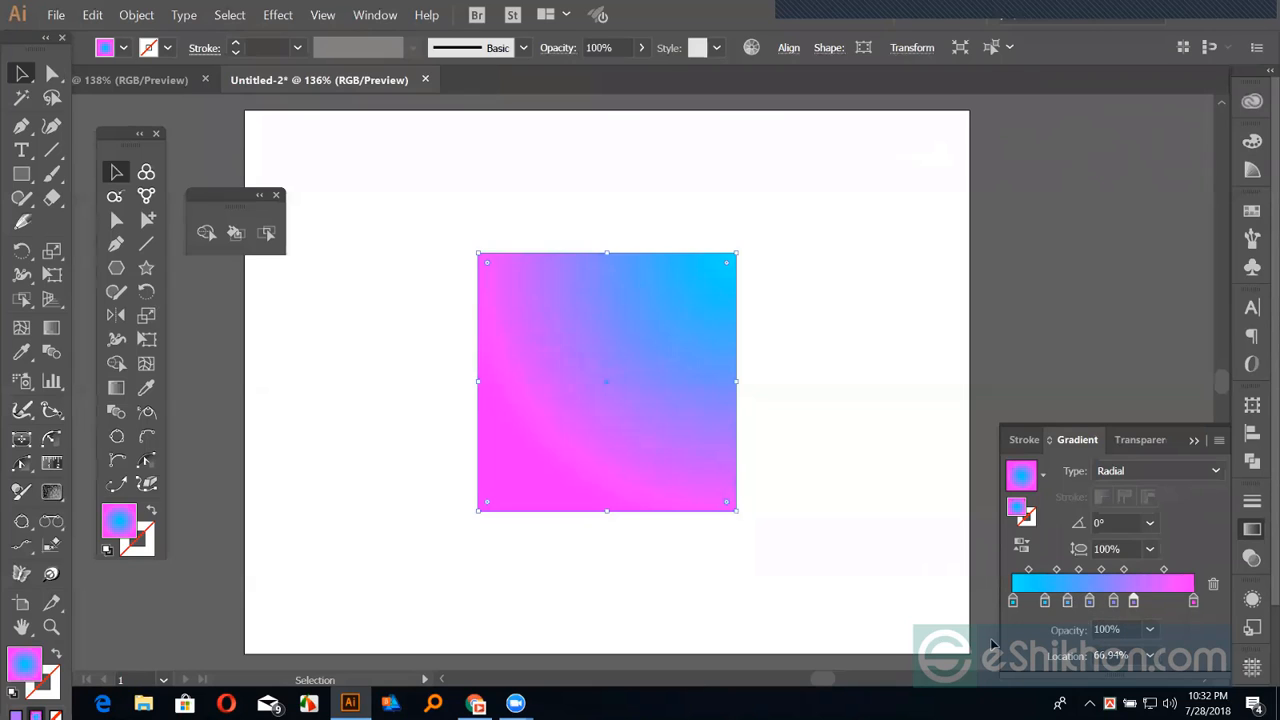
pyautogui.click(1160, 601)
# Recolor the added gradient stop at 17.93% to red and the stops at 30.54% and 42.43% to magenta
pyautogui.doubleClick(1045, 601)
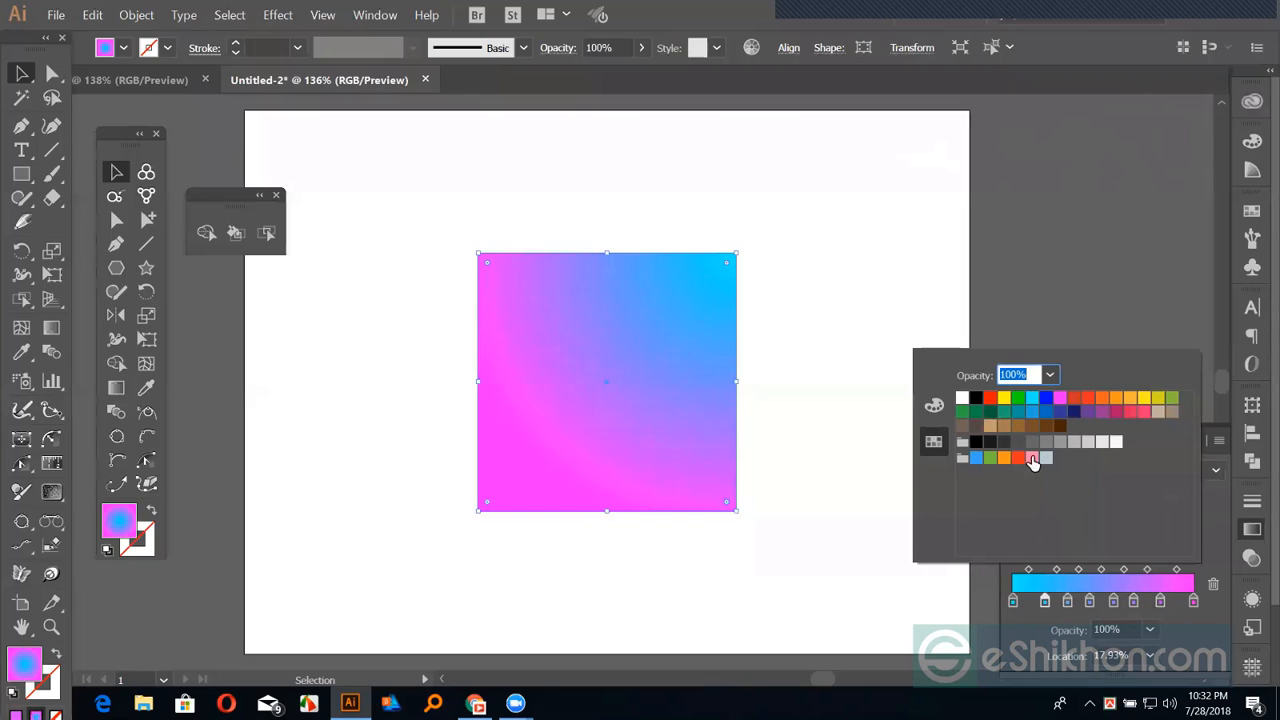
pyautogui.click(1067, 601)
pyautogui.doubleClick(1067, 601)
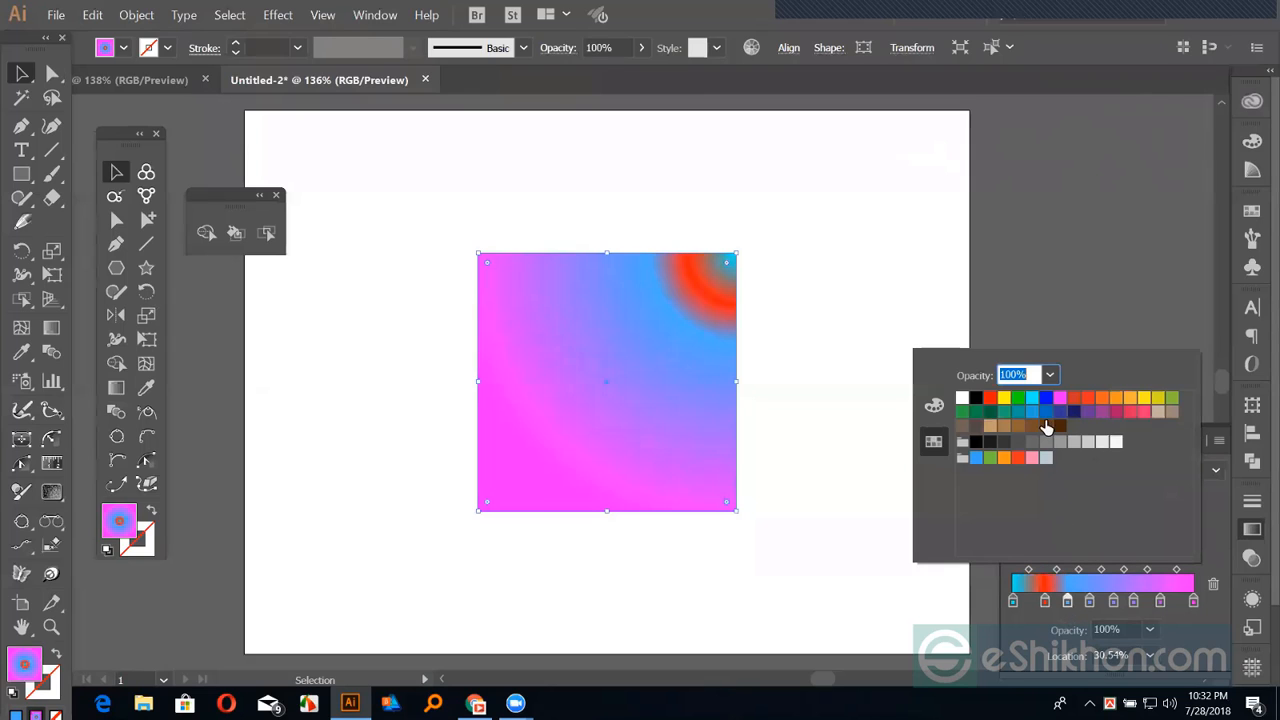
pyautogui.click(1056, 398)
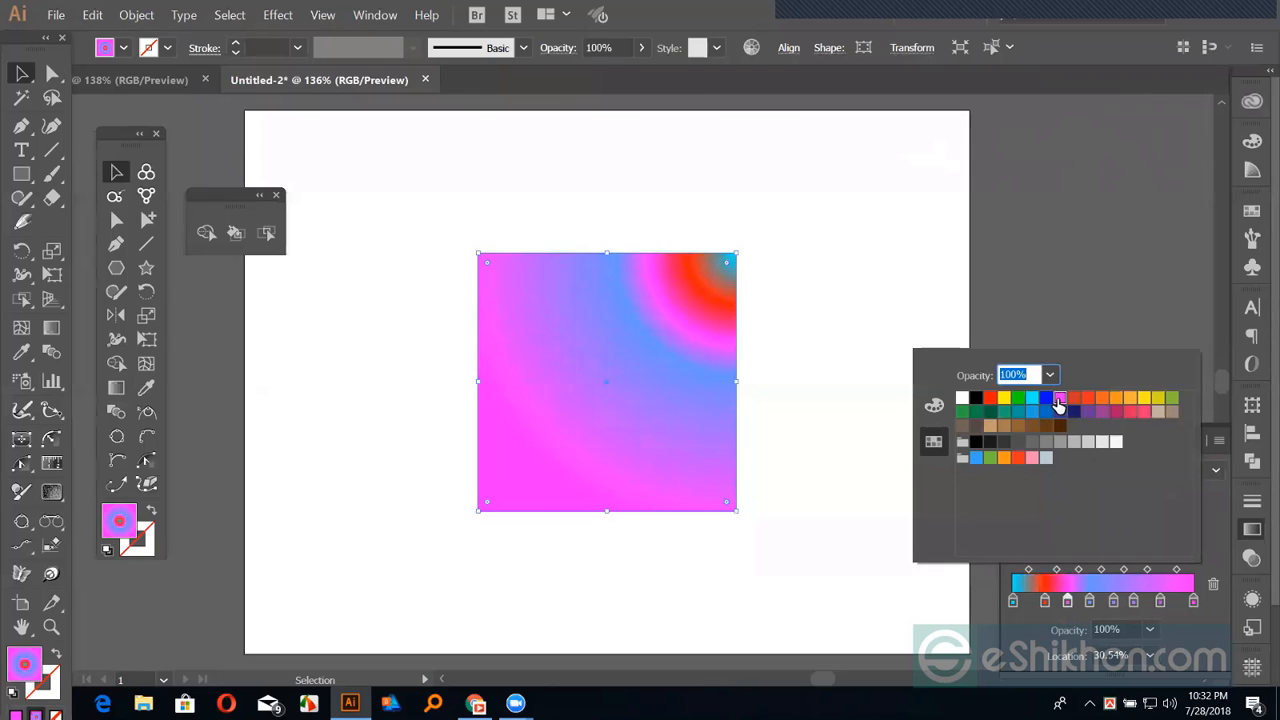
pyautogui.click(1089, 601)
pyautogui.doubleClick(1089, 601)
pyautogui.click(1060, 398)
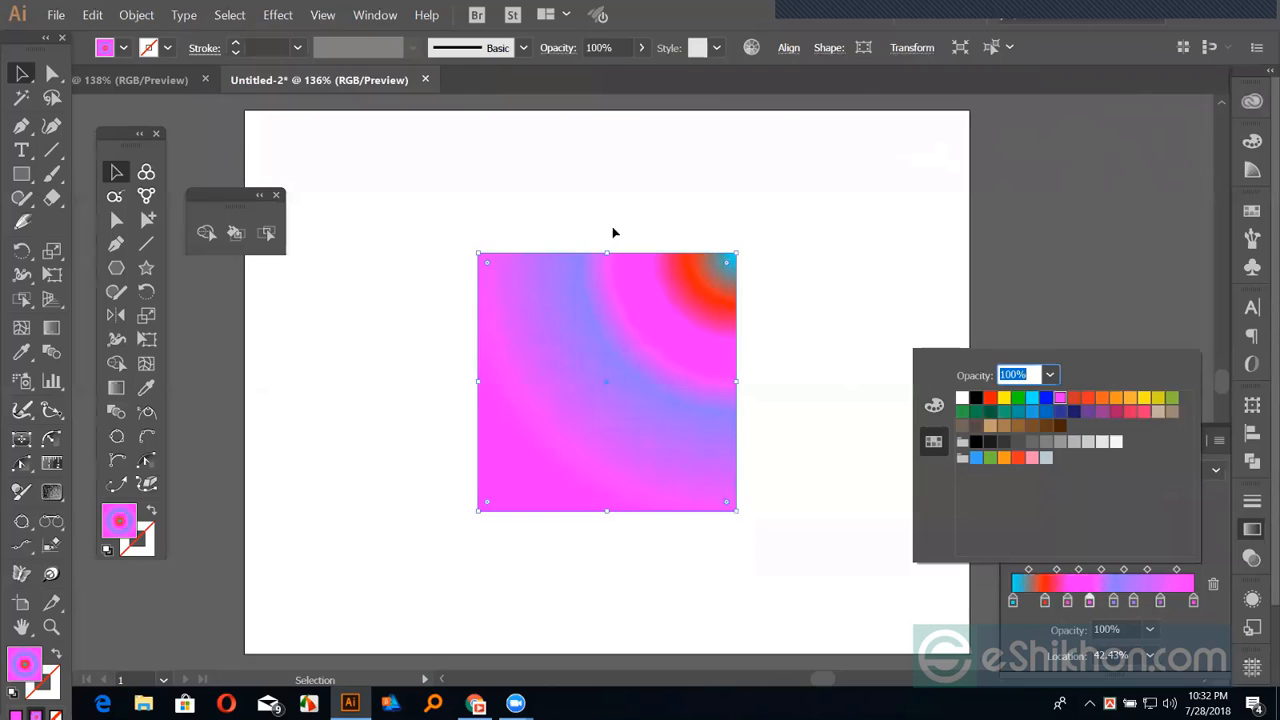
# Change the multicolor gradient's type to Linear and keep the square selected with the Selection tool
pyautogui.click(1214, 534)
pyautogui.click(1156, 470)
pyautogui.click(1144, 497)
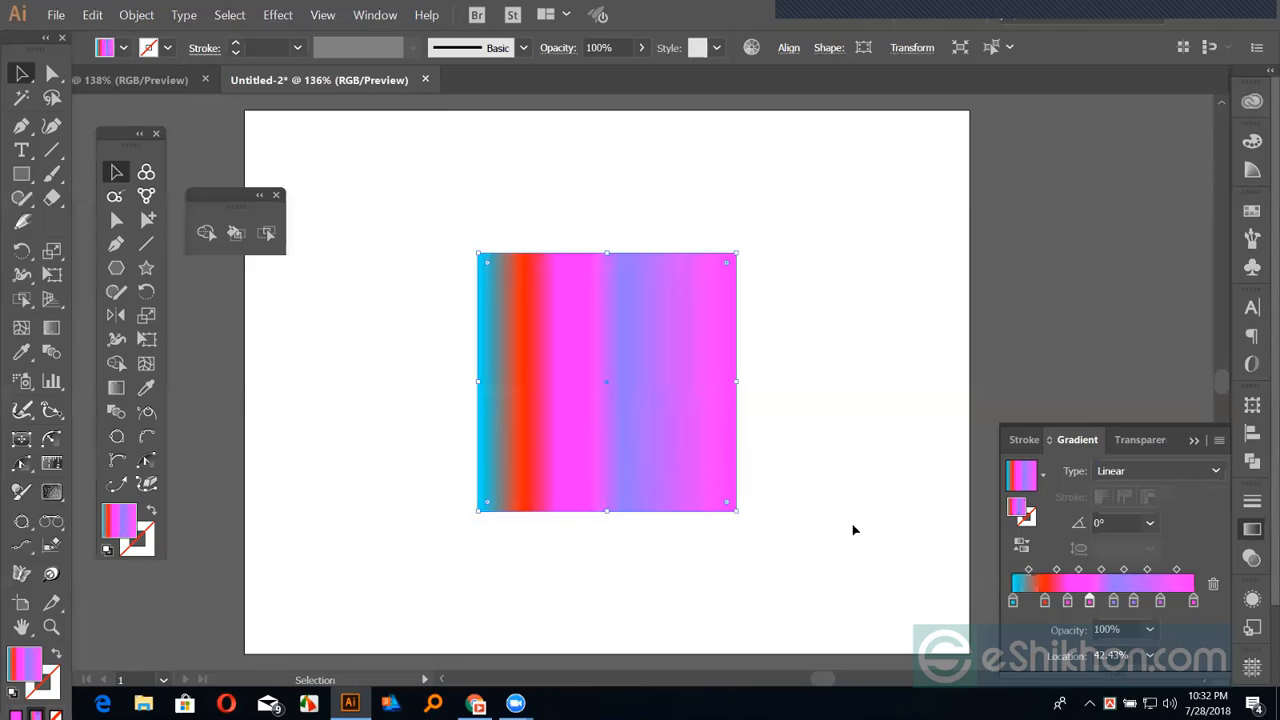
pyautogui.click(116, 268)
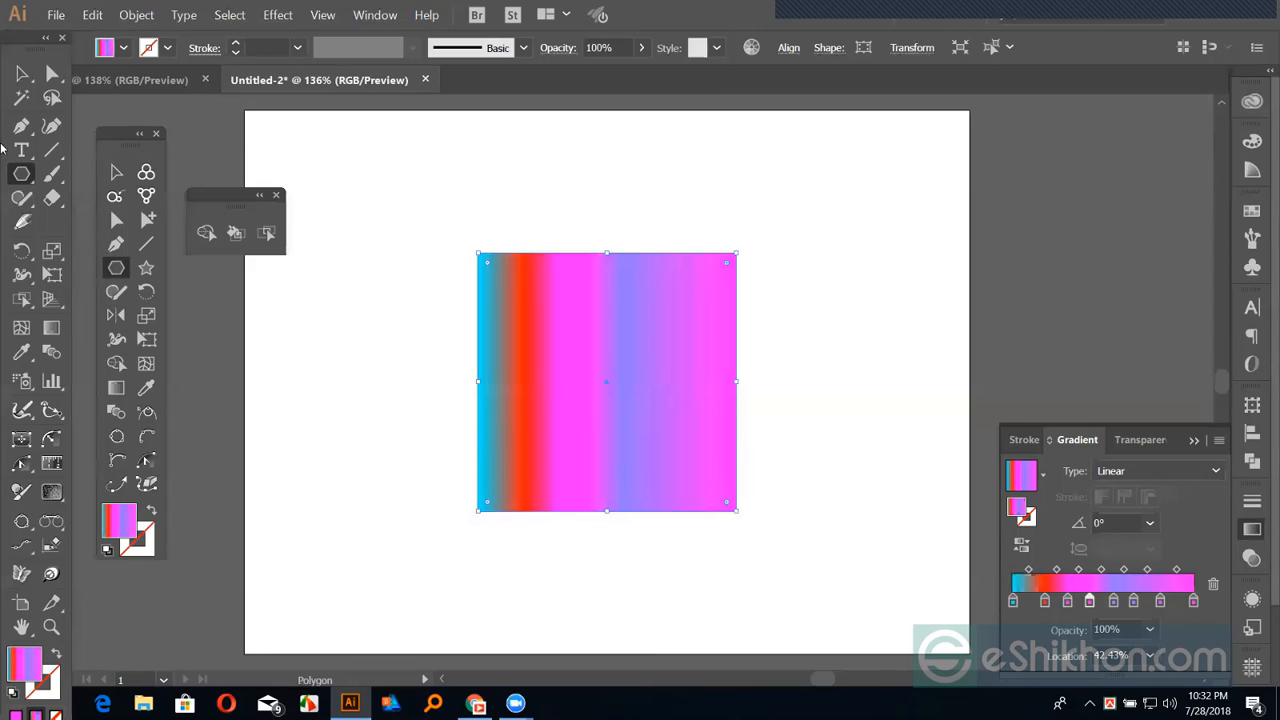
pyautogui.press('v')
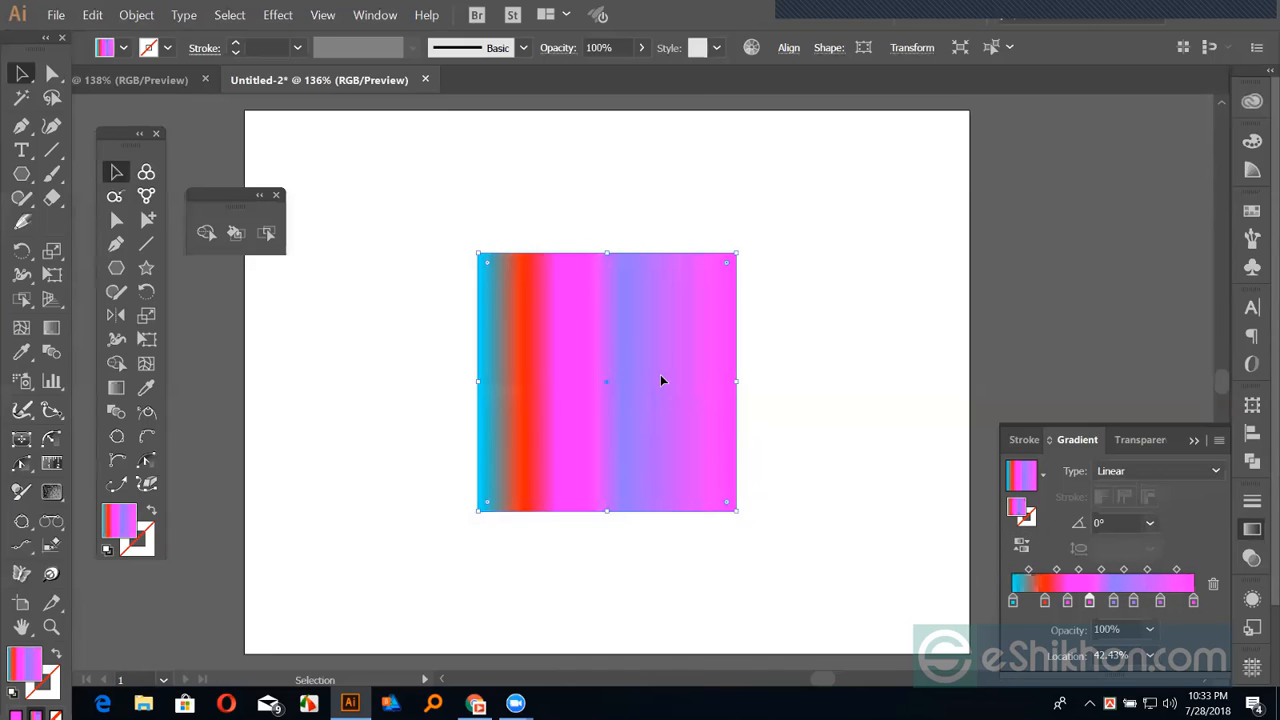
# Make the multicolor gradient Radial with a 300% aspect ratio and display its on-object controls with the Gradient tool
pyautogui.click(1170, 472)
pyautogui.click(1130, 514)
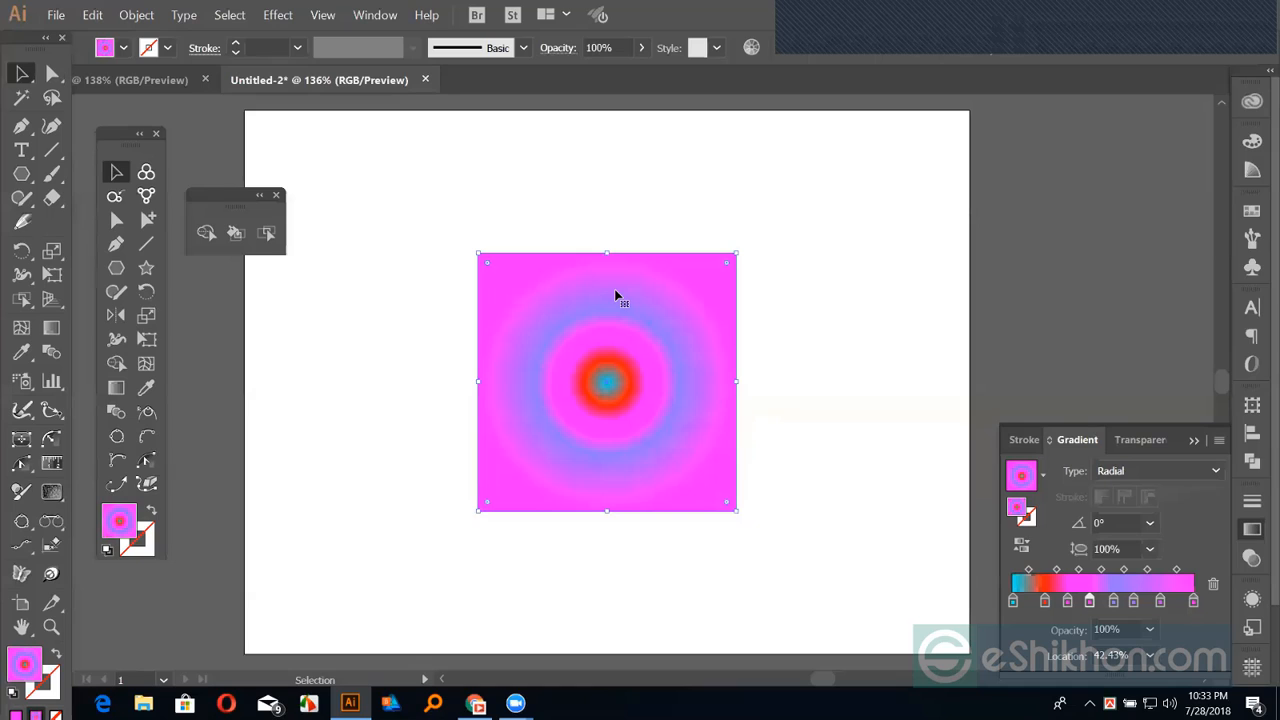
pyautogui.click(1150, 549)
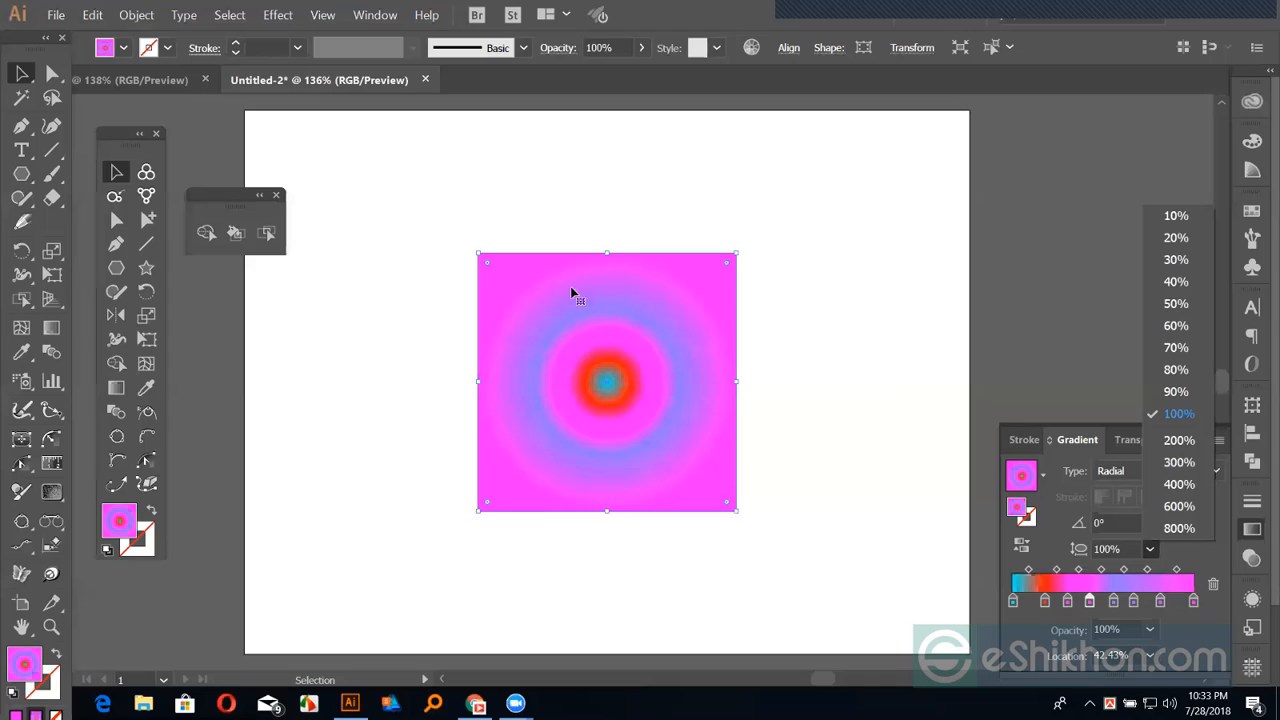
pyautogui.click(1179, 463)
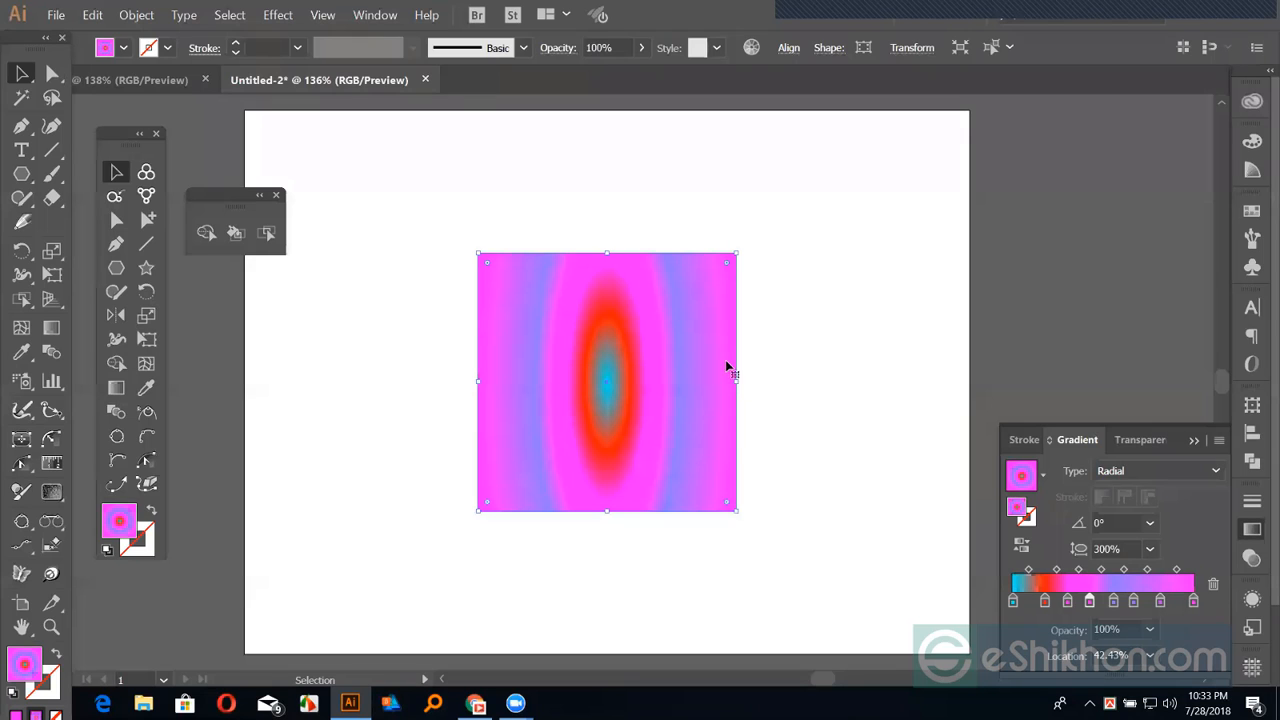
pyautogui.click(116, 387)
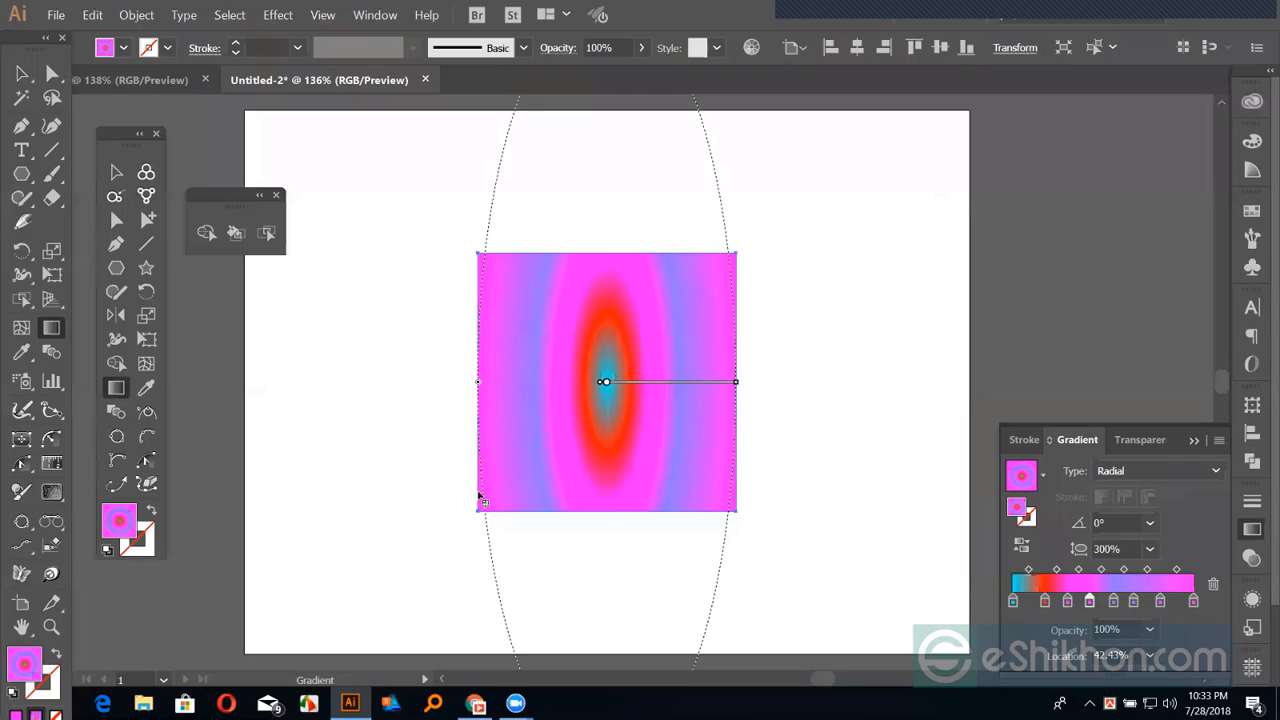
# Shrink the square's radial gradient with its on-object handles and adjust its aspect ratio to 68.9%, then to 378.8%
pyautogui.scroll(2, 478, 495)
pyautogui.moveTo(480, 494)
pyautogui.mouseDown()
pyautogui.moveTo(556, 493)
pyautogui.moveTo(510, 493)
pyautogui.mouseUp()
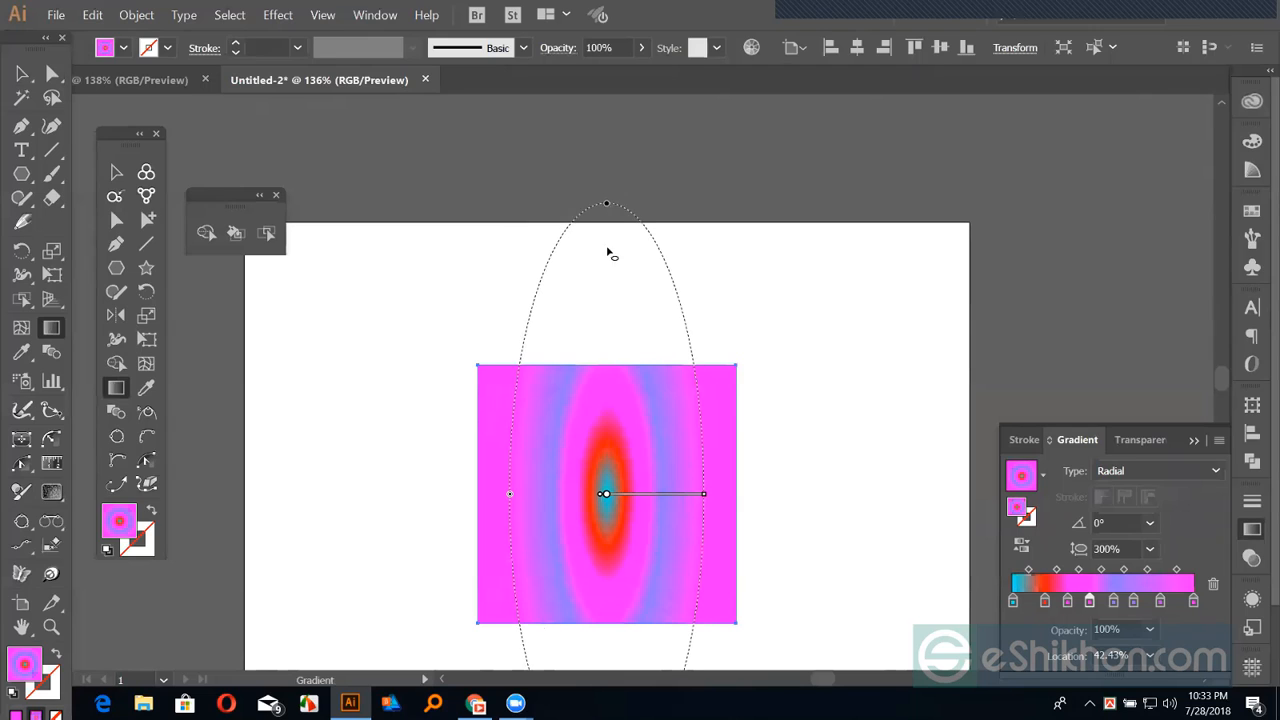
pyautogui.moveTo(607, 253); pyautogui.dragTo(605, 423)
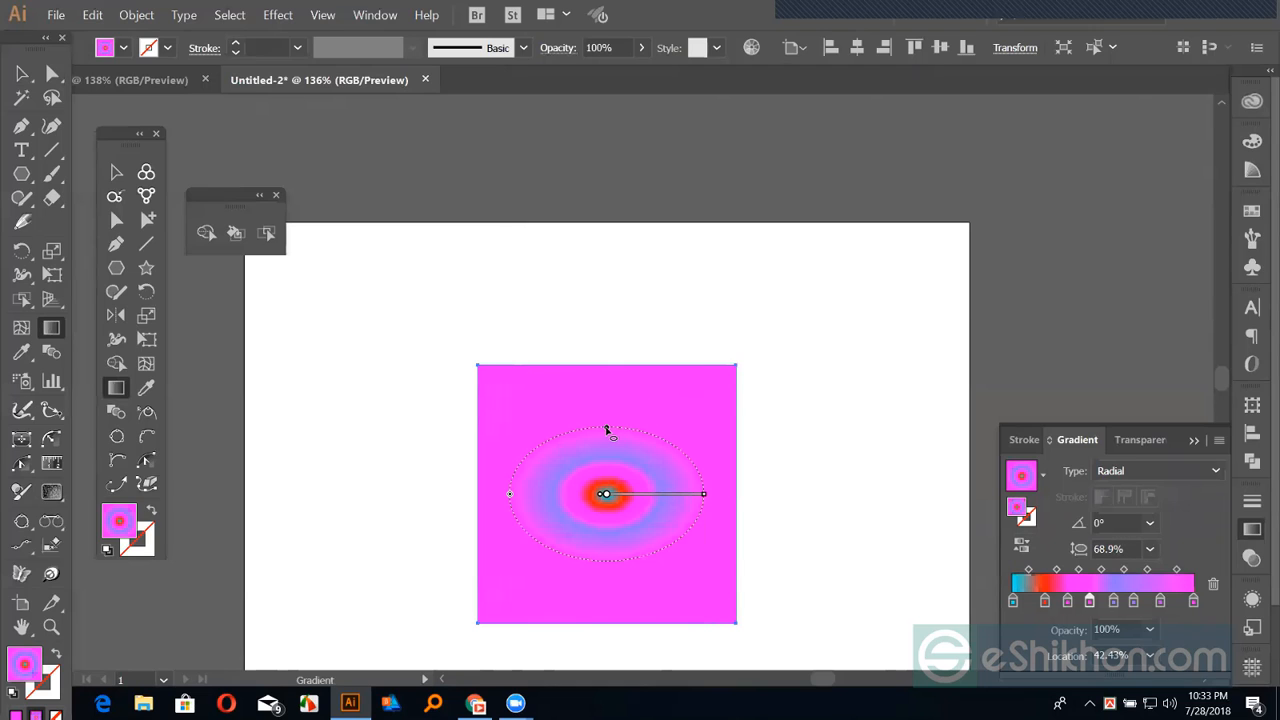
pyautogui.moveTo(605, 426); pyautogui.dragTo(586, 124)
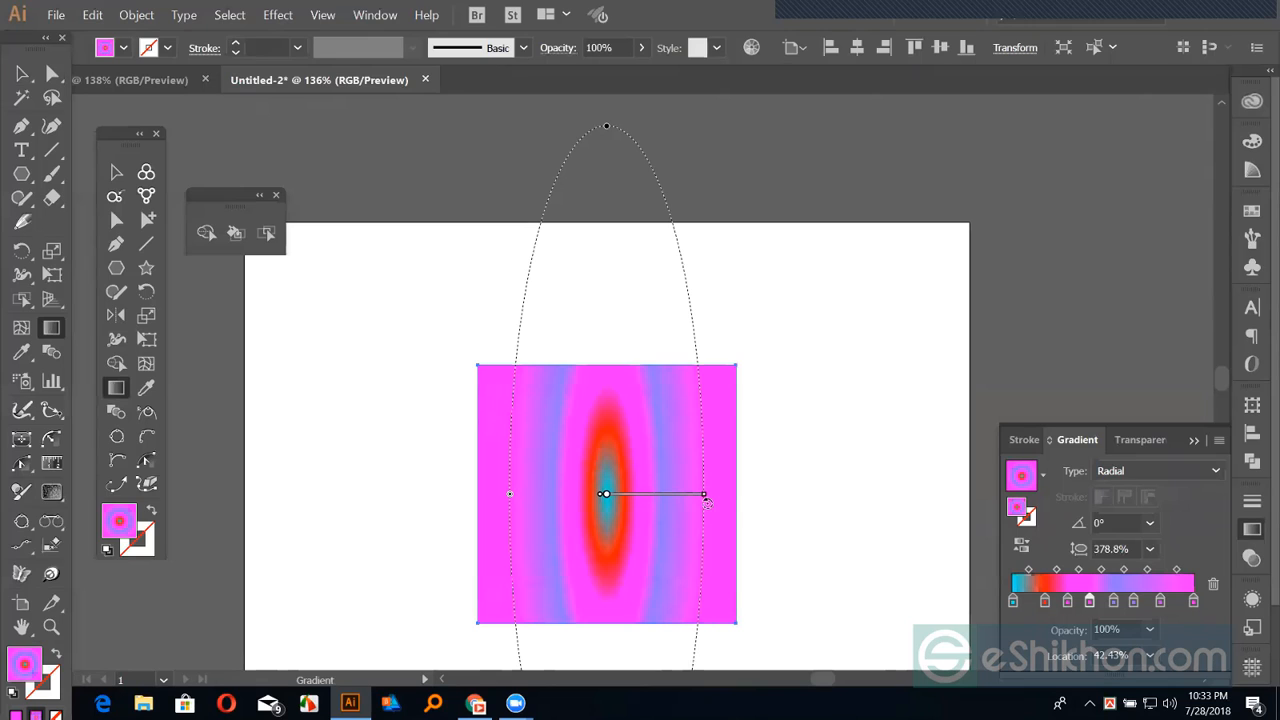
# Delete the gradient square, set the fill to the White, Black gradient preset and fit the artboard in the window
pyautogui.click(22, 73)
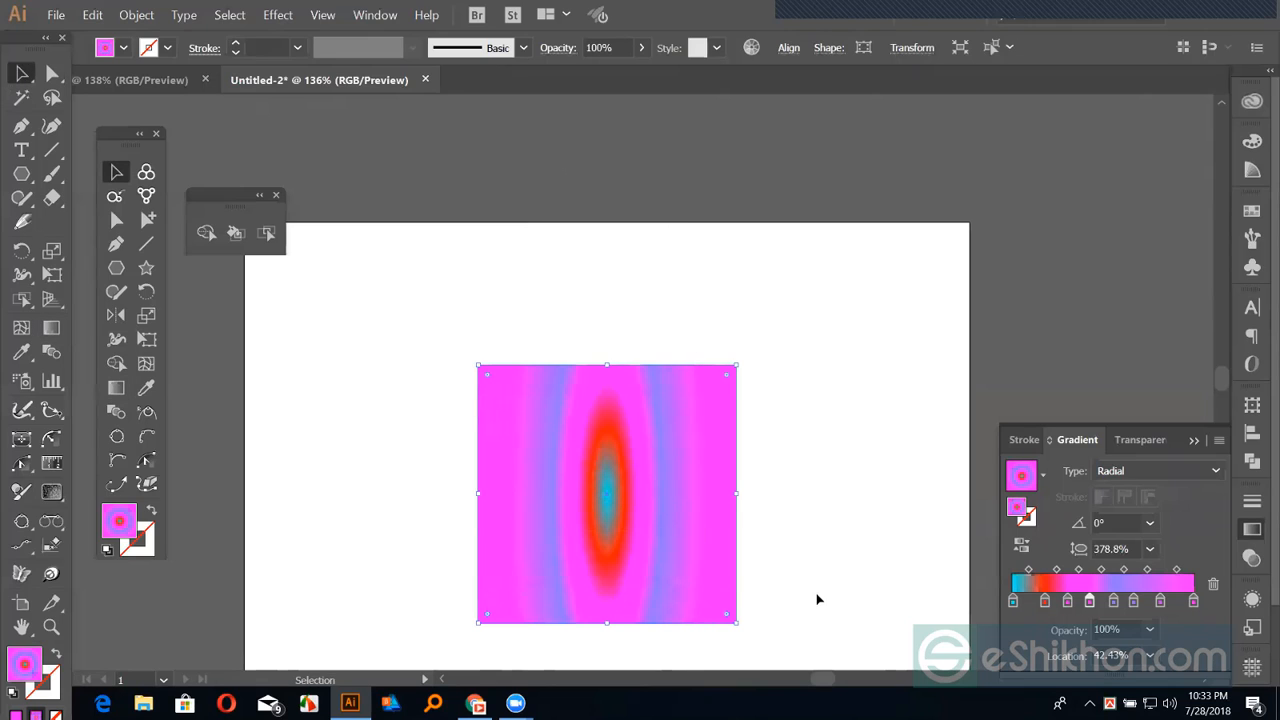
pyautogui.press('Delete')
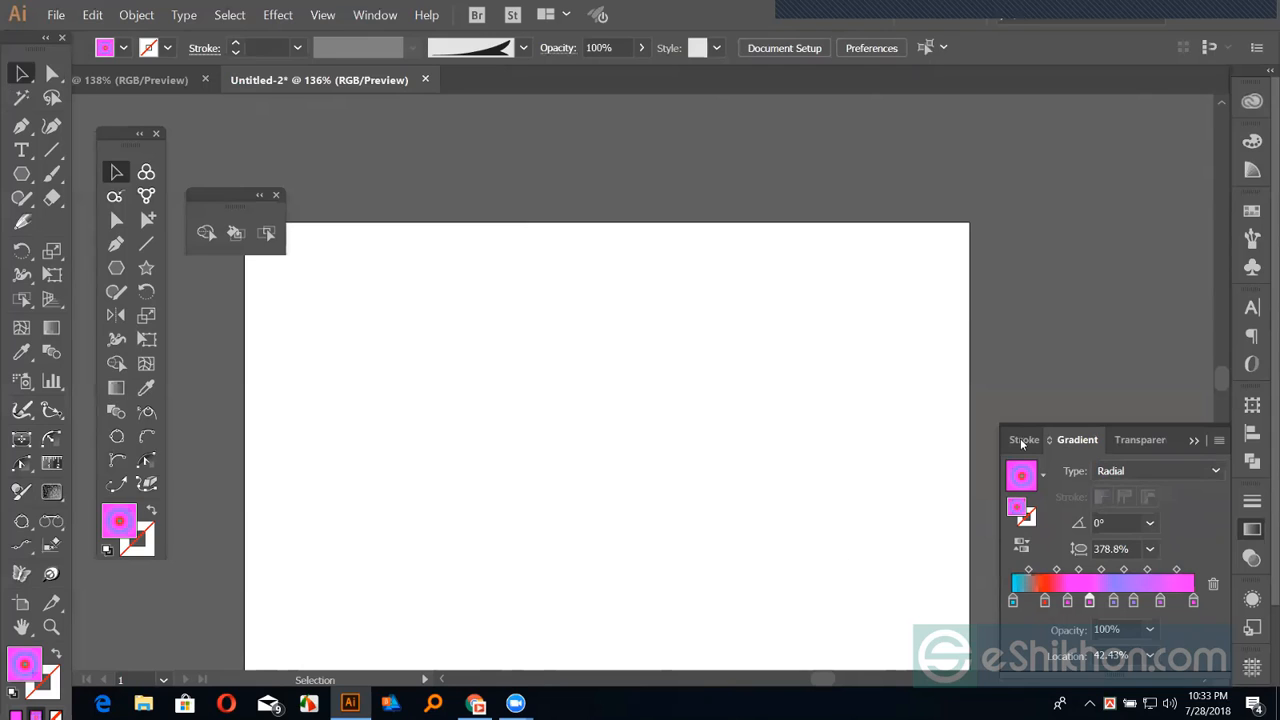
pyautogui.click(1043, 475)
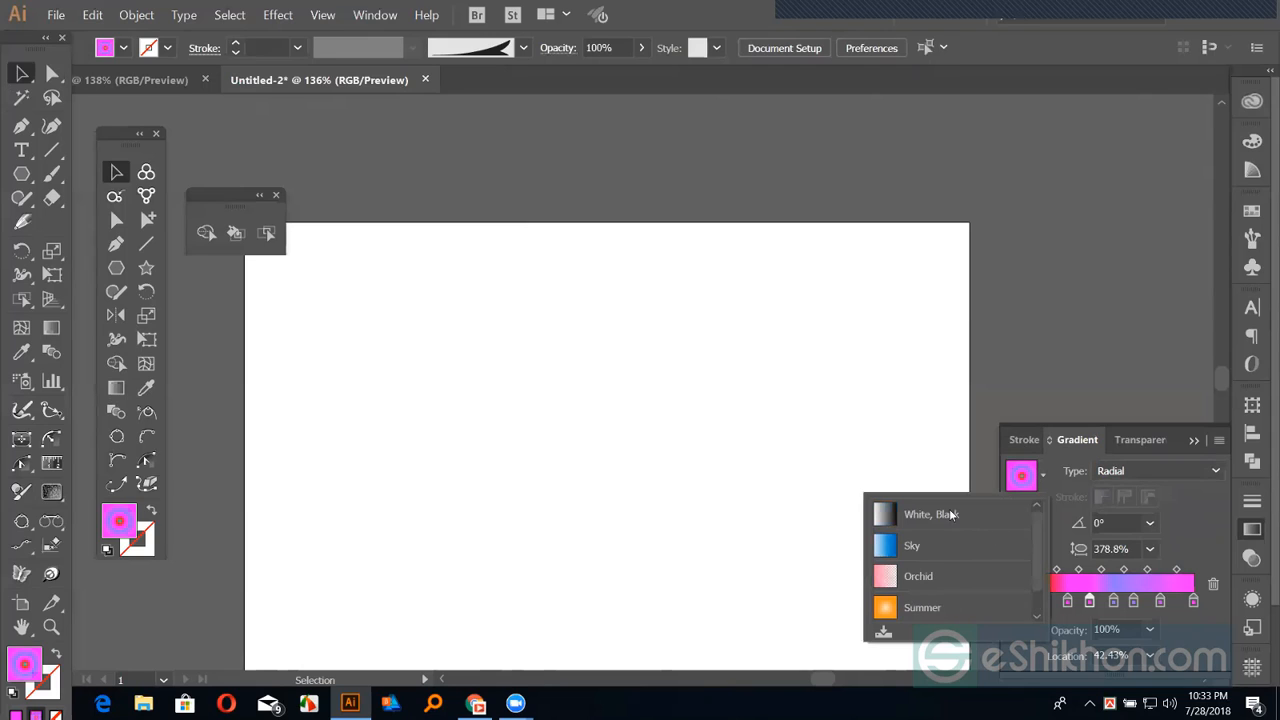
pyautogui.click(951, 514)
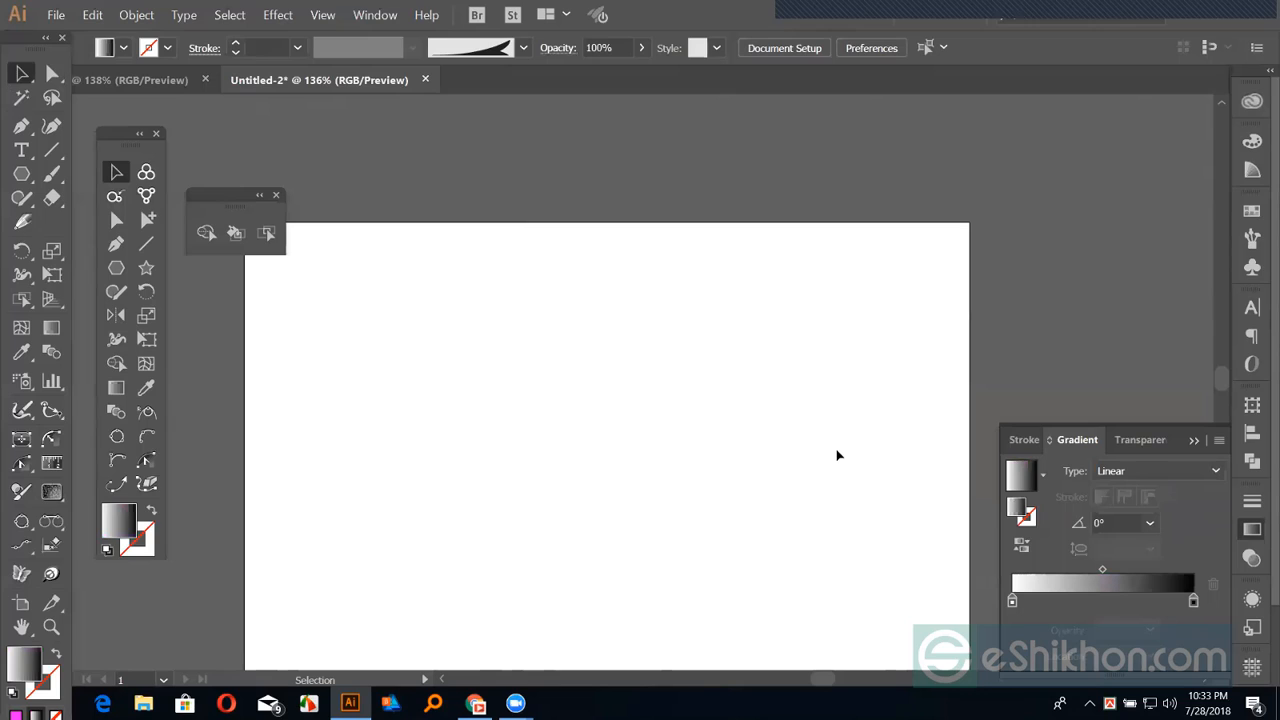
pyautogui.hotkey('ctrl', '0')
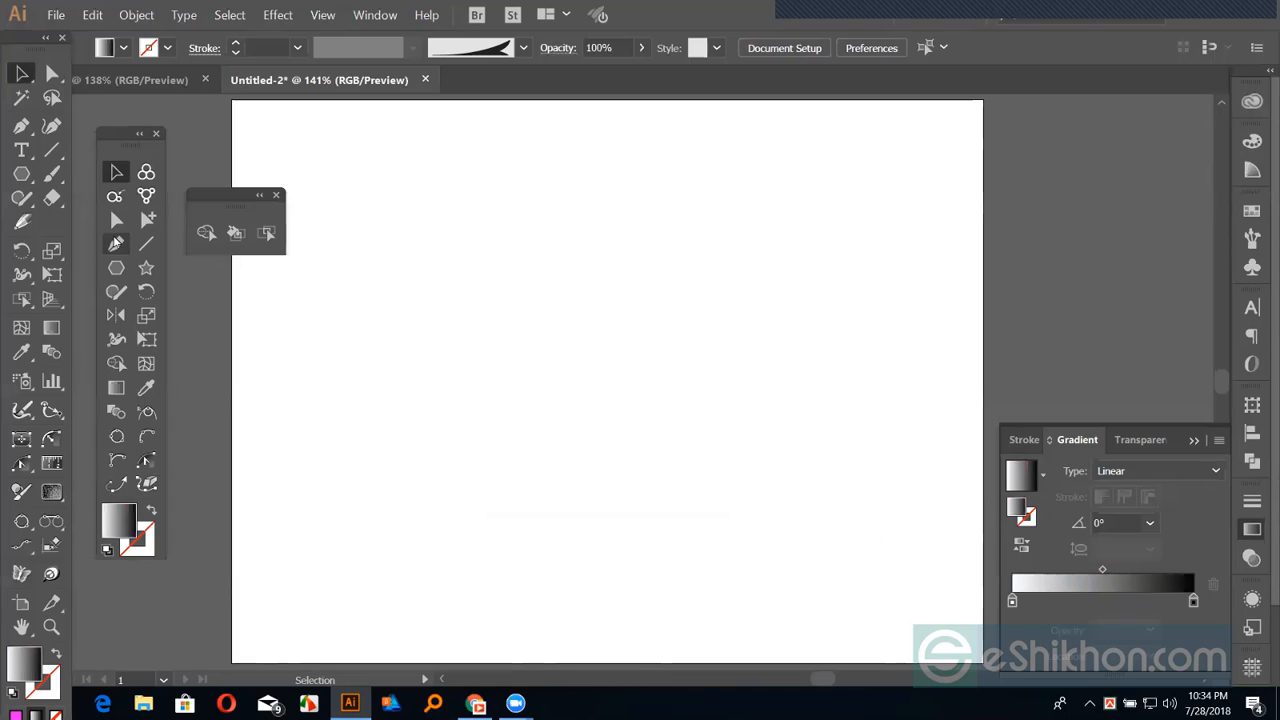
# Draw a hexagon in the upper part of the artboard and fill it with a solid light orange swatch
pyautogui.click(116, 267)
pyautogui.moveTo(446, 278); pyautogui.dragTo(507, 358)
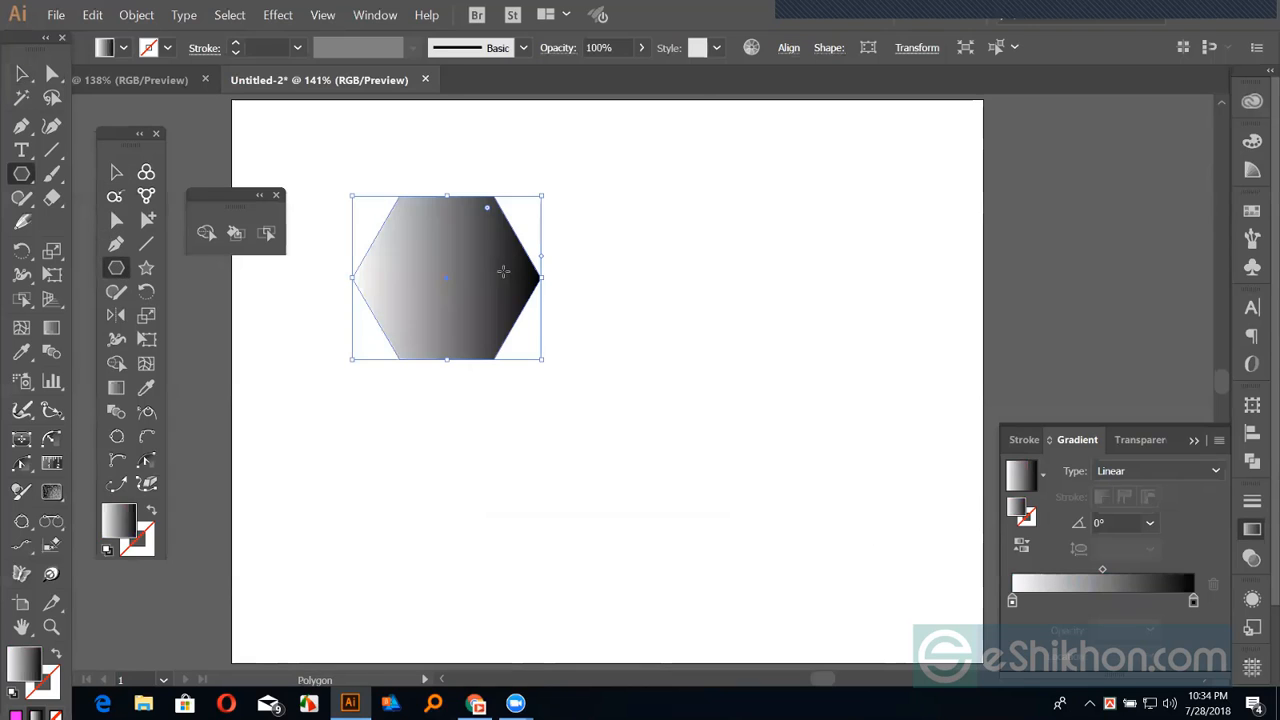
pyautogui.click(1252, 210)
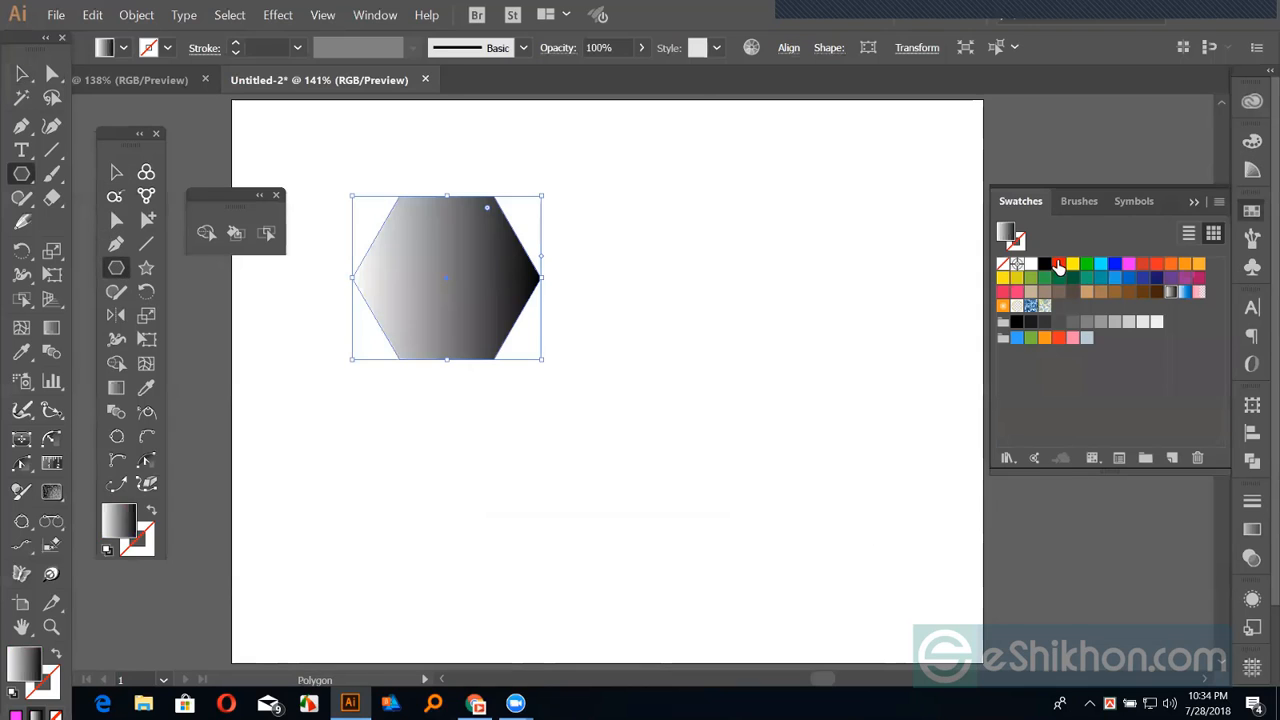
pyautogui.click(1185, 265)
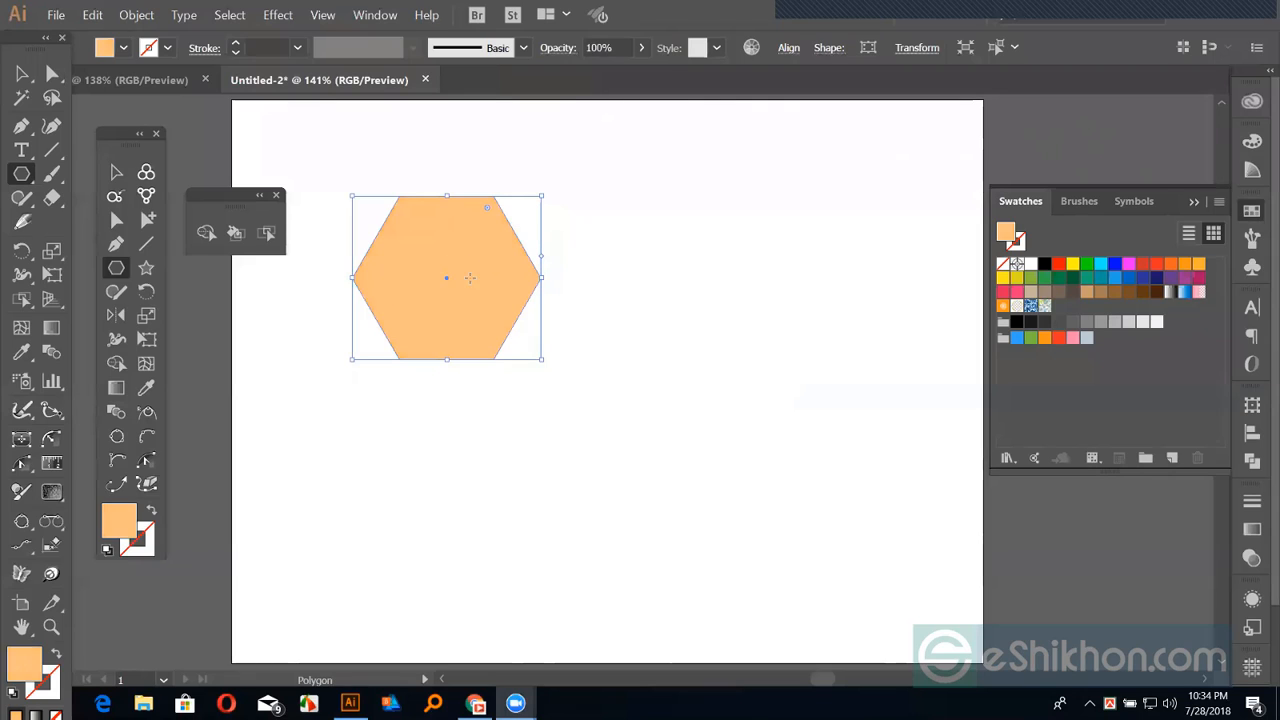
# Delete the light orange hexagon from the artboard
pyautogui.click(22, 73)
pyautogui.press('Delete')
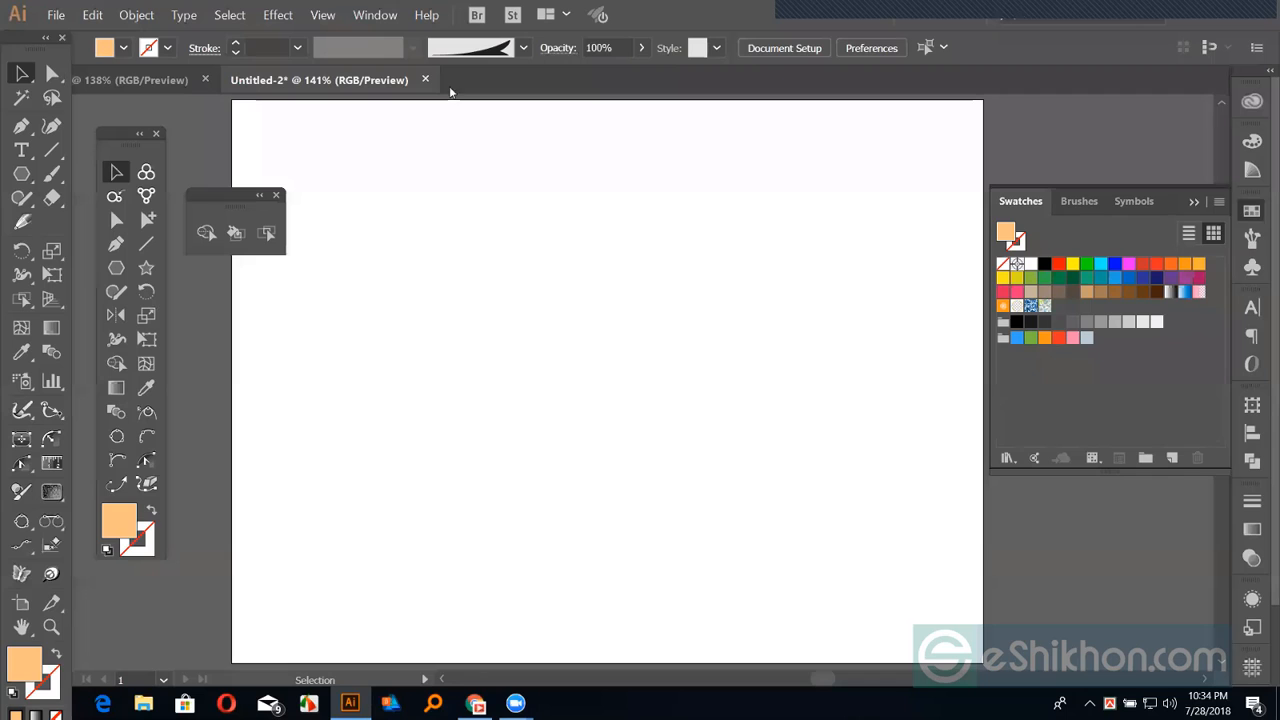
# Switch to Chrome and search Google Images for "gold bar"
pyautogui.hotkey('alt', 'Tab')
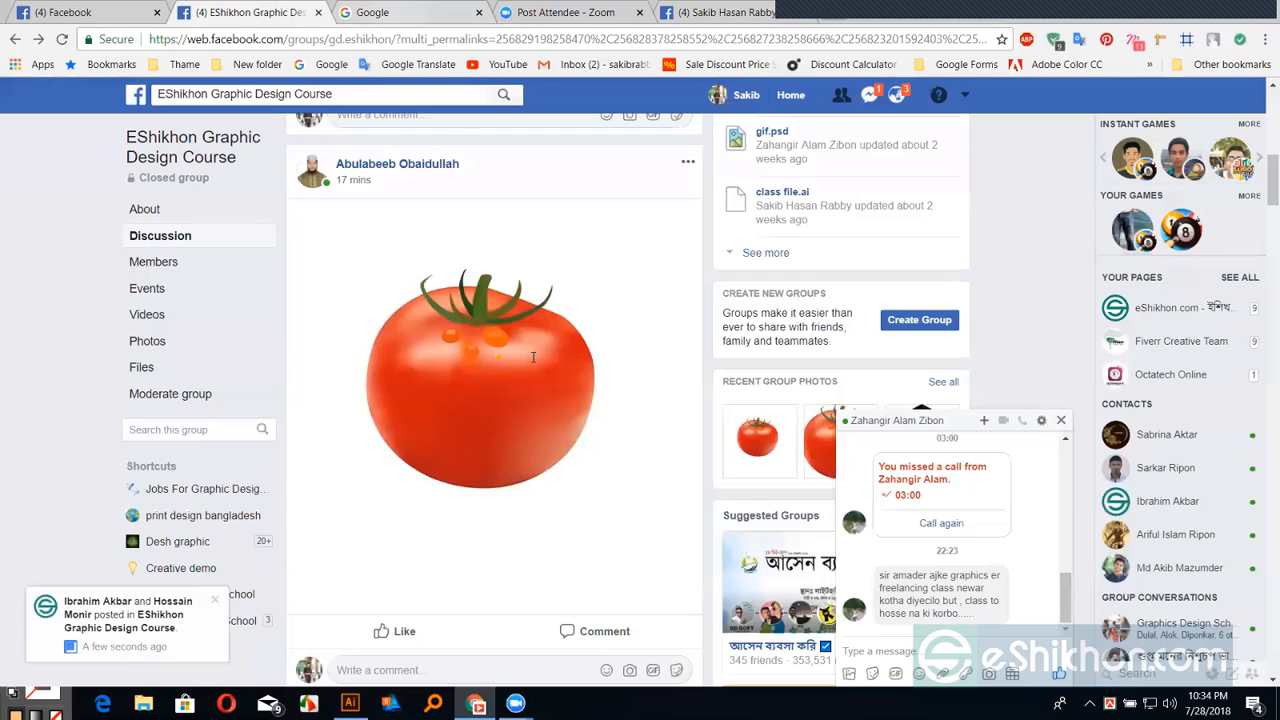
pyautogui.hotkey('ctrl', 'Tab')
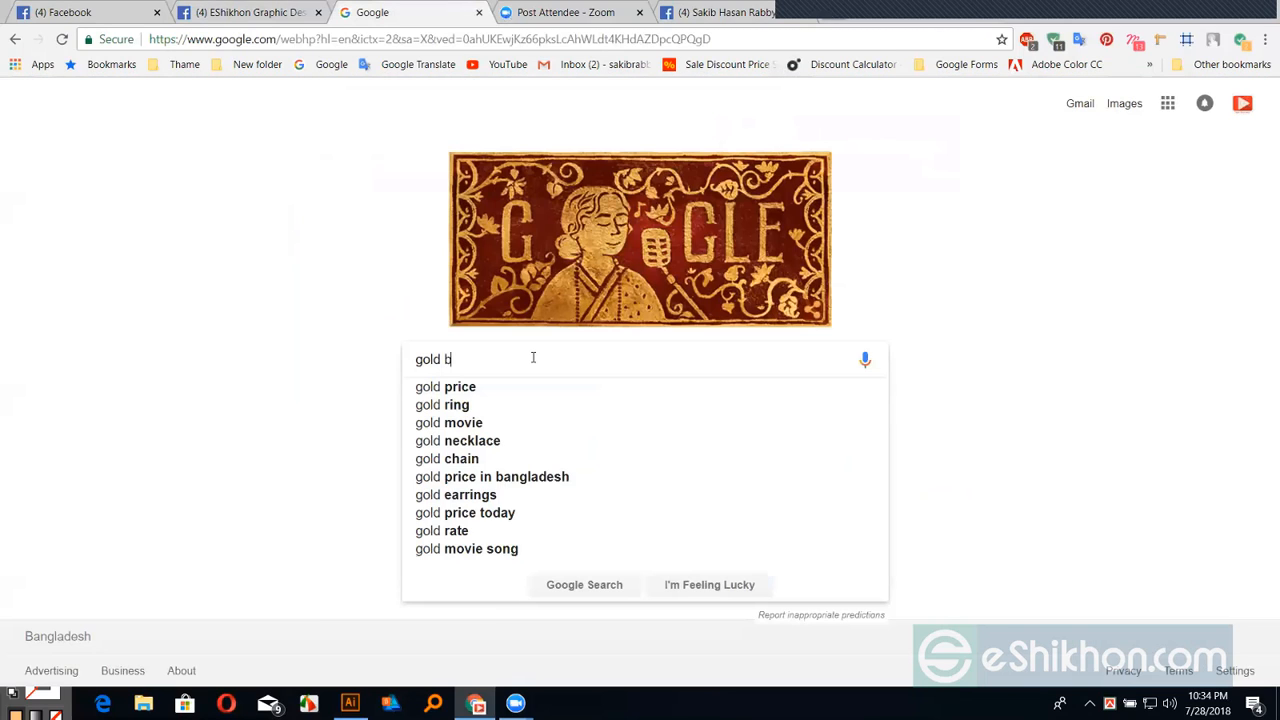
pyautogui.write('ar')
pyautogui.press('Return')
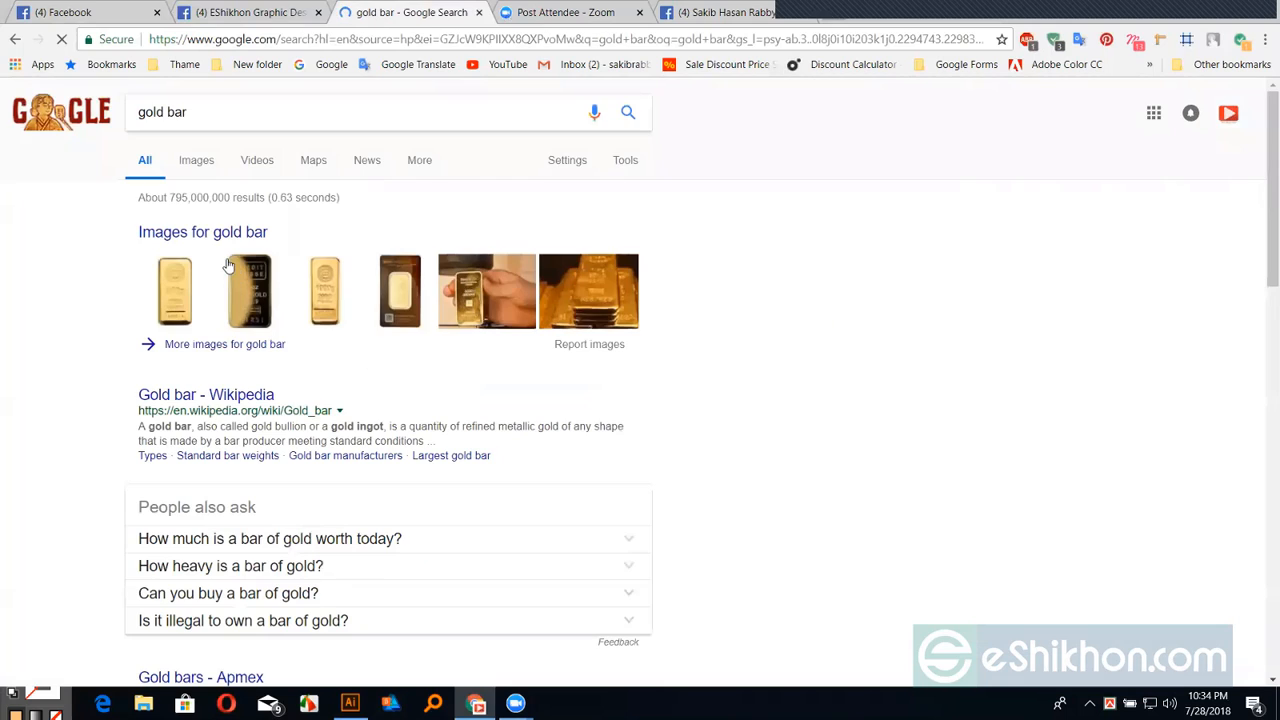
pyautogui.click(224, 235)
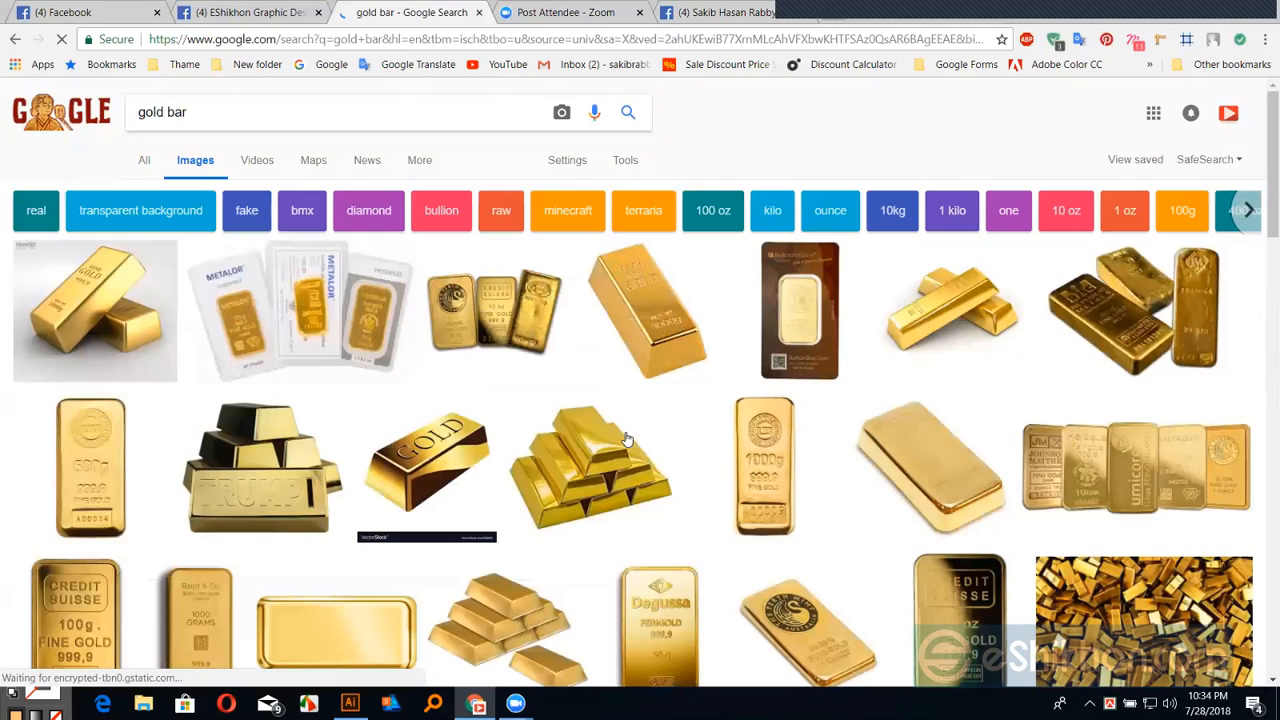
# Run a Google image search on the picture of two crossed gold bars and list all its available sizes
pyautogui.click(950, 305)
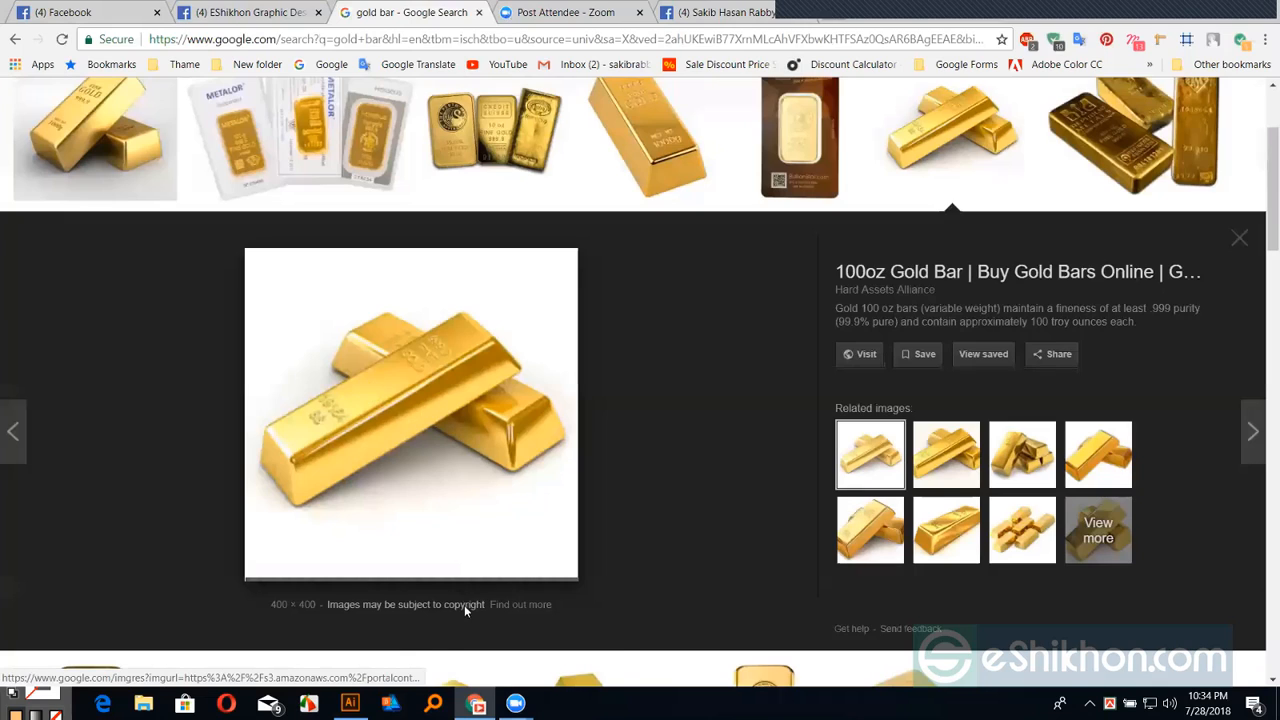
pyautogui.rightClick(368, 388)
pyautogui.click(471, 590)
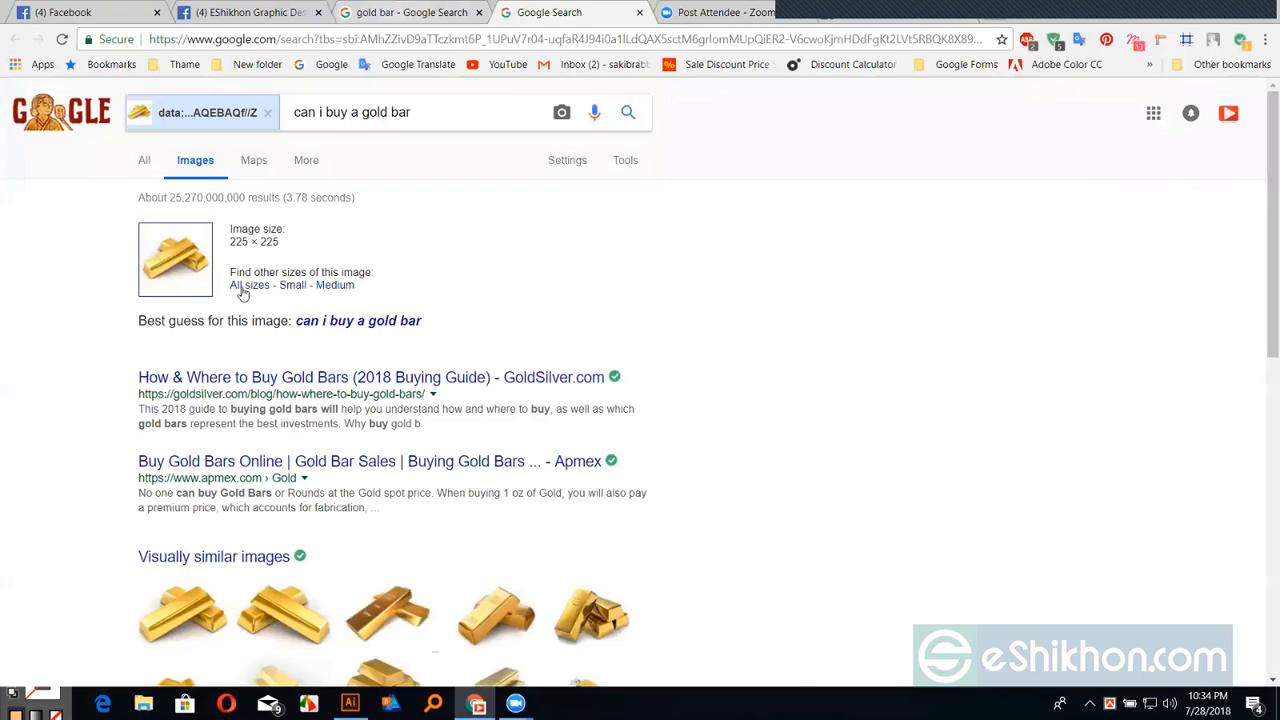
pyautogui.click(240, 289)
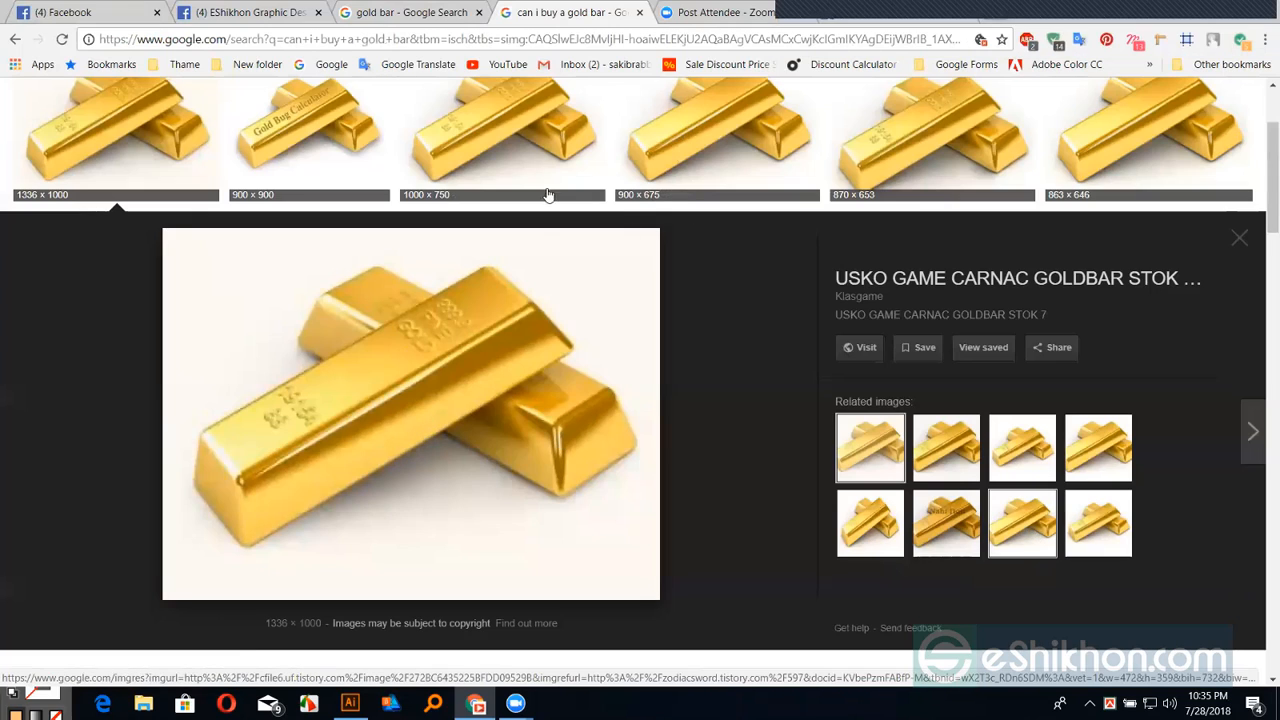
# Copy the 472 × 359 crossed gold bars picture into the Illustrator artboard and lock it in place
pyautogui.rightClick(395, 349)
pyautogui.click(470, 533)
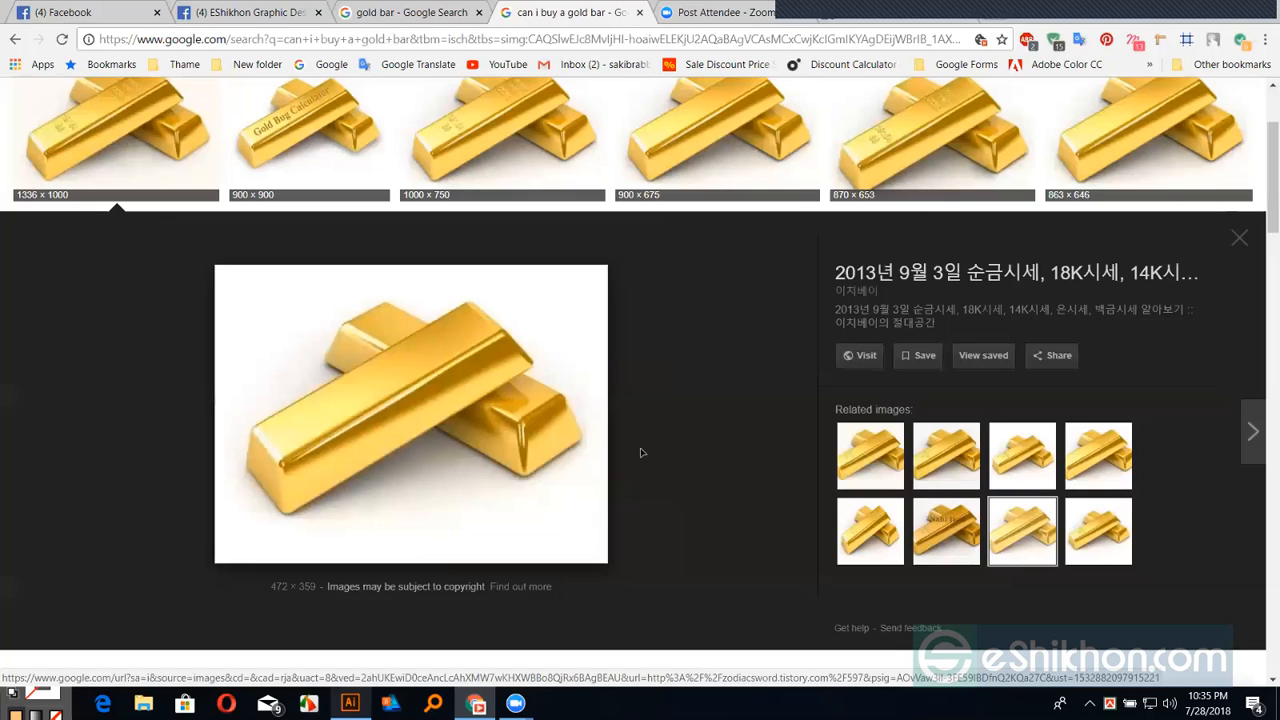
pyautogui.hotkey('alt', 'Tab')
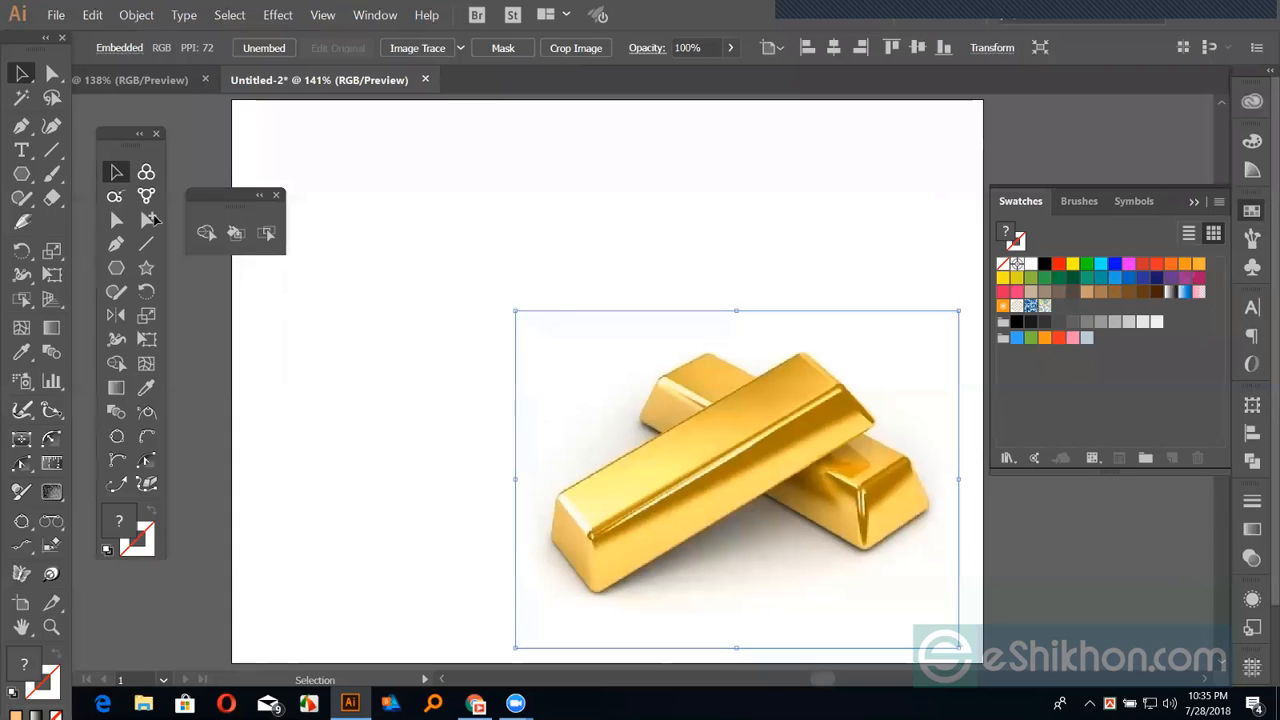
pyautogui.hotkey('ctrl', '2')
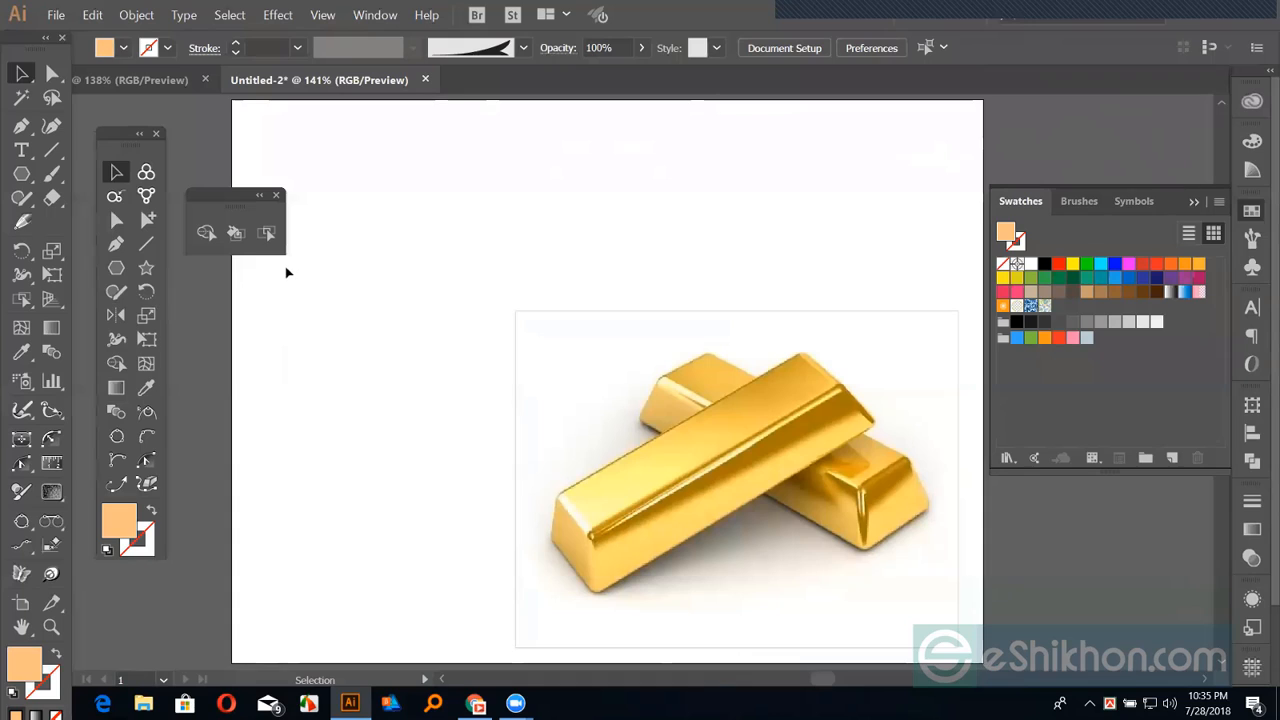
# Draw a small square above the gold bars picture and duplicate it into an evenly spaced row of five
pyautogui.press('m')
pyautogui.moveTo(382, 207); pyautogui.dragTo(423, 220)
pyautogui.press('v')
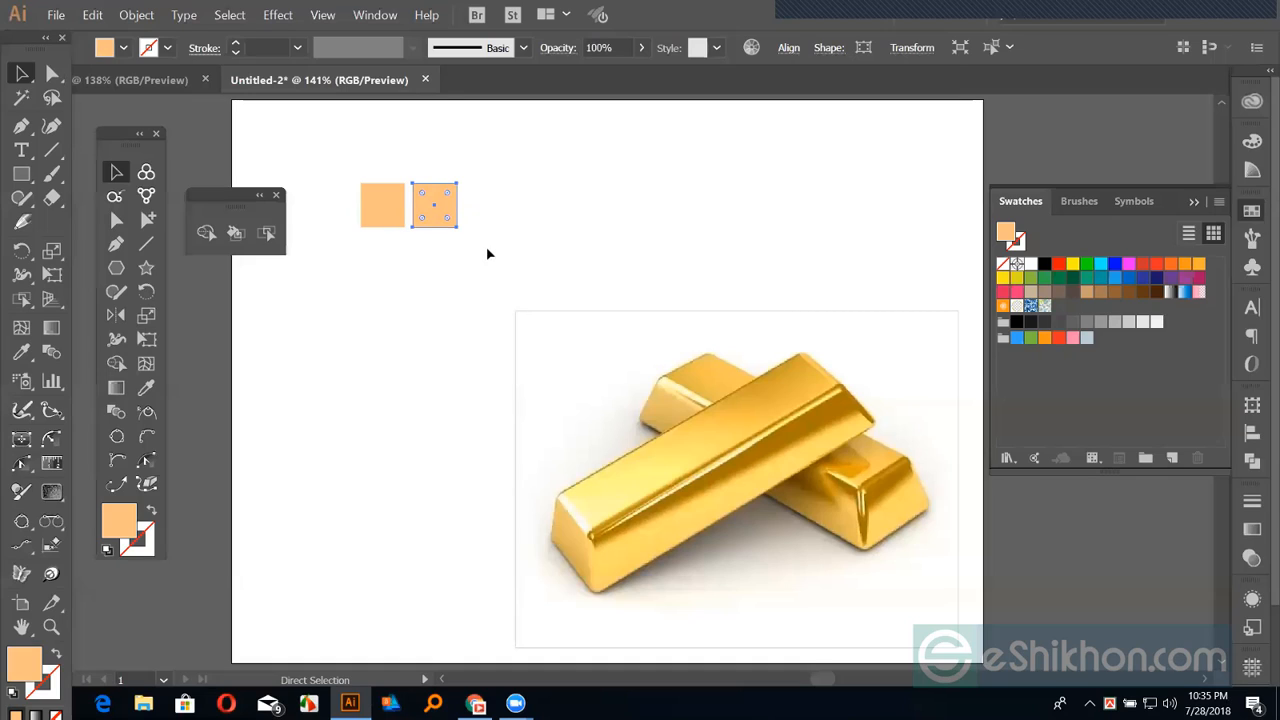
pyautogui.hotkey('ctrl', 'd')
pyautogui.hotkey('ctrl', 'd')
pyautogui.hotkey('ctrl', 'd')
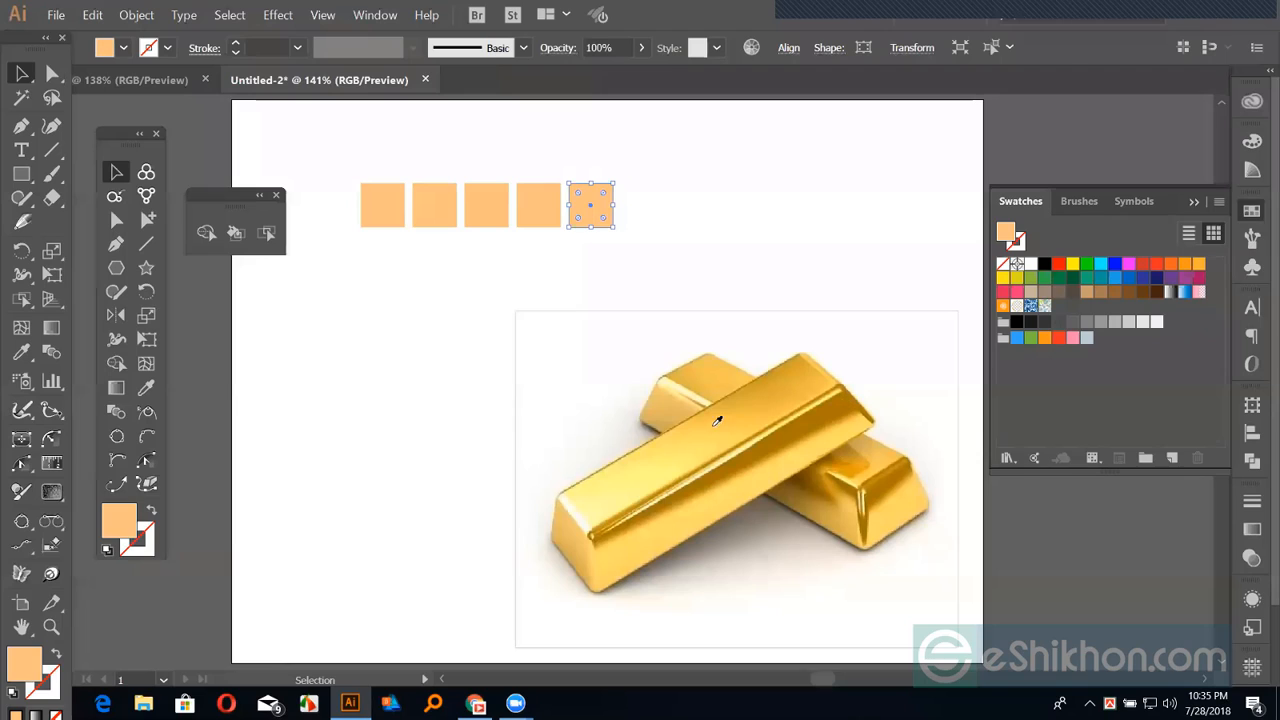
# Use the Eyedropper to fill the first square with dark brown-gold and the second with medium gold from the front bar
pyautogui.click(848, 393)
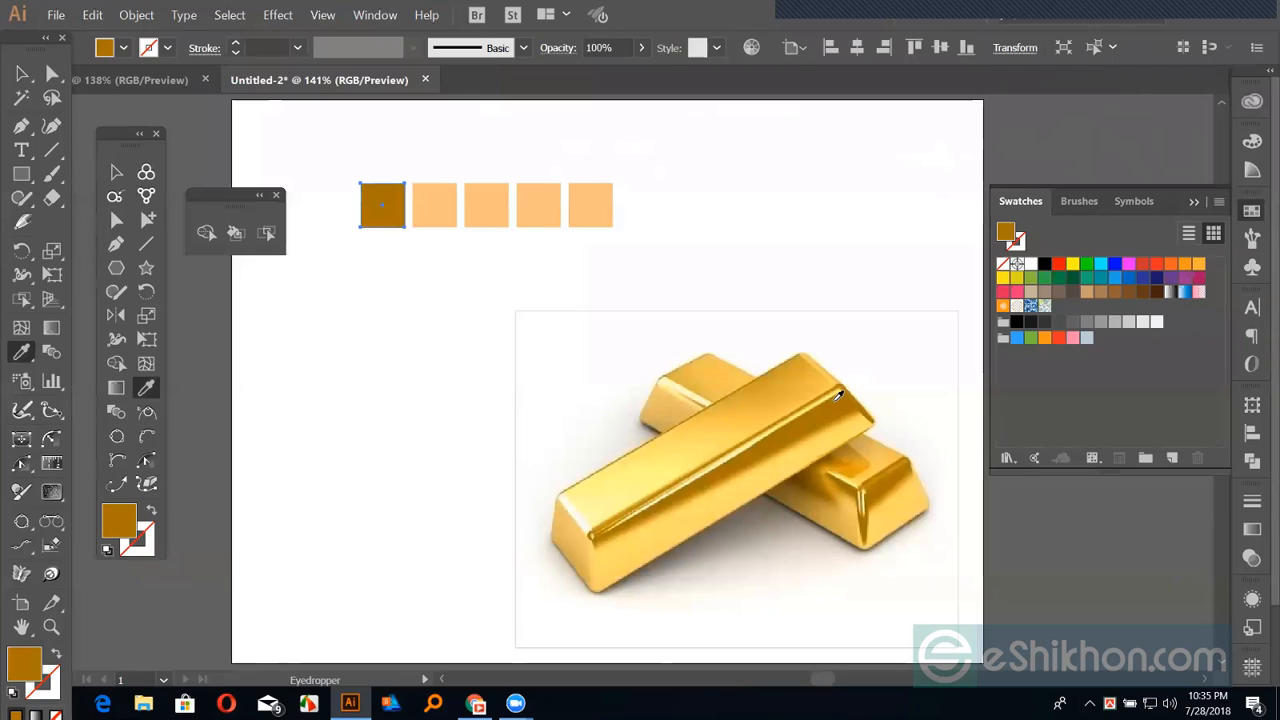
pyautogui.press('v')
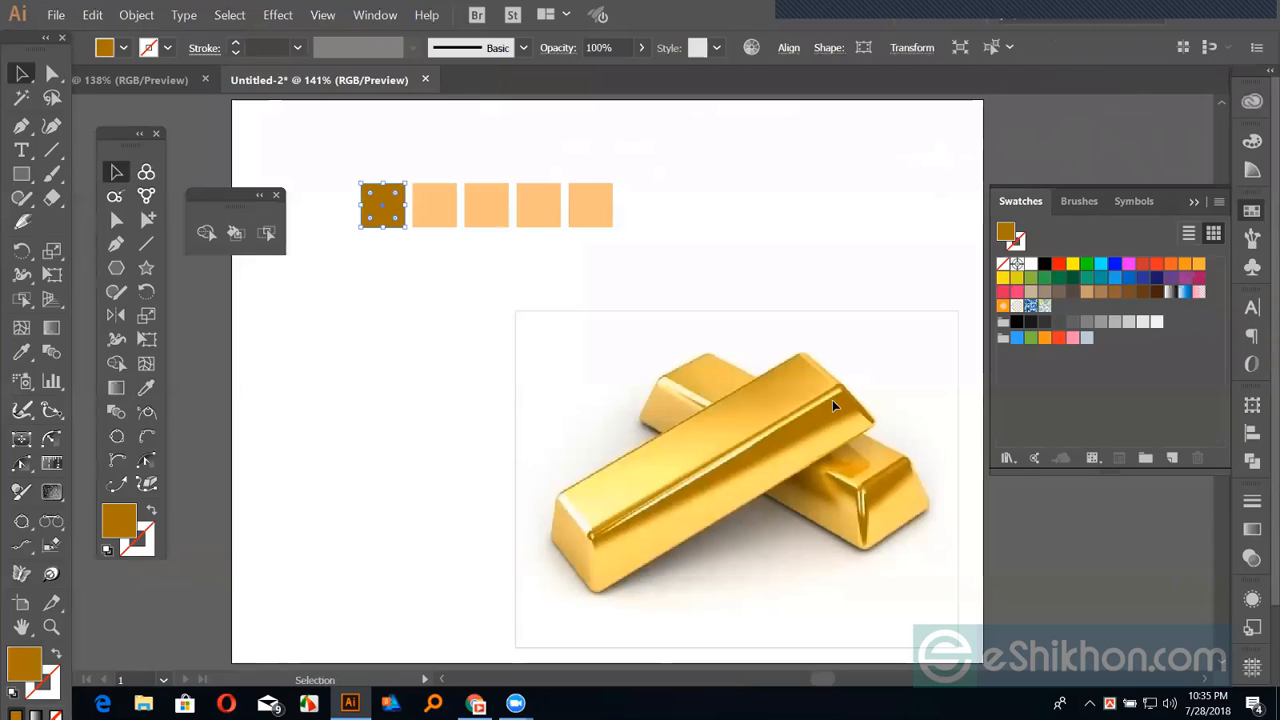
pyautogui.click(440, 210)
pyautogui.press('i')
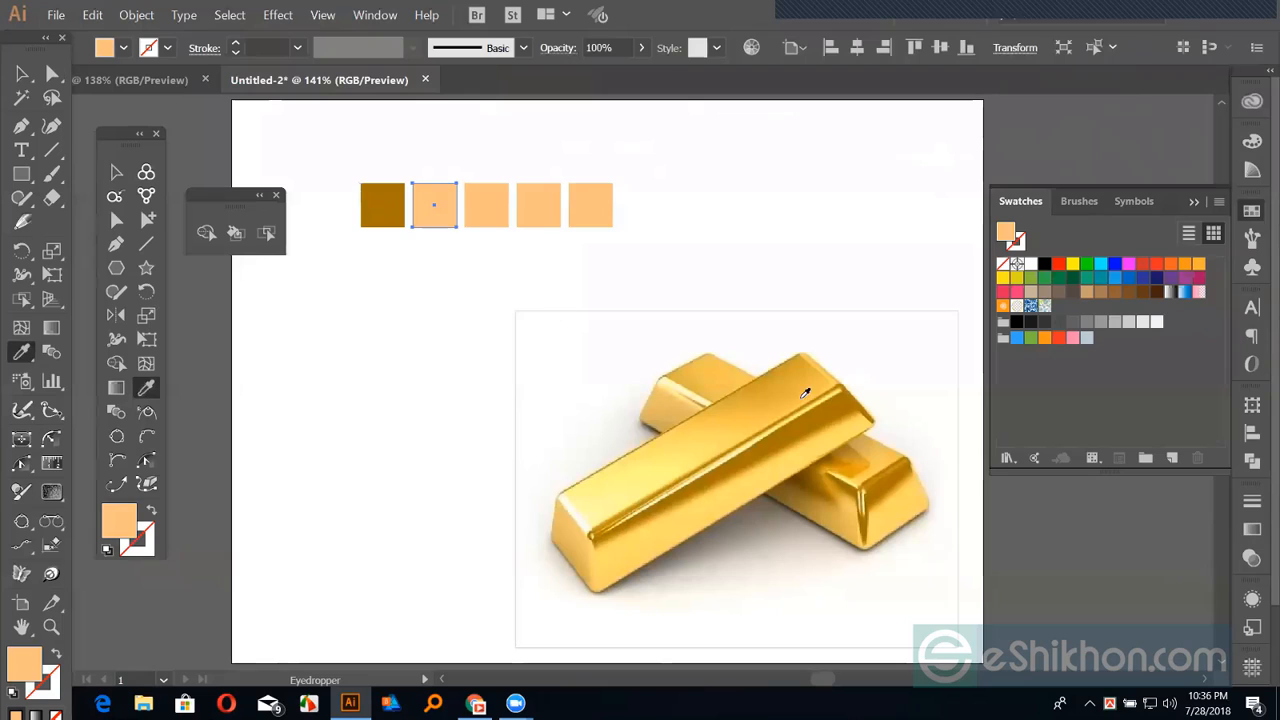
pyautogui.click(801, 357)
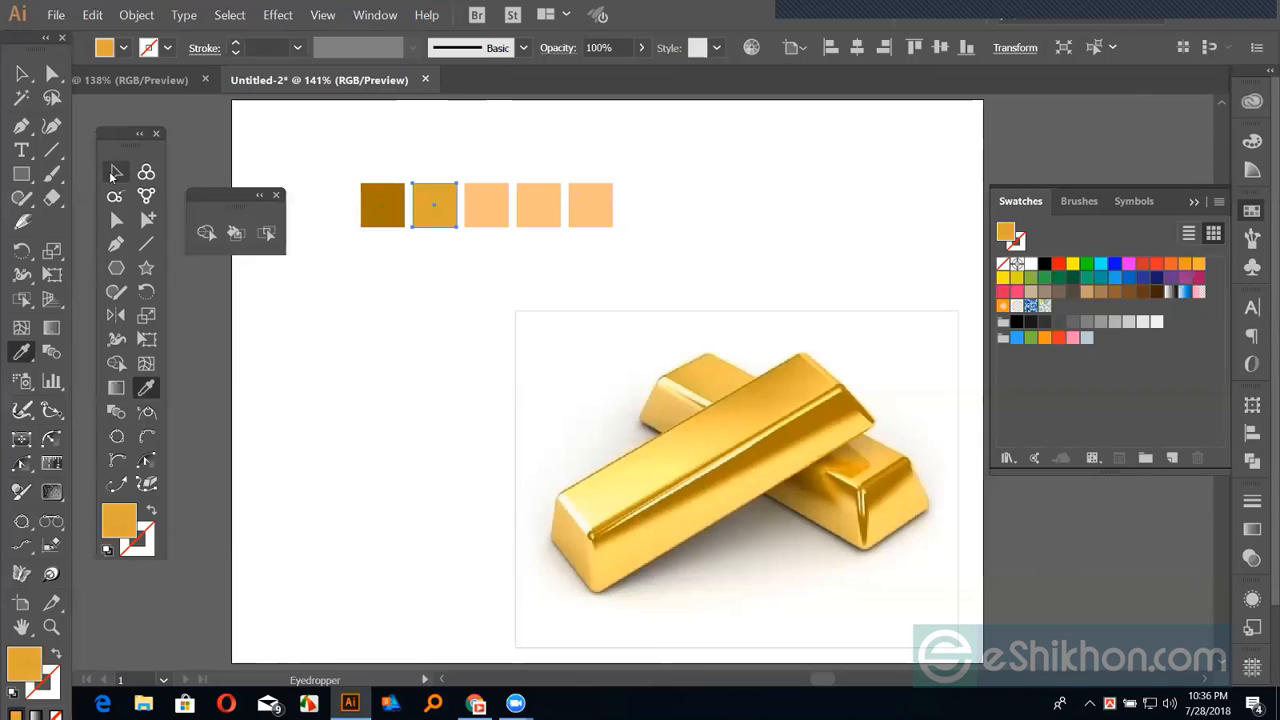
pyautogui.click(23, 75)
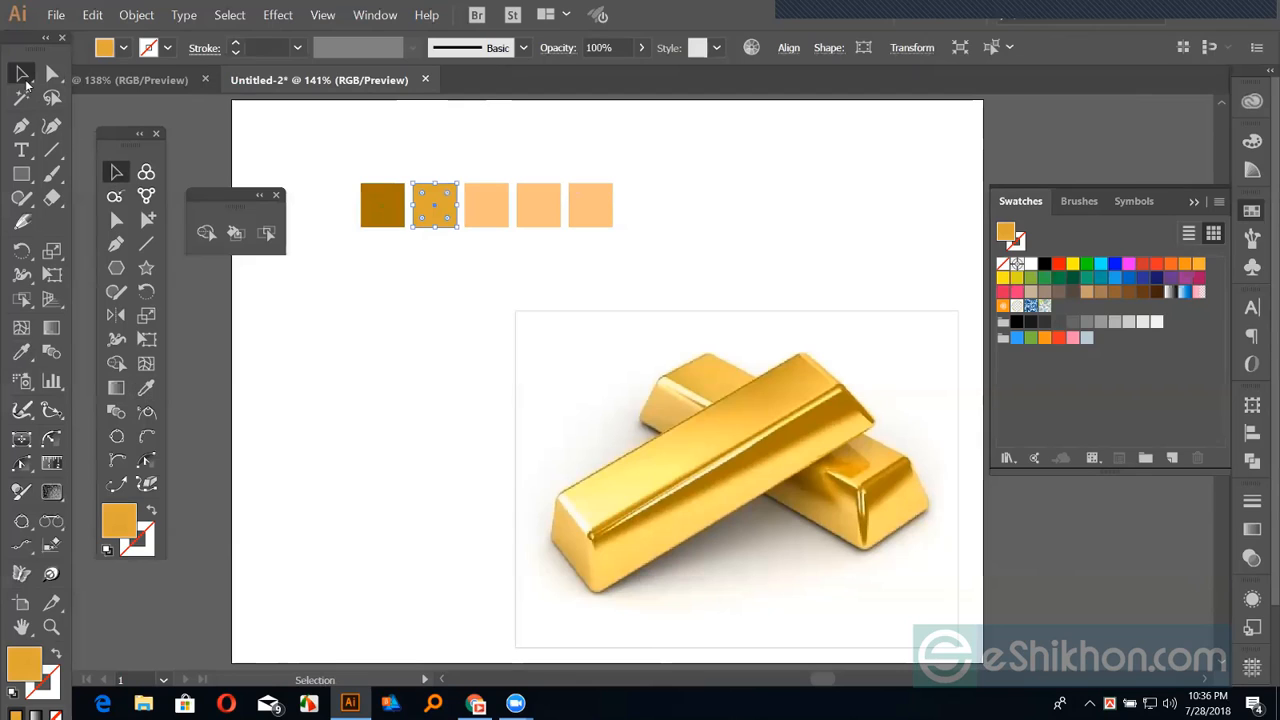
# Fill the third square with a lighter yellow-gold sampled from the upper face of the front gold bar
pyautogui.click(480, 166)
pyautogui.click(481, 204)
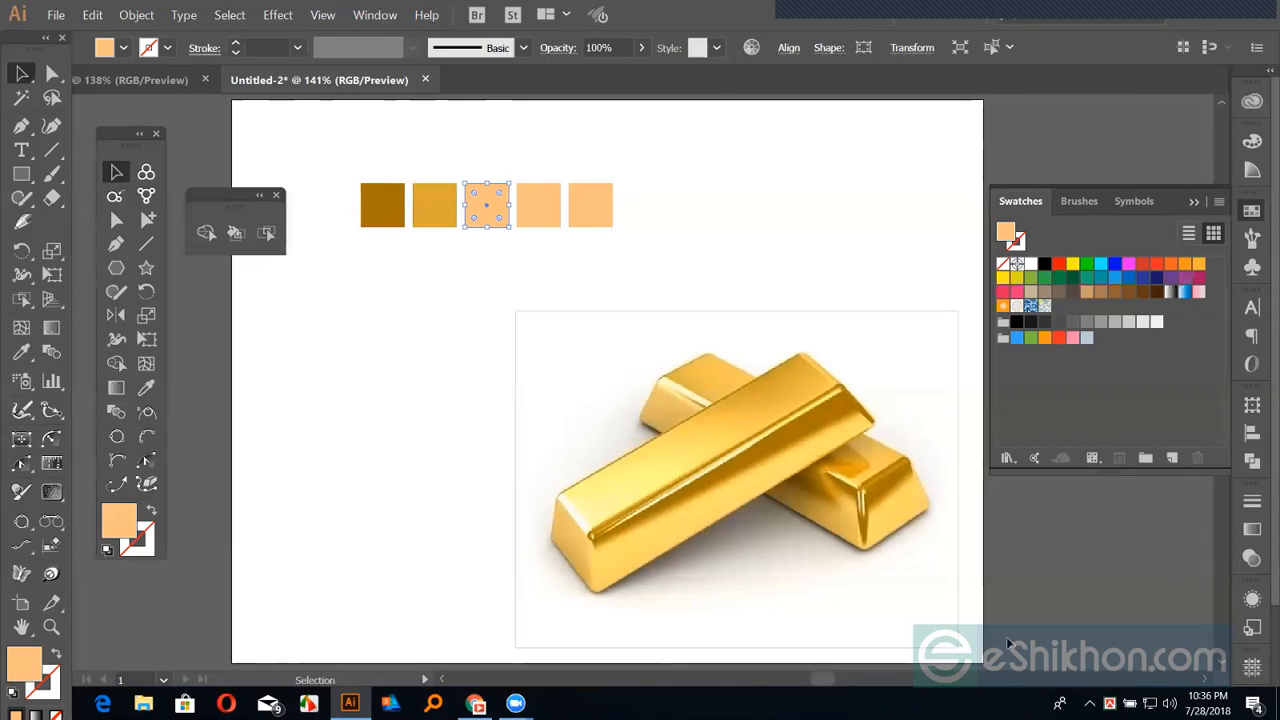
pyautogui.click(1090, 703)
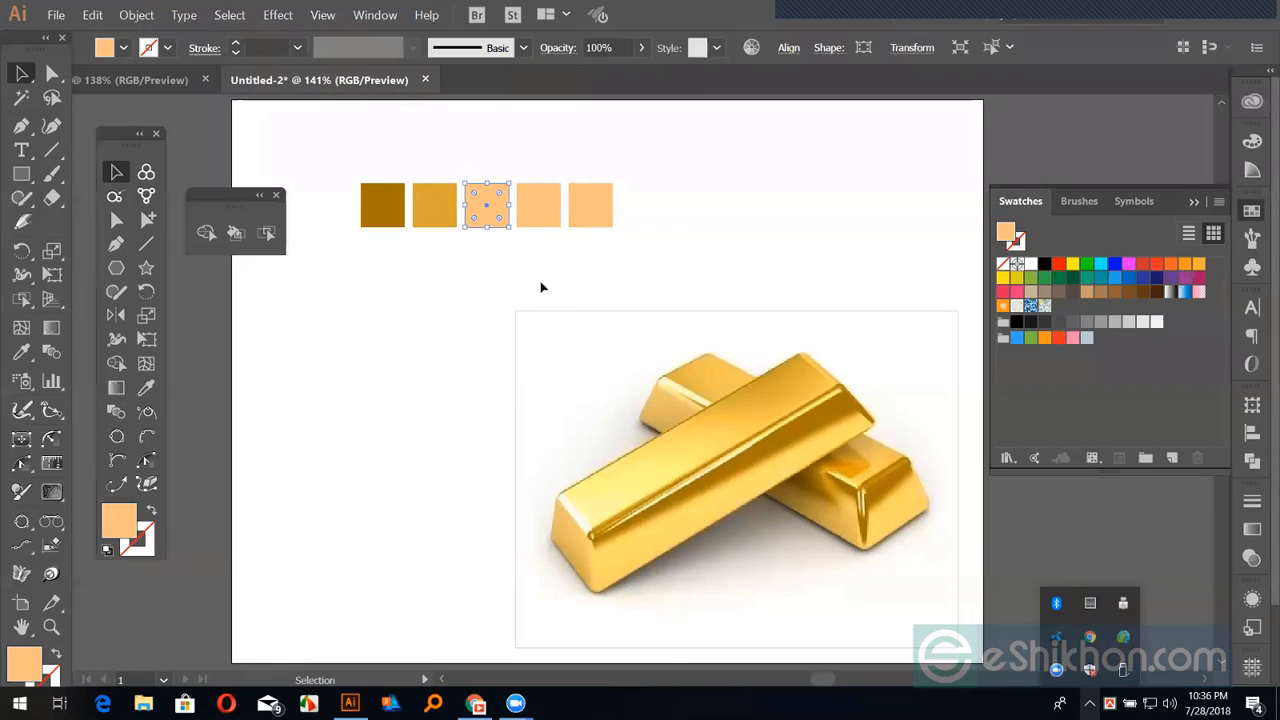
pyautogui.click(475, 222)
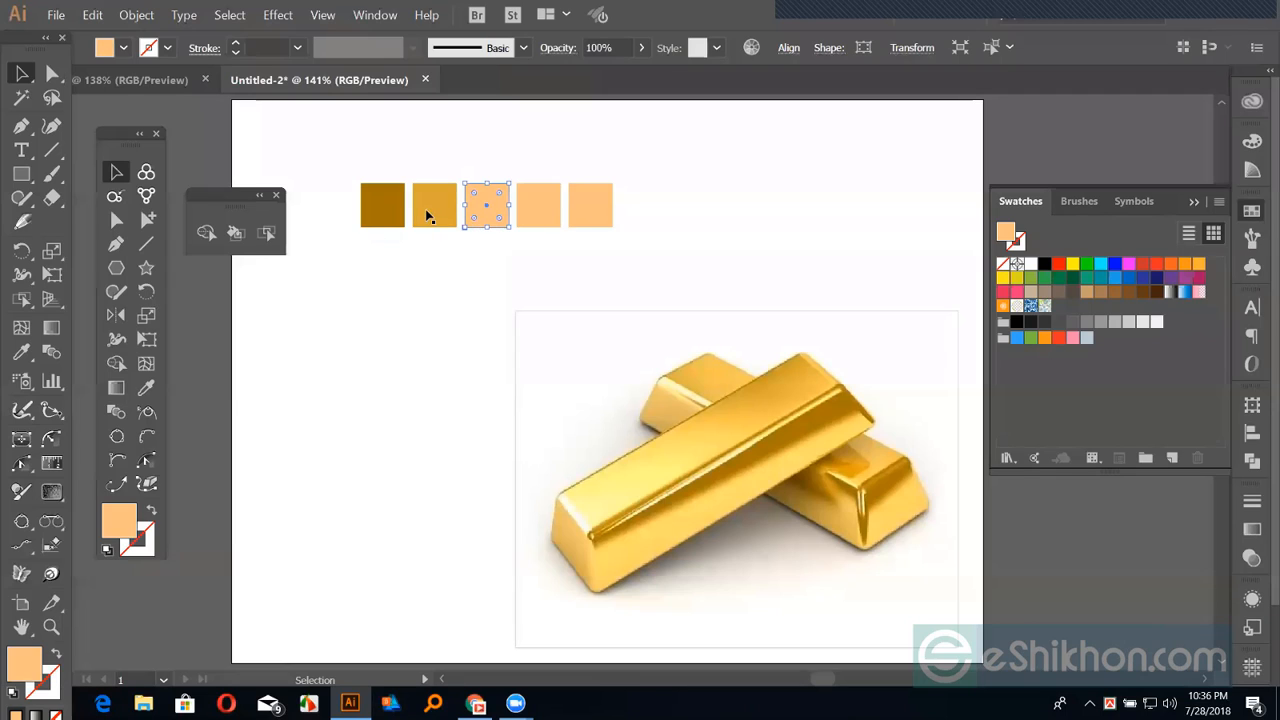
pyautogui.press('i')
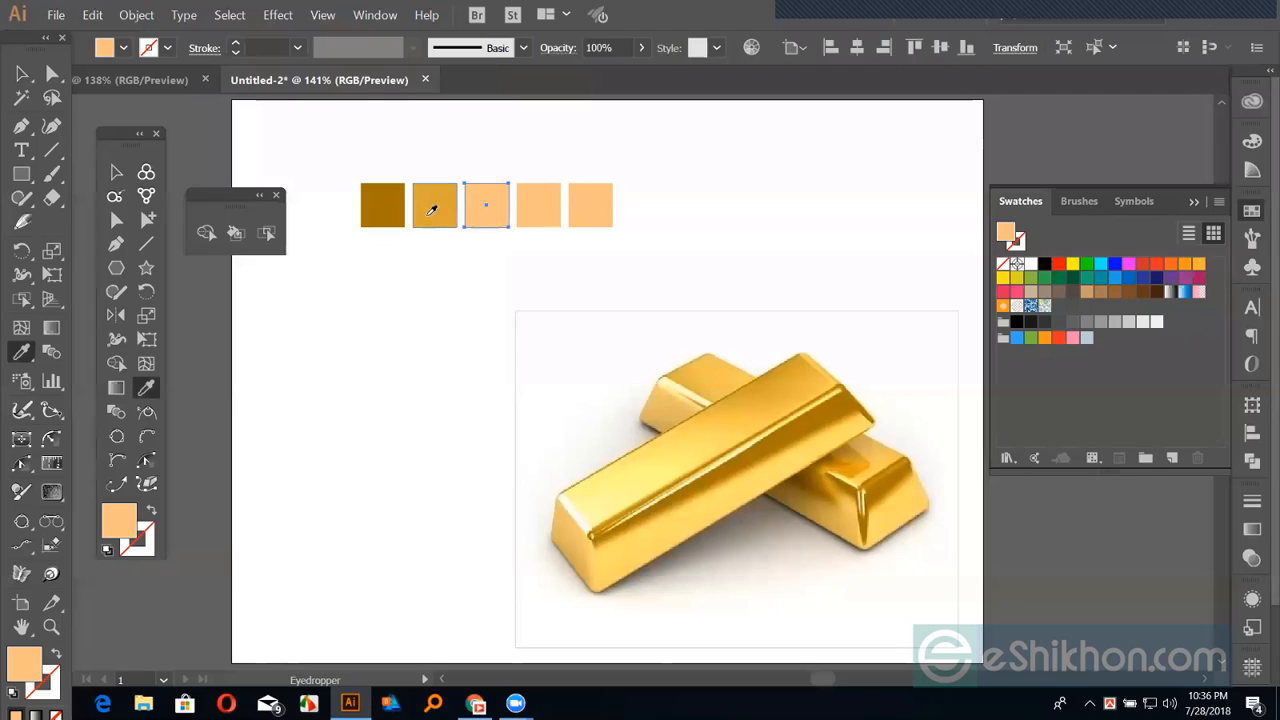
pyautogui.click(759, 409)
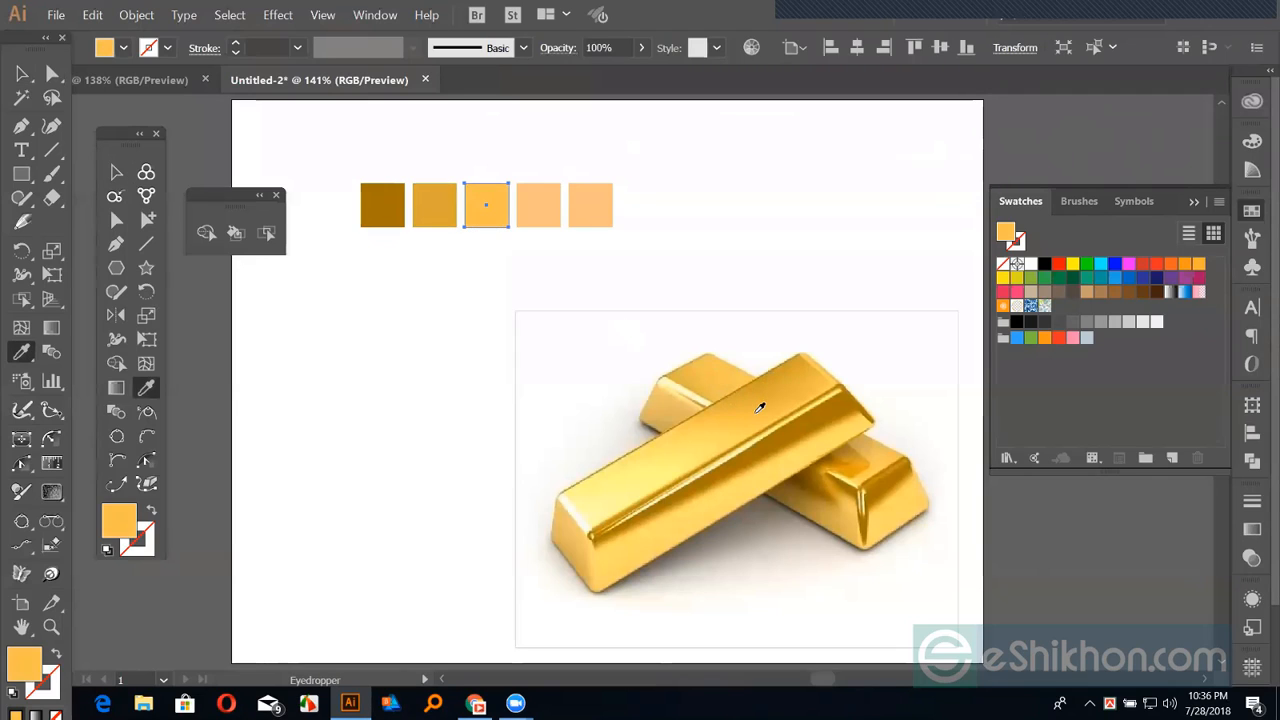
# Fill the fourth square with light yellow and the fifth with pale yellow sampled from the front gold bar
pyautogui.click(114, 174)
pyautogui.click(523, 213)
pyautogui.press('i')
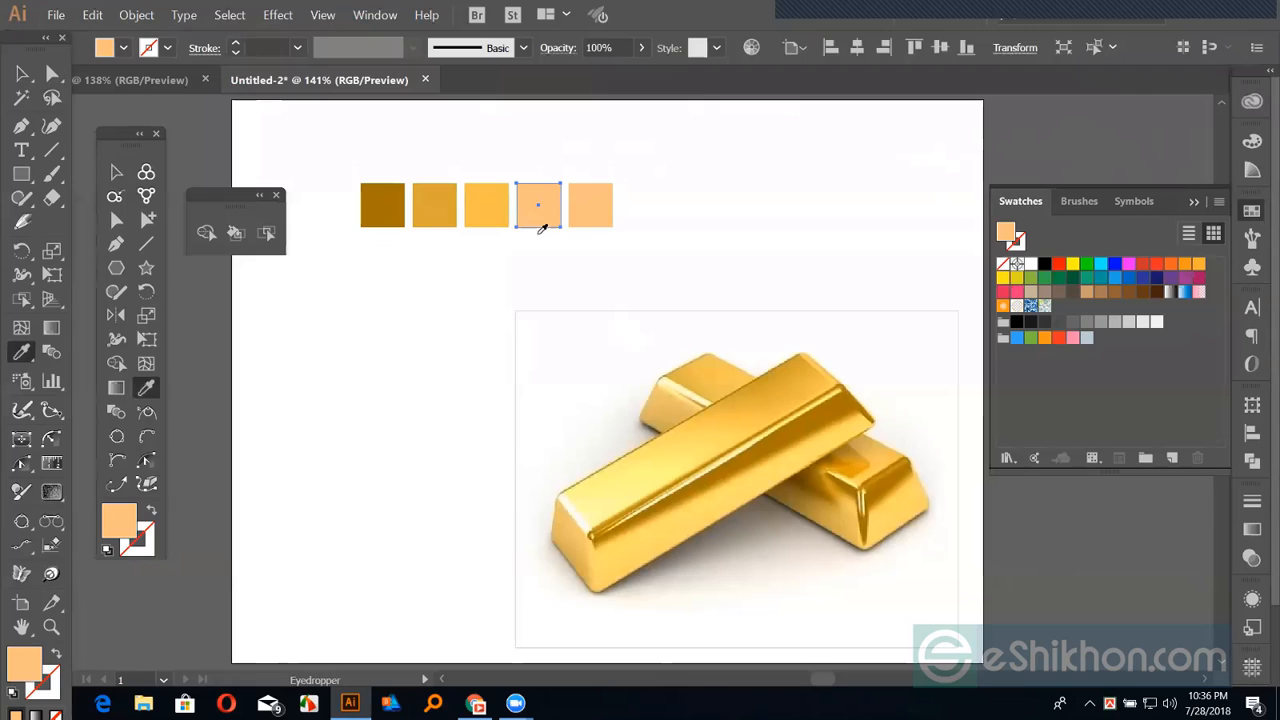
pyautogui.click(680, 455)
pyautogui.press('v')
pyautogui.click(592, 206)
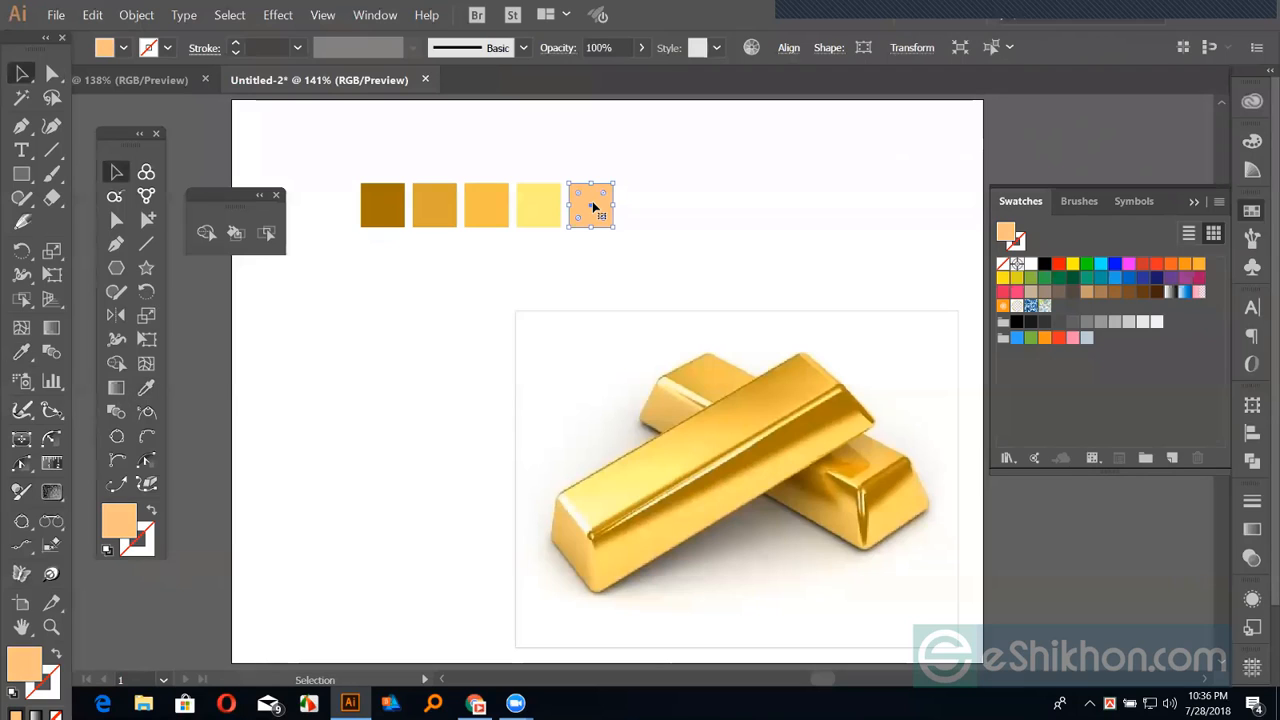
pyautogui.press('i')
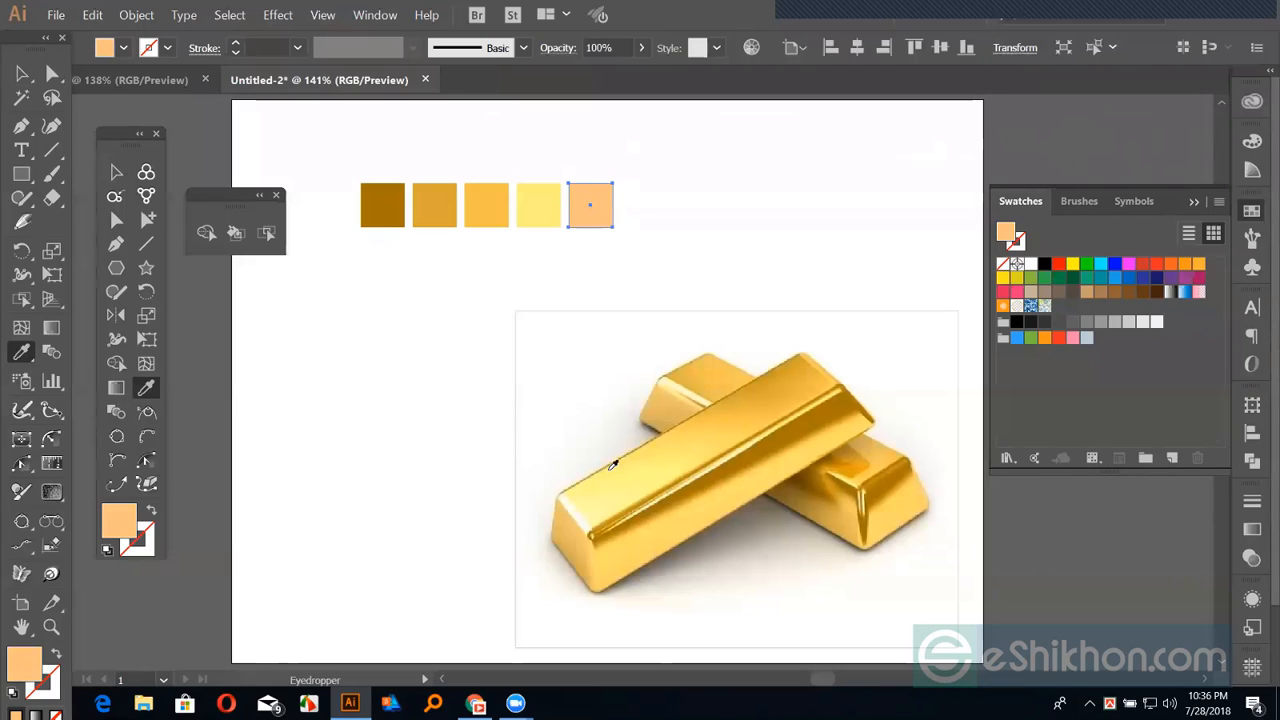
pyautogui.click(591, 505)
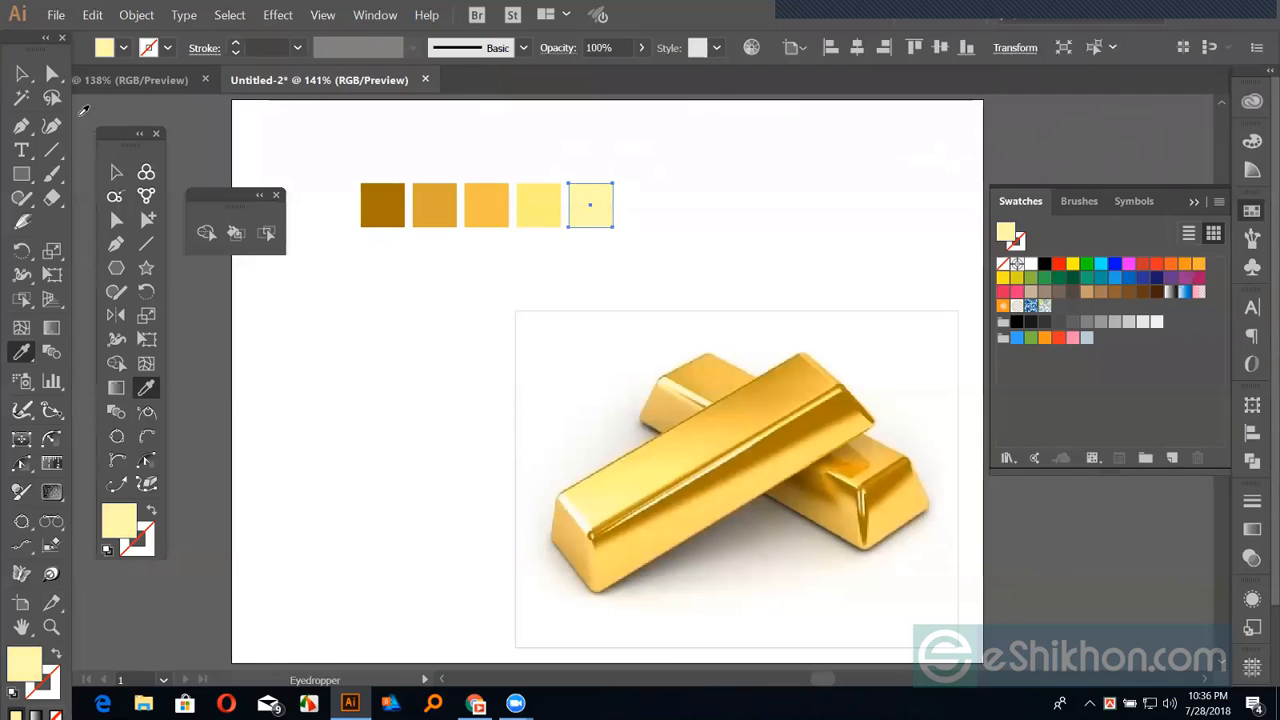
pyautogui.press('v')
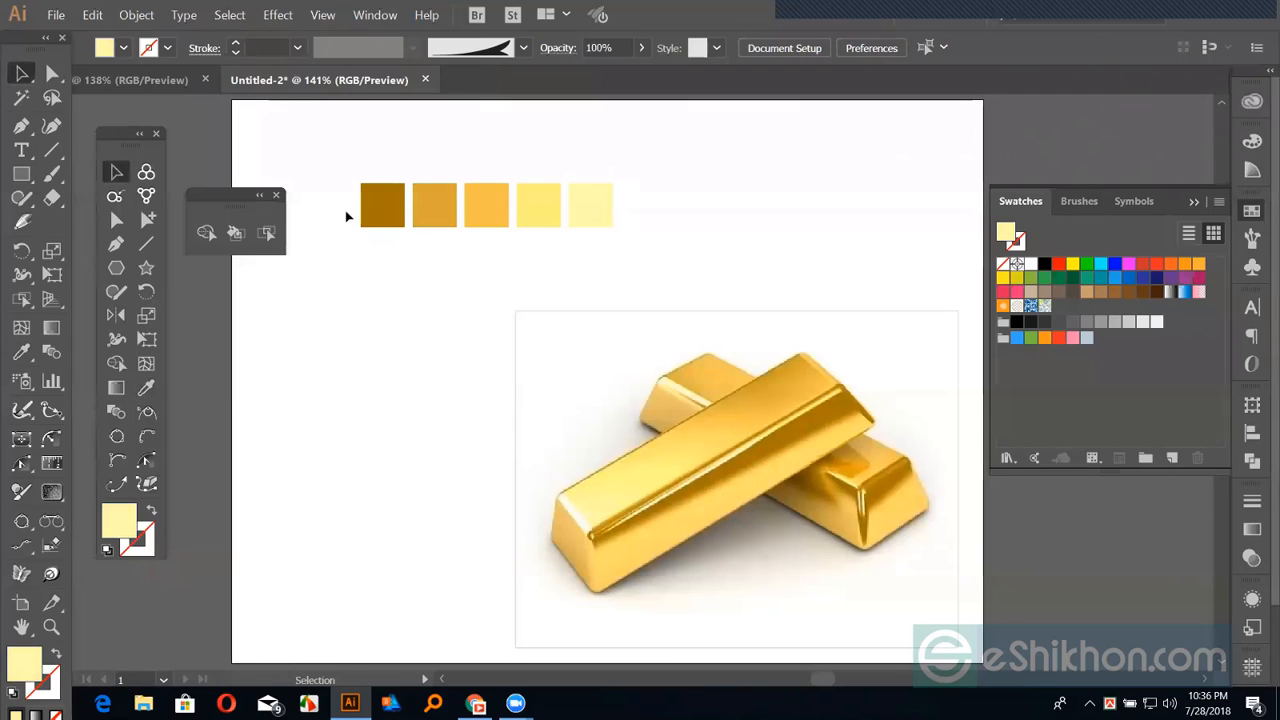
# Save the colors of the five selected squares as a swatch color group named "Gold color"
pyautogui.moveTo(324, 139); pyautogui.dragTo(645, 228)
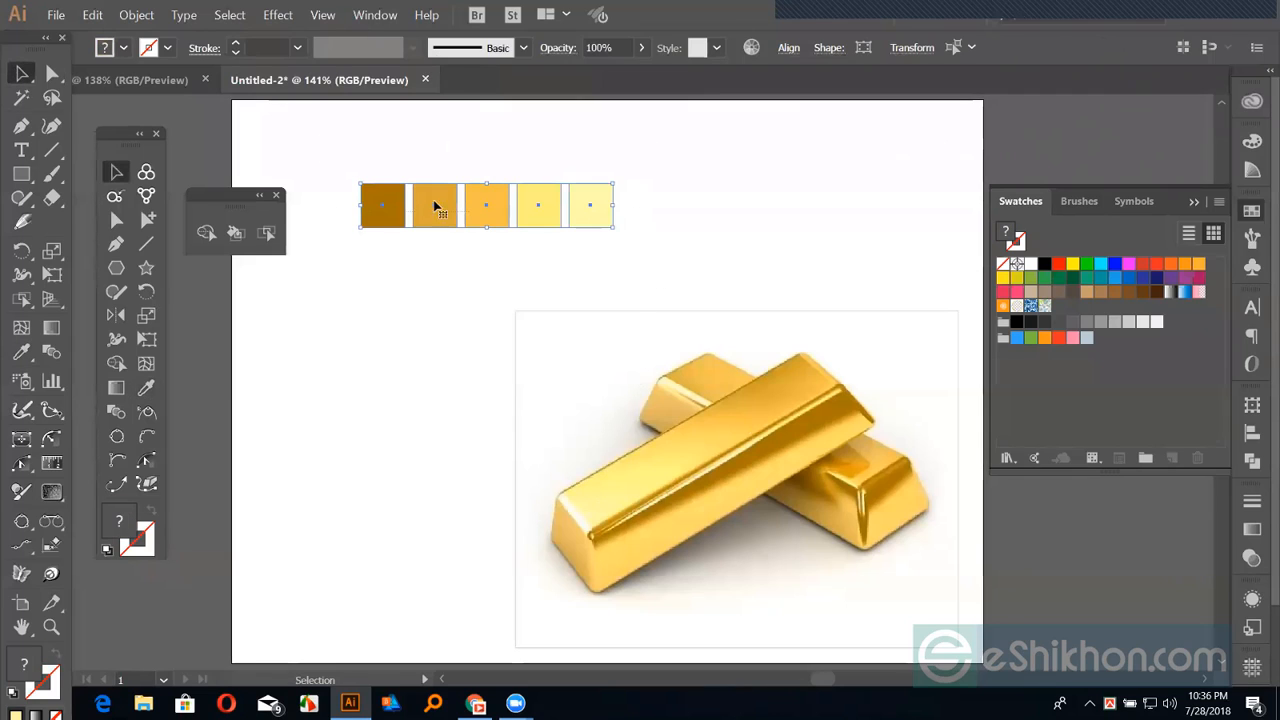
pyautogui.click(1145, 459)
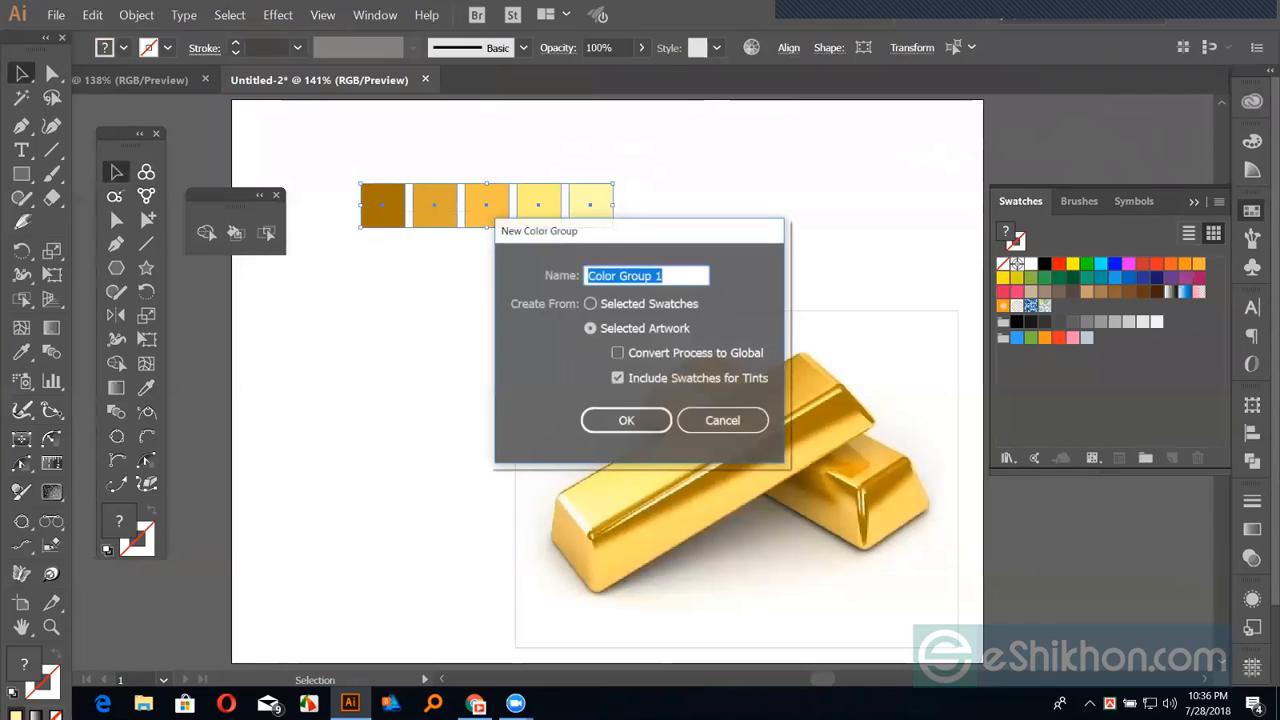
pyautogui.write('Gold color')
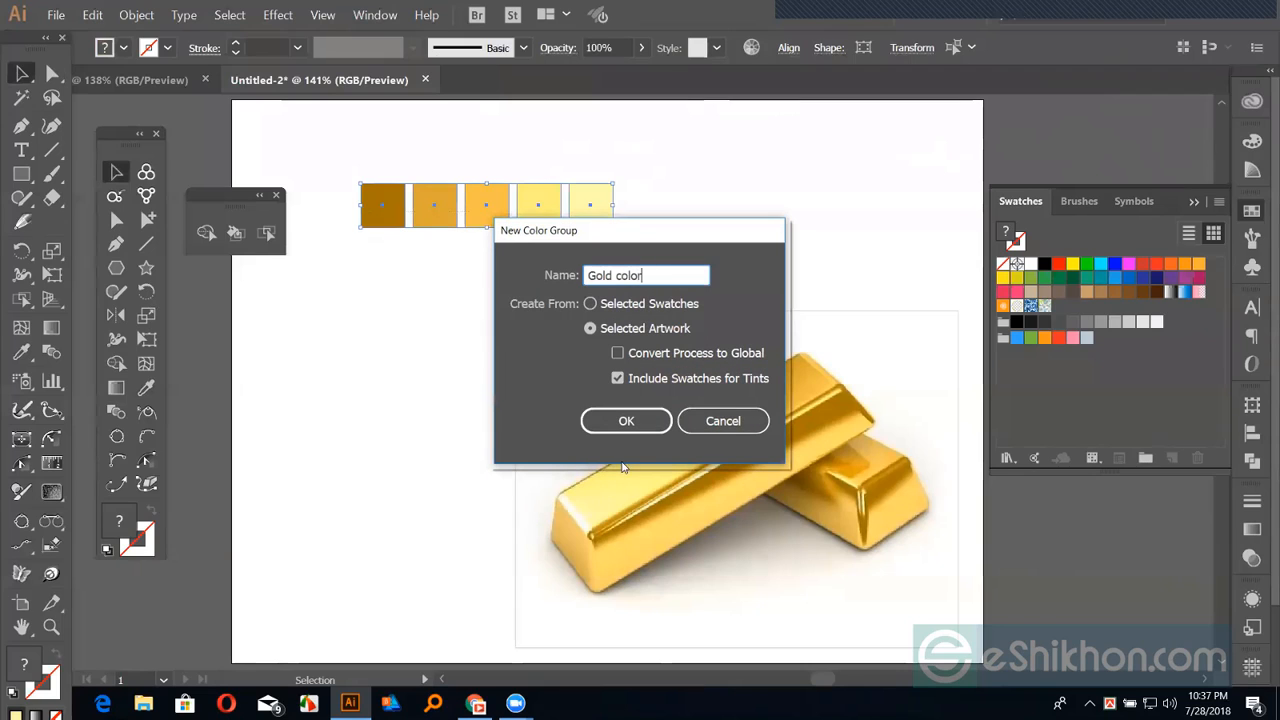
pyautogui.click(625, 421)
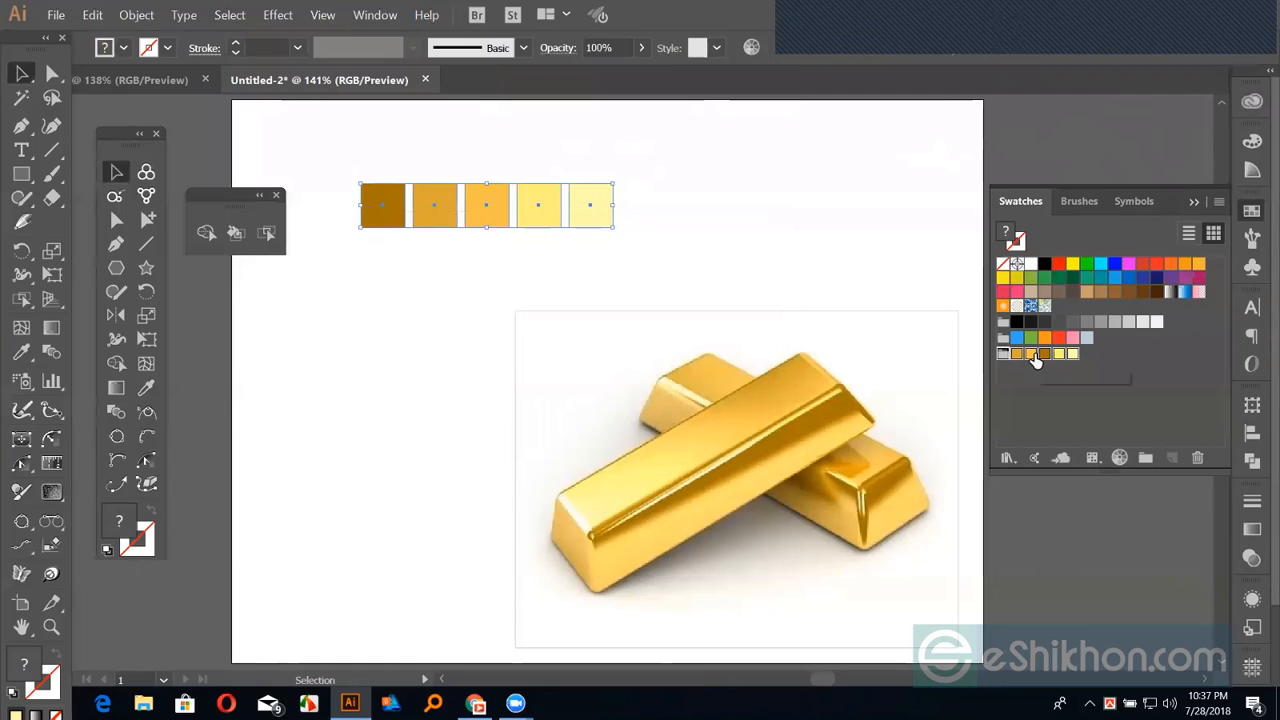
pyautogui.click(762, 257)
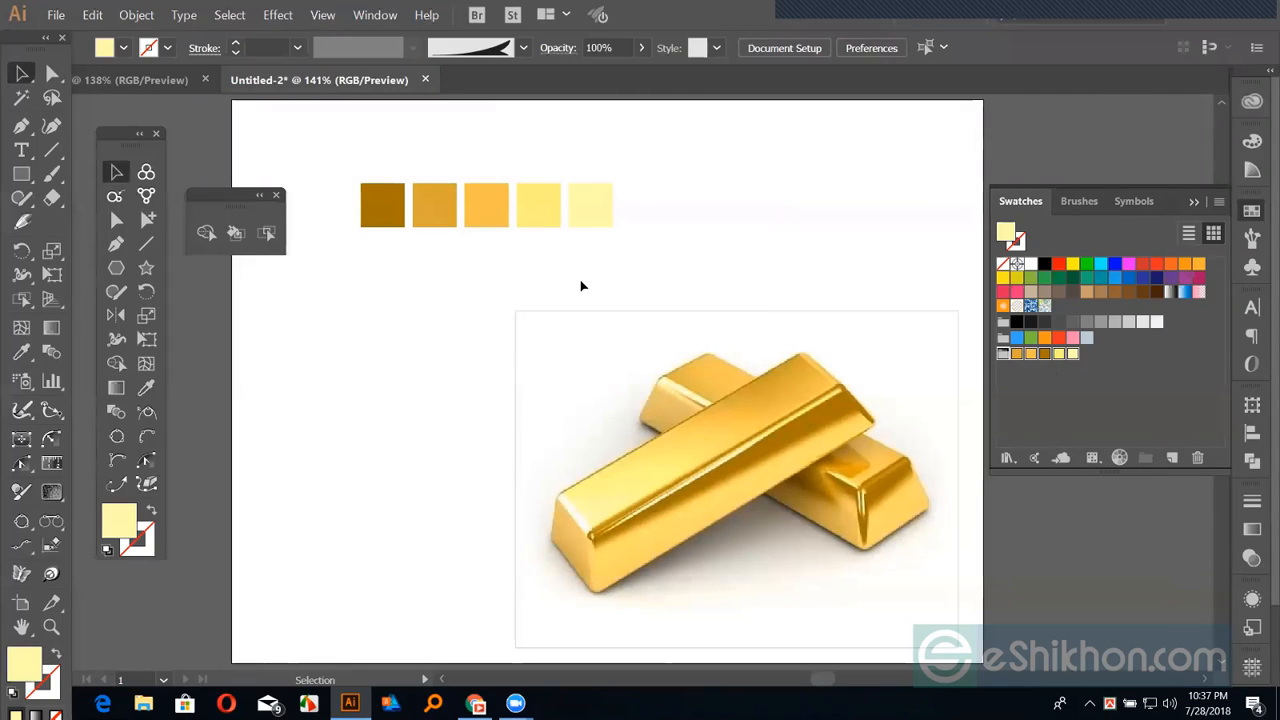
pyautogui.moveTo(333, 147); pyautogui.dragTo(677, 235)
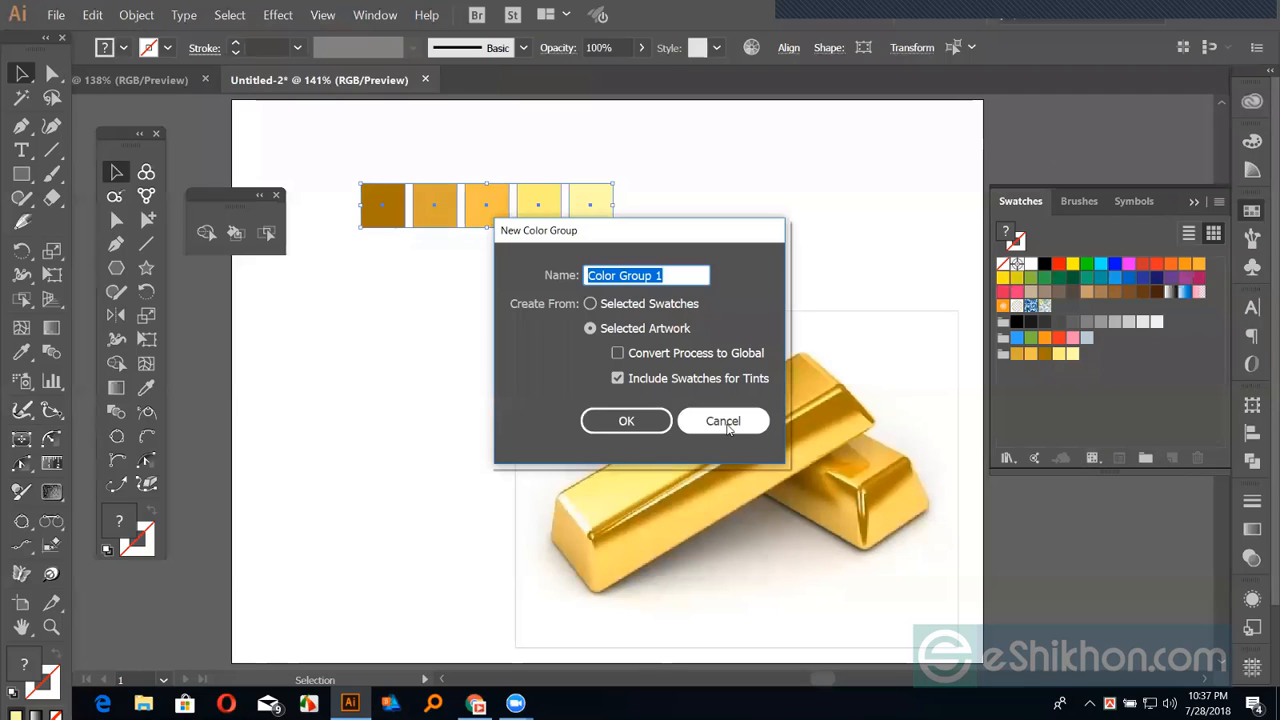
pyautogui.click(724, 422)
pyautogui.click(581, 373)
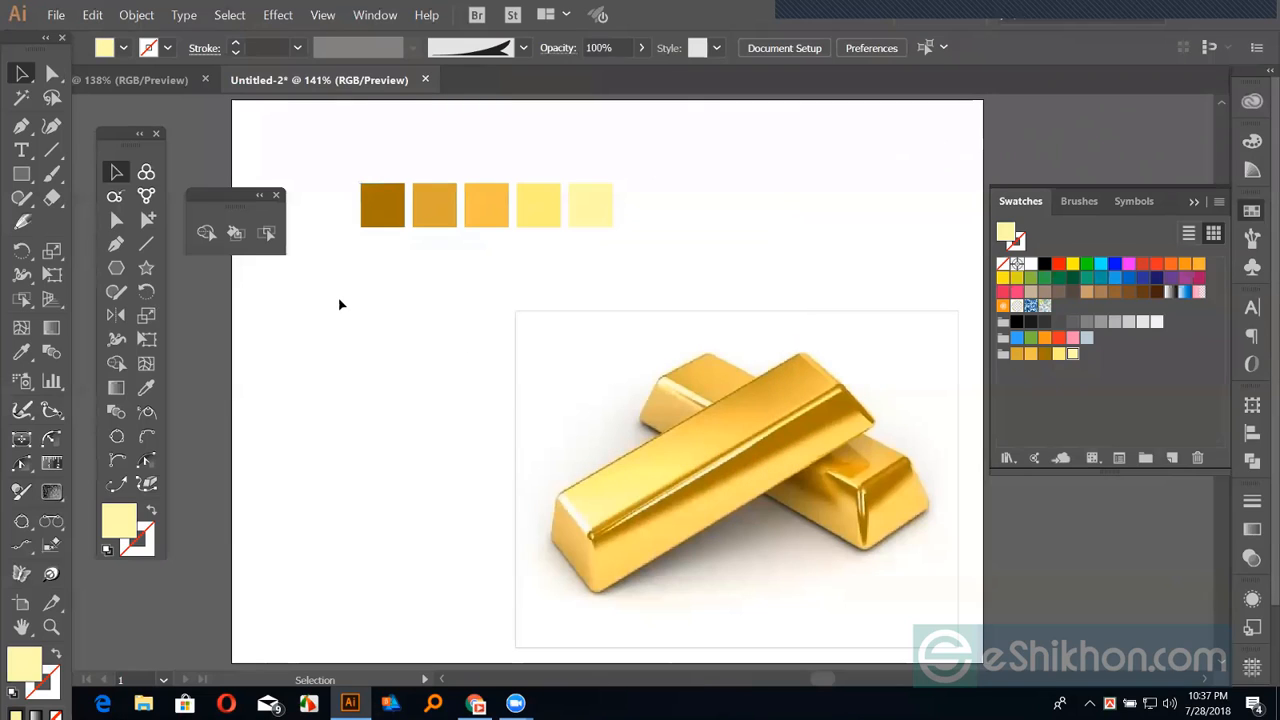
# Add the text "GOLD" beside the gold bars picture and enlarge it to about 102 pt
pyautogui.moveTo(603, 368); pyautogui.dragTo(615, 328)
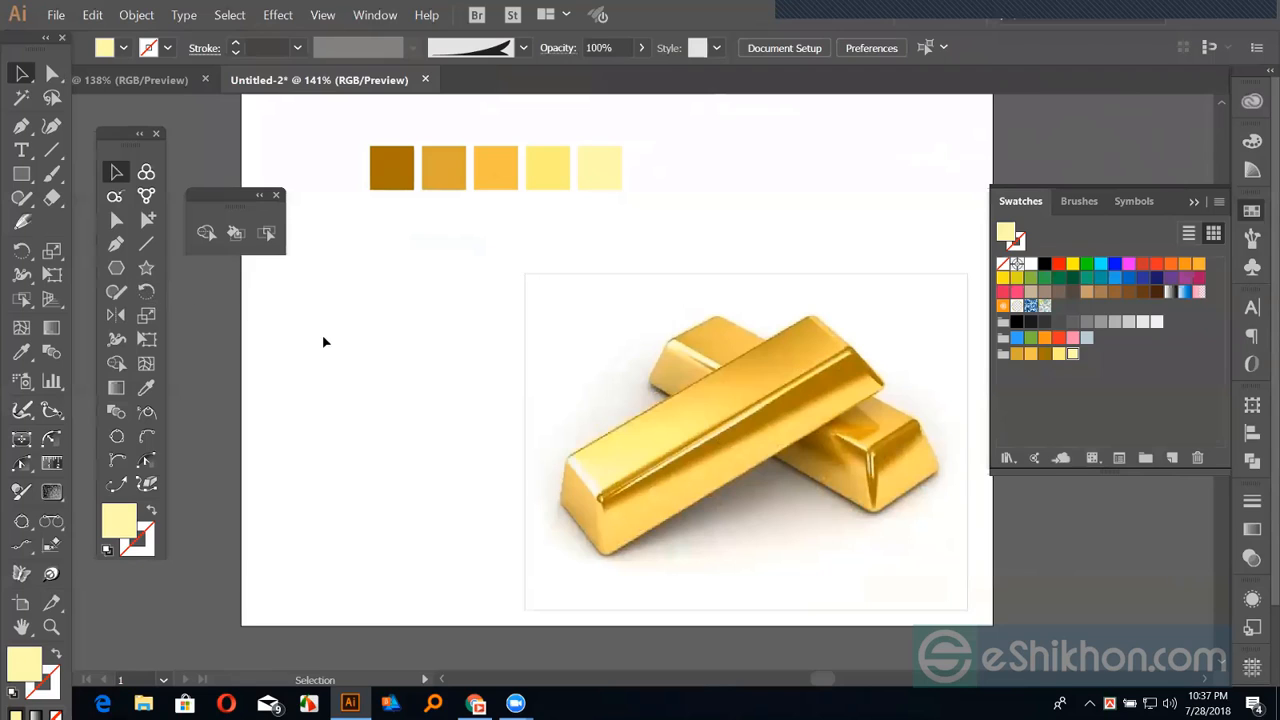
pyautogui.press('t')
pyautogui.click(392, 354)
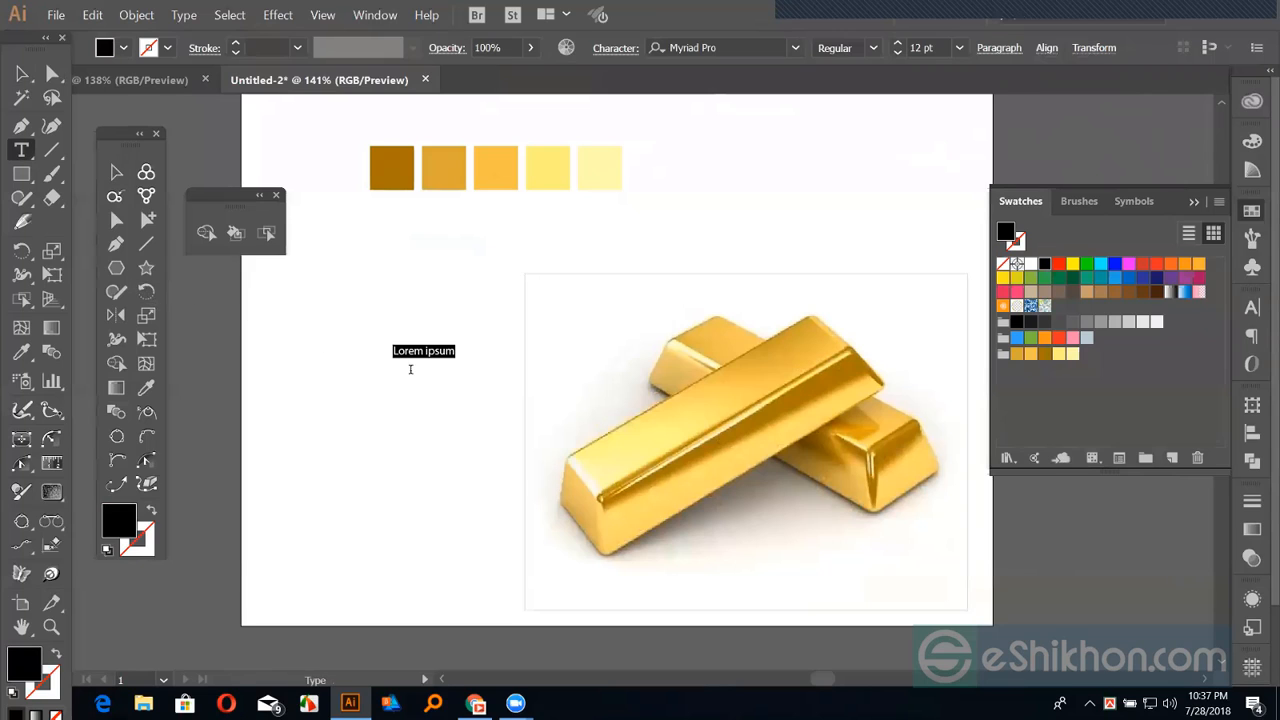
pyautogui.write('GOLD')
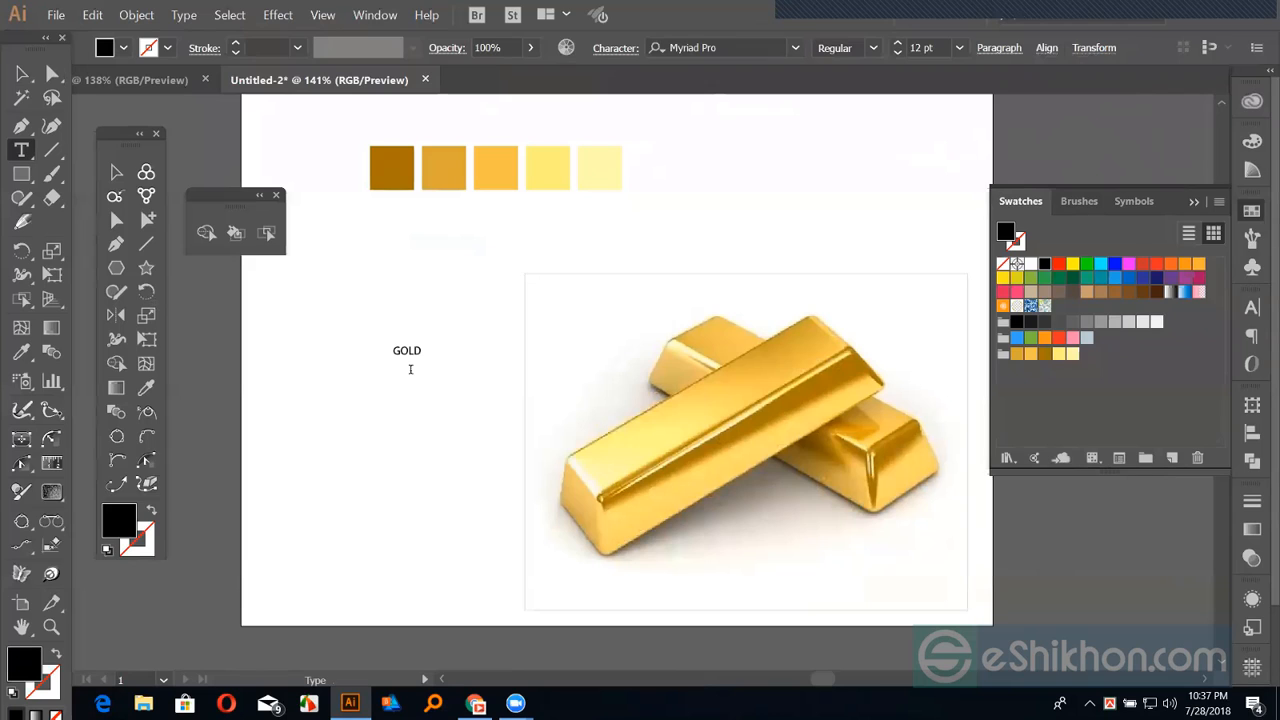
pyautogui.click(20, 74)
pyautogui.moveTo(422, 357); pyautogui.dragTo(503, 429)
# Set the GOLD text's font to Arial Black
pyautogui.hotkey('ctrl', 't')
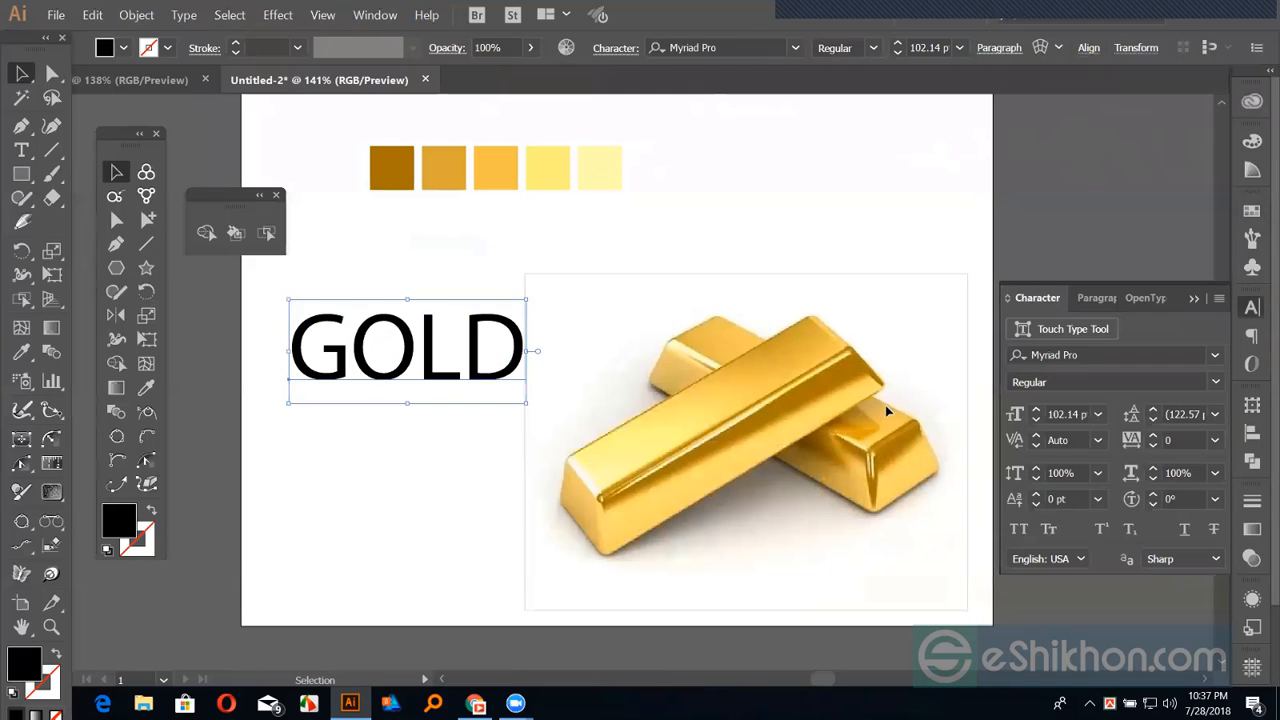
pyautogui.click(1105, 352)
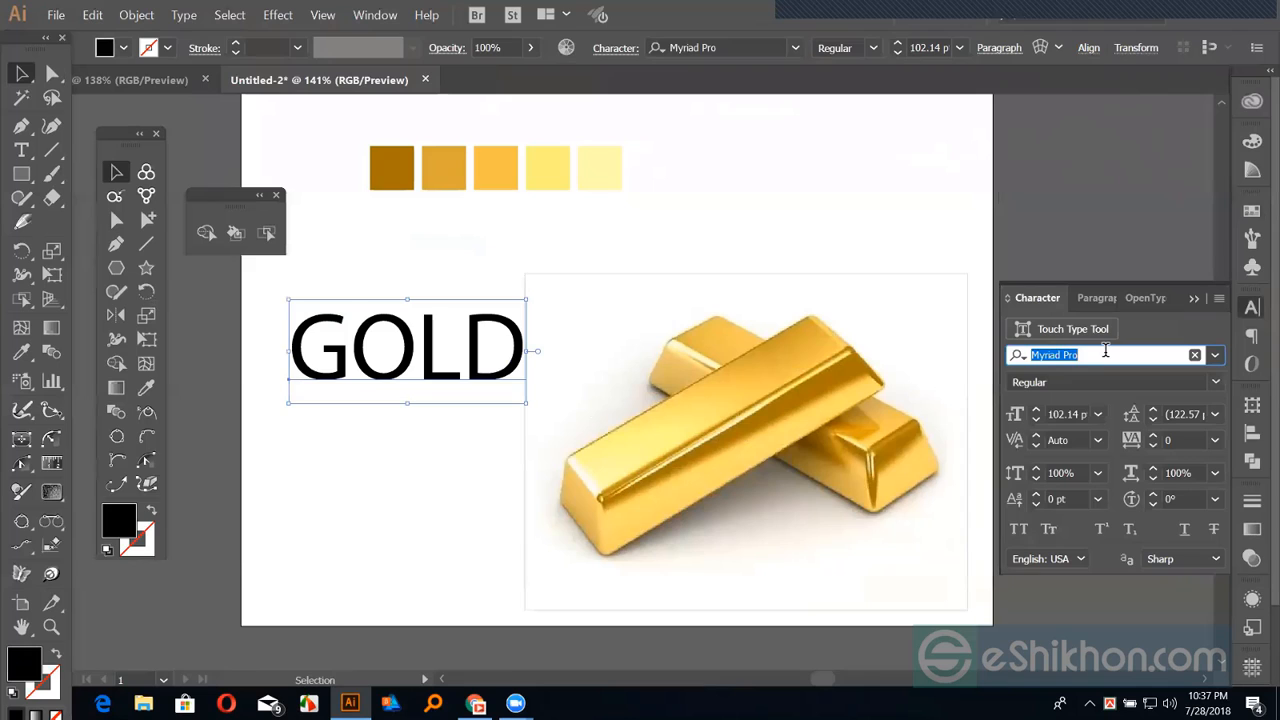
pyautogui.write('ar')
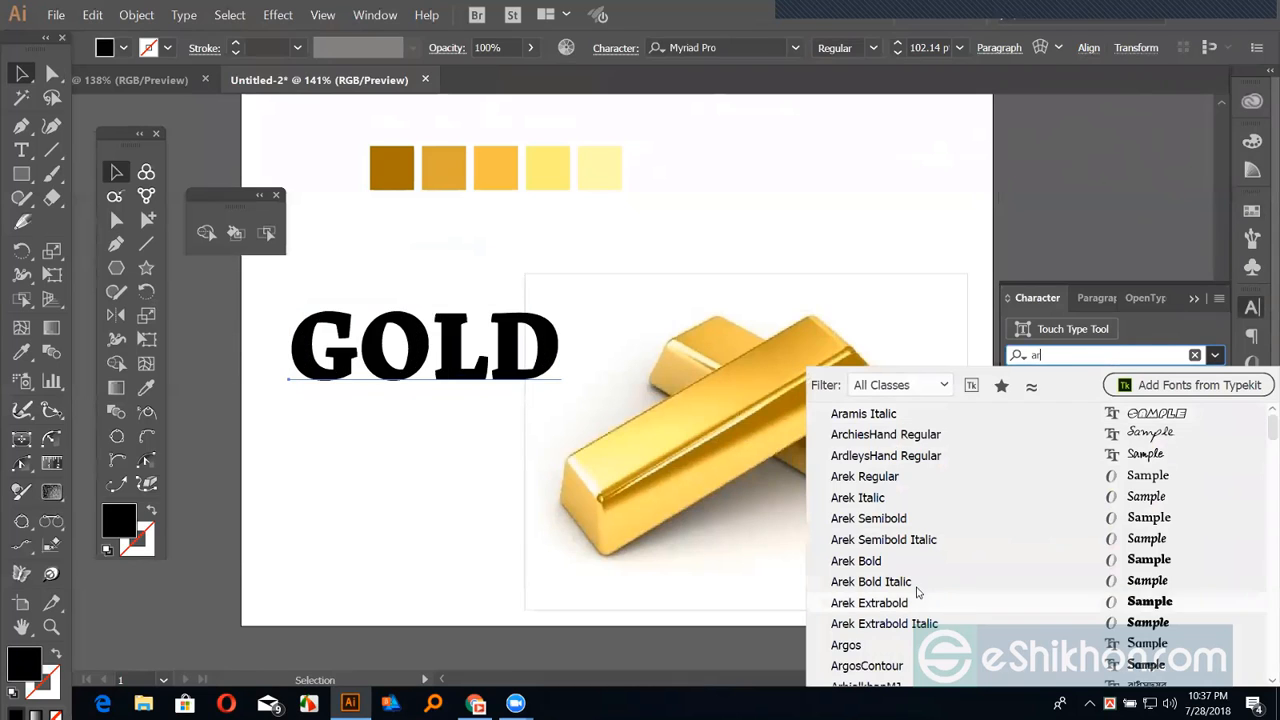
pyautogui.scroll(-1, 913, 573)
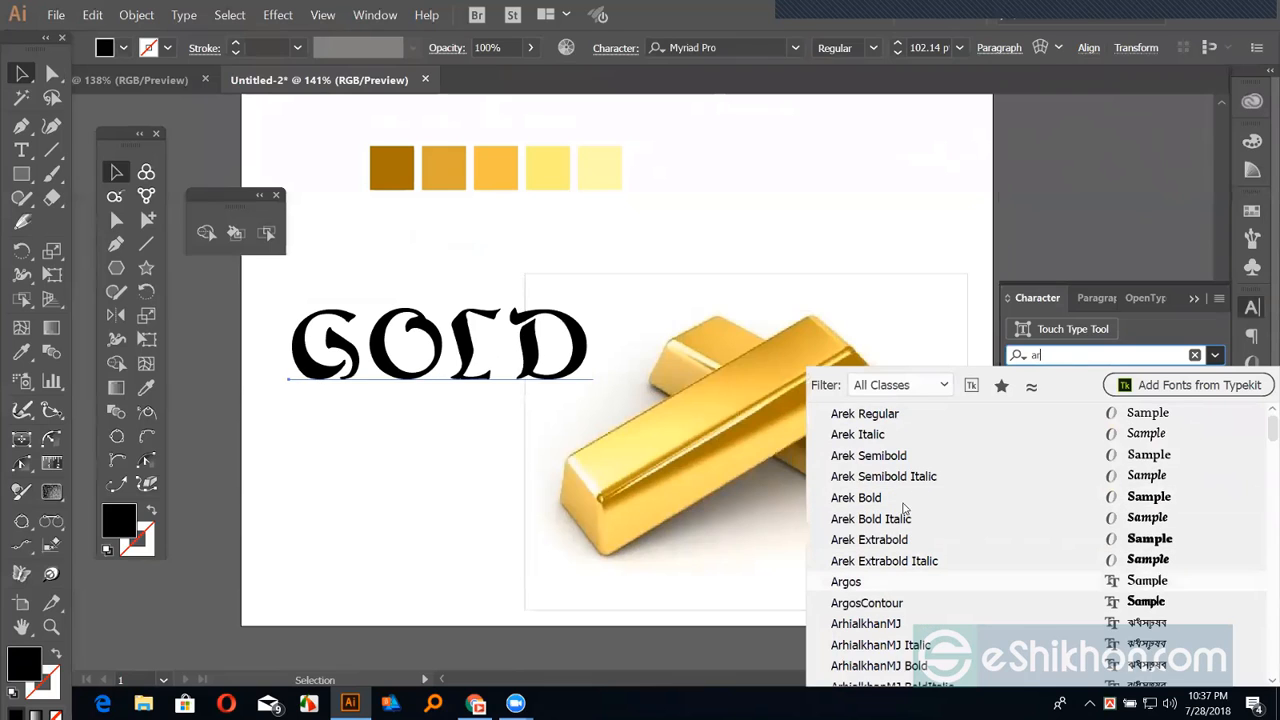
pyautogui.scroll(1, 903, 490)
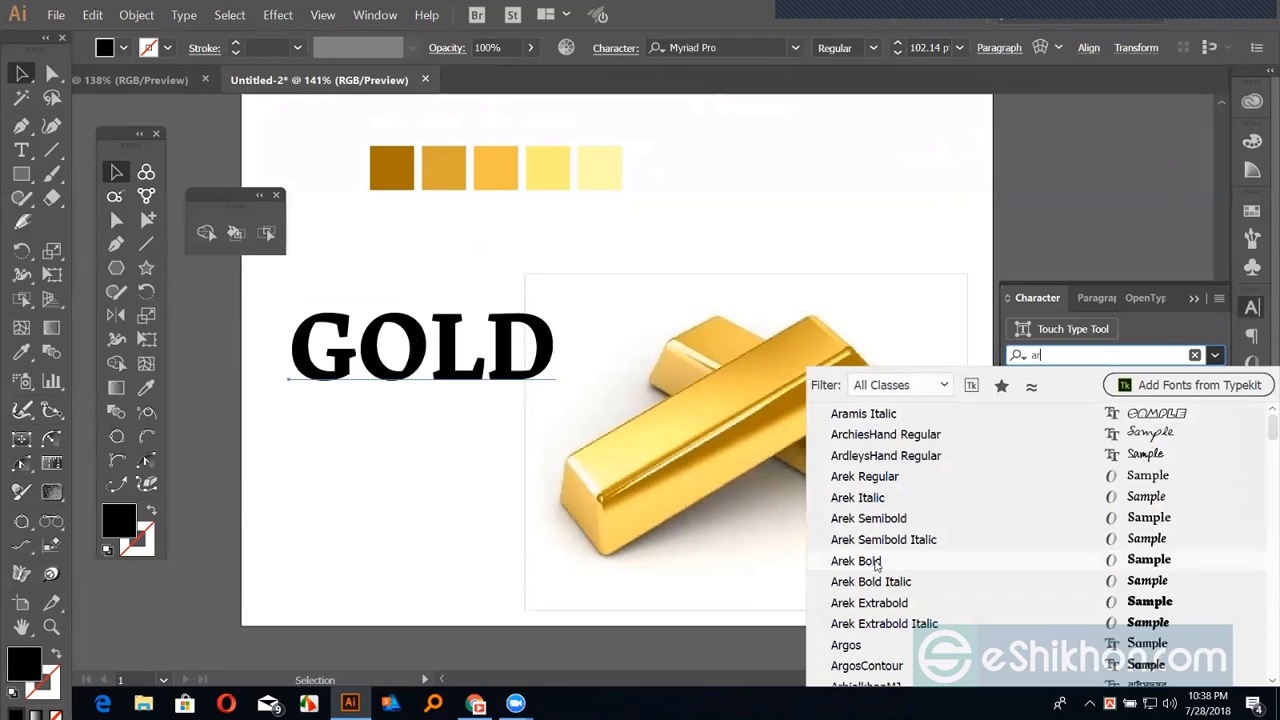
pyautogui.write('i')
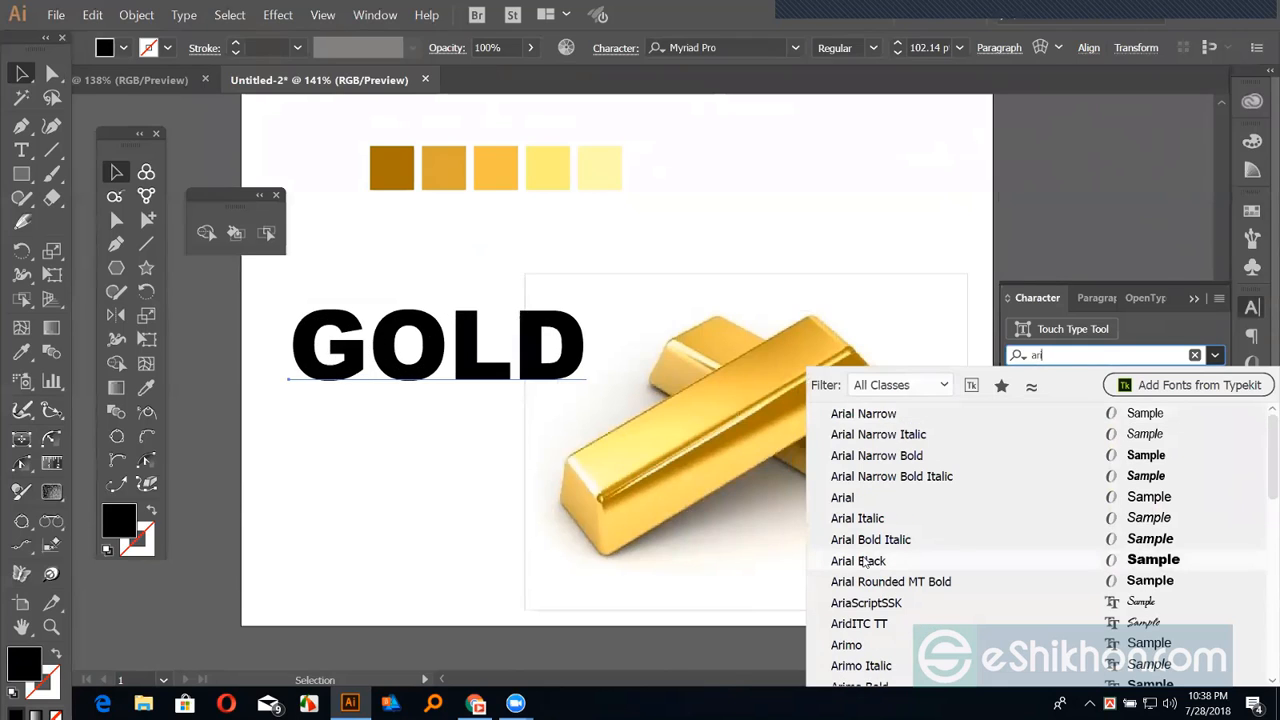
pyautogui.click(868, 561)
# Place a duplicate of the GOLD text outside the artboard's right edge and reselect the one on the artboard
pyautogui.click(532, 370)
pyautogui.moveTo(532, 370); pyautogui.dragTo(1133, 193)
pyautogui.click(598, 316)
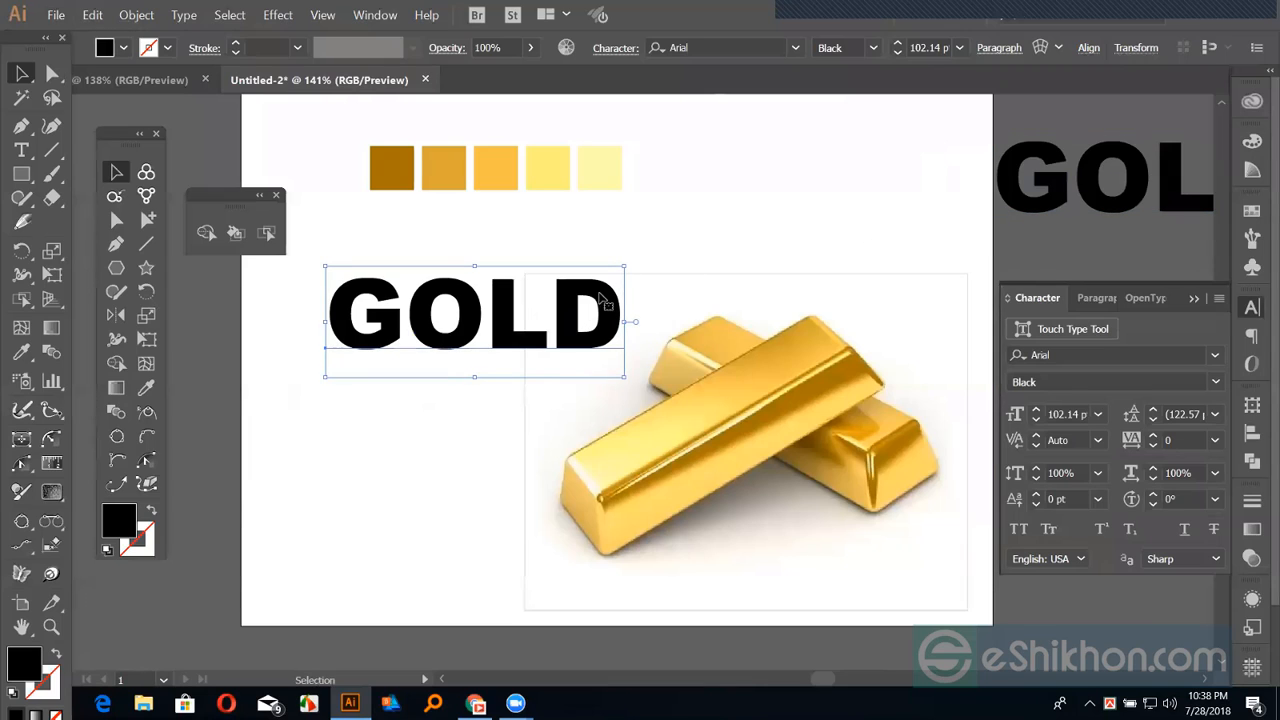
# Convert the GOLD text on the artboard to outlines and fill the letters with the white-to-black gradient swatch
pyautogui.click(1252, 210)
pyautogui.click(1170, 292)
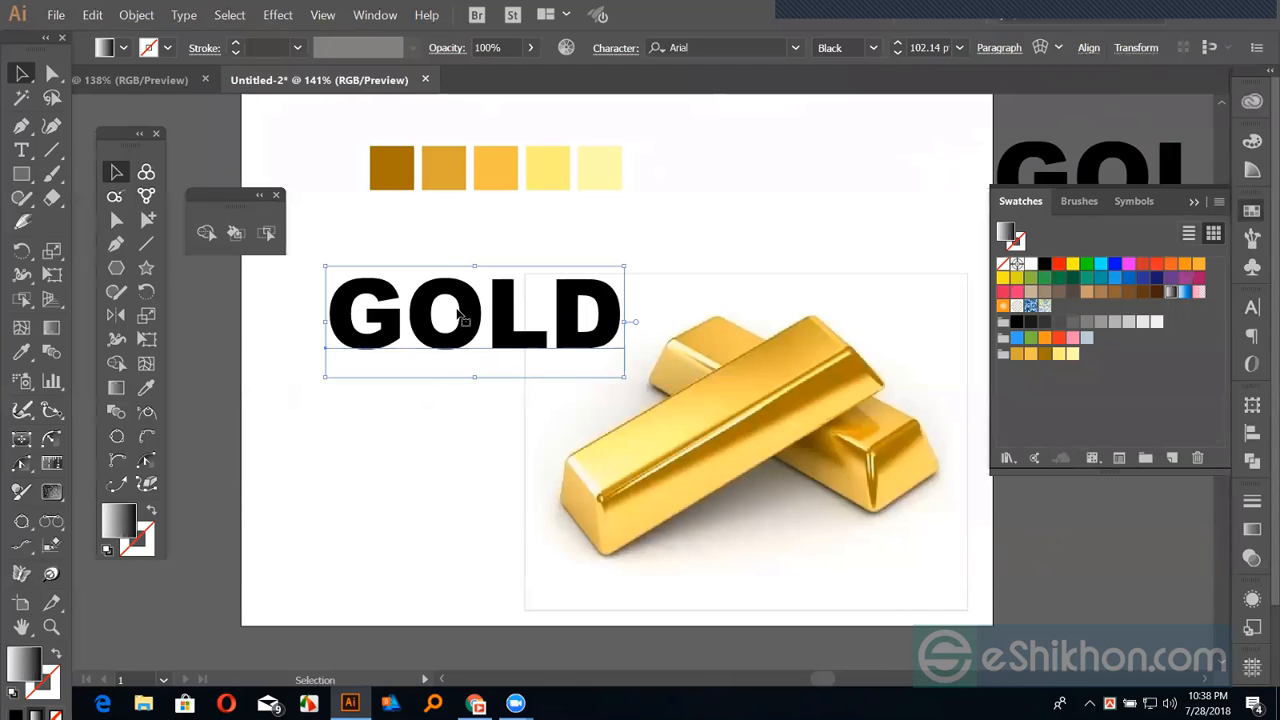
pyautogui.rightClick(390, 333)
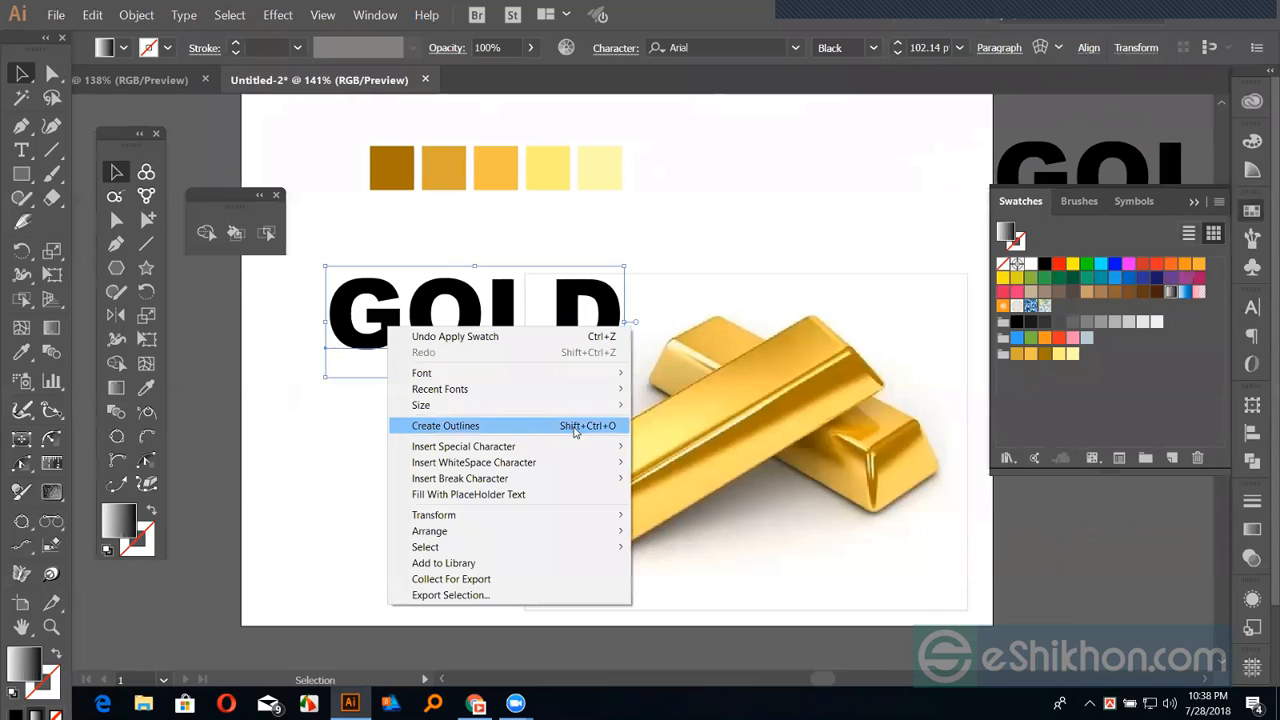
pyautogui.click(613, 426)
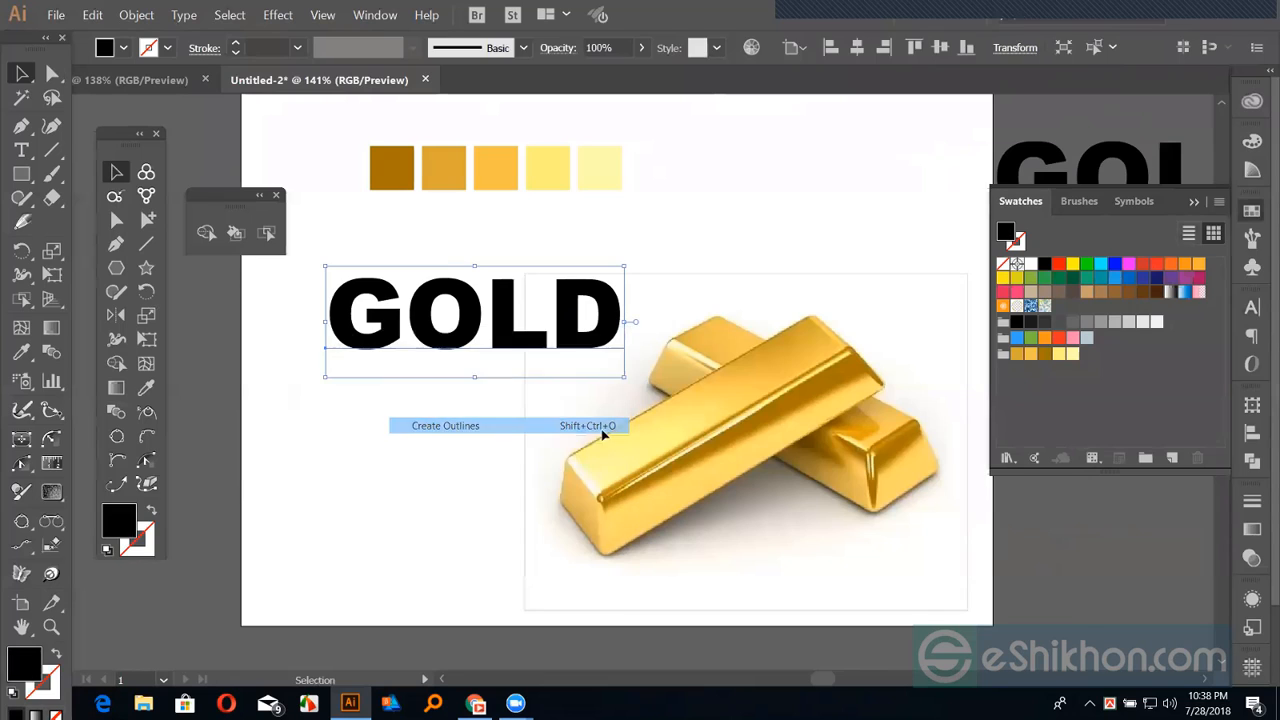
pyautogui.moveTo(455, 340); pyautogui.dragTo(466, 395)
pyautogui.click(1170, 292)
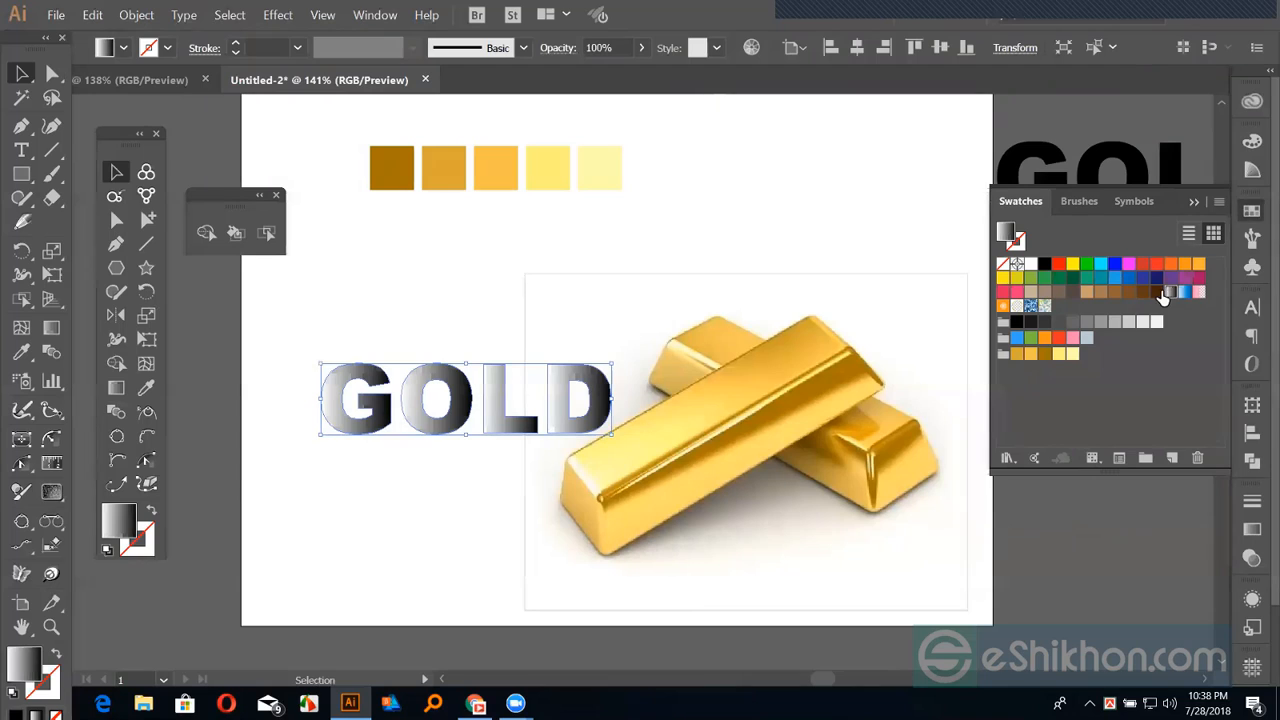
# Recolor the black end stop of the letters' gradient with the dark brown-gold swatch
pyautogui.click(1252, 529)
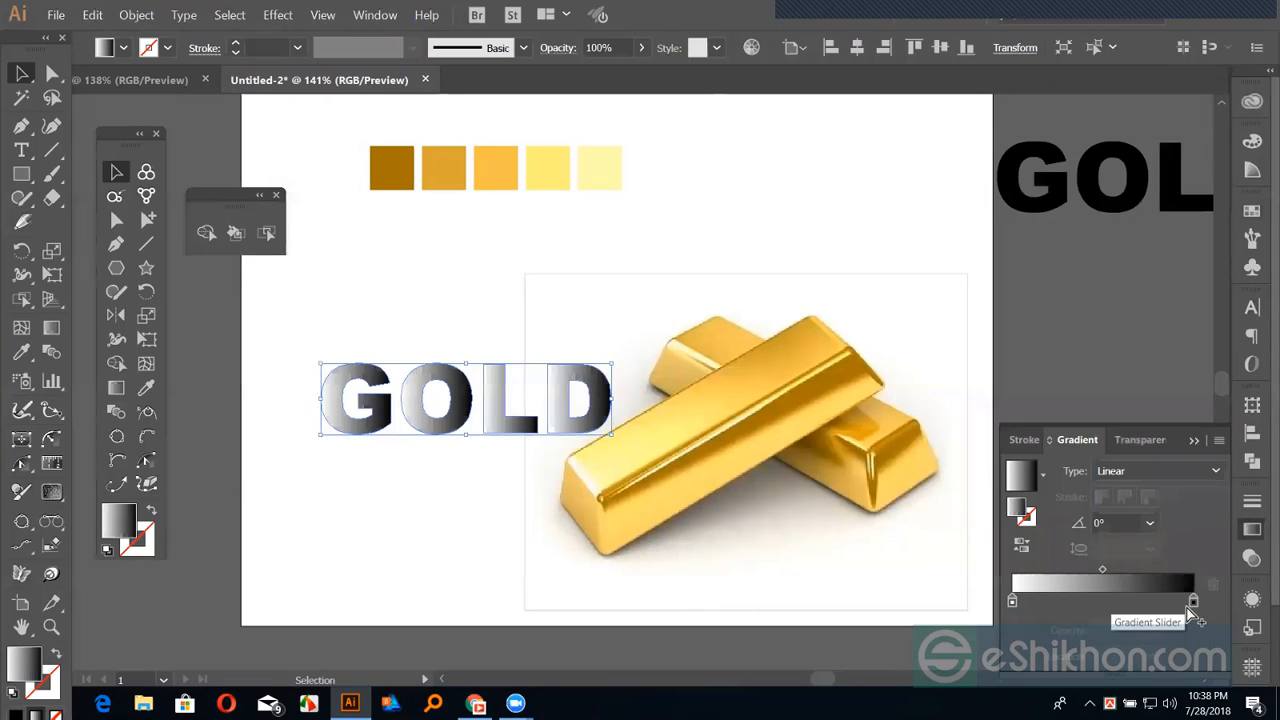
pyautogui.click(1194, 602)
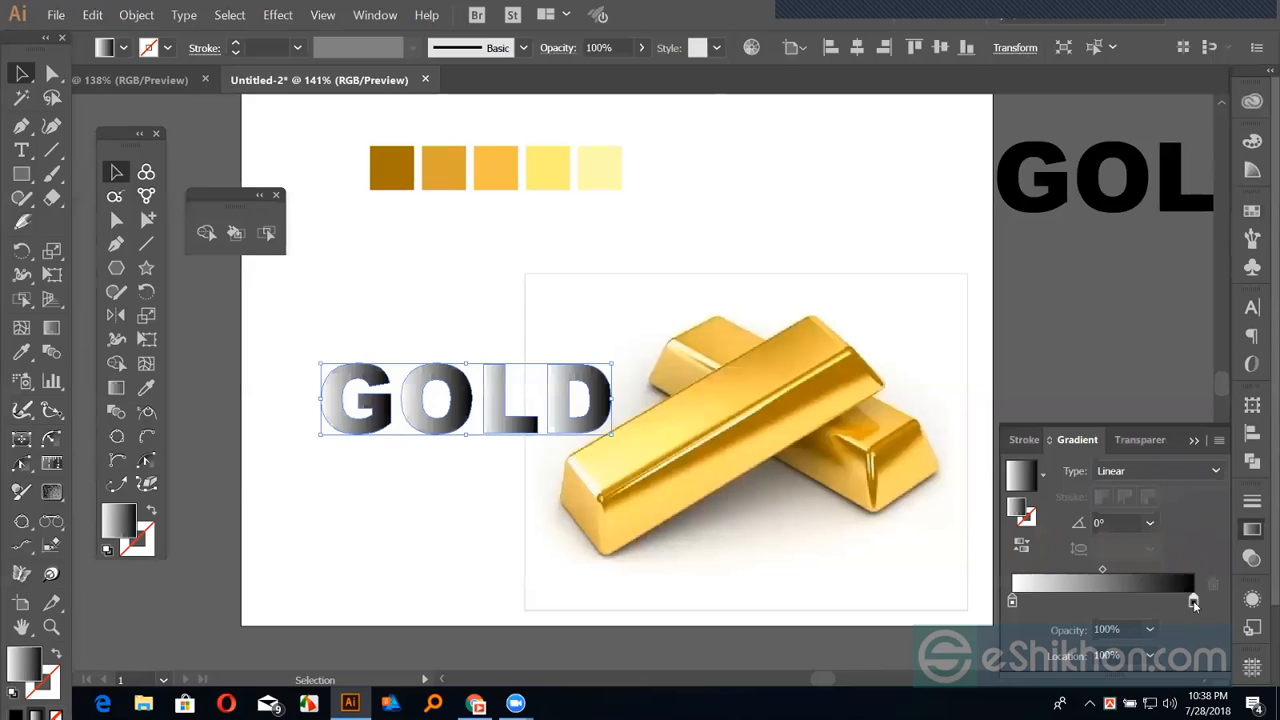
pyautogui.doubleClick(1194, 602)
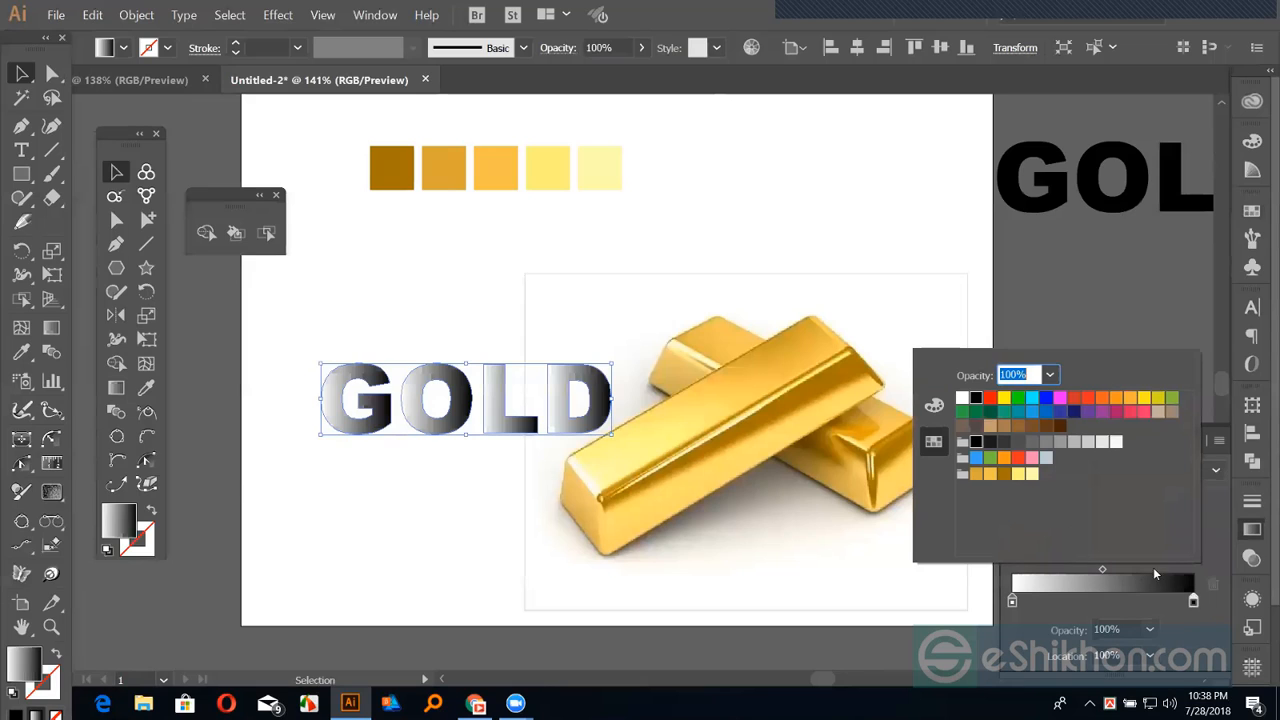
pyautogui.click(1004, 476)
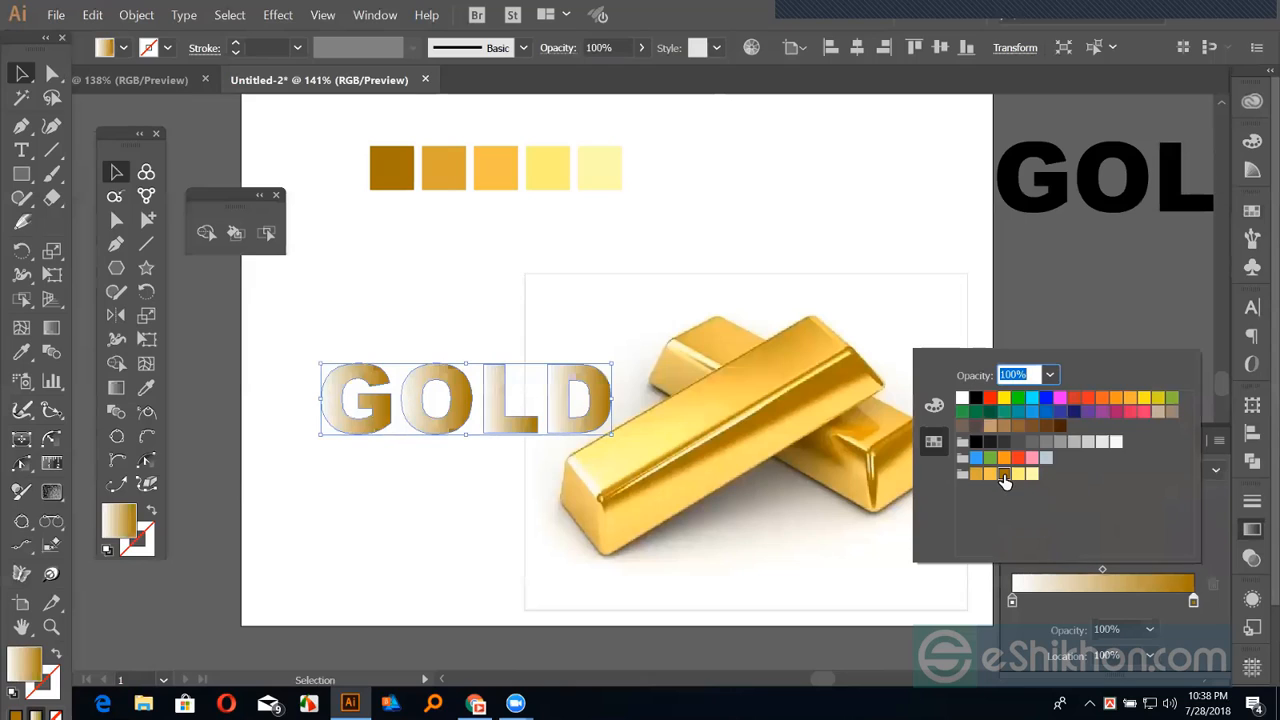
# Add a medium gold gradient stop at about 85% and a lighter yellow-gold stop at about 69%
pyautogui.click(1166, 601)
pyautogui.doubleClick(1166, 601)
pyautogui.click(976, 474)
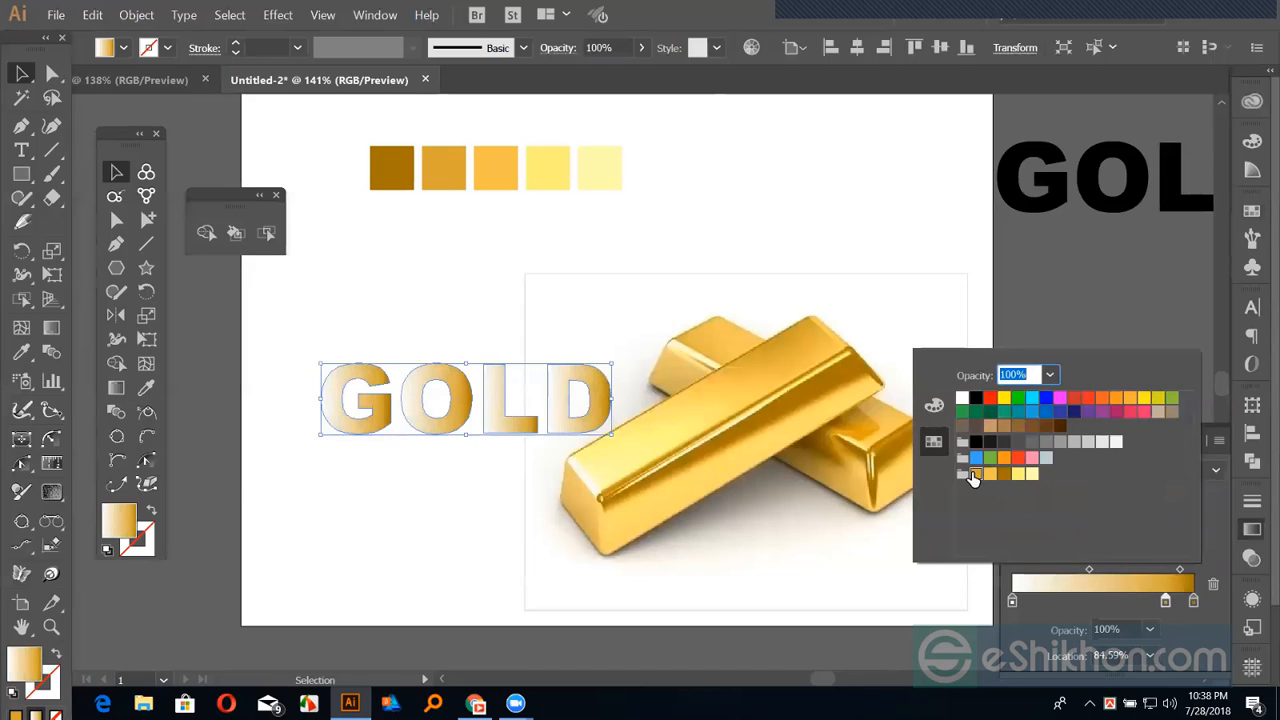
pyautogui.click(1138, 599)
pyautogui.click(1139, 600)
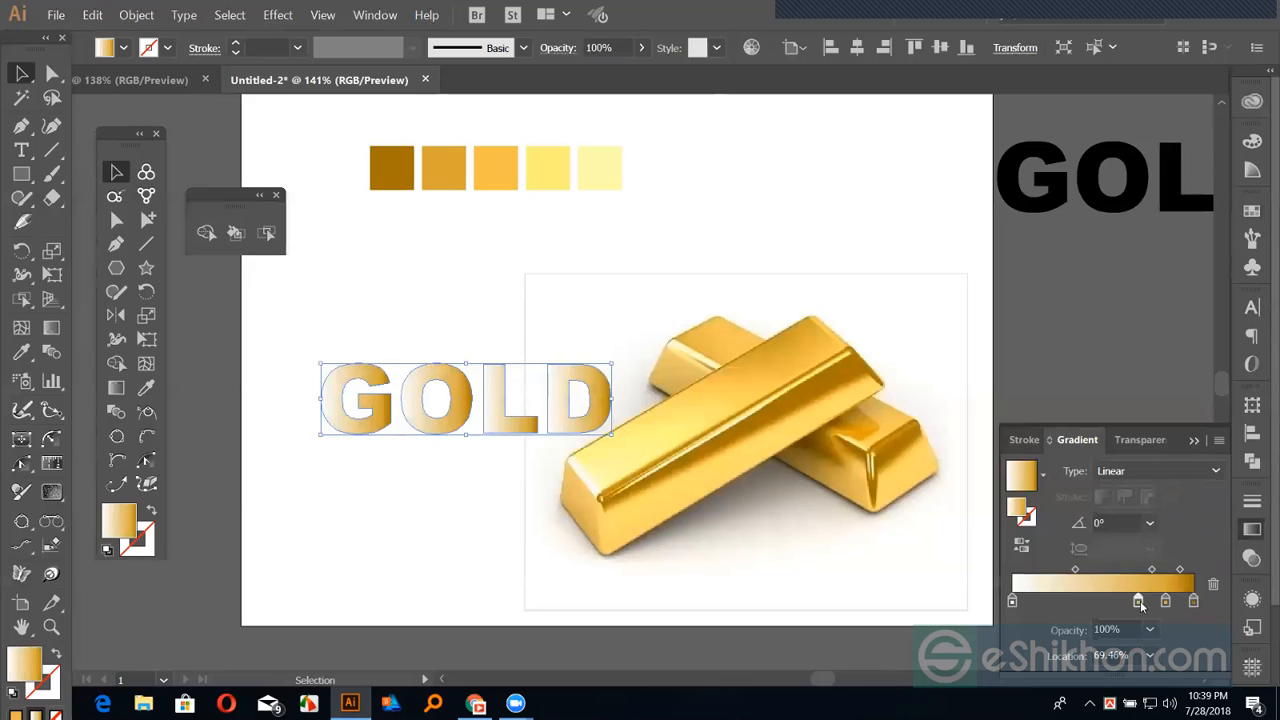
pyautogui.doubleClick(1138, 601)
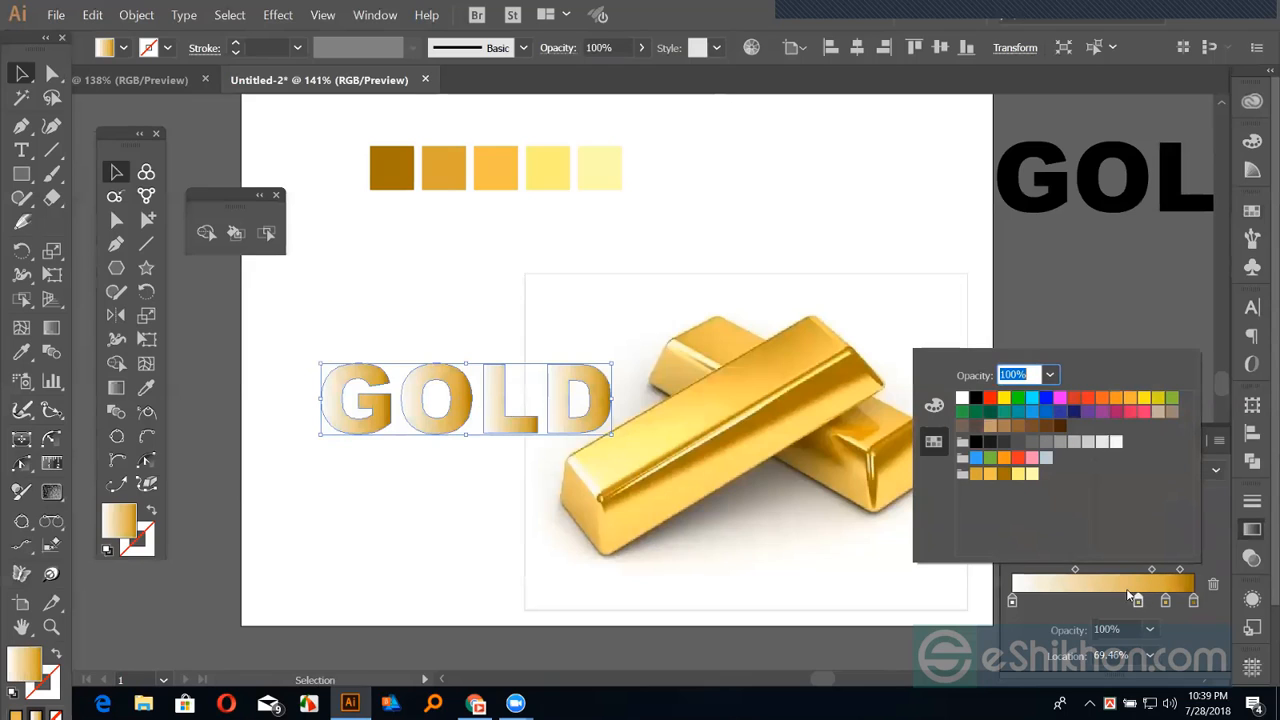
pyautogui.click(989, 475)
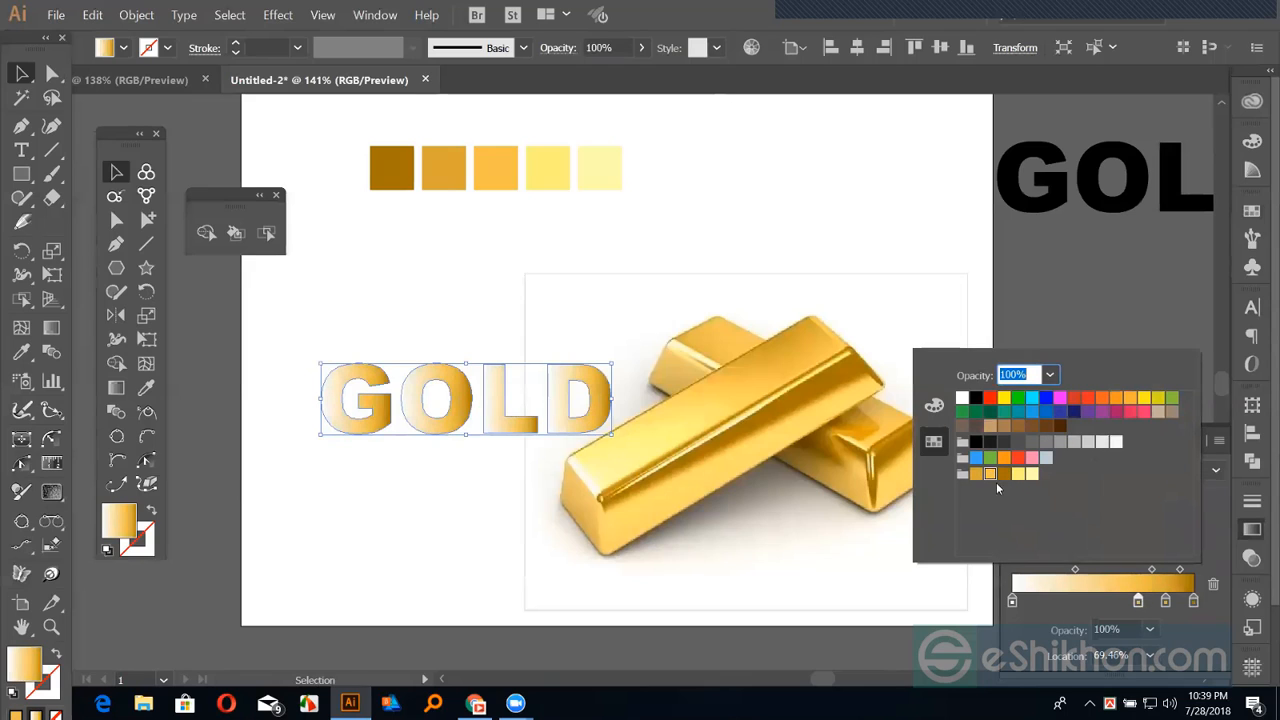
# Add a yellow gradient stop at about 49% and recolor the white start stop with the pale yellow swatch
pyautogui.click(1102, 599)
pyautogui.click(1100, 600)
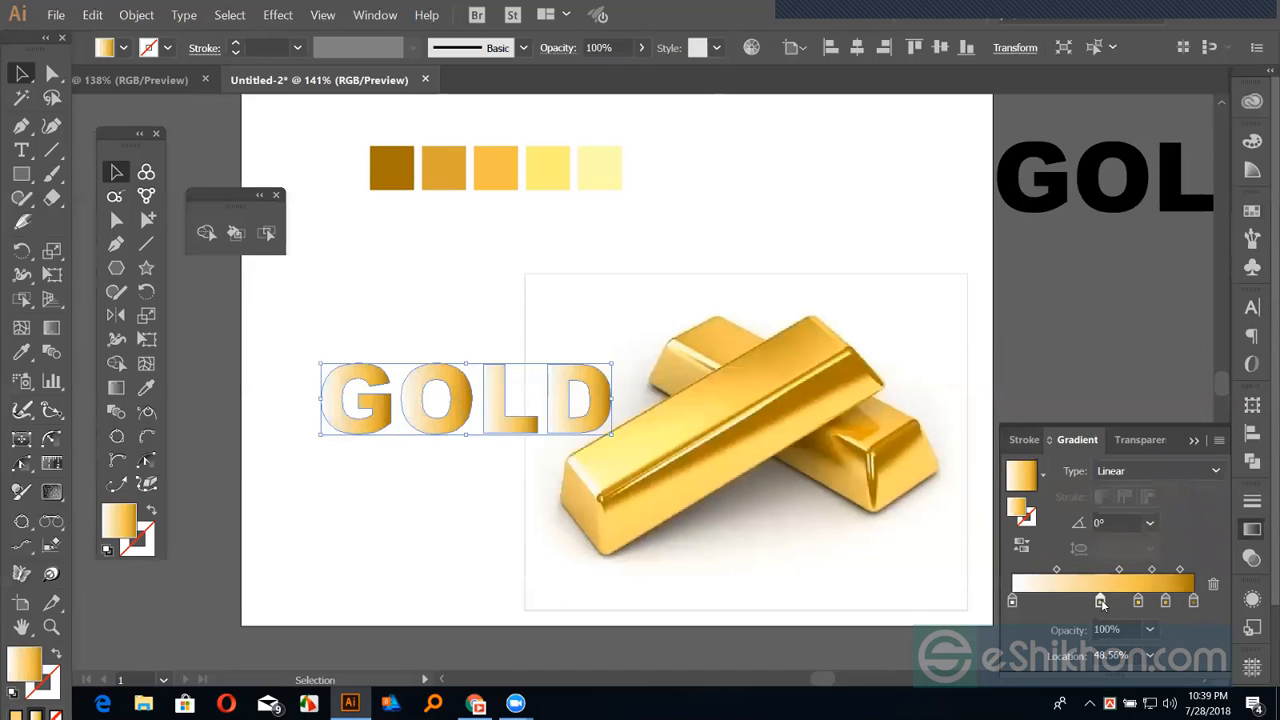
pyautogui.doubleClick(1101, 599)
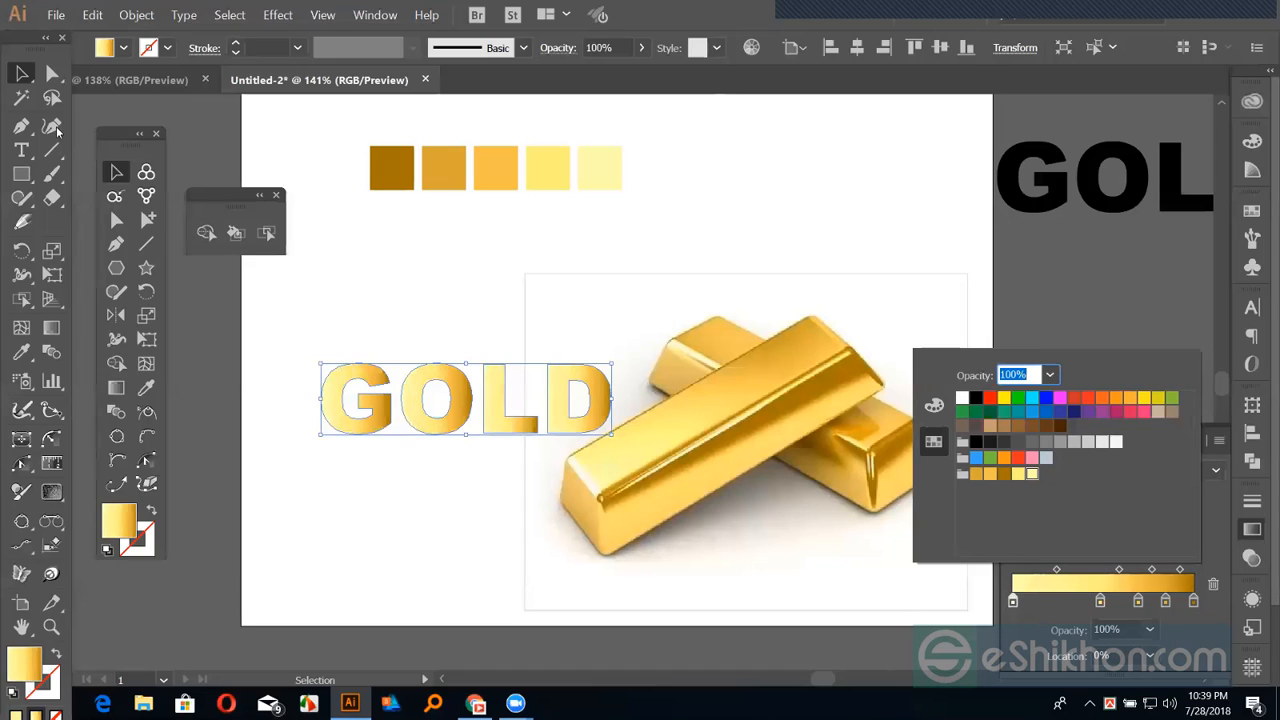
pyautogui.click(22, 74)
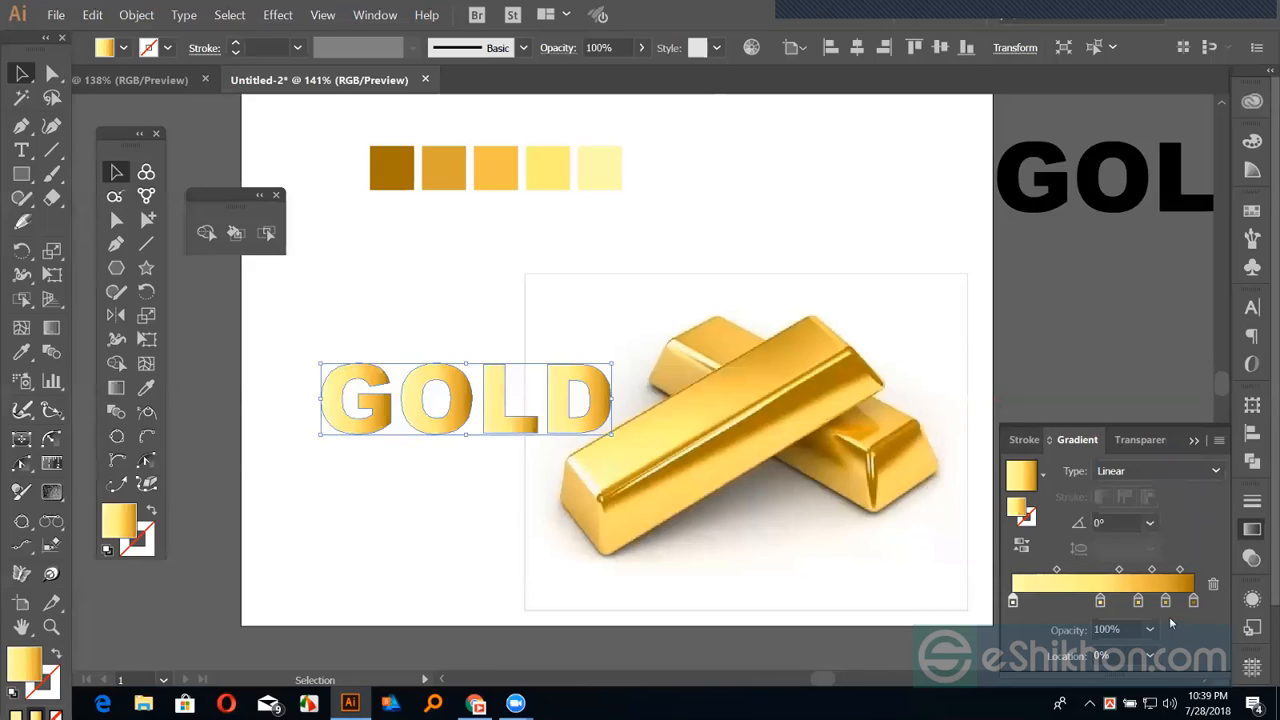
# Set the pale yellow stop's location to 50% and space the other stops toward the dark end, with the yellow one at about 65%
pyautogui.moveTo(1166, 602); pyautogui.dragTo(1141, 603)
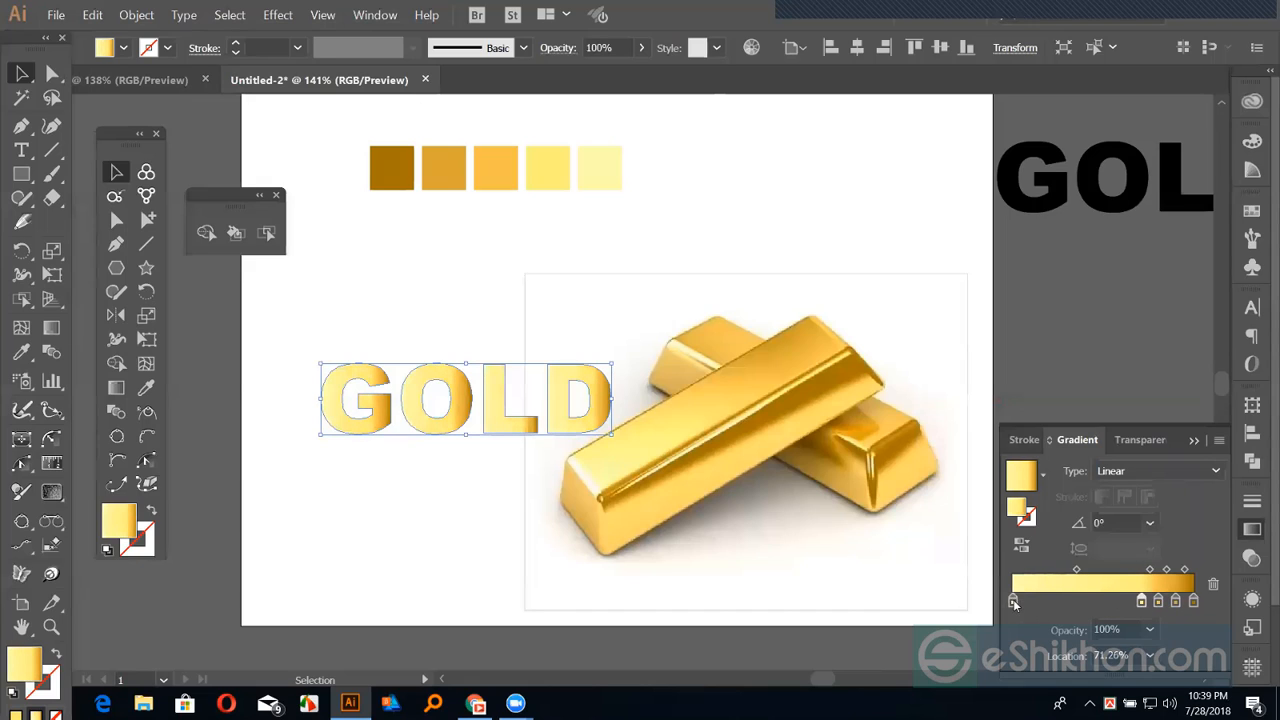
pyautogui.moveTo(1013, 603); pyautogui.dragTo(1112, 603)
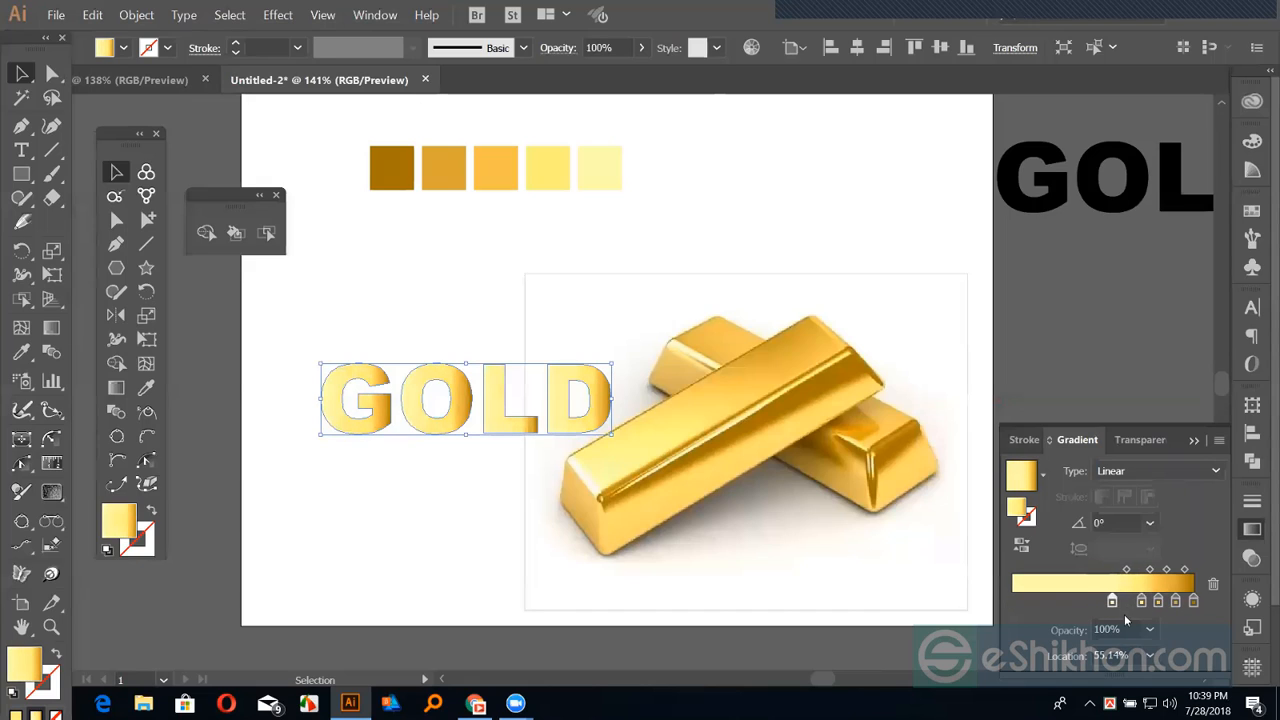
pyautogui.moveTo(1128, 655); pyautogui.dragTo(970, 660)
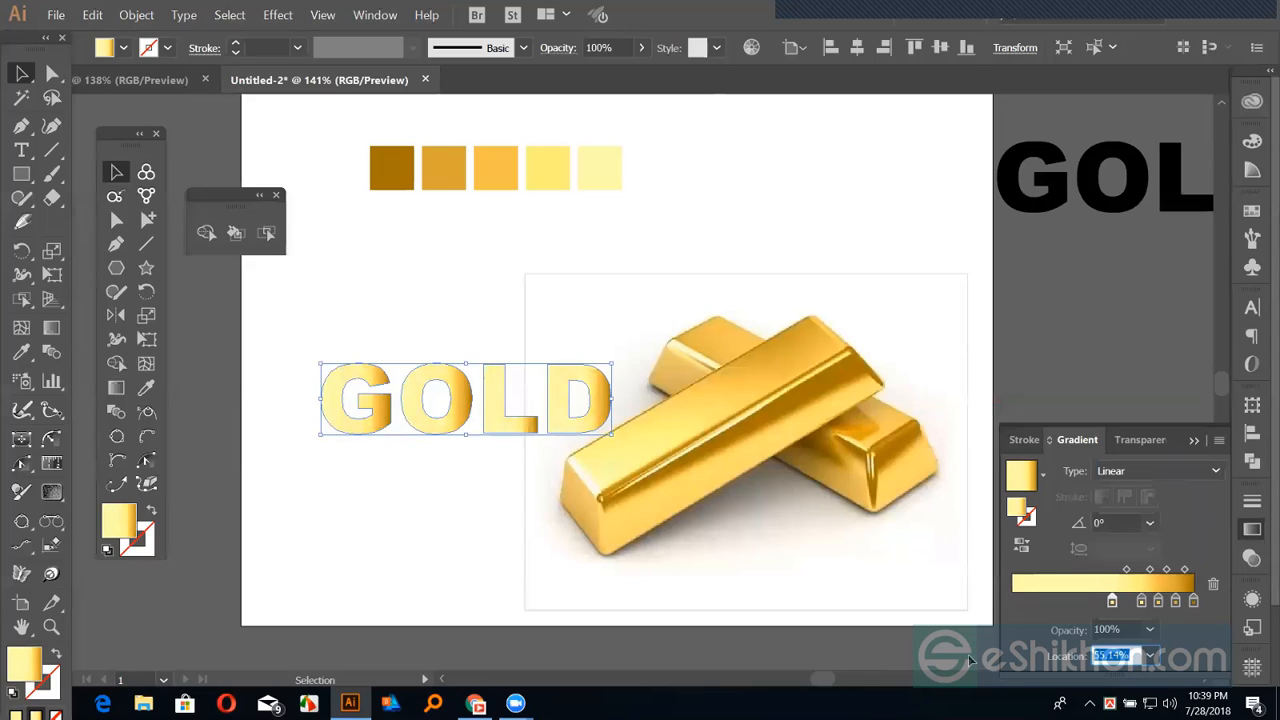
pyautogui.write('50')
pyautogui.click(1118, 629)
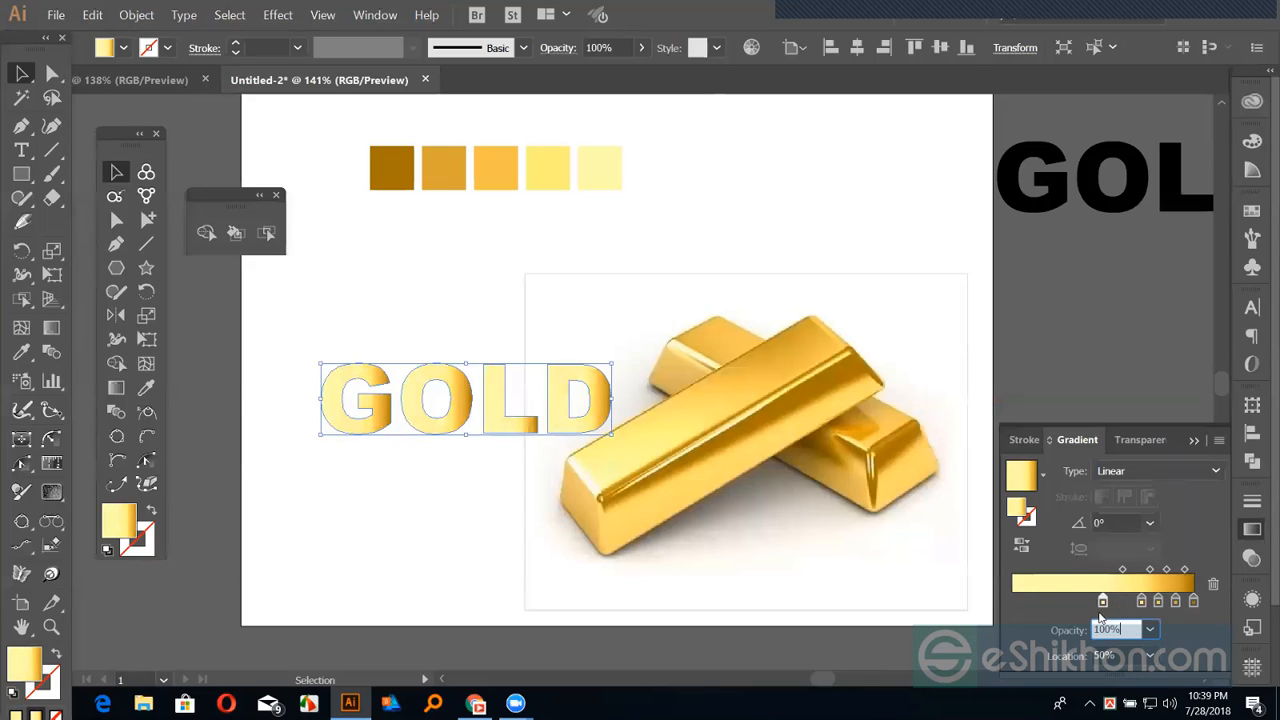
pyautogui.moveTo(1143, 603); pyautogui.dragTo(1153, 603)
pyautogui.click(1156, 603)
pyautogui.click(1132, 603)
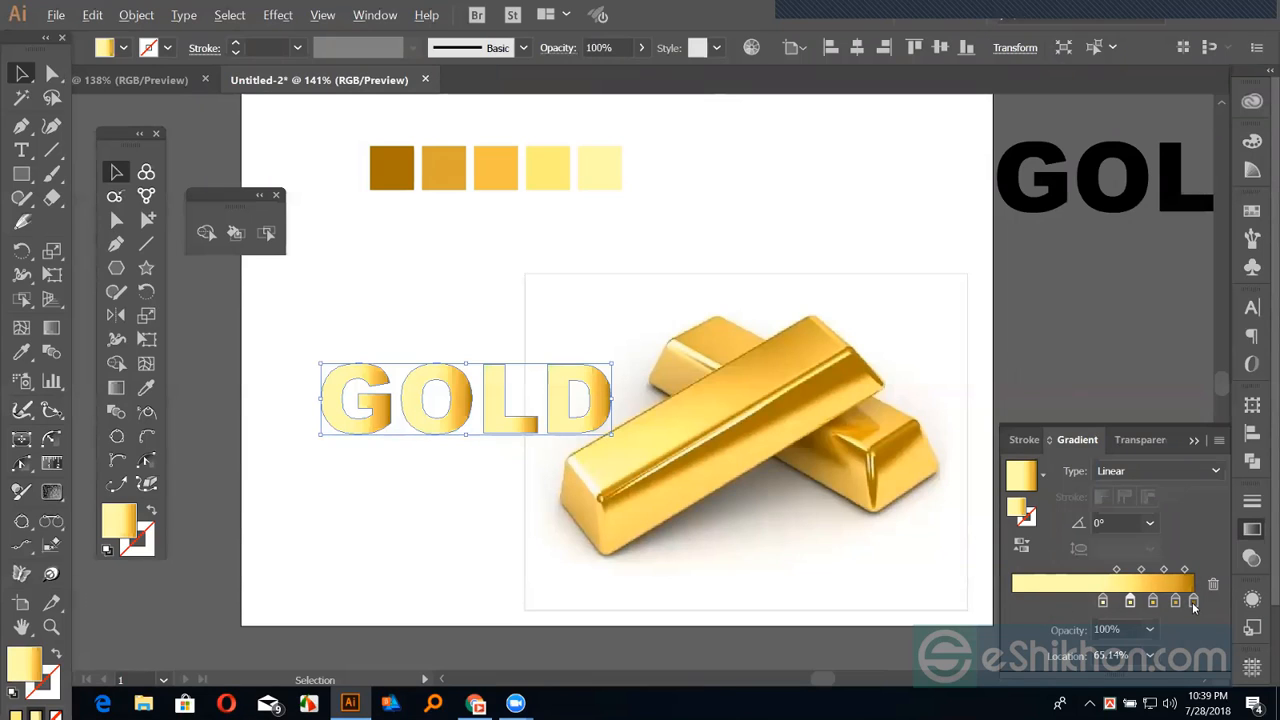
# Mirror the darker stops into the gradient's first half by duplicating them, from dark brown at the start to yellow at about 38%
pyautogui.moveTo(1193, 604); pyautogui.dragTo(1060, 604)
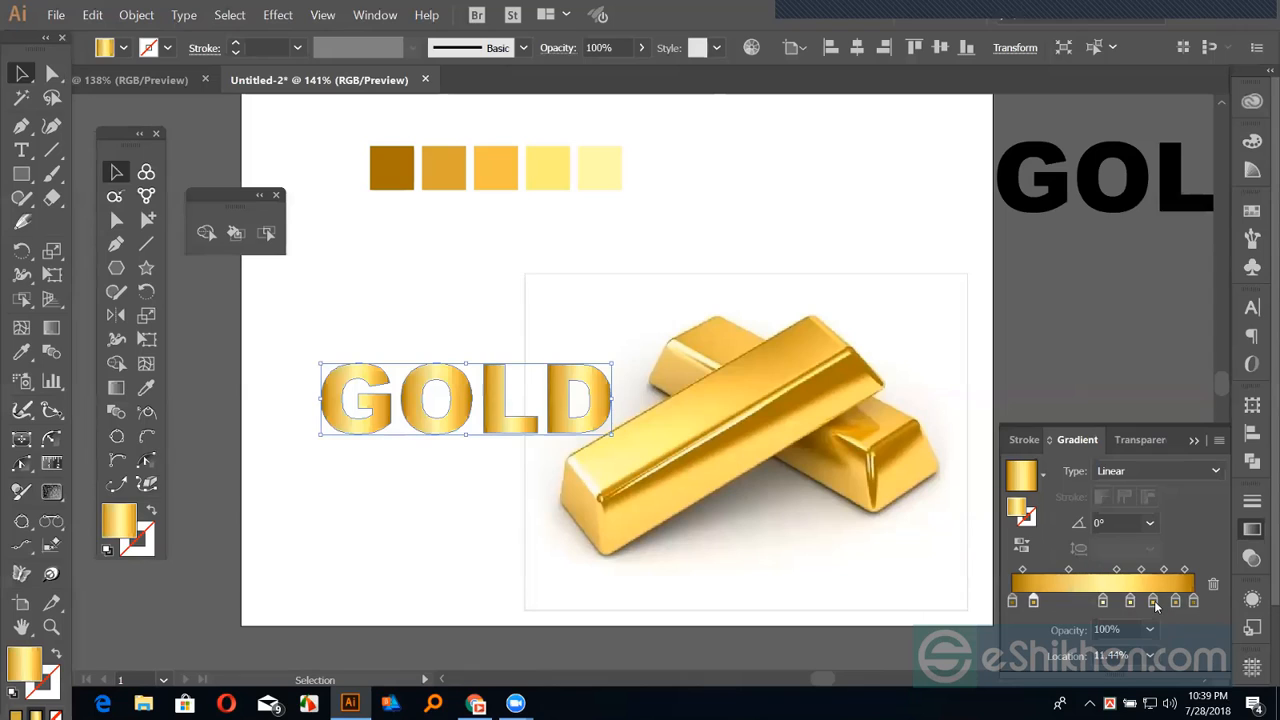
pyautogui.moveTo(1153, 604); pyautogui.dragTo(1081, 605)
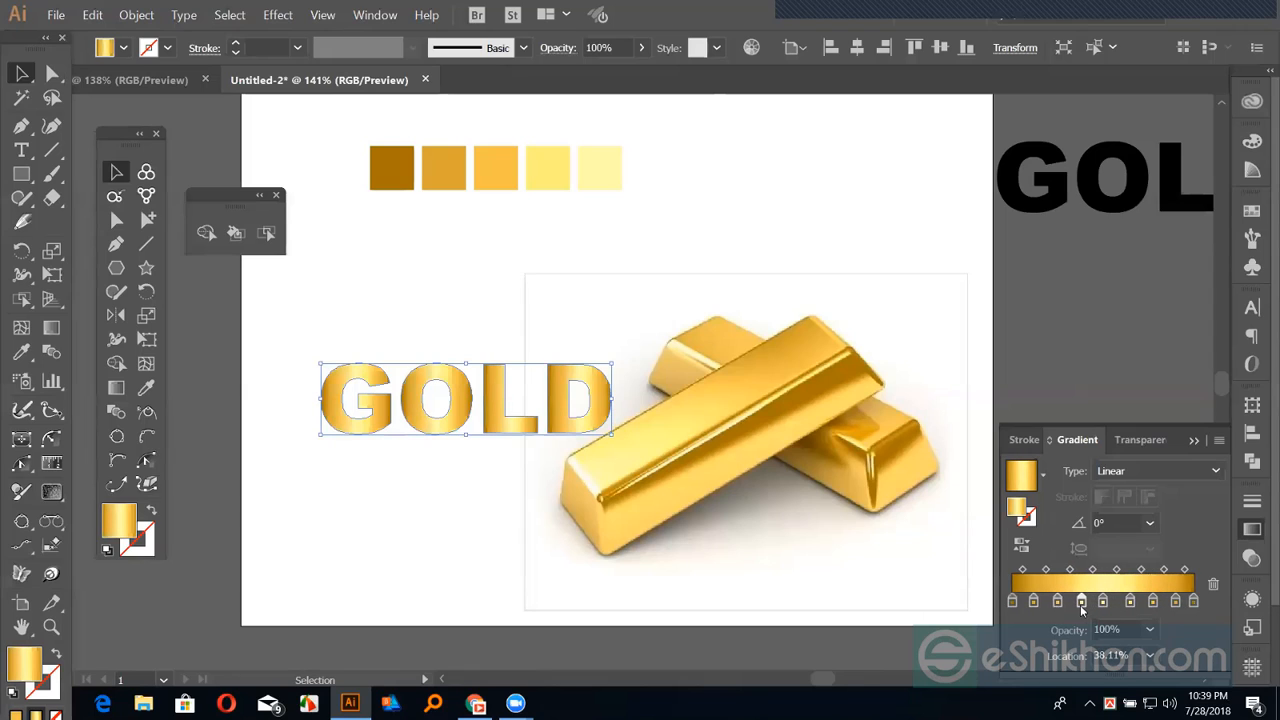
pyautogui.click(1128, 655)
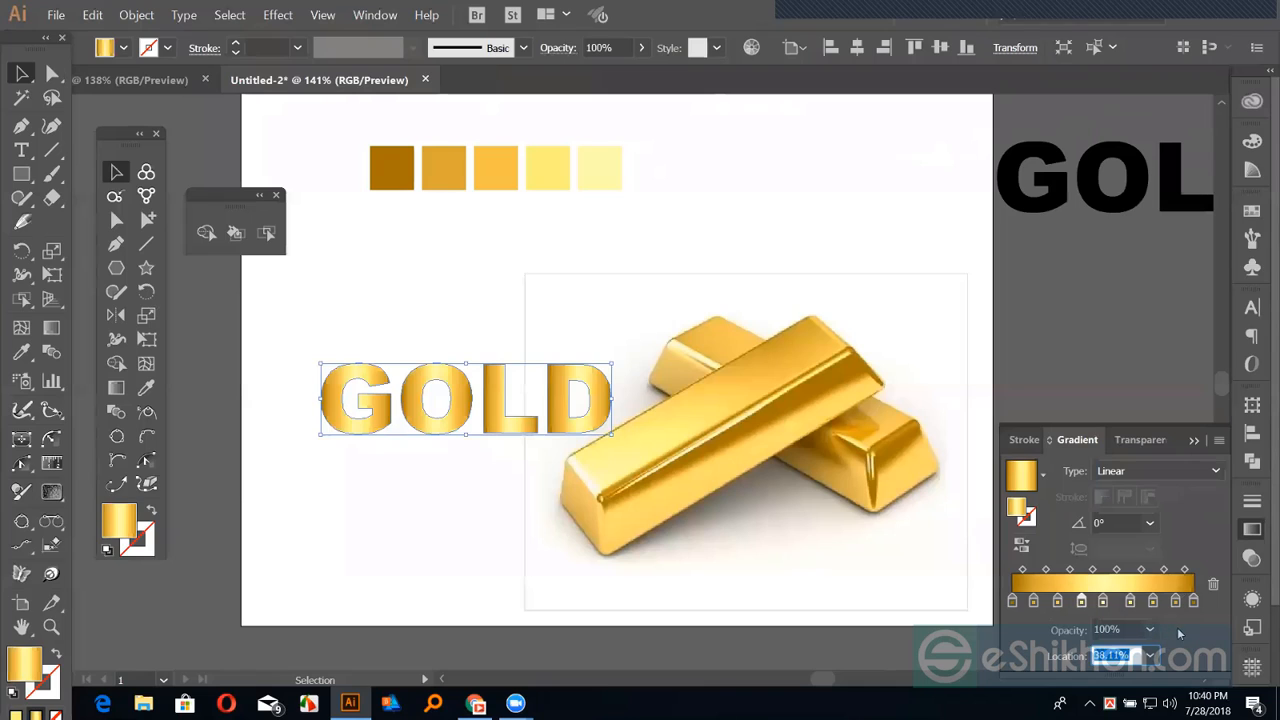
pyautogui.click(1082, 604)
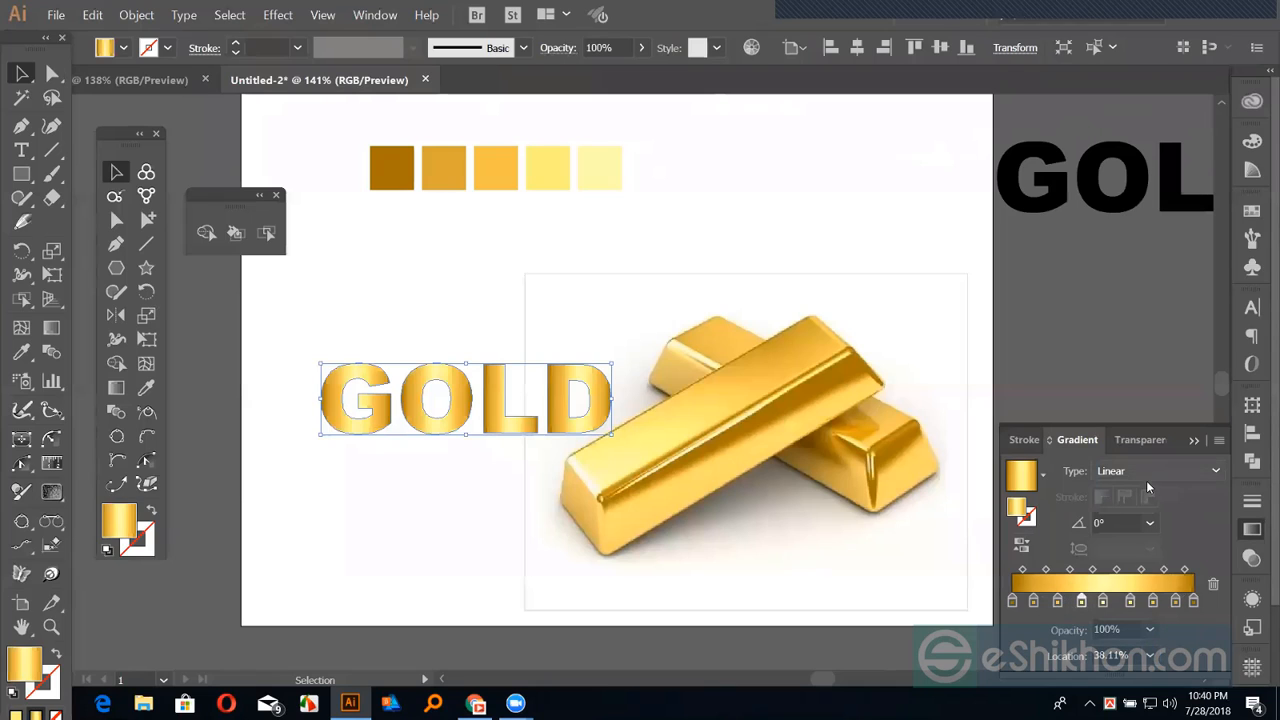
pyautogui.click(416, 281)
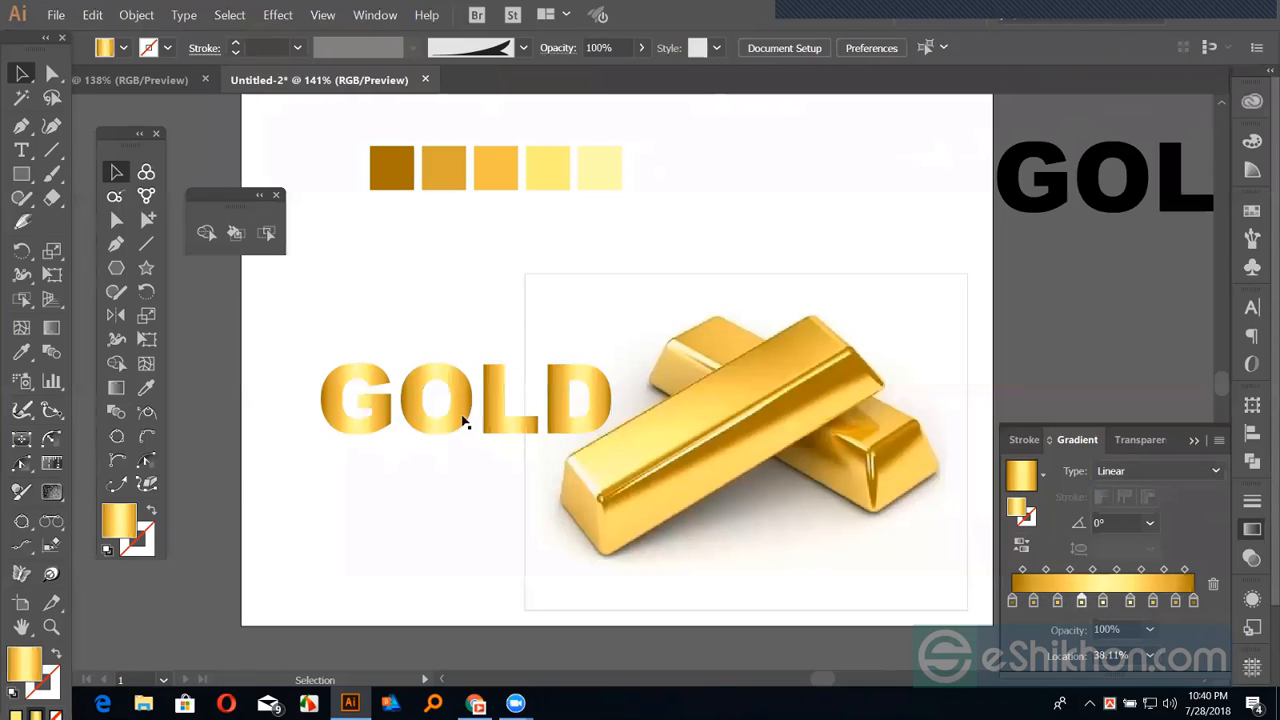
# Enlarge the gold GOLD lettering proportionally and position it just below the row of color squares
pyautogui.click(433, 440)
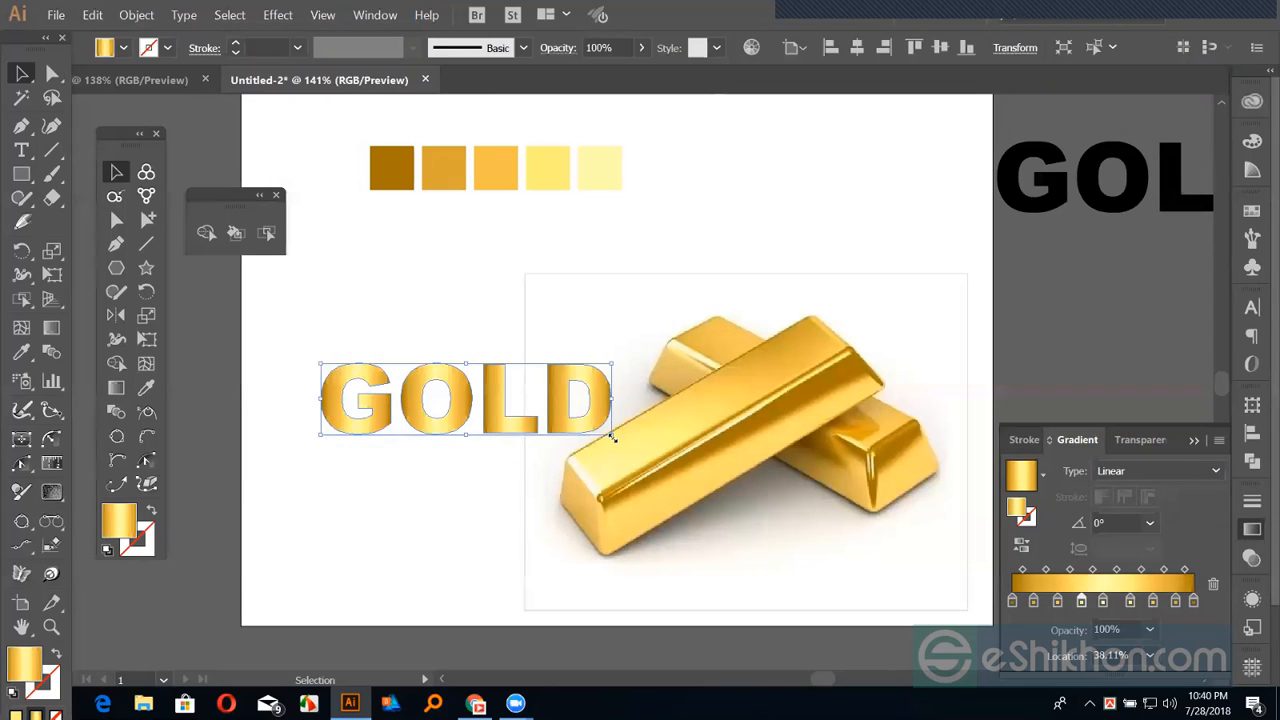
pyautogui.moveTo(613, 437); pyautogui.dragTo(646, 441)
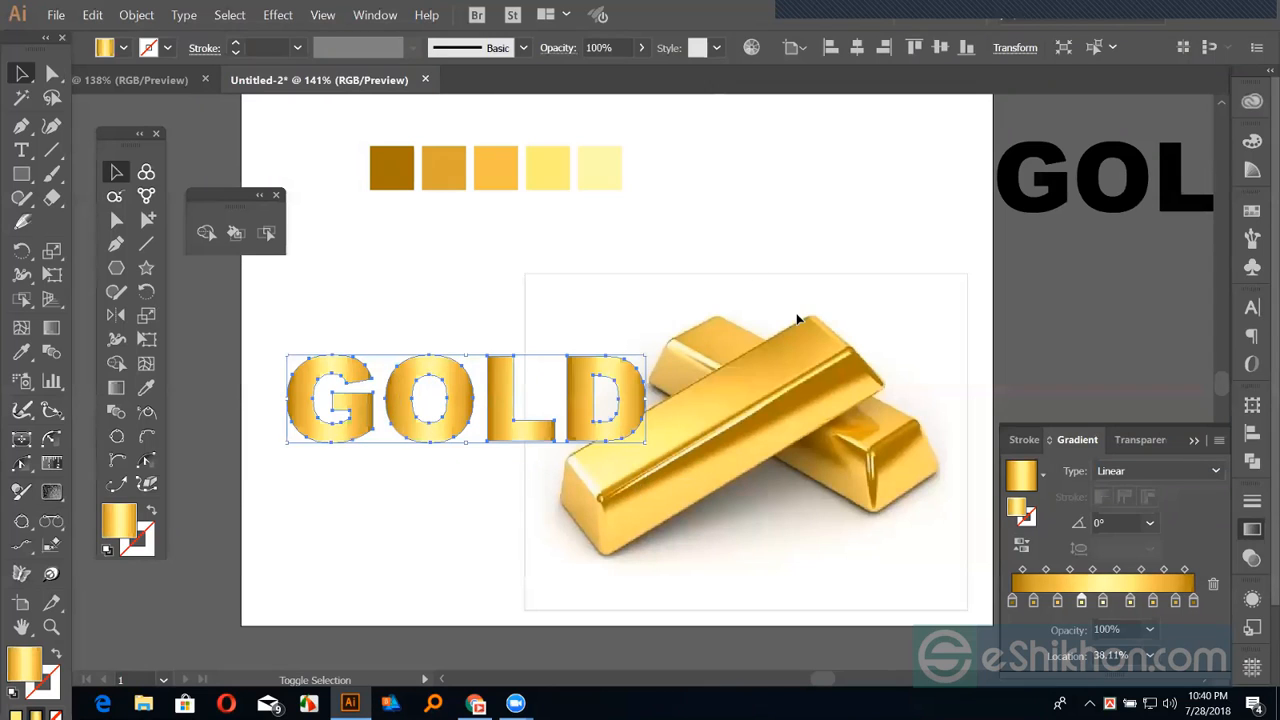
pyautogui.moveTo(567, 350); pyautogui.dragTo(482, 450)
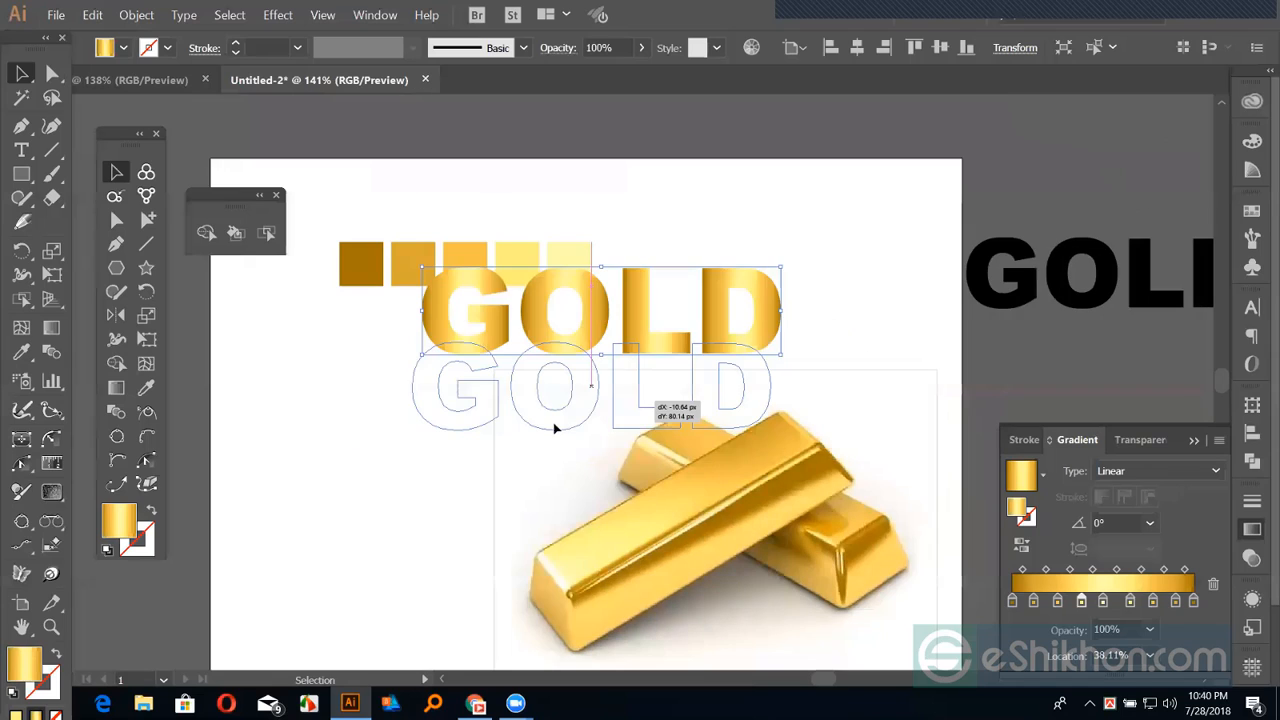
pyautogui.click(581, 319)
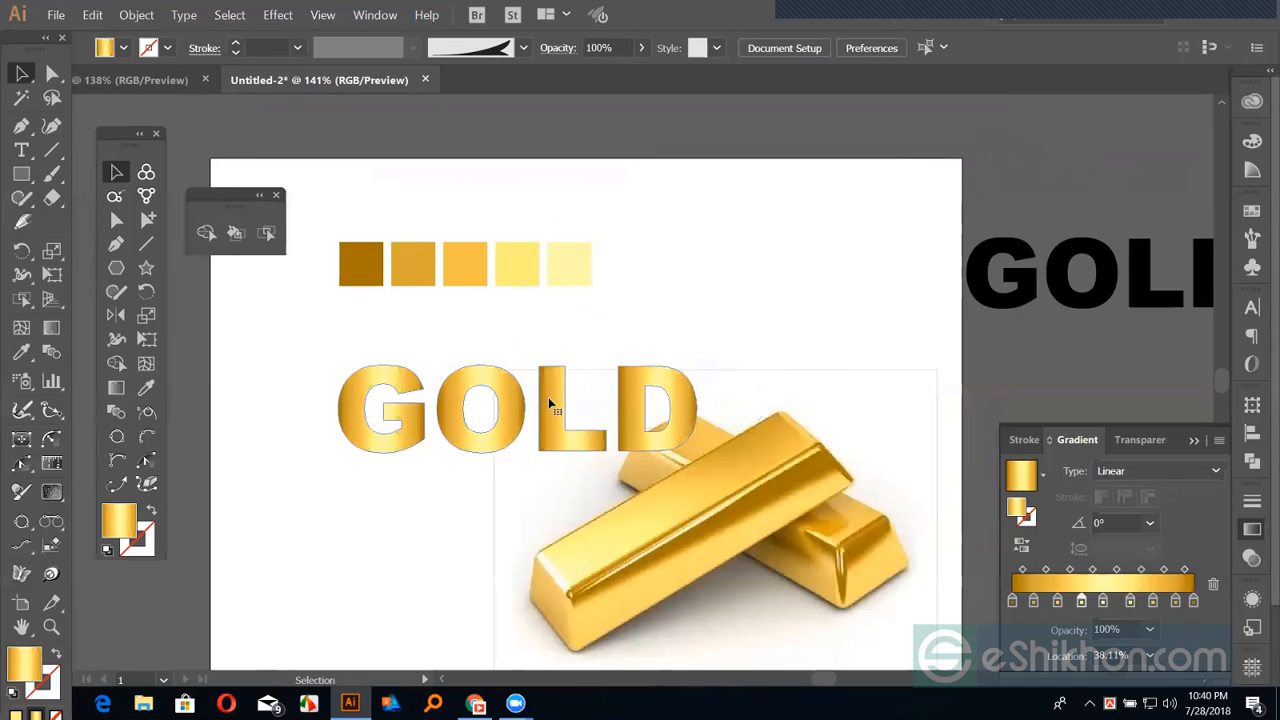
pyautogui.click(549, 401)
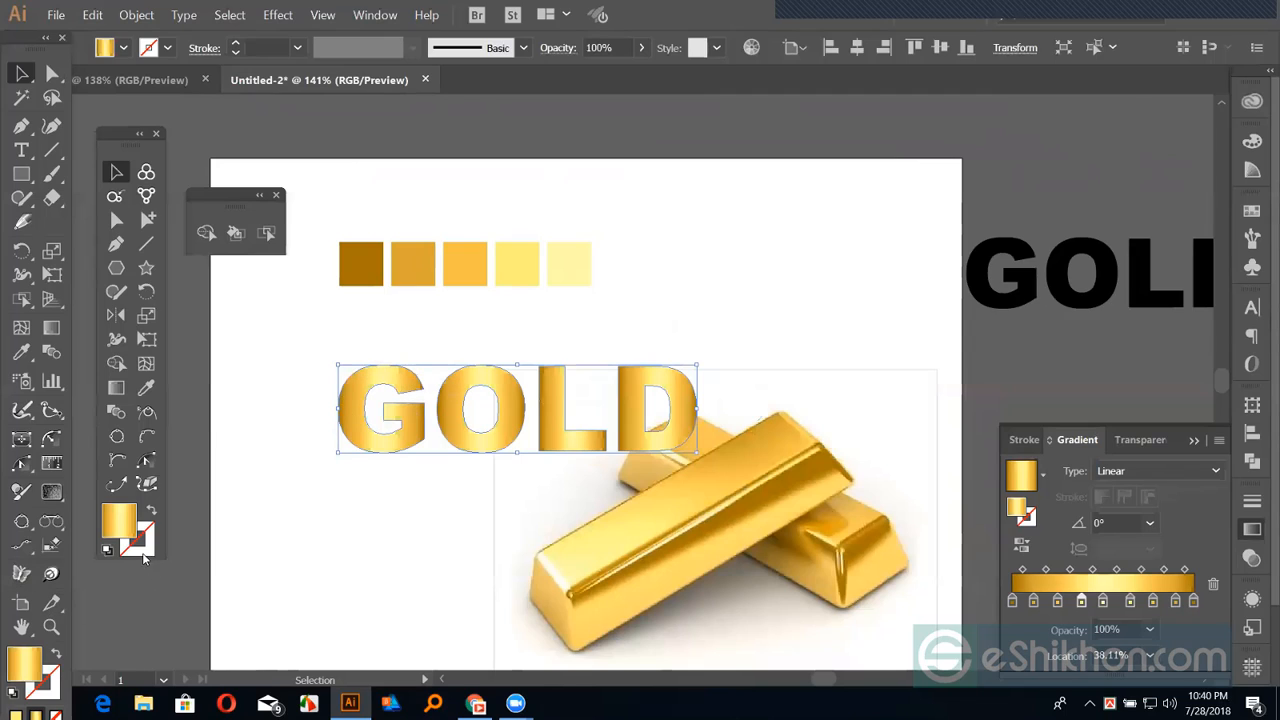
# Apply the gold gradient to the lettering's stroke and set the stroke weight to 11 pt
pyautogui.press('a')
pyautogui.press('v')
pyautogui.press('a')
pyautogui.press('v')
pyautogui.click(145, 535)
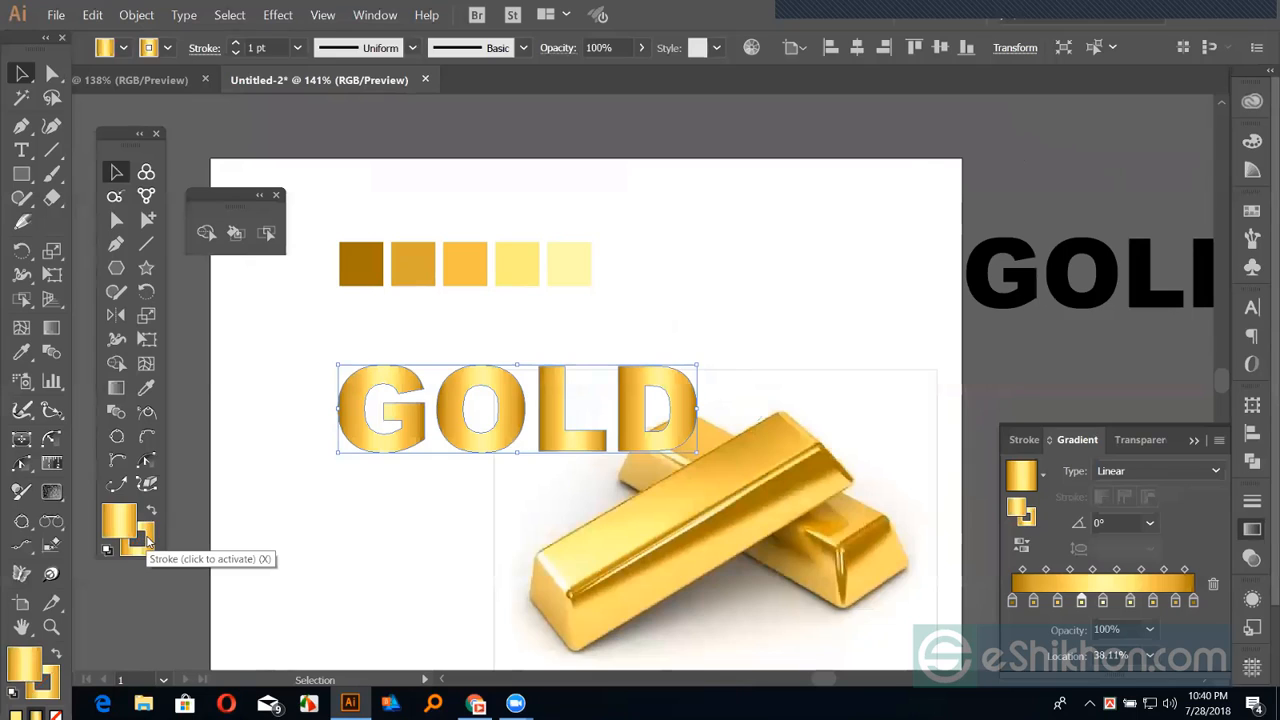
pyautogui.click(233, 44)
pyautogui.click(233, 44)
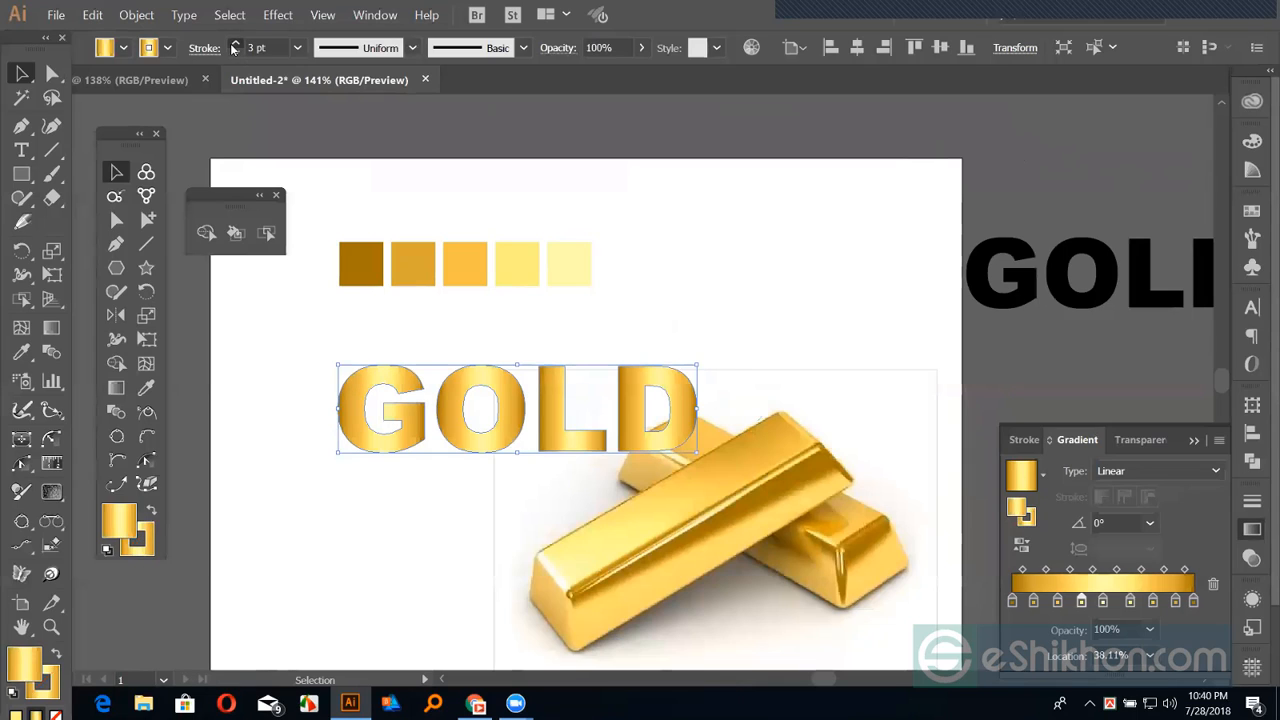
pyautogui.click(233, 44)
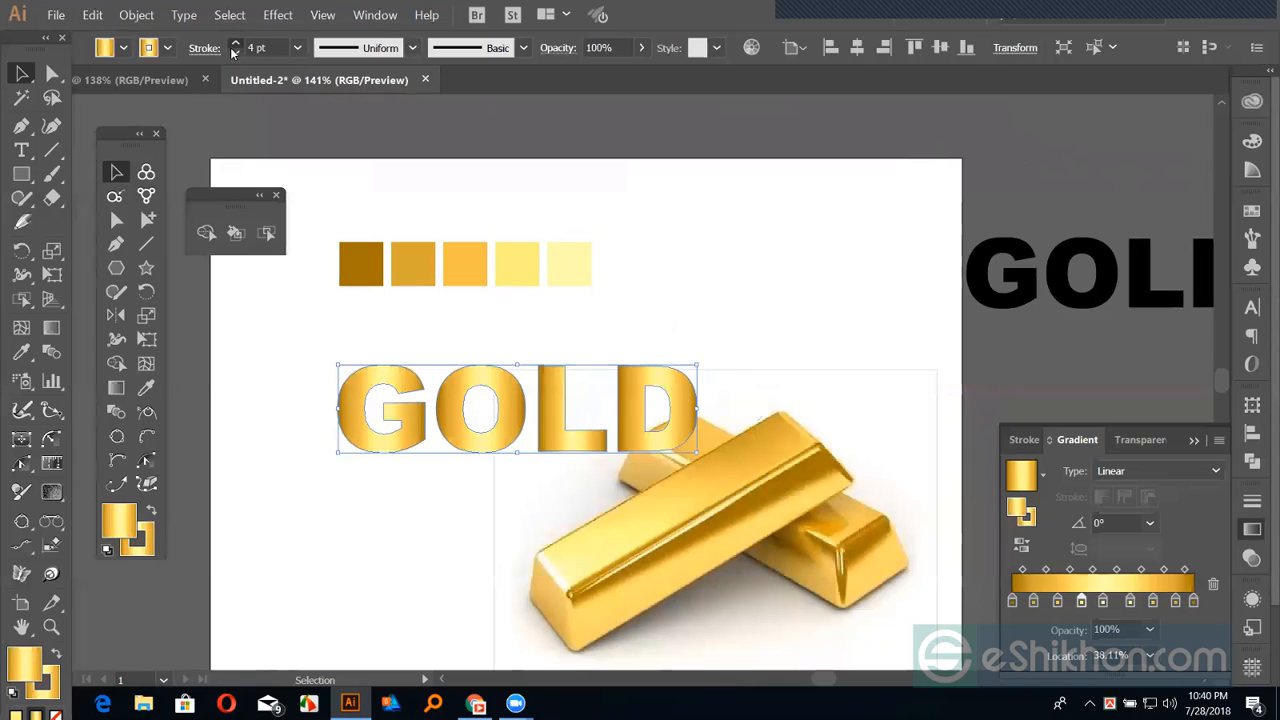
pyautogui.click(235, 47)
pyautogui.click(235, 53)
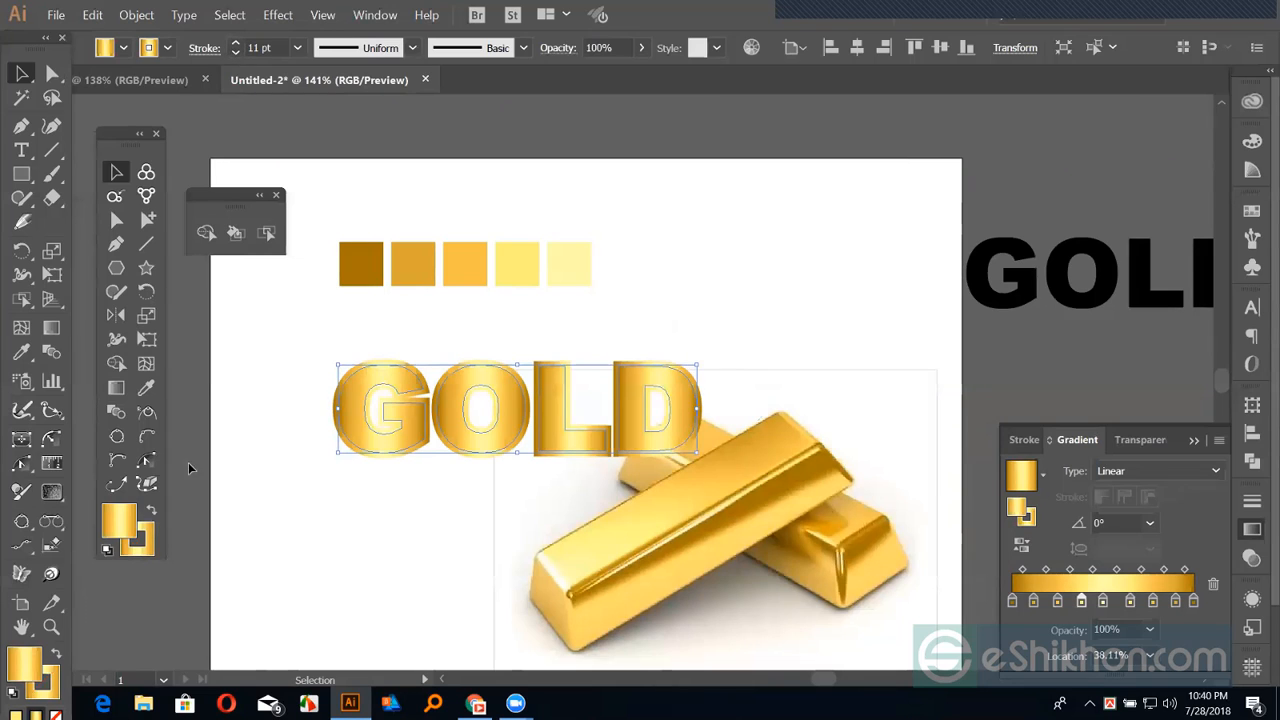
pyautogui.click(566, 297)
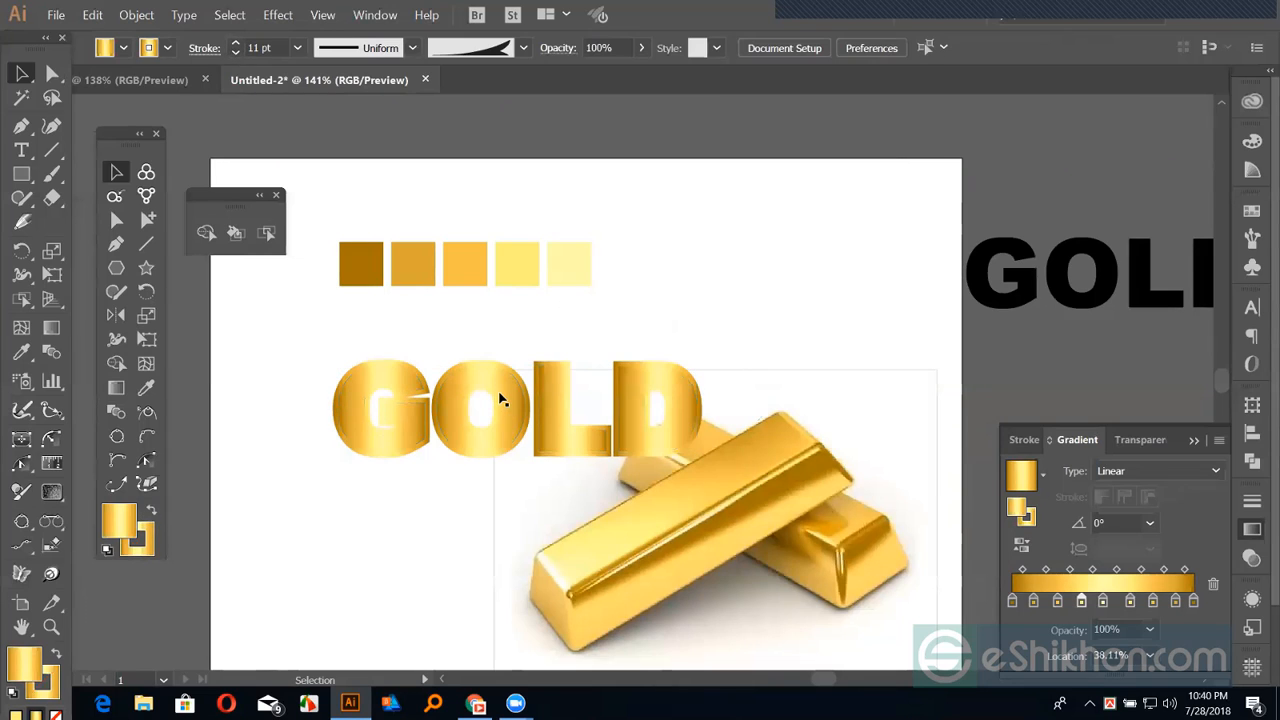
# Select the stroked GOLD lettering and expand its fill and stroke into separate shapes
pyautogui.click(503, 400)
pyautogui.hotkey('ctrl', '2')
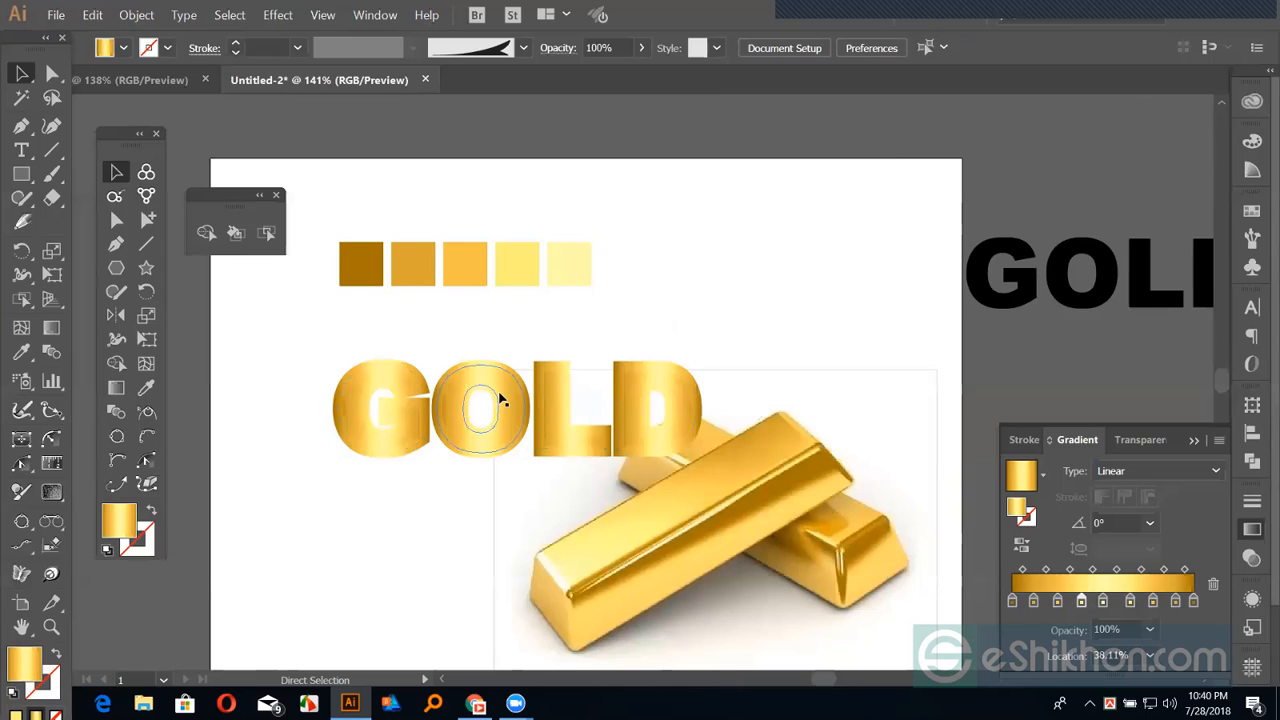
pyautogui.click(504, 393)
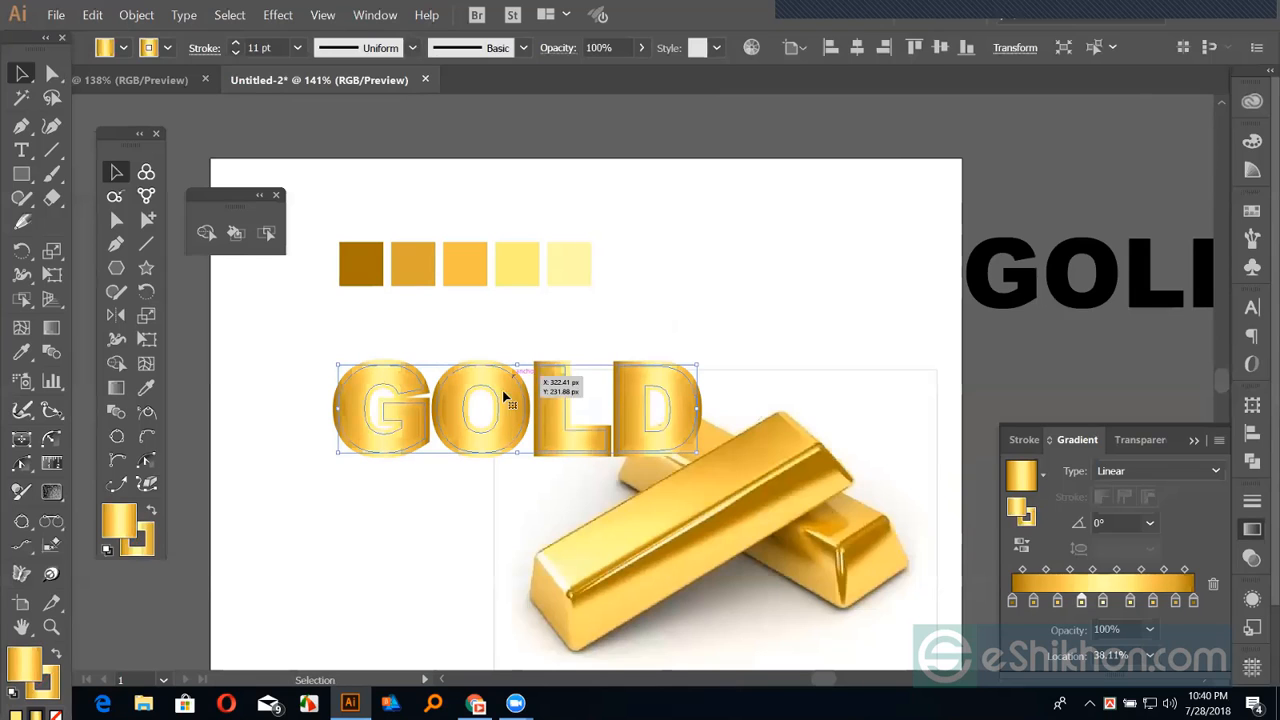
pyautogui.click(124, 15)
pyautogui.click(159, 209)
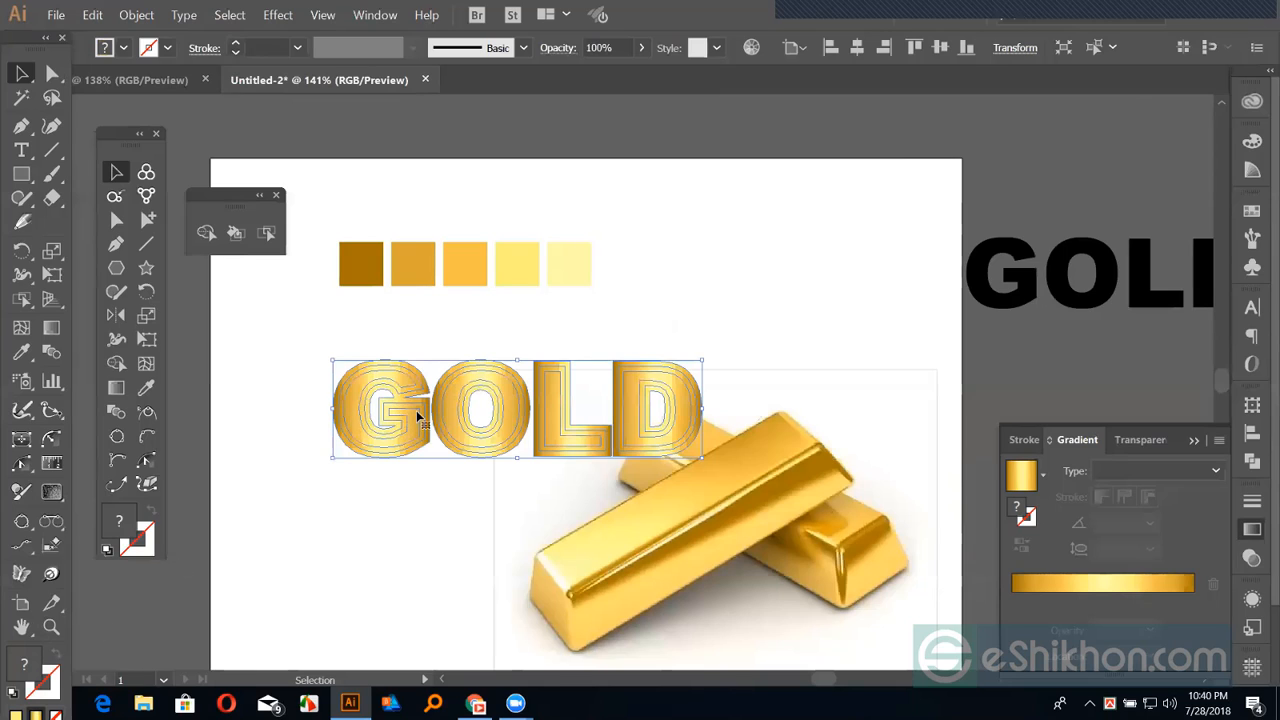
# Try to combine the expanded GOLD letter shapes with a Pathfinder operation
pyautogui.click(1257, 463)
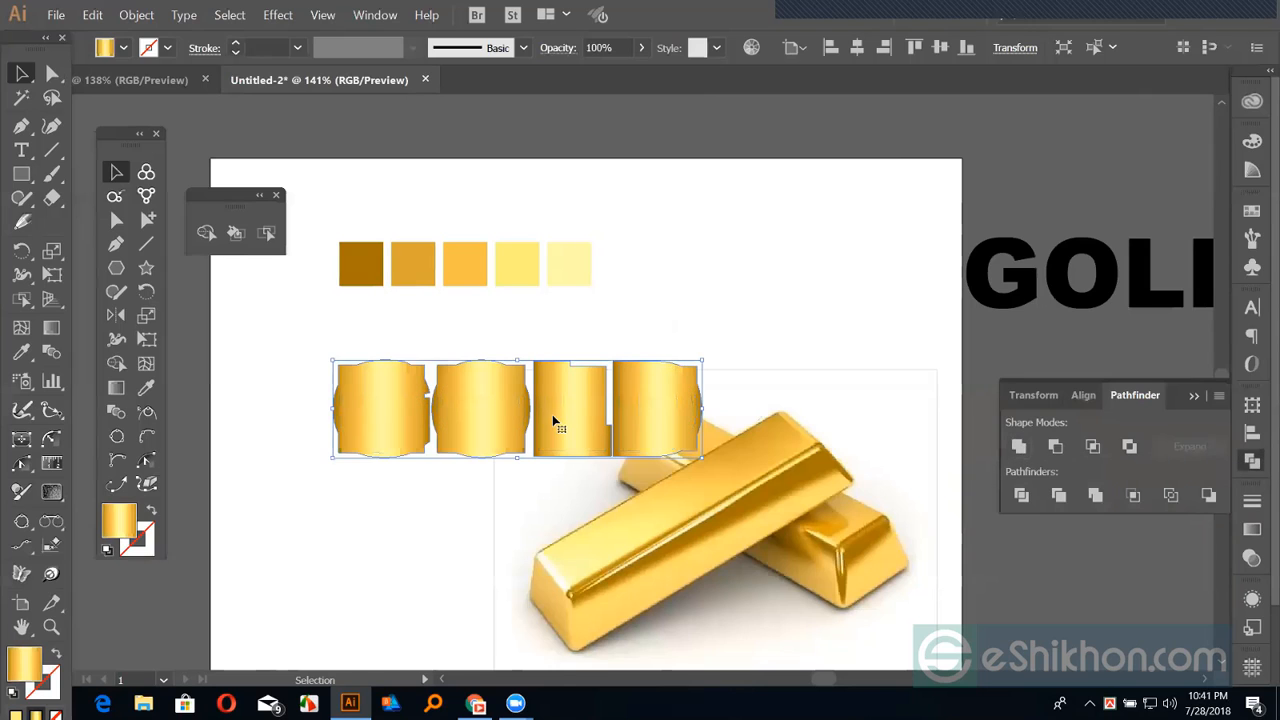
pyautogui.press('a')
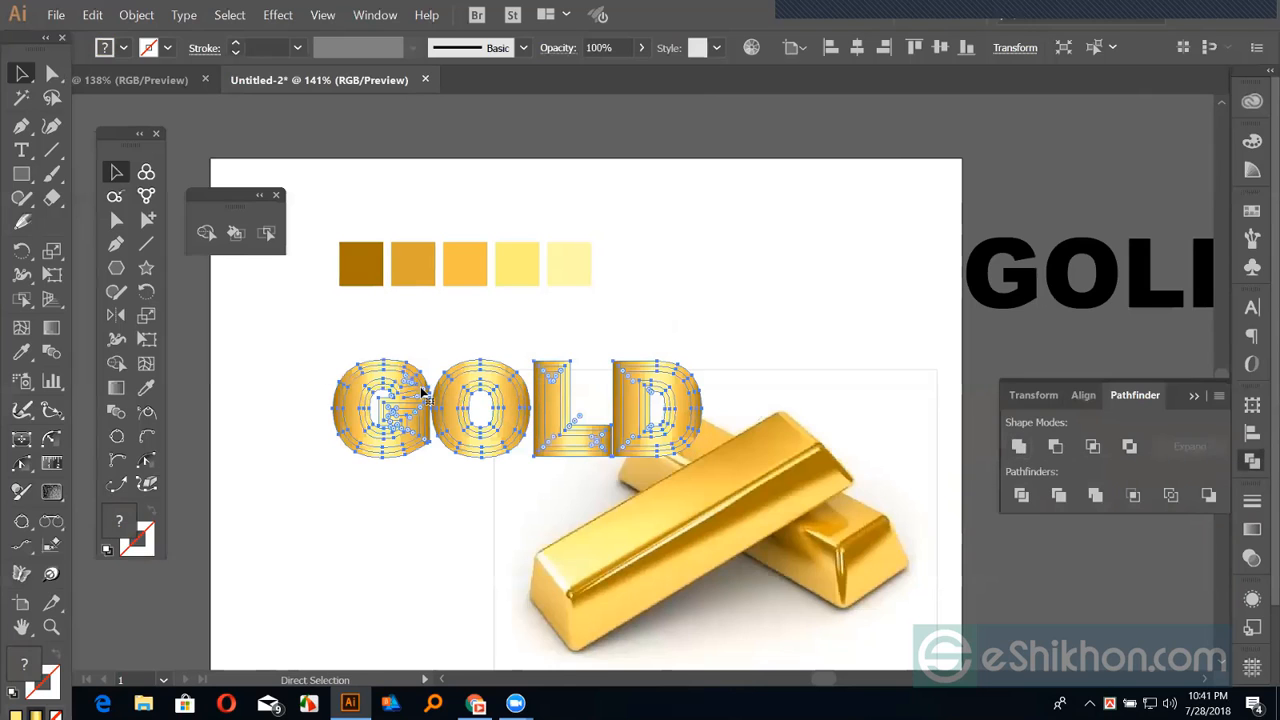
pyautogui.press('v')
pyautogui.click(428, 355)
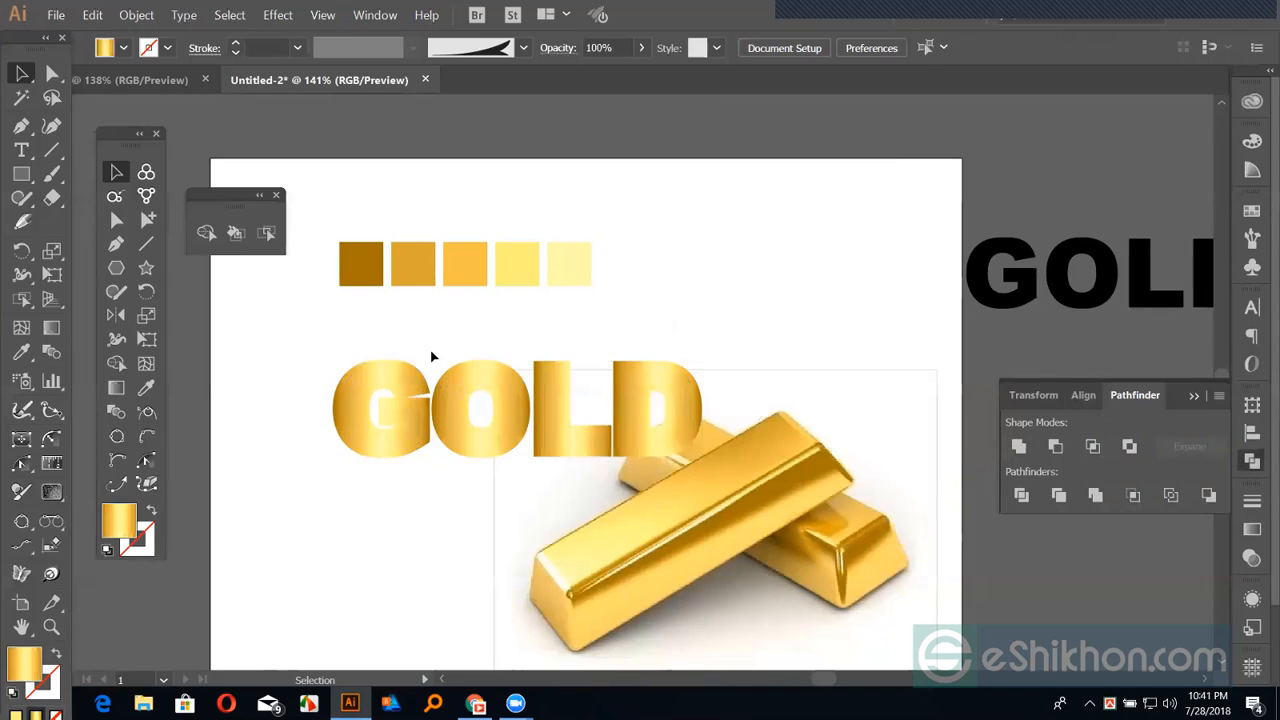
# Redirect the gradients of the expanded GOLD lettering with the Gradient tool so the outlines contrast with the letter faces
pyautogui.click(481, 382)
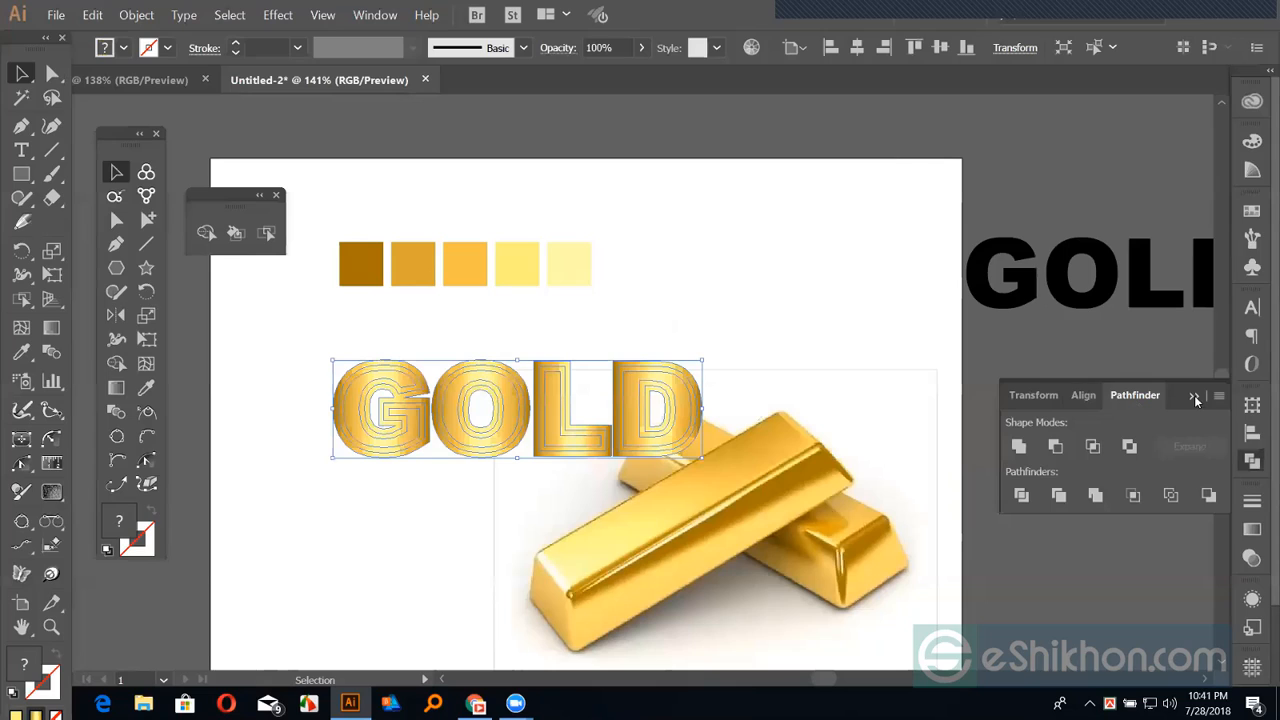
pyautogui.click(116, 388)
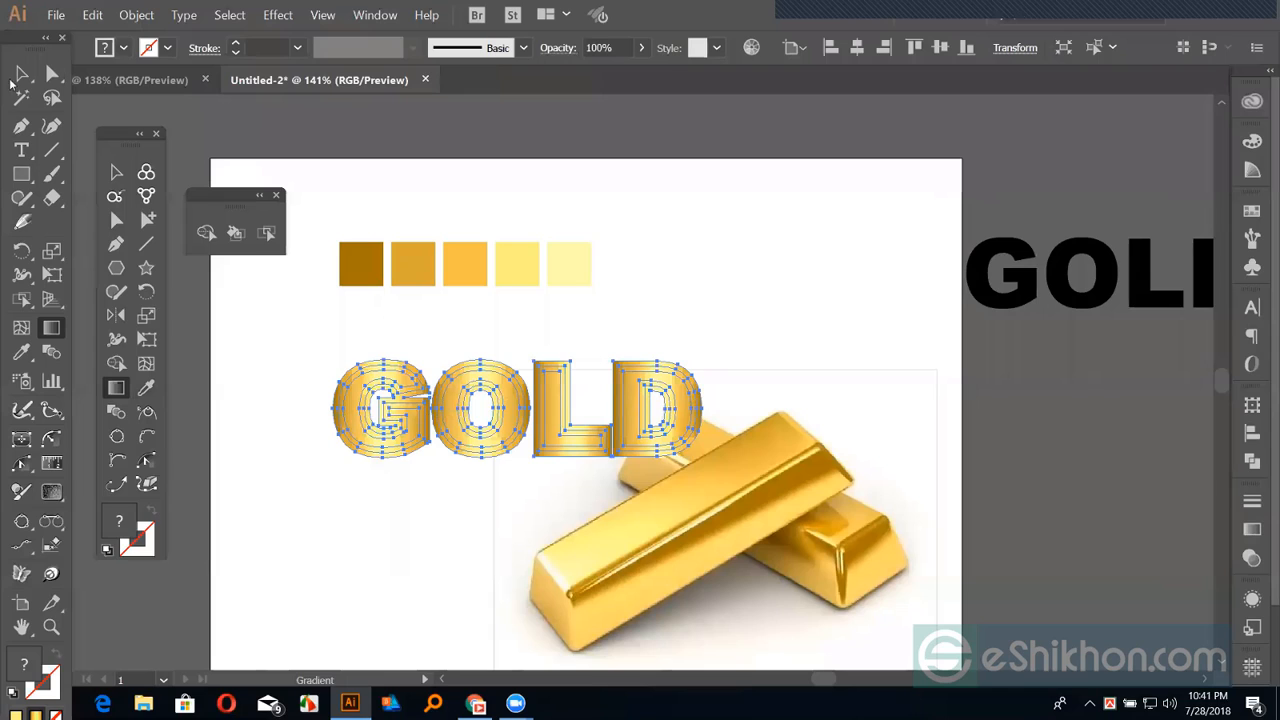
pyautogui.press('v')
pyautogui.click(620, 256)
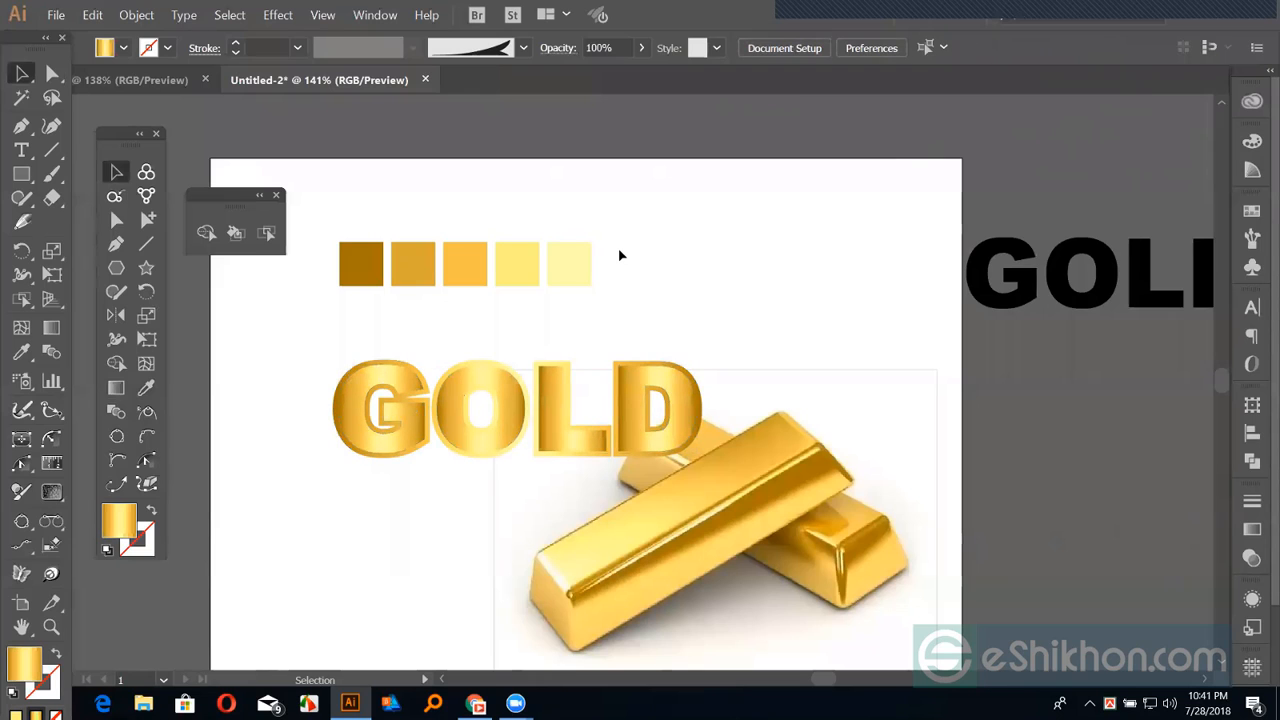
# Redraw the expanded lettering's gradient vertically with the Gradient tool, from the bottom of the letter L to its top
pyautogui.hotkey('ctrl', '+')
pyautogui.hotkey('ctrl', '+')
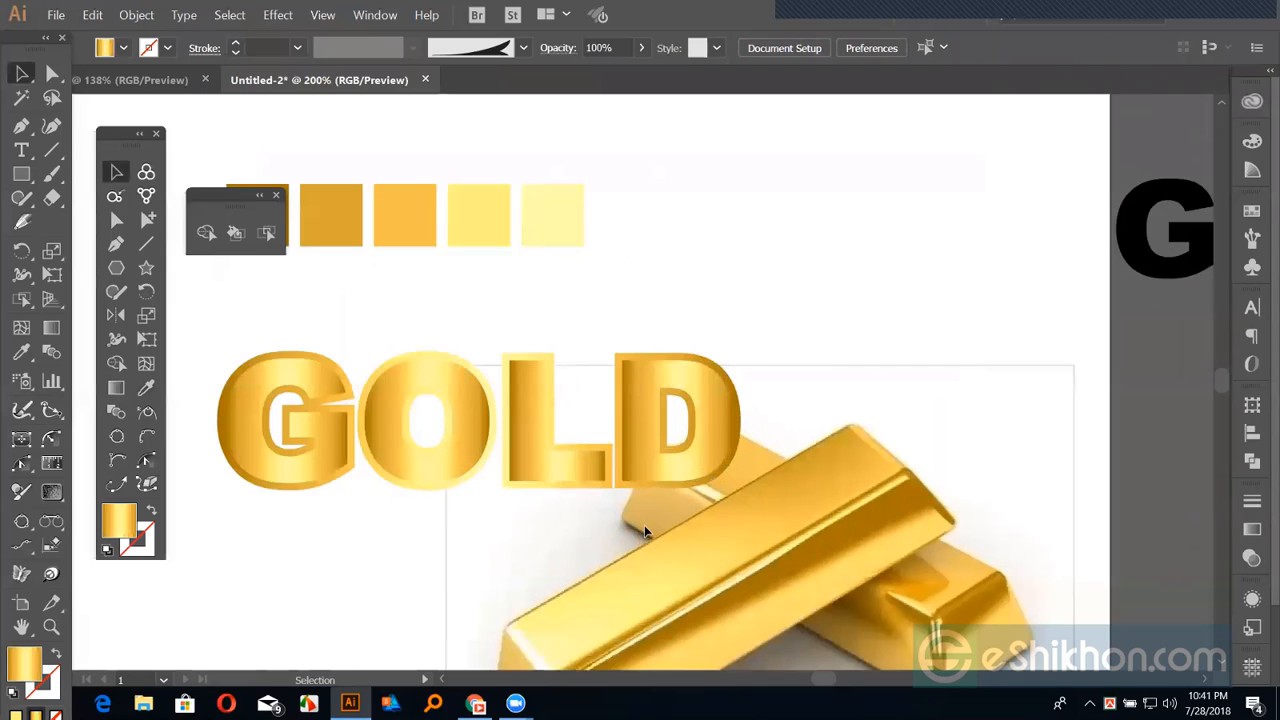
pyautogui.click(116, 390)
pyautogui.click(512, 482)
pyautogui.moveTo(504, 490); pyautogui.dragTo(505, 356)
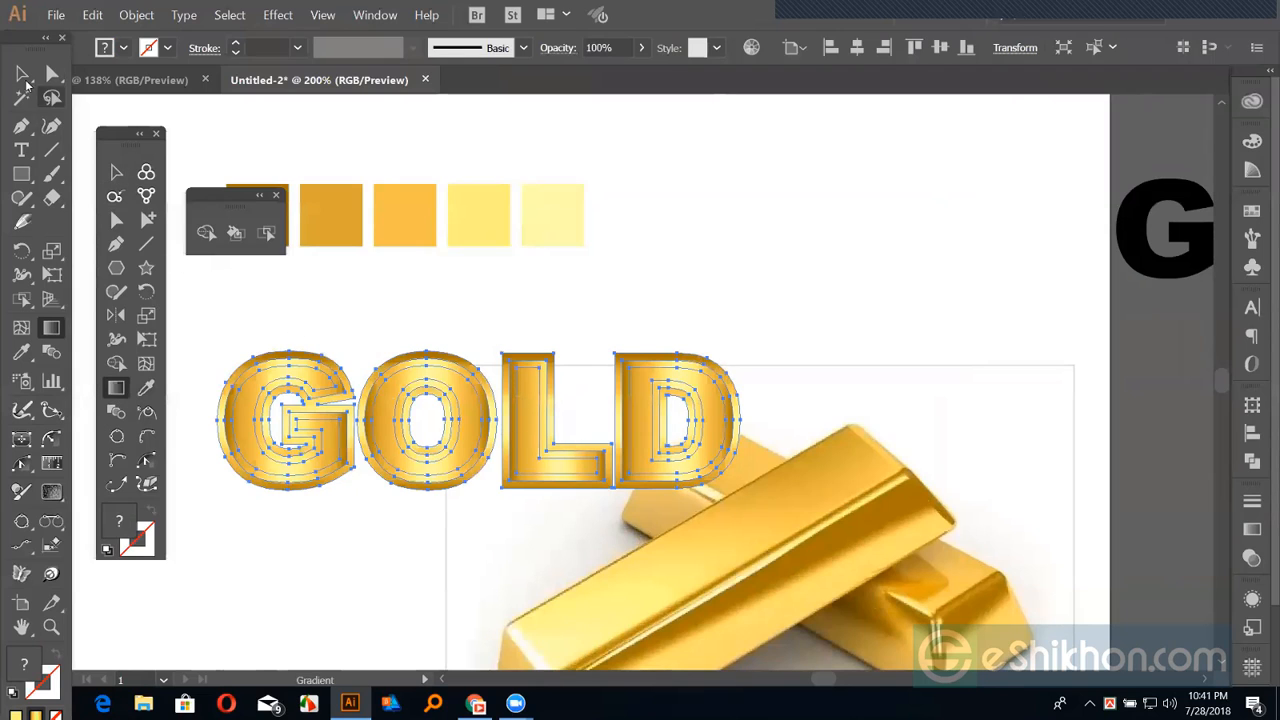
pyautogui.click(22, 73)
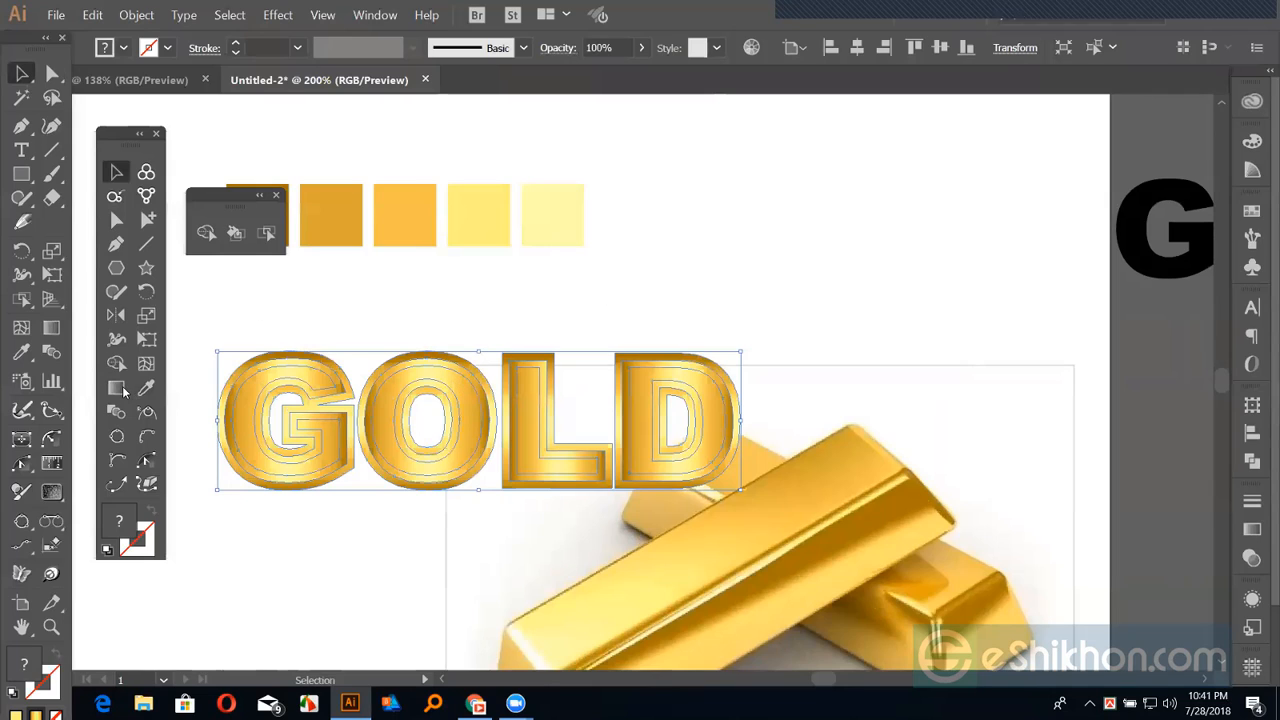
# Ungroup the inner gold faces of the GOLD lettering so each letter can be edited separately
pyautogui.click(115, 172)
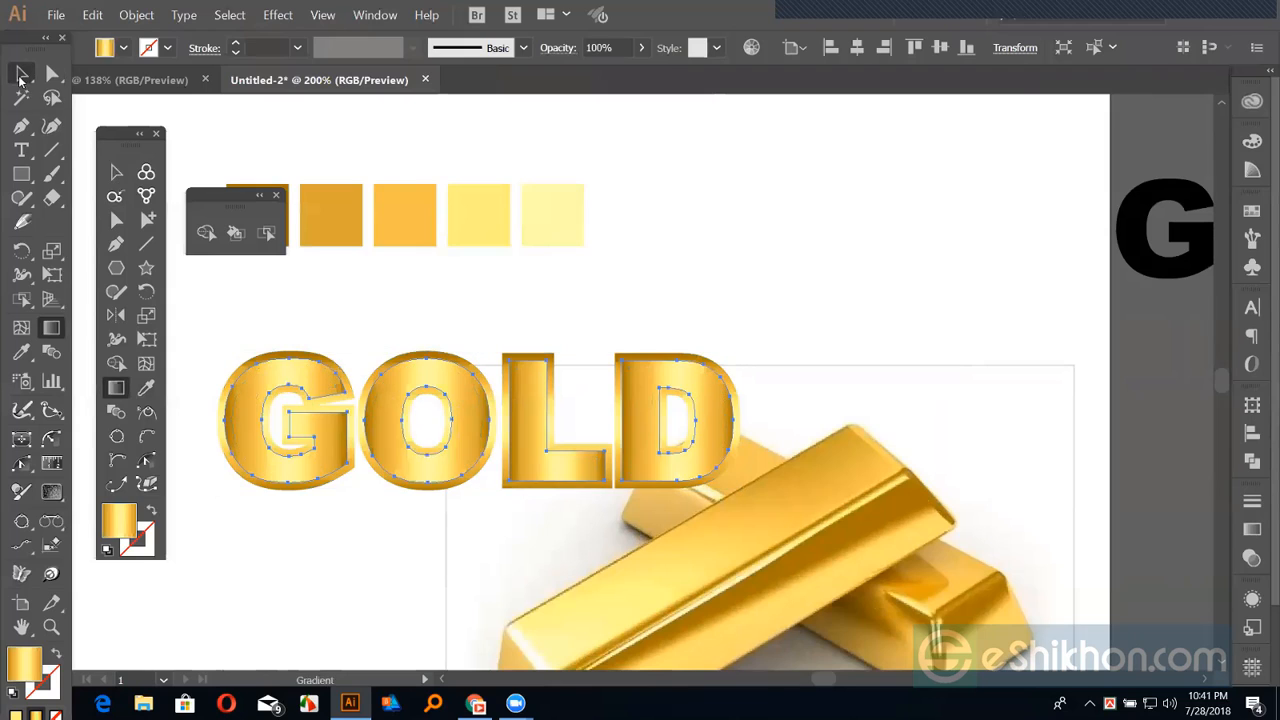
pyautogui.rightClick(288, 380)
pyautogui.click(331, 499)
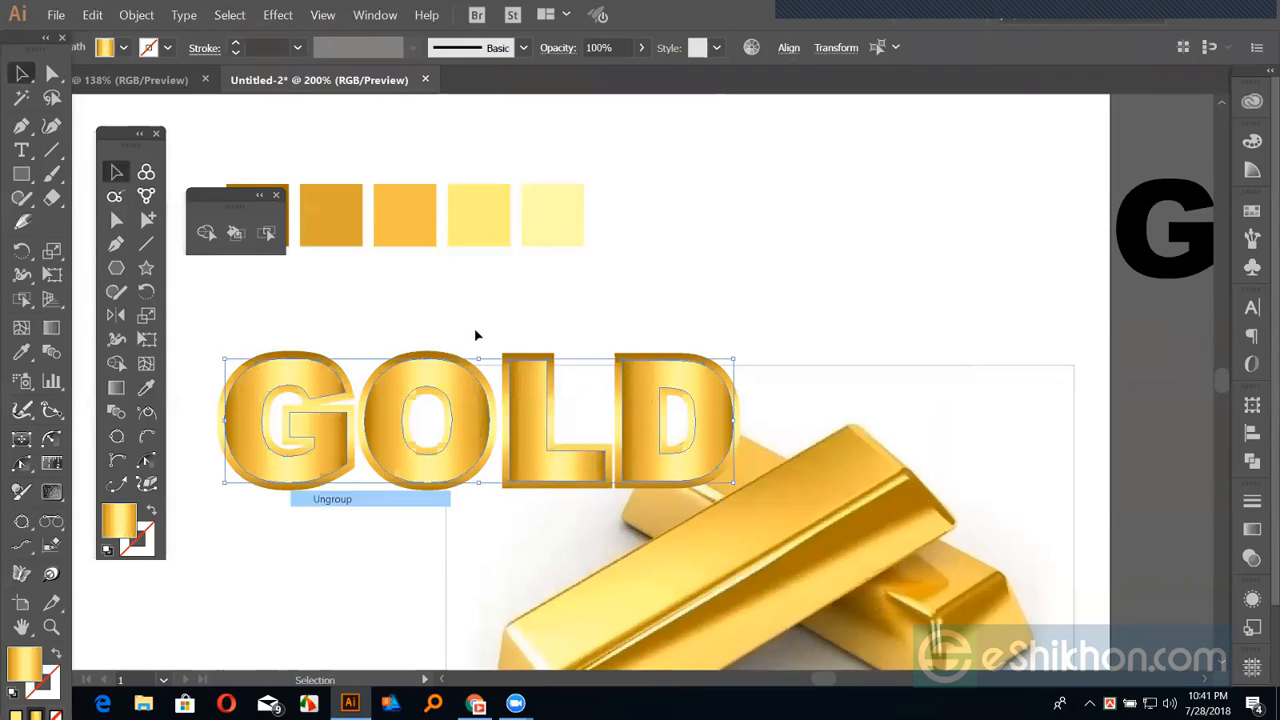
# Redraw the gradient on the G's inner face diagonally with the Gradient tool, from its upper right to its lower left
pyautogui.click(318, 374)
pyautogui.press('g')
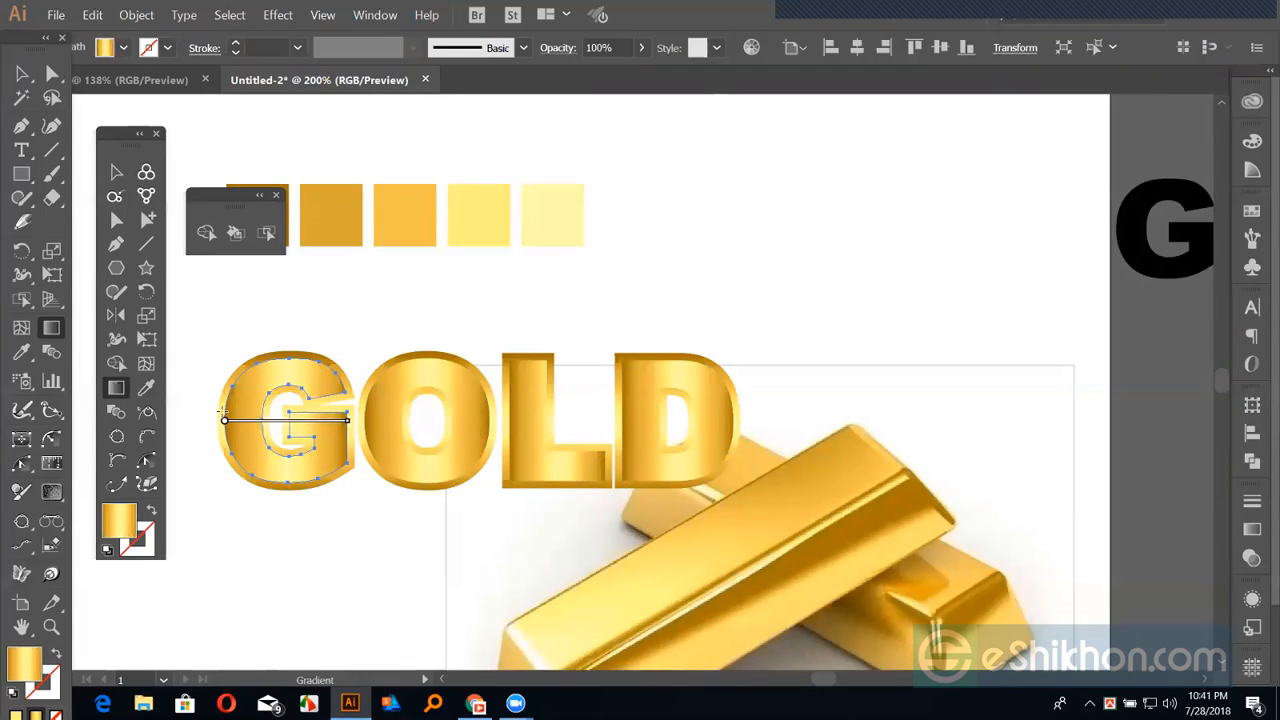
pyautogui.moveTo(344, 422)
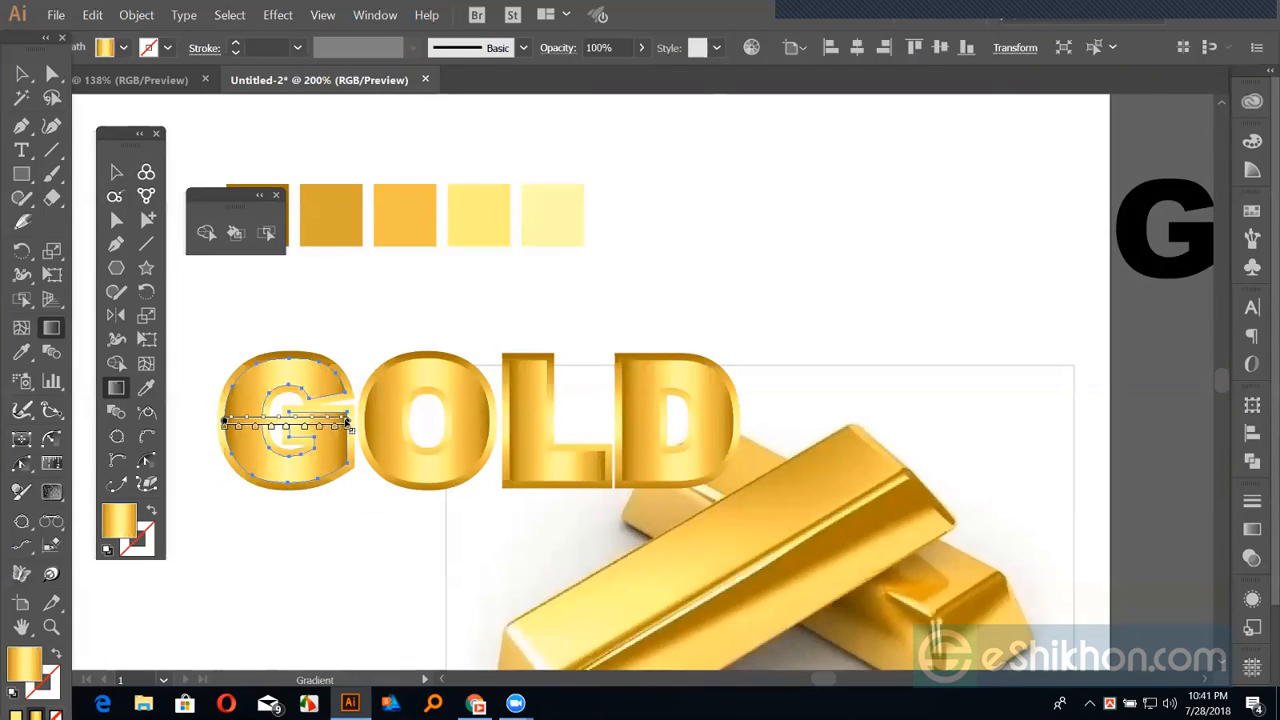
pyautogui.moveTo(297, 426)
pyautogui.mouseDown()
pyautogui.moveTo(368, 425)
pyautogui.moveTo(275, 420)
pyautogui.mouseUp()
pyautogui.moveTo(329, 372); pyautogui.dragTo(252, 477)
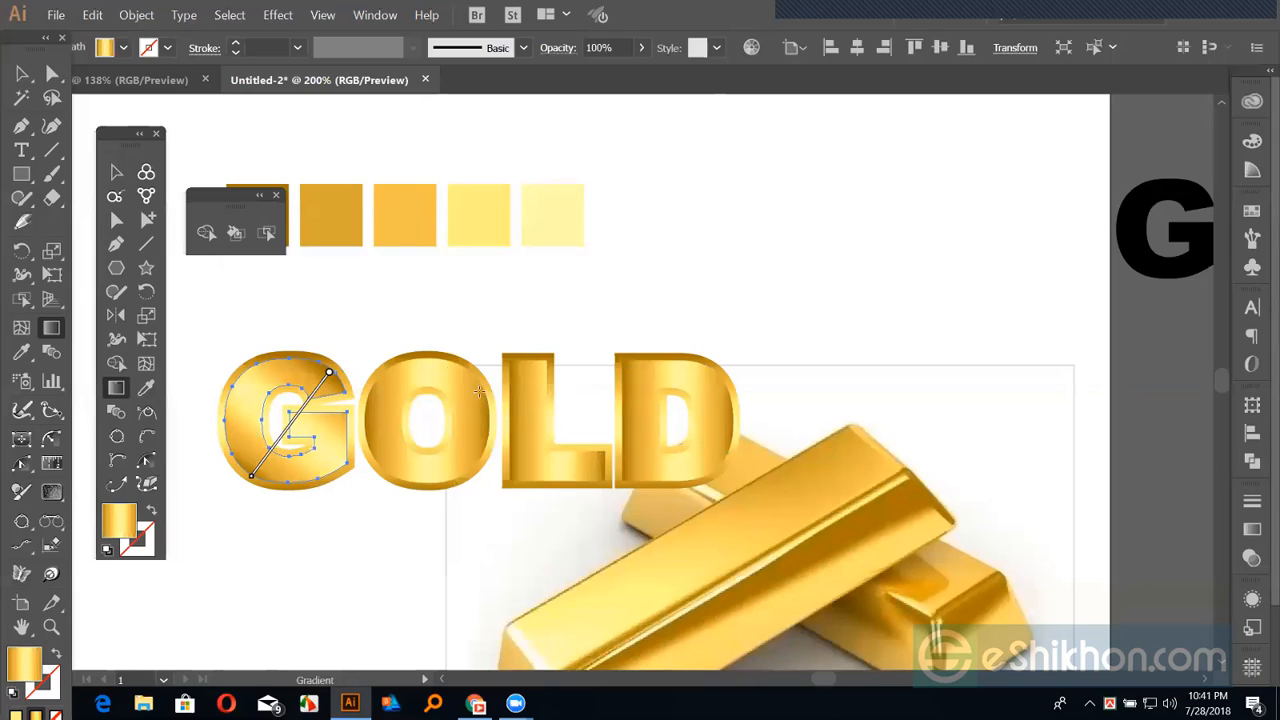
# Redraw the gradients on the inner faces of O, L and D diagonally, from upper right to lower left
pyautogui.press('v')
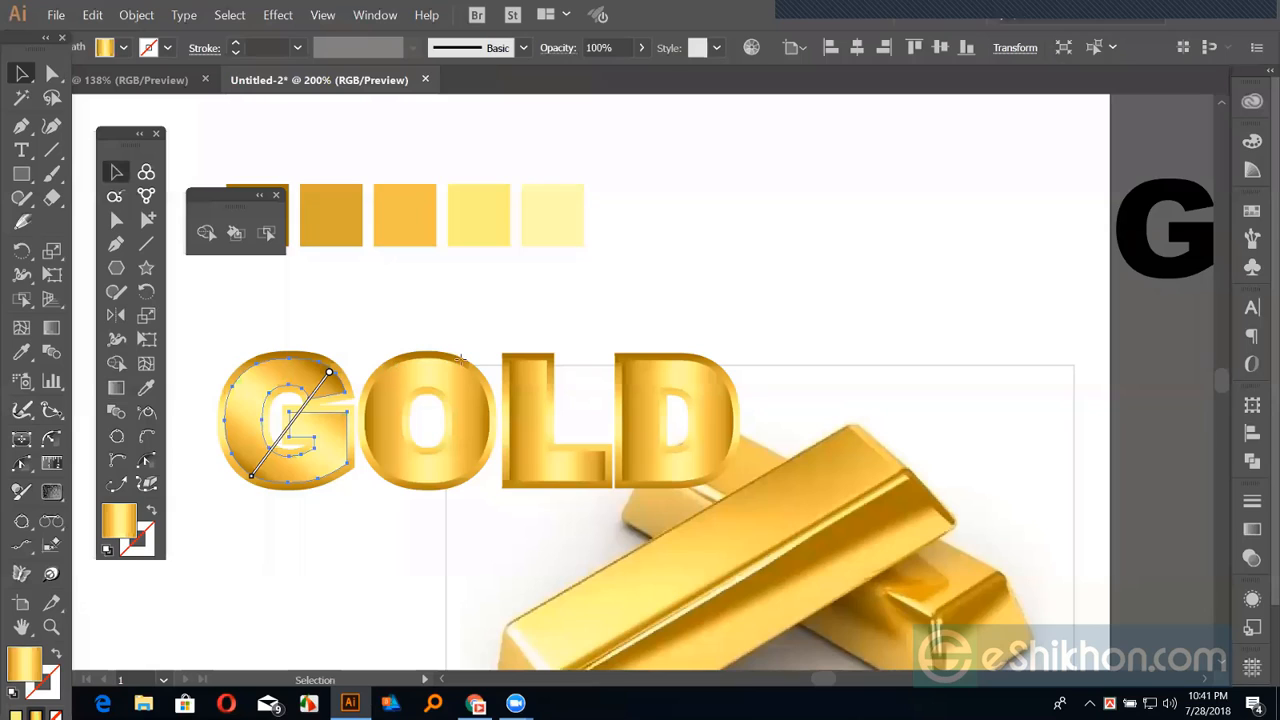
pyautogui.click(531, 424)
pyautogui.press('g')
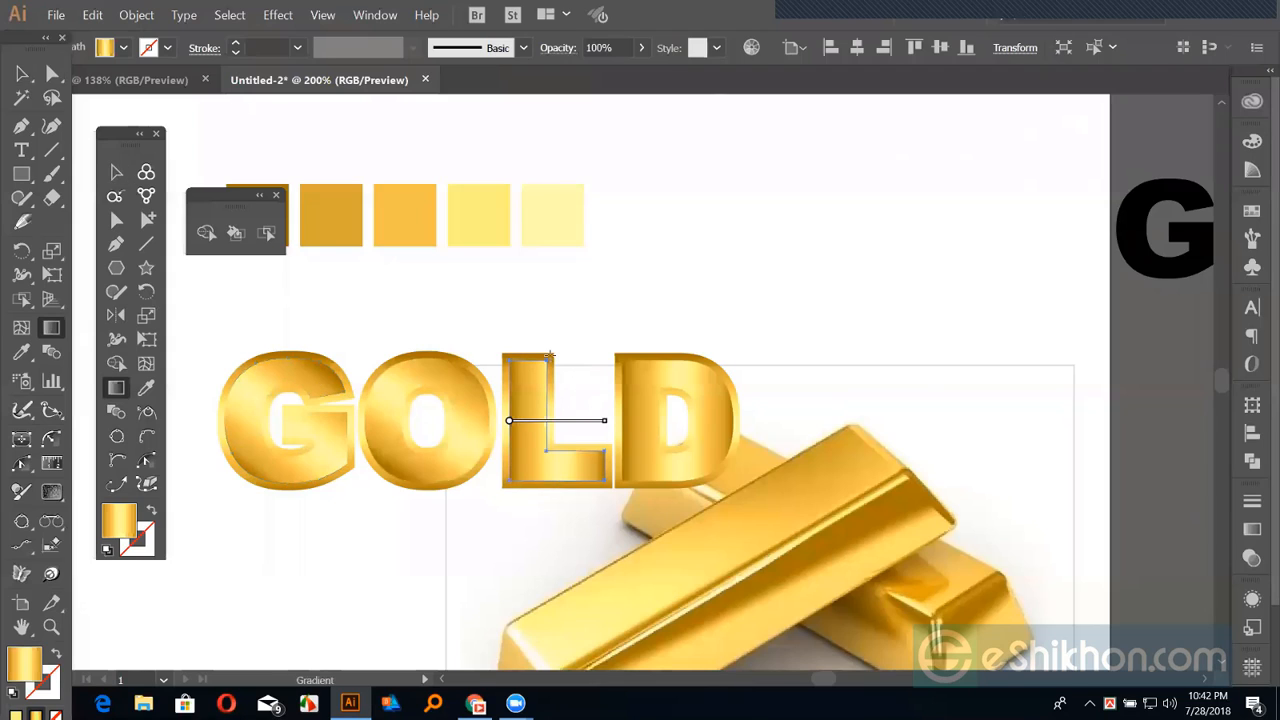
pyautogui.moveTo(600, 359); pyautogui.dragTo(510, 484)
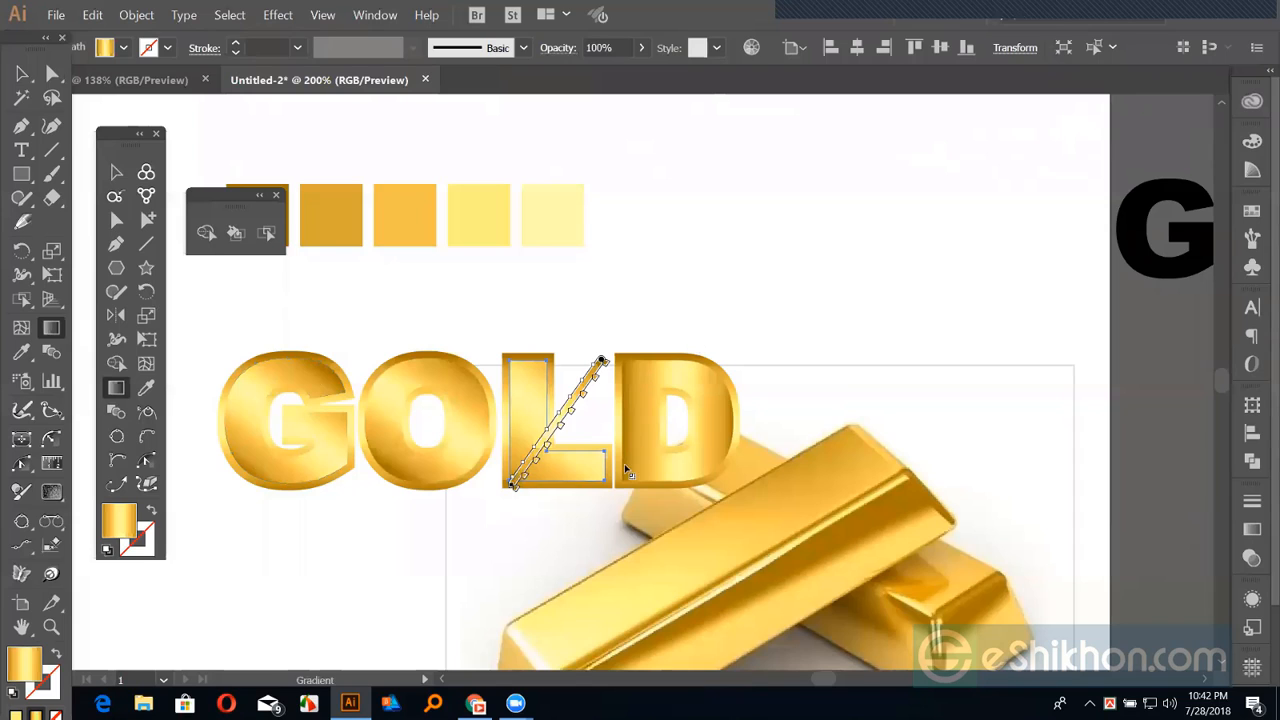
pyautogui.moveTo(705, 359); pyautogui.dragTo(634, 471)
pyautogui.click(23, 74)
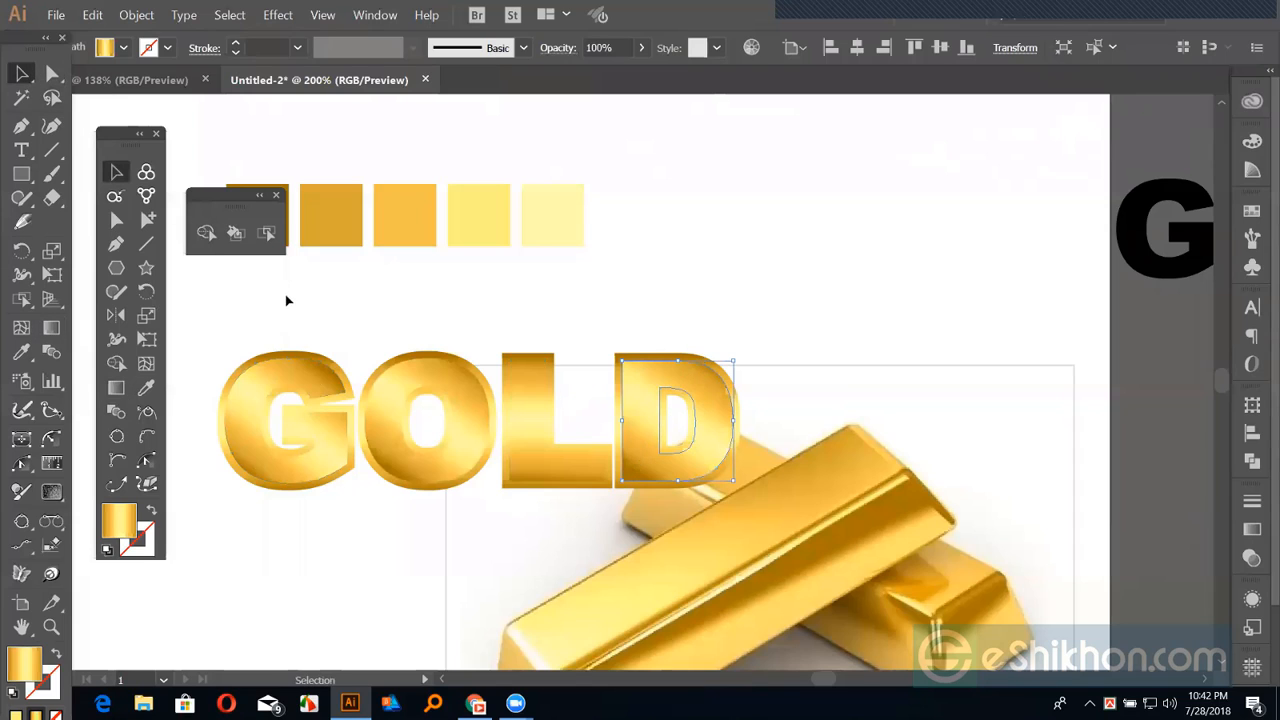
pyautogui.moveTo(215, 322); pyautogui.dragTo(742, 462)
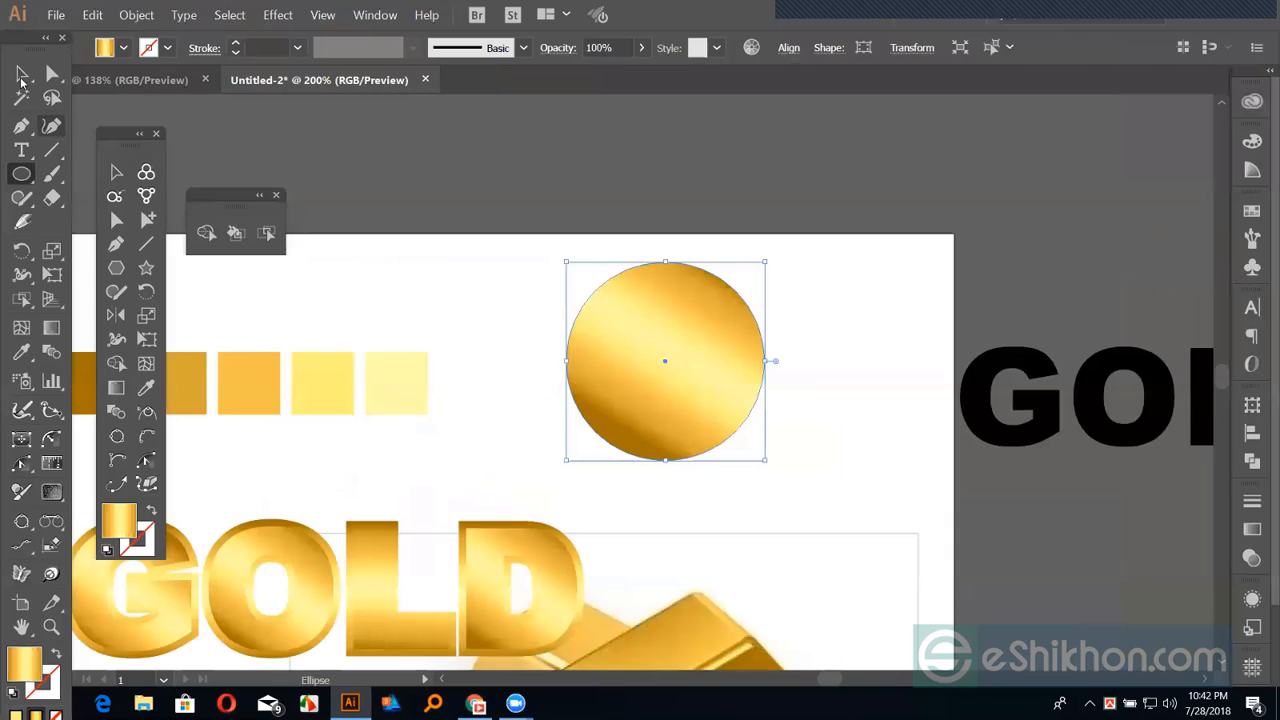
# Adjust the diagonal direction and extent of the gold circle's gradient with the Gradient tool
pyautogui.press('i')
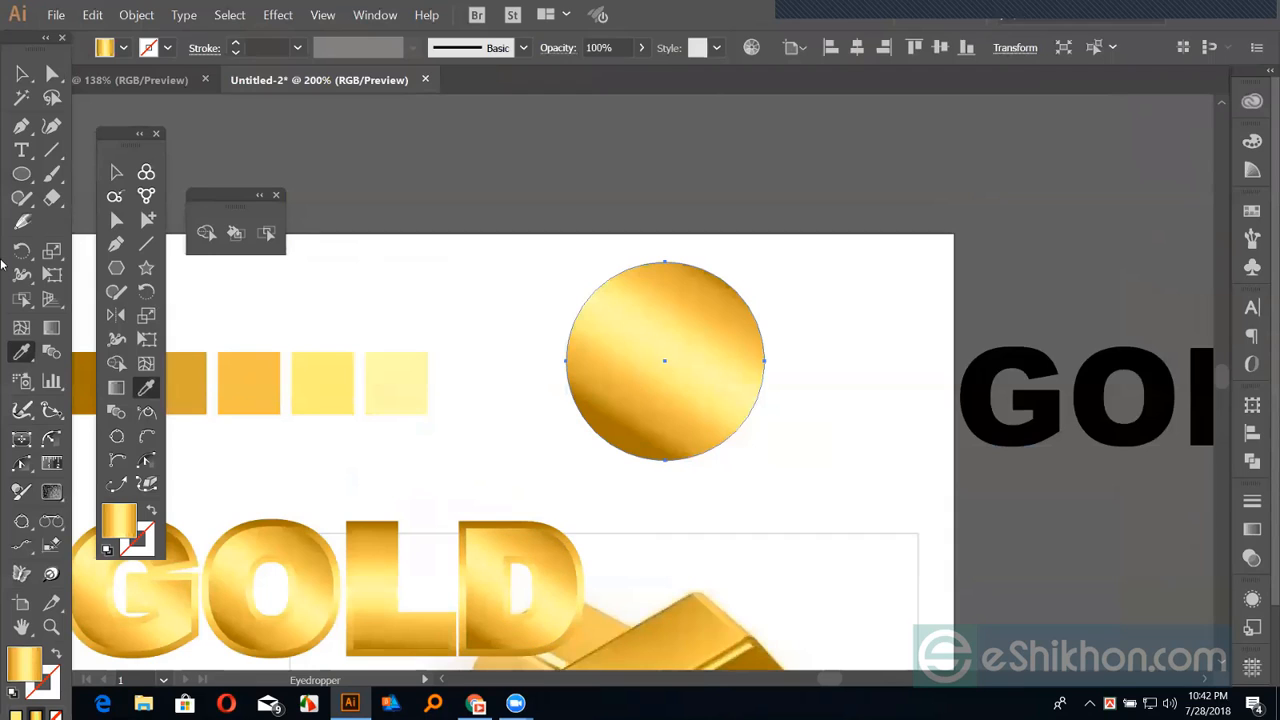
pyautogui.click(116, 388)
pyautogui.moveTo(676, 344)
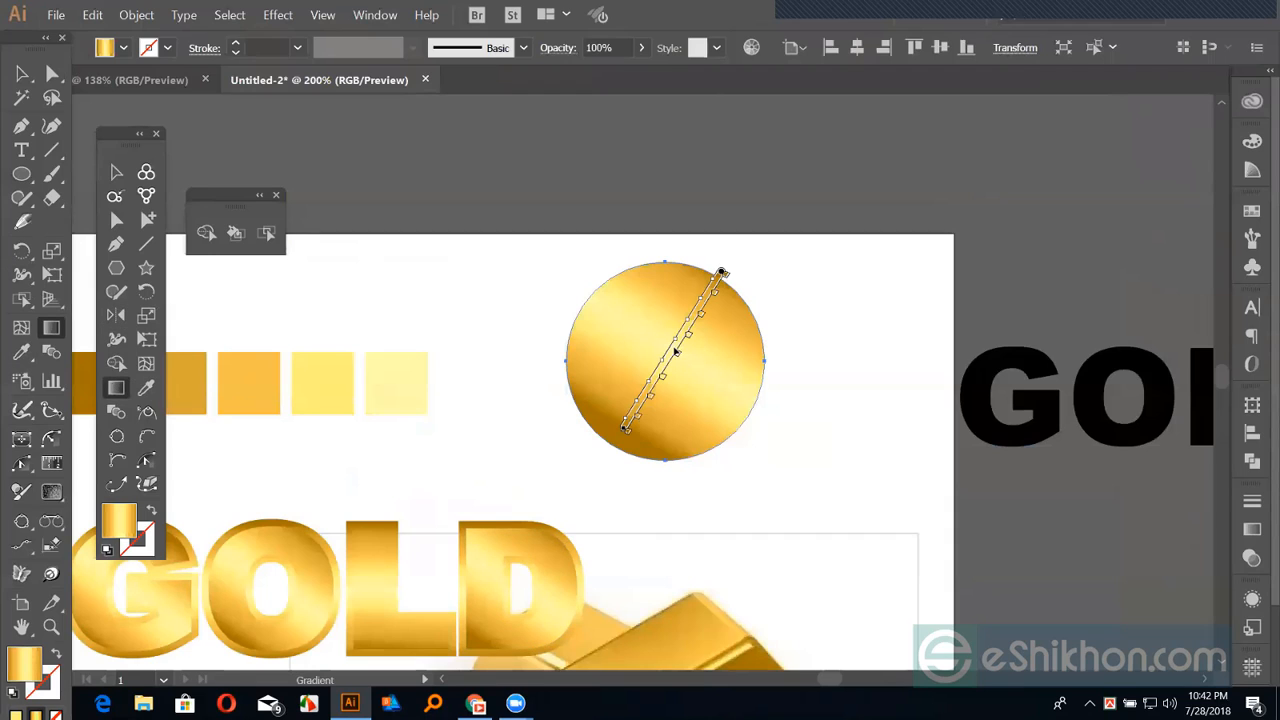
pyautogui.moveTo(721, 272)
pyautogui.mouseDown()
pyautogui.moveTo(710, 291)
pyautogui.moveTo(718, 279)
pyautogui.mouseUp()
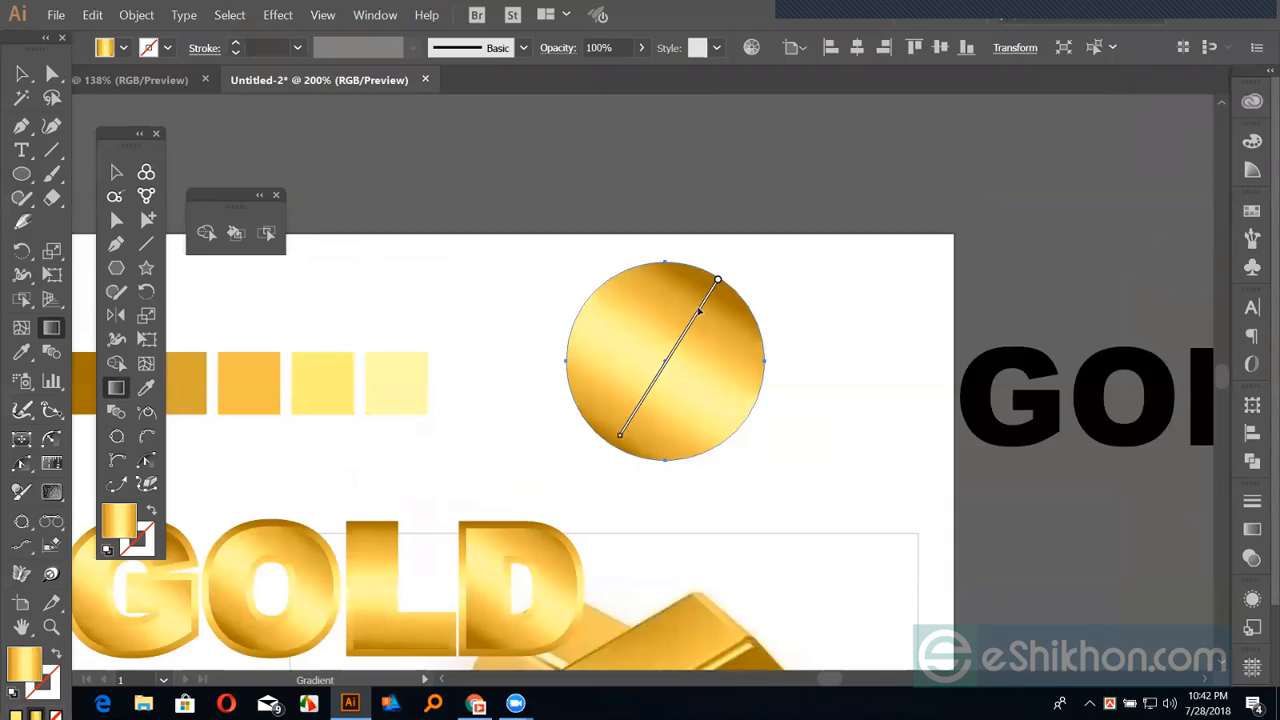
pyautogui.moveTo(620, 436); pyautogui.dragTo(611, 446)
pyautogui.click(22, 73)
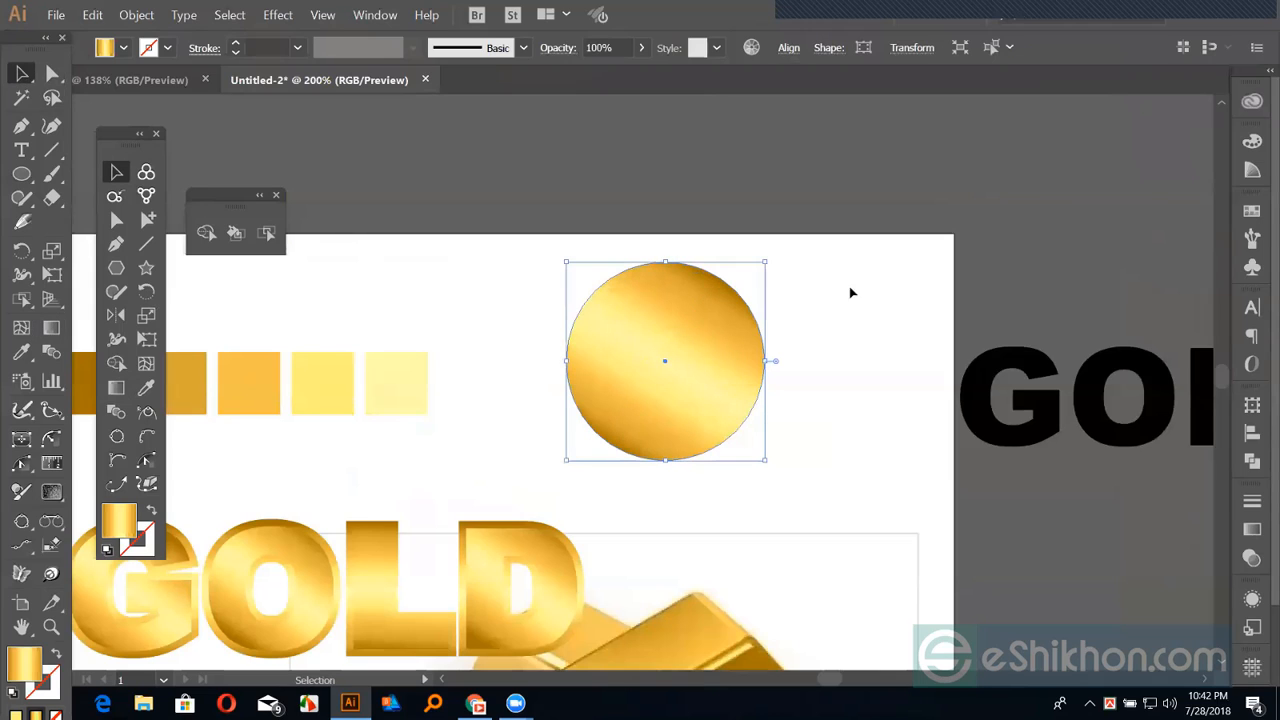
# Try the Radial gradient type on the gold circle and return it to Linear
pyautogui.click(880, 294)
pyautogui.click(675, 341)
pyautogui.click(1251, 529)
pyautogui.click(1127, 474)
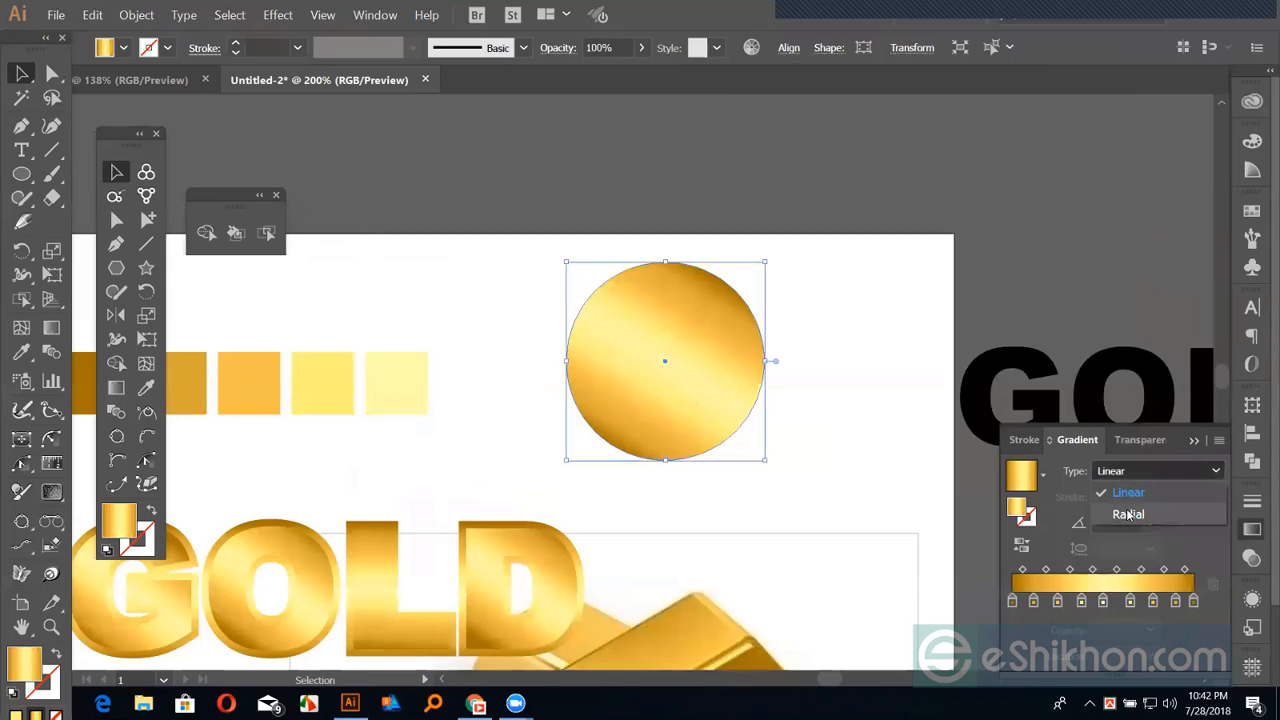
pyautogui.click(1128, 514)
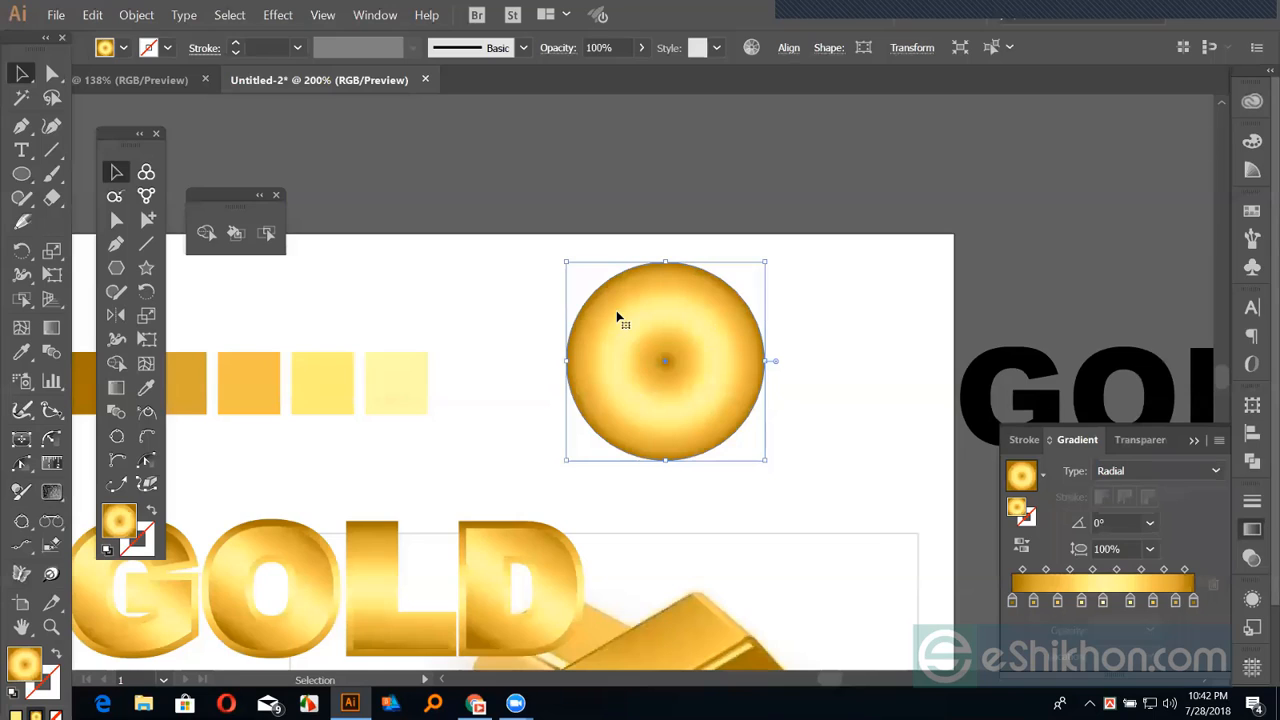
pyautogui.click(1113, 476)
pyautogui.click(1112, 497)
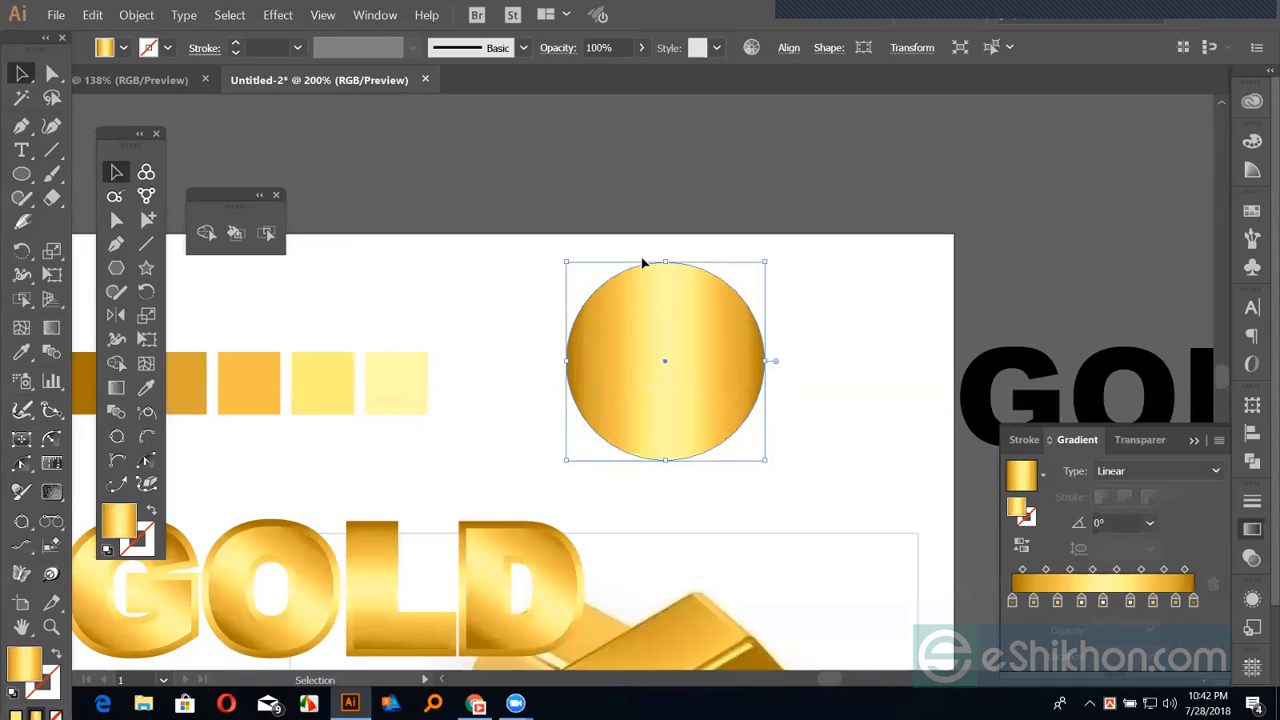
# Place a slightly larger concentric circle behind the gold circle and set its gradient angle to 45° to form a contrasting rim
pyautogui.click(772, 363)
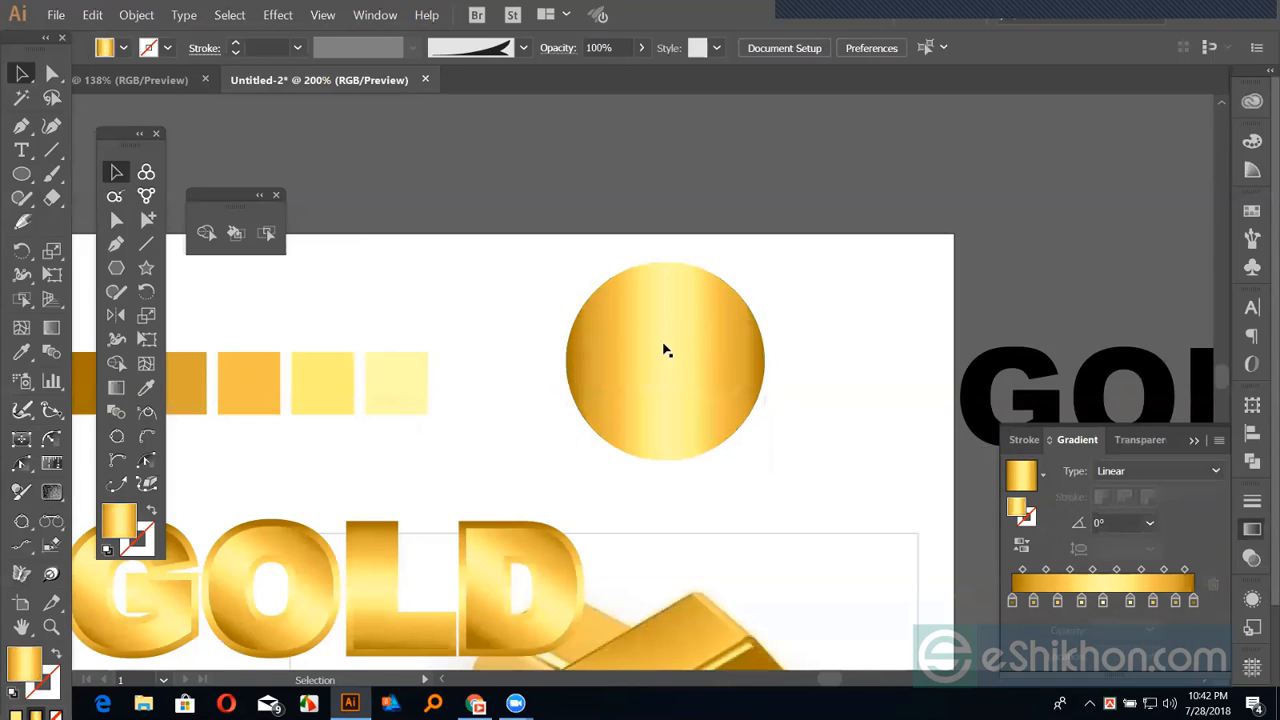
pyautogui.click(680, 351)
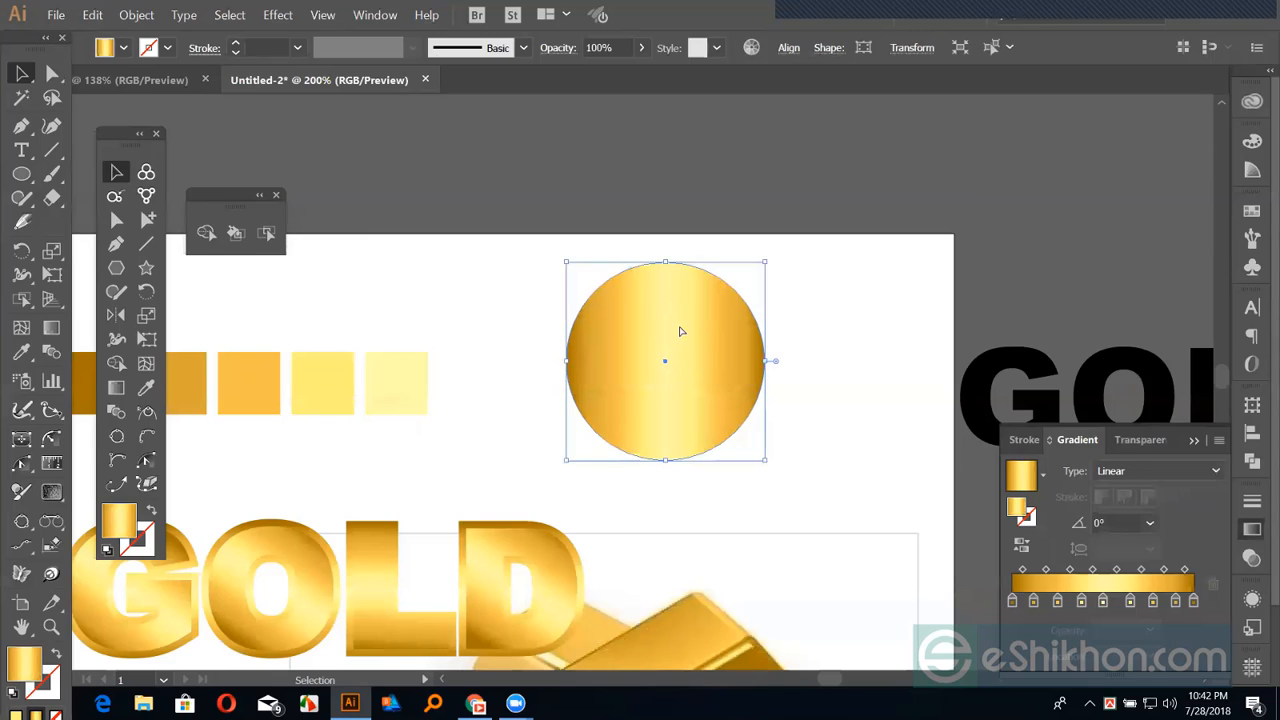
pyautogui.press('a')
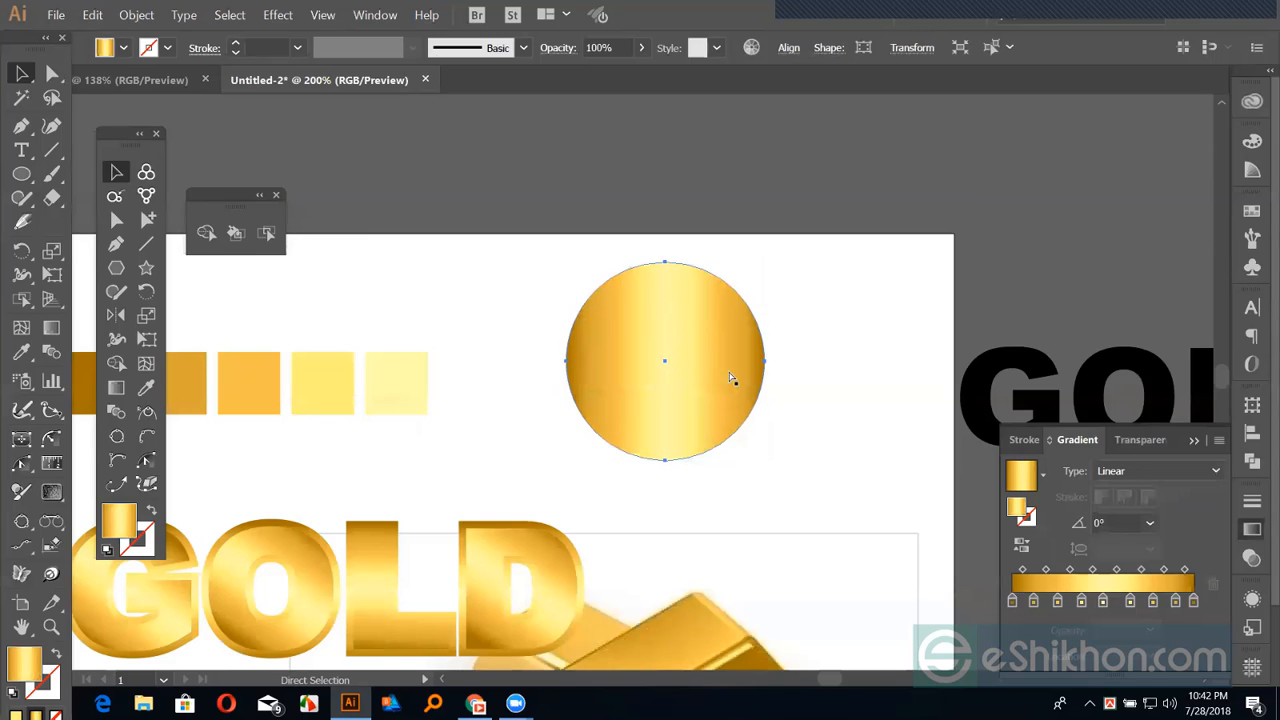
pyautogui.press('v')
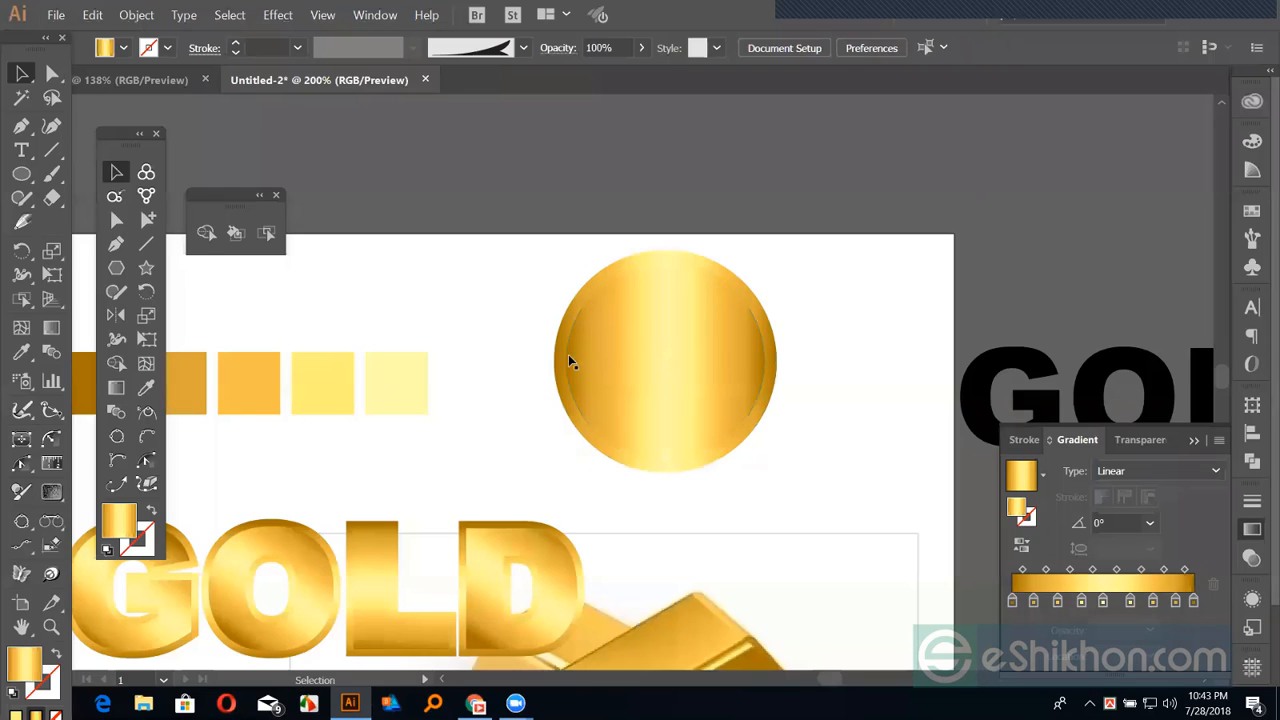
pyautogui.click(564, 369)
pyautogui.click(1150, 522)
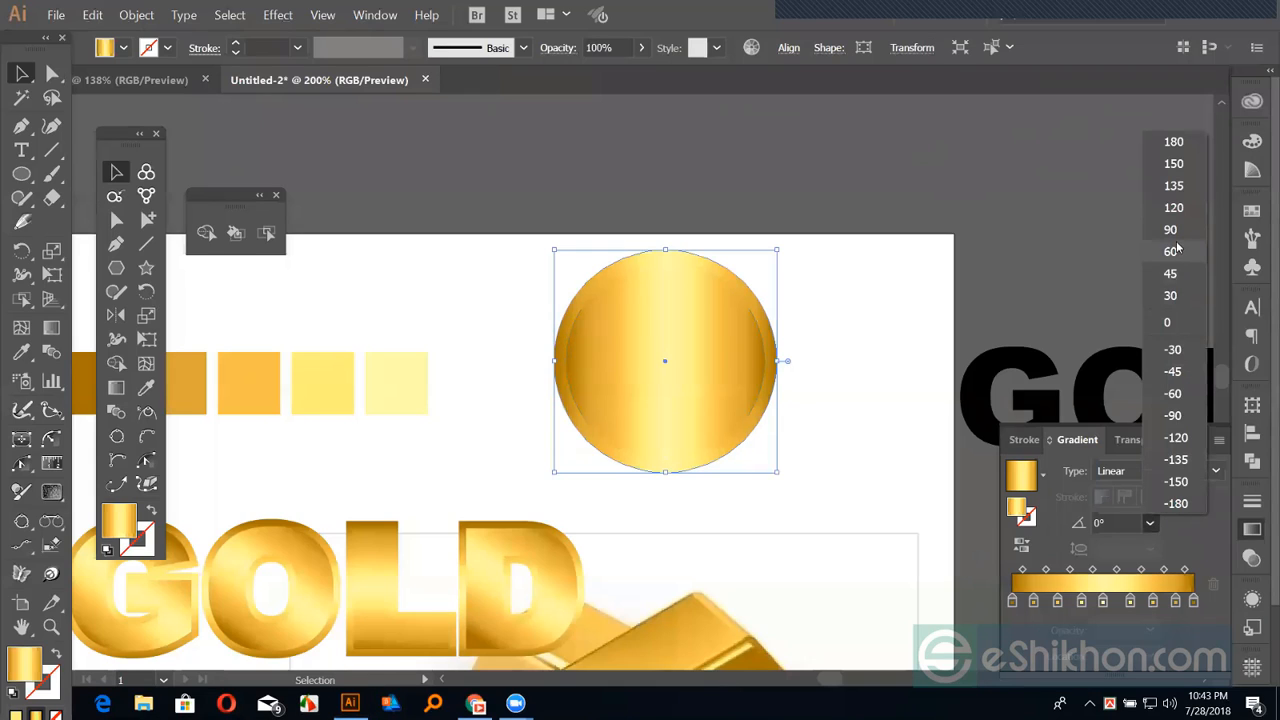
pyautogui.click(1172, 273)
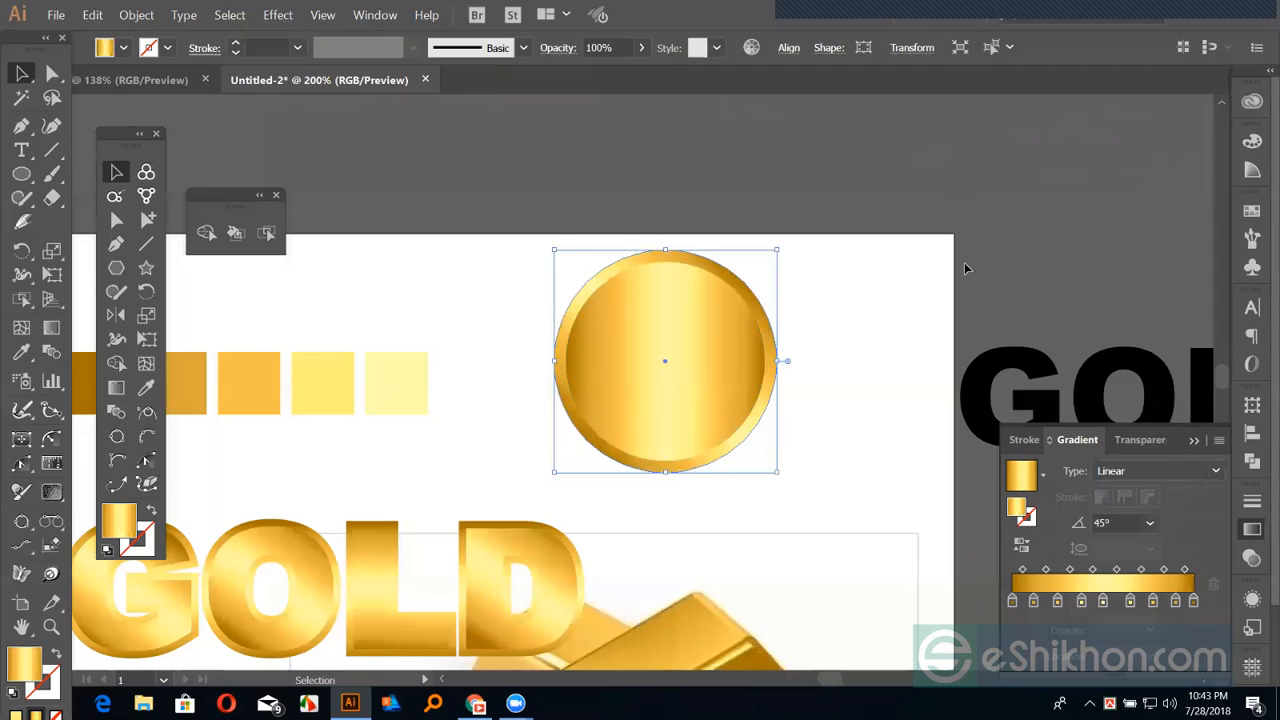
pyautogui.click(964, 263)
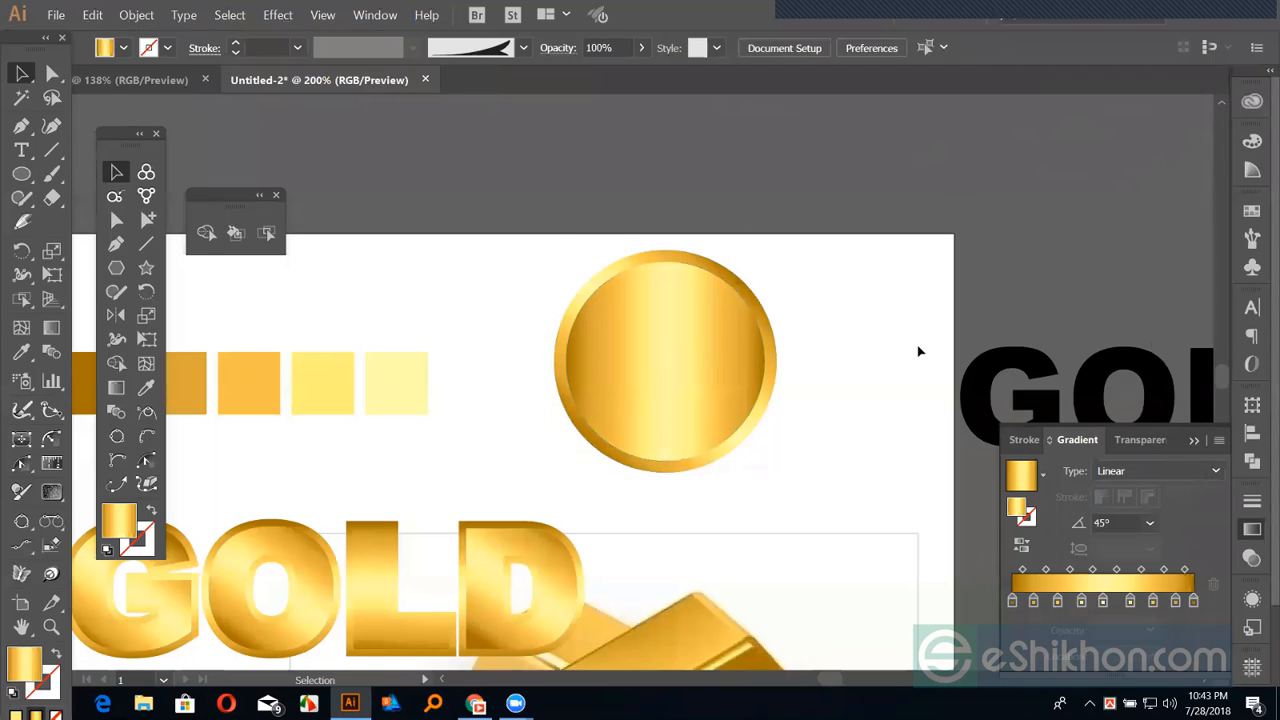
# Apply a black 1 pt stroke to both the inner and the outer gold circle
pyautogui.click(675, 352)
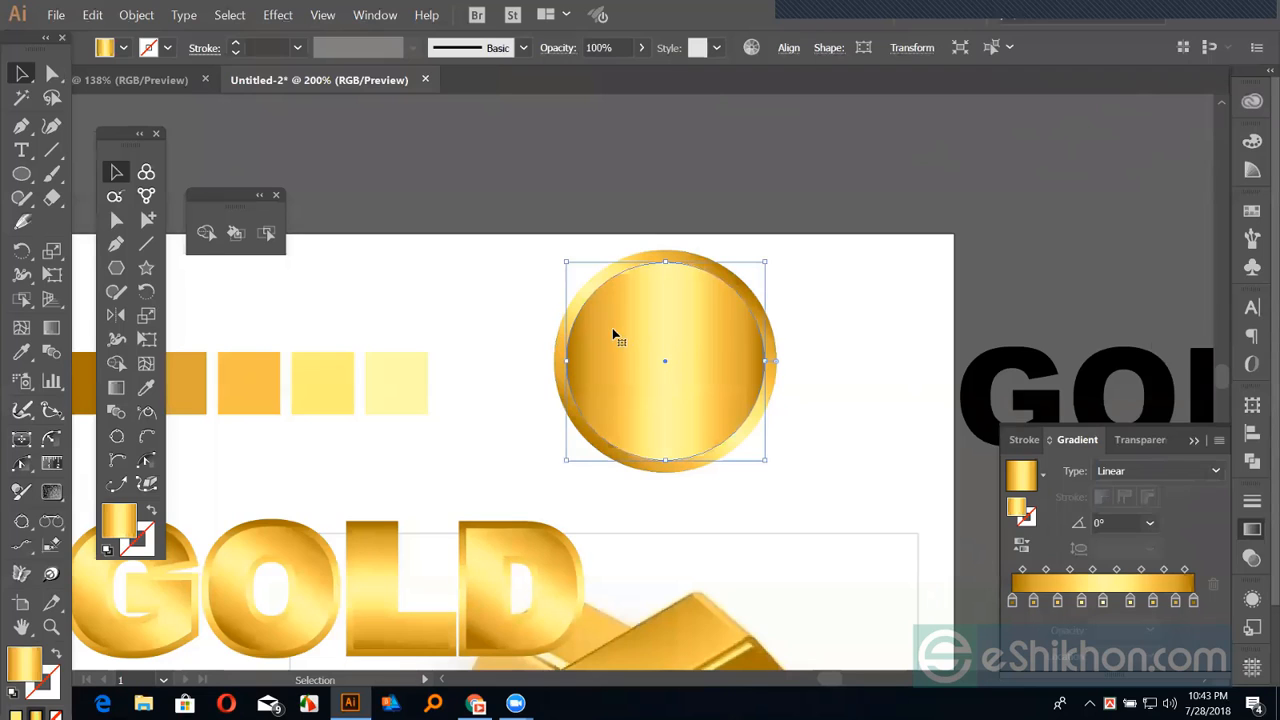
pyautogui.click(55, 681)
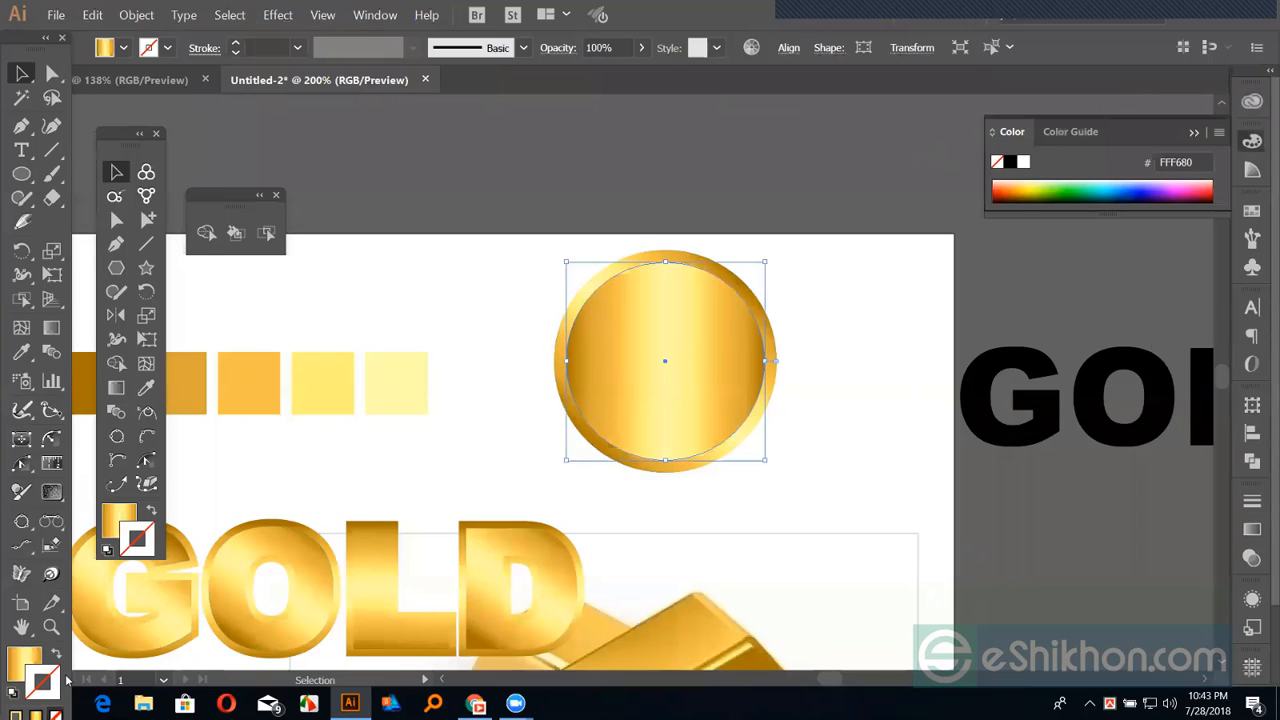
pyautogui.click(1010, 163)
pyautogui.click(740, 290)
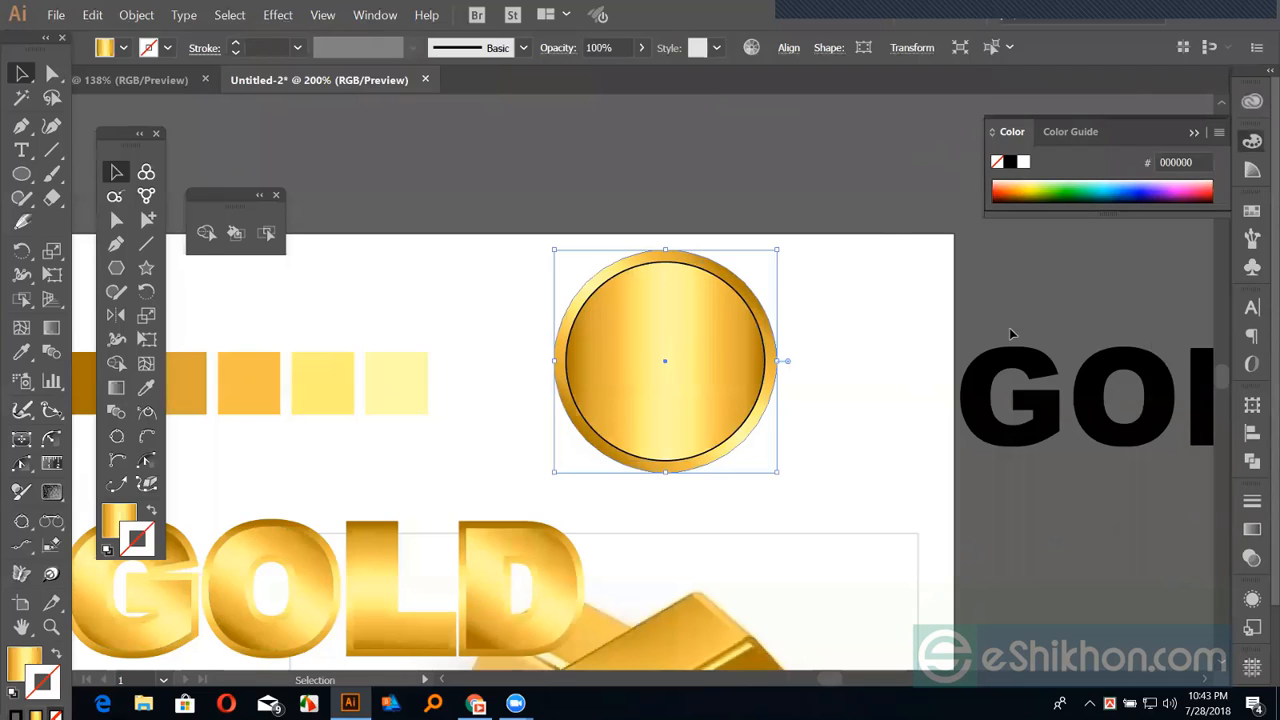
pyautogui.click(1010, 162)
pyautogui.click(840, 228)
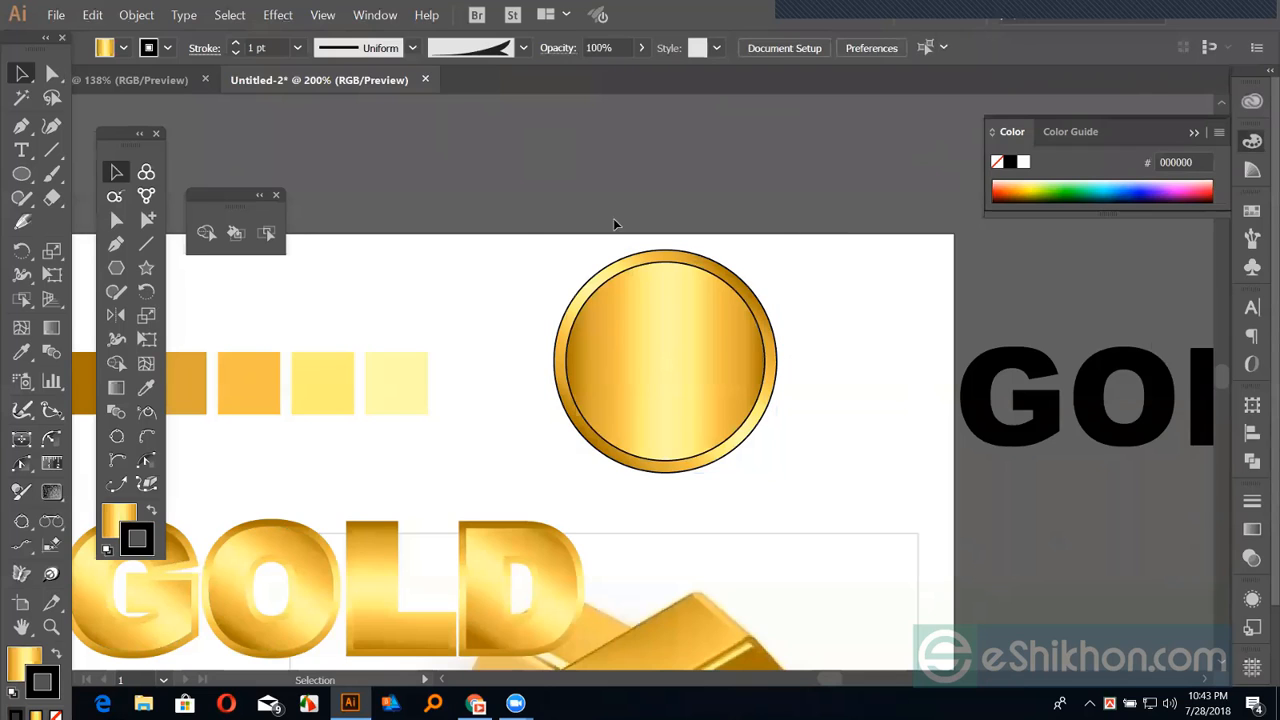
# Clear the document by deleting the circles, colour swatches, GOLD lettering and gold bar picture
pyautogui.hscroll(-5, 615, 224)
pyautogui.click(92, 15)
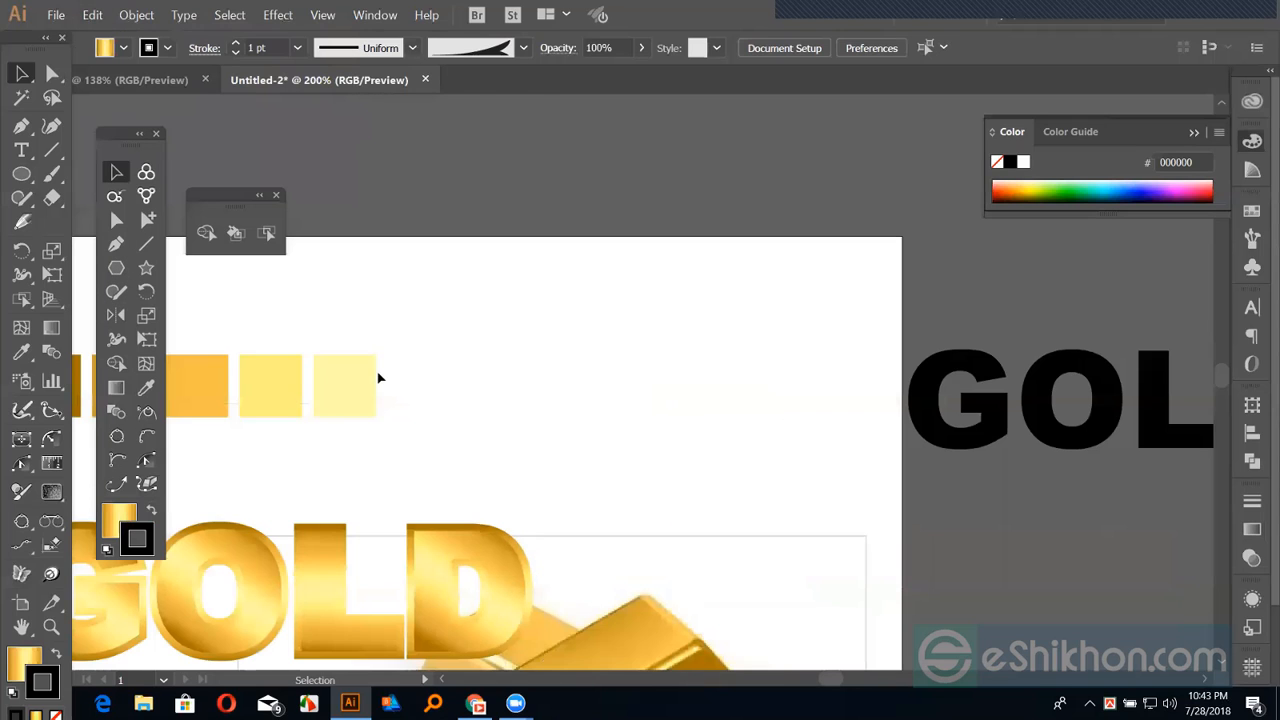
pyautogui.hotkey('ctrl', 'a')
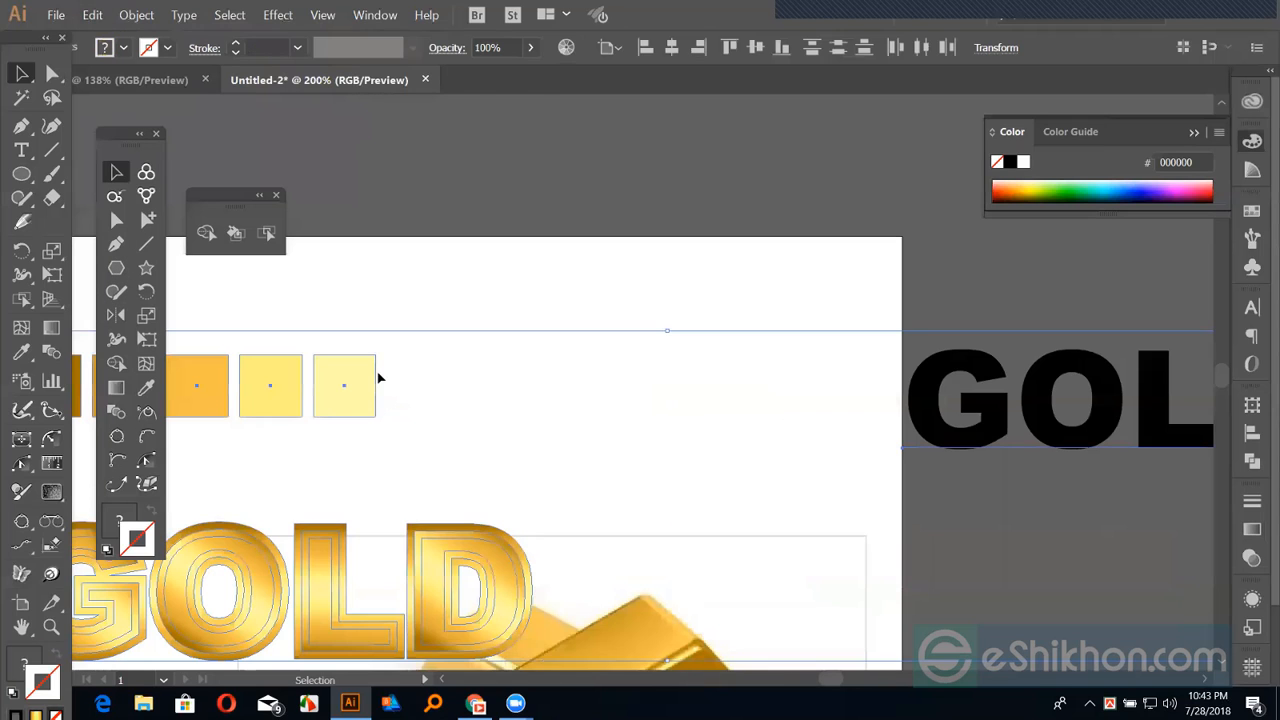
pyautogui.press('Delete')
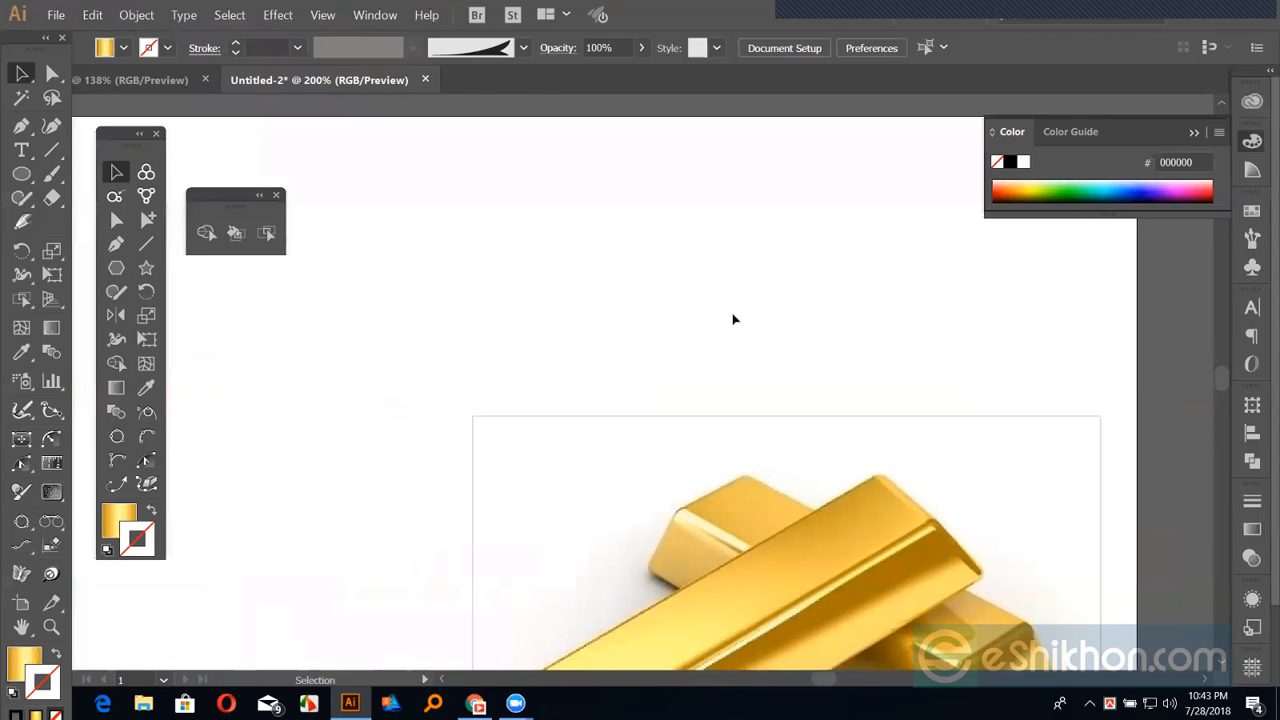
pyautogui.hotkey('ctrl', 'a')
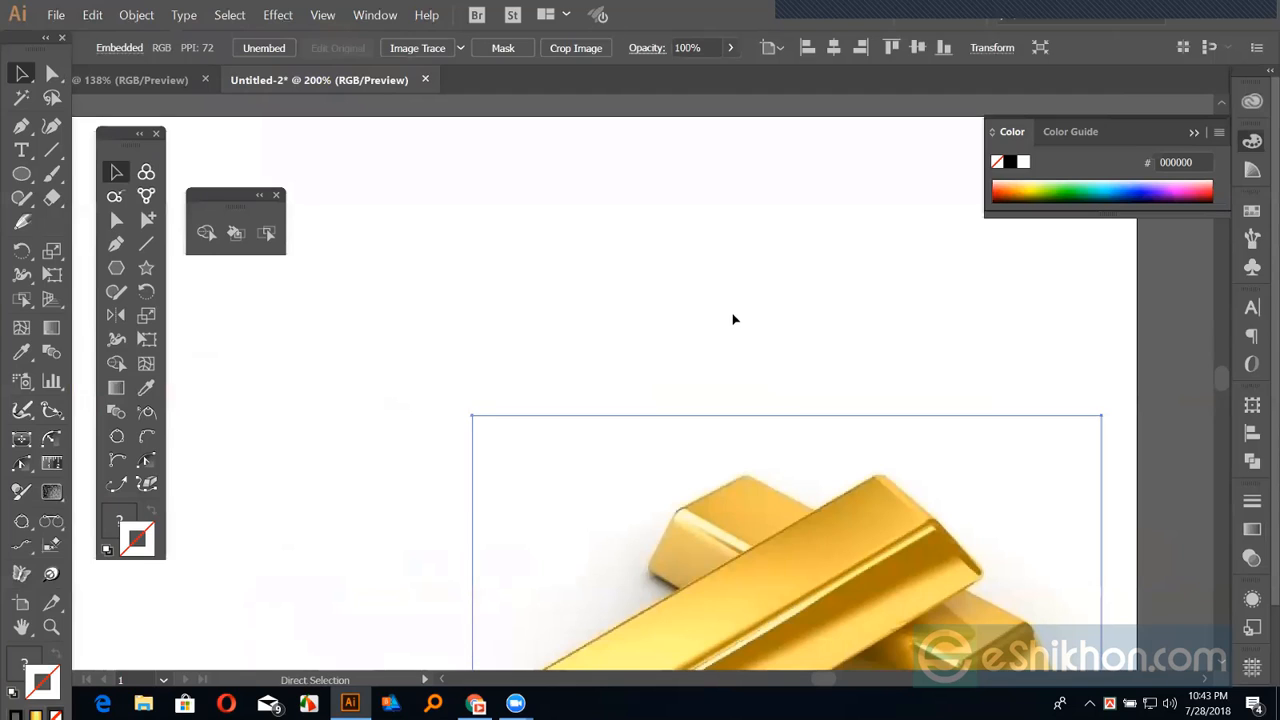
pyautogui.press('Delete')
pyautogui.hotkey('ctrl', '0')
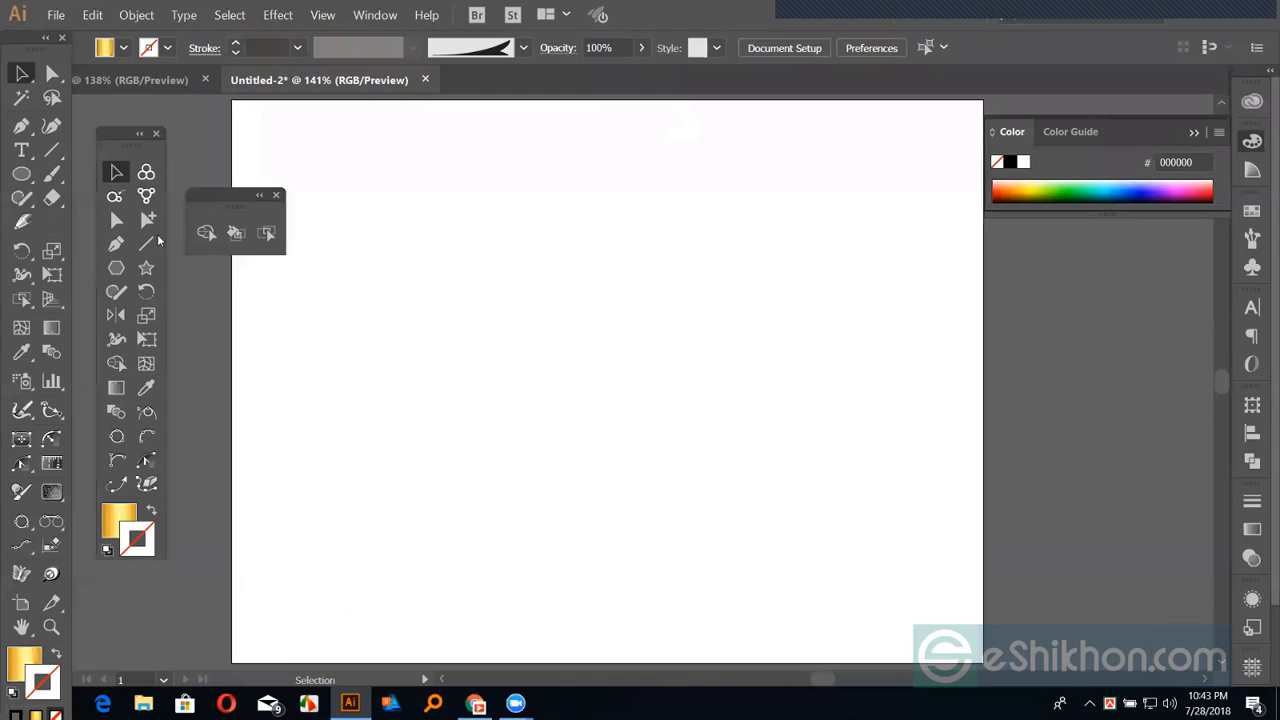
# Draw a small square outward from its centre, slightly above and left of the middle of the empty artboard
pyautogui.press('m')
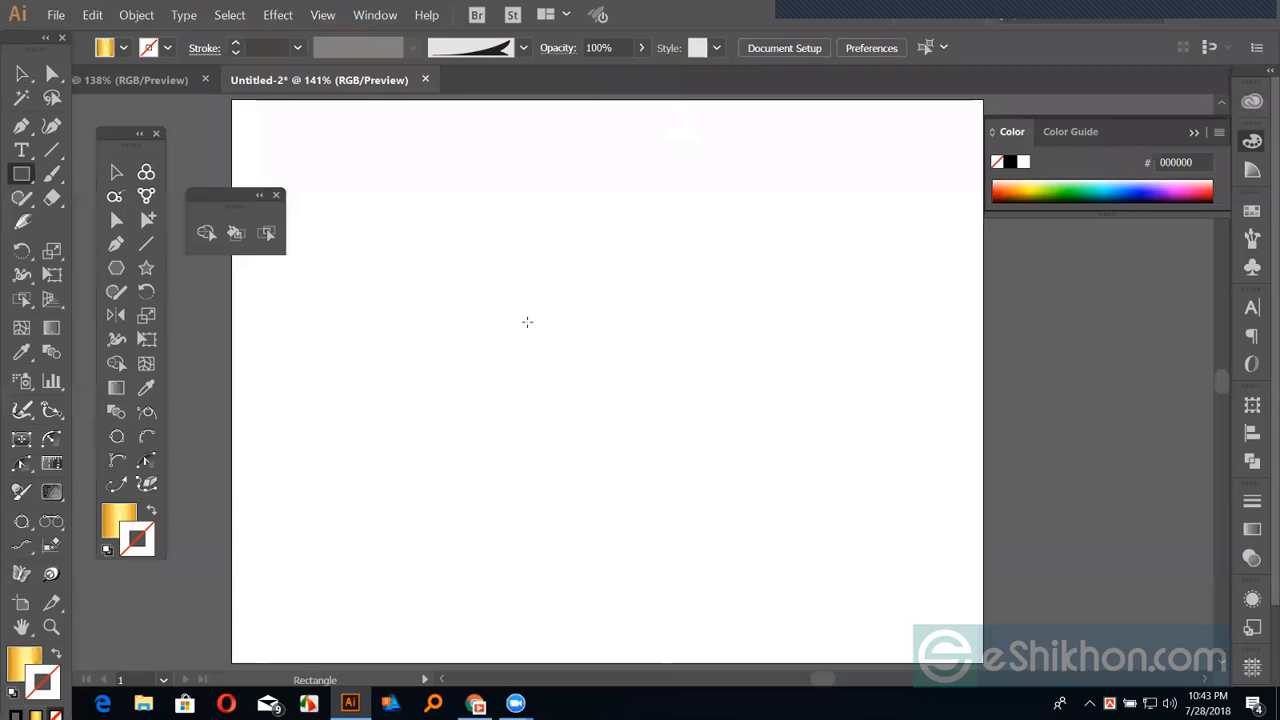
pyautogui.moveTo(529, 320); pyautogui.dragTo(571, 361)
pyautogui.press('v')
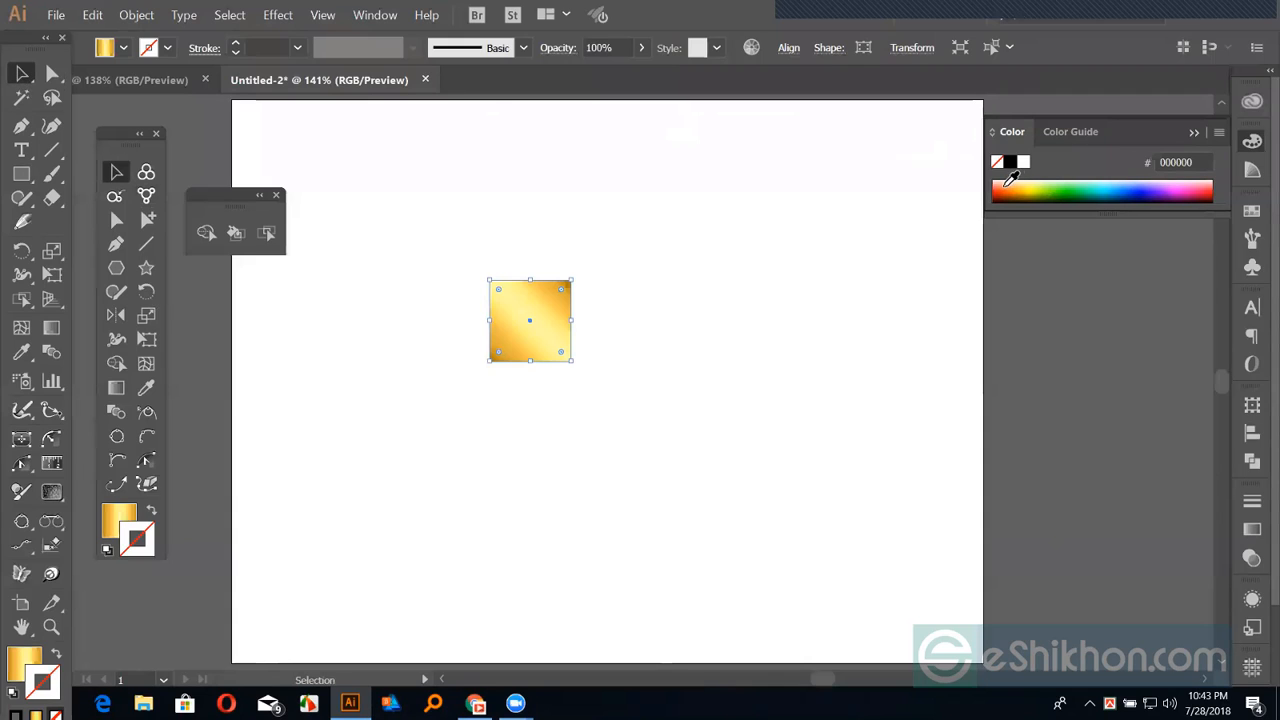
# Give the square a solid cyan fill (00FFEA) with no stroke
pyautogui.click(1002, 196)
pyautogui.hotkey('shift', 'x')
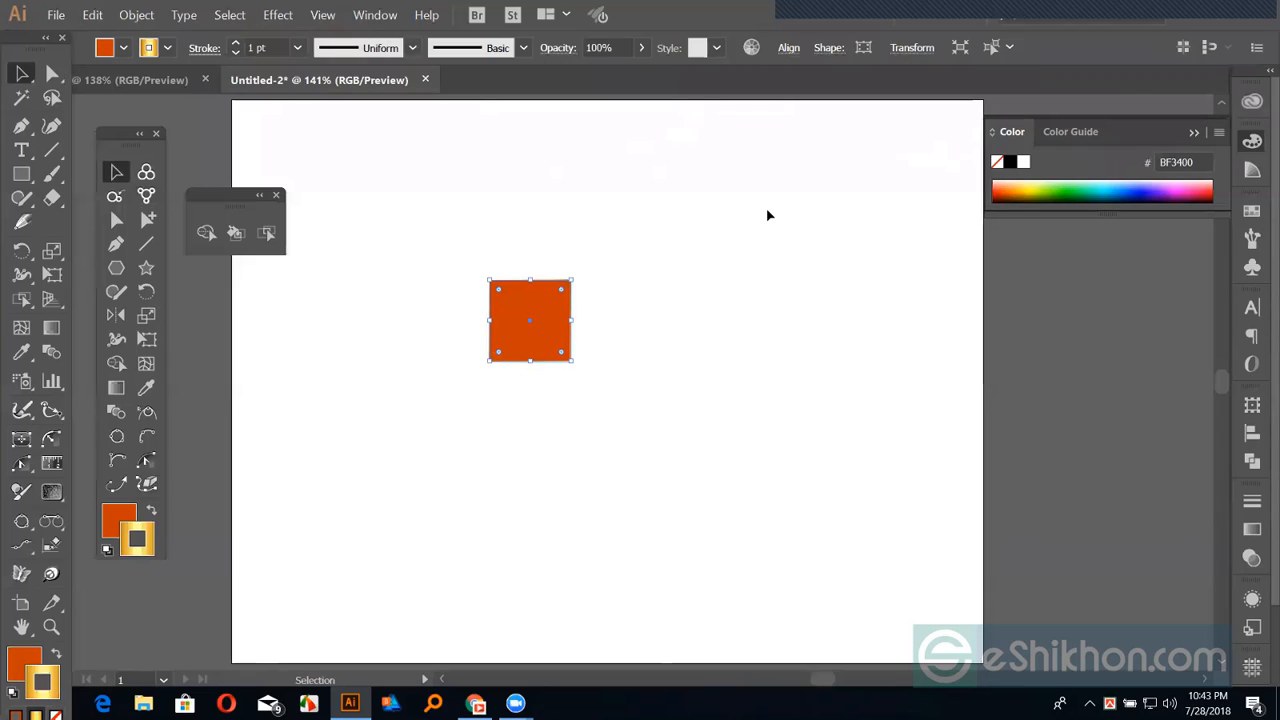
pyautogui.press('x')
pyautogui.press('/')
pyautogui.press('x')
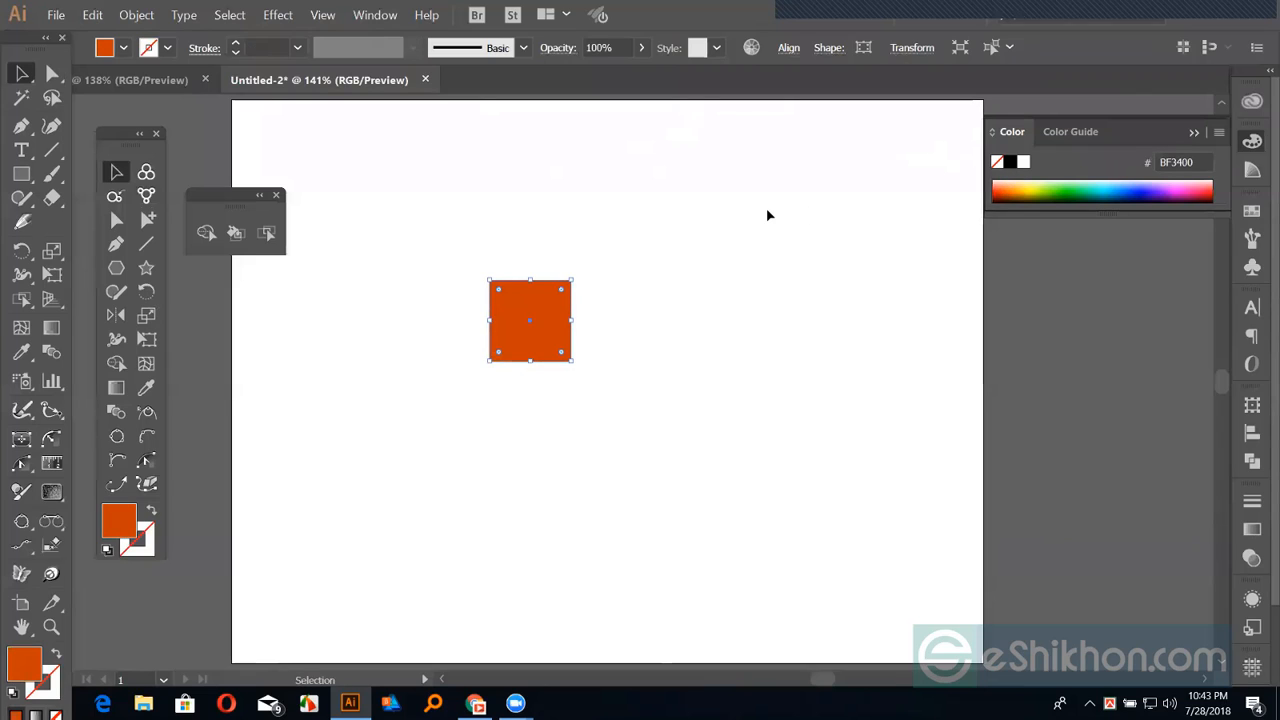
pyautogui.click(1097, 187)
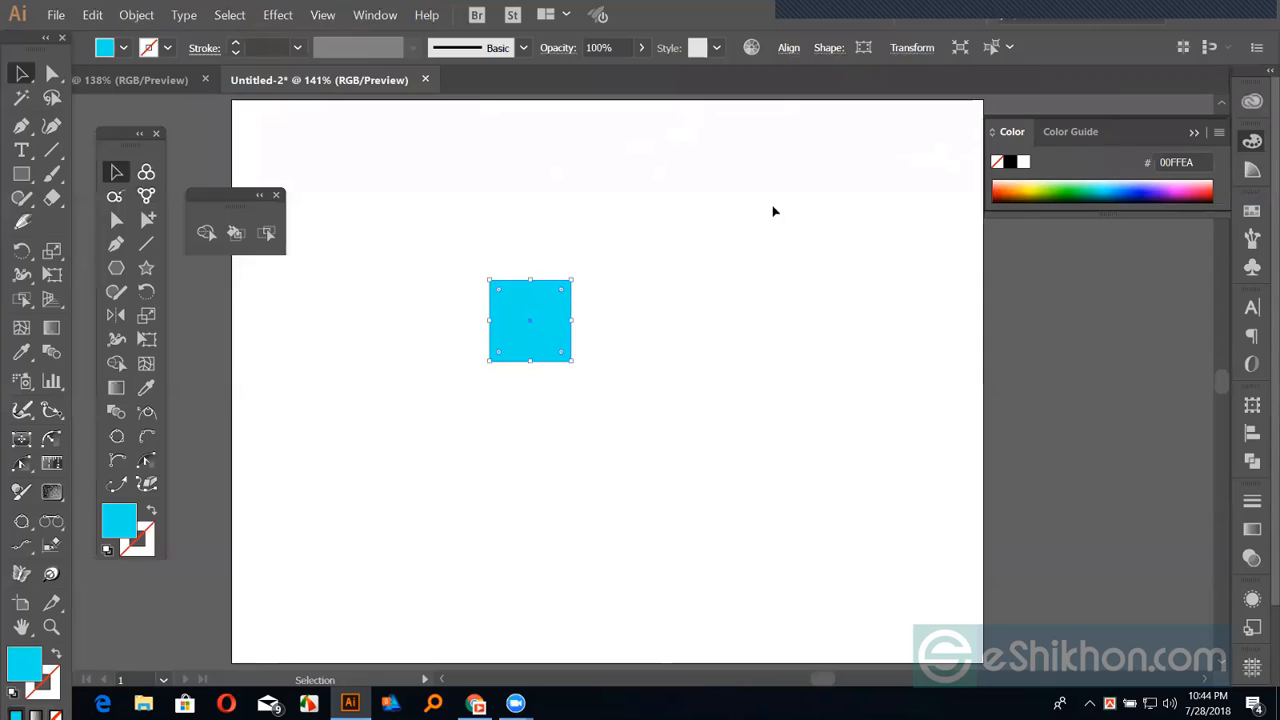
pyautogui.click(440, 266)
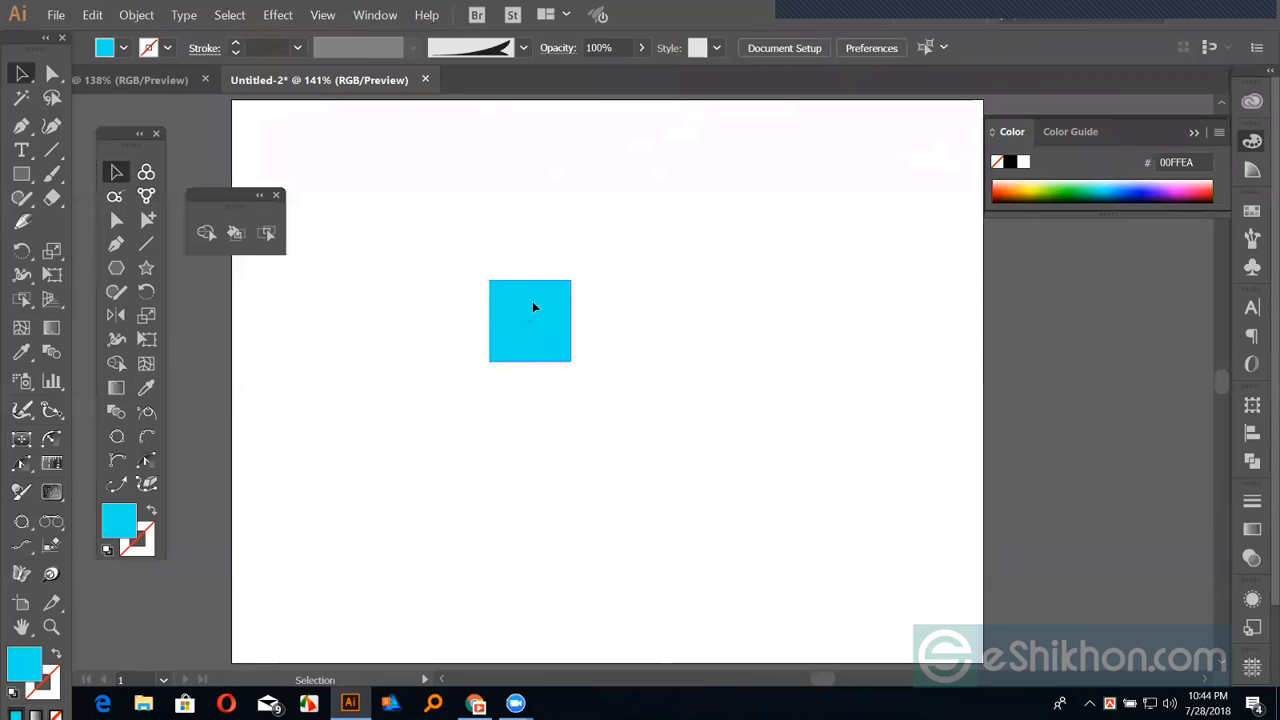